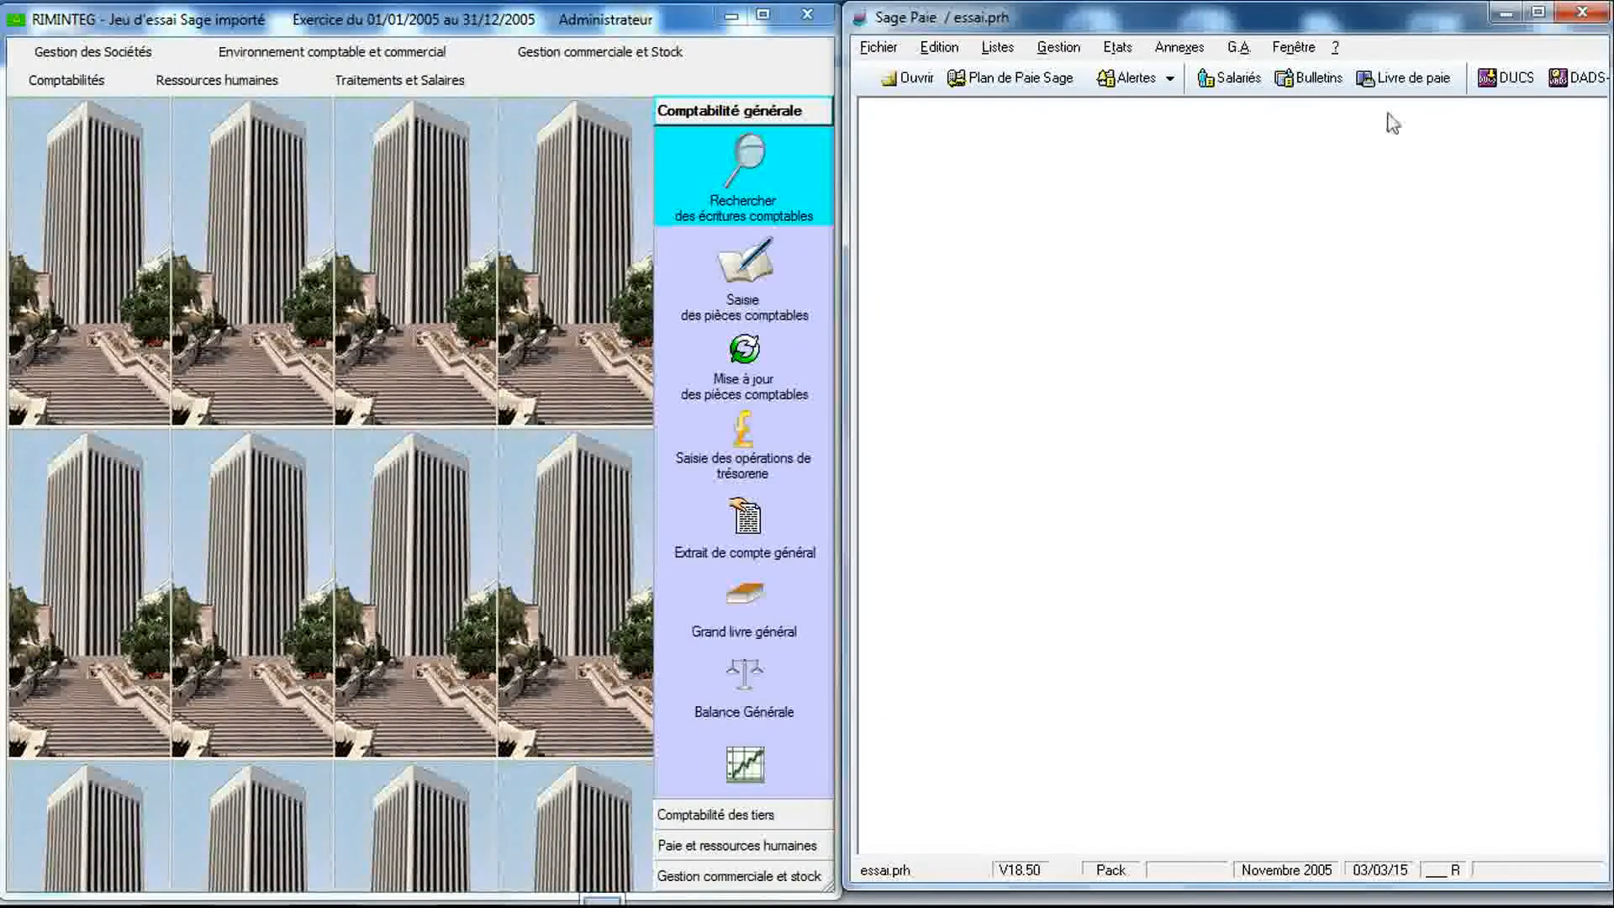
Step: Check the version information of Sage Paie & RH and close it
left_click(1335, 47)
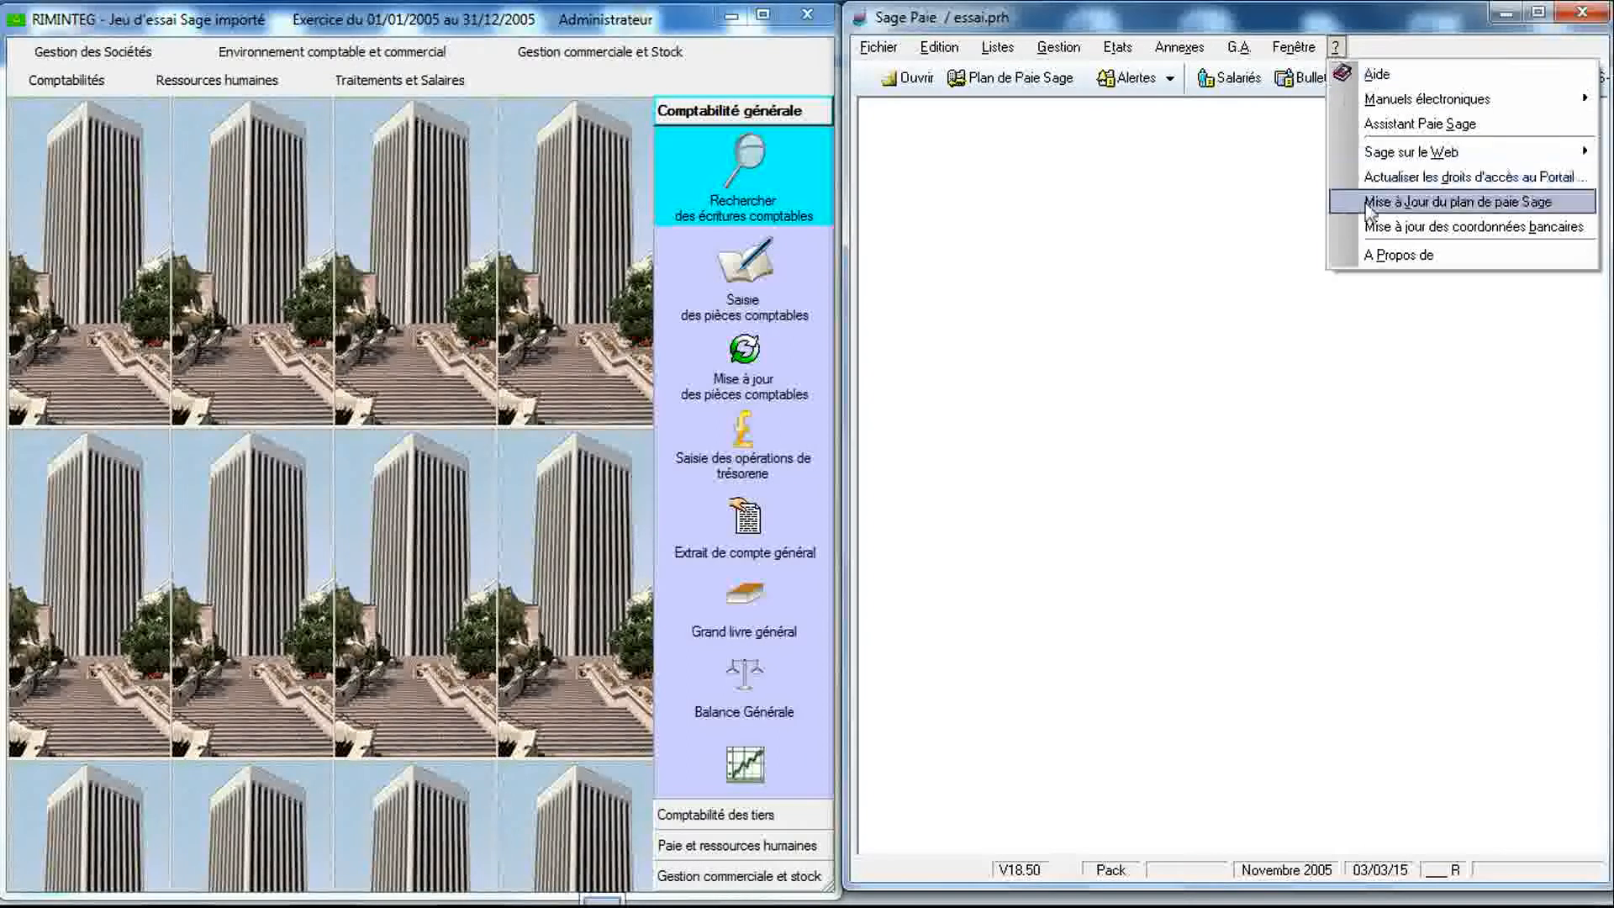
left_click(1379, 255)
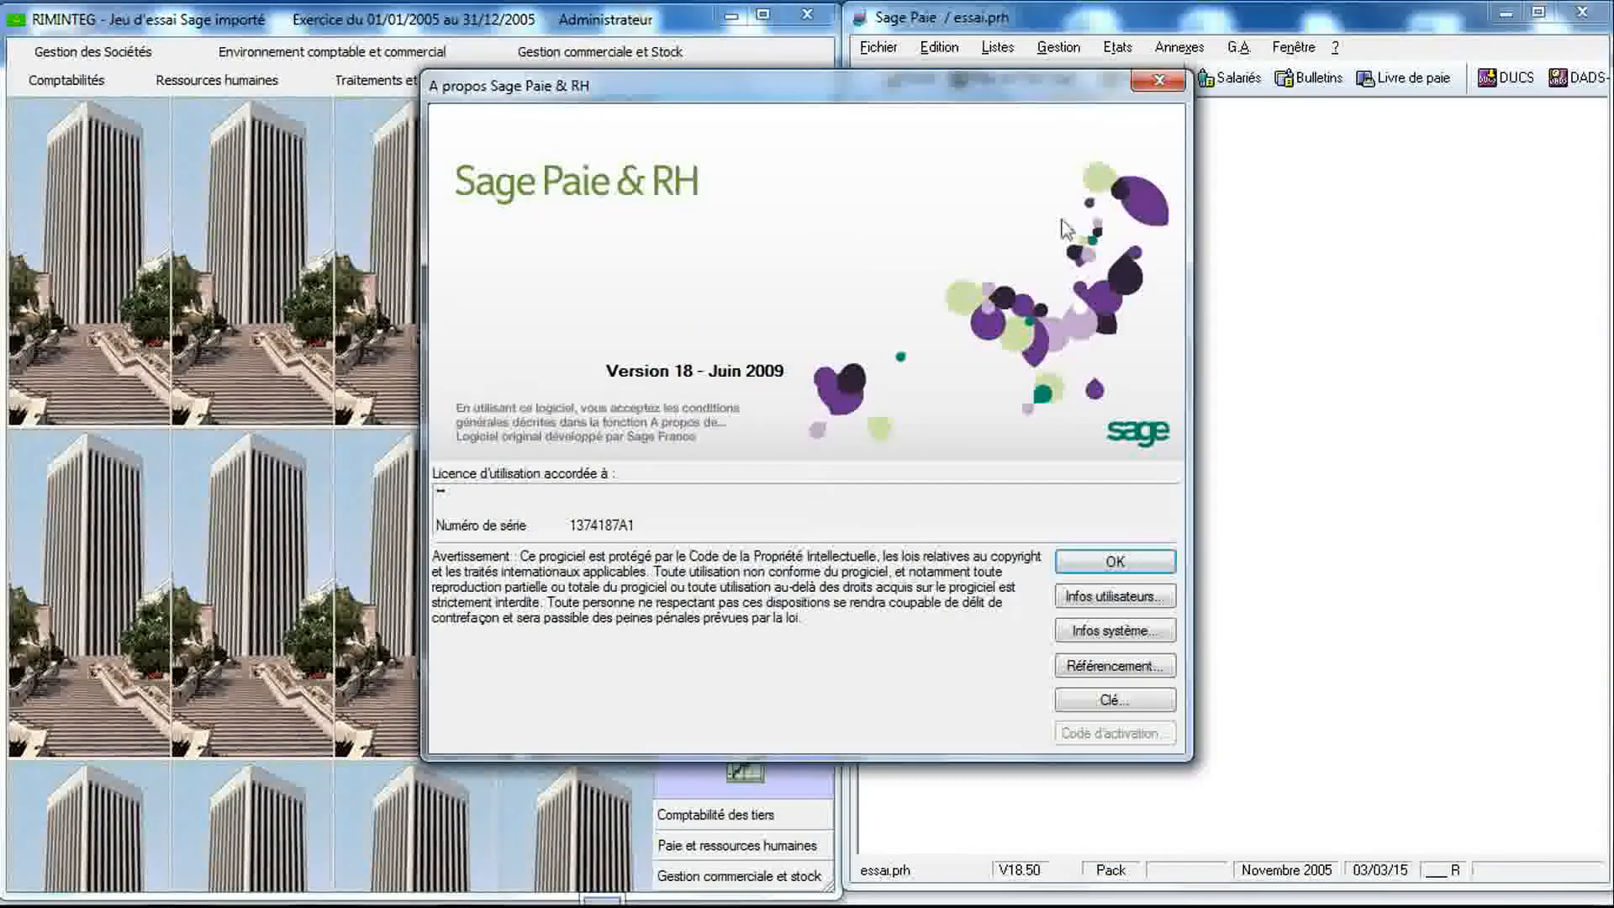
left_click(1159, 81)
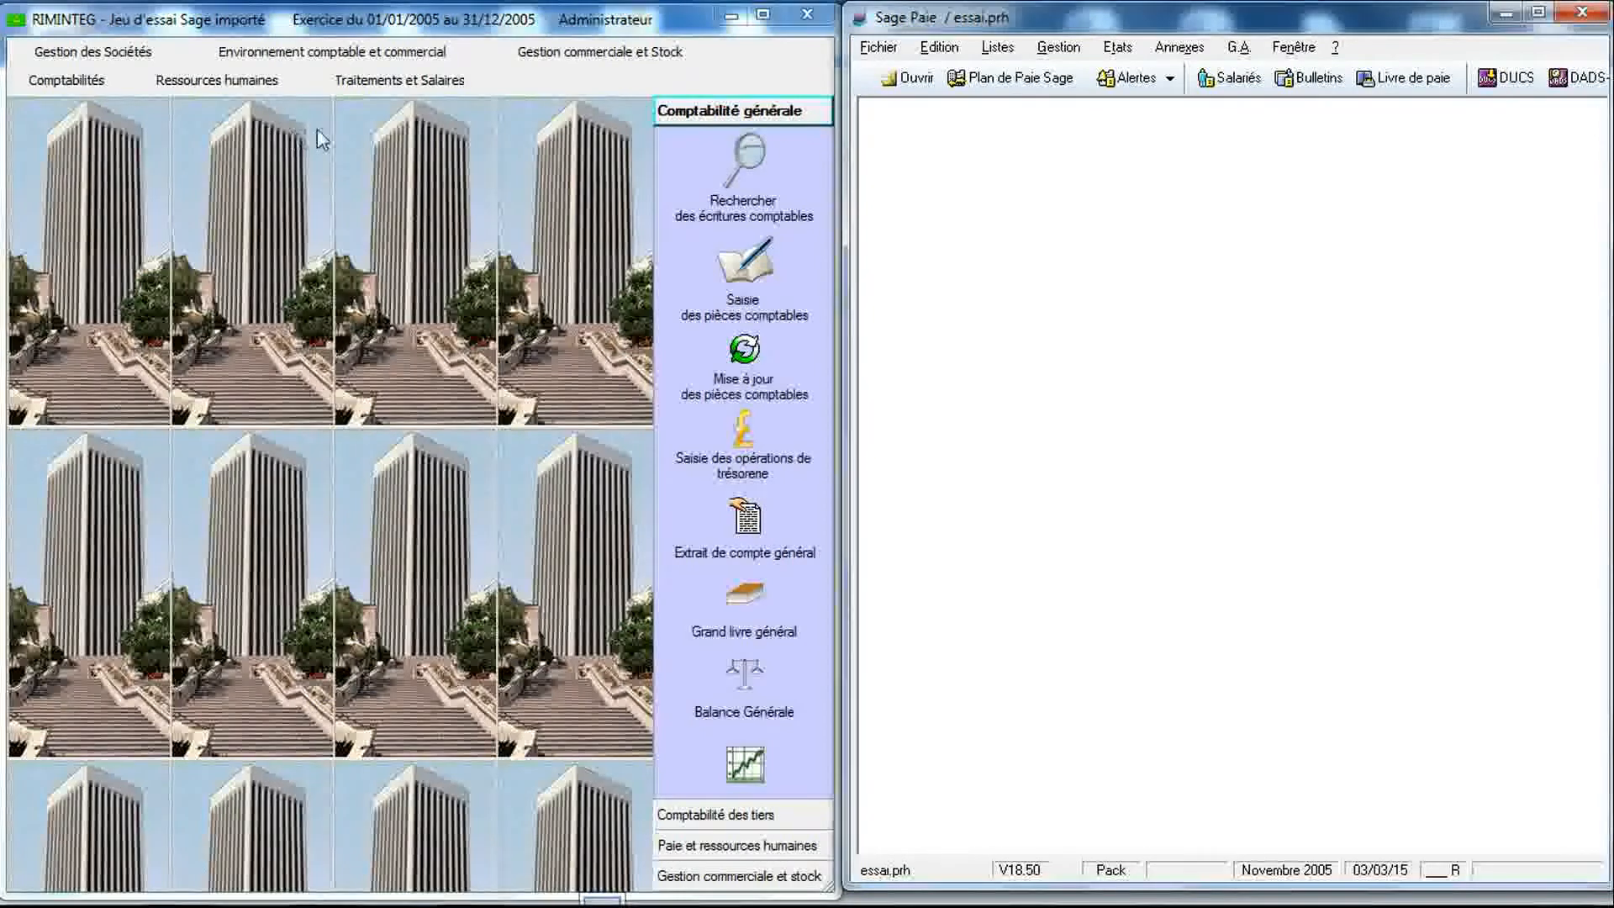
Step: Switch to RIMINTEG, open the employee update form and examine every section from Etat Civil to Informations libres, returning to Etat Civil
left_click(350, 84)
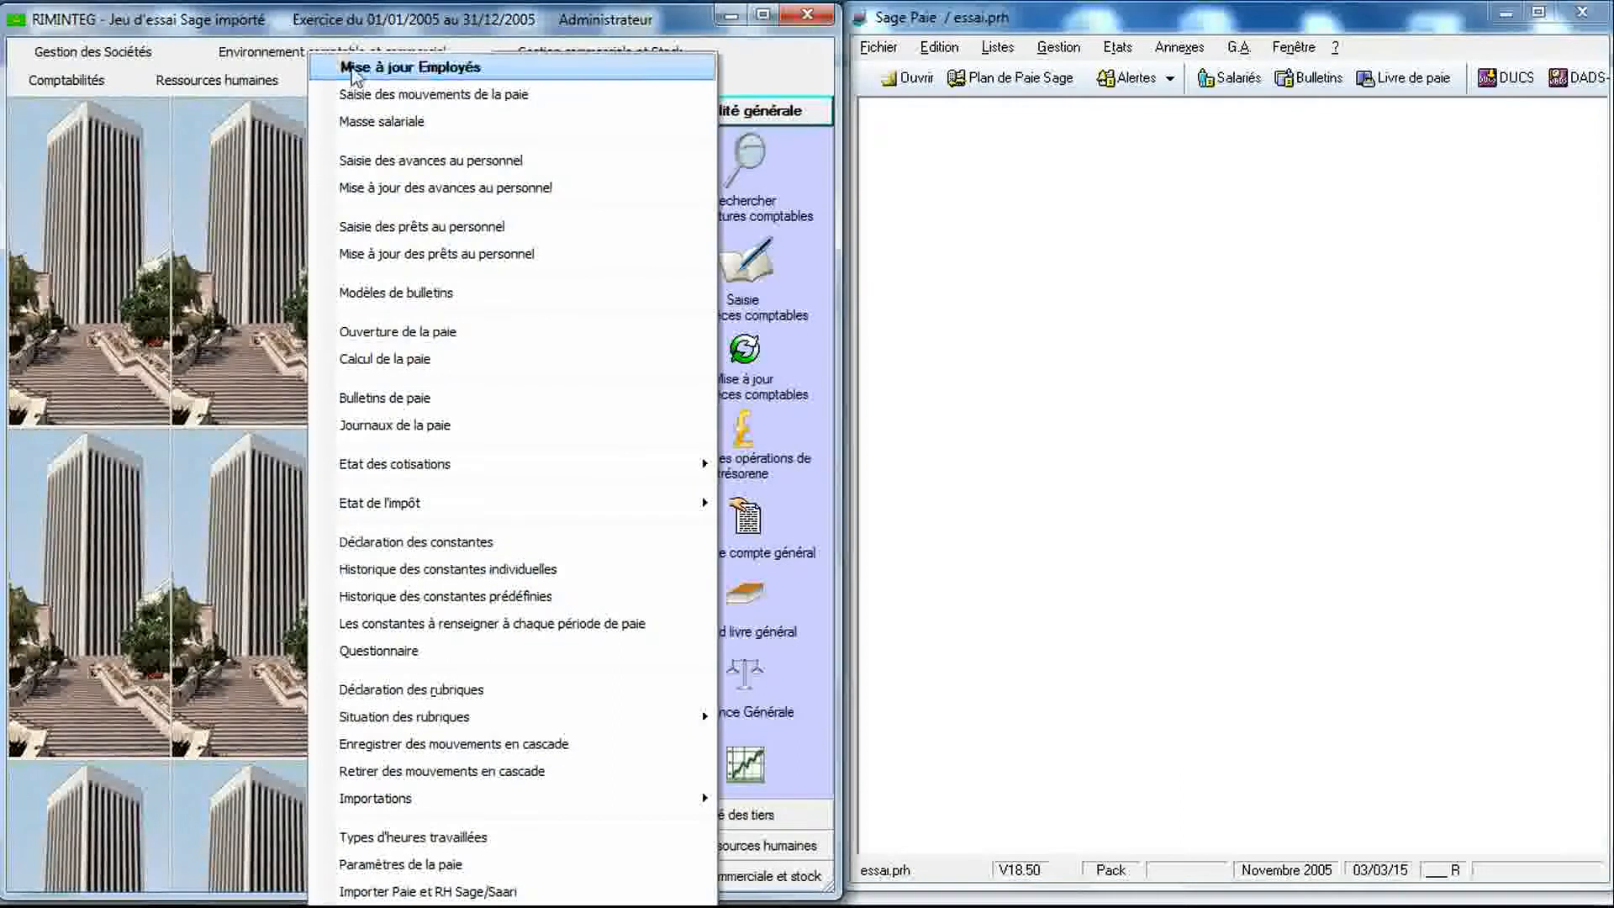
left_click(356, 69)
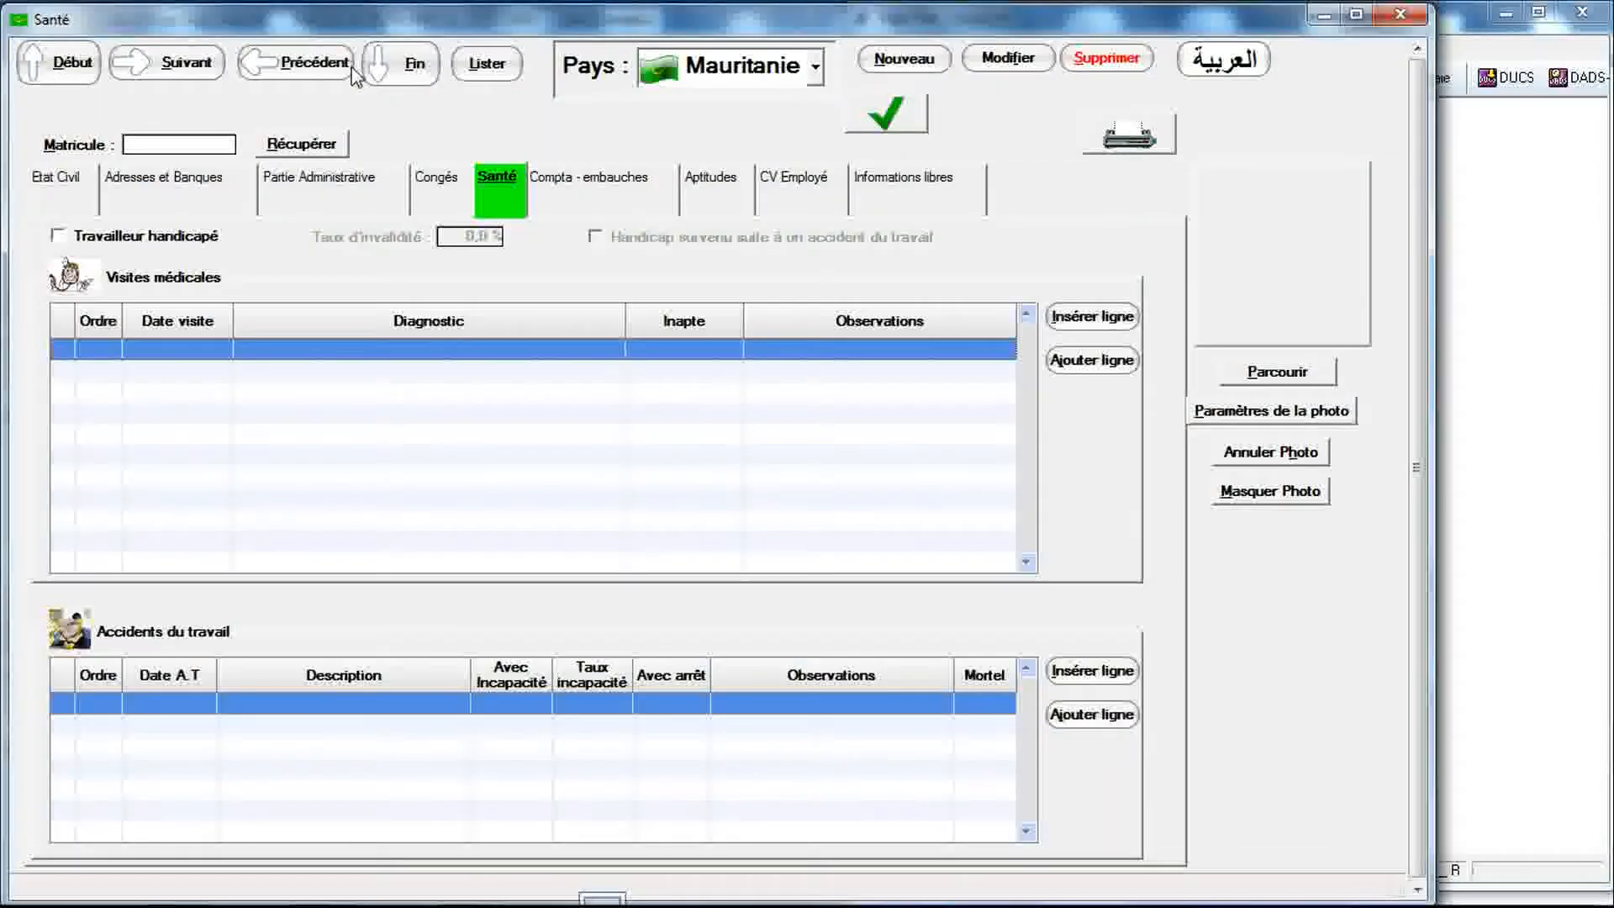
left_click(81, 191)
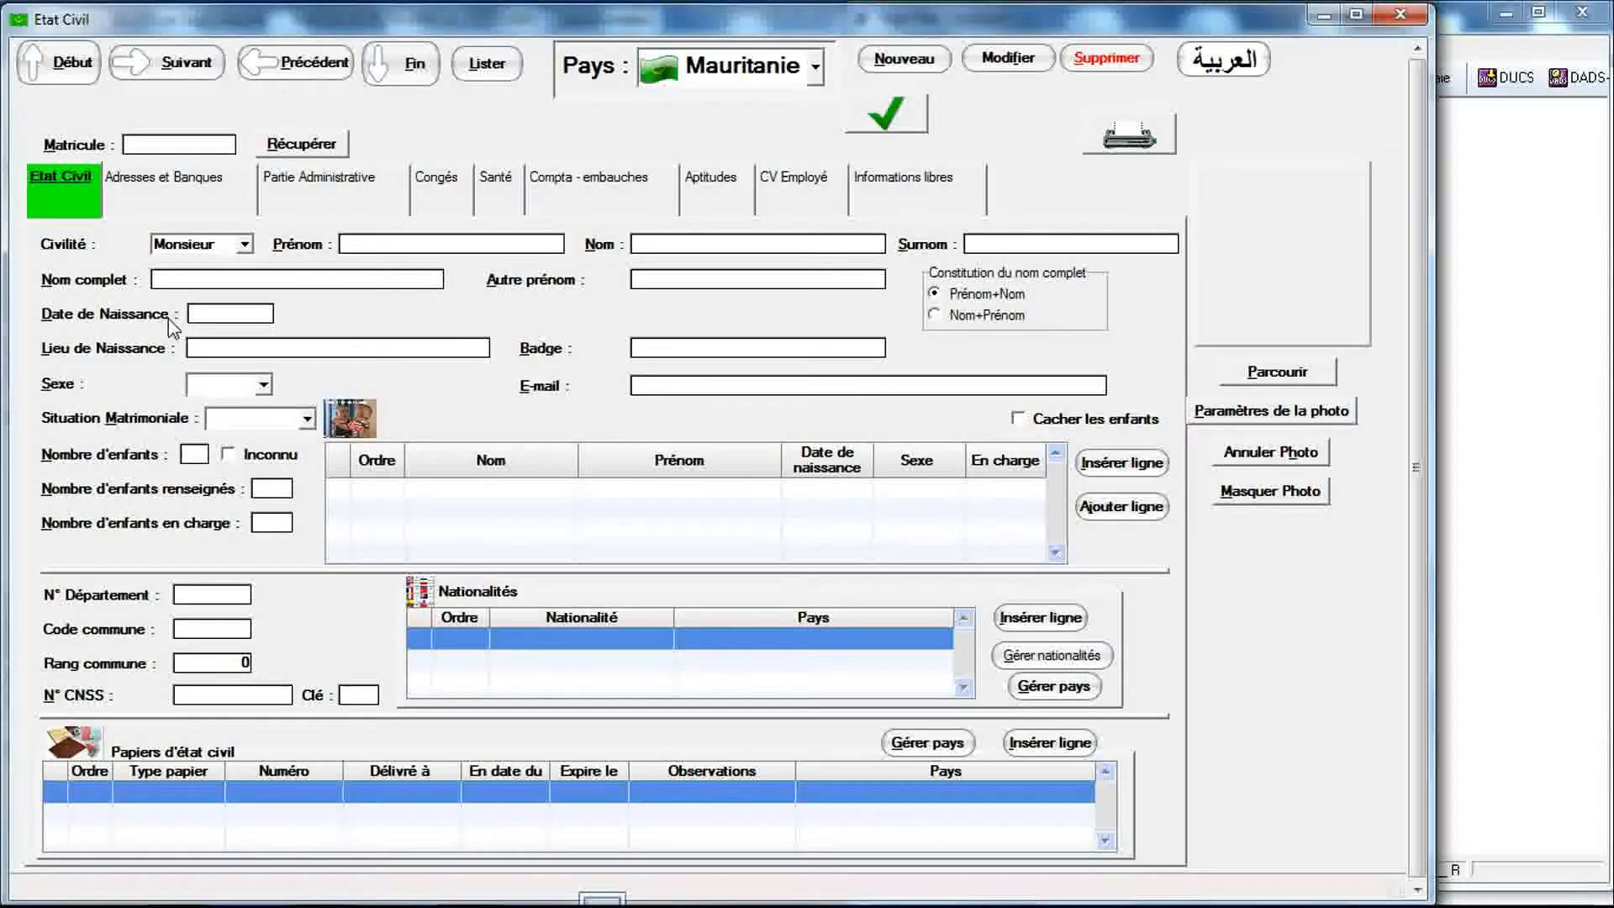
left_click(202, 196)
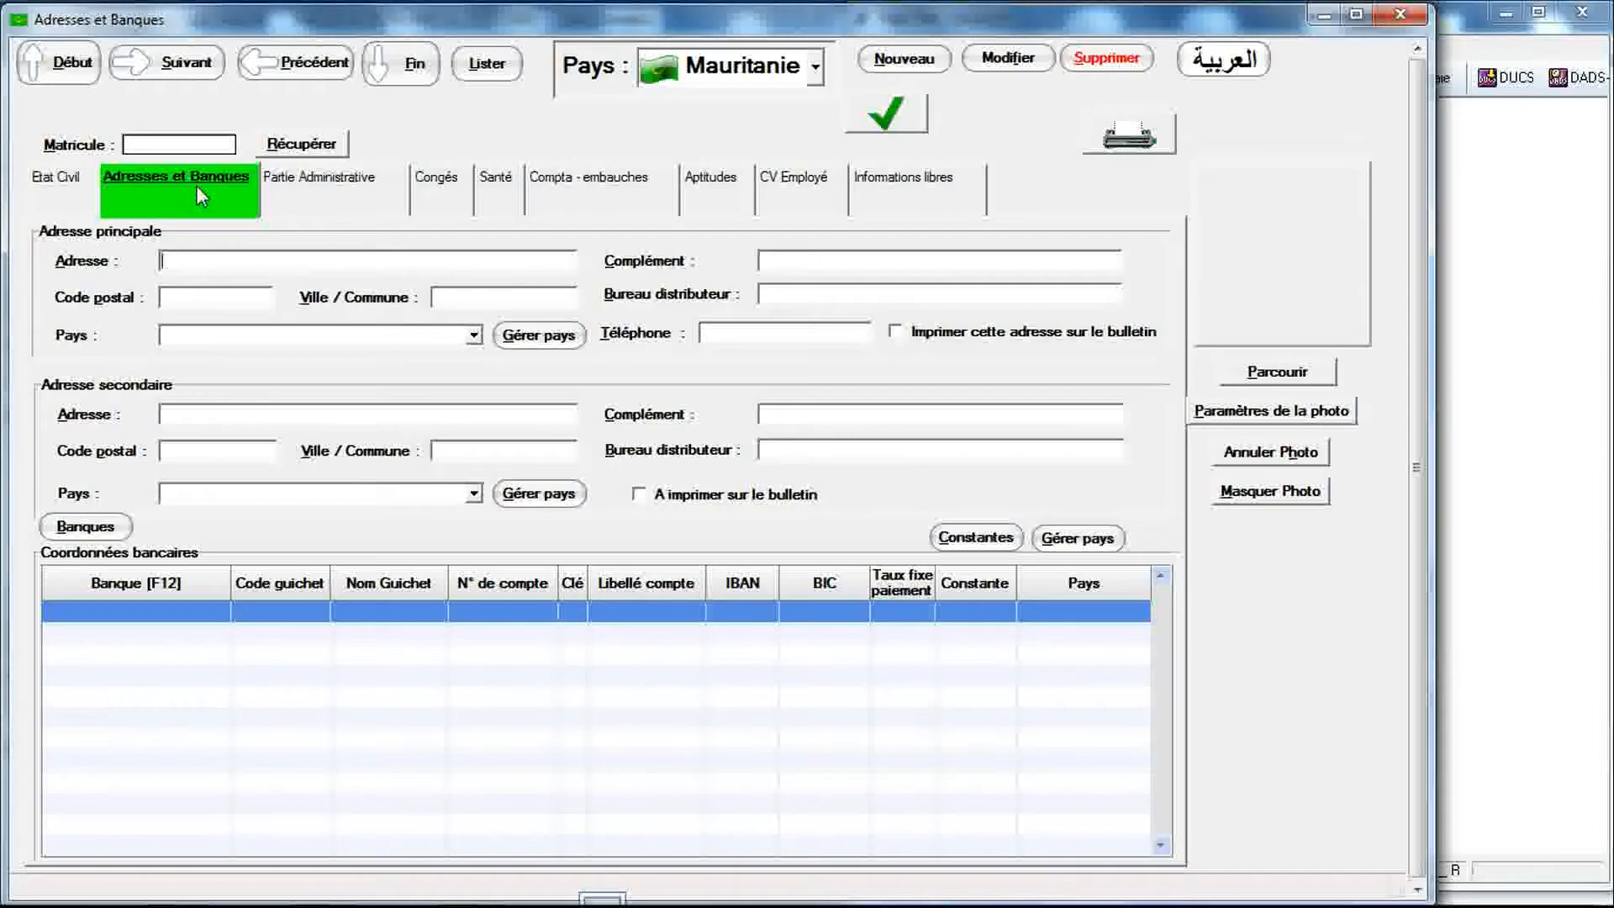
left_click(288, 185)
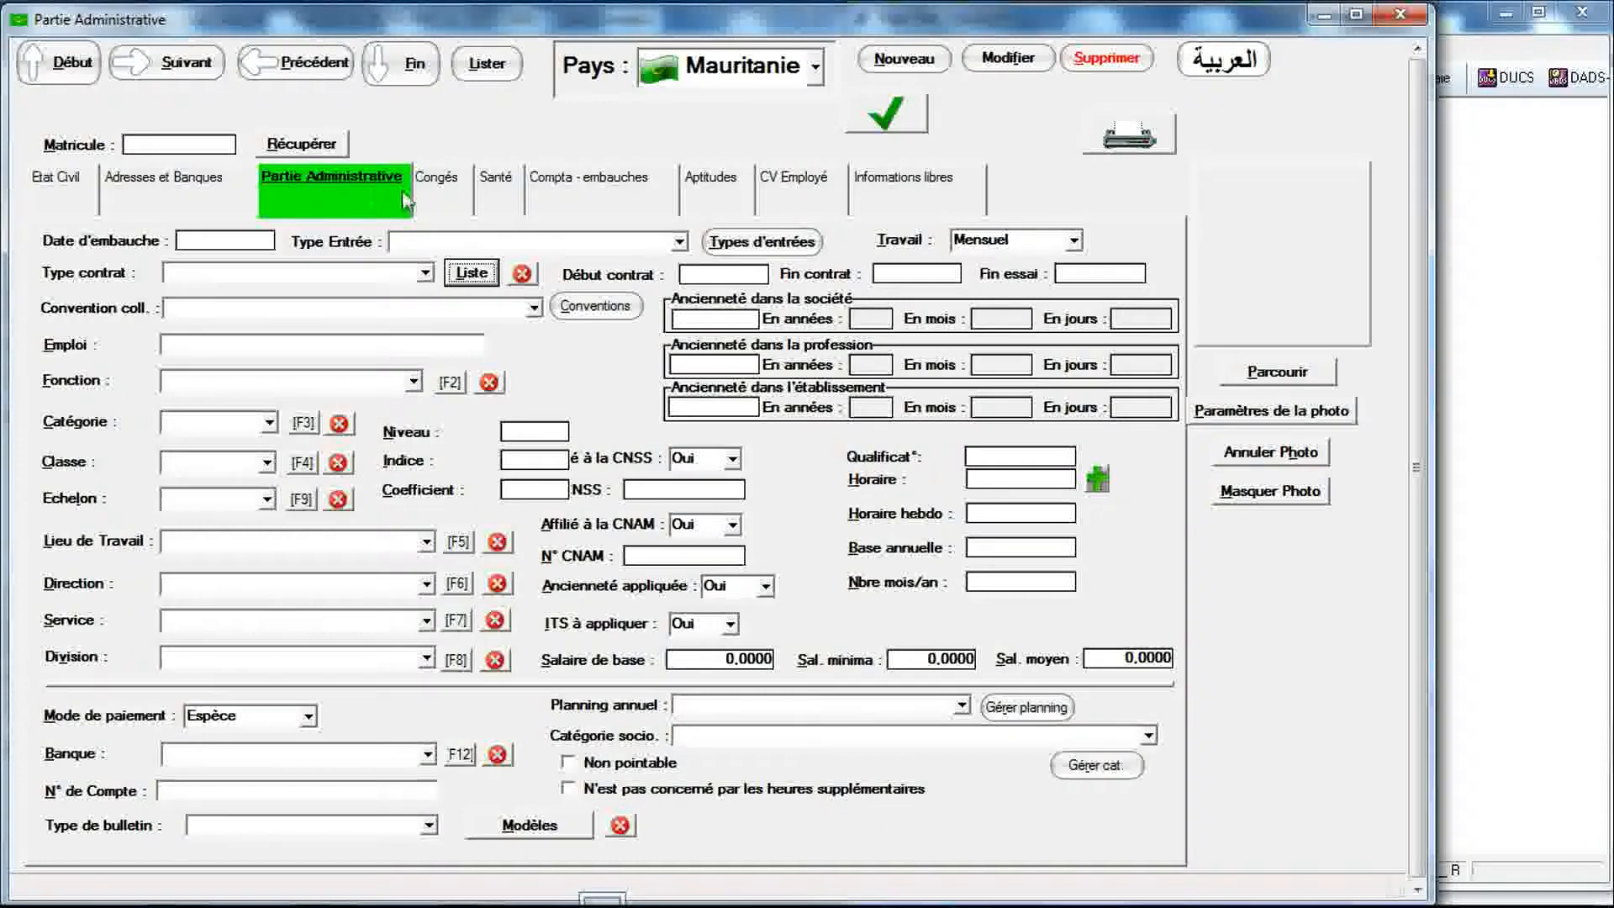
left_click(433, 200)
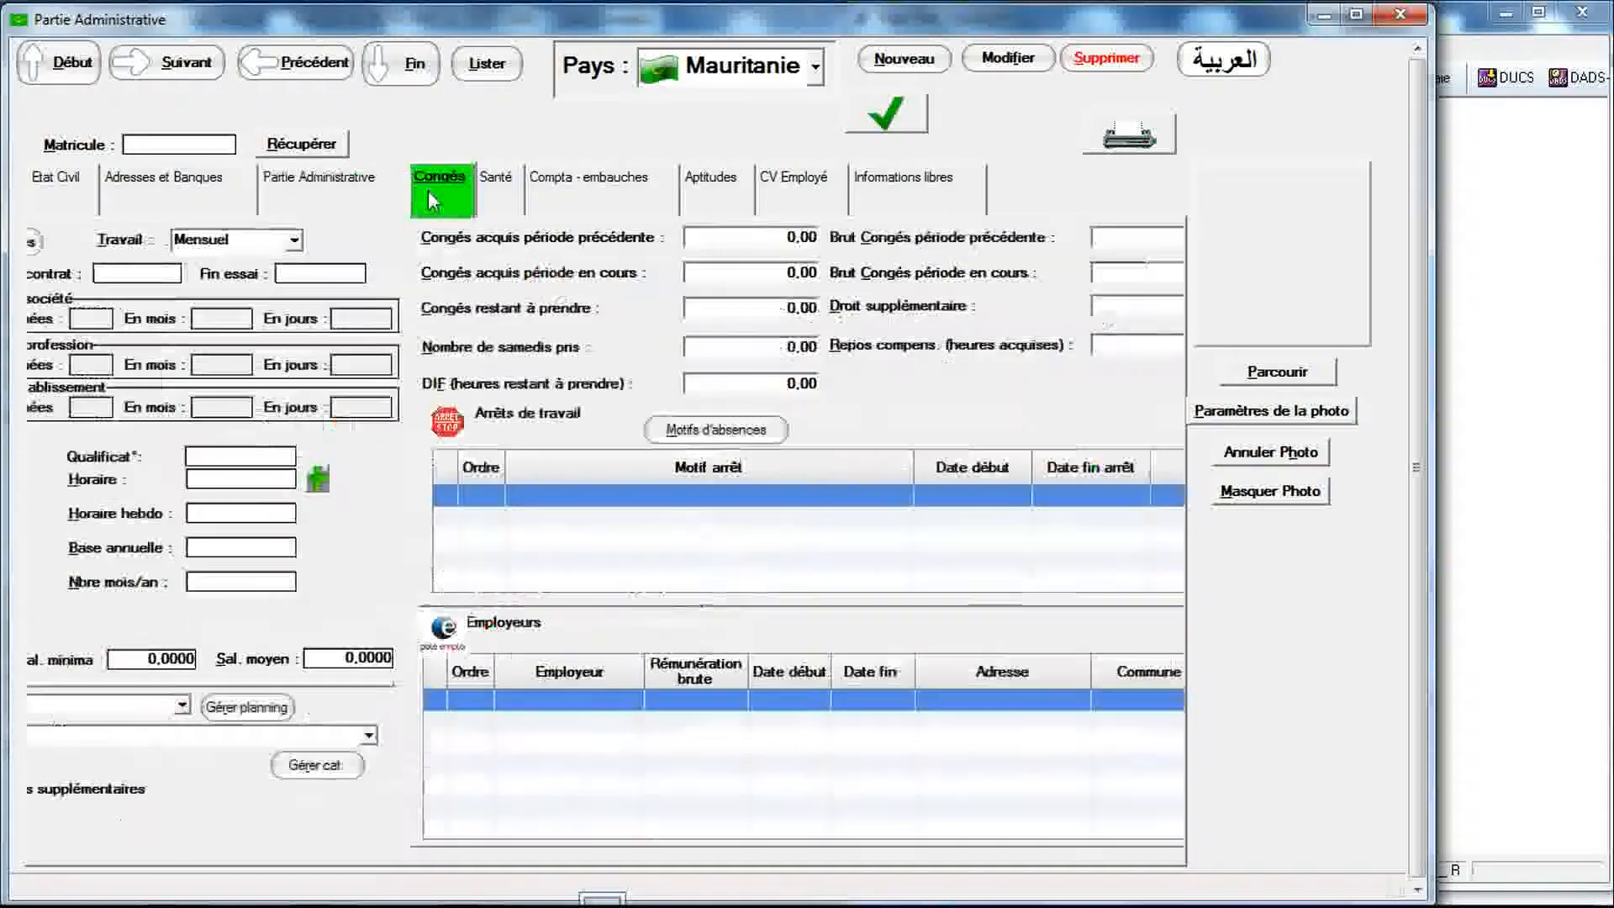
left_click(496, 196)
left_click(604, 191)
left_click(721, 198)
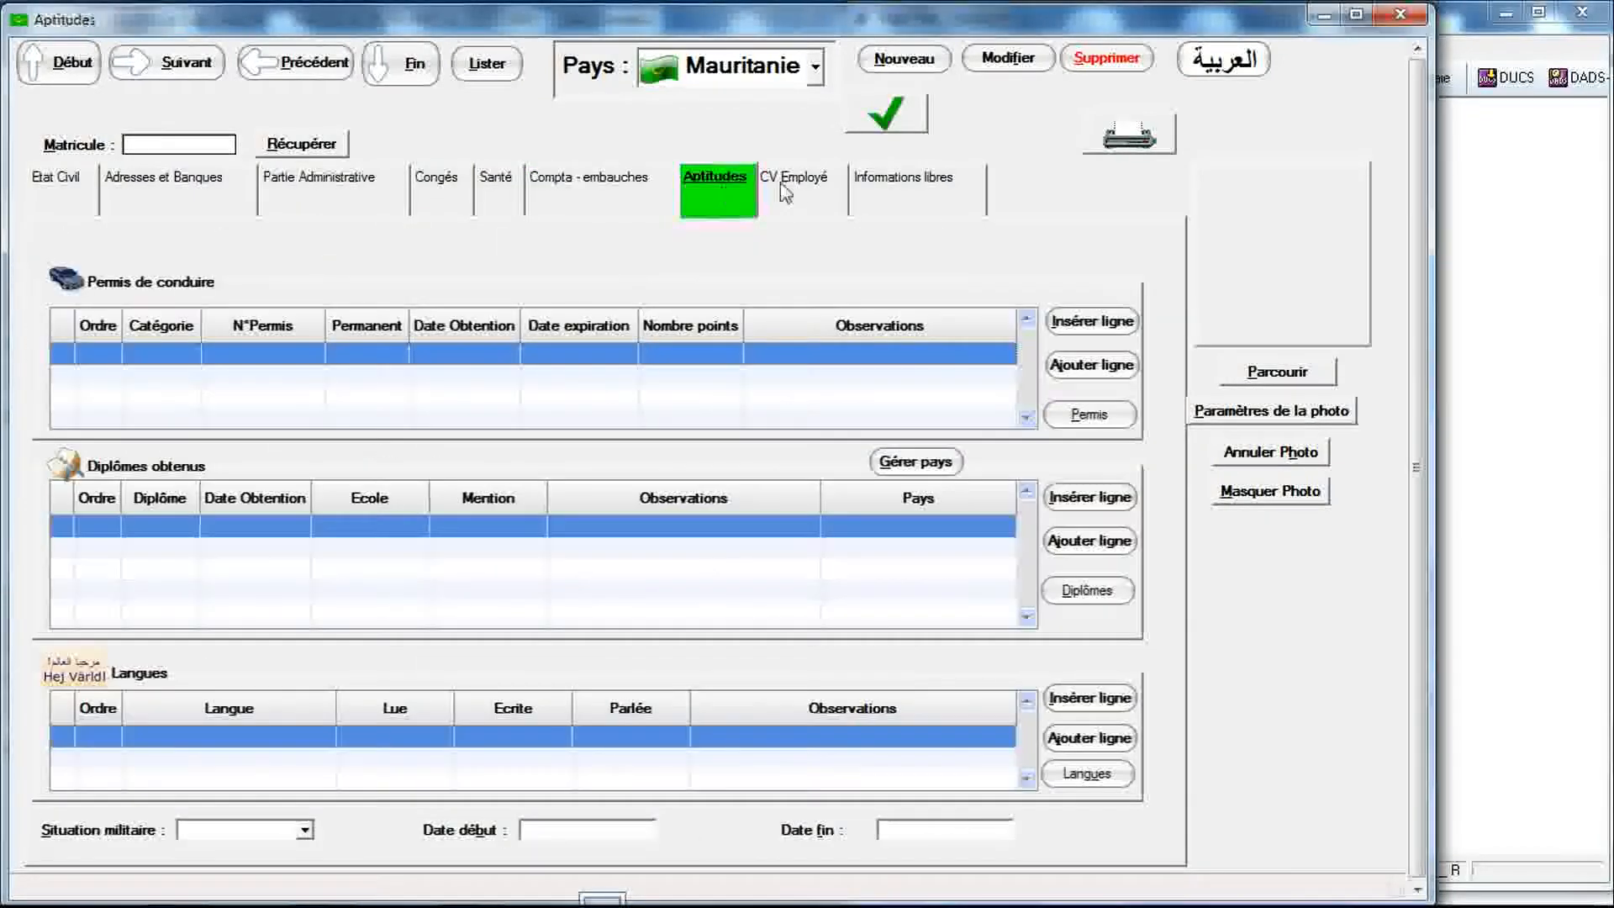
left_click(795, 193)
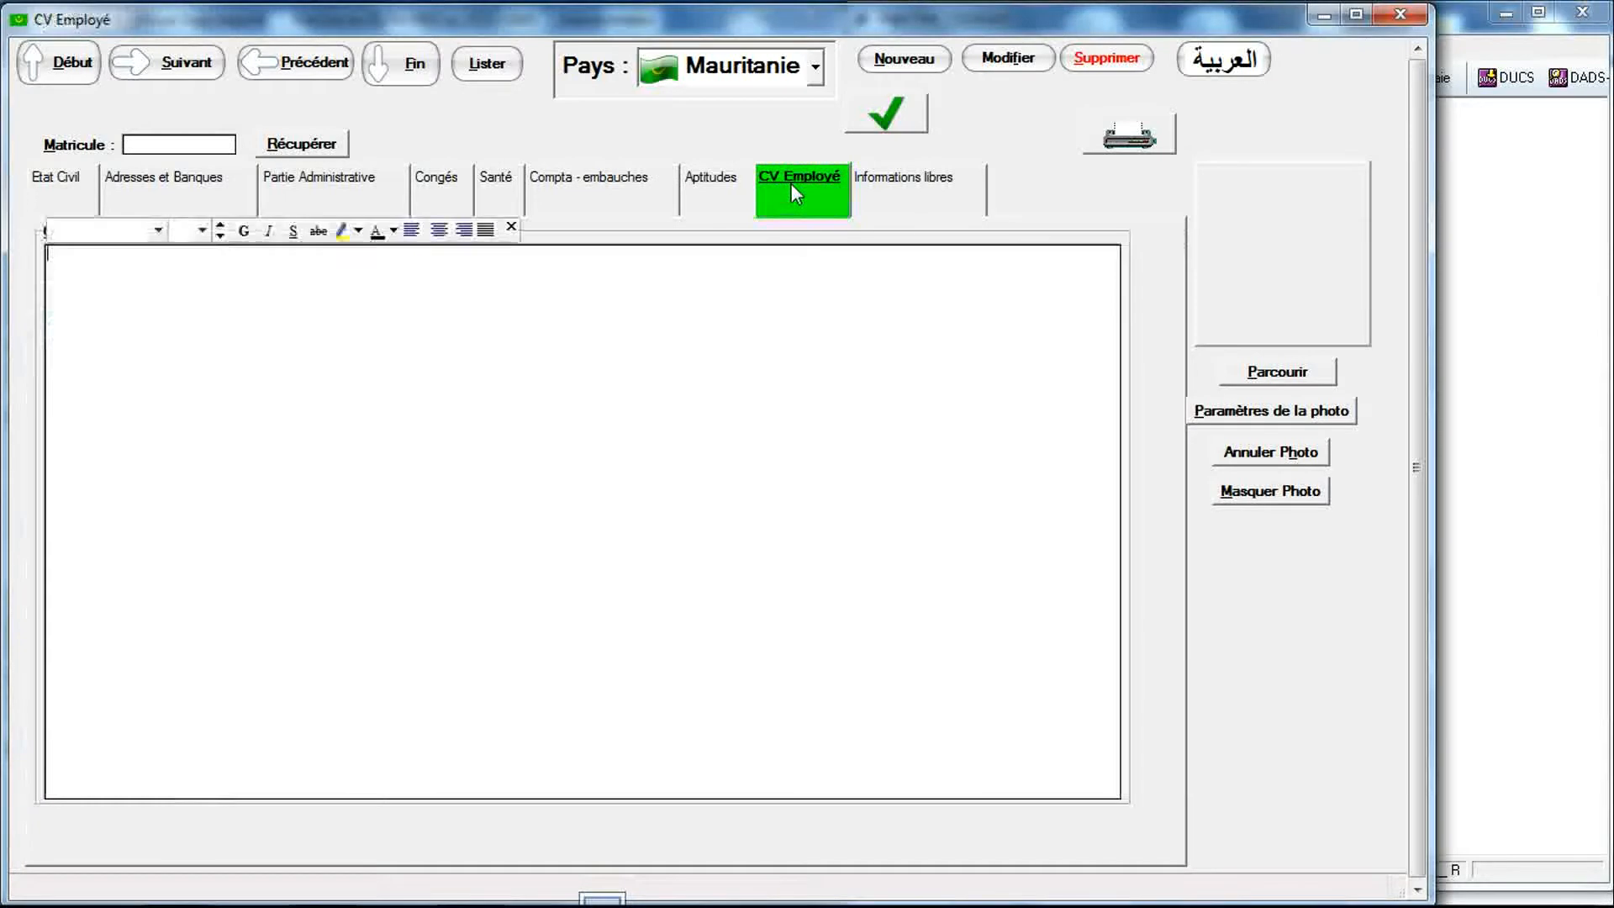
left_click(859, 184)
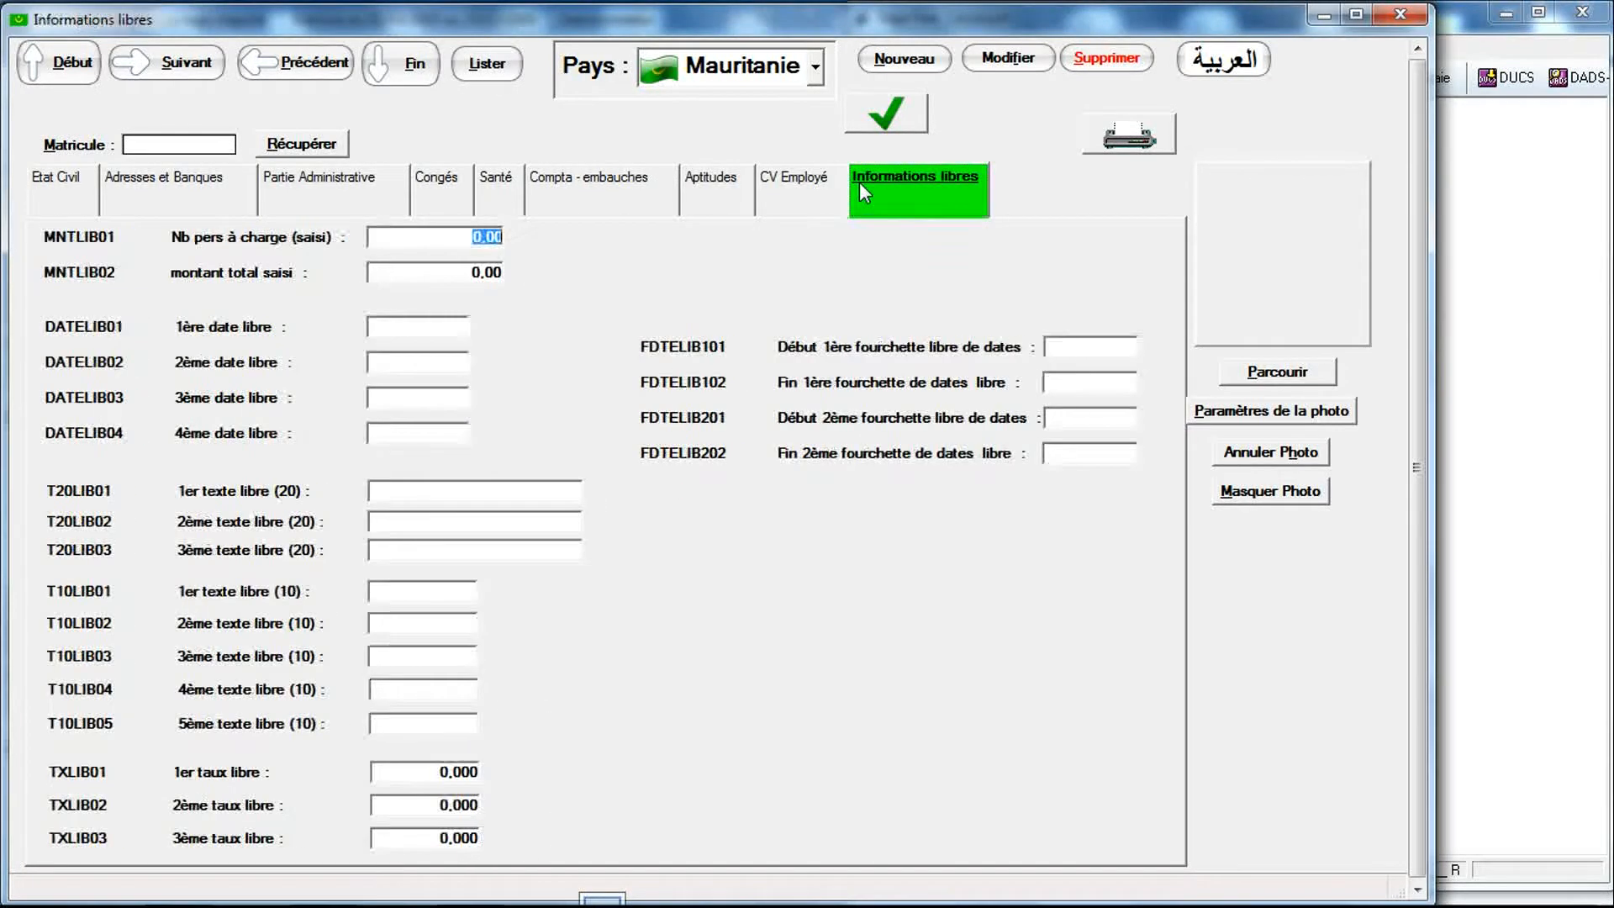
left_click(69, 180)
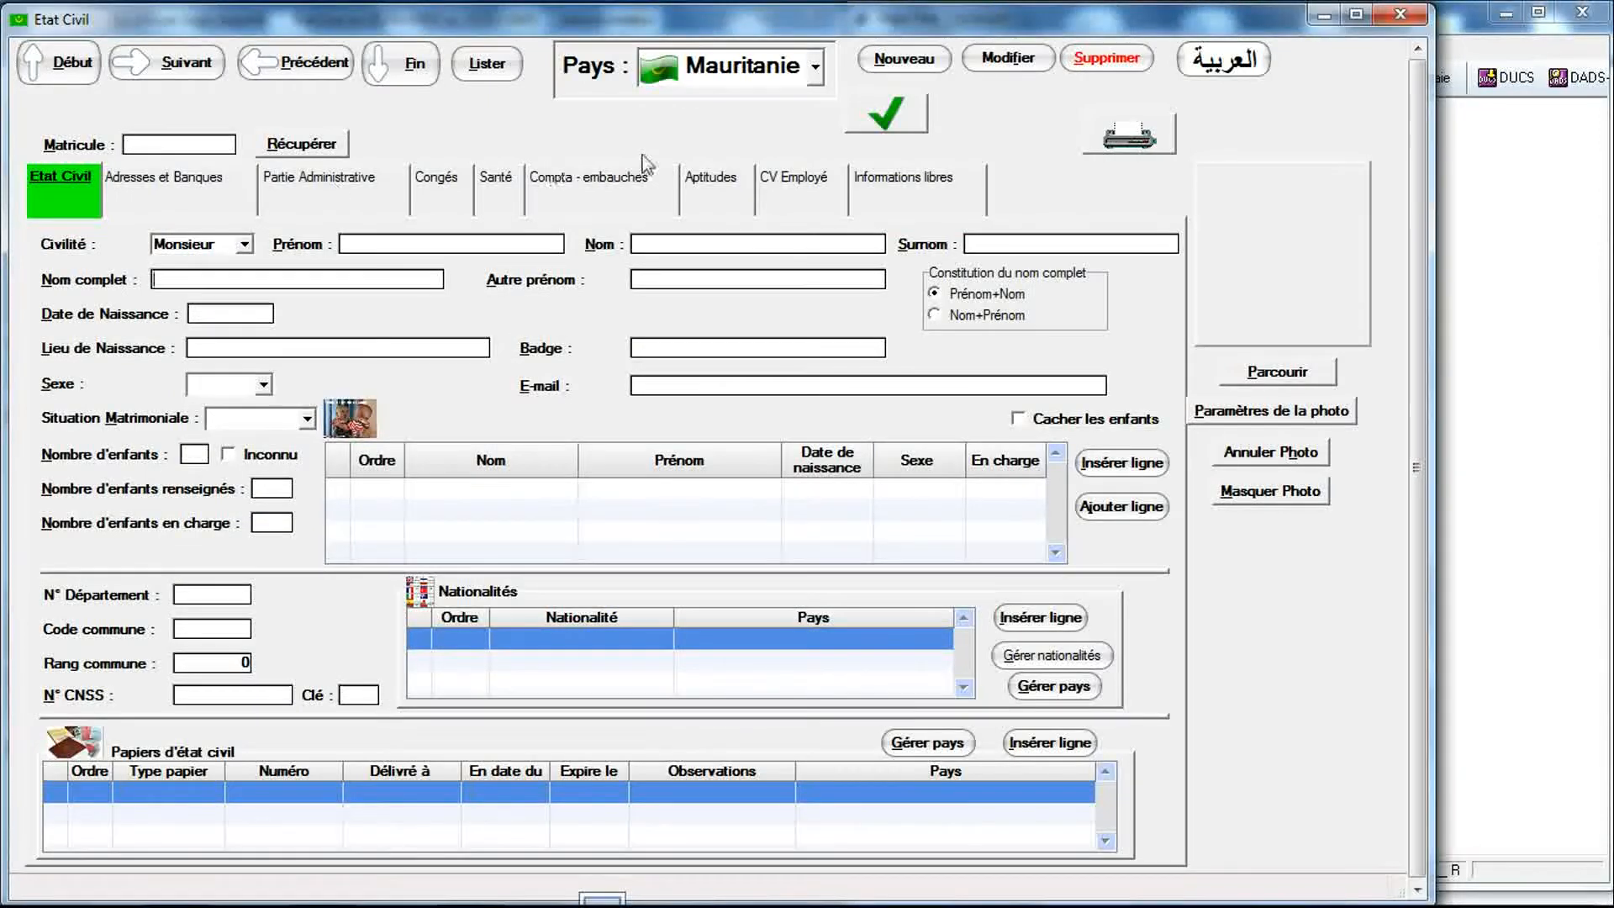
Step: Switch to Sage Paie and open the personnel record of the employee with matricule 1
left_click(1500, 175)
left_click(1021, 52)
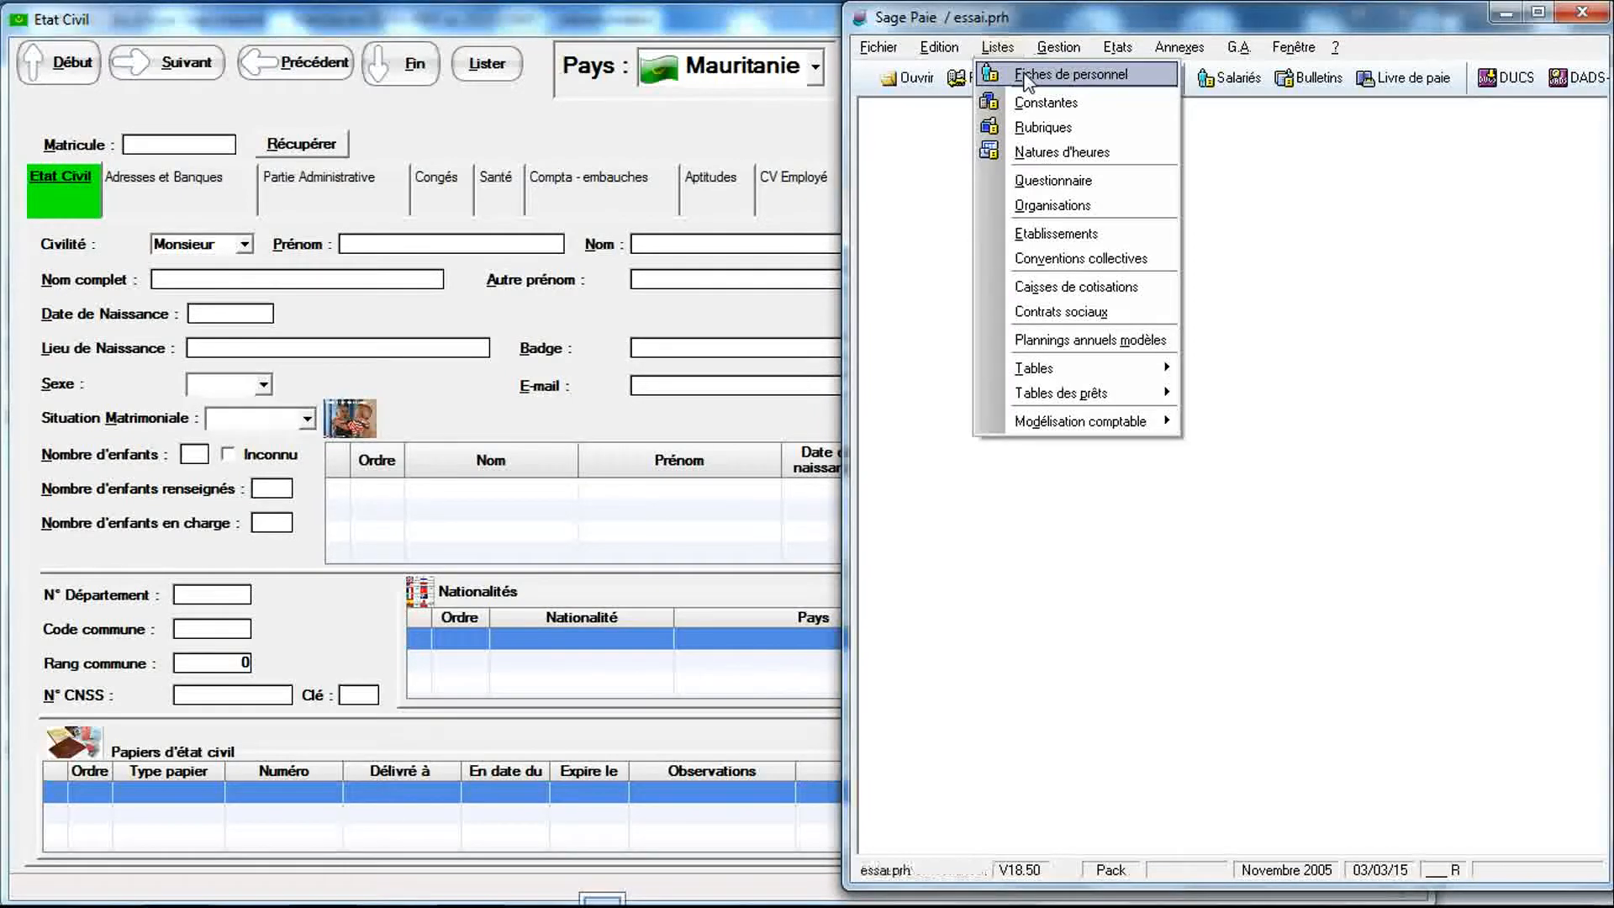
left_click(1026, 76)
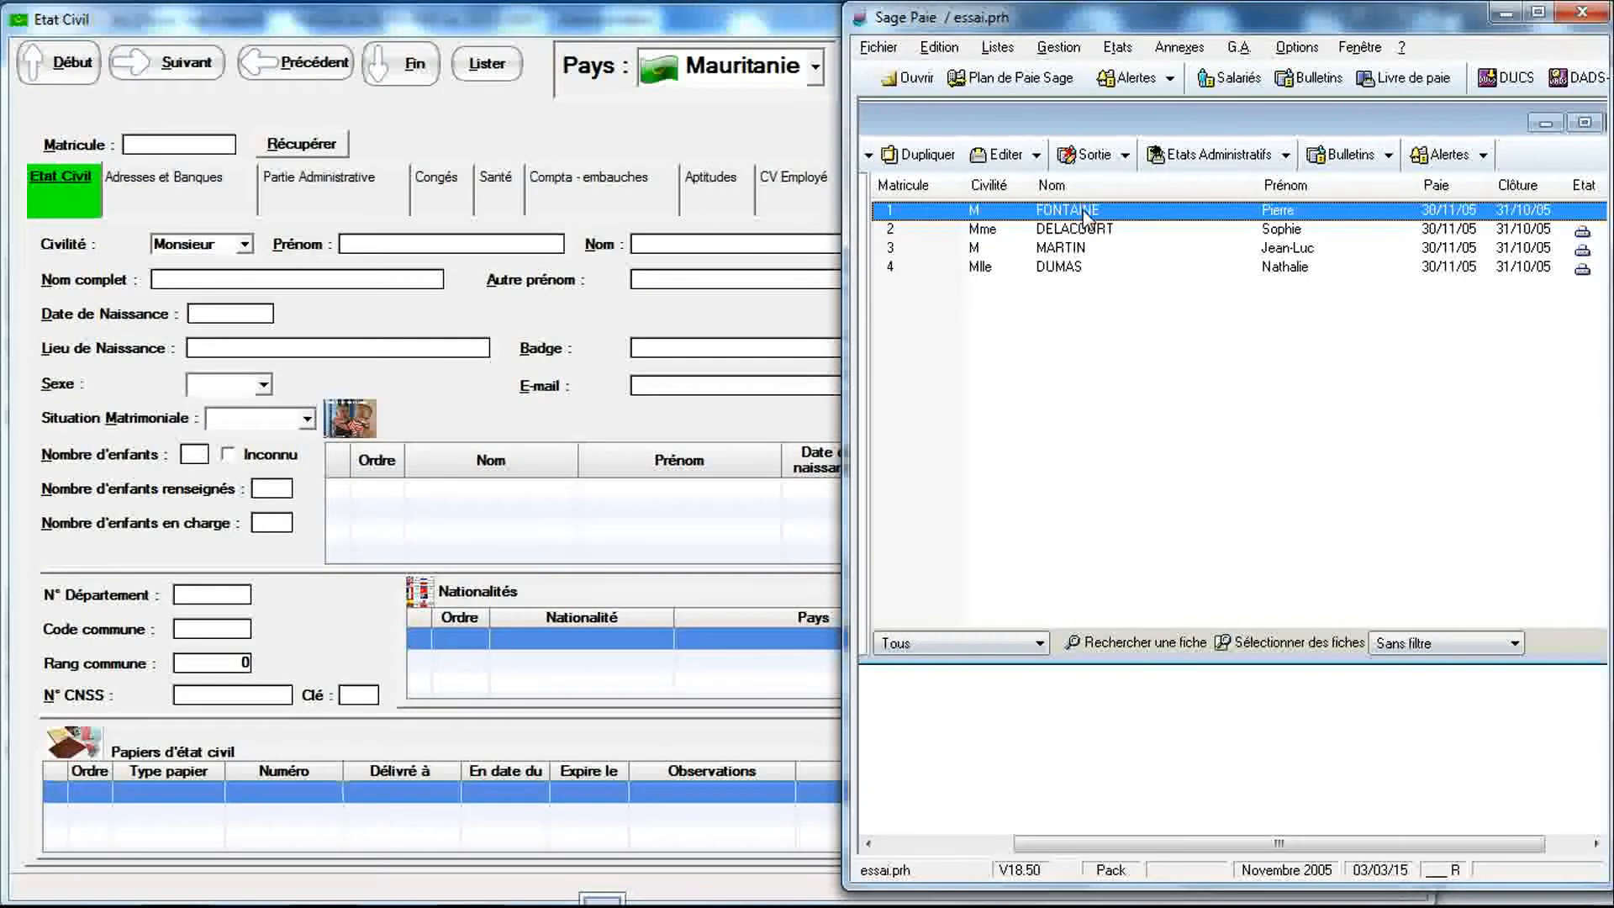
double_click(1084, 220)
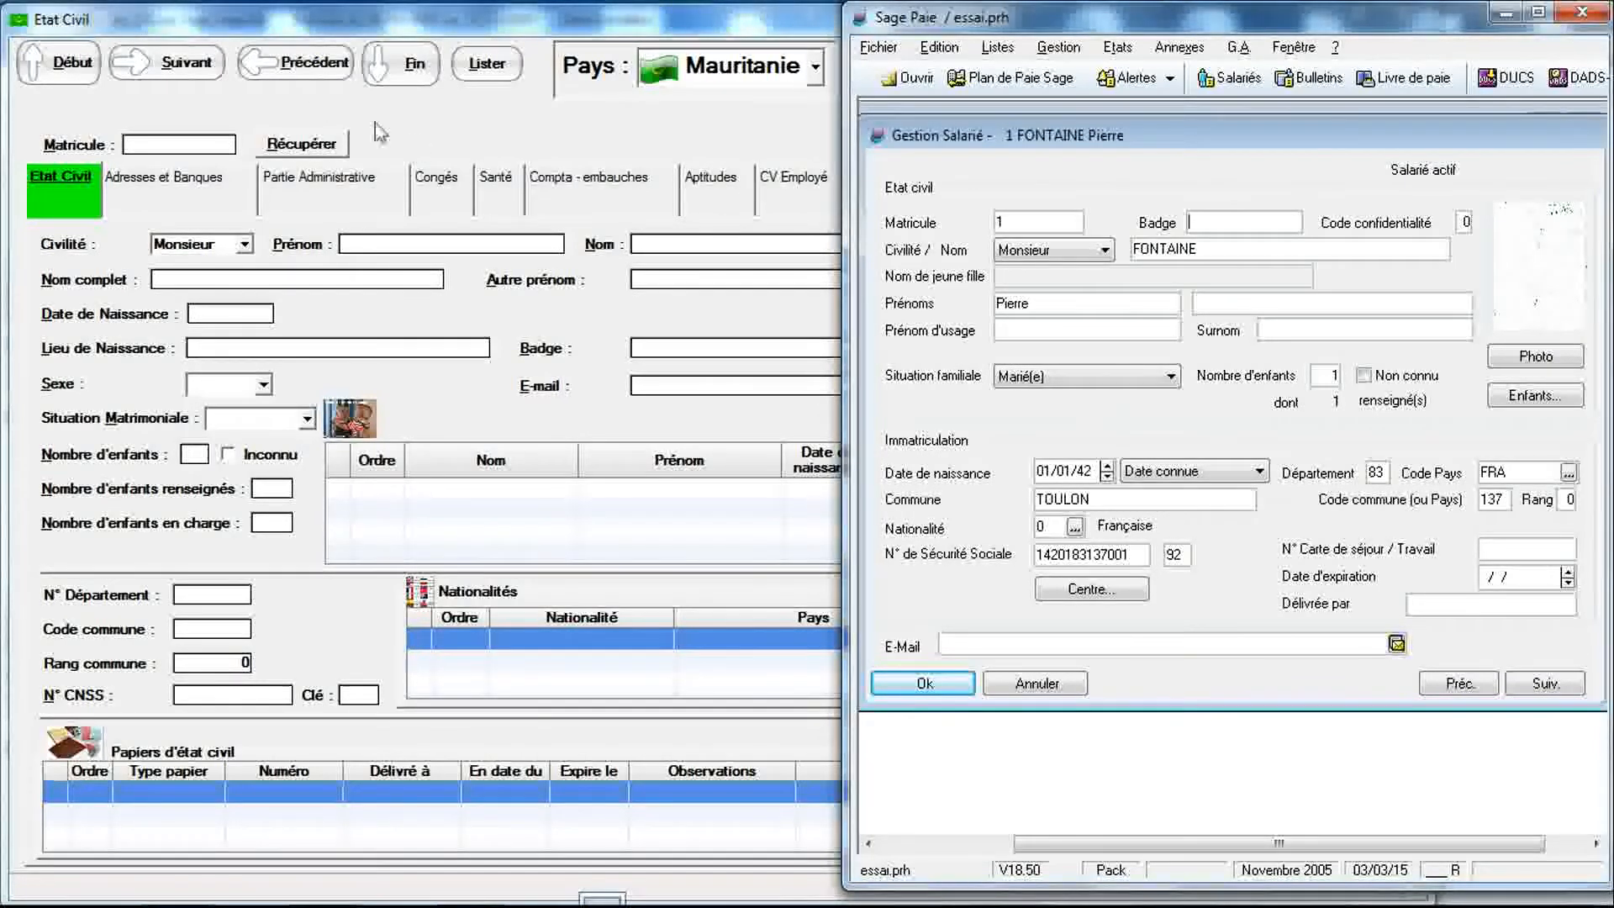
Step: Switch to RIMINTEG, load the employee with matricule 1 from the employee list and set the country to France
left_click(195, 110)
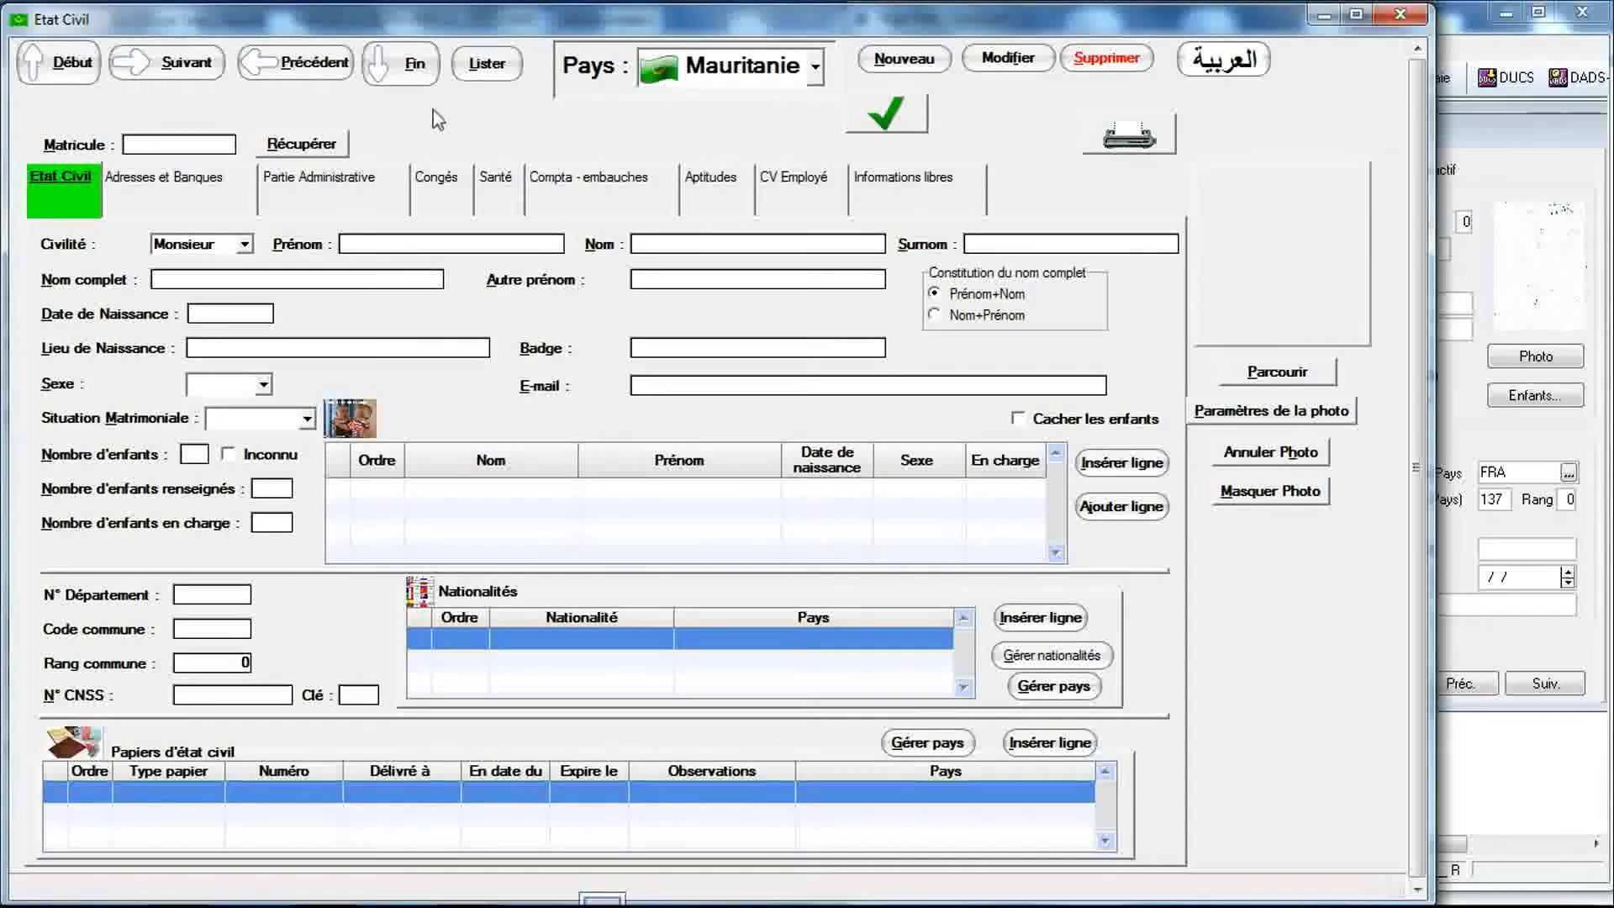
left_click(478, 74)
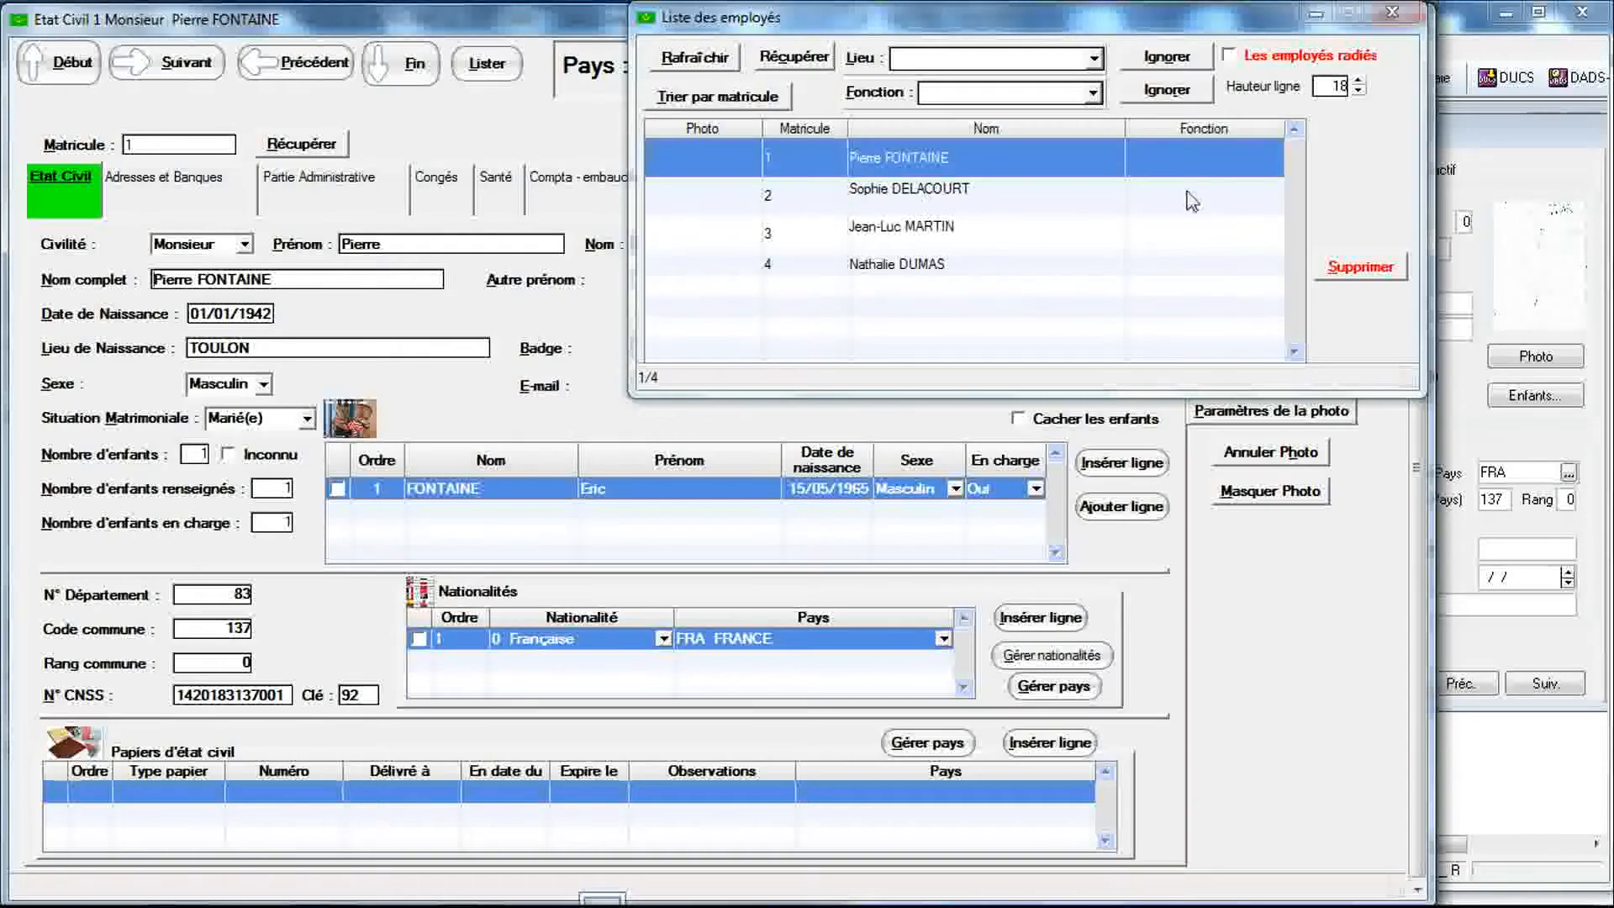
left_click(1391, 14)
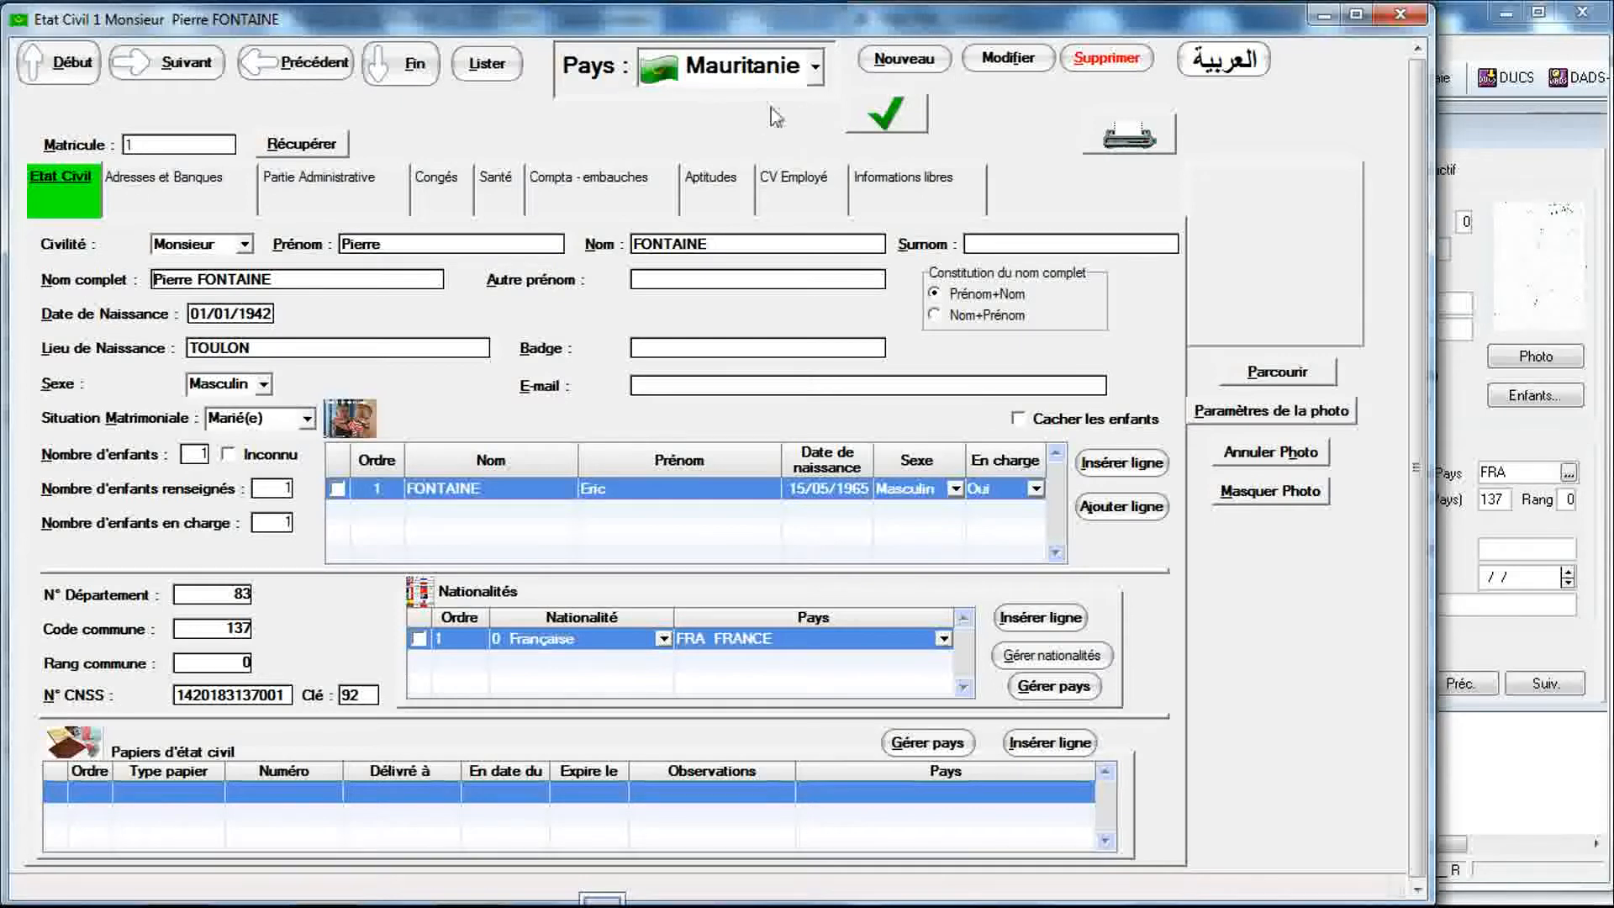
left_click(816, 81)
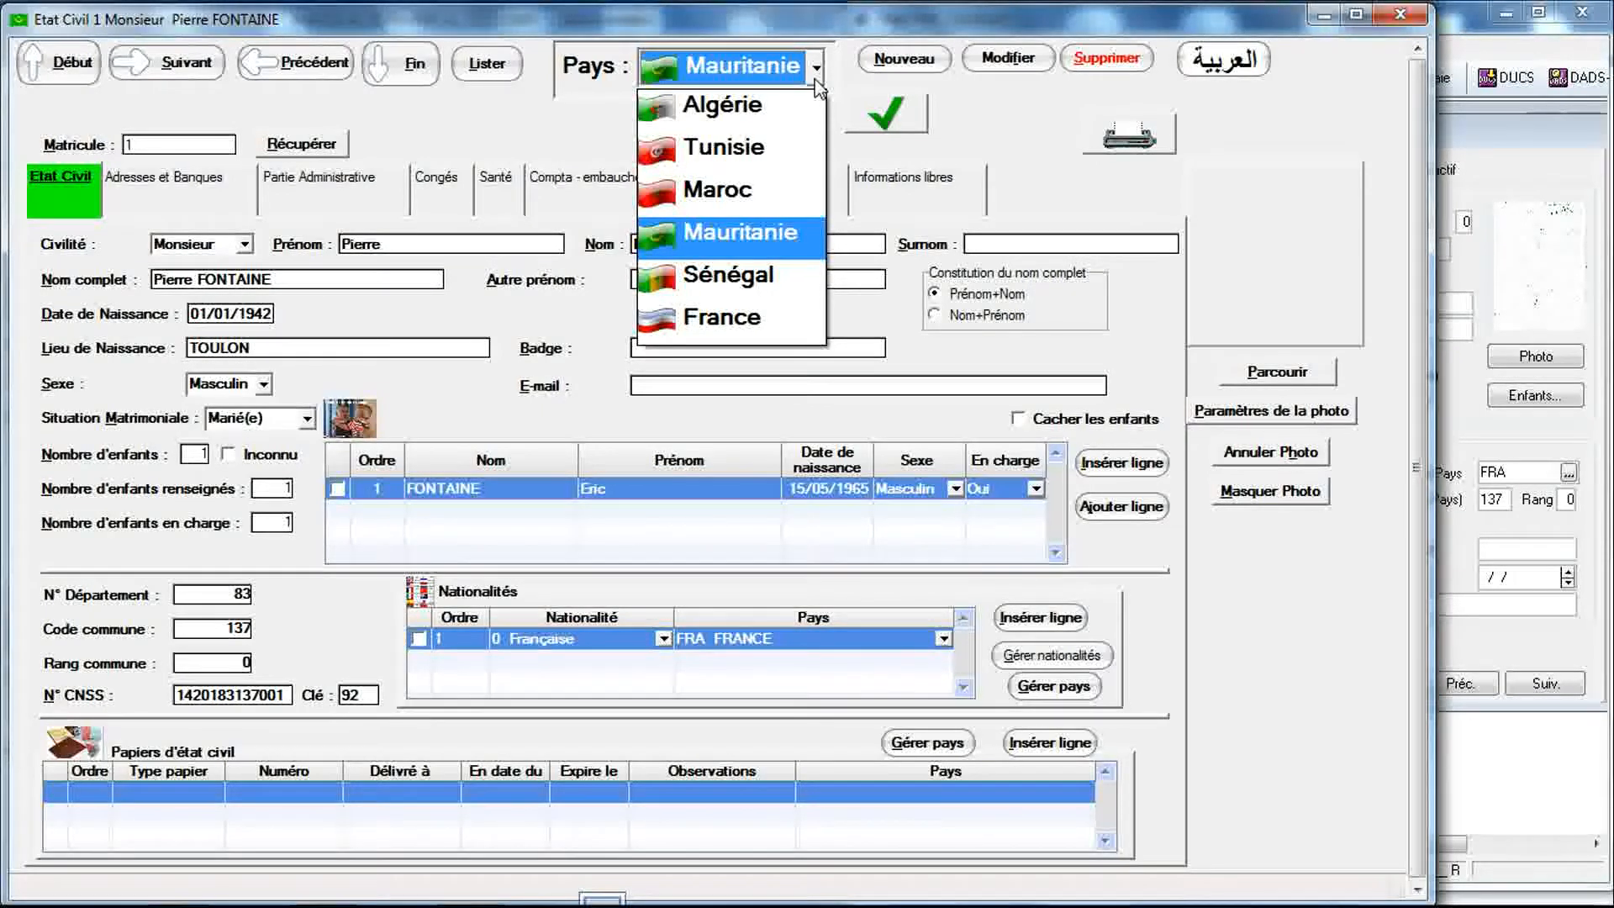
left_click(777, 335)
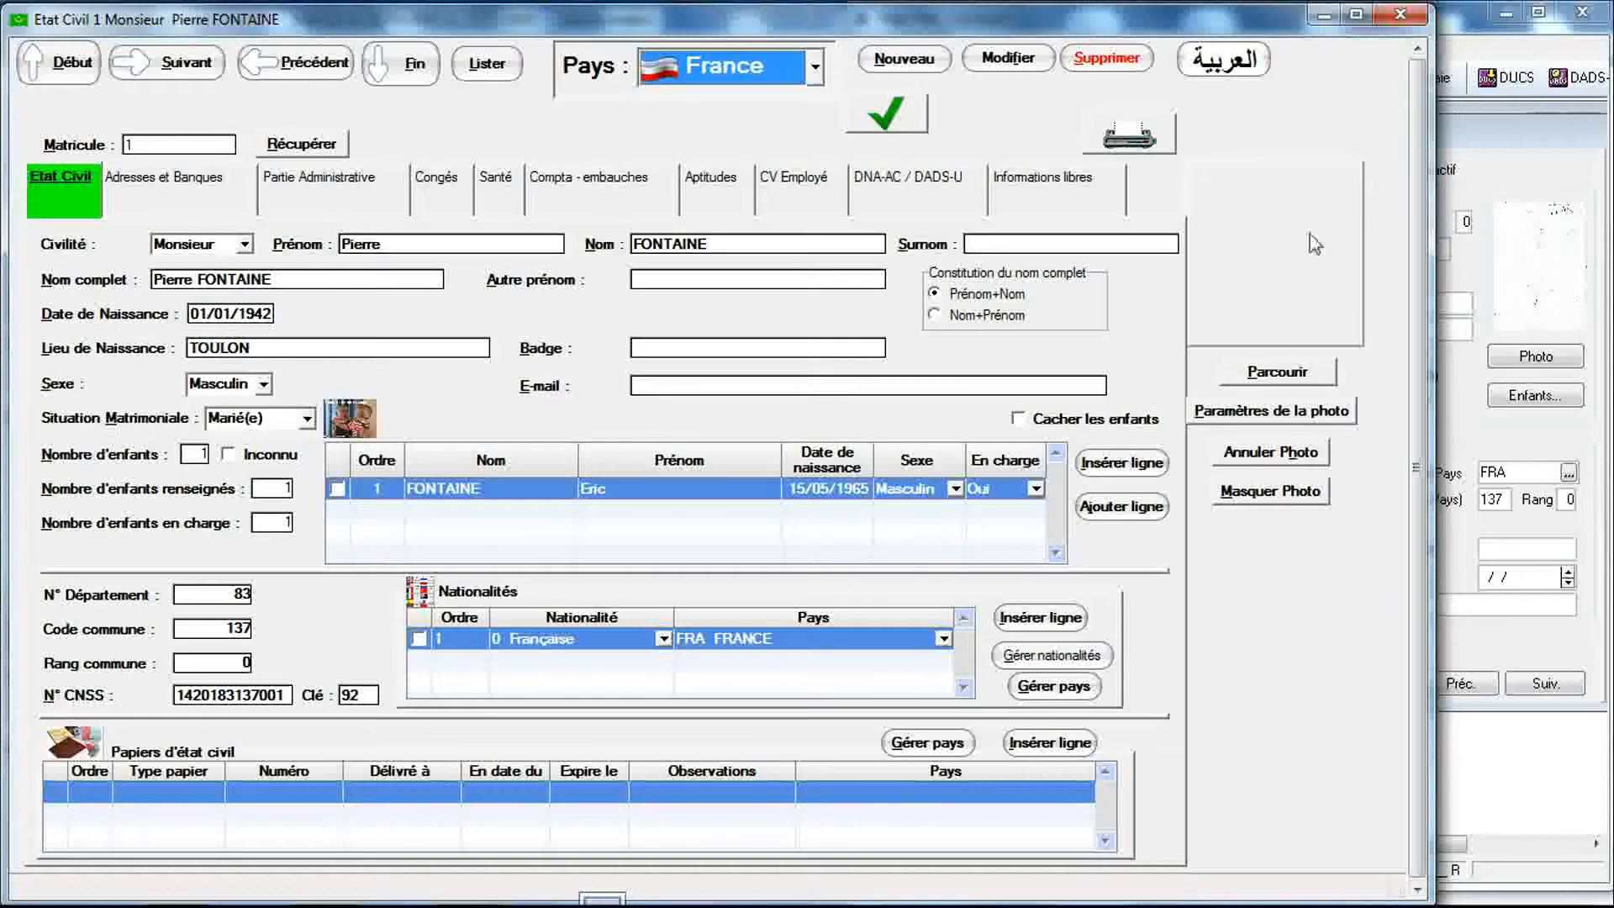
Step: Widen the Sage Paie window and view the employee's Coordonnées and Poste pages, returning to Etat civil
left_click(1470, 148)
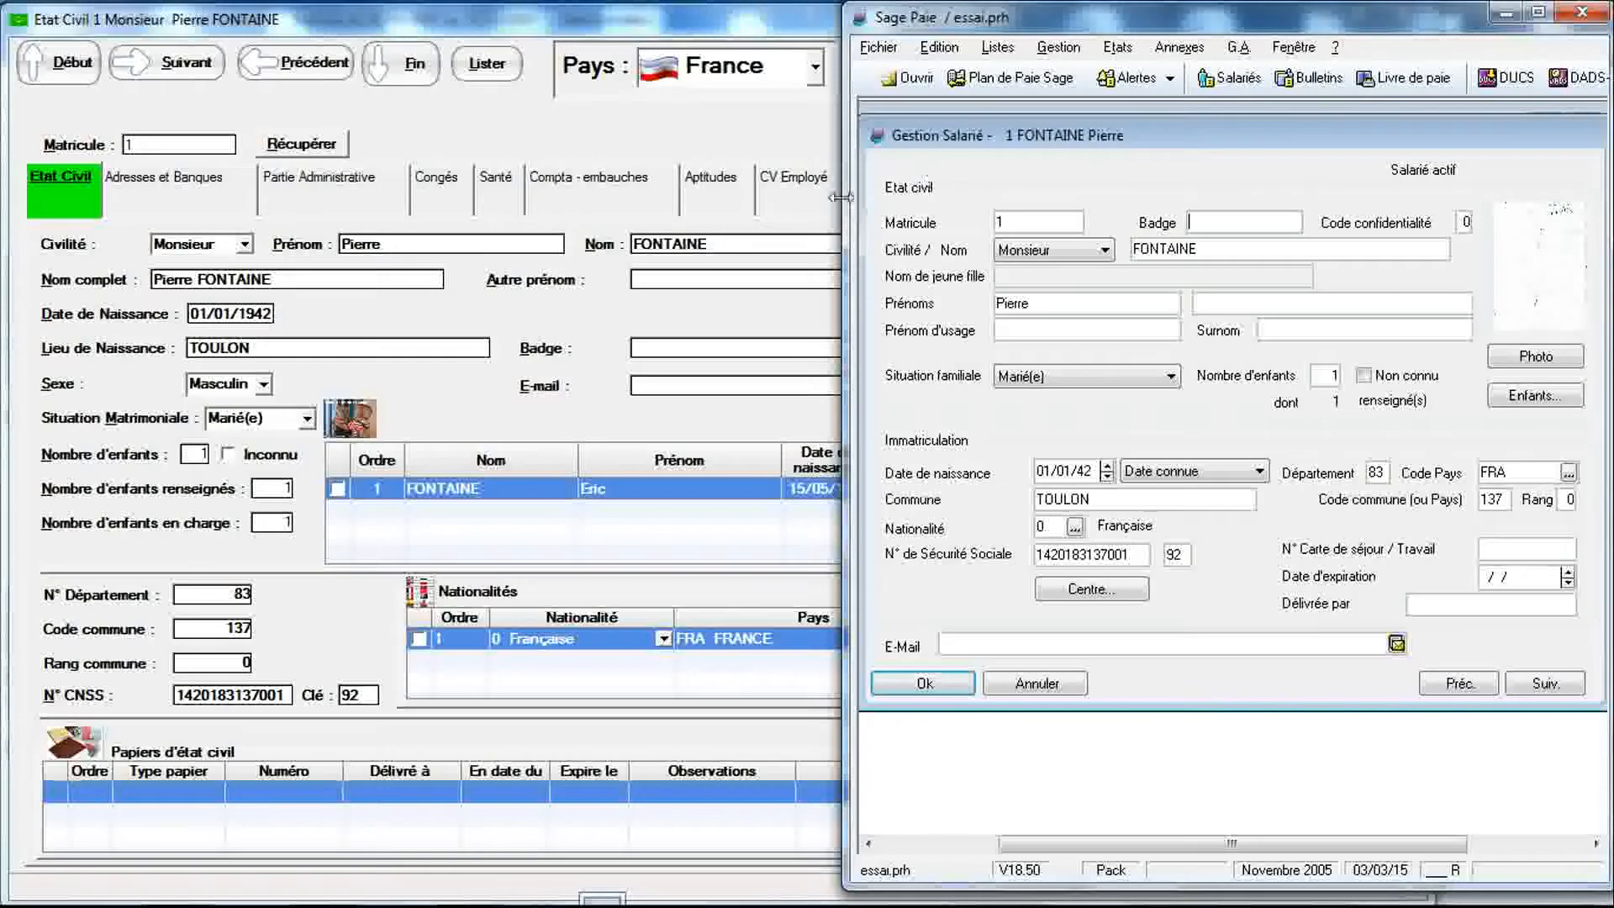
left_click_drag(845, 204, 729, 223)
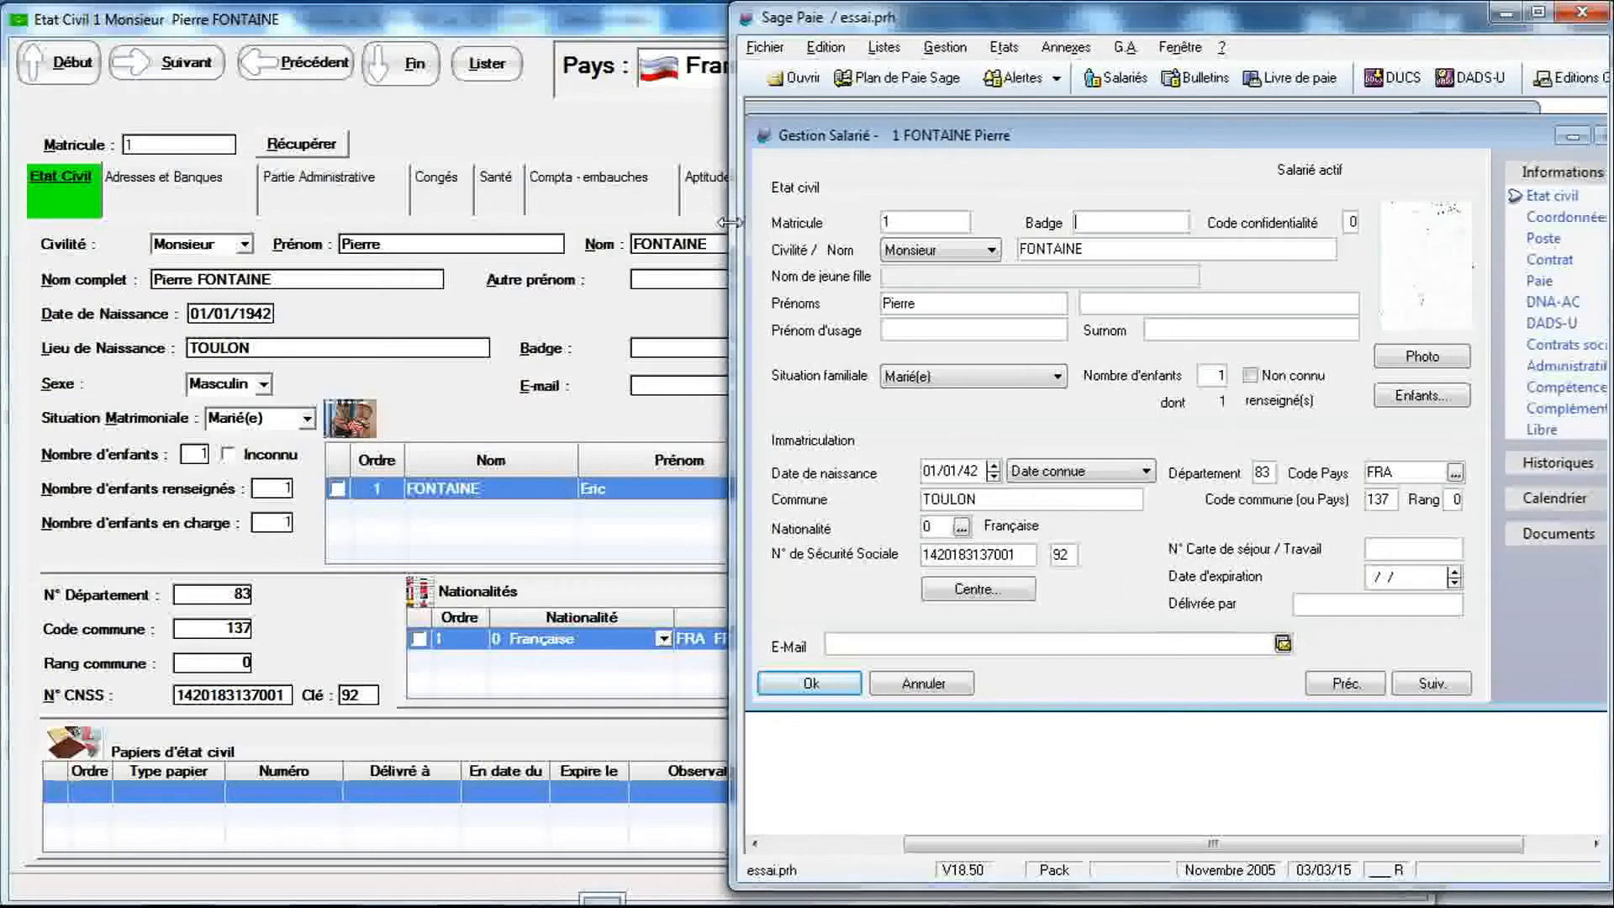
left_click(1544, 215)
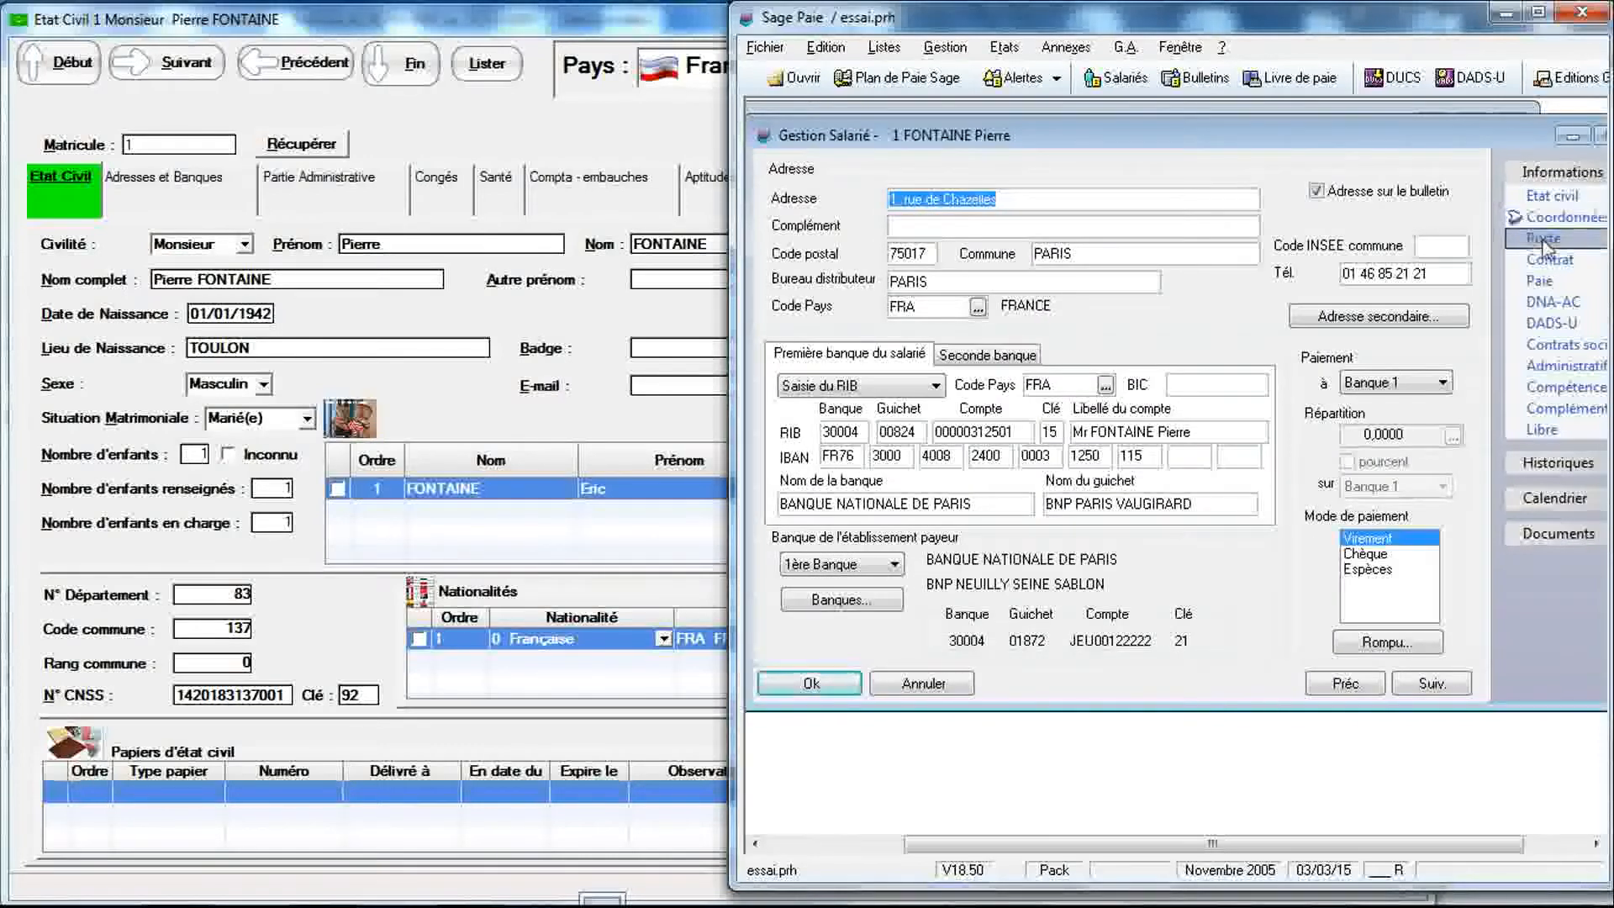
left_click(1544, 240)
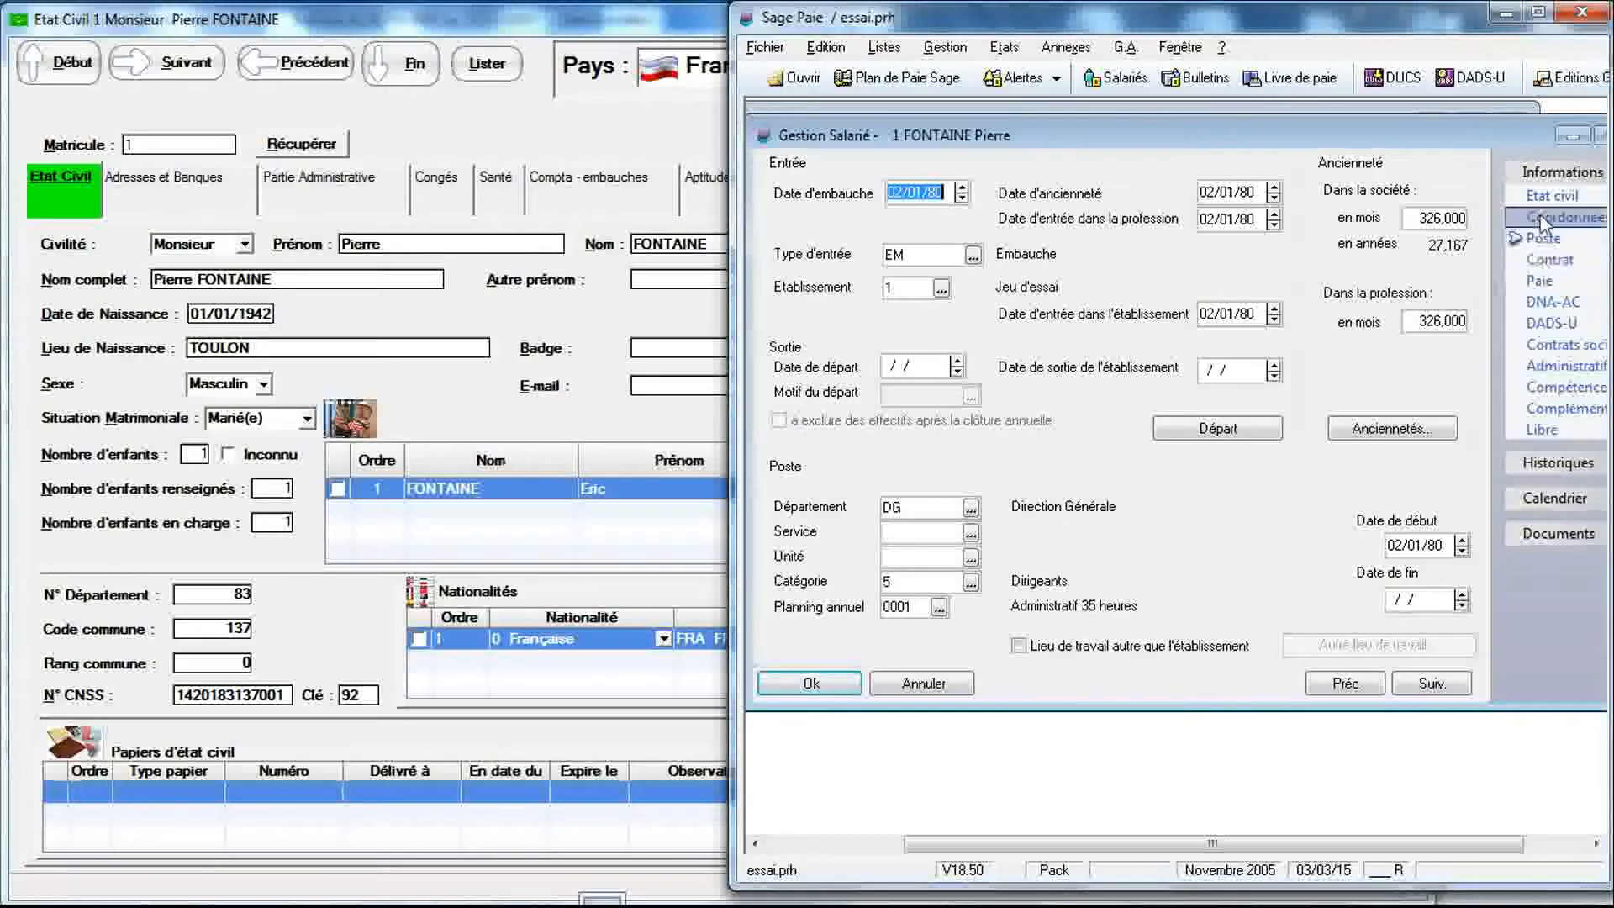
left_click(1544, 201)
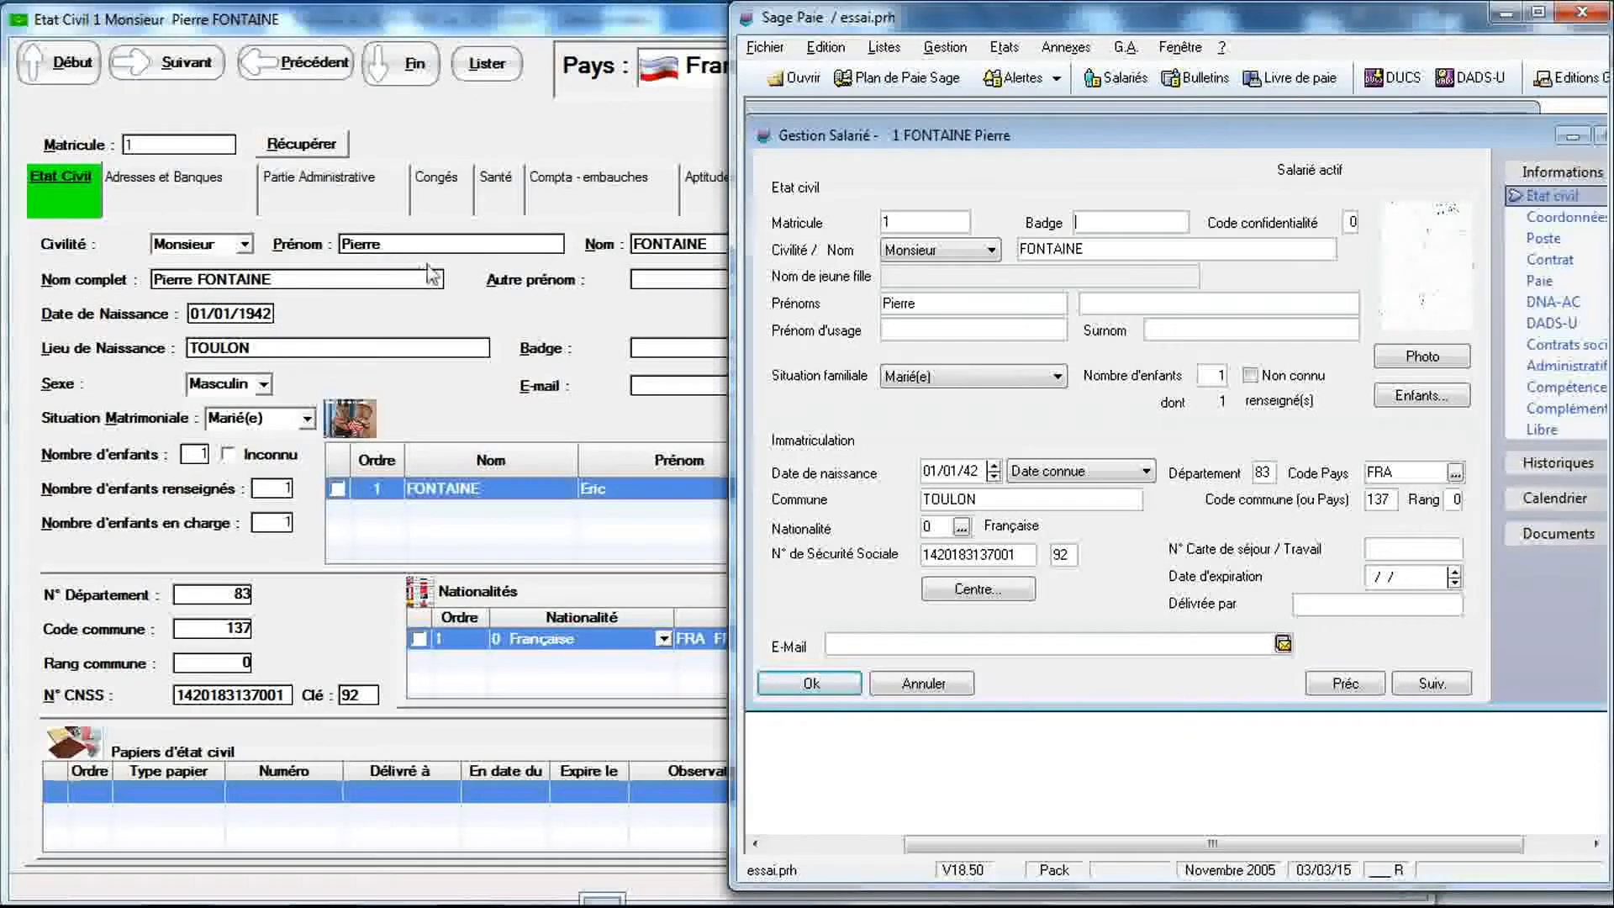
Step: In RIMINTEG, try the Nom+Prénom order for the employee's full name and restore Prénom+Nom
left_click(464, 273)
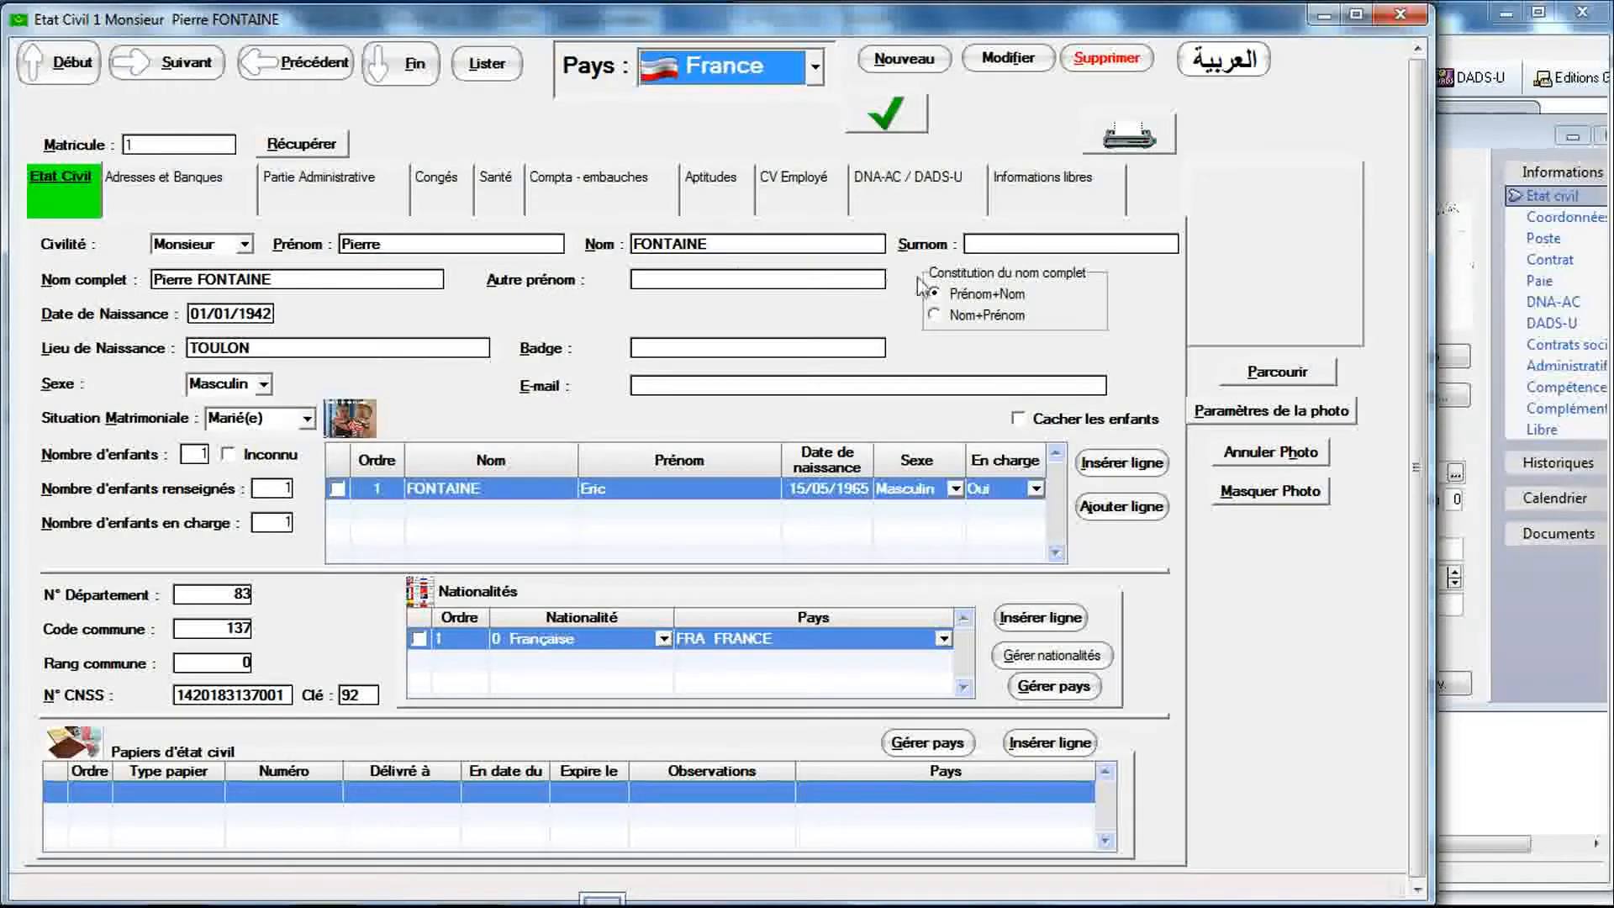
left_click(938, 319)
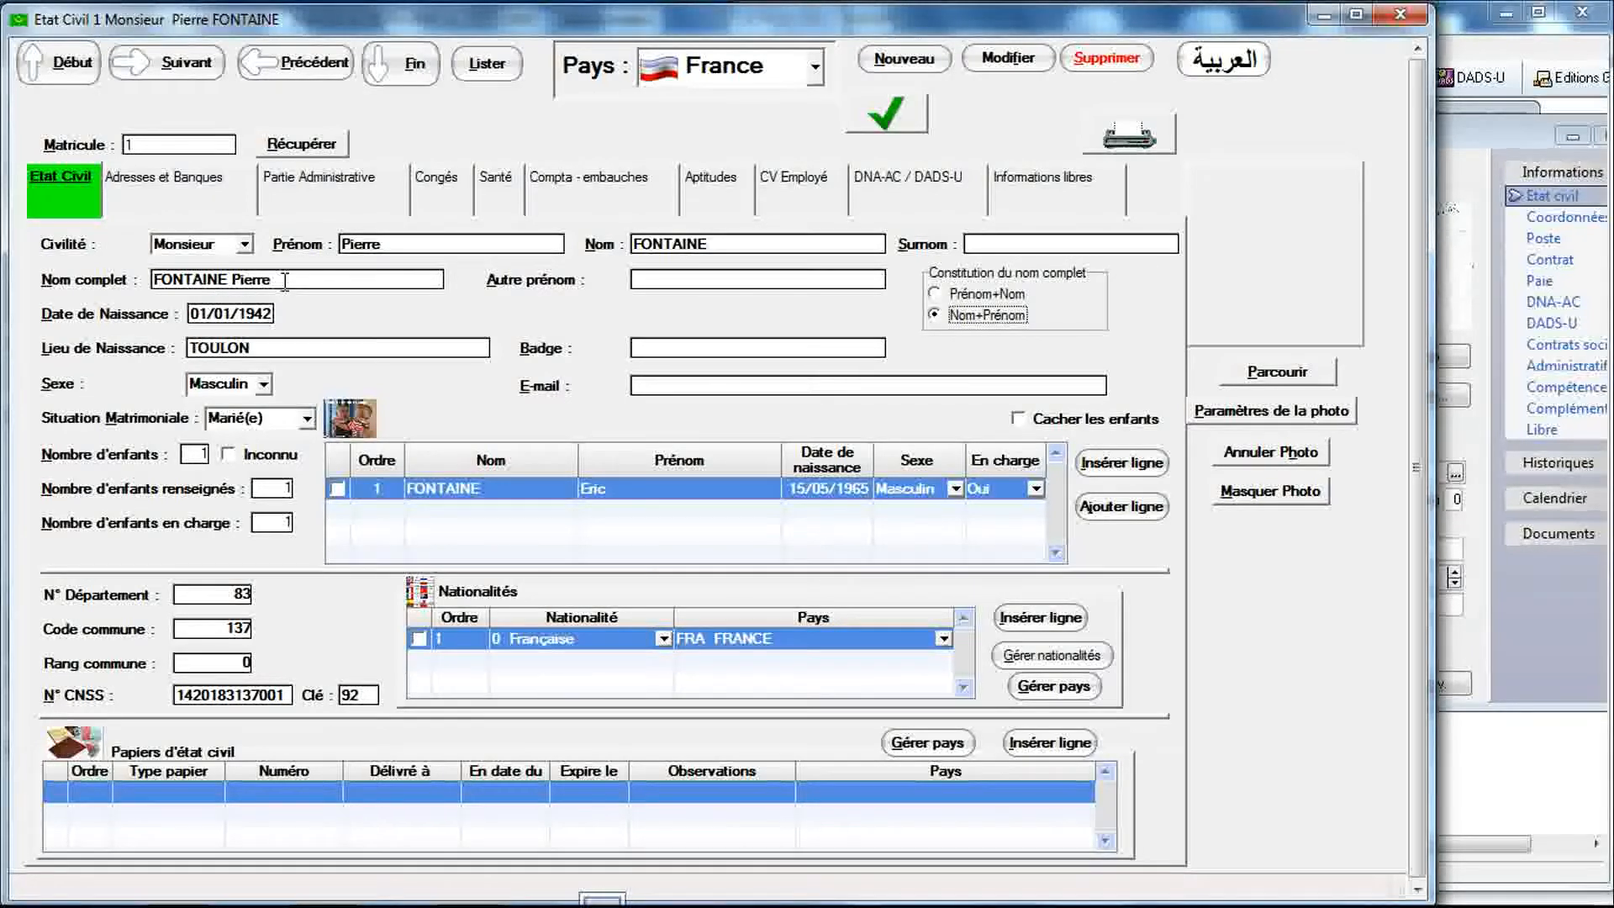
left_click(936, 294)
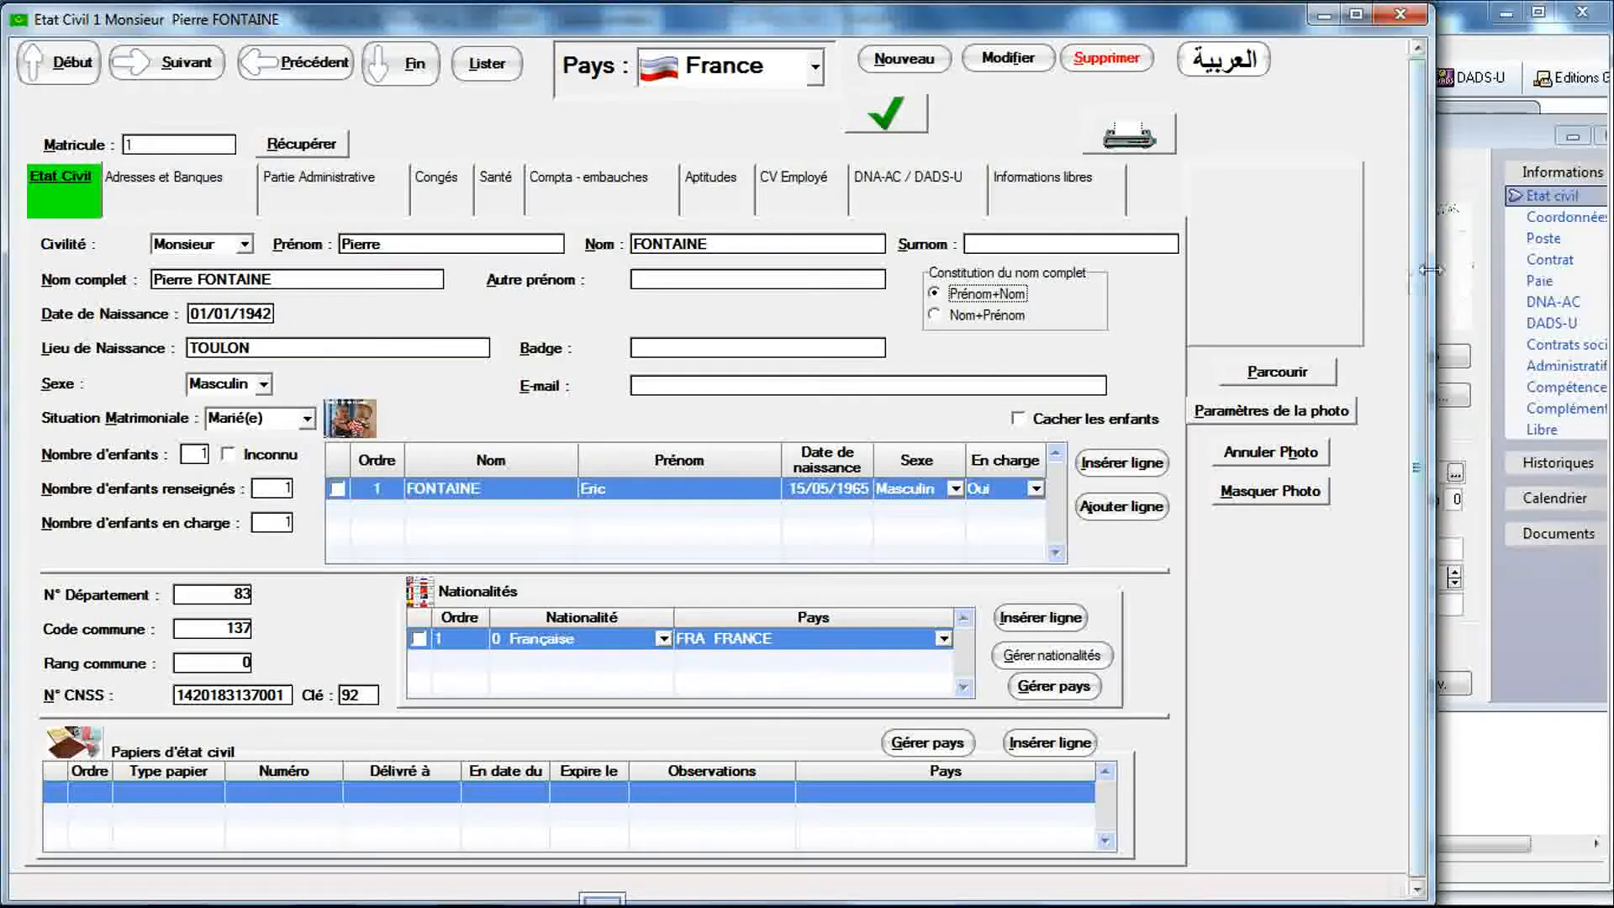
Step: Compare the employee's record in Sage Paie, then hide and redisplay the children table in RIMINTEG
left_click(1461, 274)
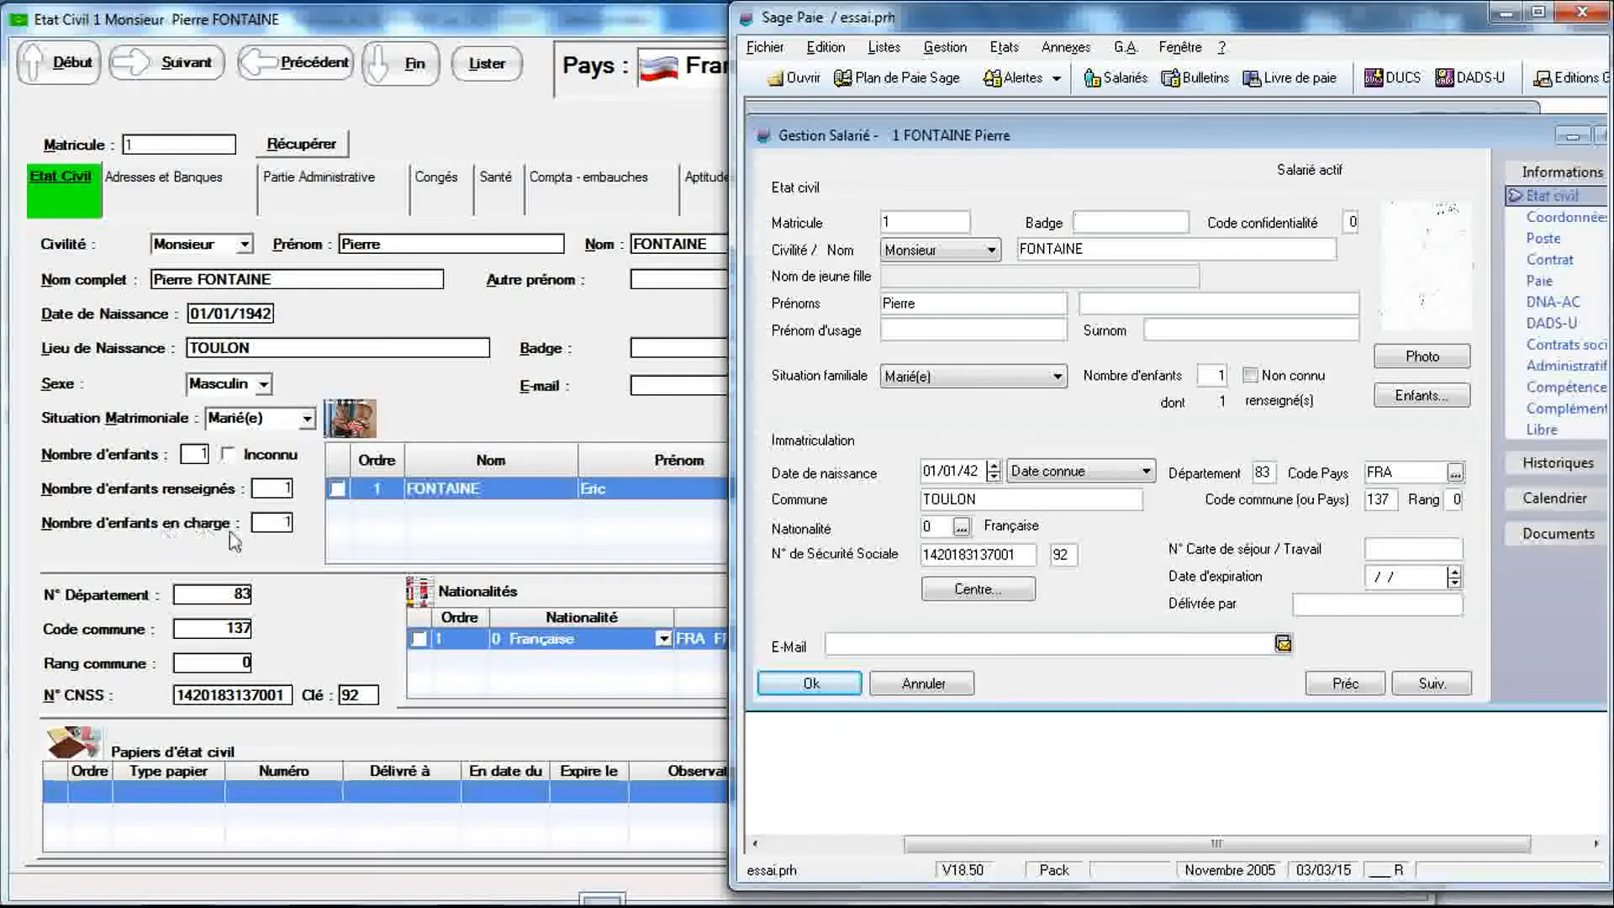
left_click(450, 406)
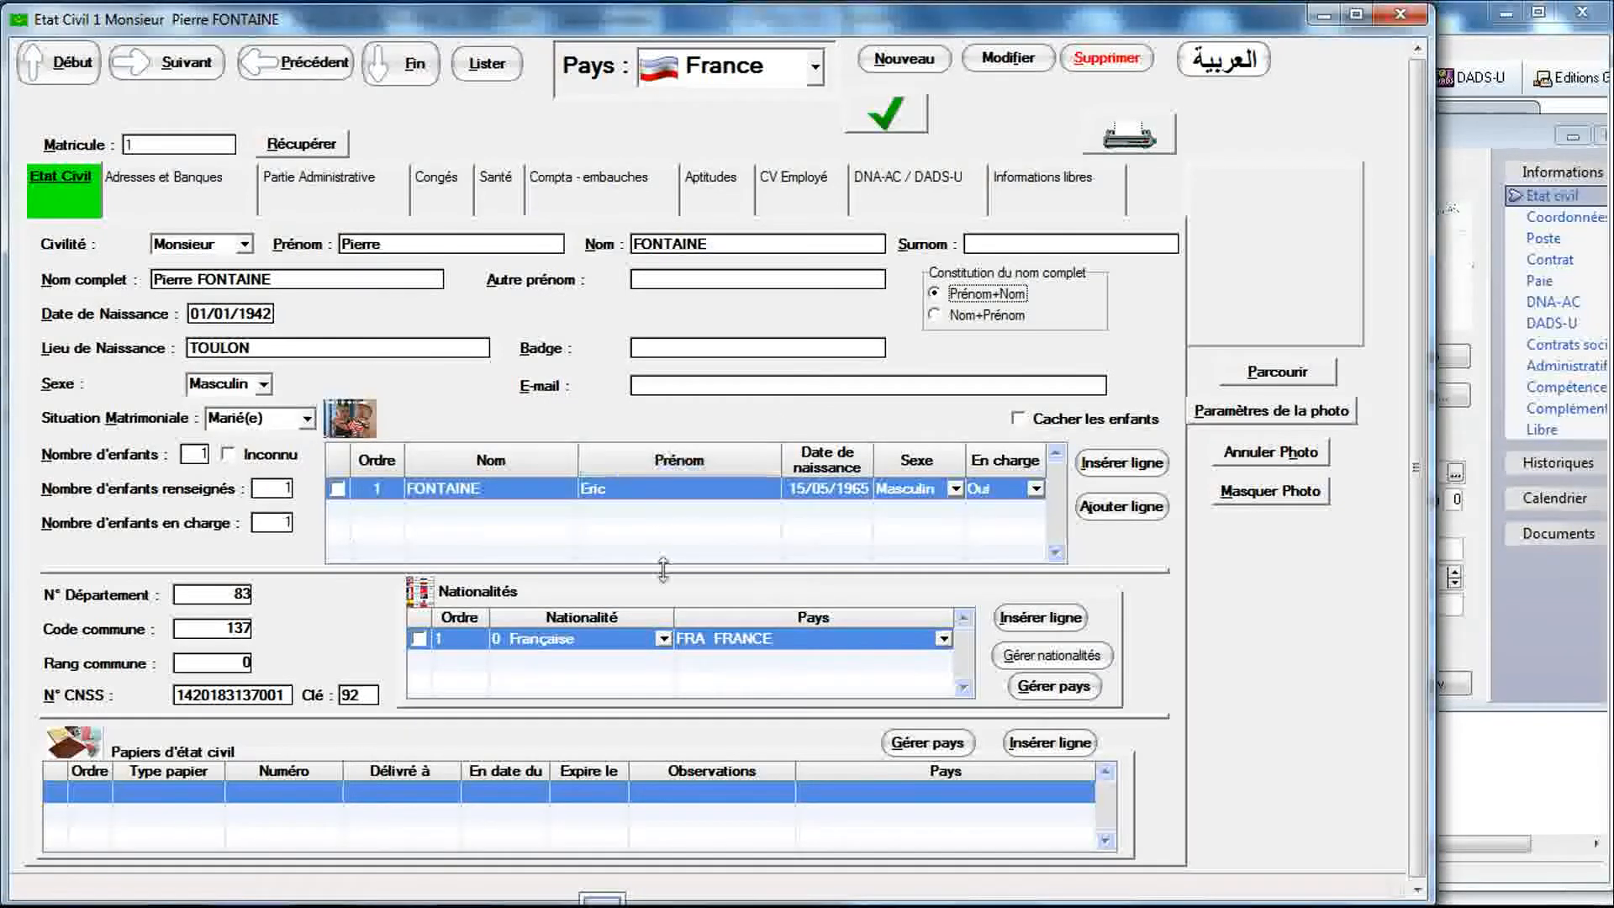
left_click(1020, 420)
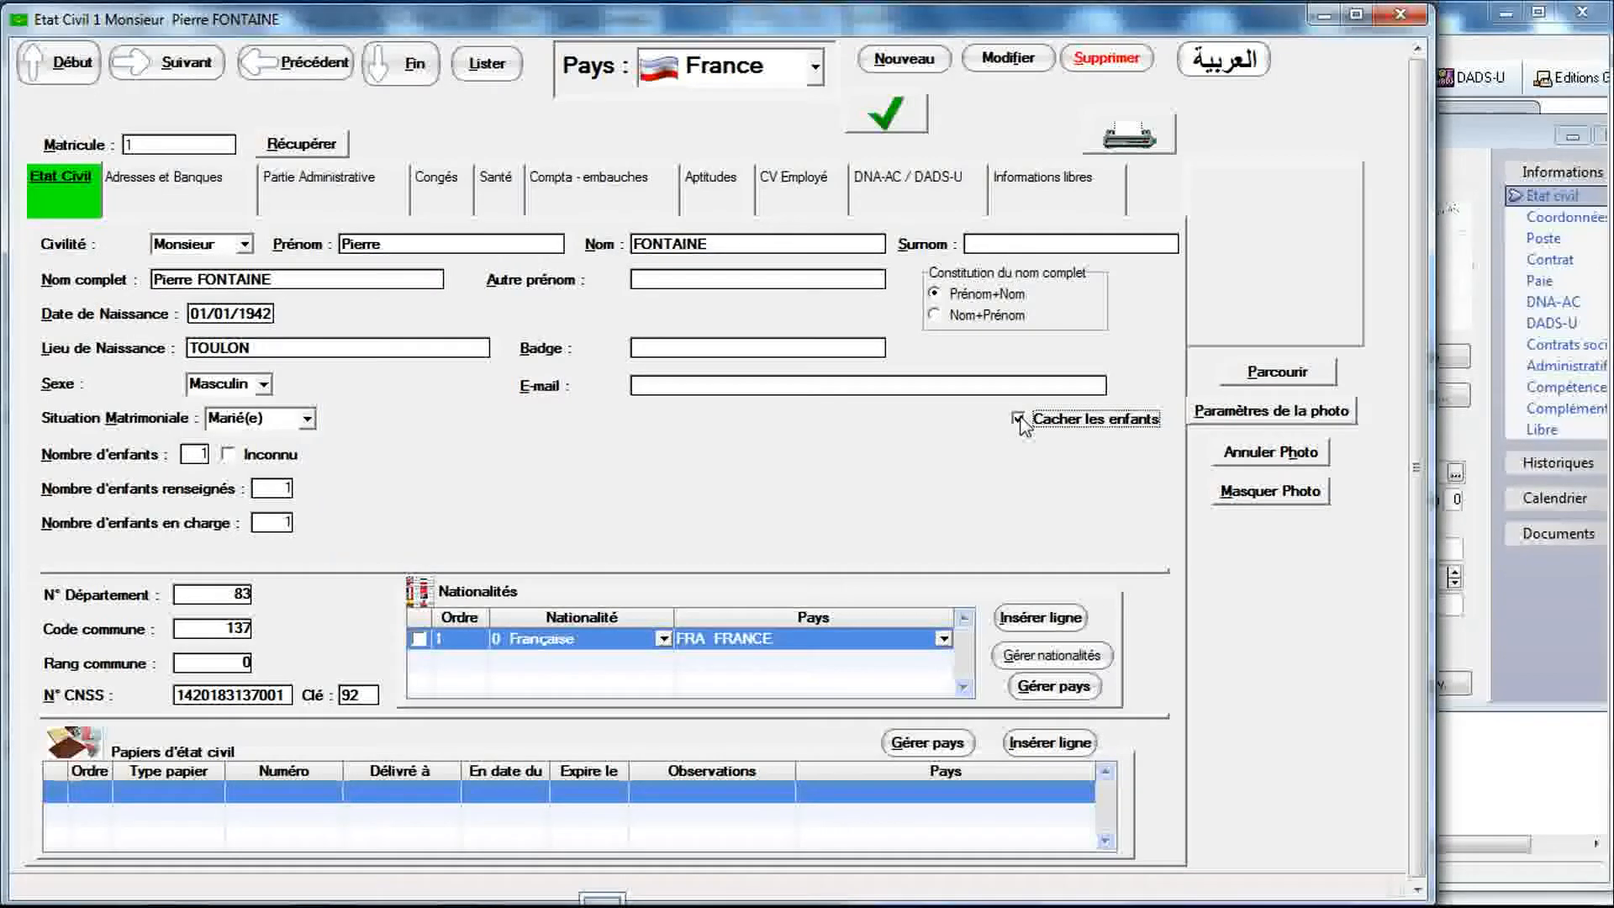
left_click(1020, 420)
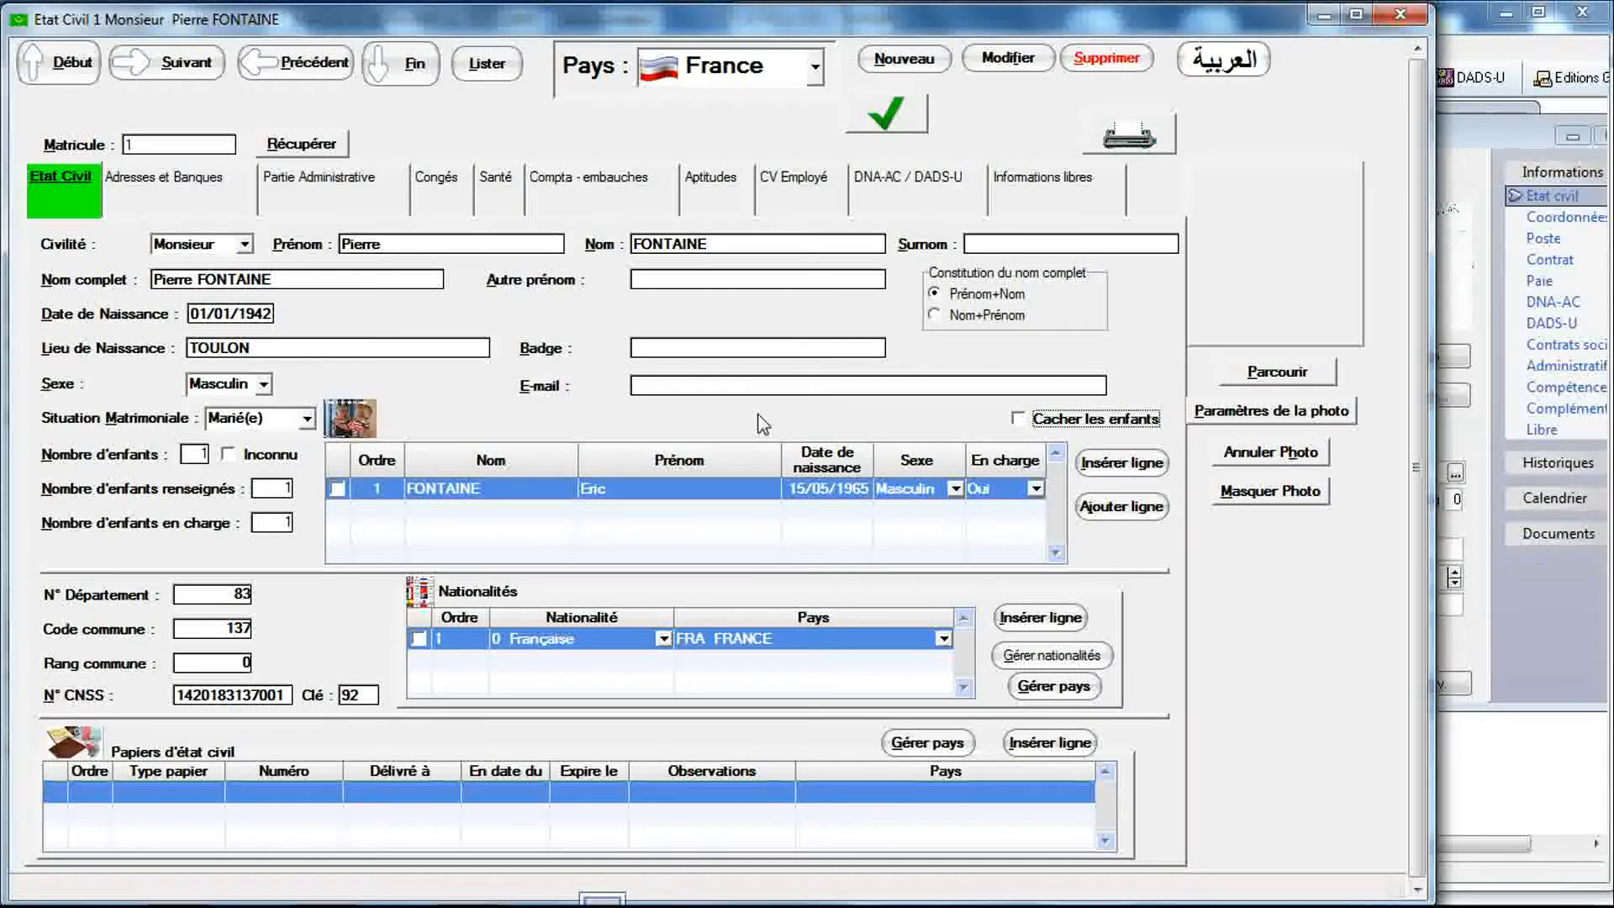
Step: Switch to Sage Paie and open the employee's list of children
left_click(1461, 312)
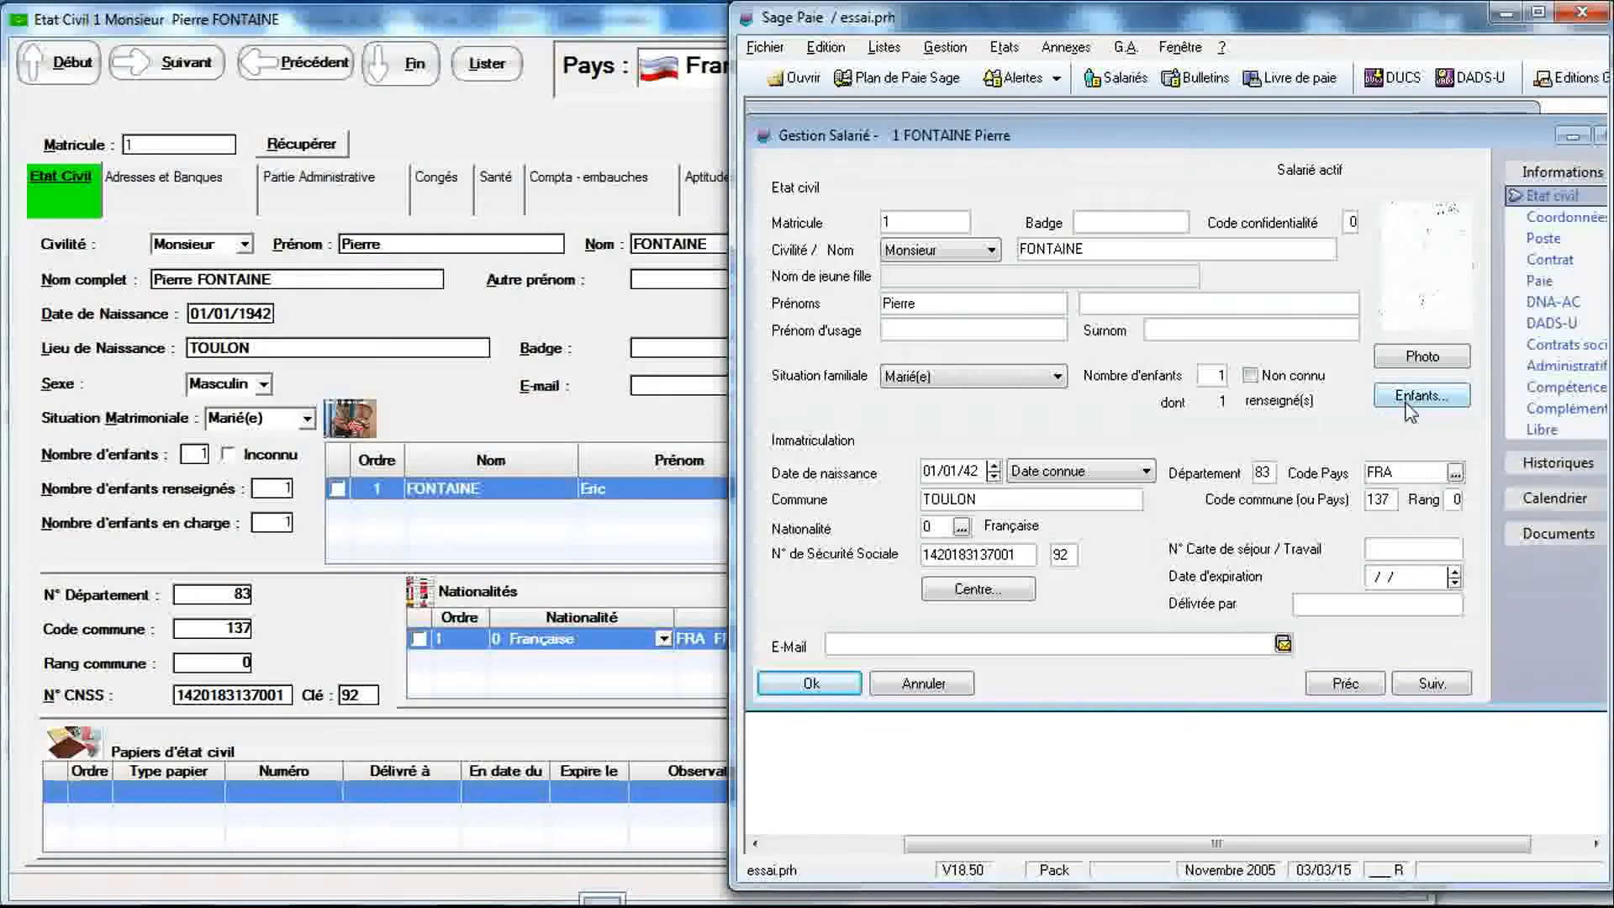
left_click(1409, 399)
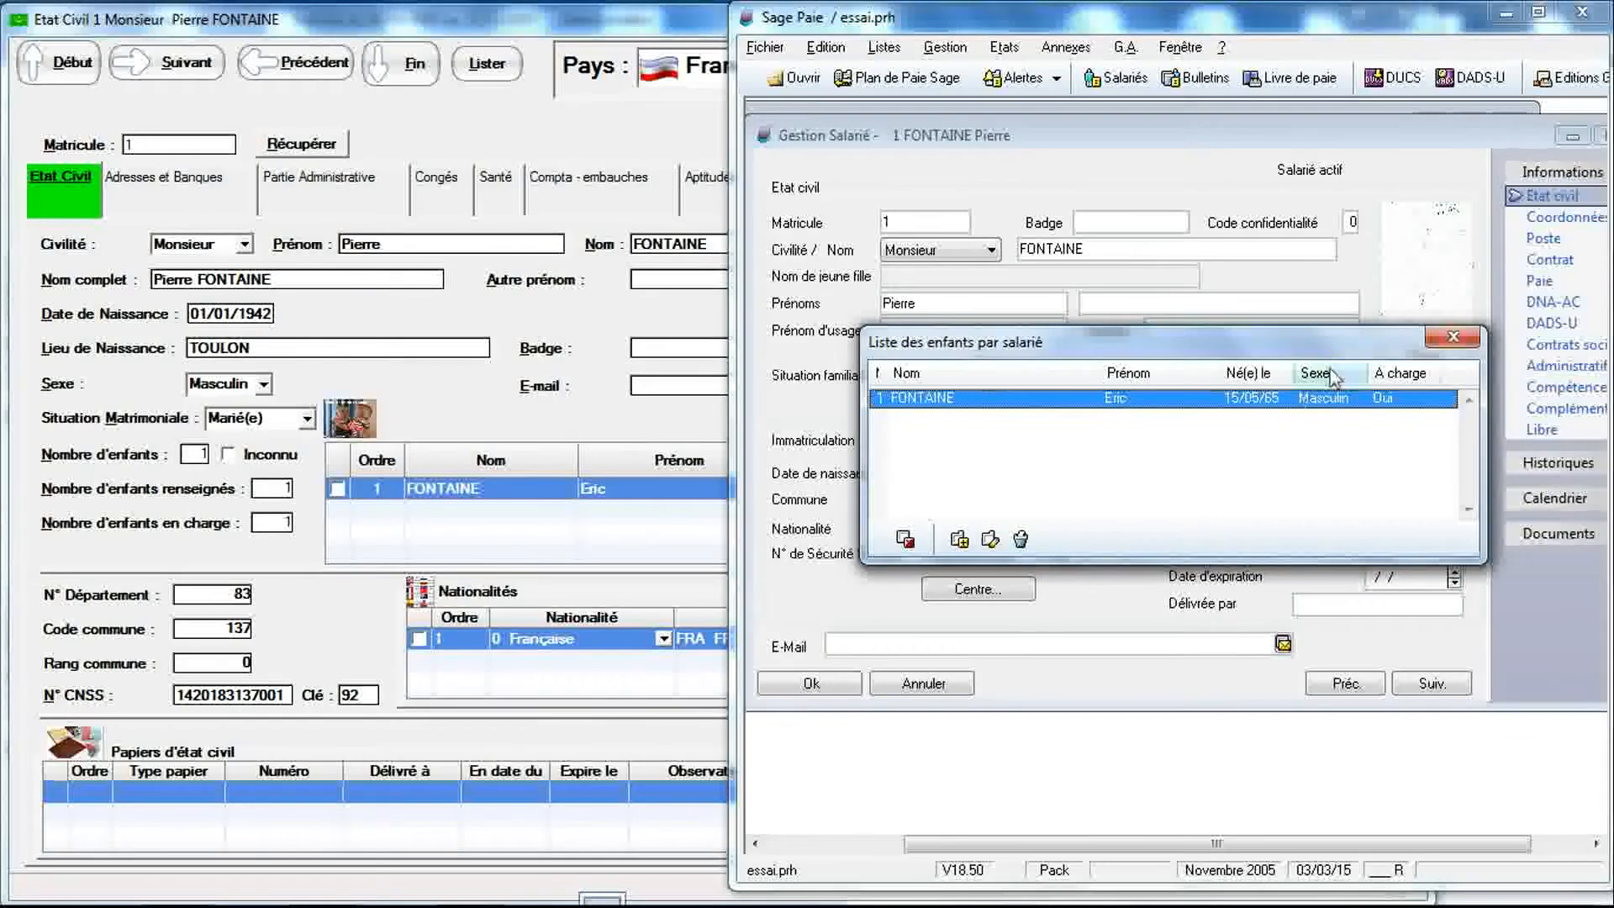
left_click(1376, 266)
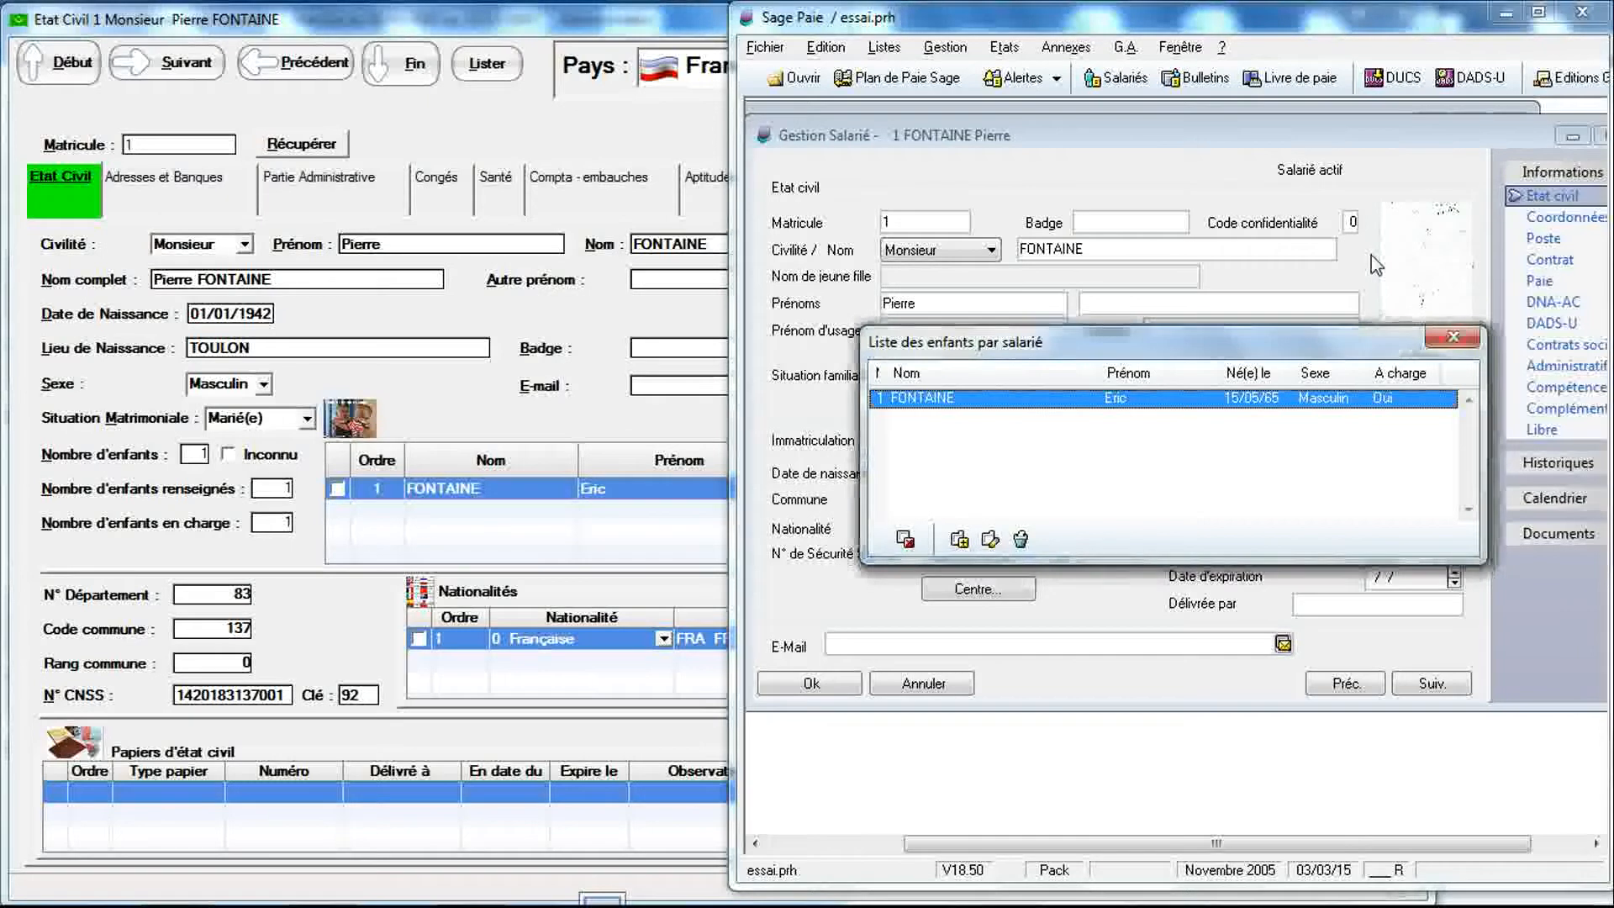
left_click(1420, 695)
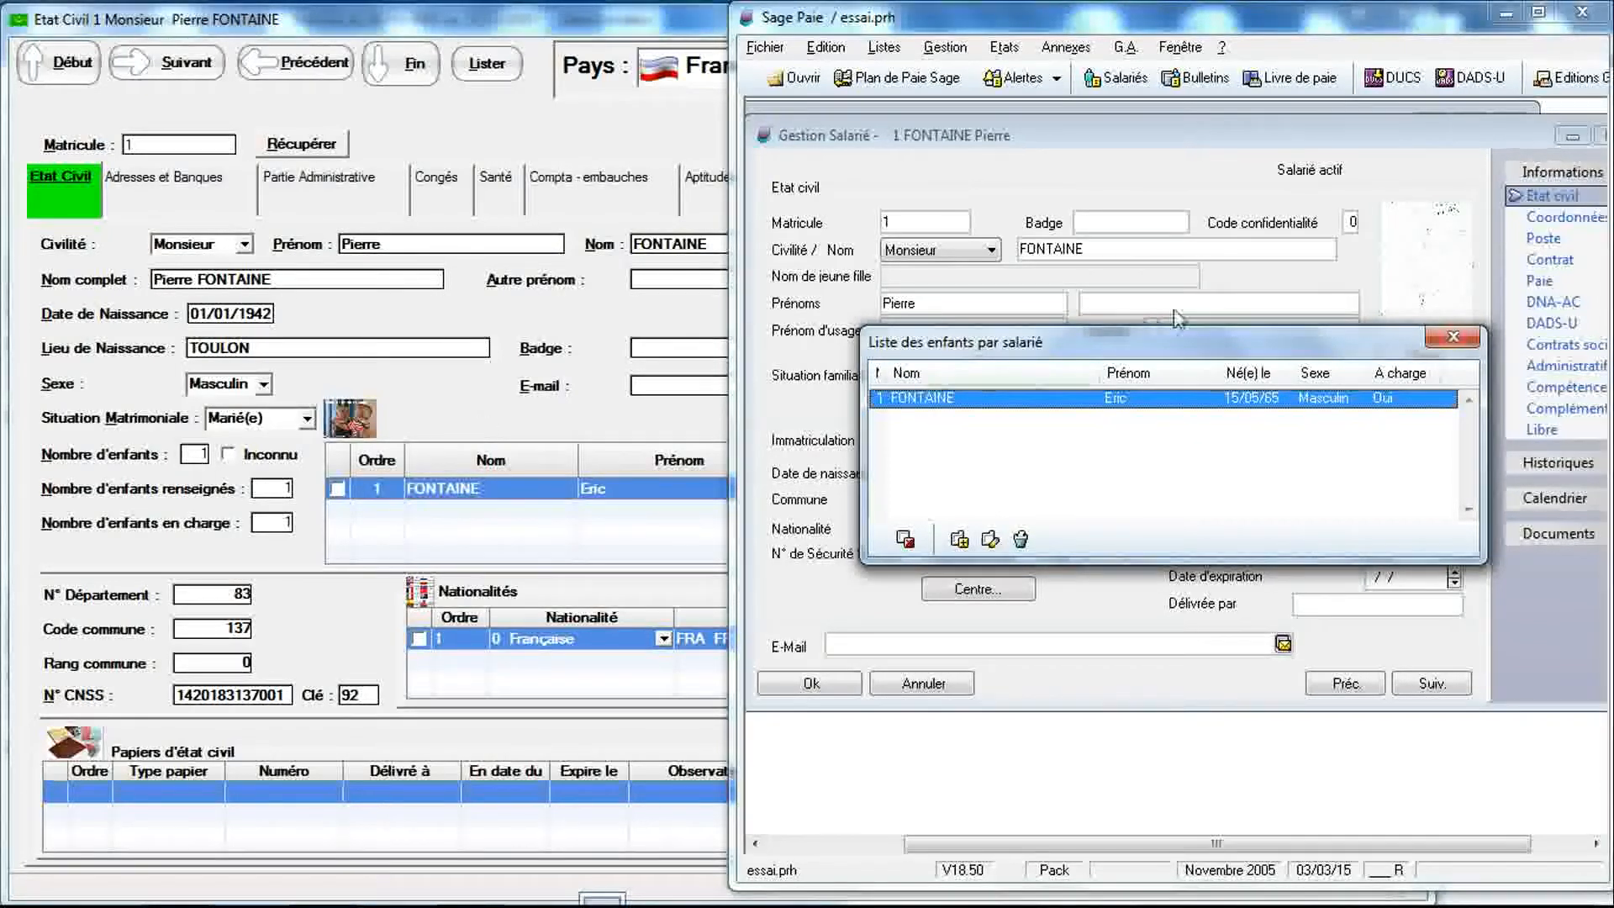
Step: Switch to RIMINTEG, set the employee's number of children to 30 and look through the rows of the children table
left_click(456, 418)
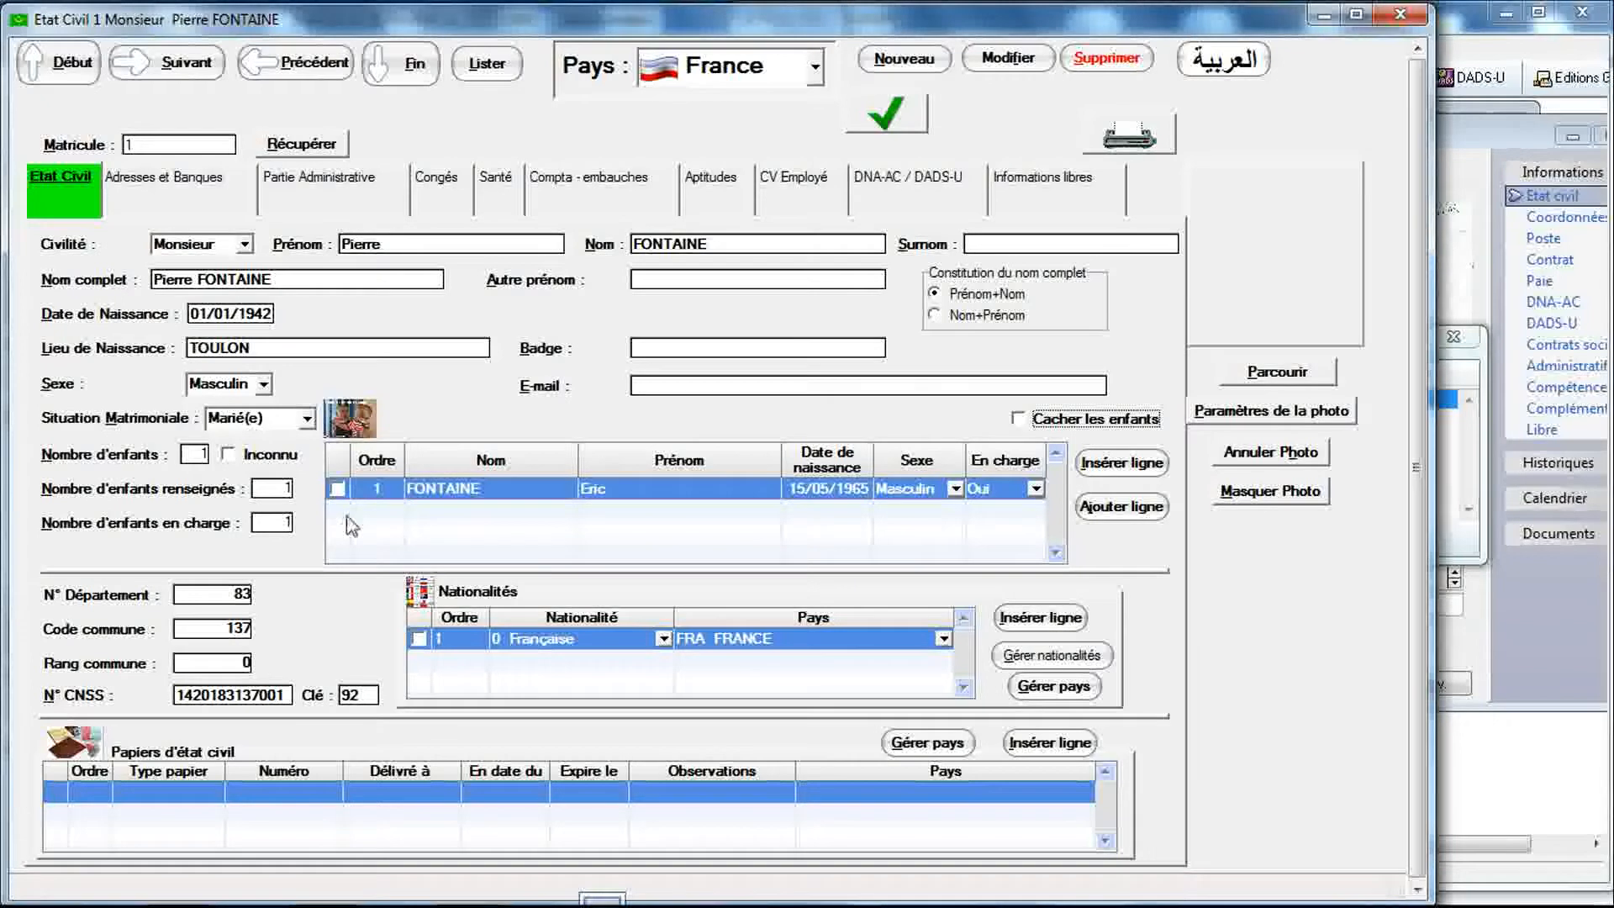
left_click(203, 454)
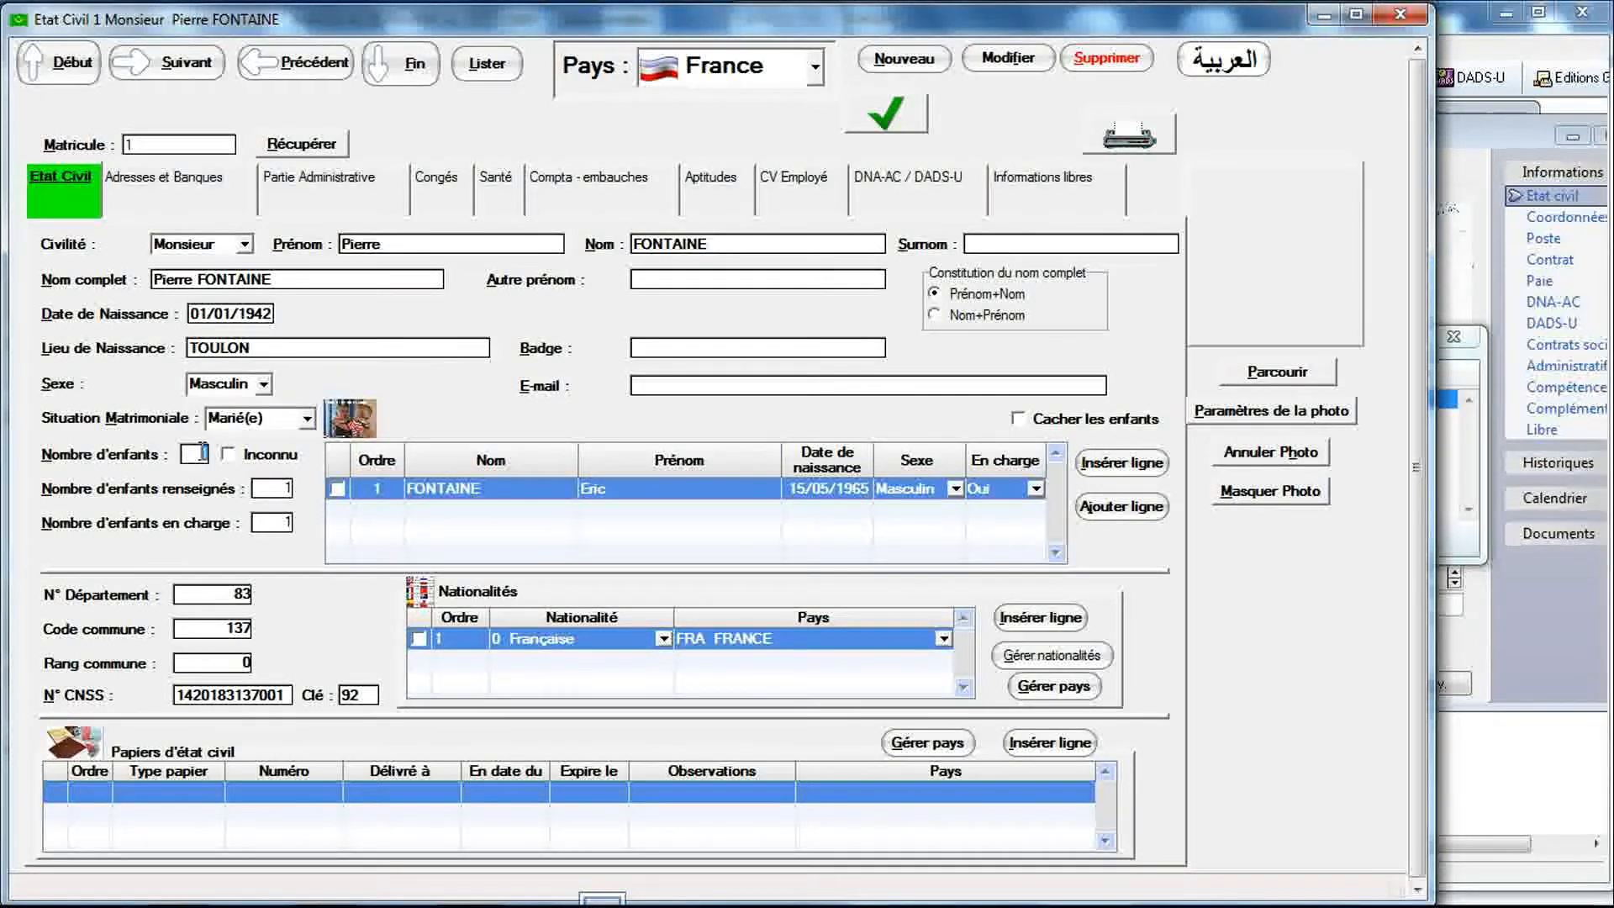
type("30")
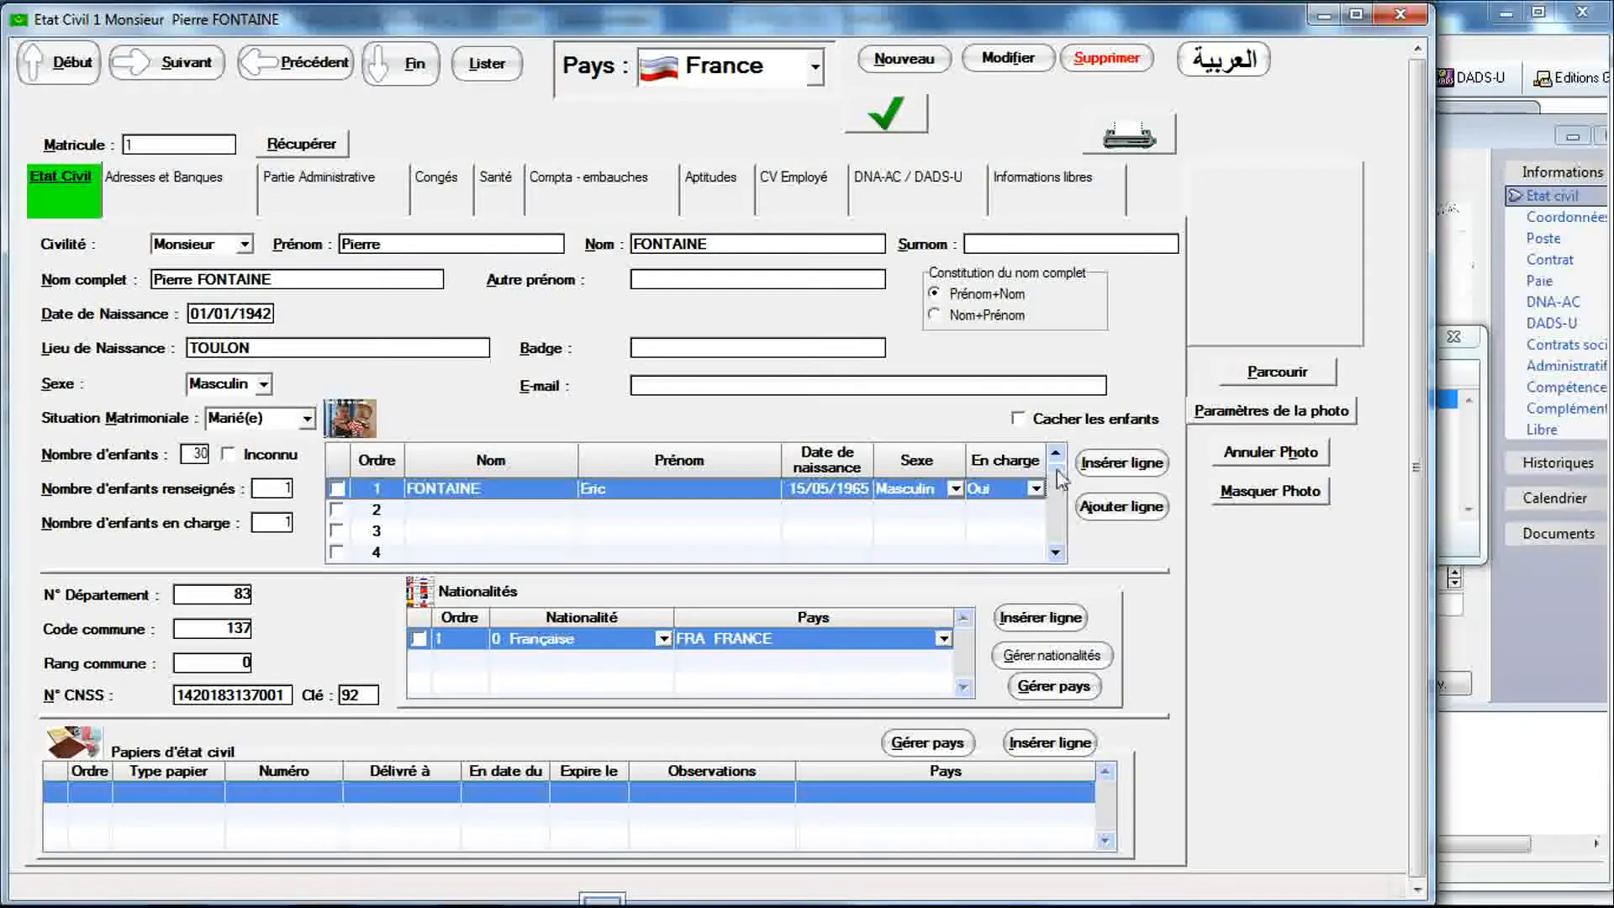
left_click_drag(1058, 479, 1058, 554)
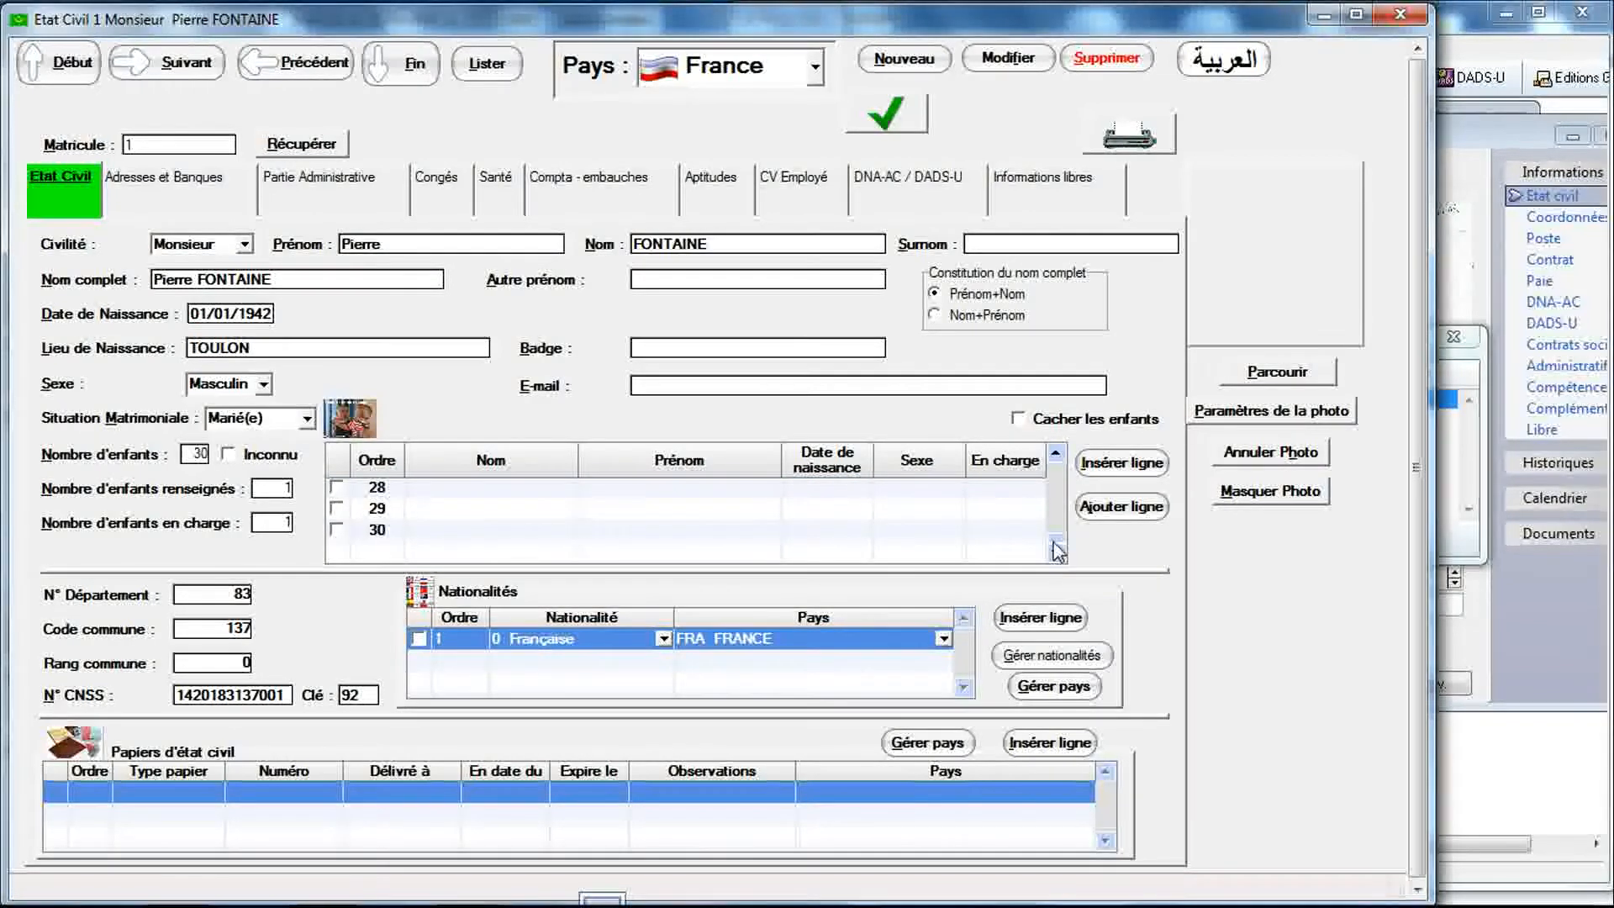
left_click_drag(1058, 545, 1058, 471)
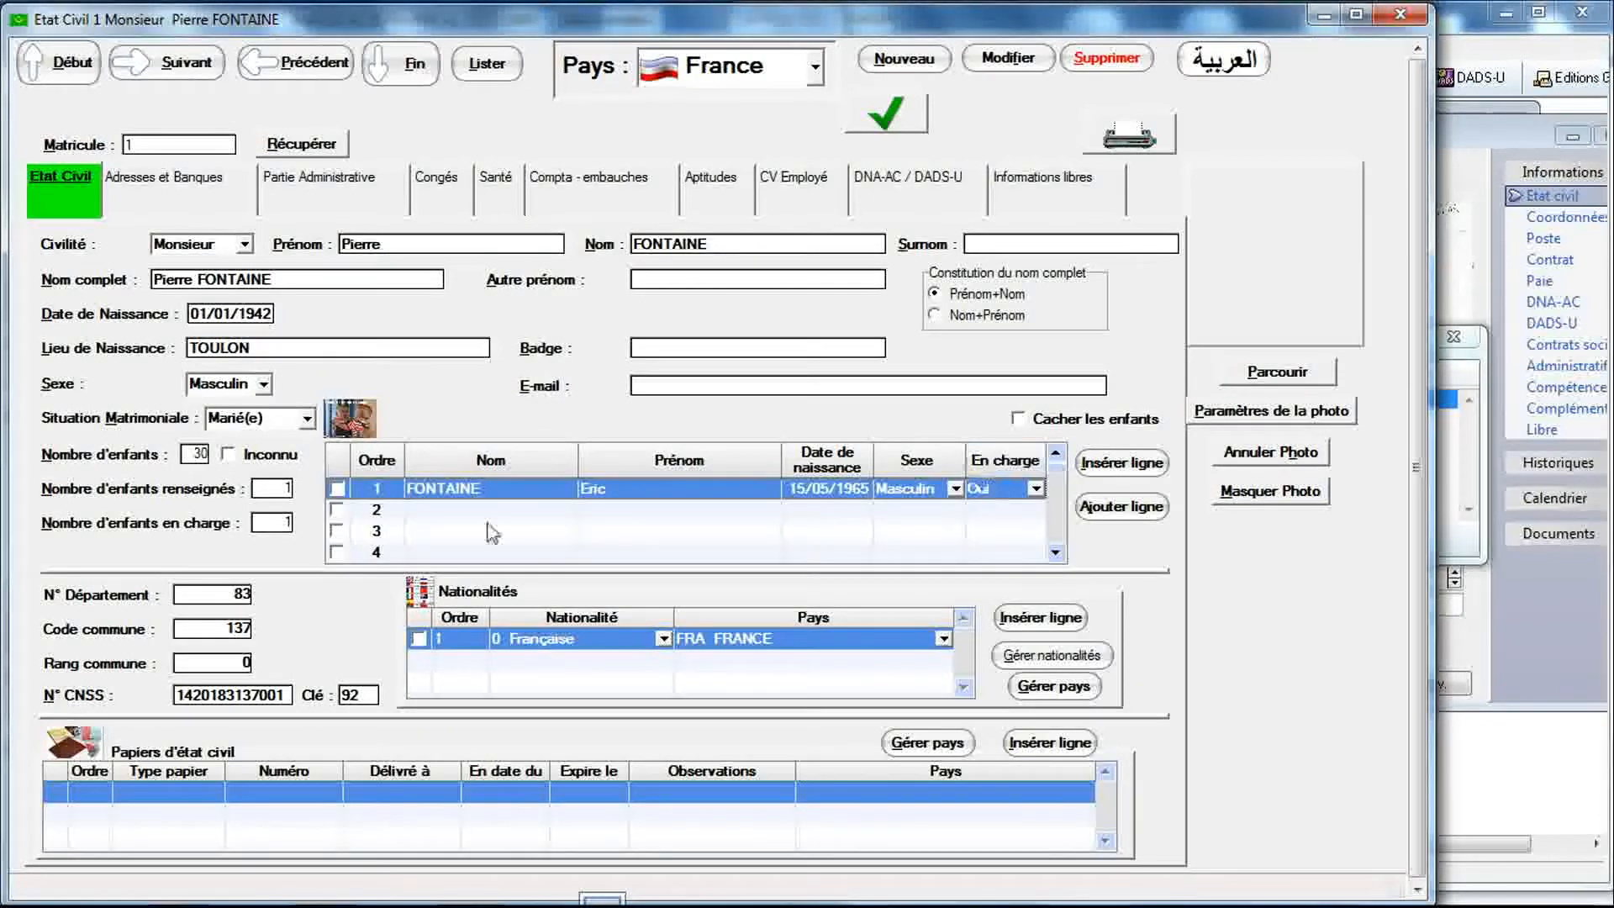
Step: Delete the empty rows 2 to 30 from the children table and select the first child's row
key("Down")
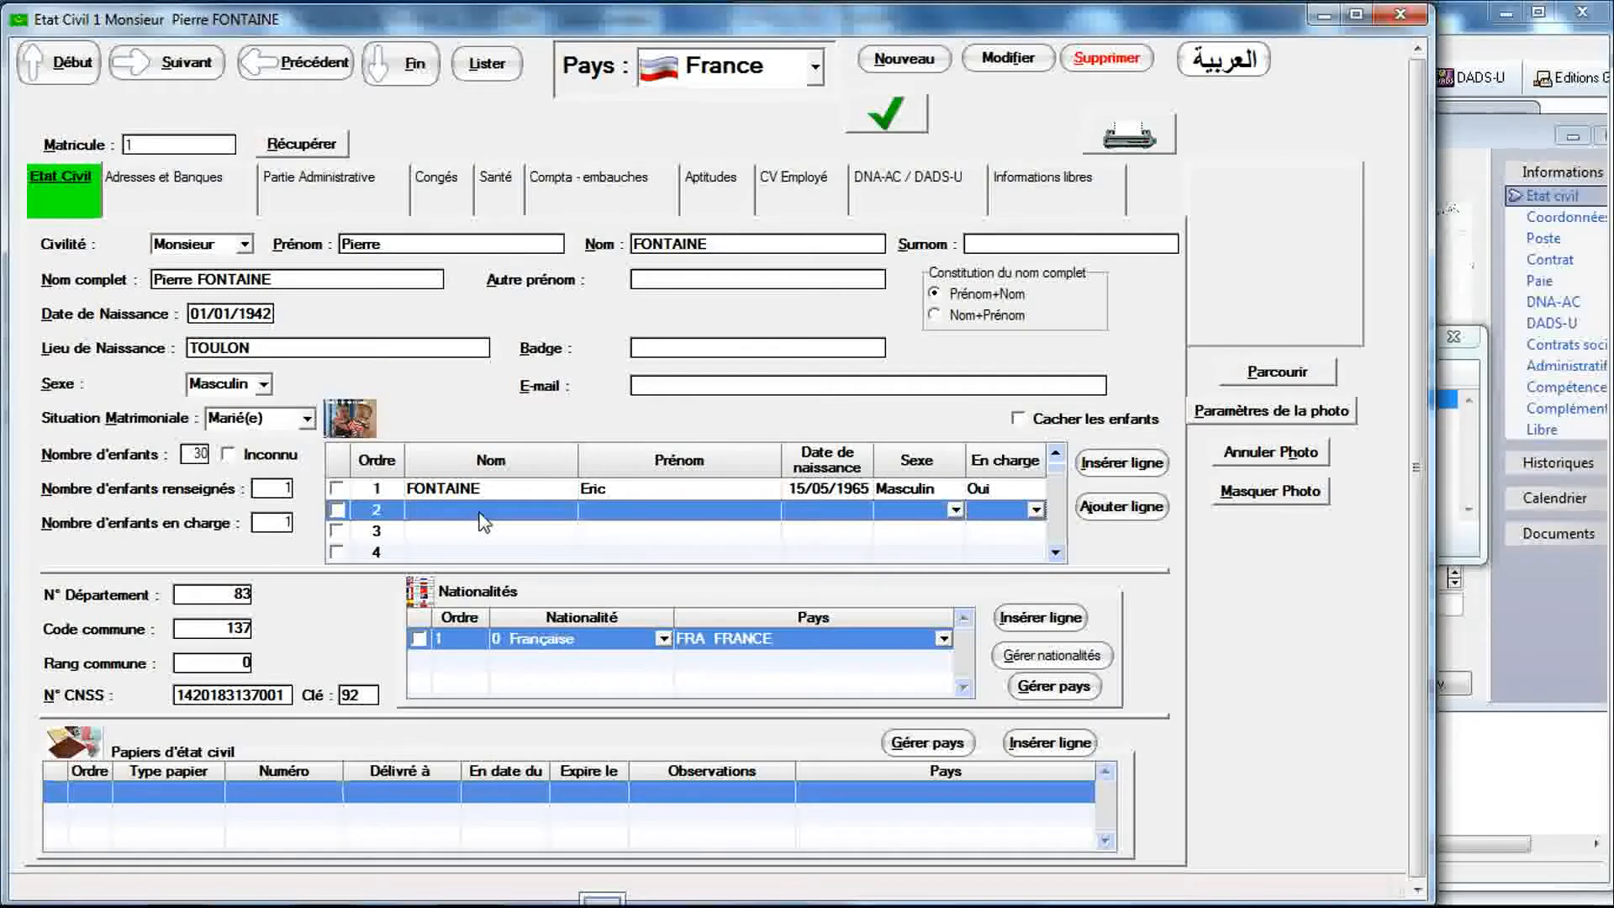
key("shift+Down")
key("shift+Down")
key("shift+Down")
key("shift+Down")
key("shift+Down")
key("shift+Down")
key("shift+Down")
key("shift+Down")
key("shift+Down")
key("shift+Down")
key("shift+Down")
key("shift+Down")
key("shift+Down")
key("shift+Down")
key("shift+Down")
key("shift+Down")
key("shift+Down")
key("shift+Down")
key("shift+Down")
key("shift+Down")
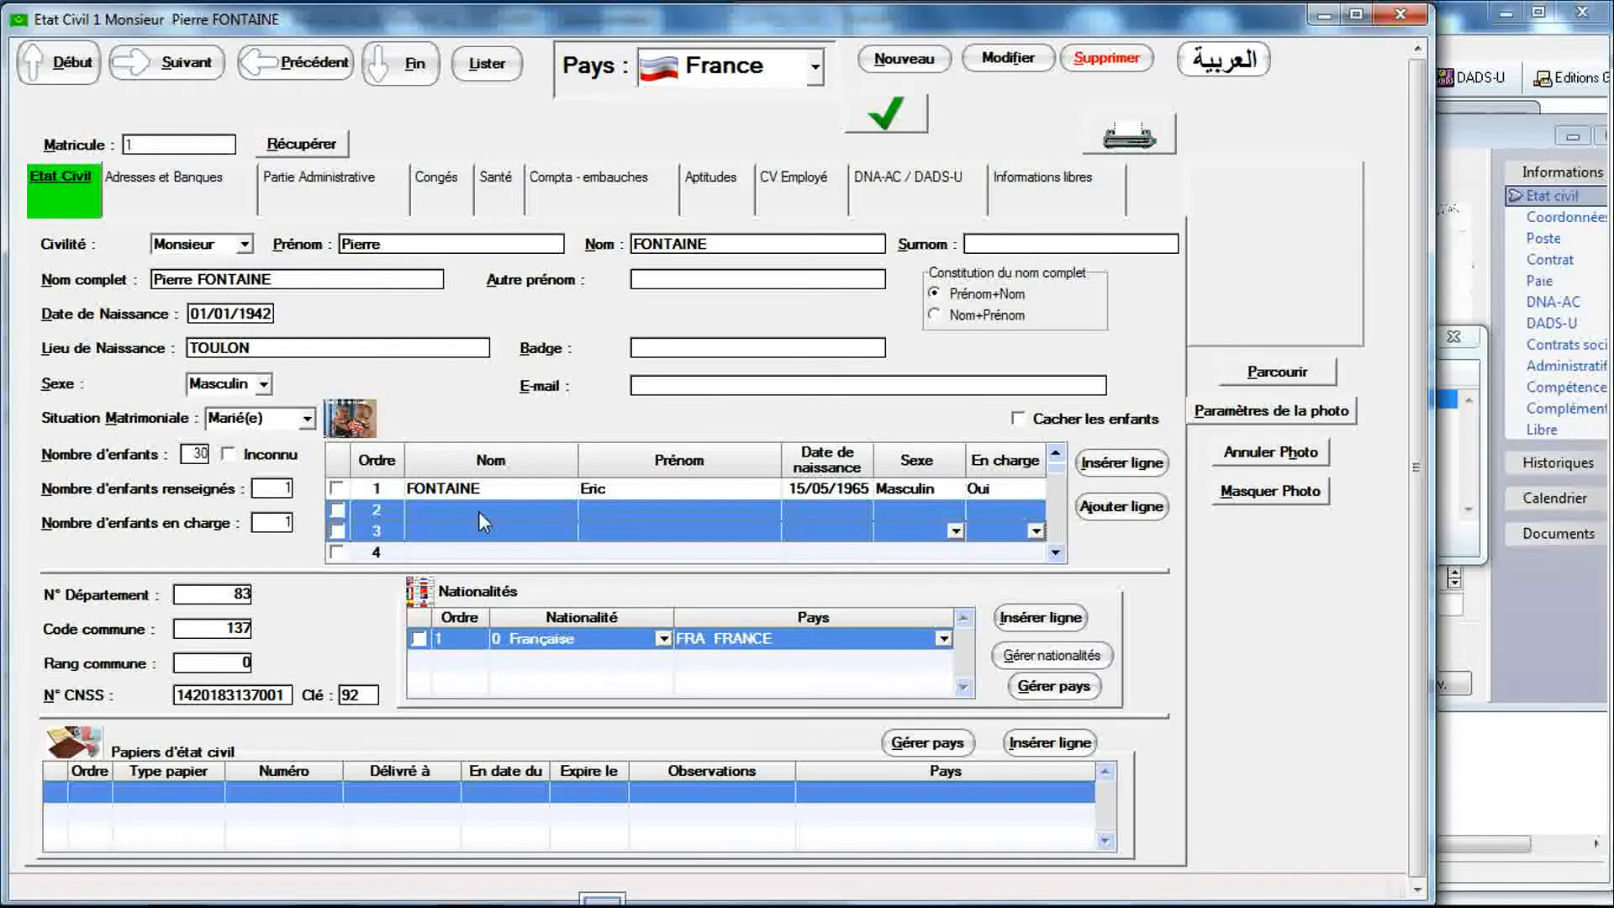
key("shift+Down")
key("shift+Down")
key("shift+Down")
key("shift+Down")
key("shift+Down")
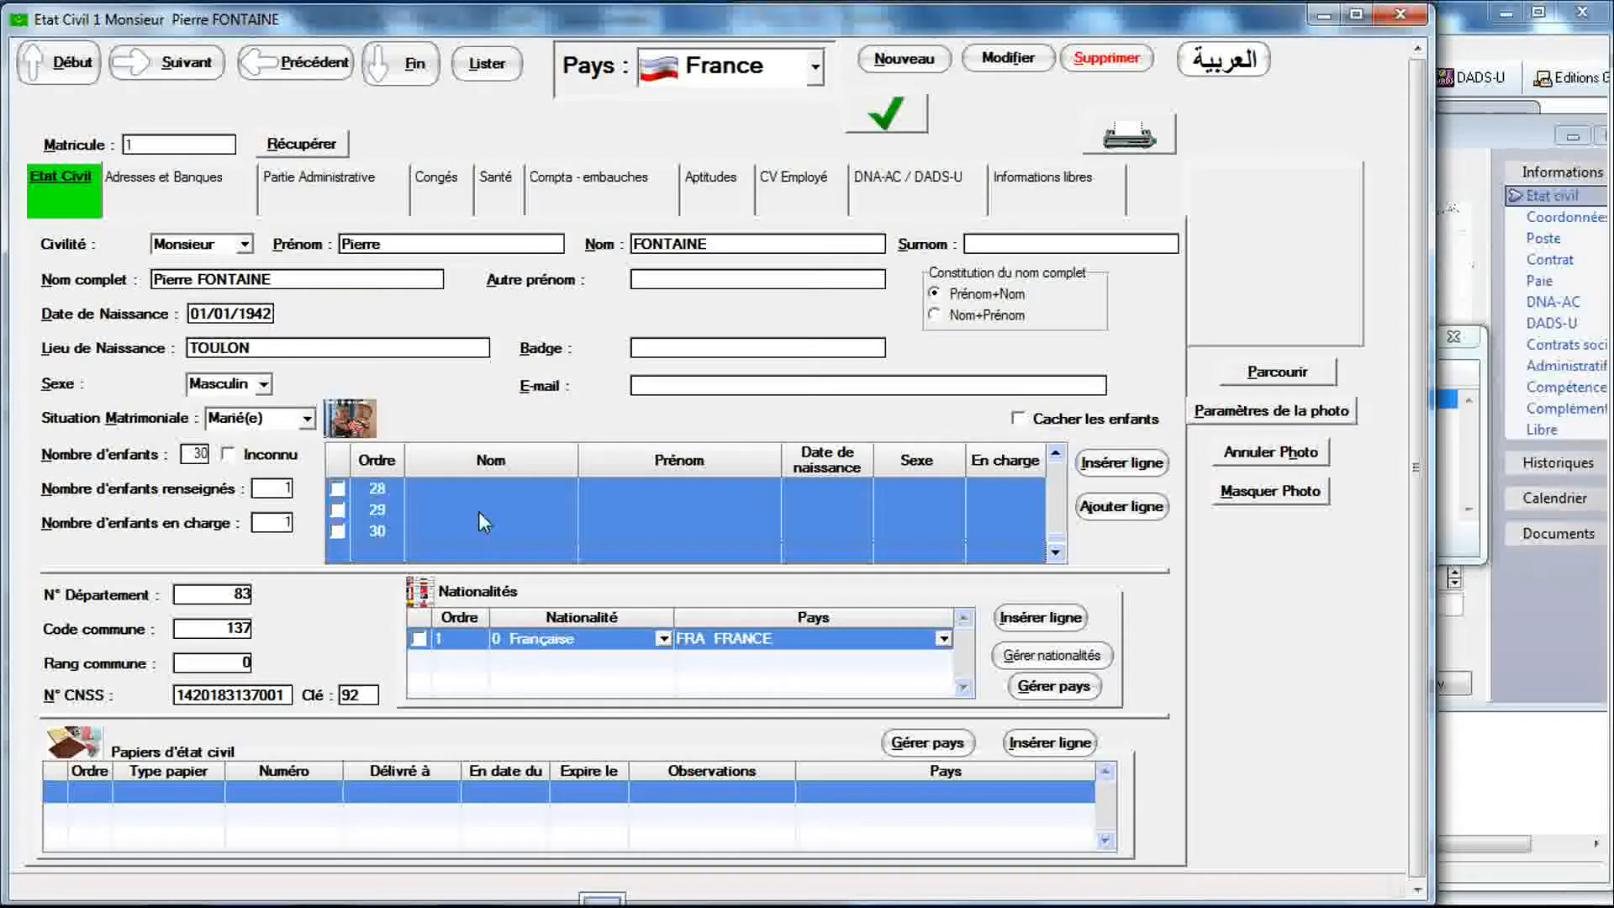
key("Delete")
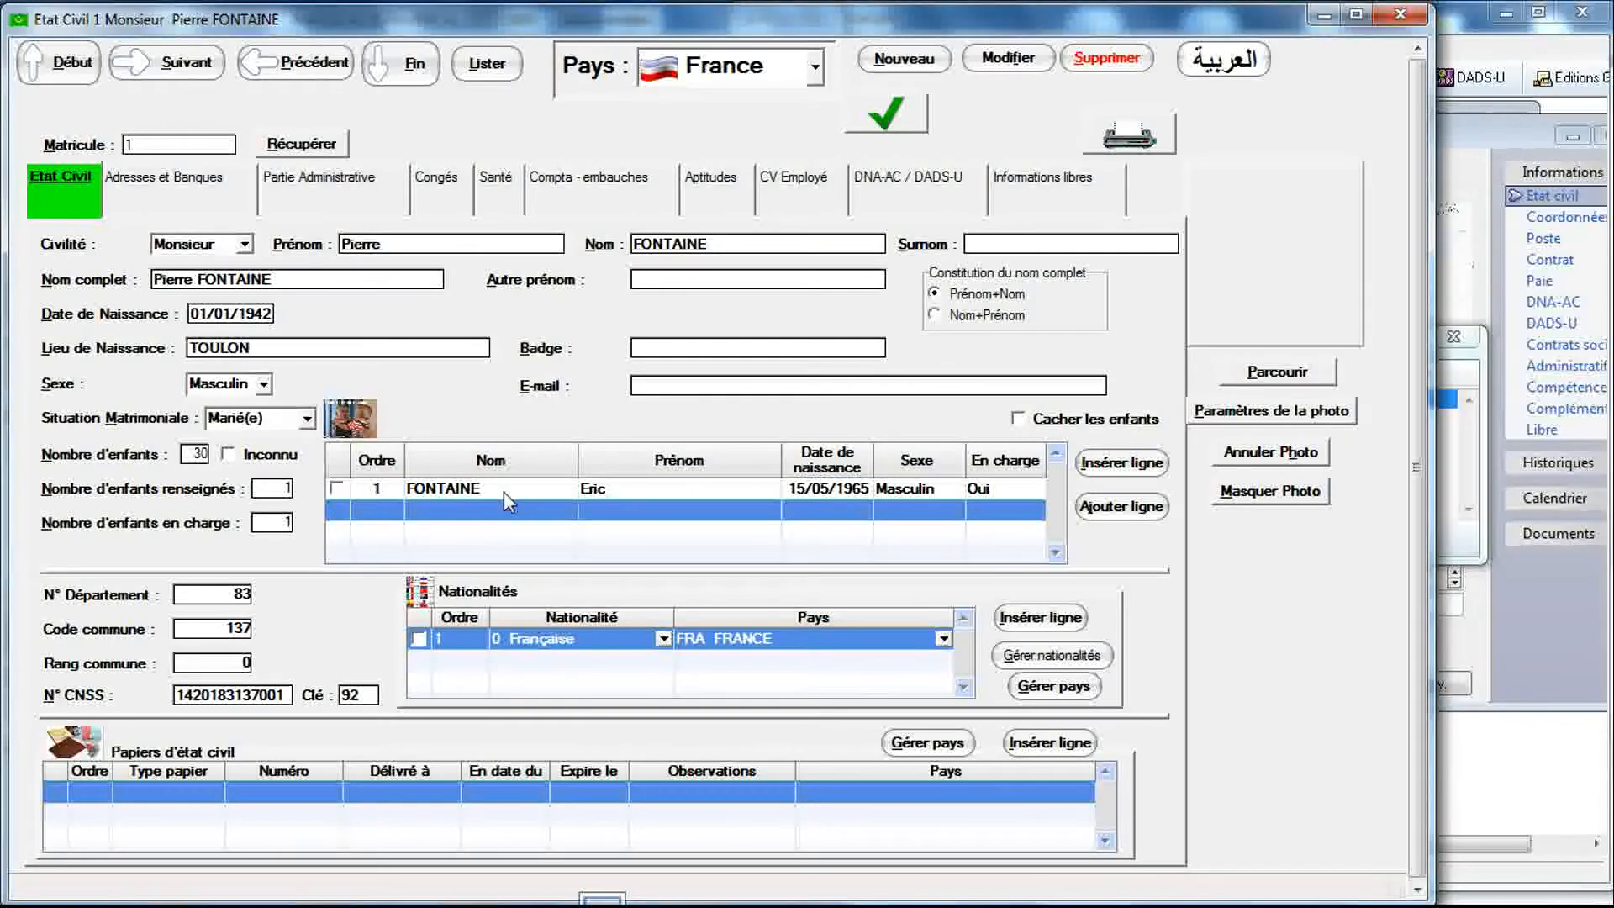
left_click(503, 491)
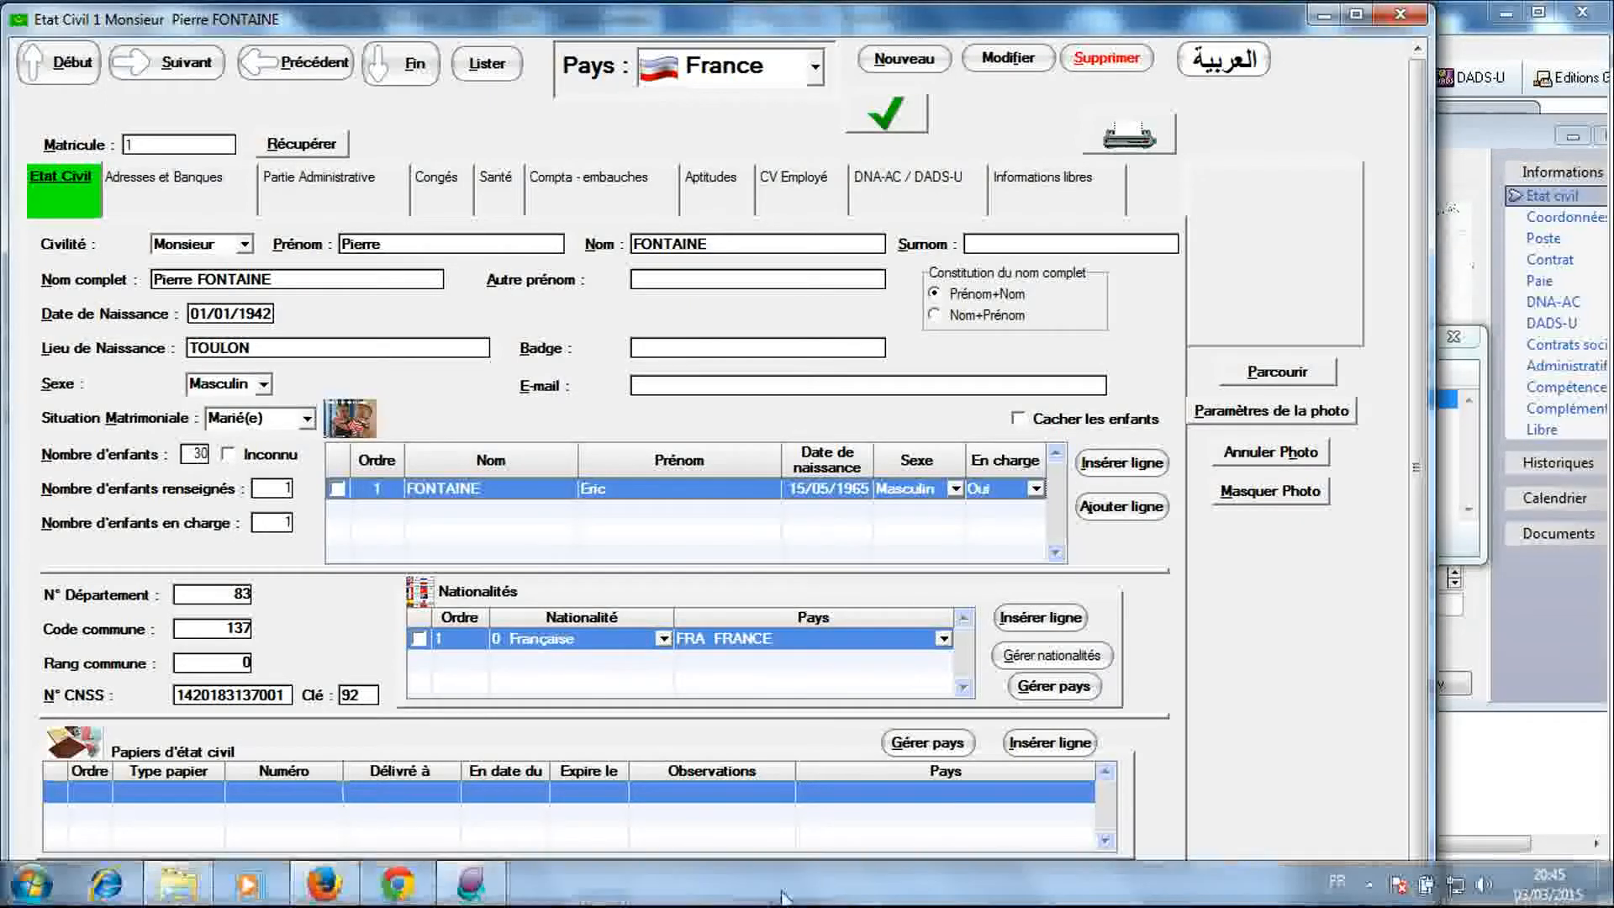
Step: Switch to Sage Paie and close the list of children to view the employee's Immatriculation details
left_click(1469, 387)
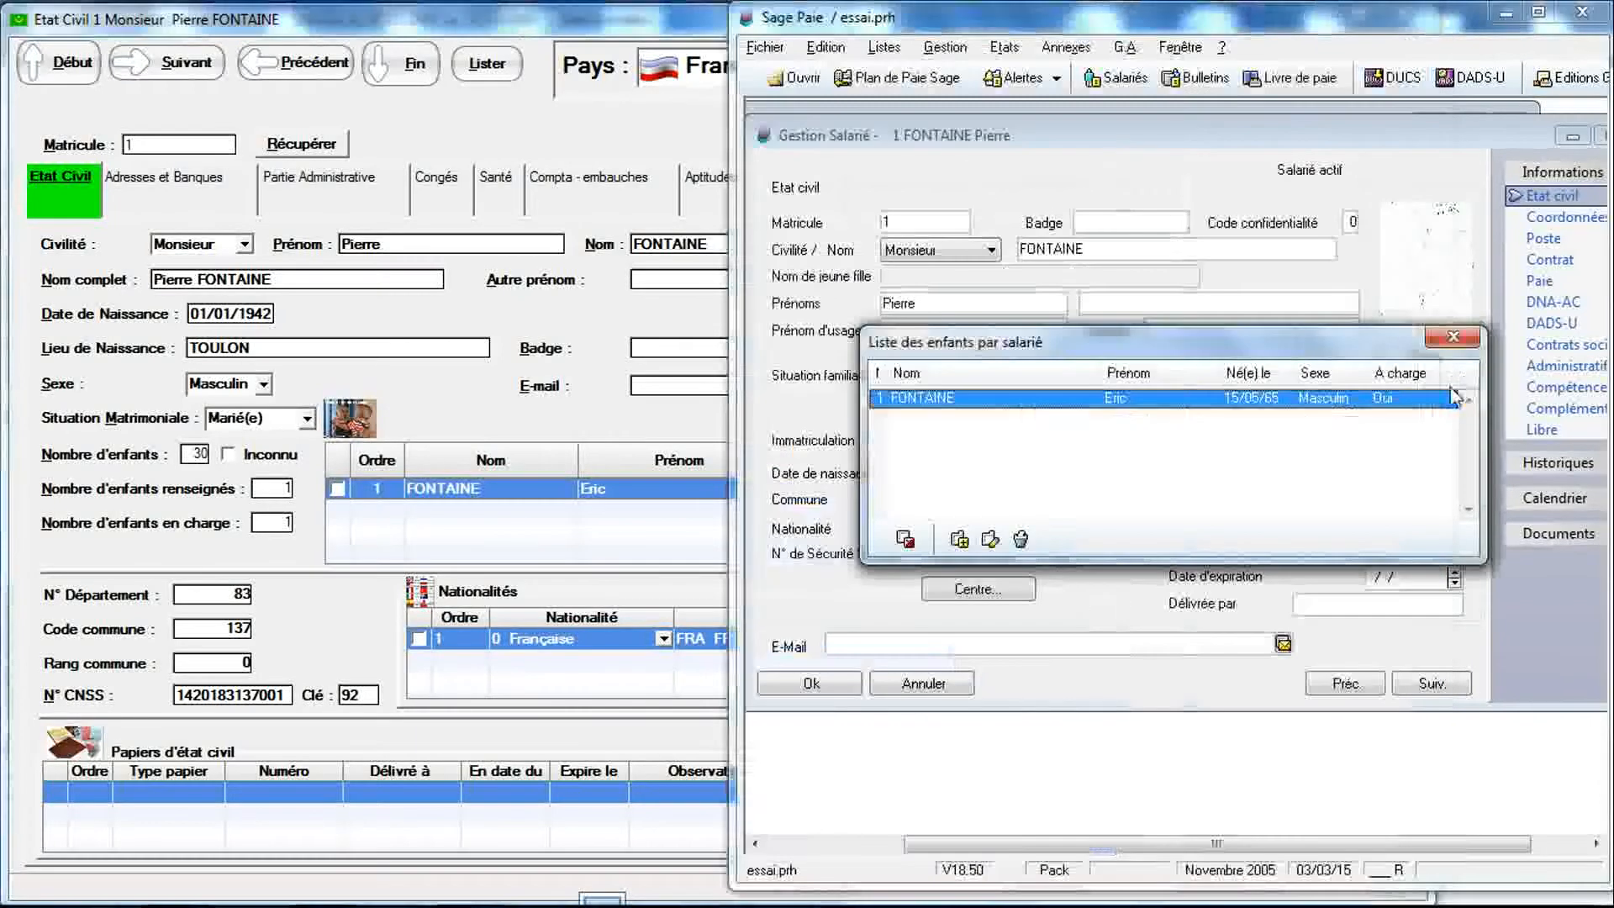
left_click(1447, 340)
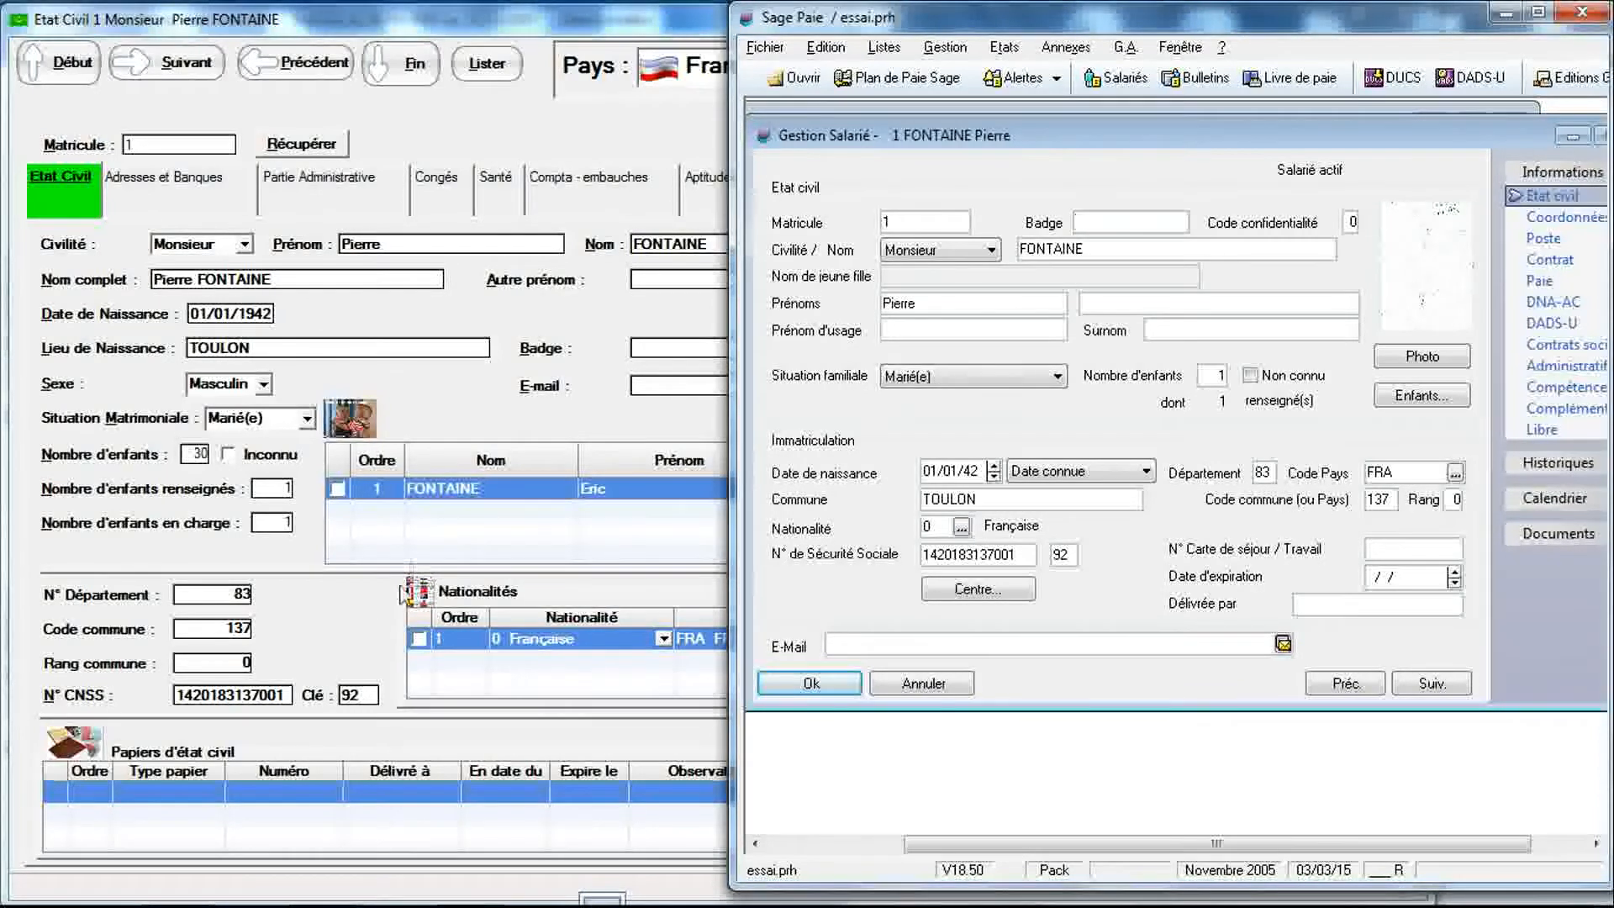
Step: In RIMINTEG, try adding a second and third nationality row, viewing the nationality choices, and remove both rows
left_click(355, 603)
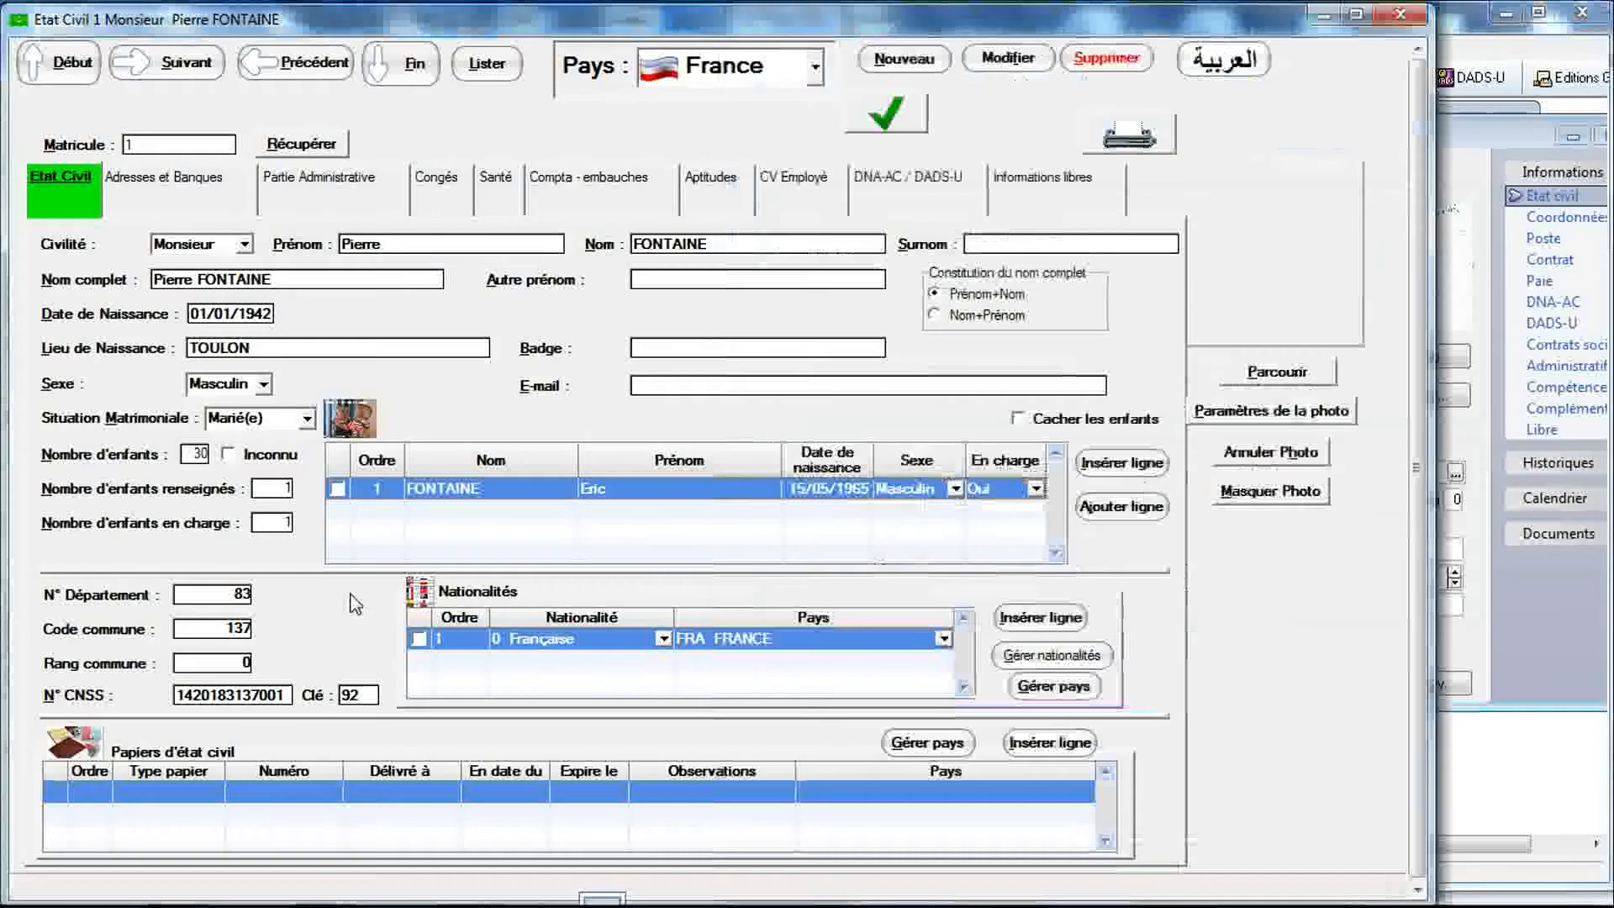
left_click(472, 668)
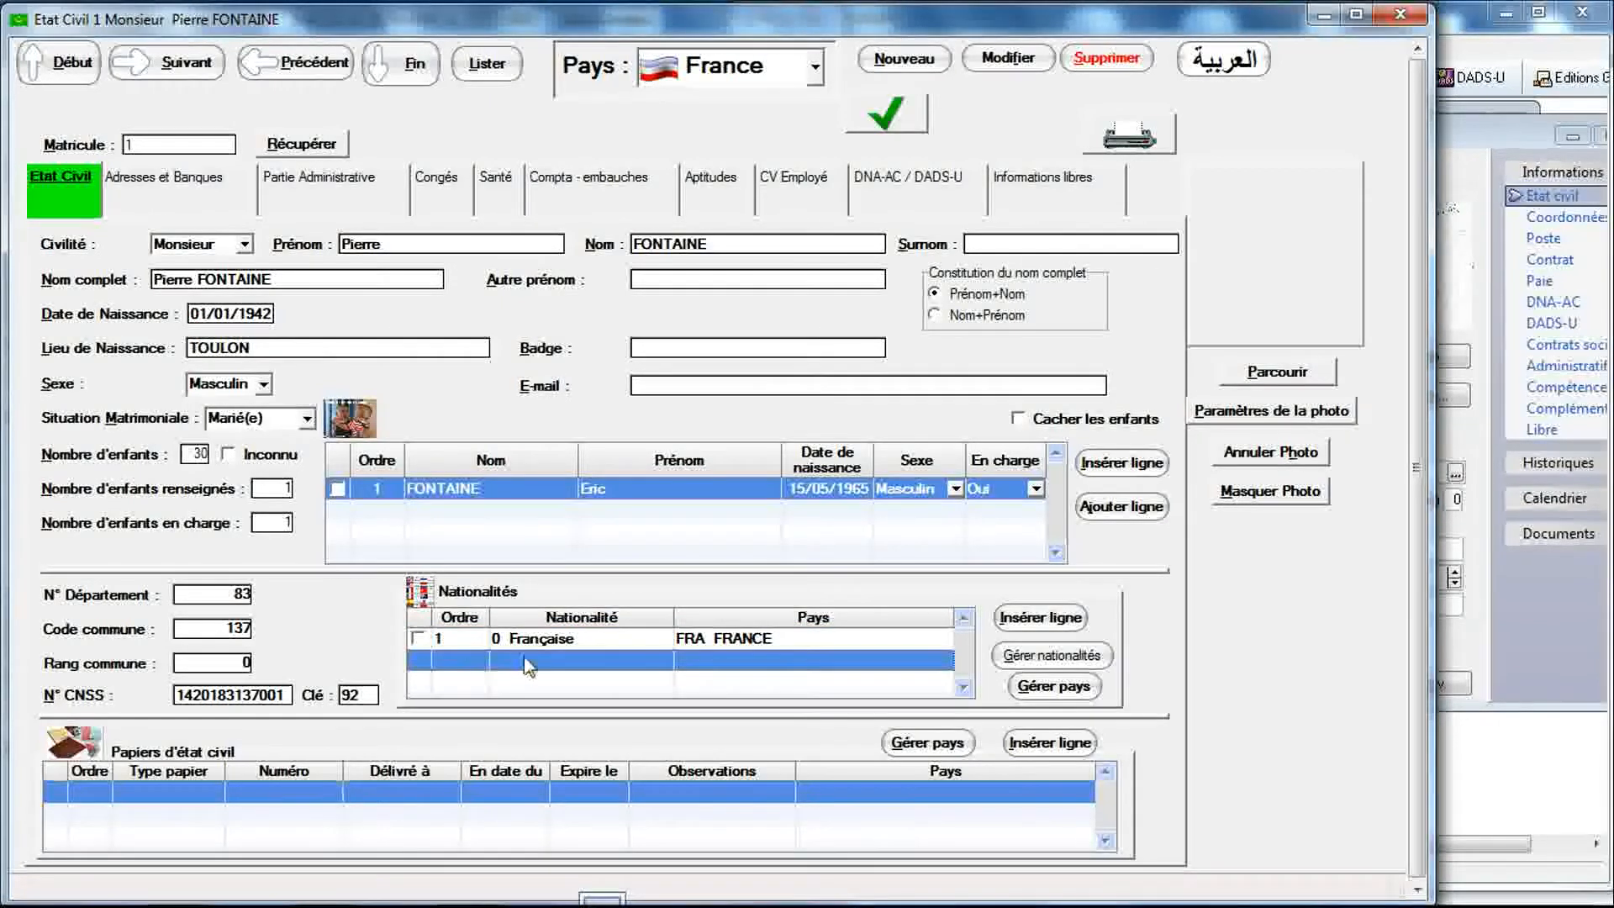
left_click(527, 668)
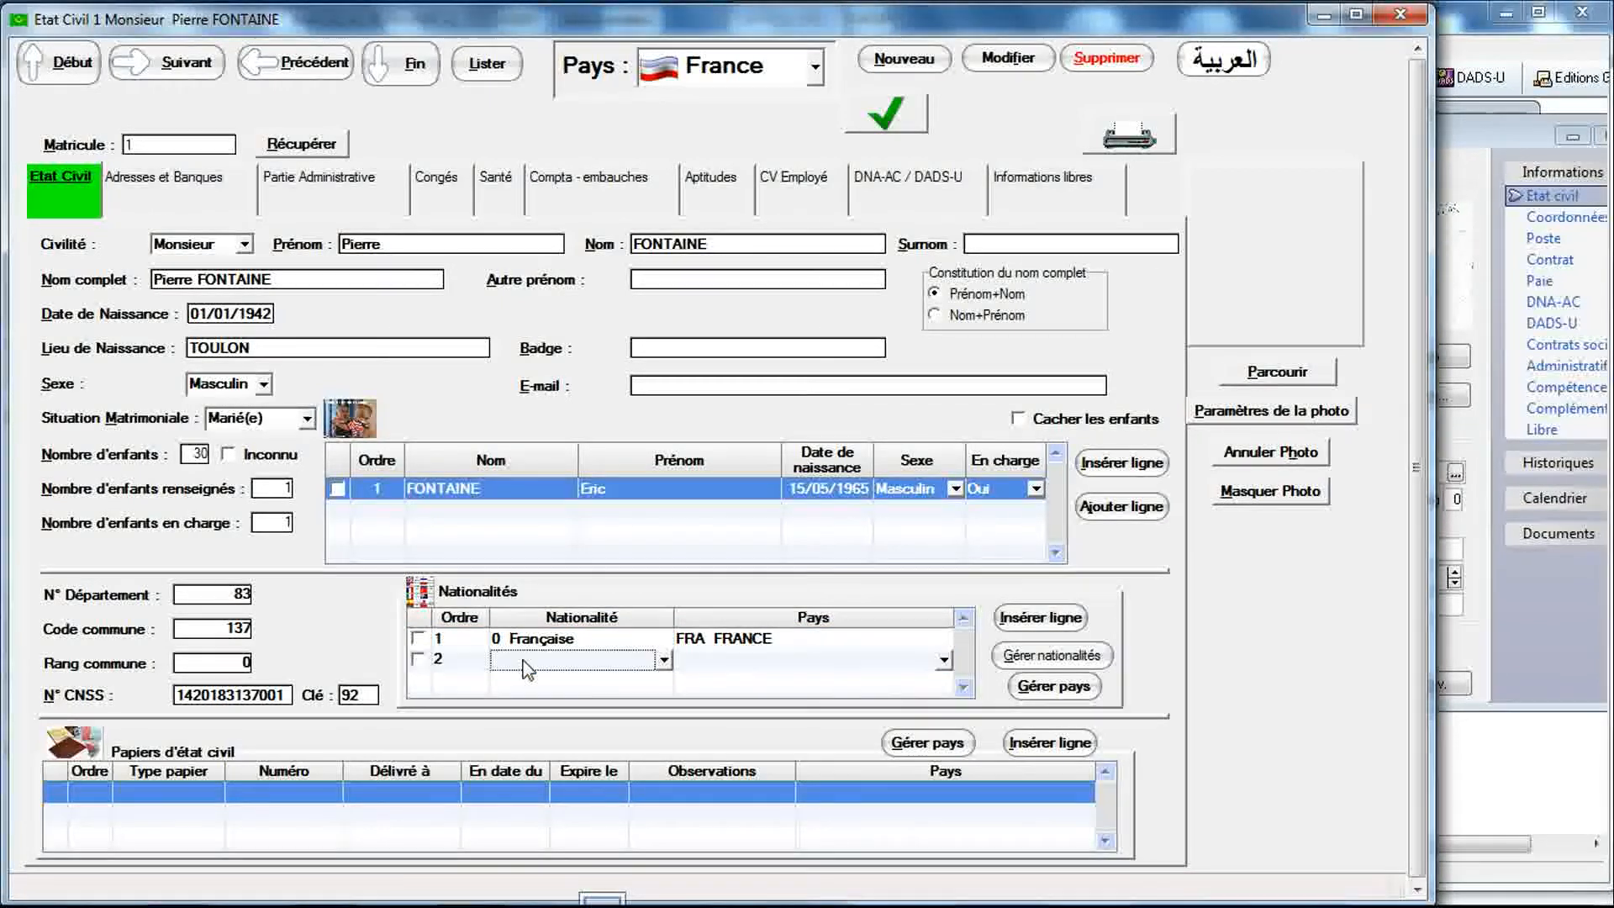
left_click(664, 662)
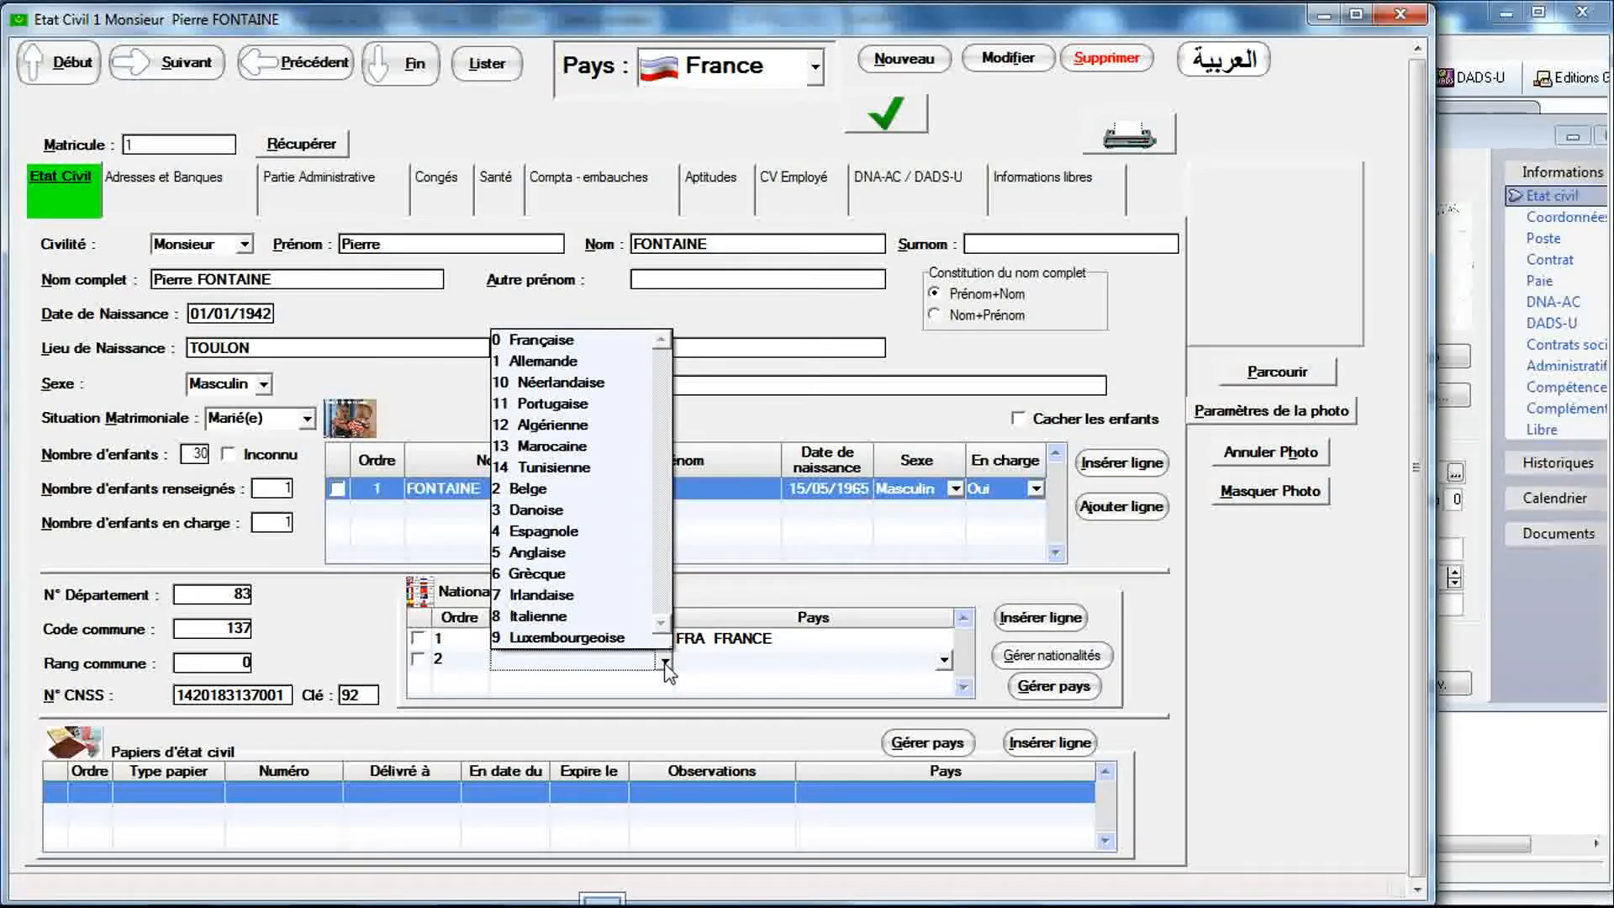
left_click(665, 663)
left_click(522, 681)
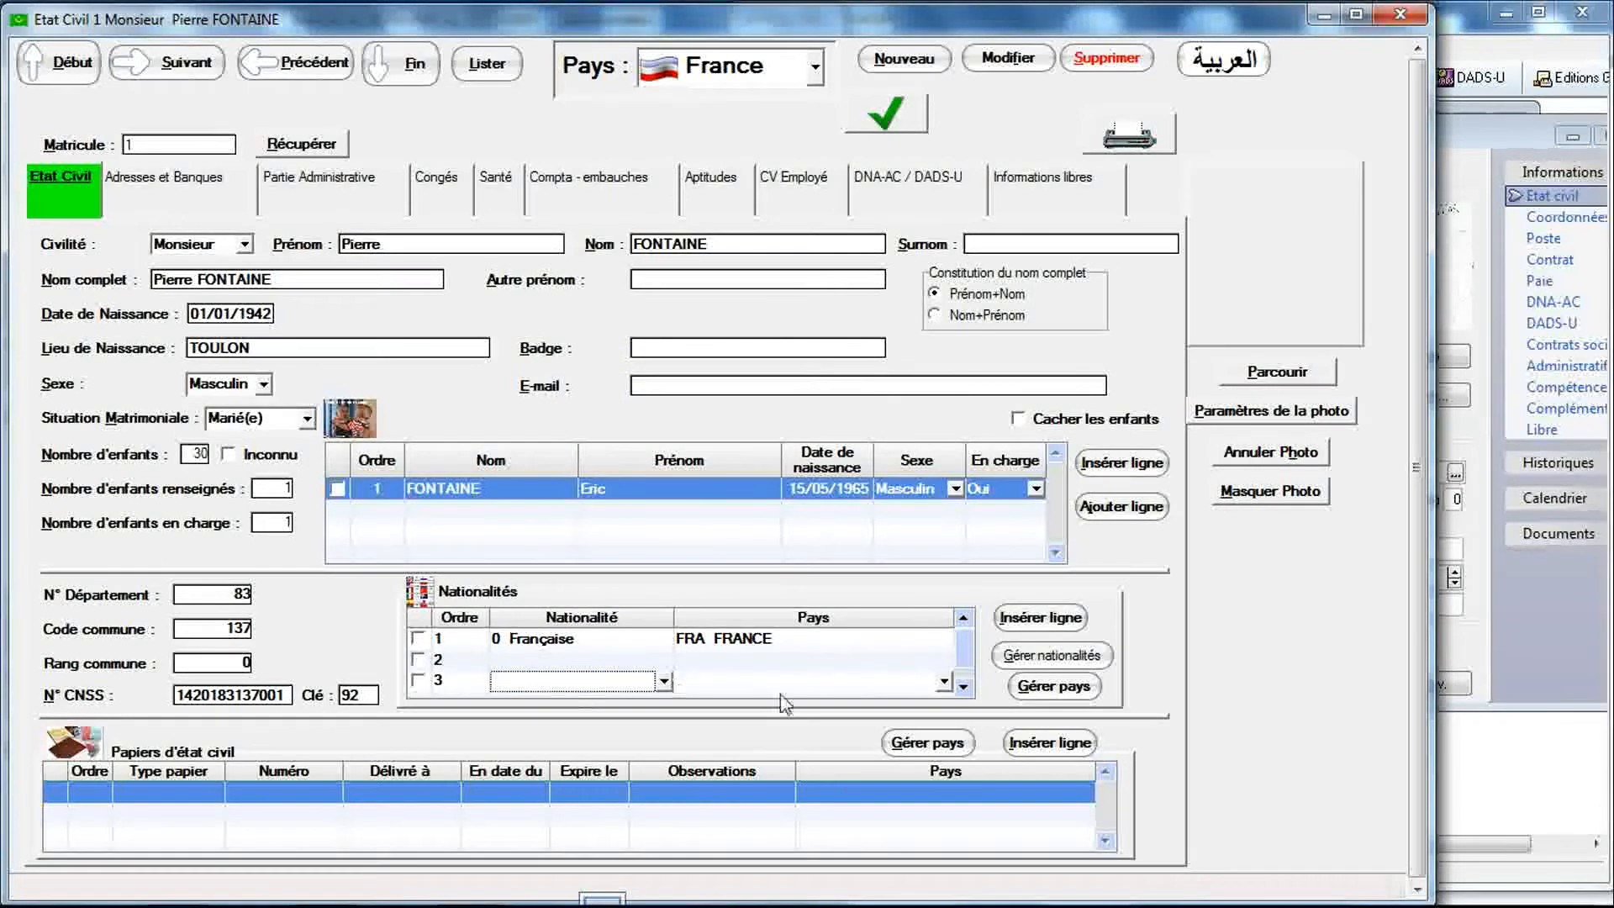
left_click(945, 686)
left_click(945, 686)
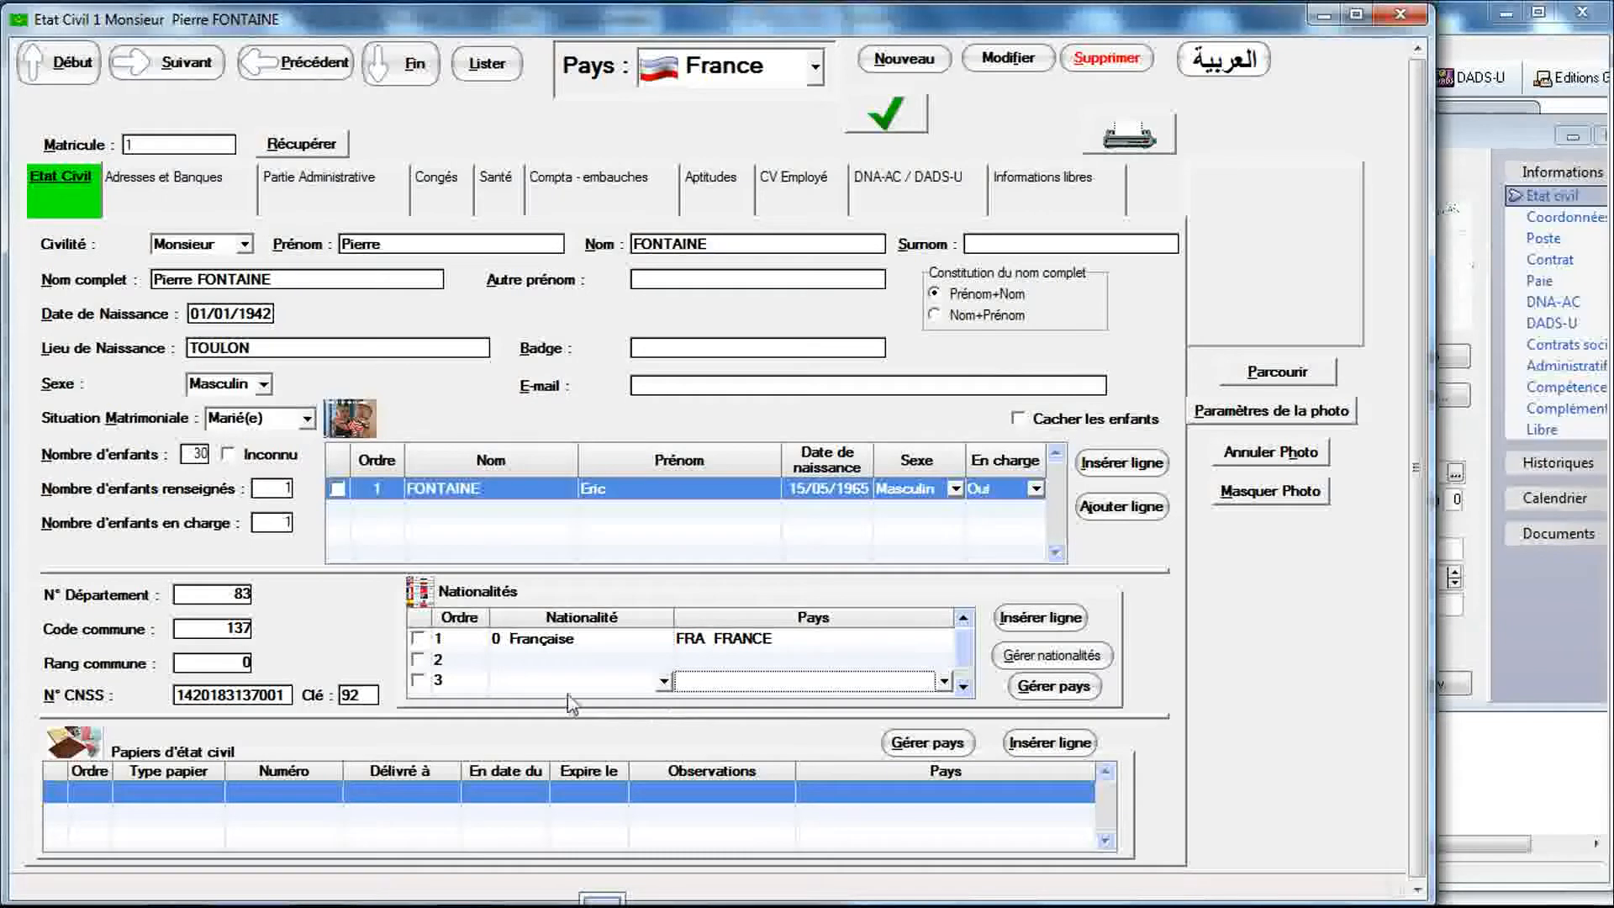
left_click(423, 685)
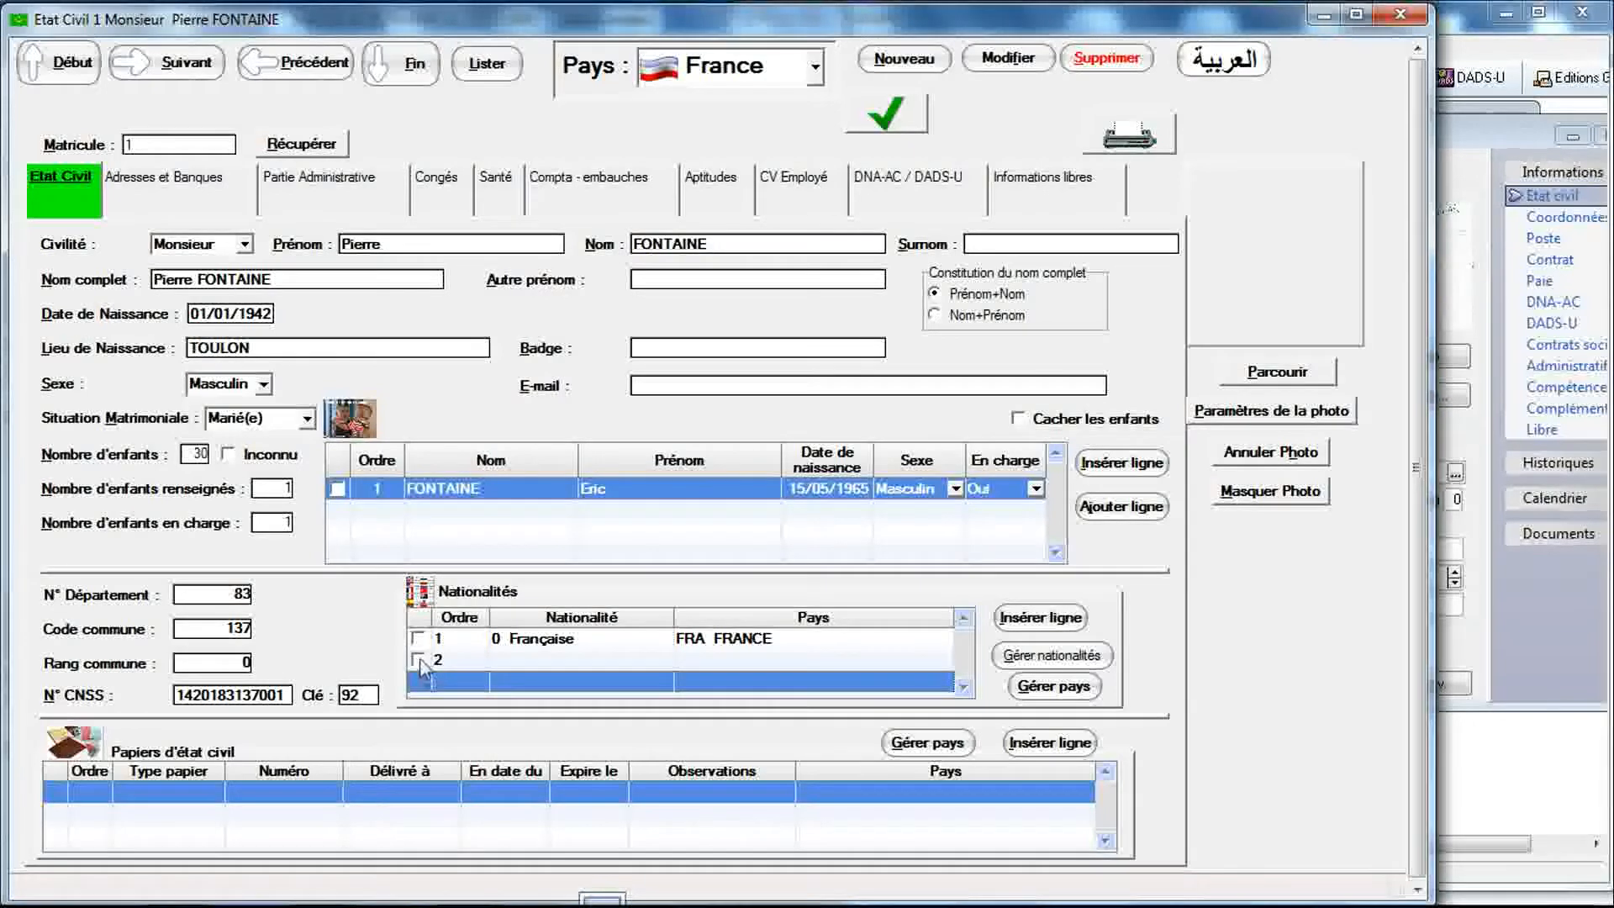
left_click(423, 662)
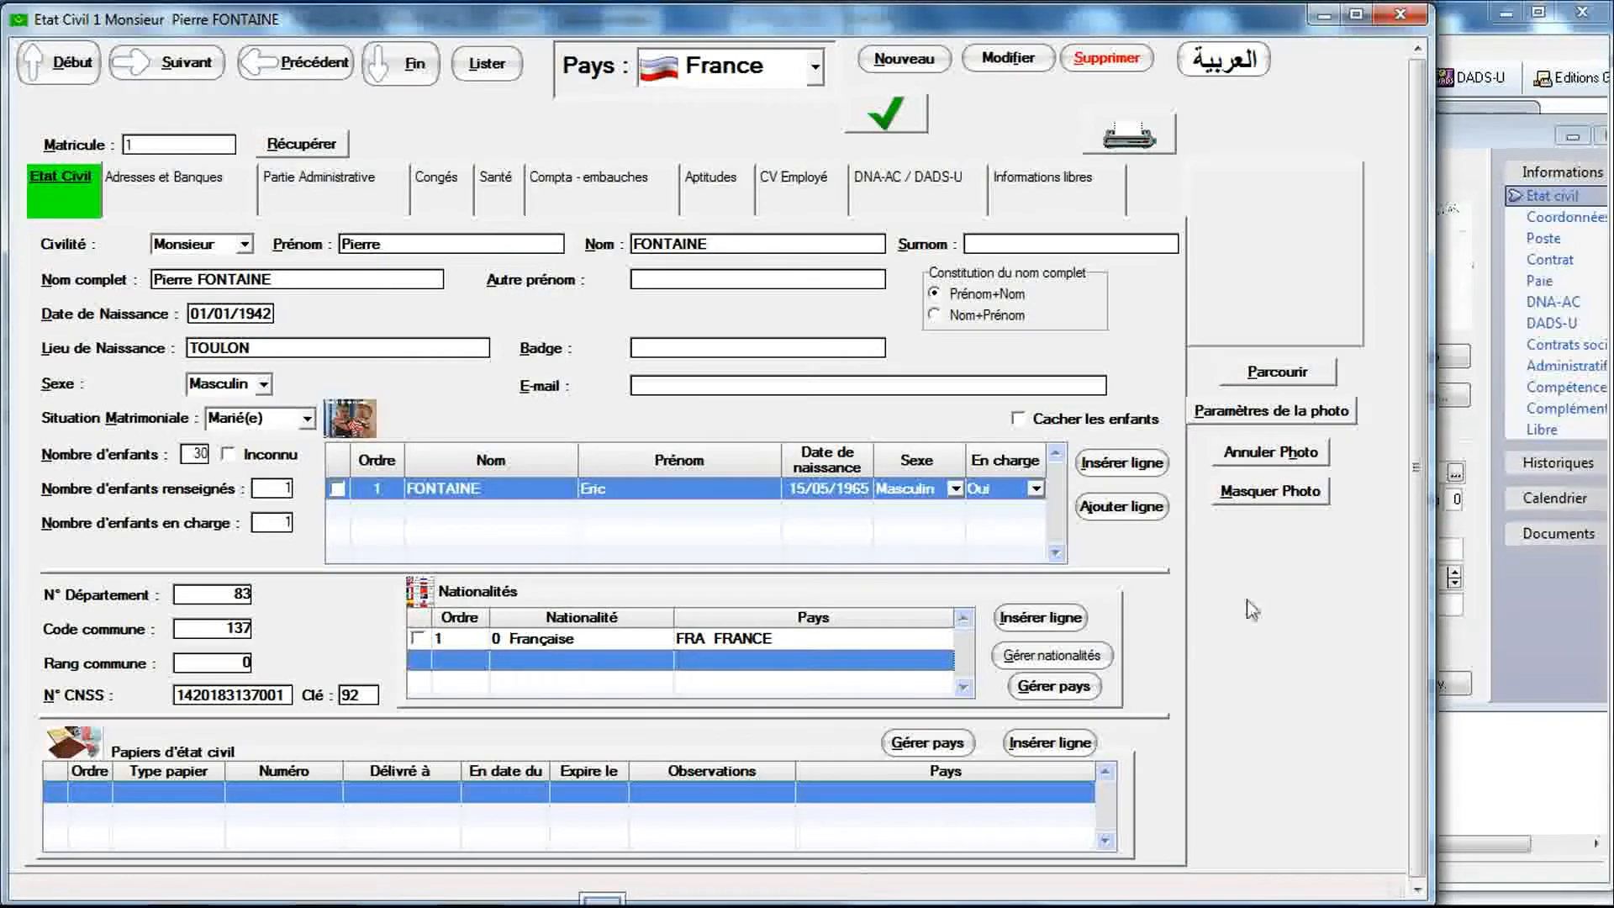
Step: Switch to Sage Paie and examine the residence or work card number, expiry date and issuer fields
left_click(1479, 433)
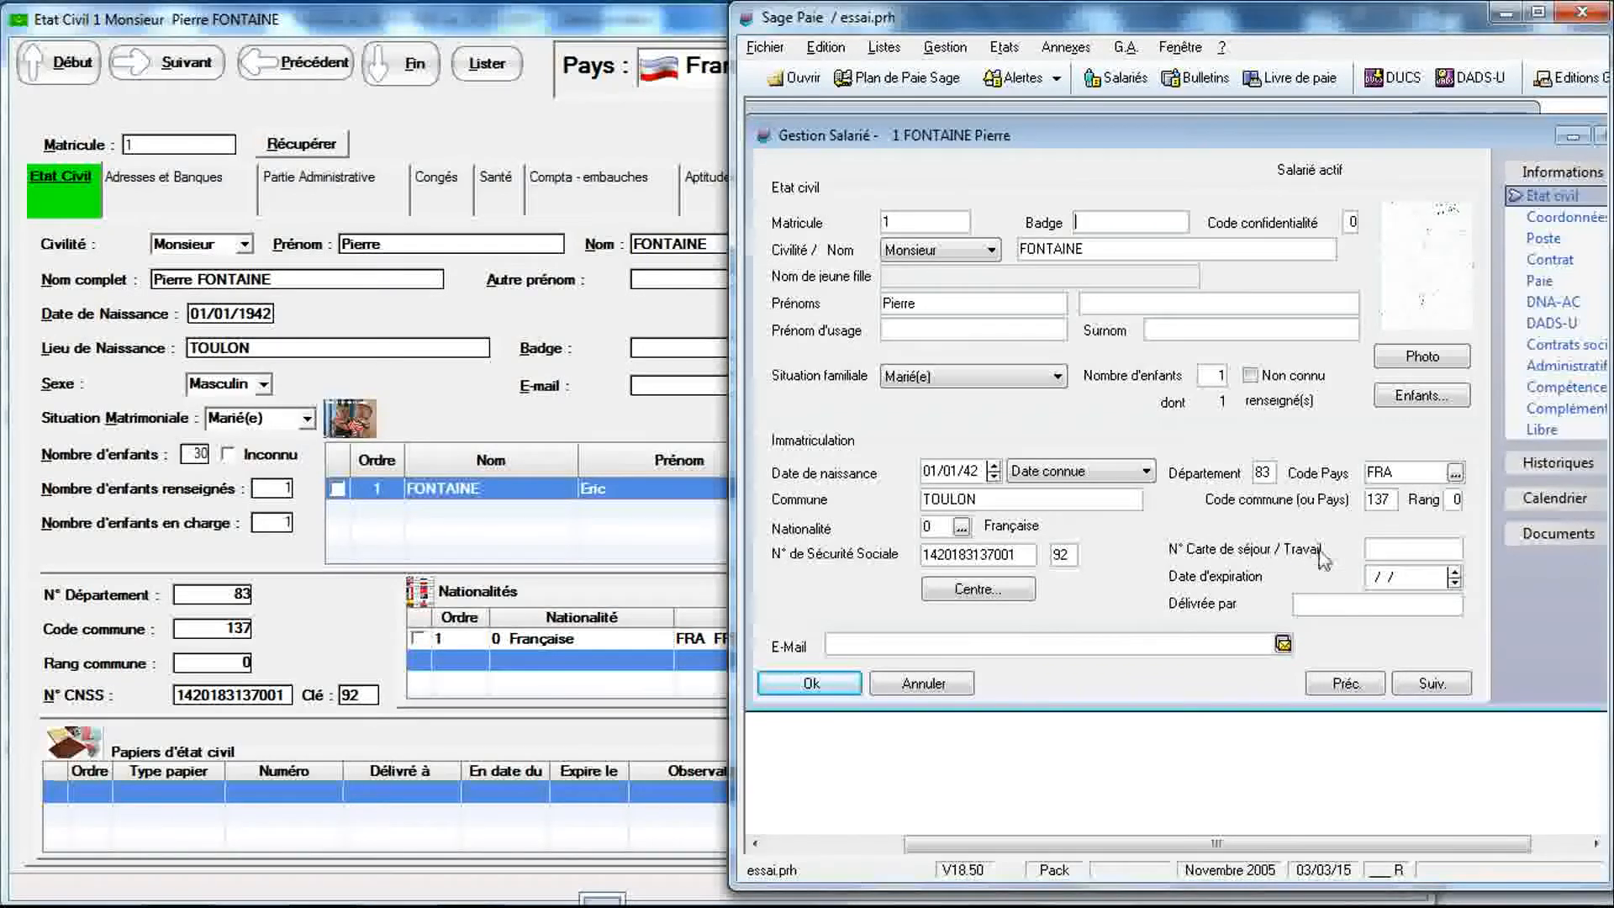
left_click(1387, 549)
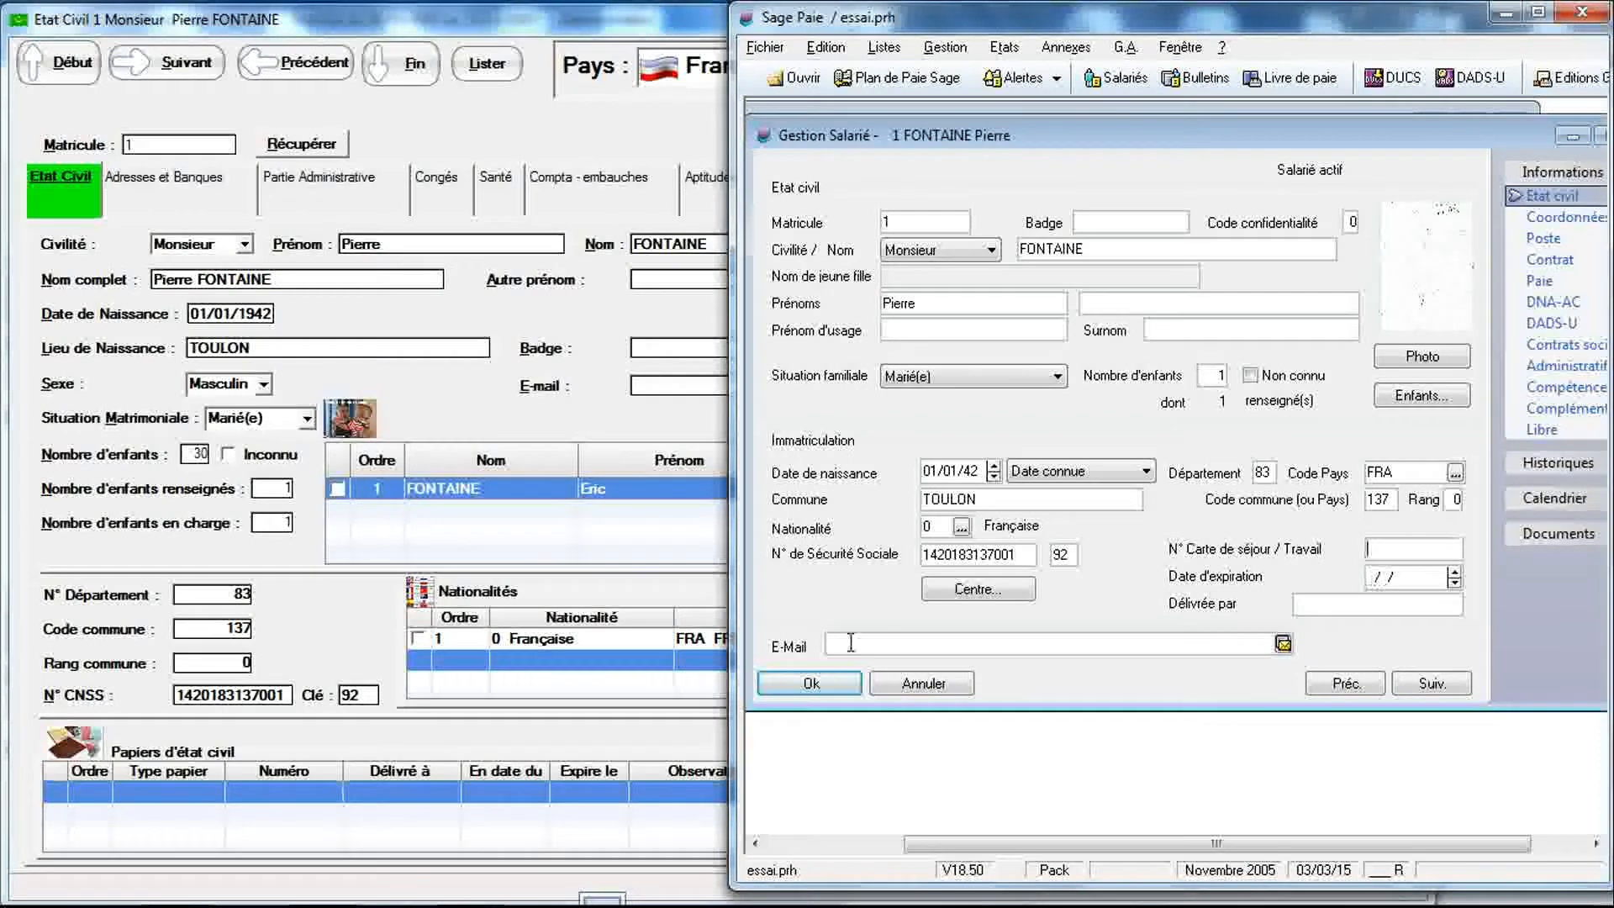
Step: In RIMINTEG, add a blank first row to the Papiers d'état civil table and go through its type, number, date, observation and country fields
left_click(359, 738)
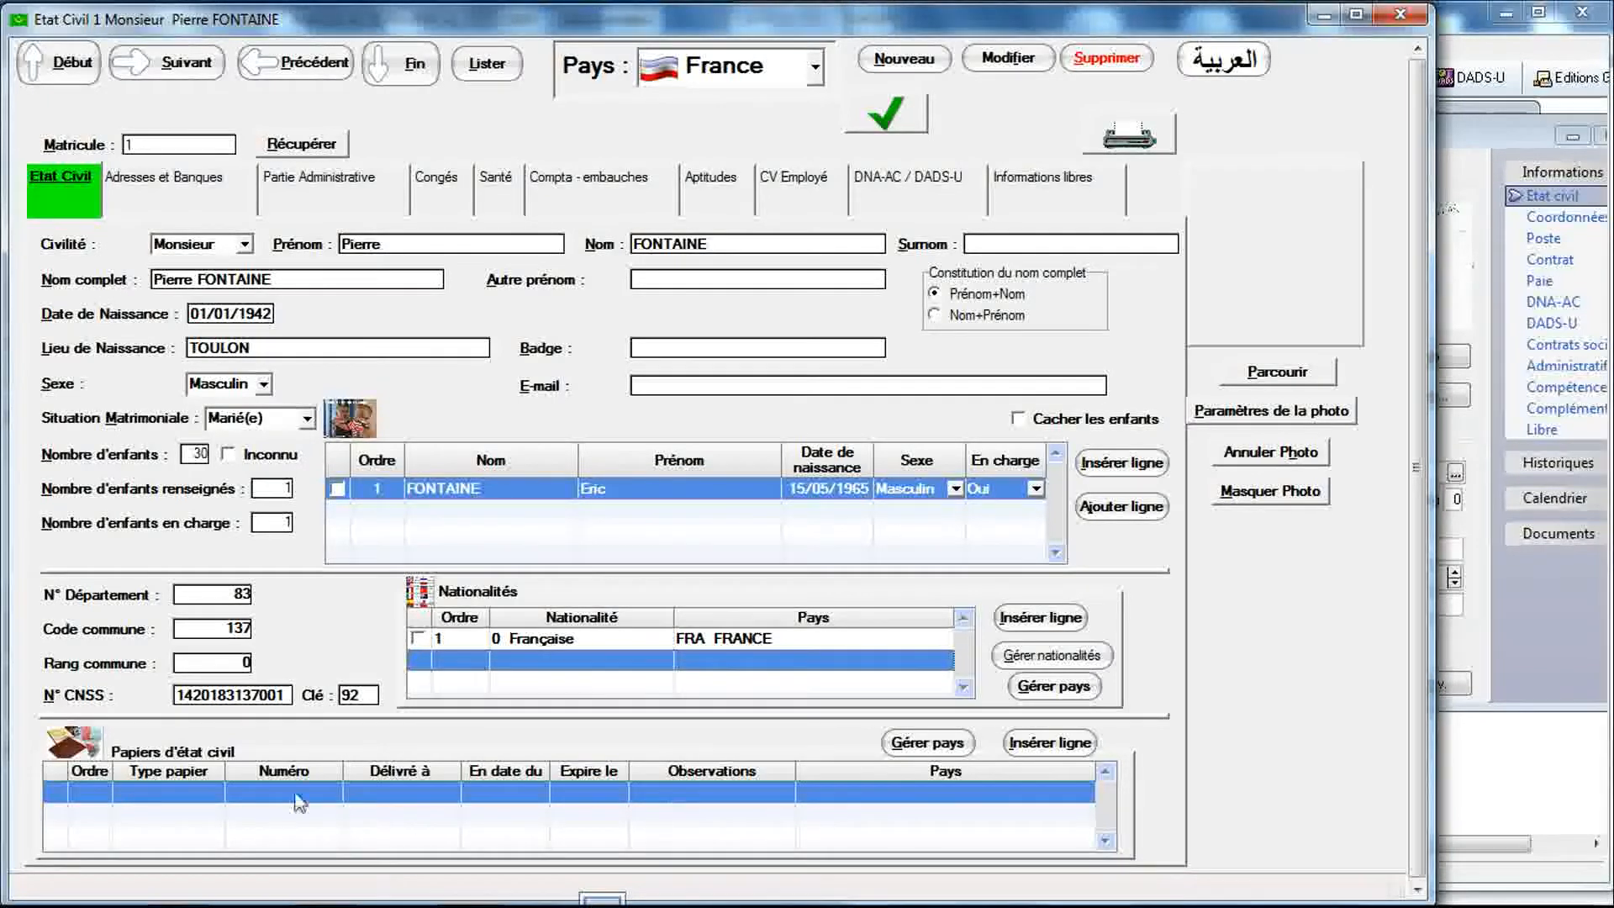
left_click(209, 796)
left_click(215, 793)
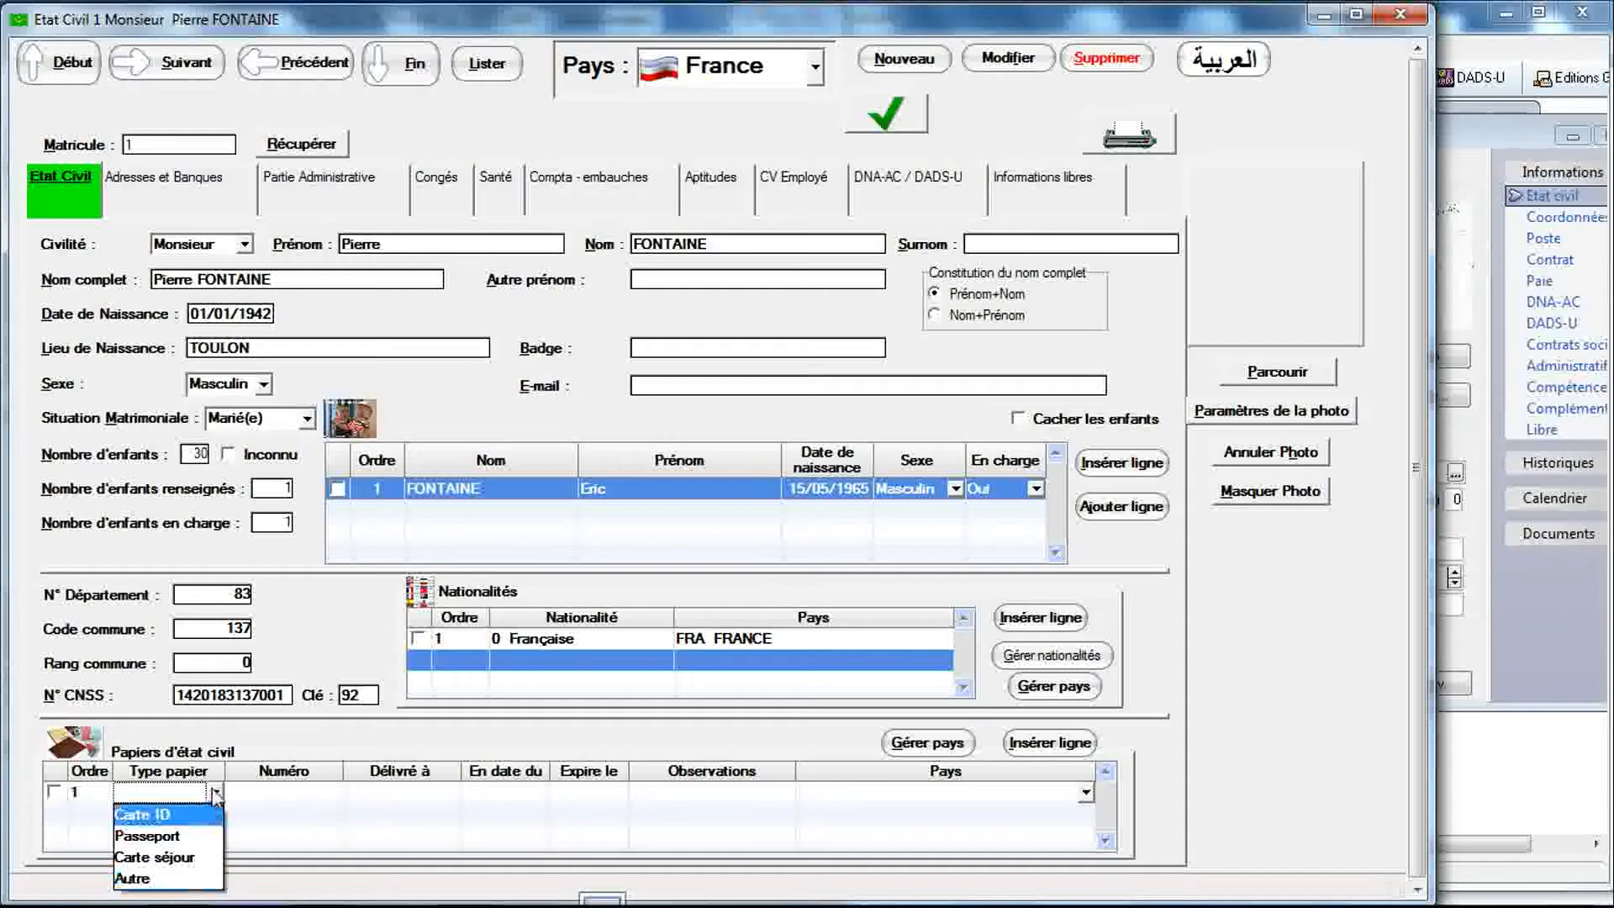
left_click(217, 794)
left_click(259, 792)
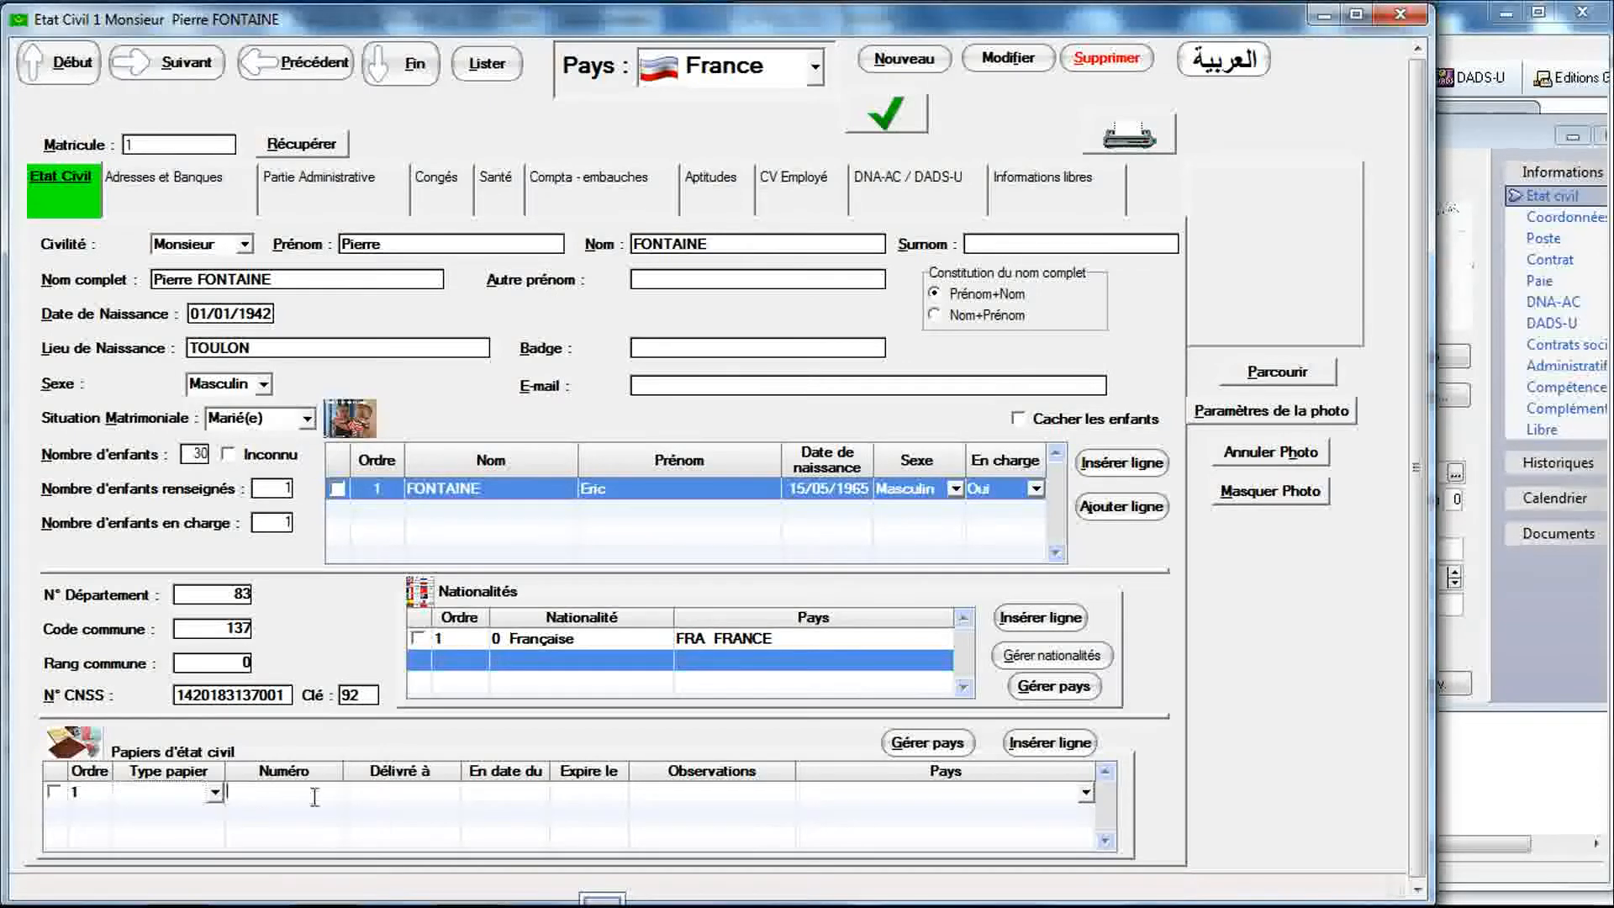
left_click(498, 791)
left_click(565, 792)
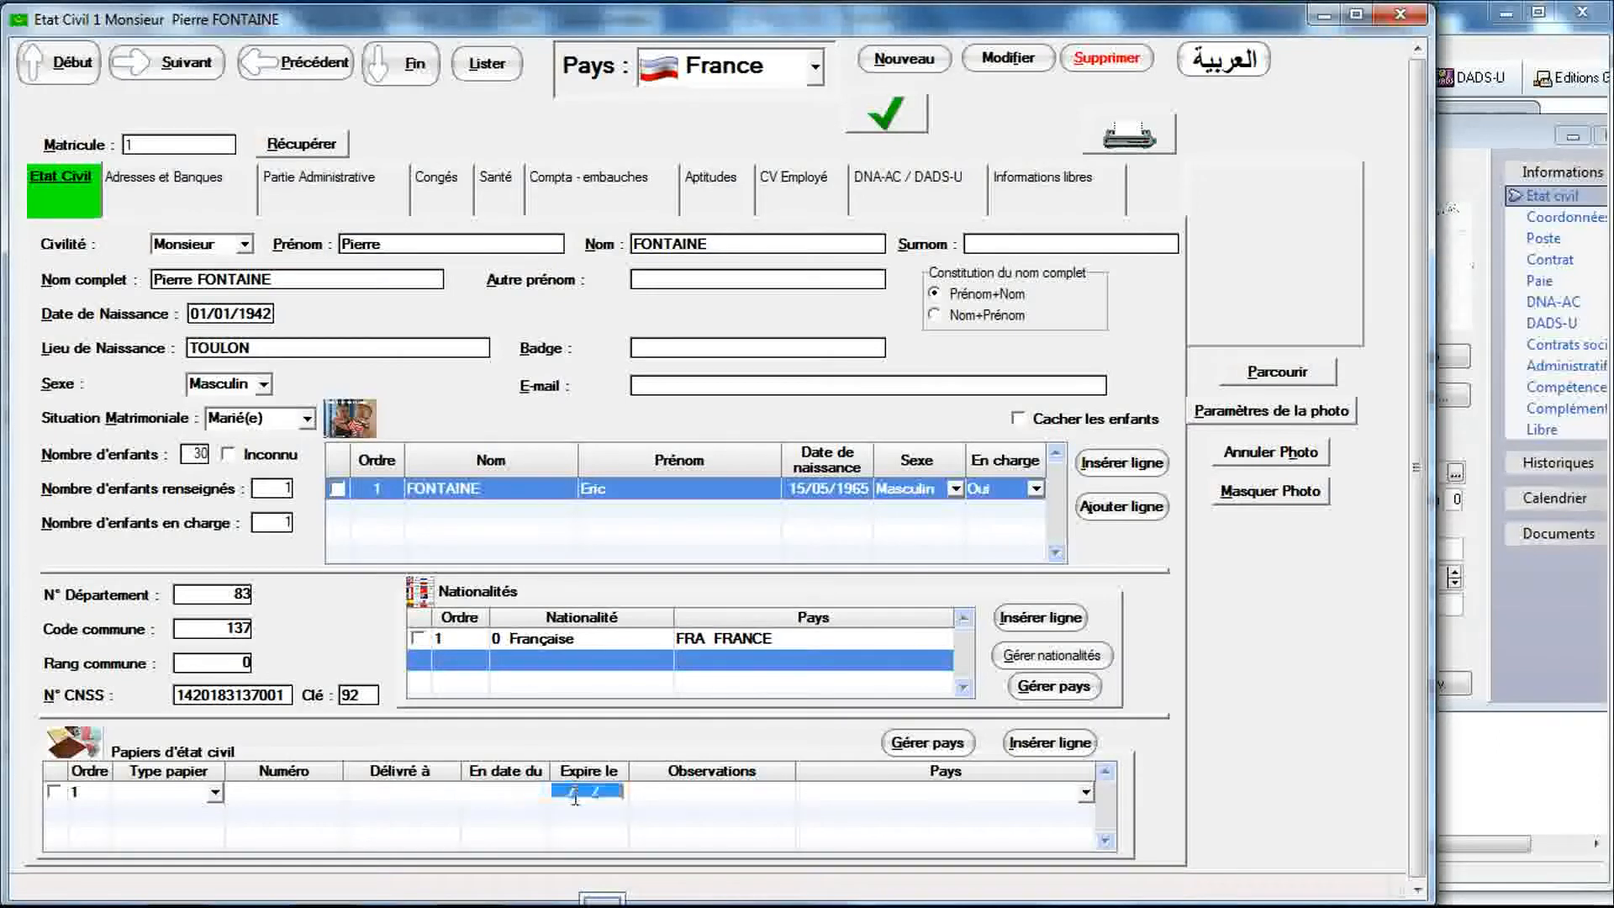
left_click(680, 795)
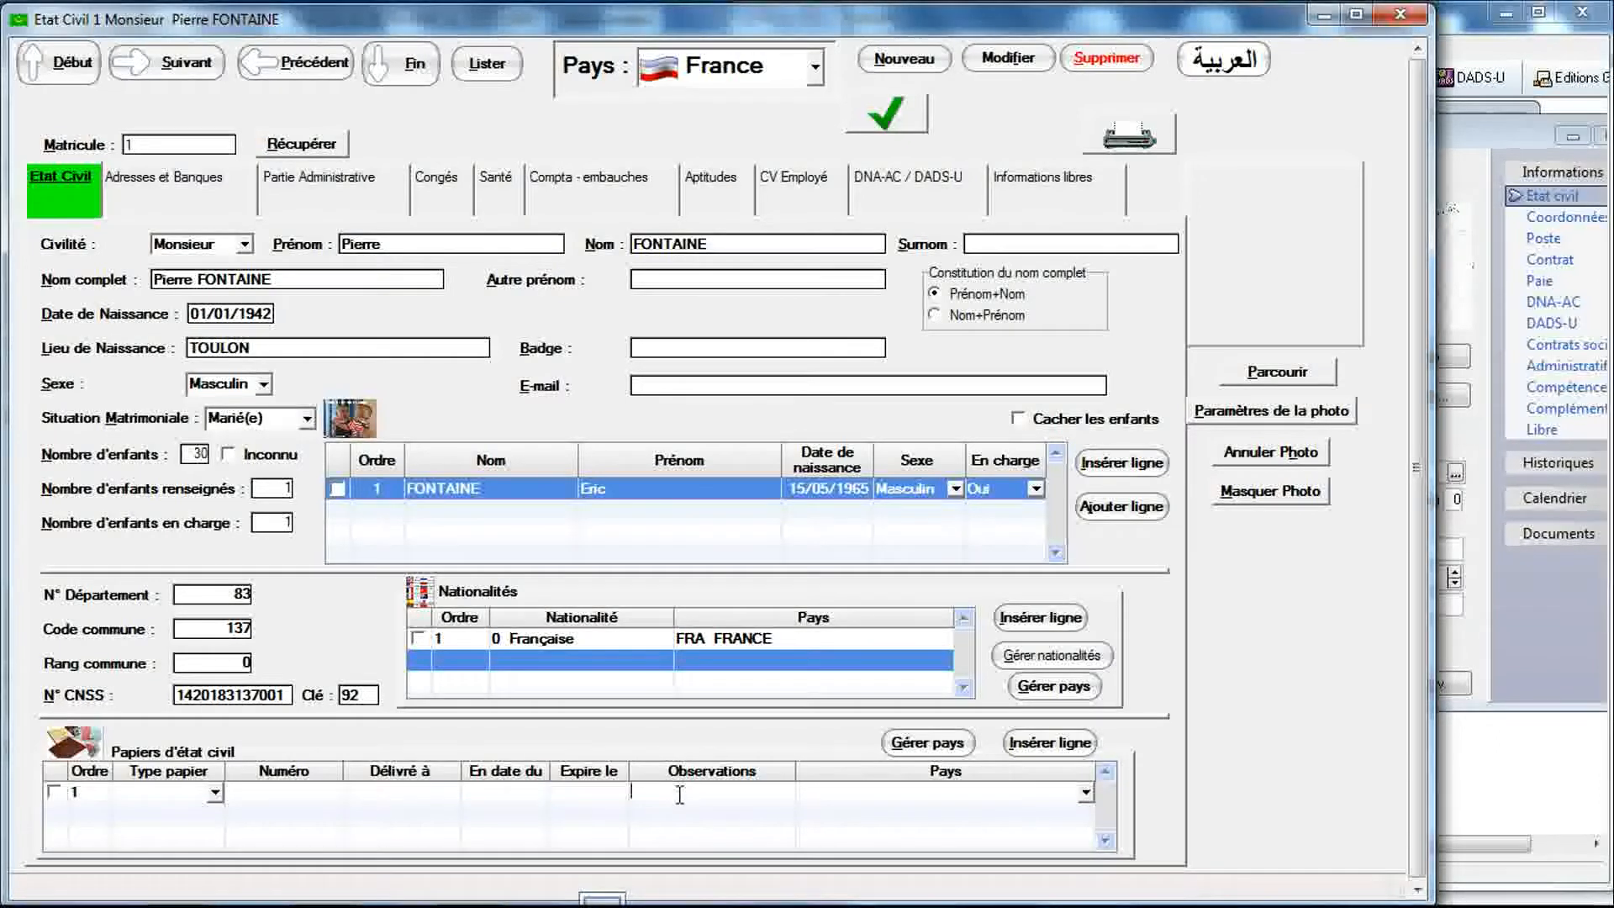
left_click(1087, 794)
left_click(1087, 795)
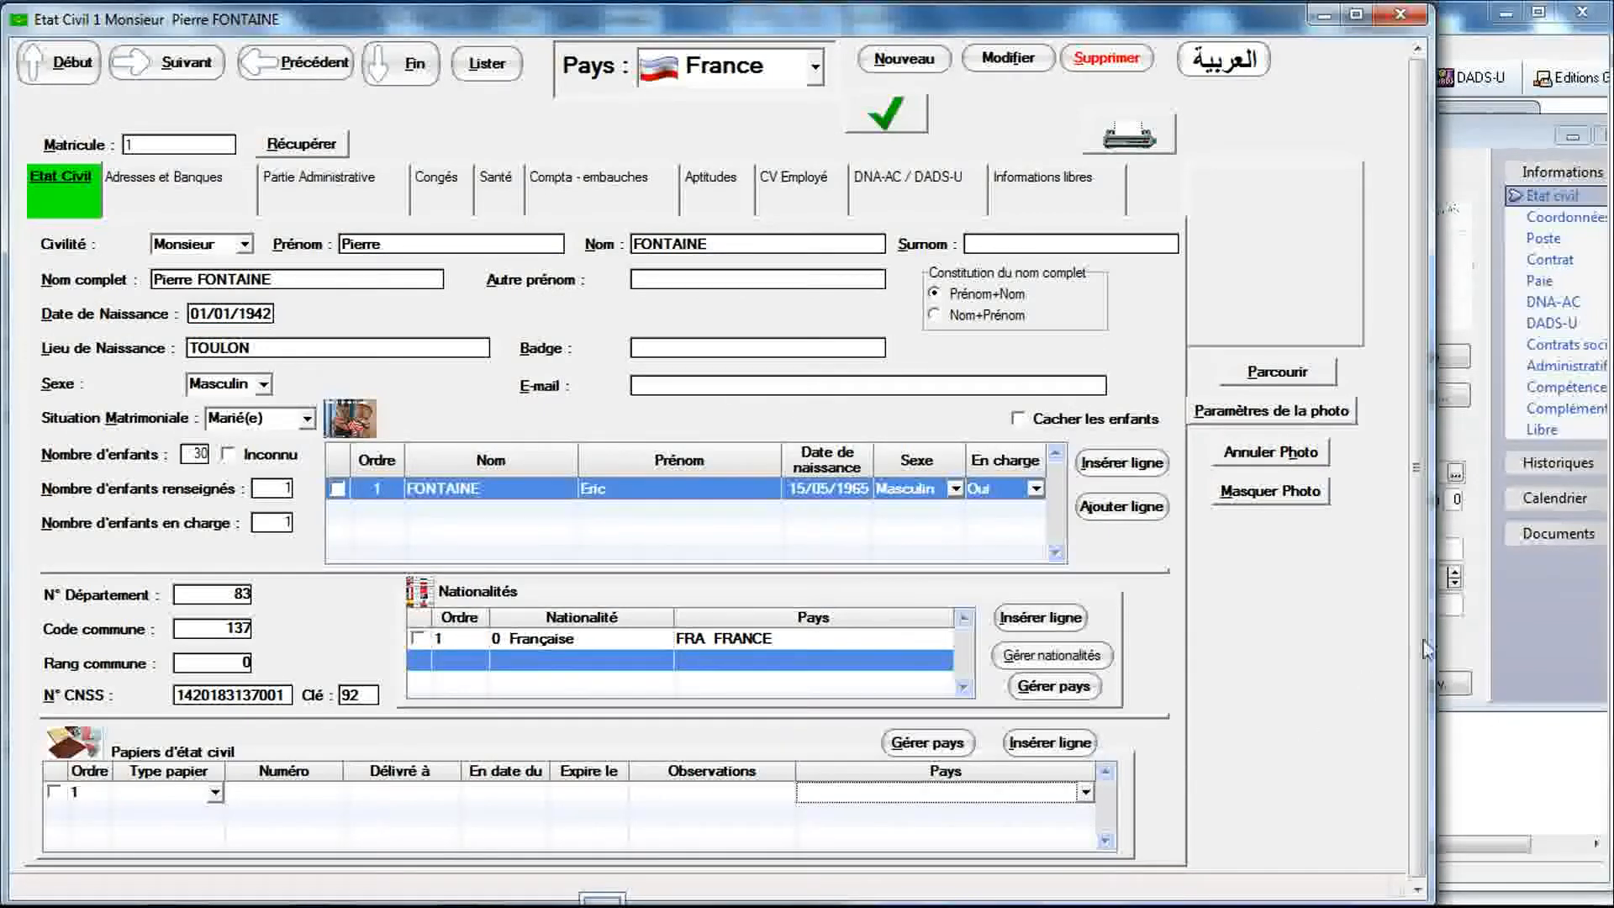
Step: Compare the civil status once more, view the Coordonnées page in Sage Paie, and open and close the employee's secondary address
left_click(1481, 645)
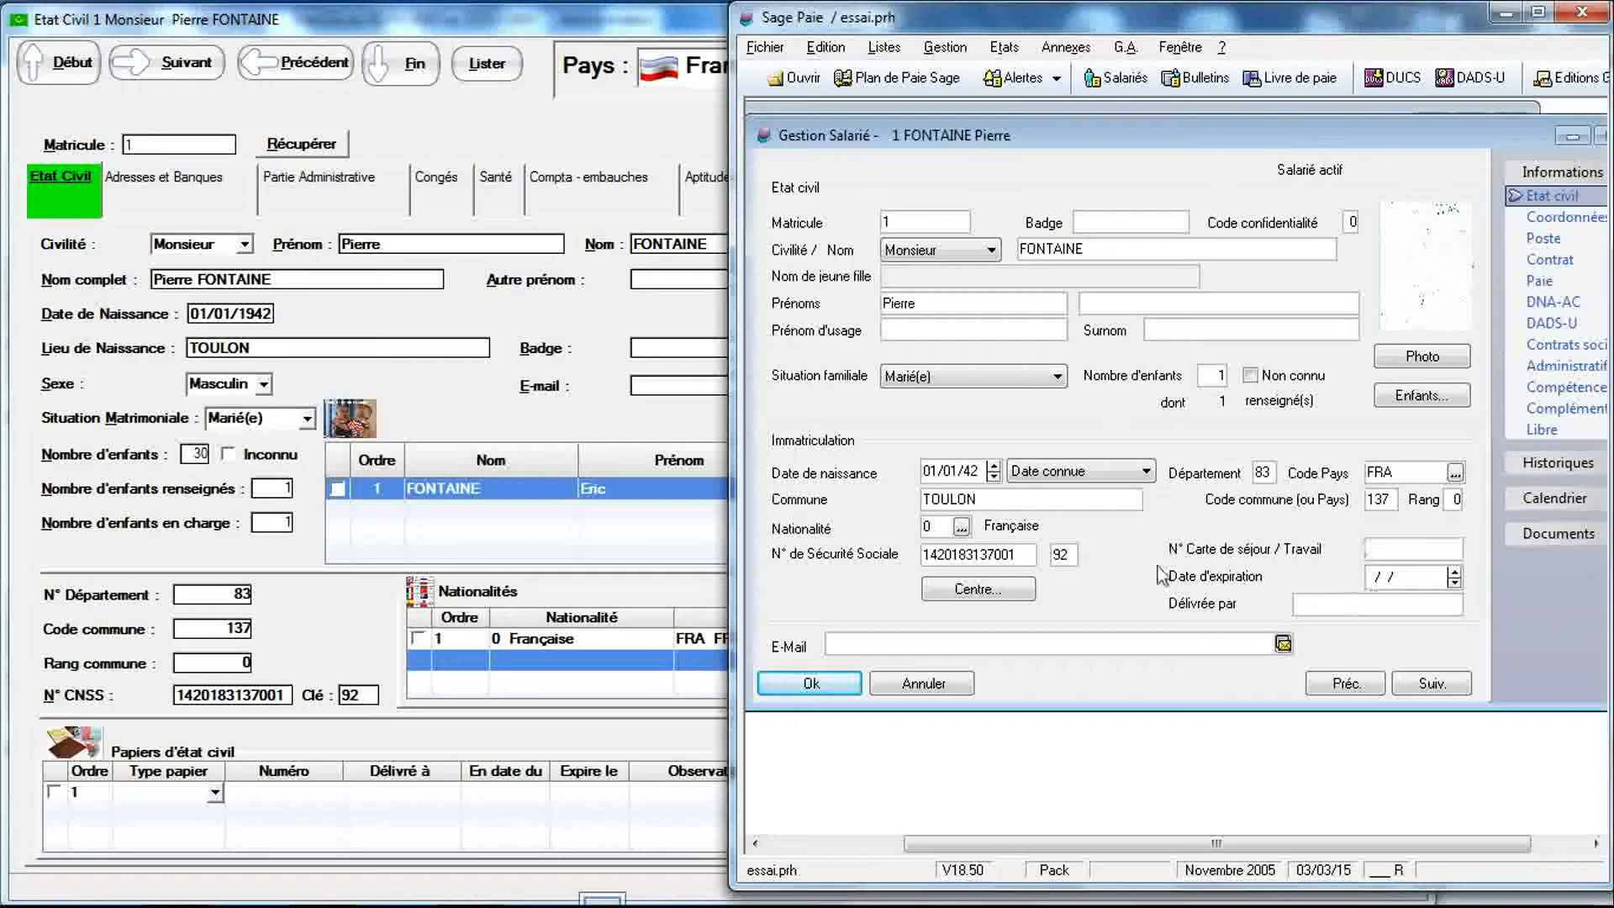
left_click(620, 411)
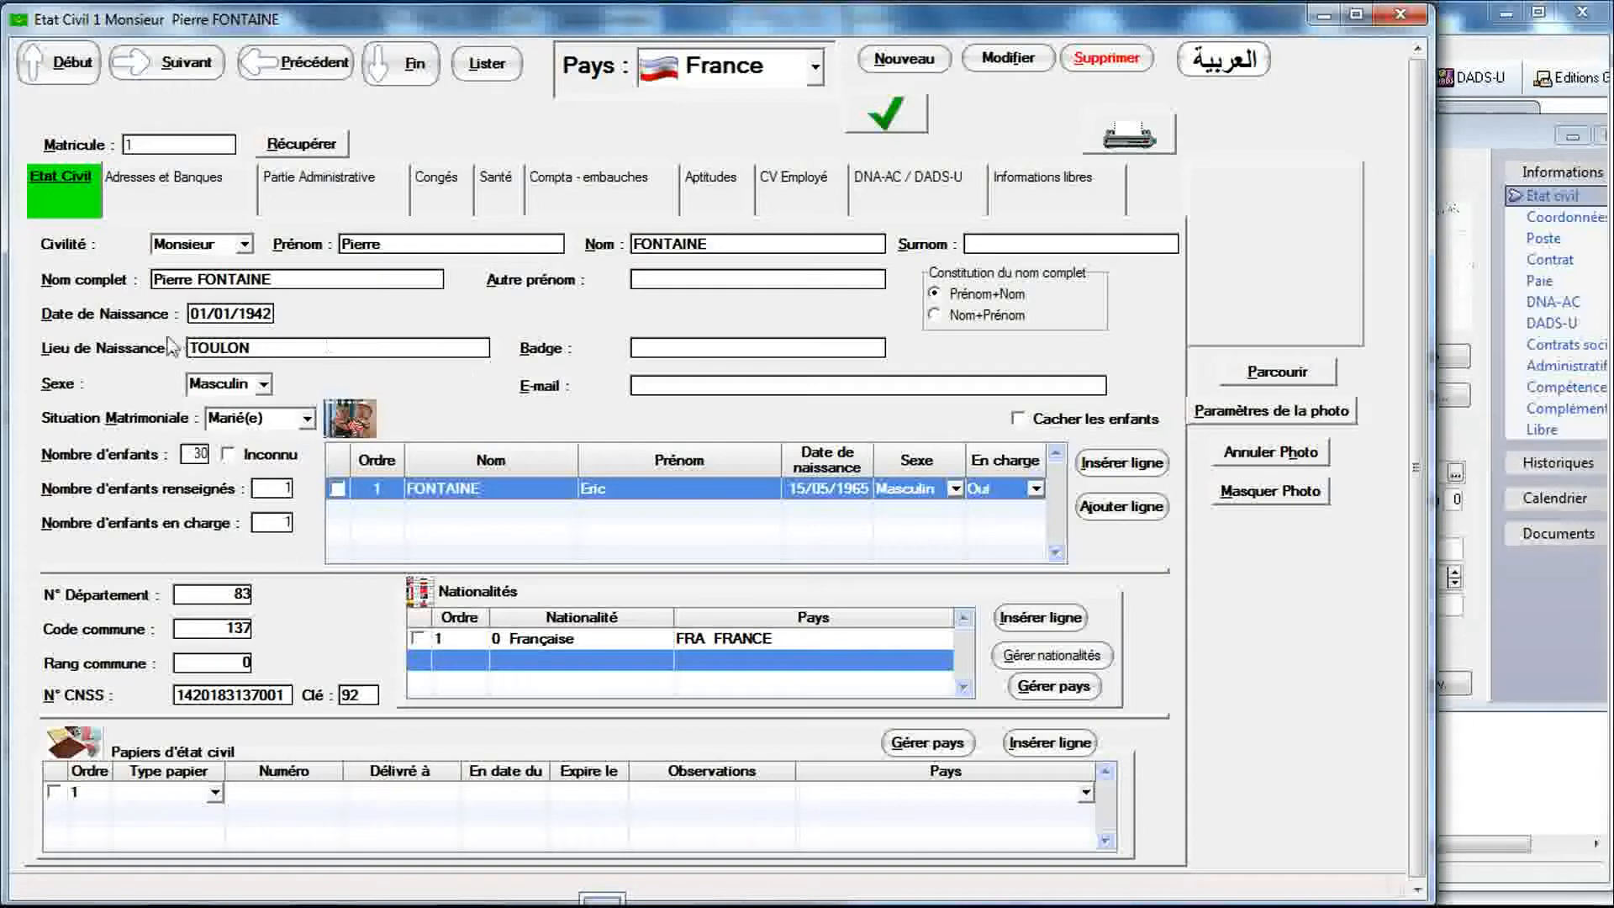
left_click(1461, 276)
left_click(1532, 220)
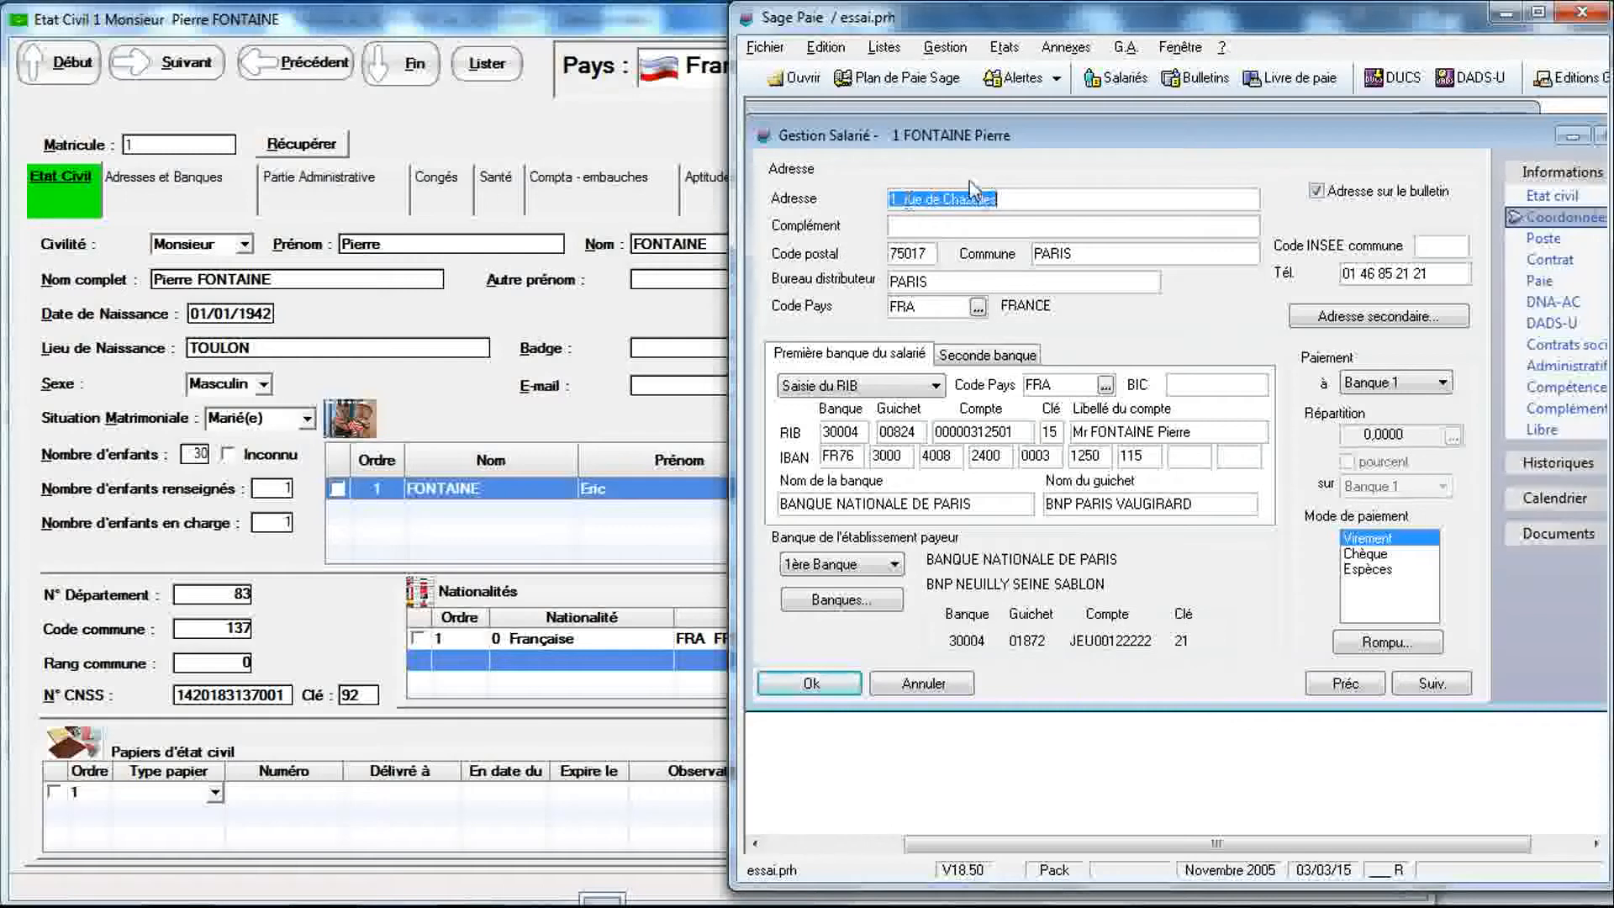
left_click(1323, 325)
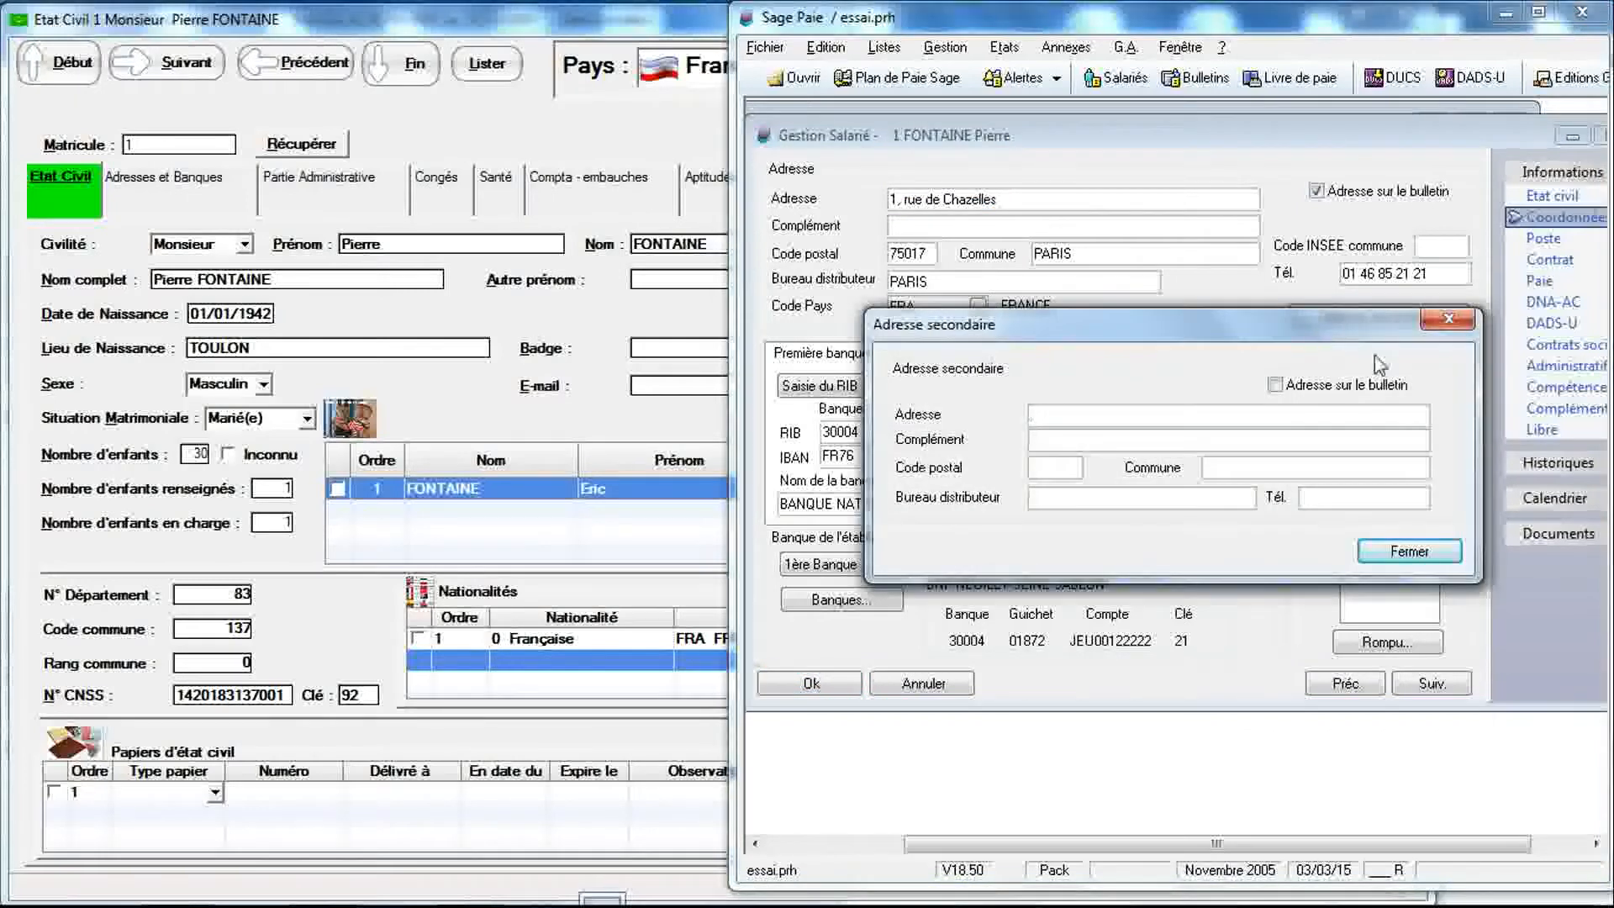
left_click(1446, 324)
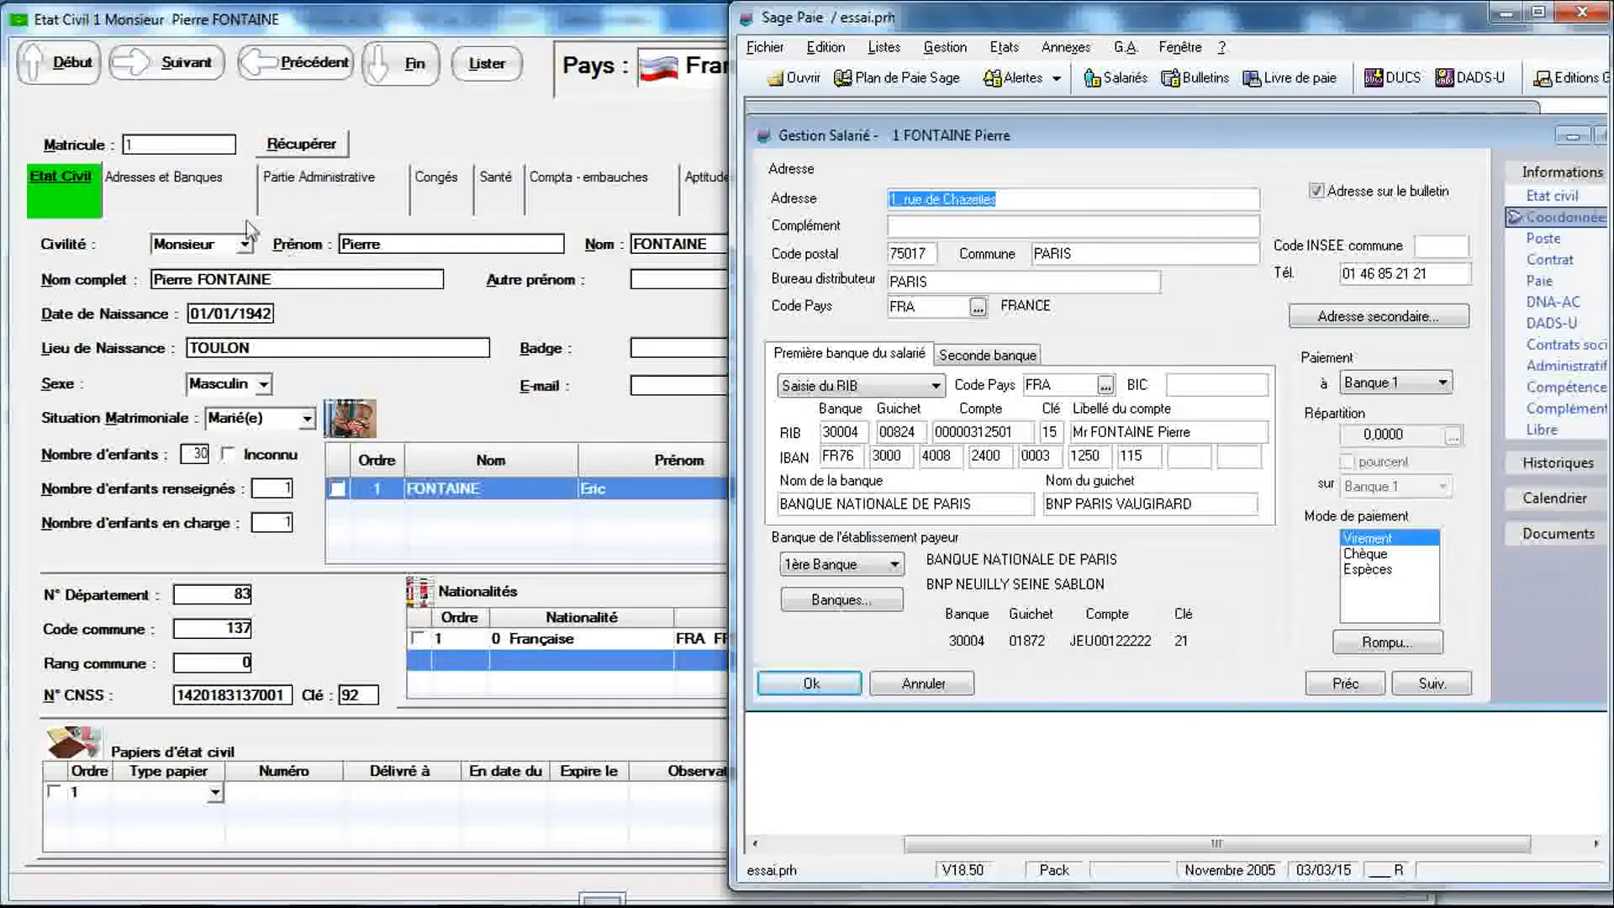
Step: Open the Adresses et Banques page in RIMINTEG and compare the employee's main address with the Coordonnées page in Sage Paie
left_click(124, 236)
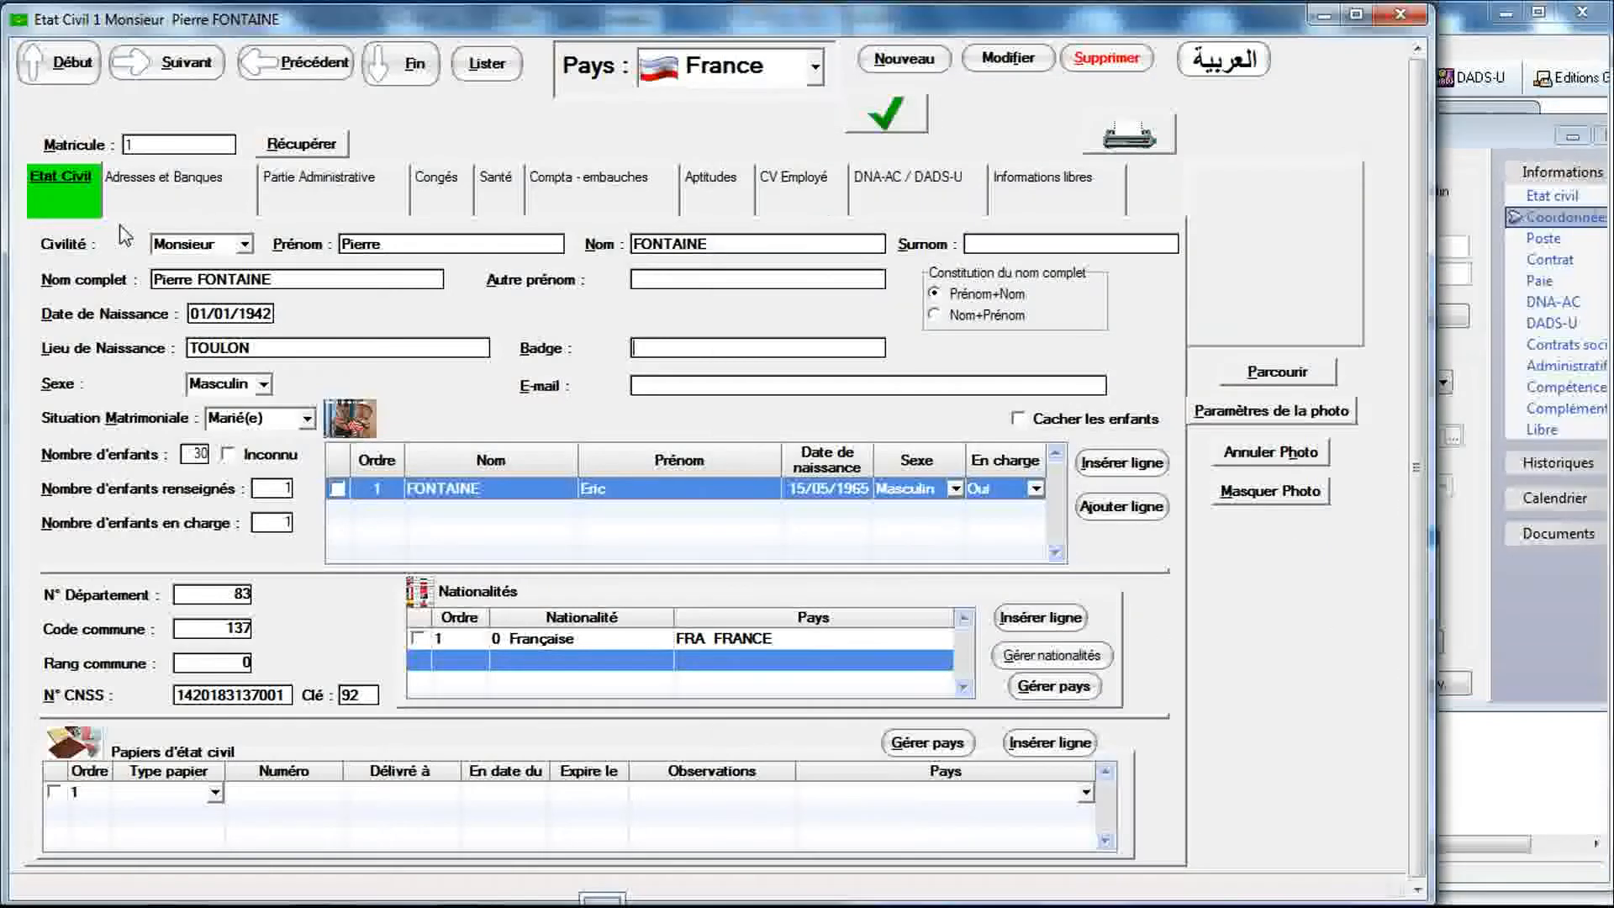
left_click(148, 192)
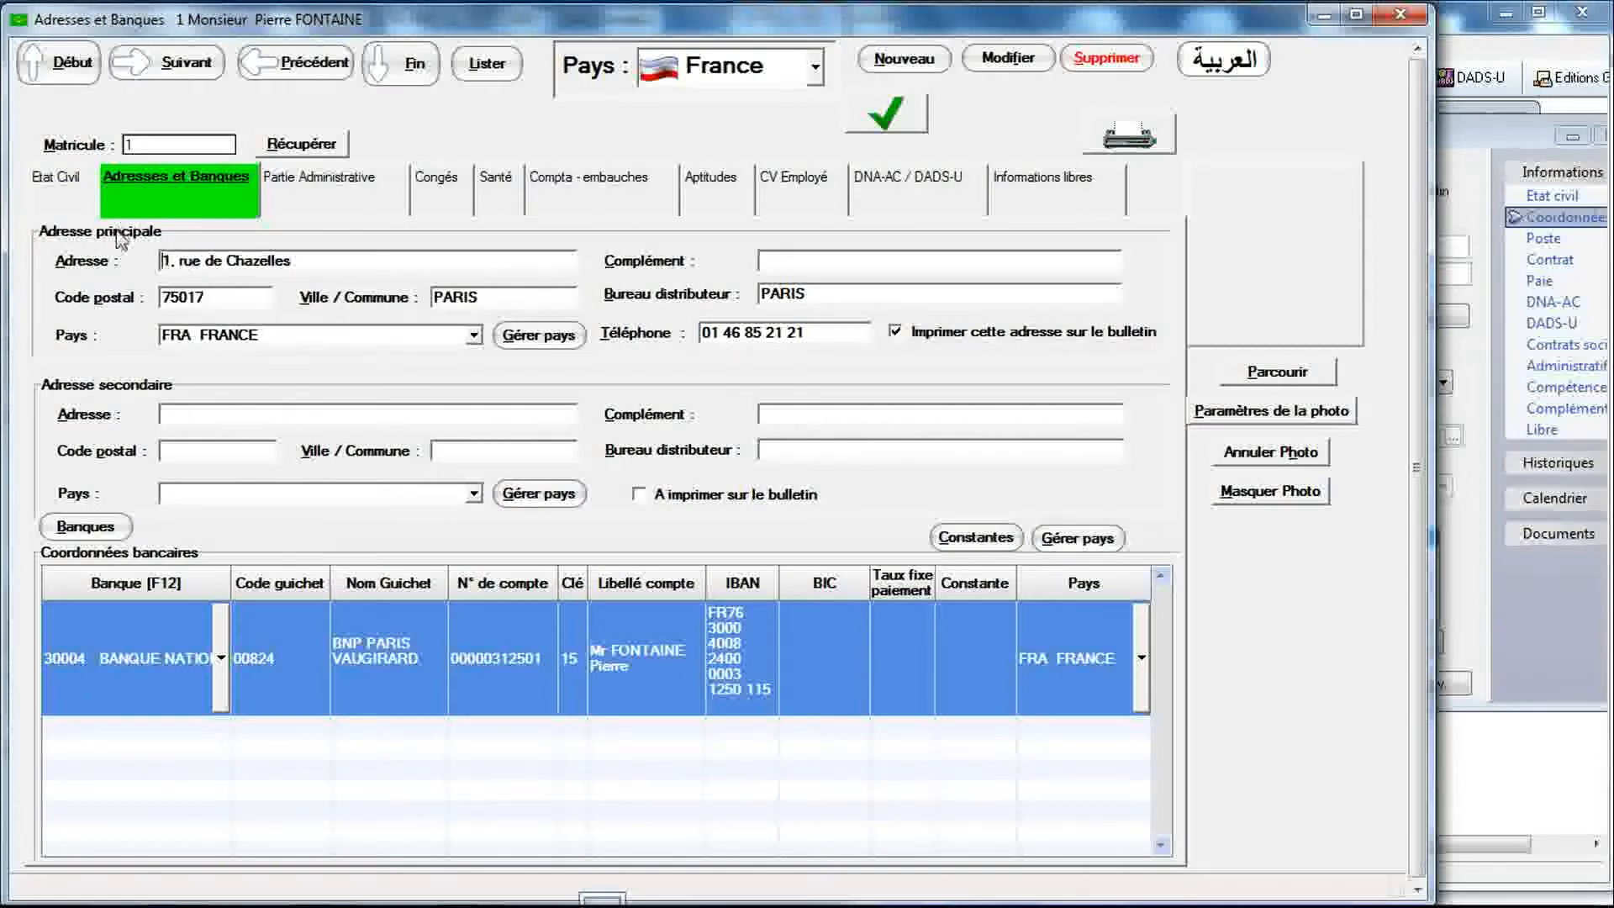
left_click(1471, 362)
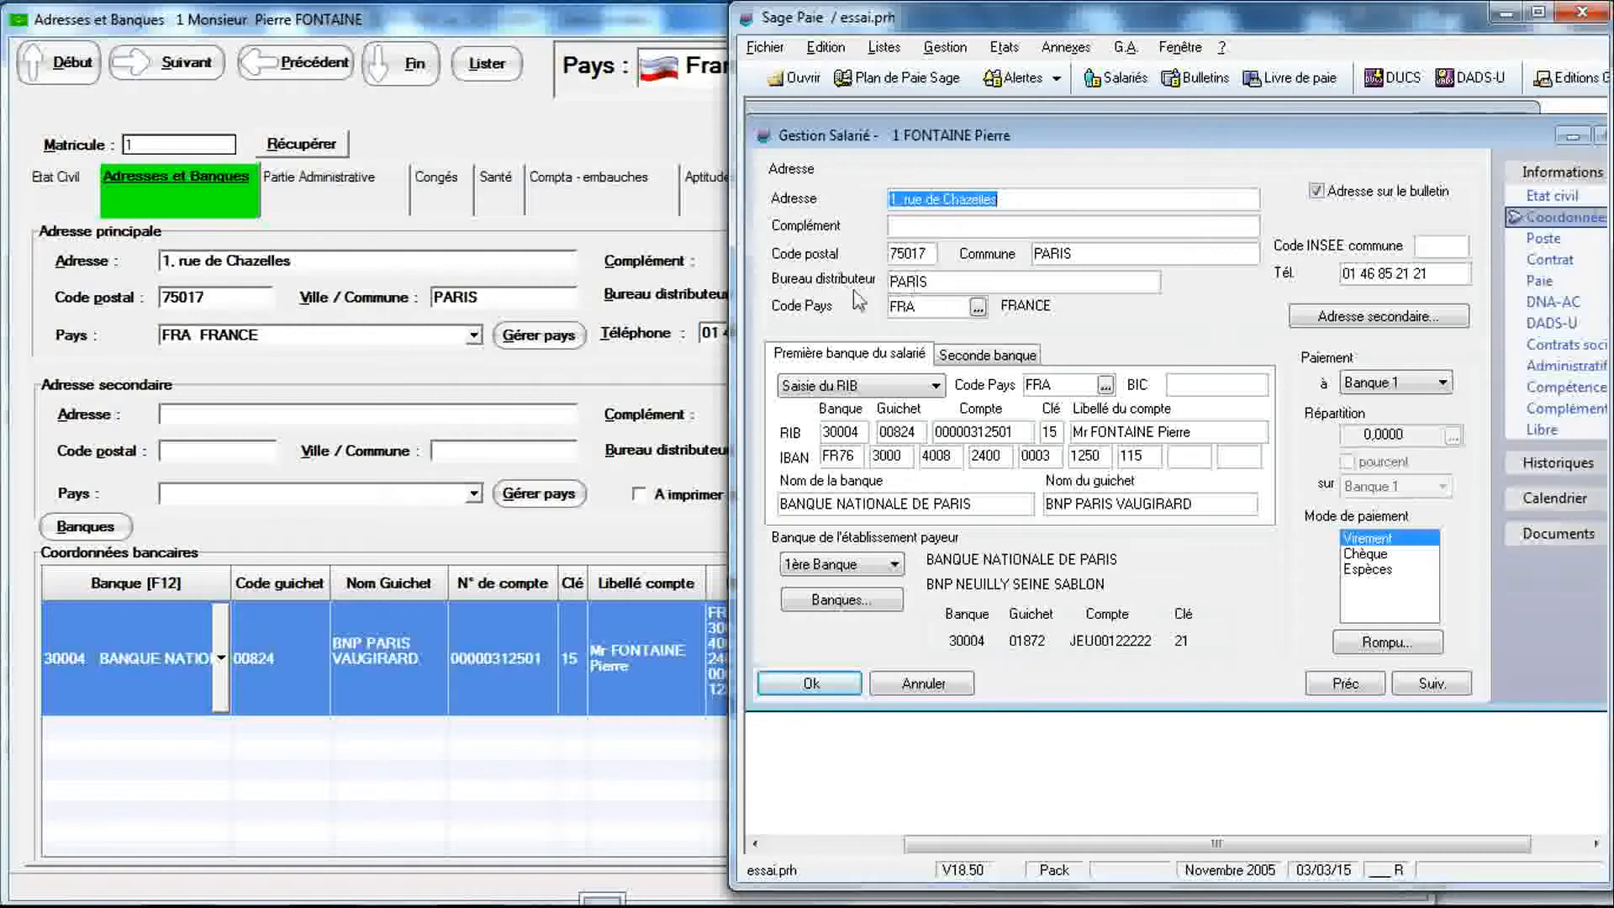
left_click(649, 313)
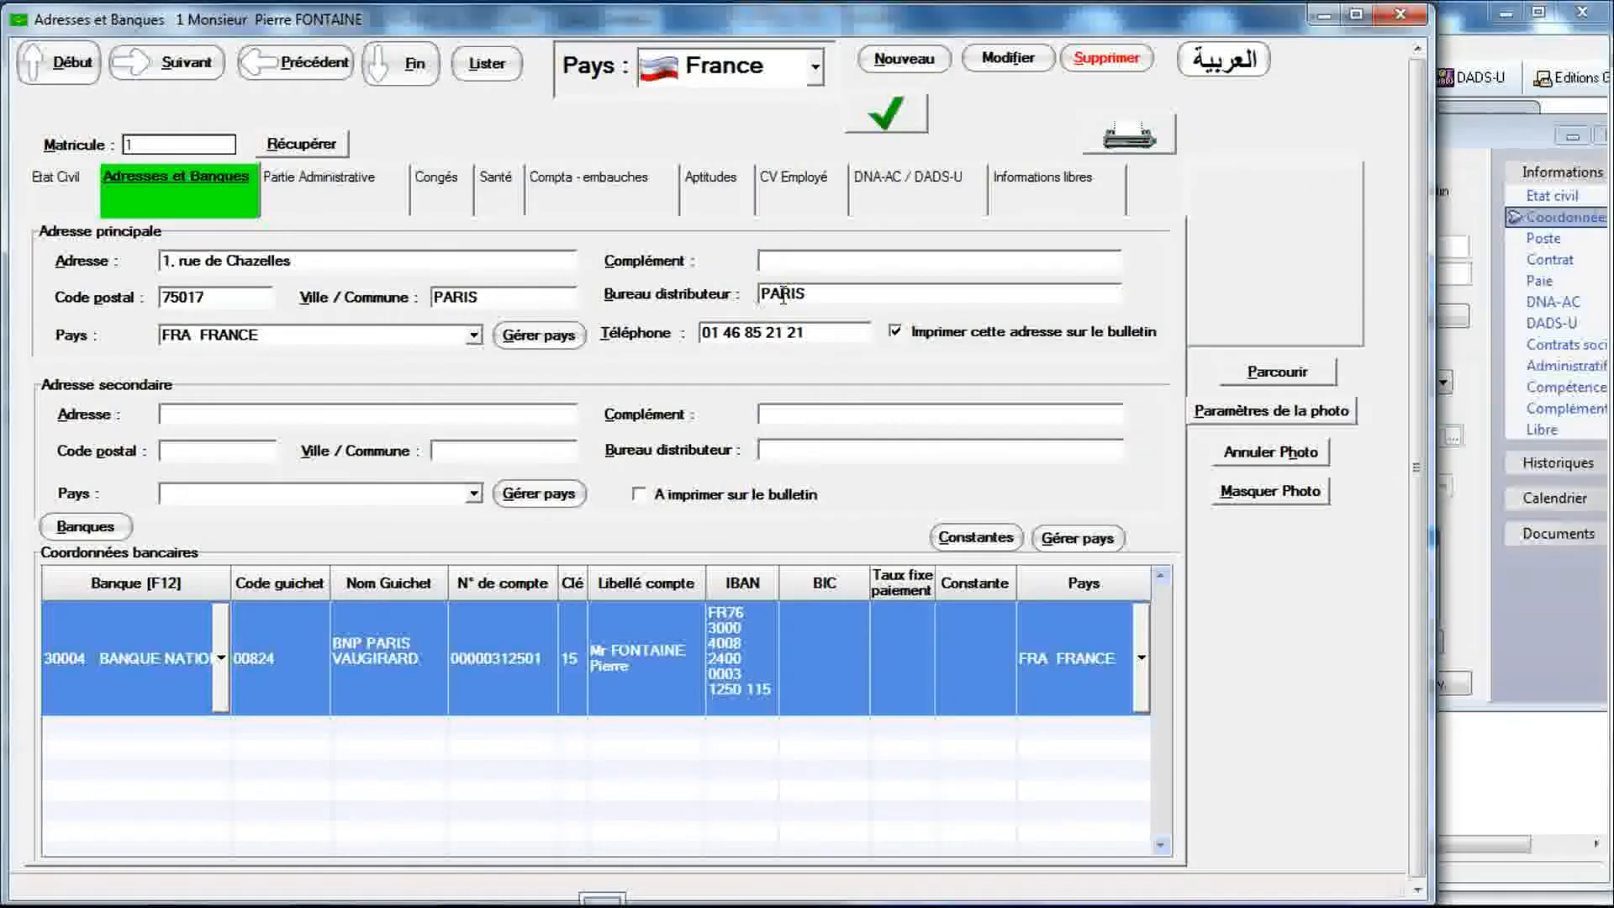
left_click(1476, 361)
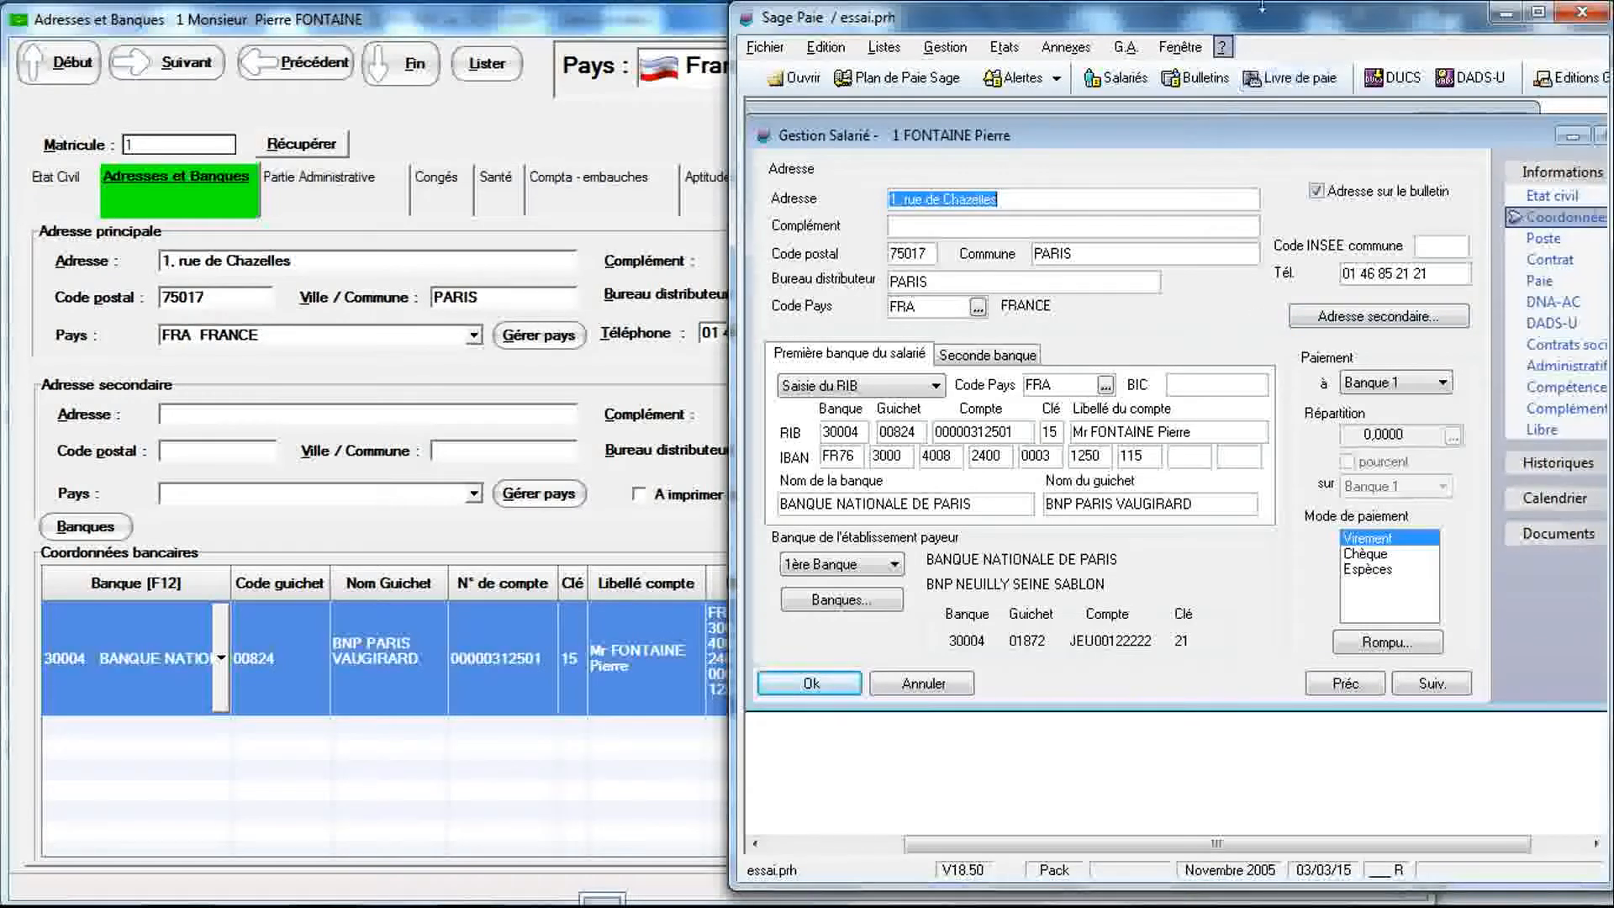
Step: Shift the Sage Paie window aside and compare the telephone and the address-on-payslip option in both programs
left_click_drag(1264, 23, 1368, 26)
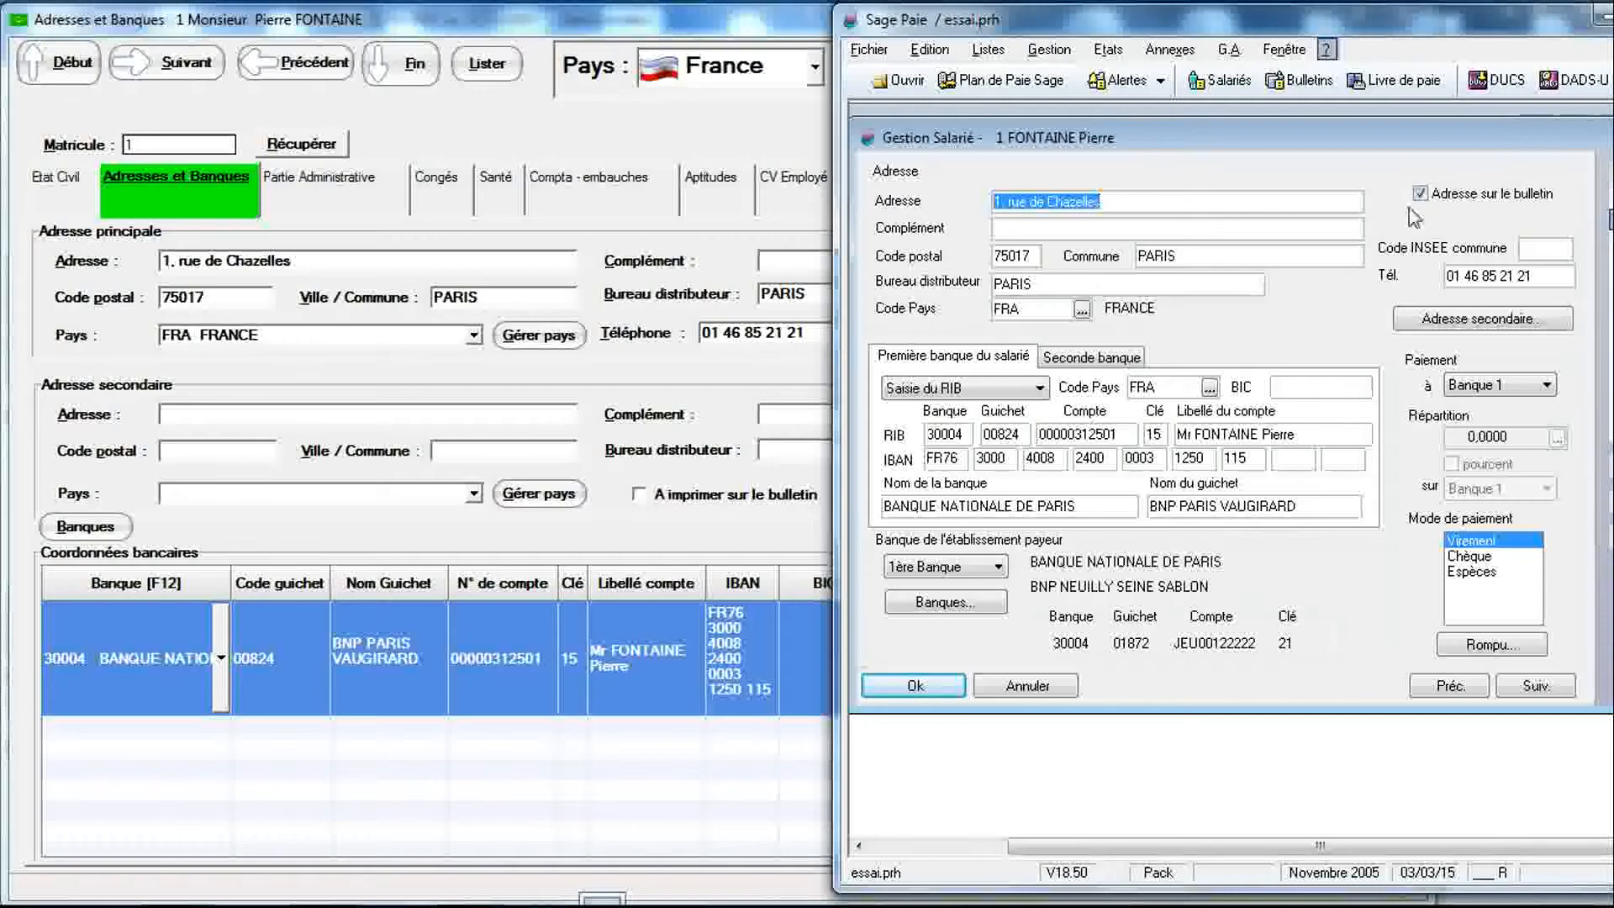
left_click(643, 372)
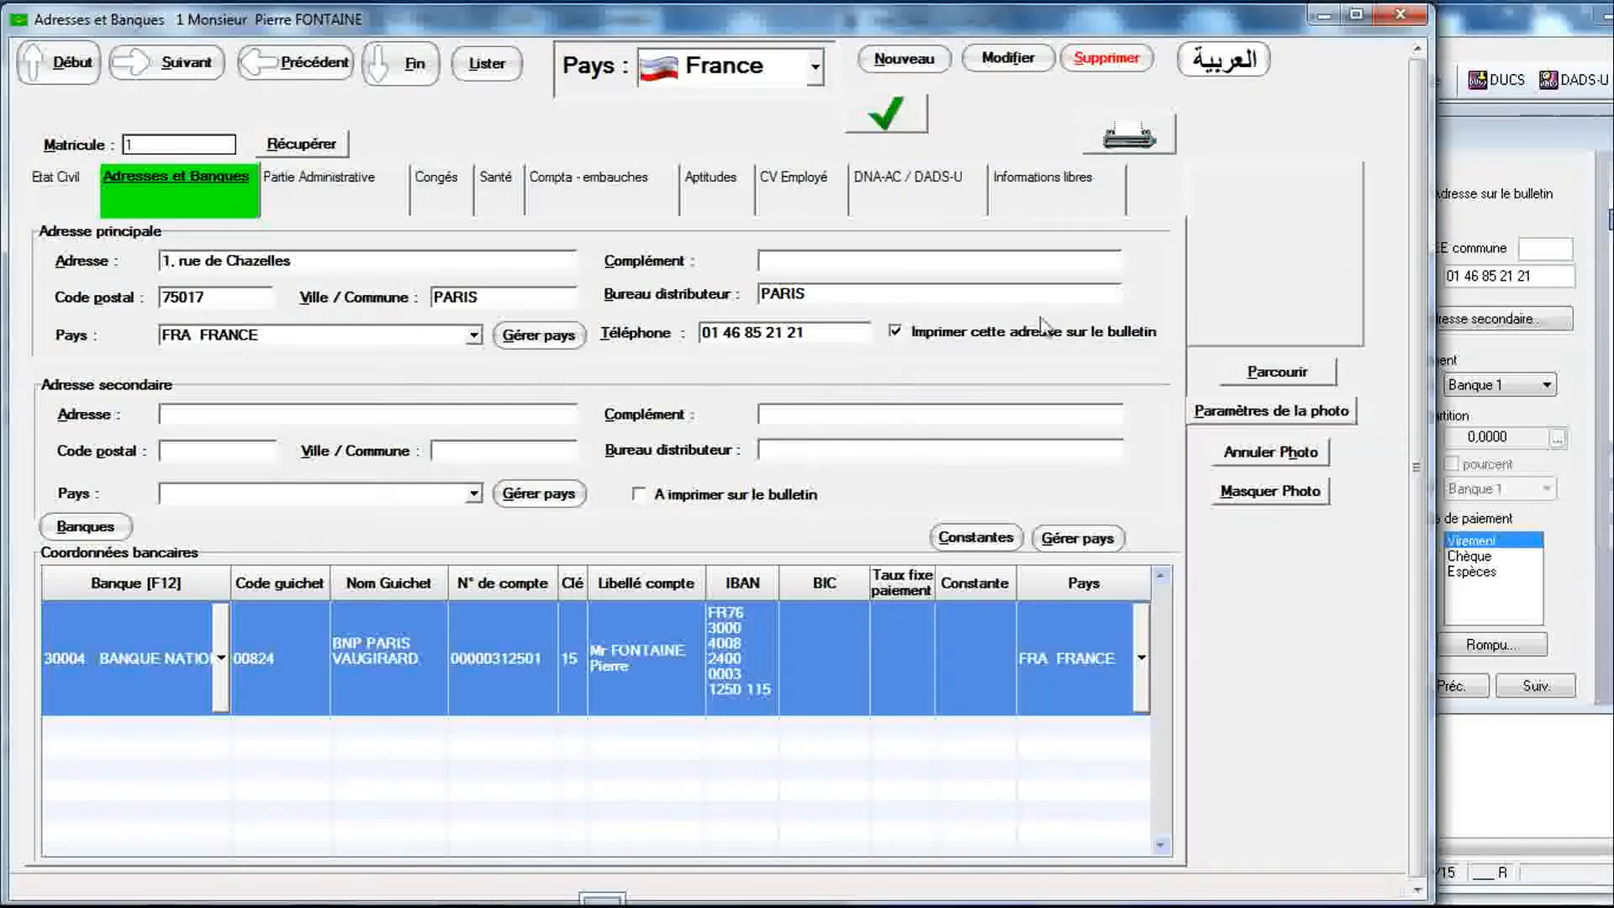
left_click(1483, 234)
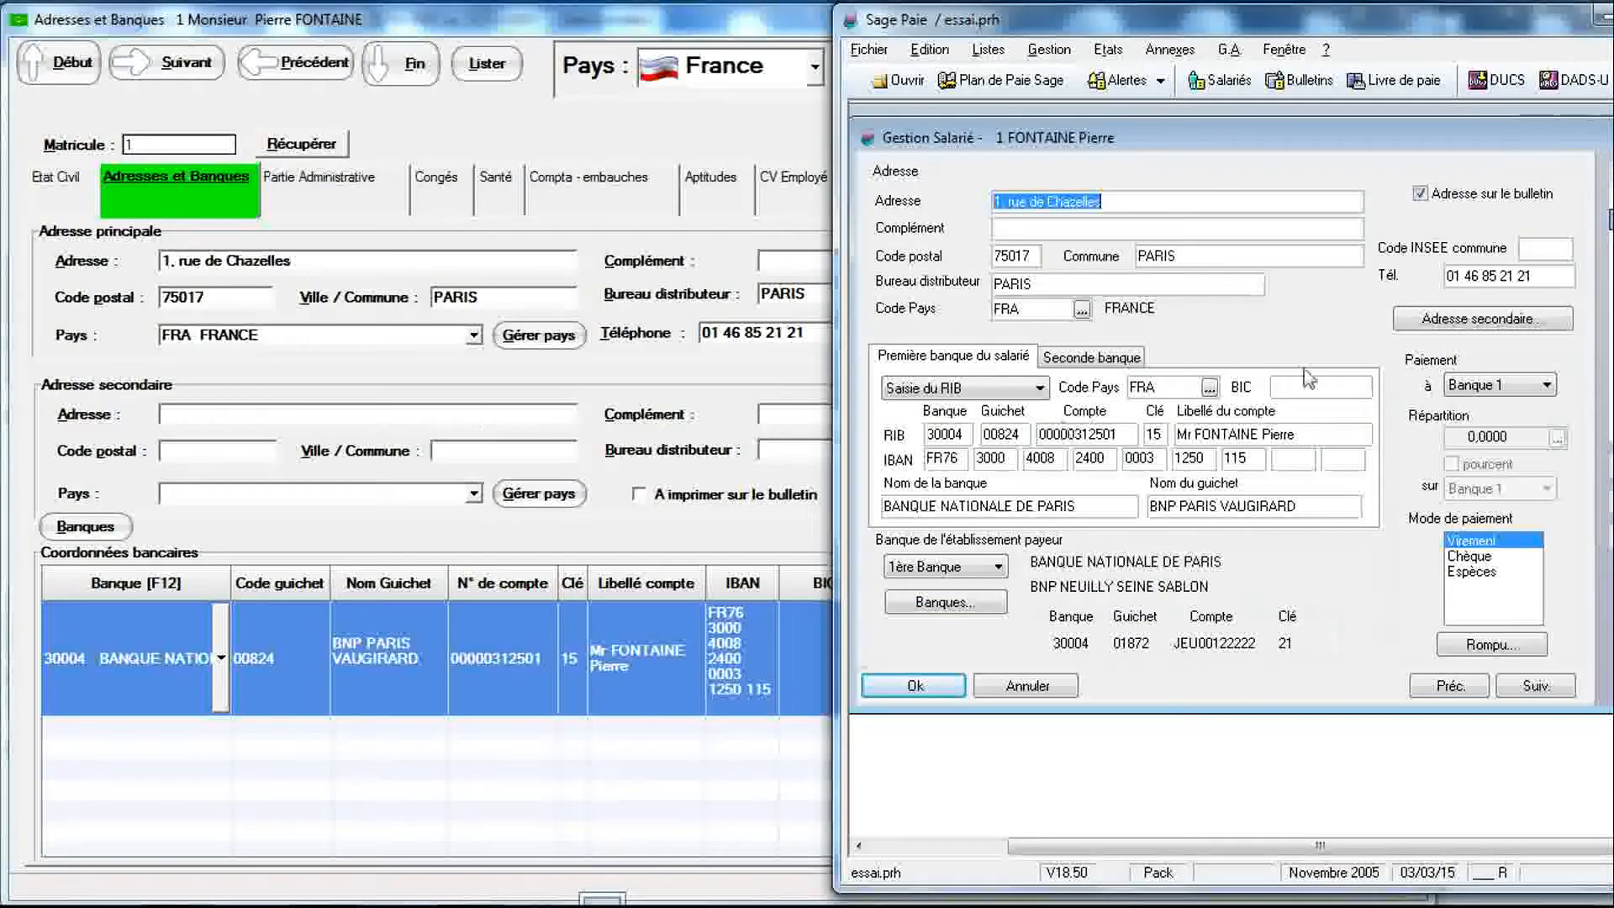
Step: View and close the secondary address in Sage Paie, and compare it with the Adresse secondaire fields in RIMINTEG
left_click(1419, 323)
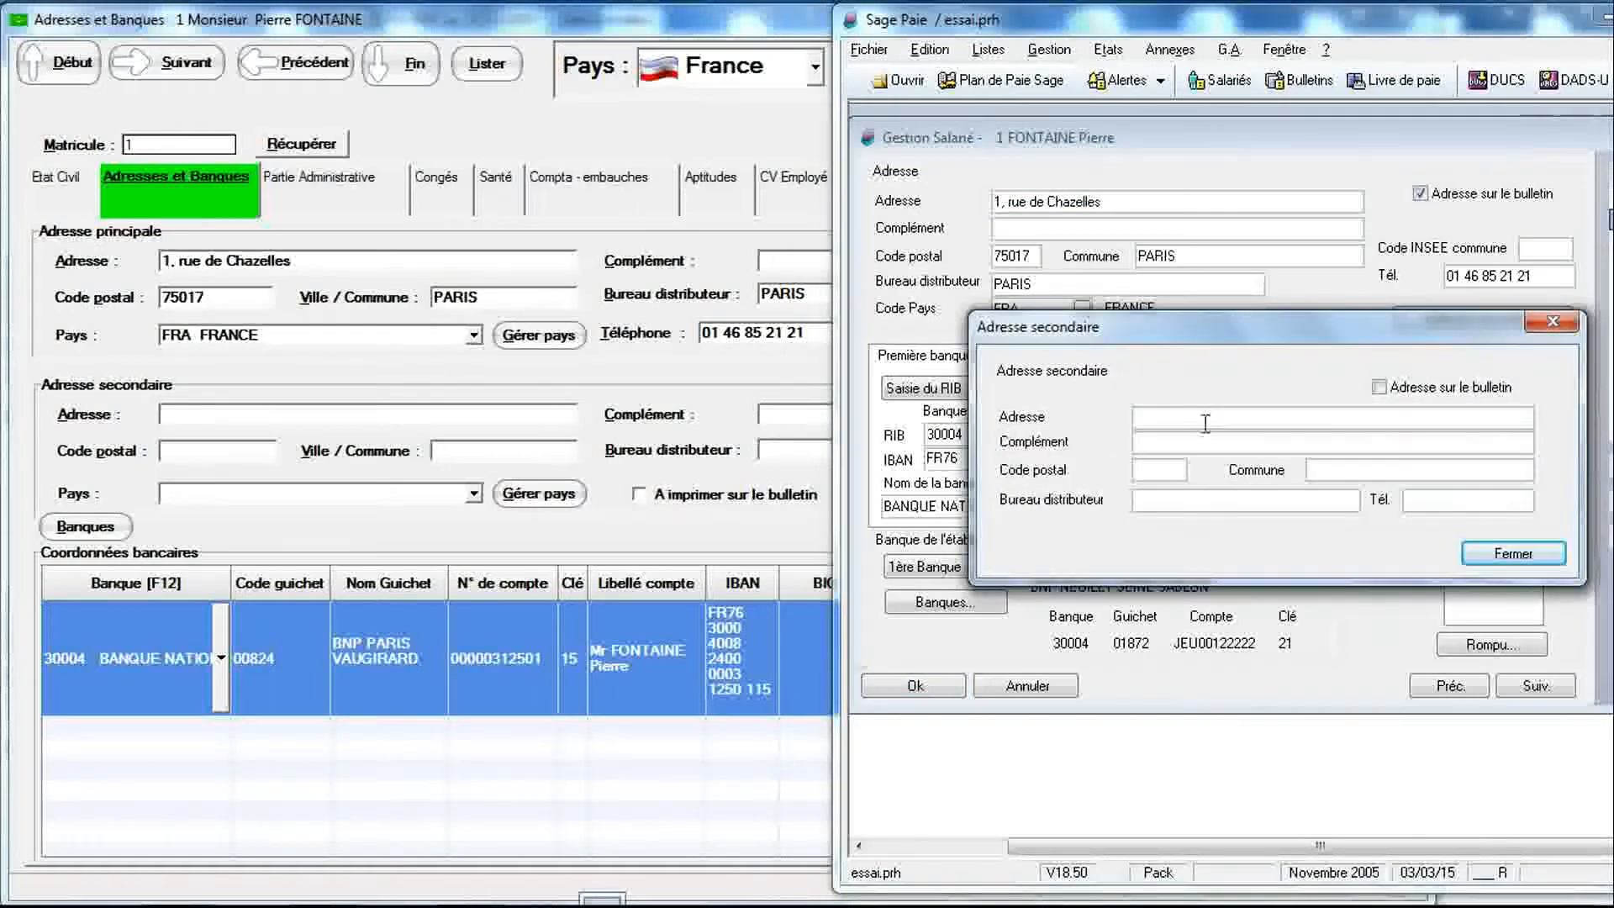
left_click(1290, 155)
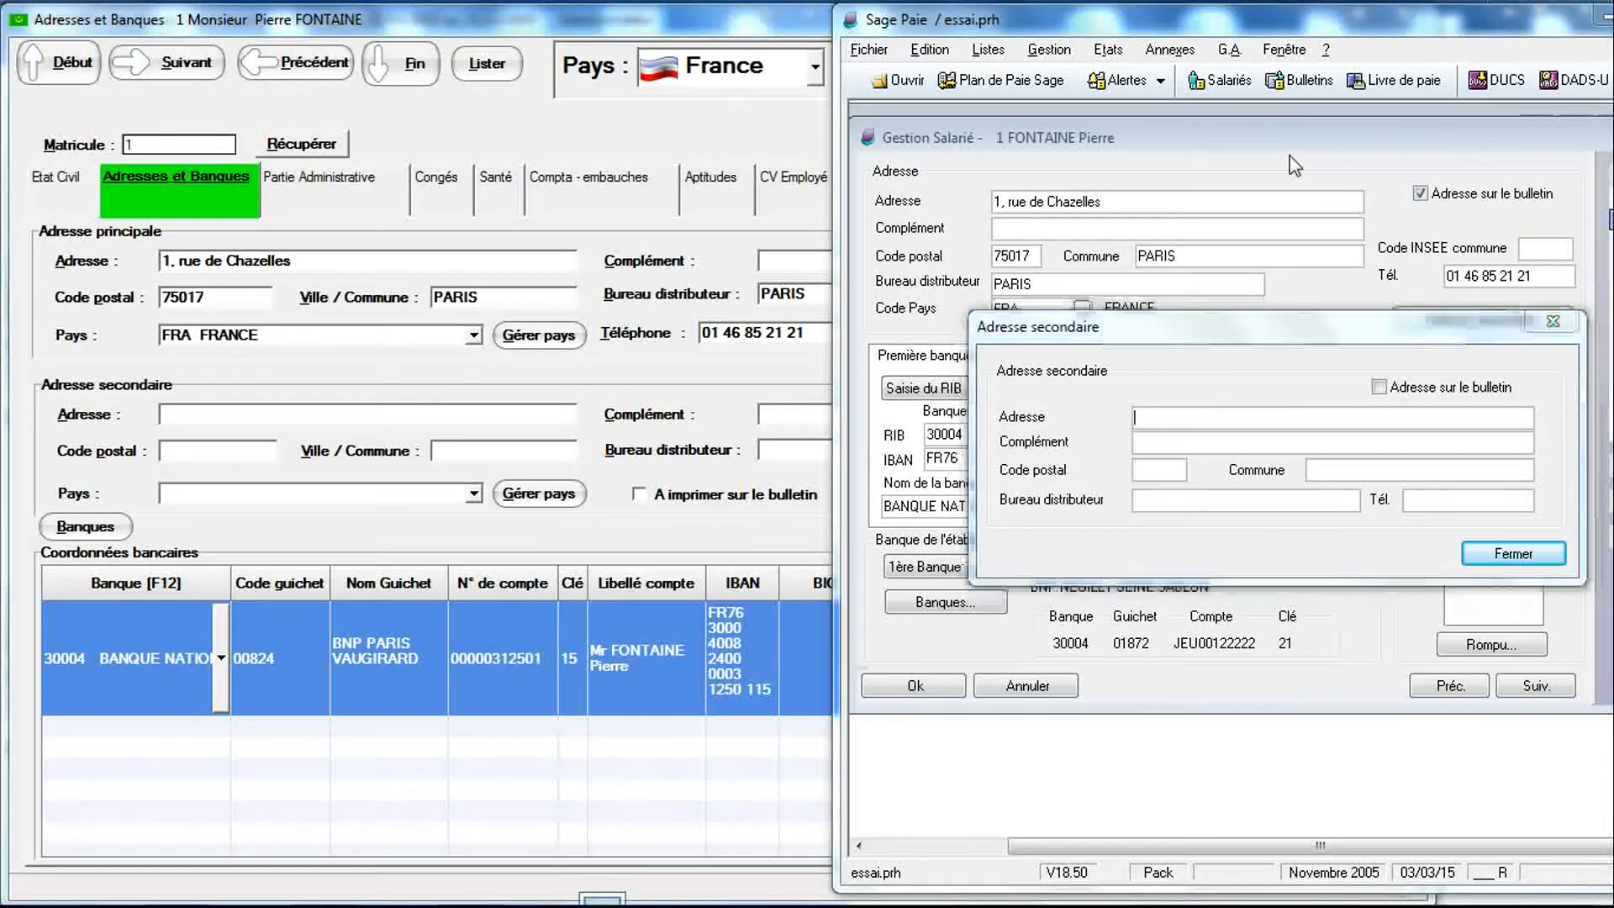
left_click(1551, 324)
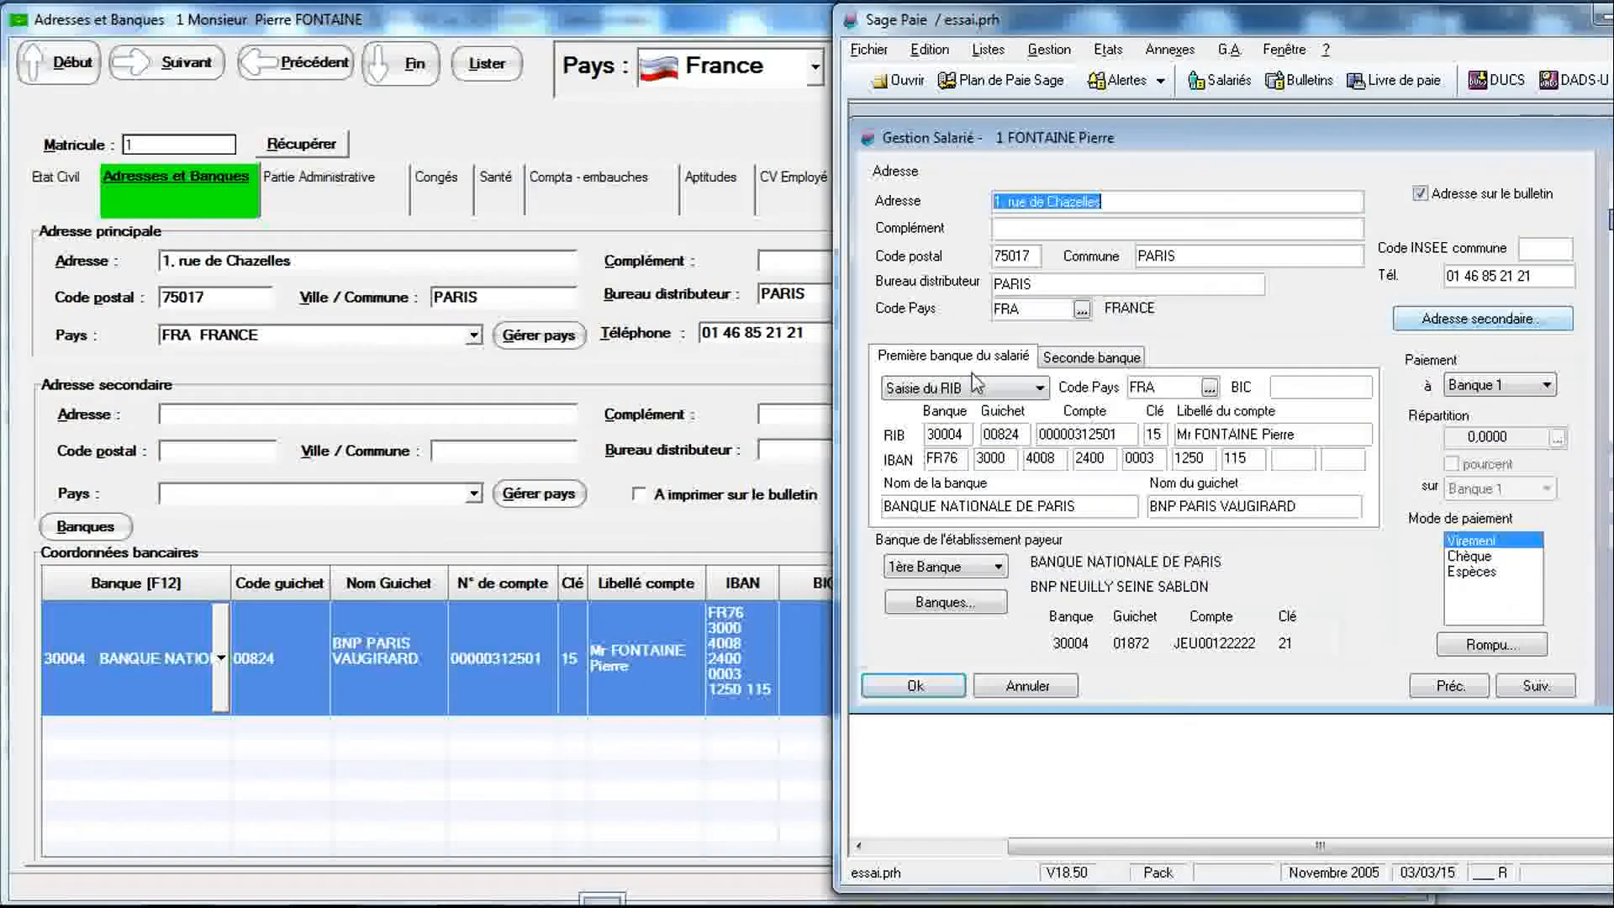
left_click(405, 376)
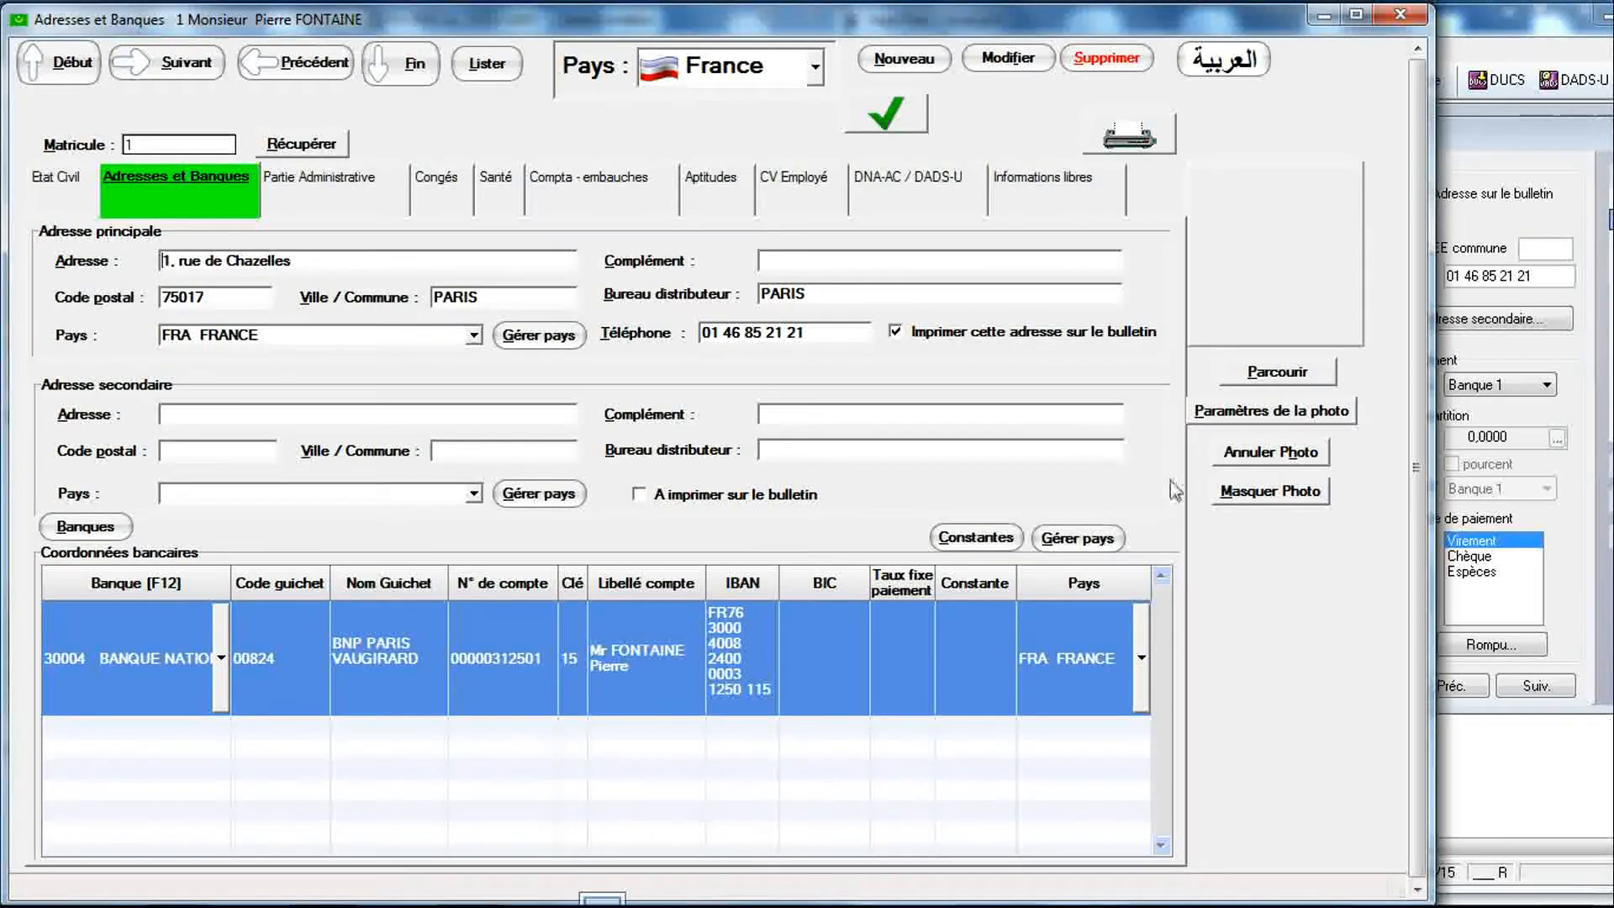
left_click(1501, 360)
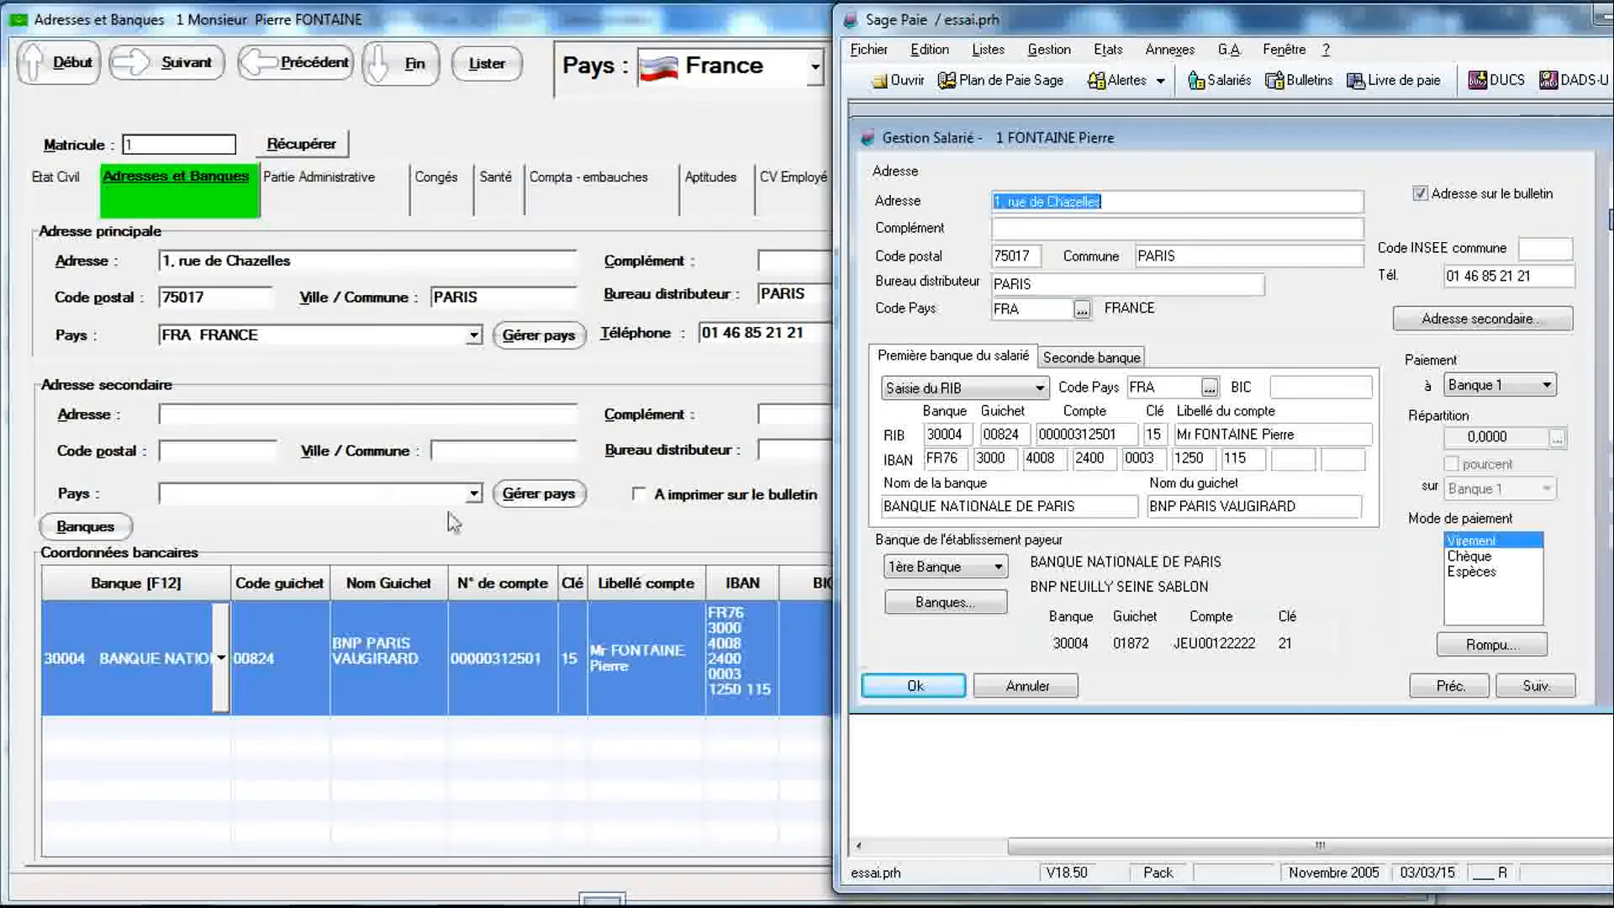
left_click(344, 541)
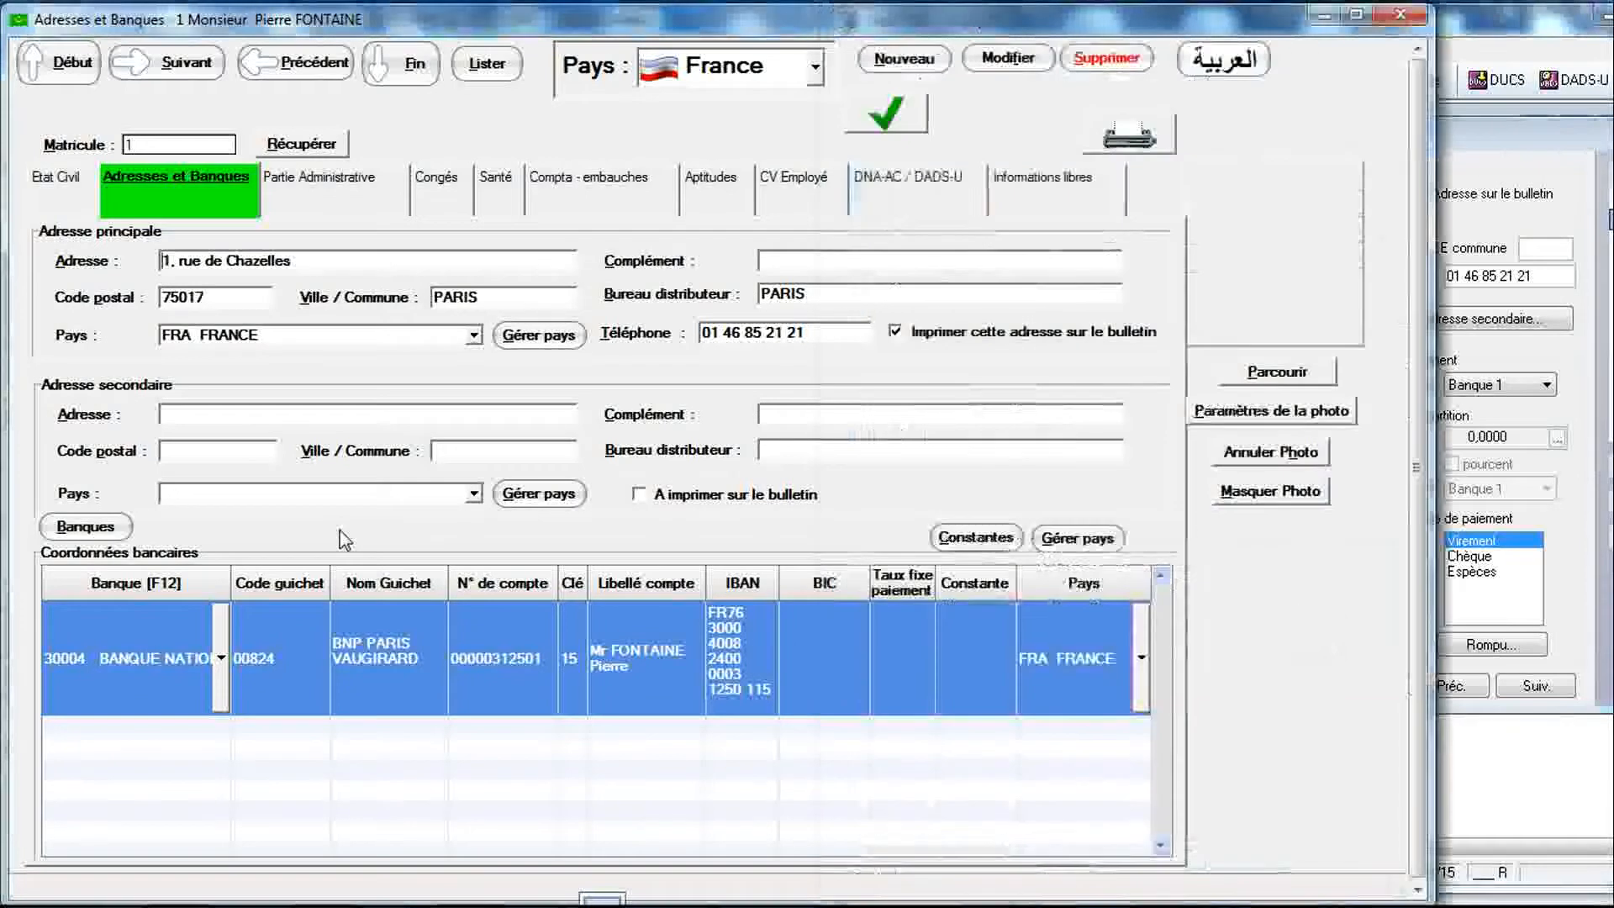
Step: Start a second row in the Coordonnées bancaires table, view the available banks, and leave the row without choosing one
left_click(151, 728)
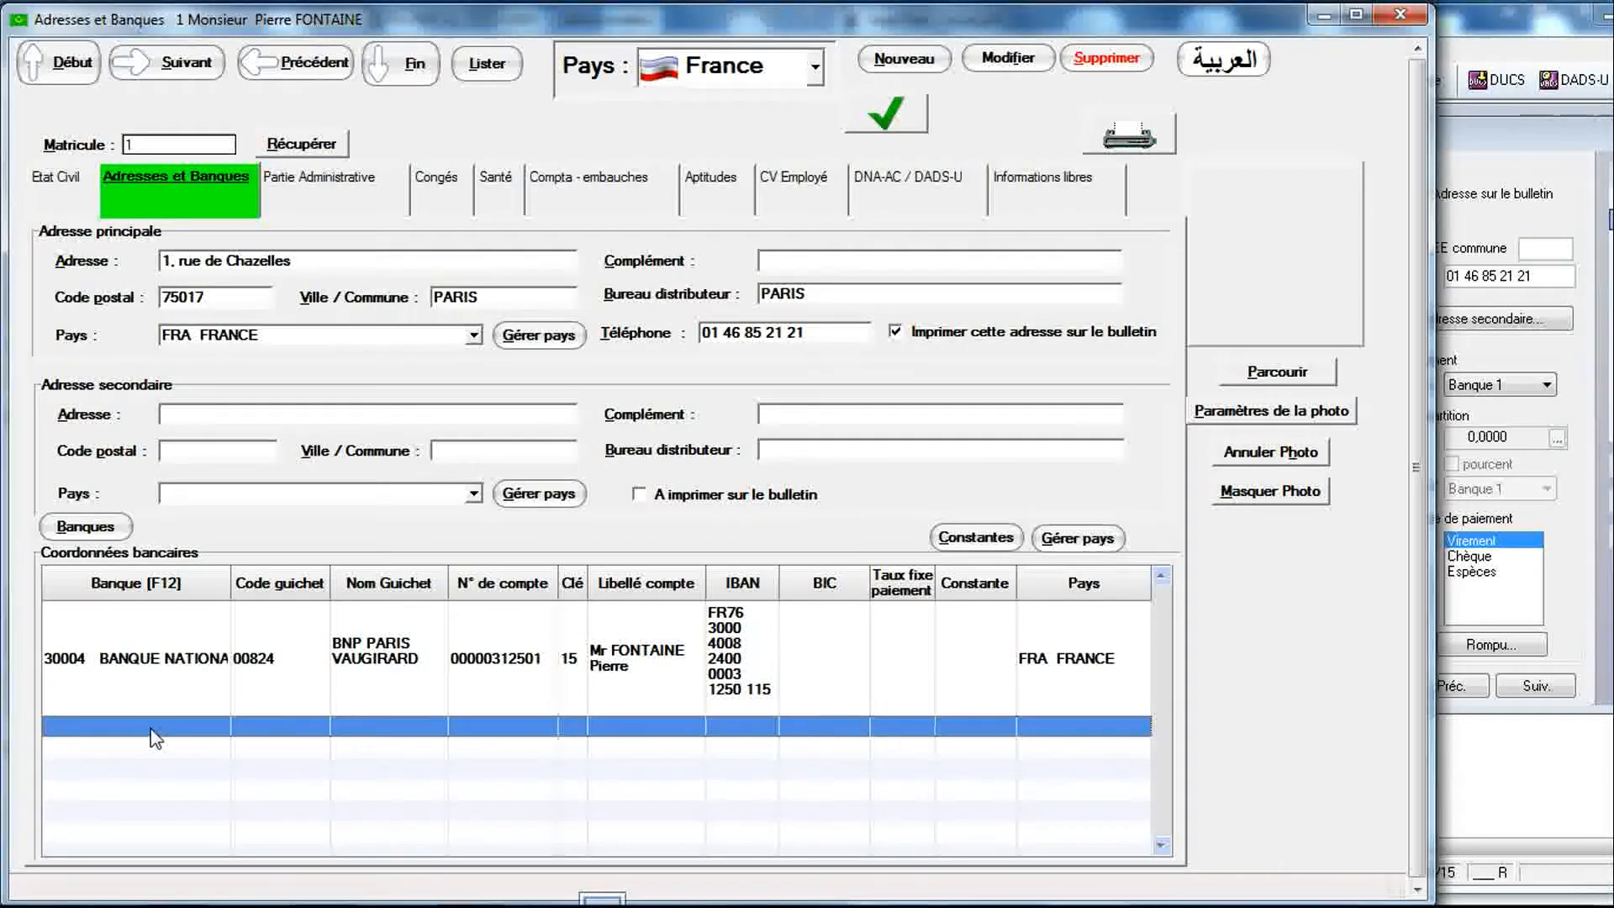
left_click(194, 728)
left_click(221, 727)
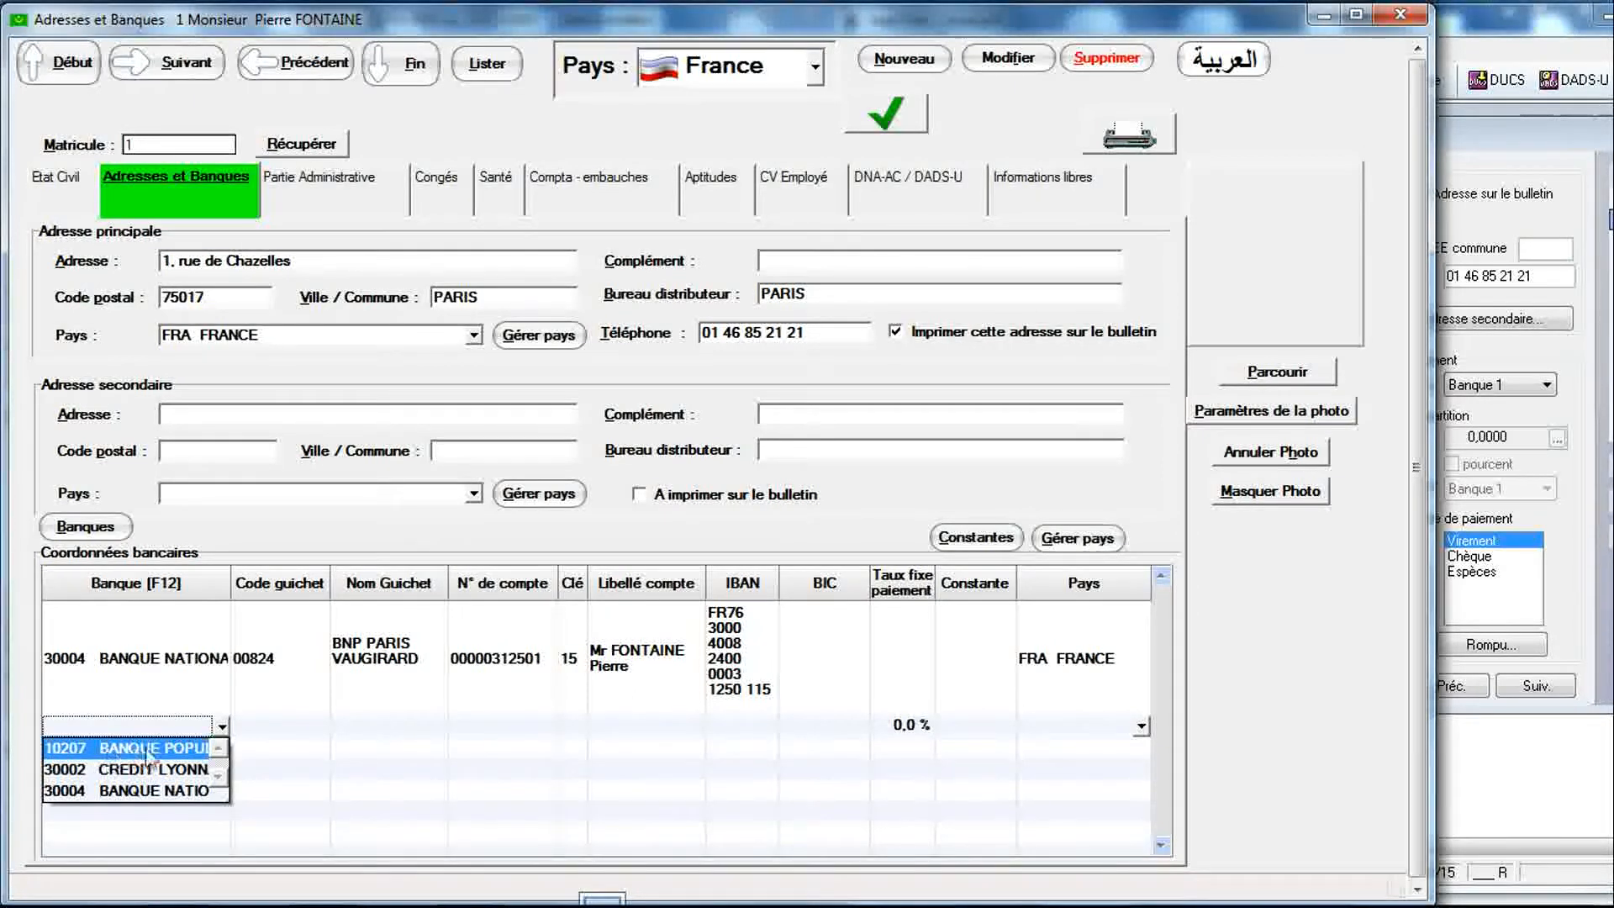
left_click(222, 727)
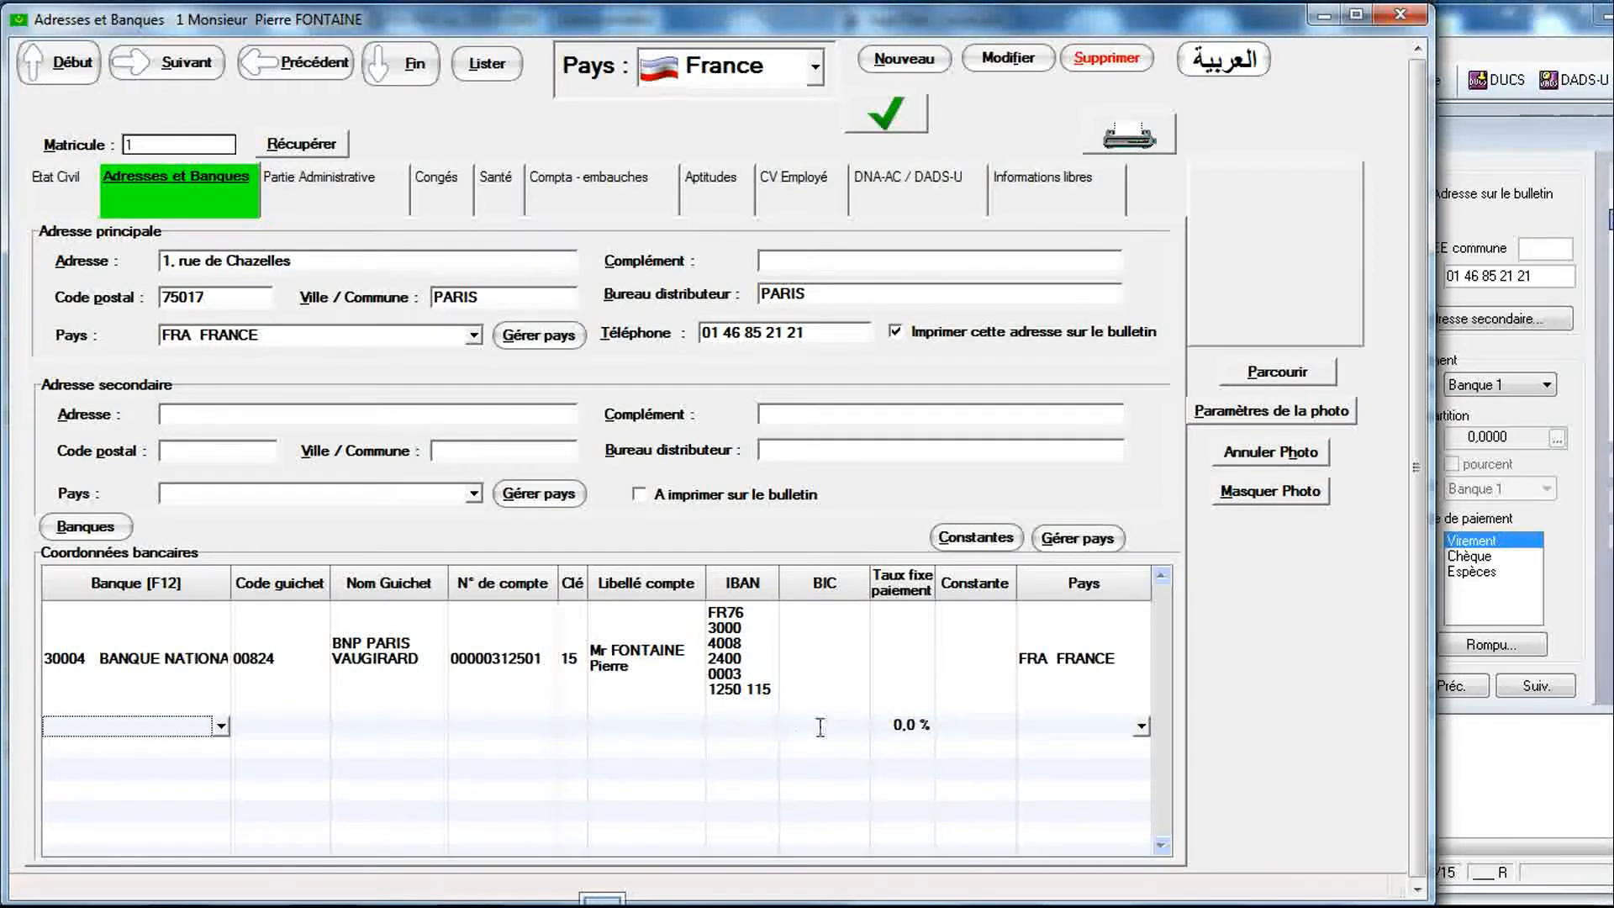
left_click(212, 745)
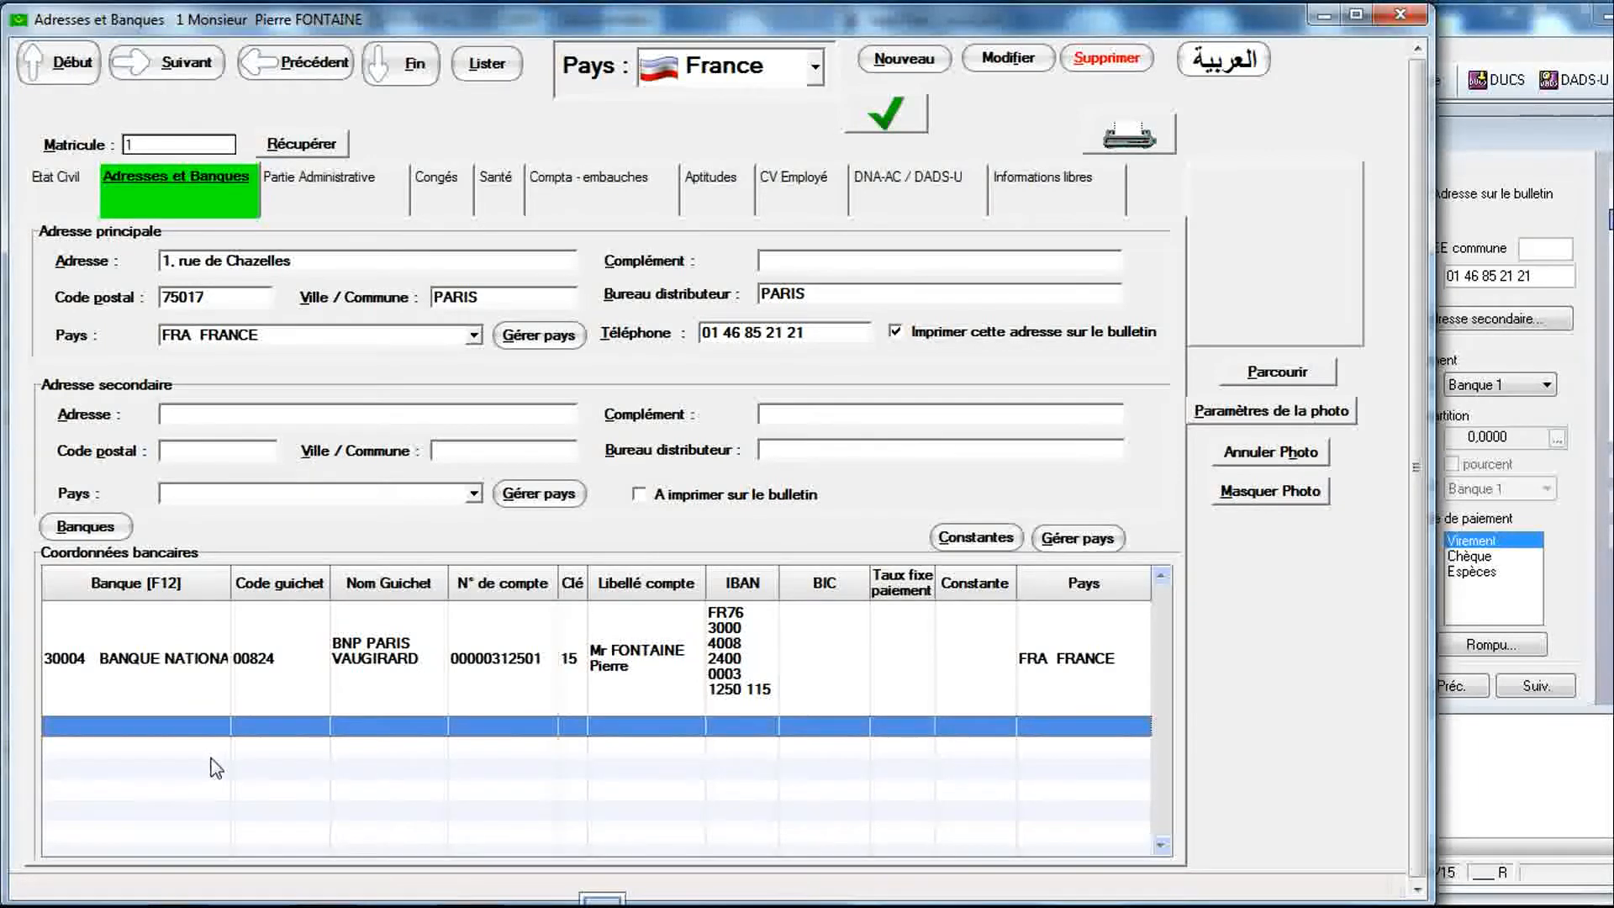
Step: Switch to Sage Paie, examine the employee's second and first bank details, and return to the bank table in RIMINTEG
left_click(1547, 418)
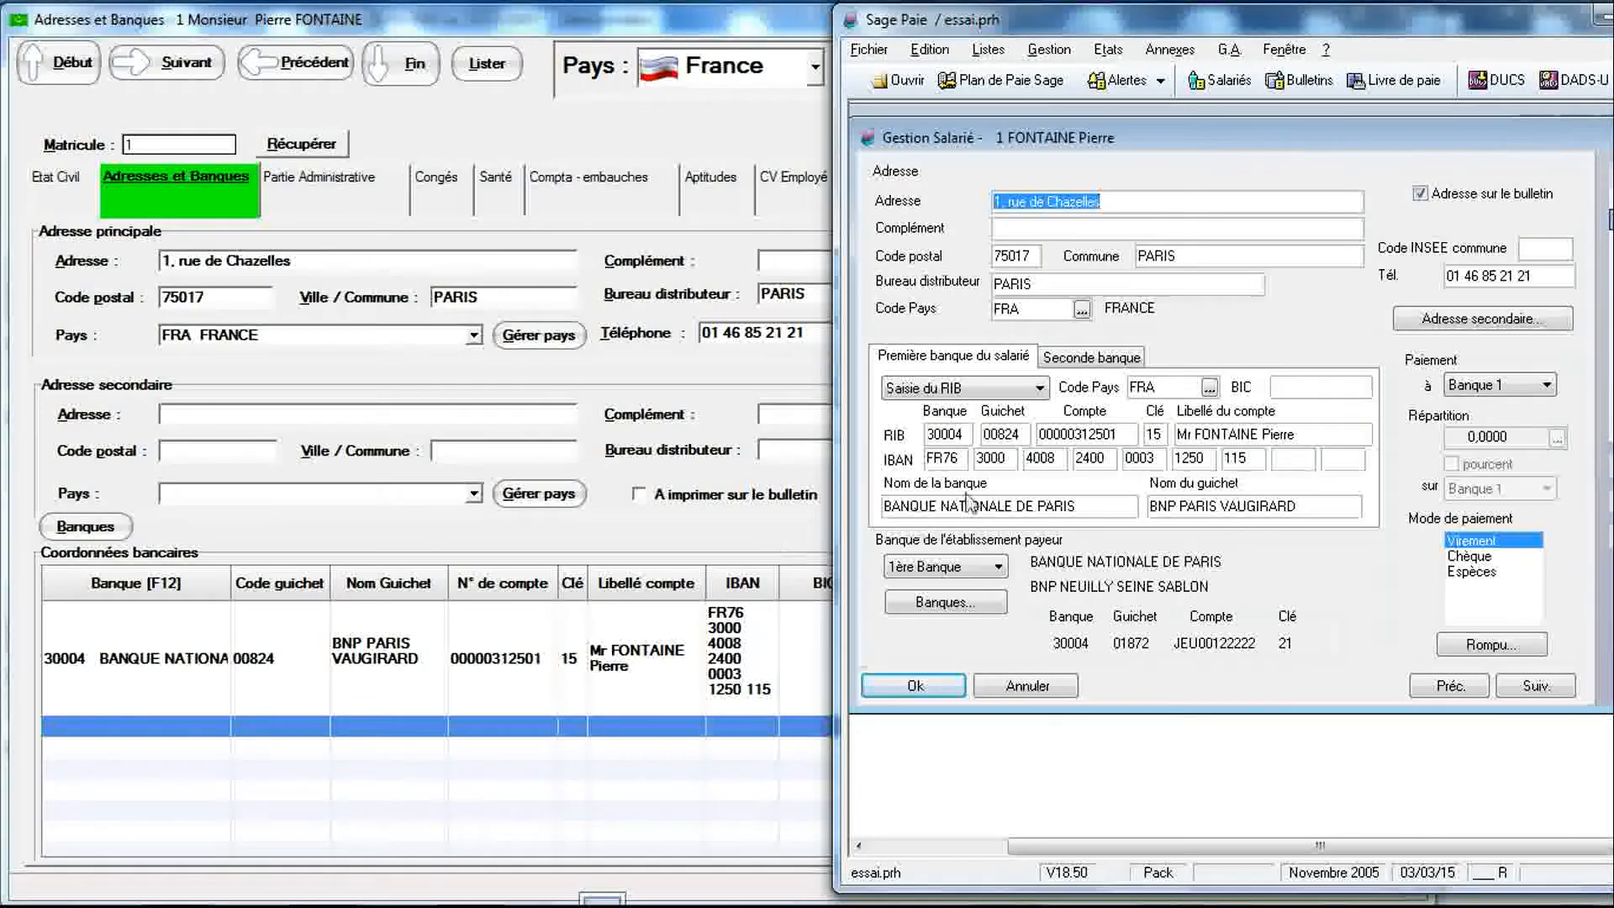
left_click(1073, 360)
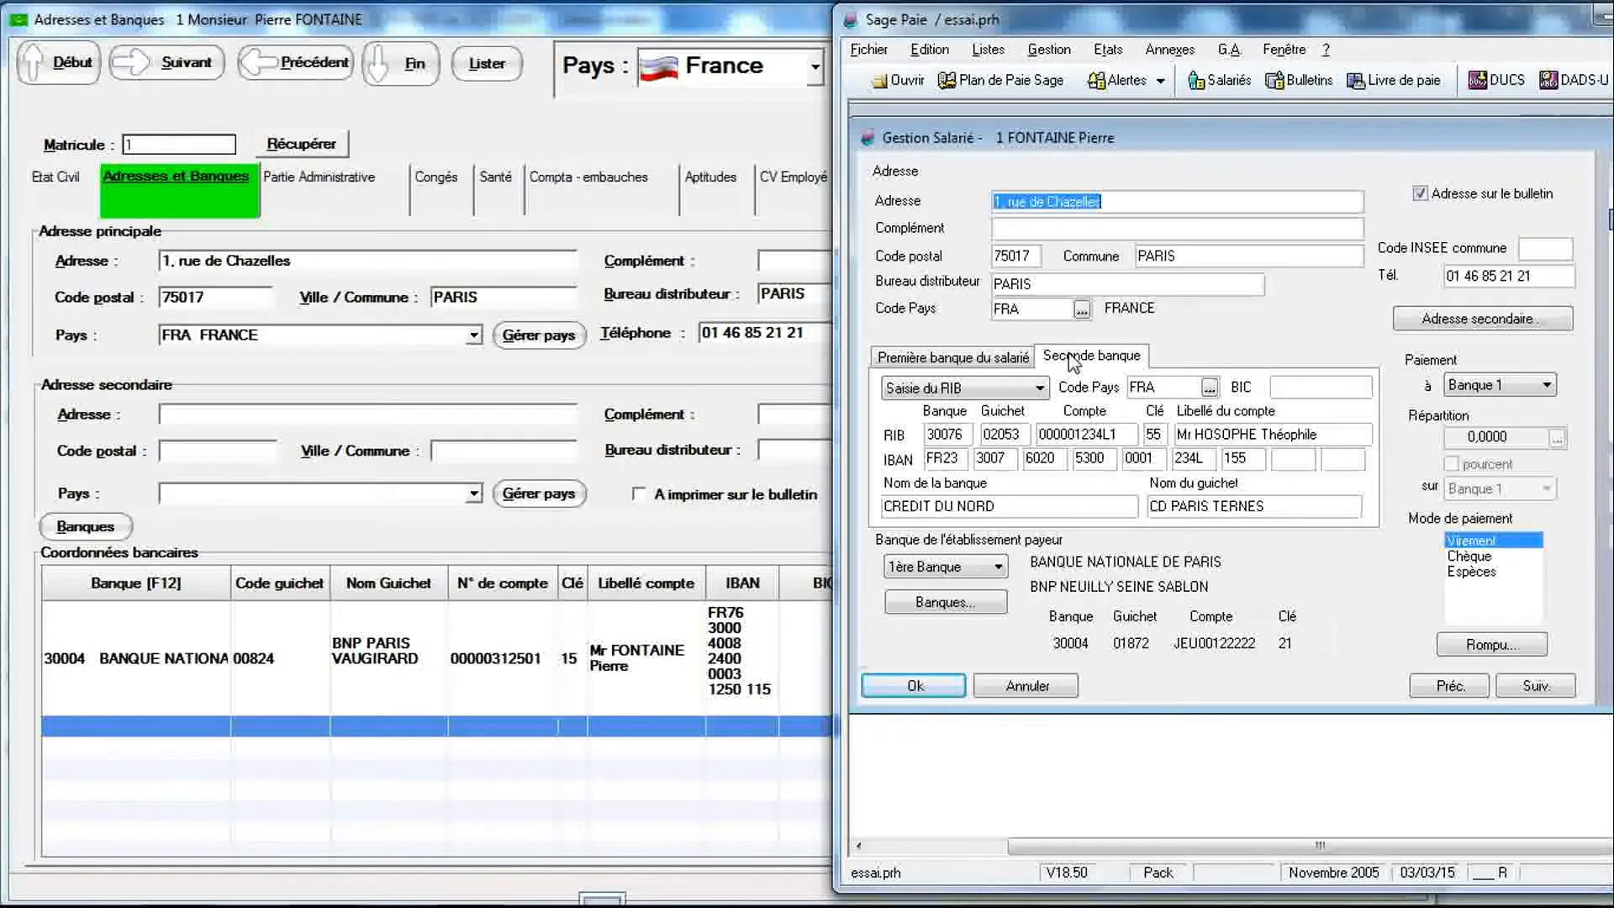
left_click(1011, 362)
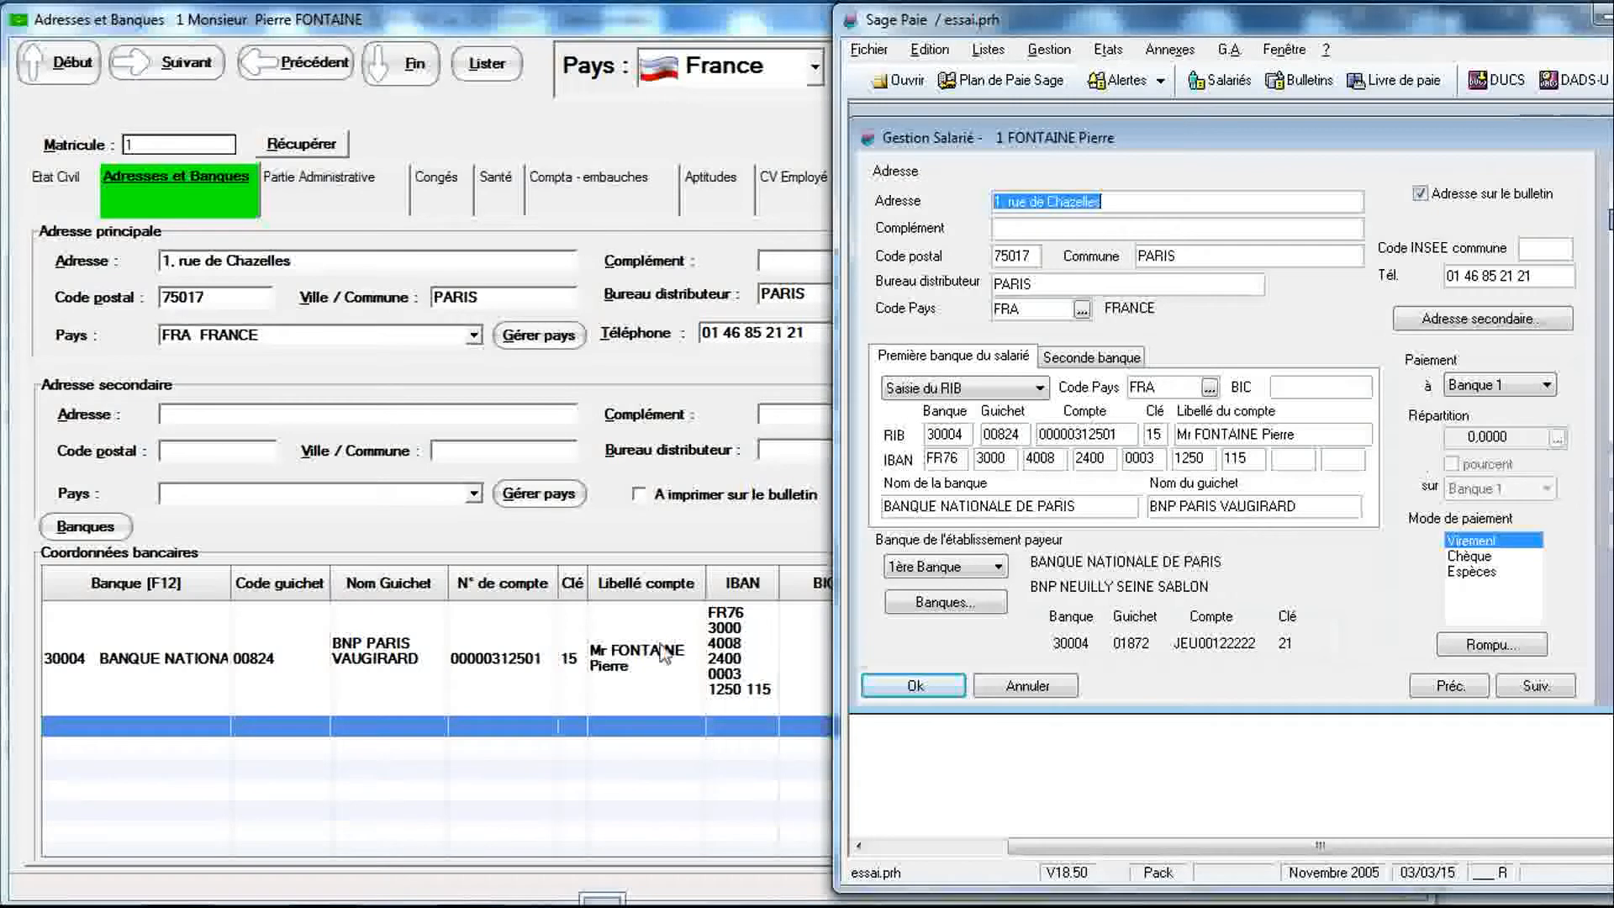
left_click(650, 728)
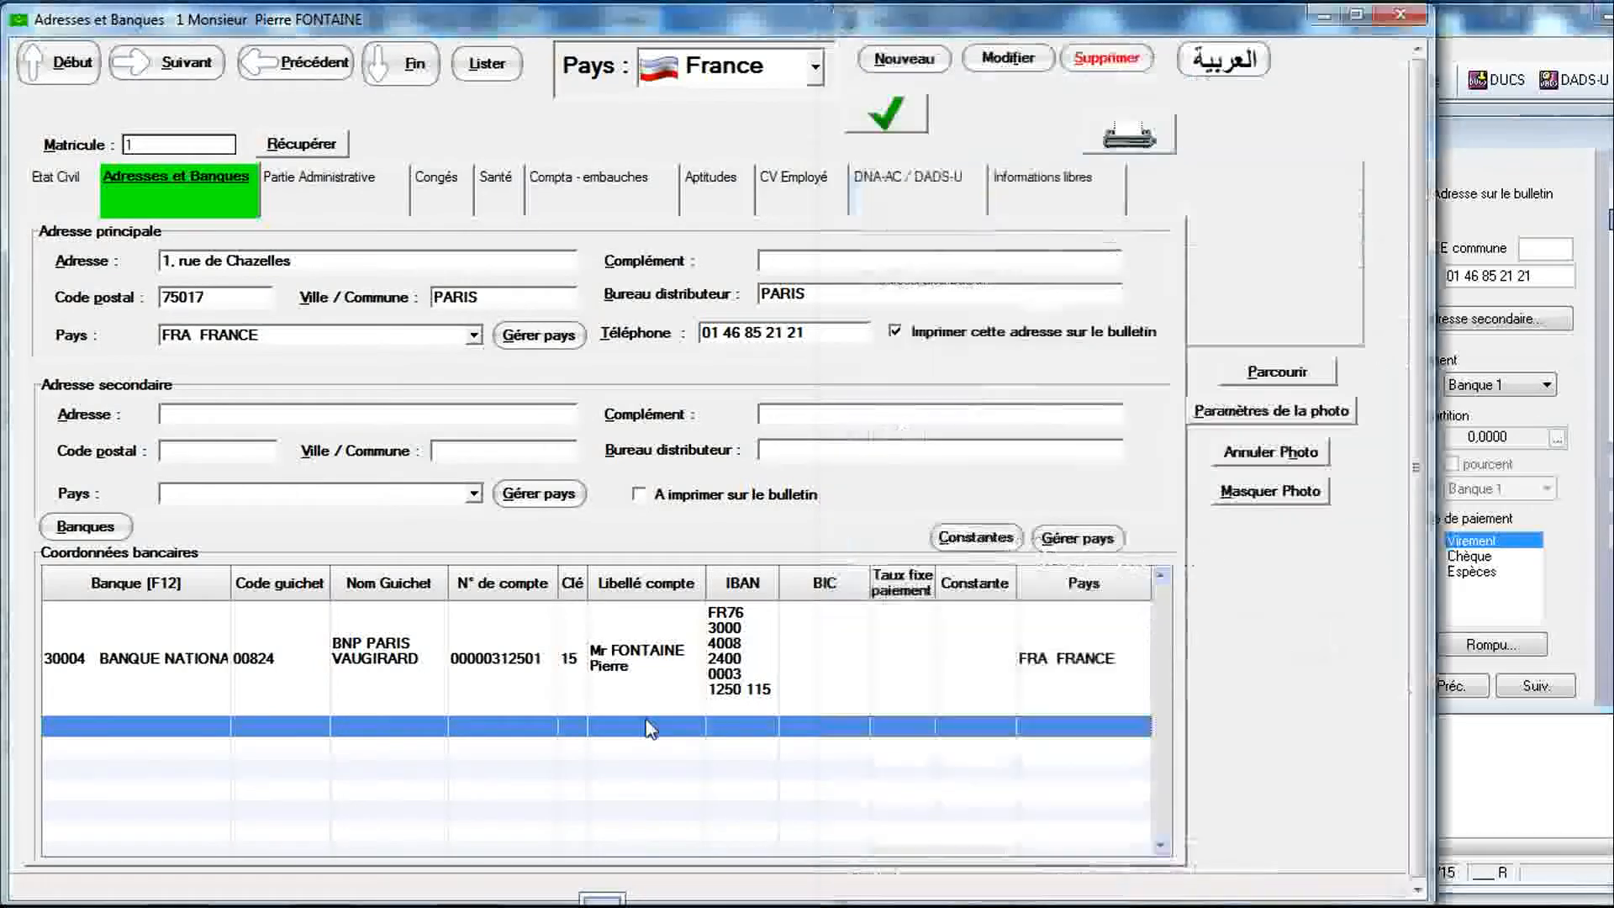
Step: Go through the existing bank row's fixed payment rate, the list of constants and the country choices without changing anything
left_click(890, 611)
left_click(892, 640)
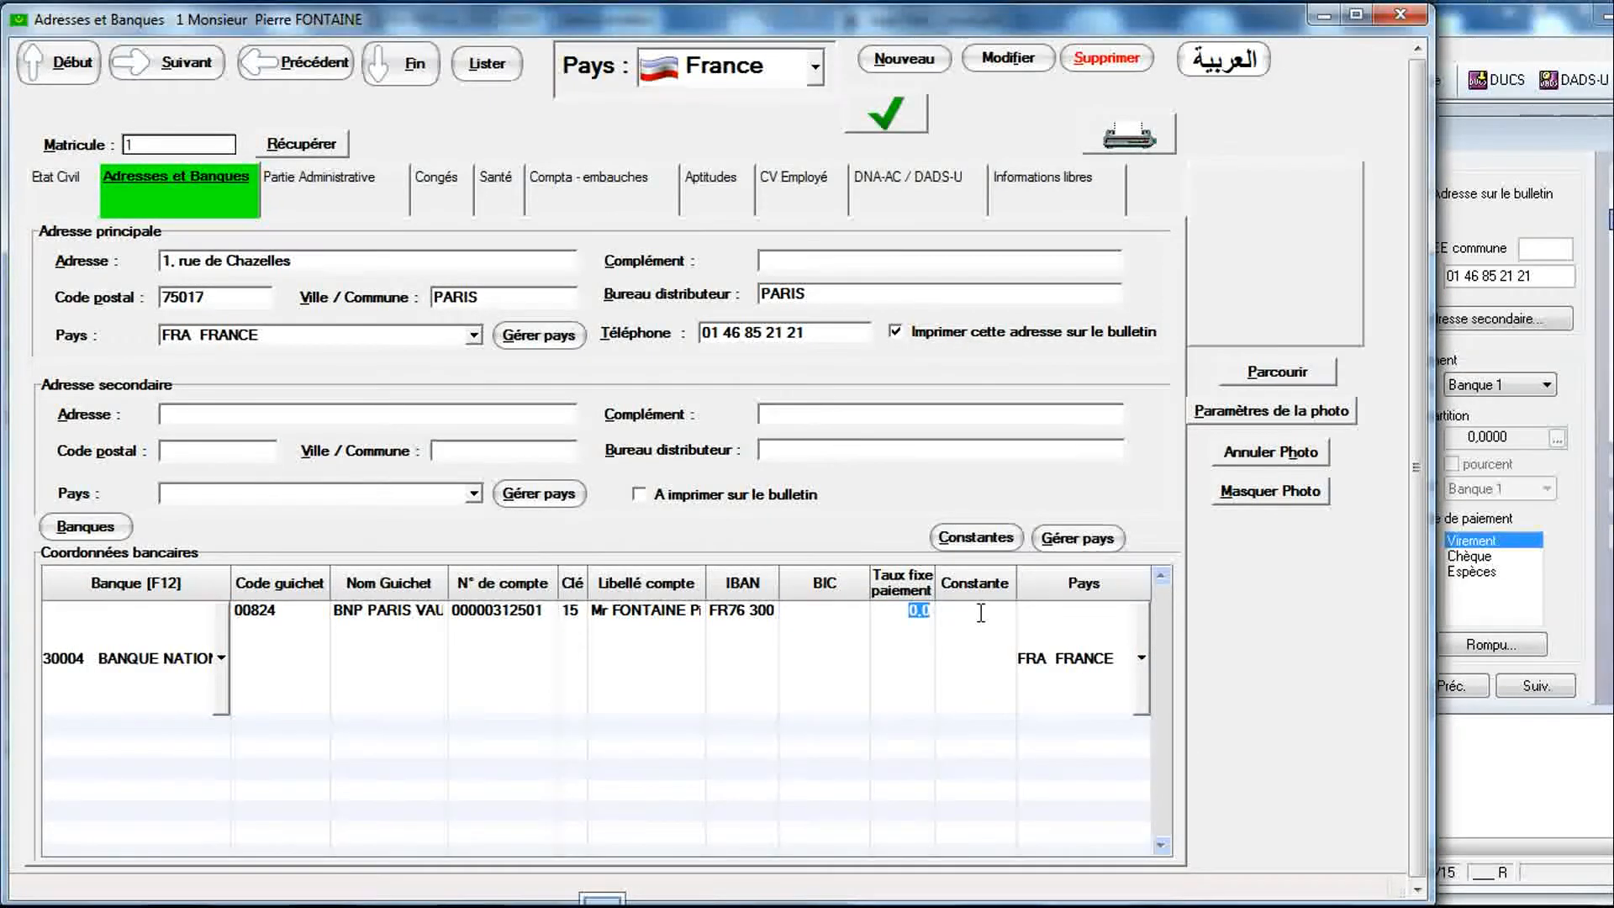
left_click(975, 538)
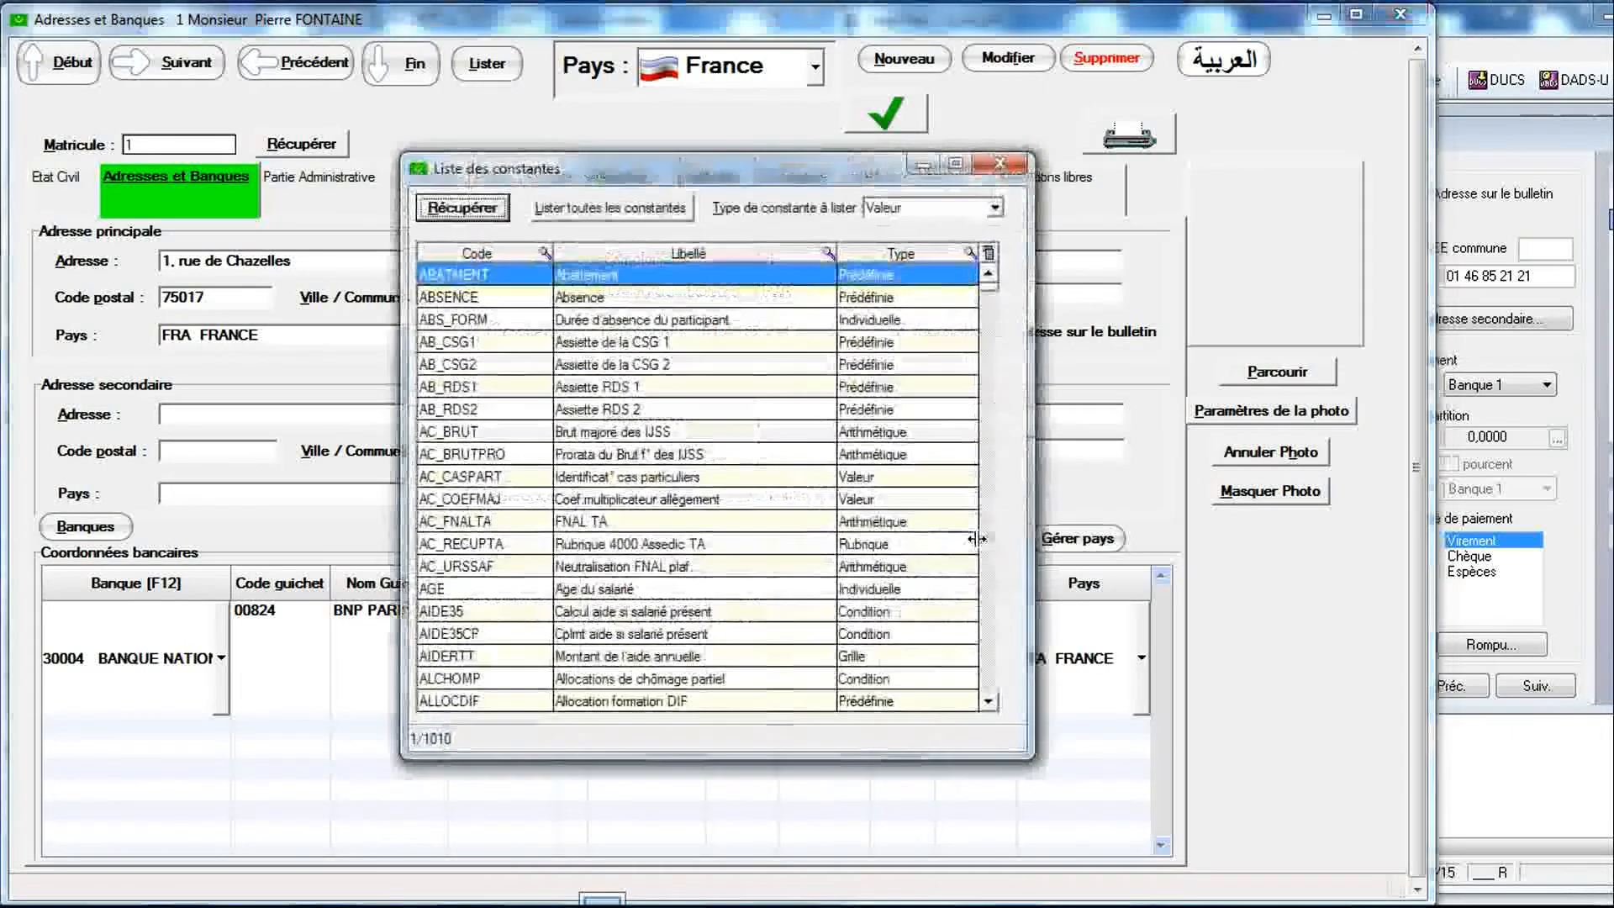
left_click(1000, 164)
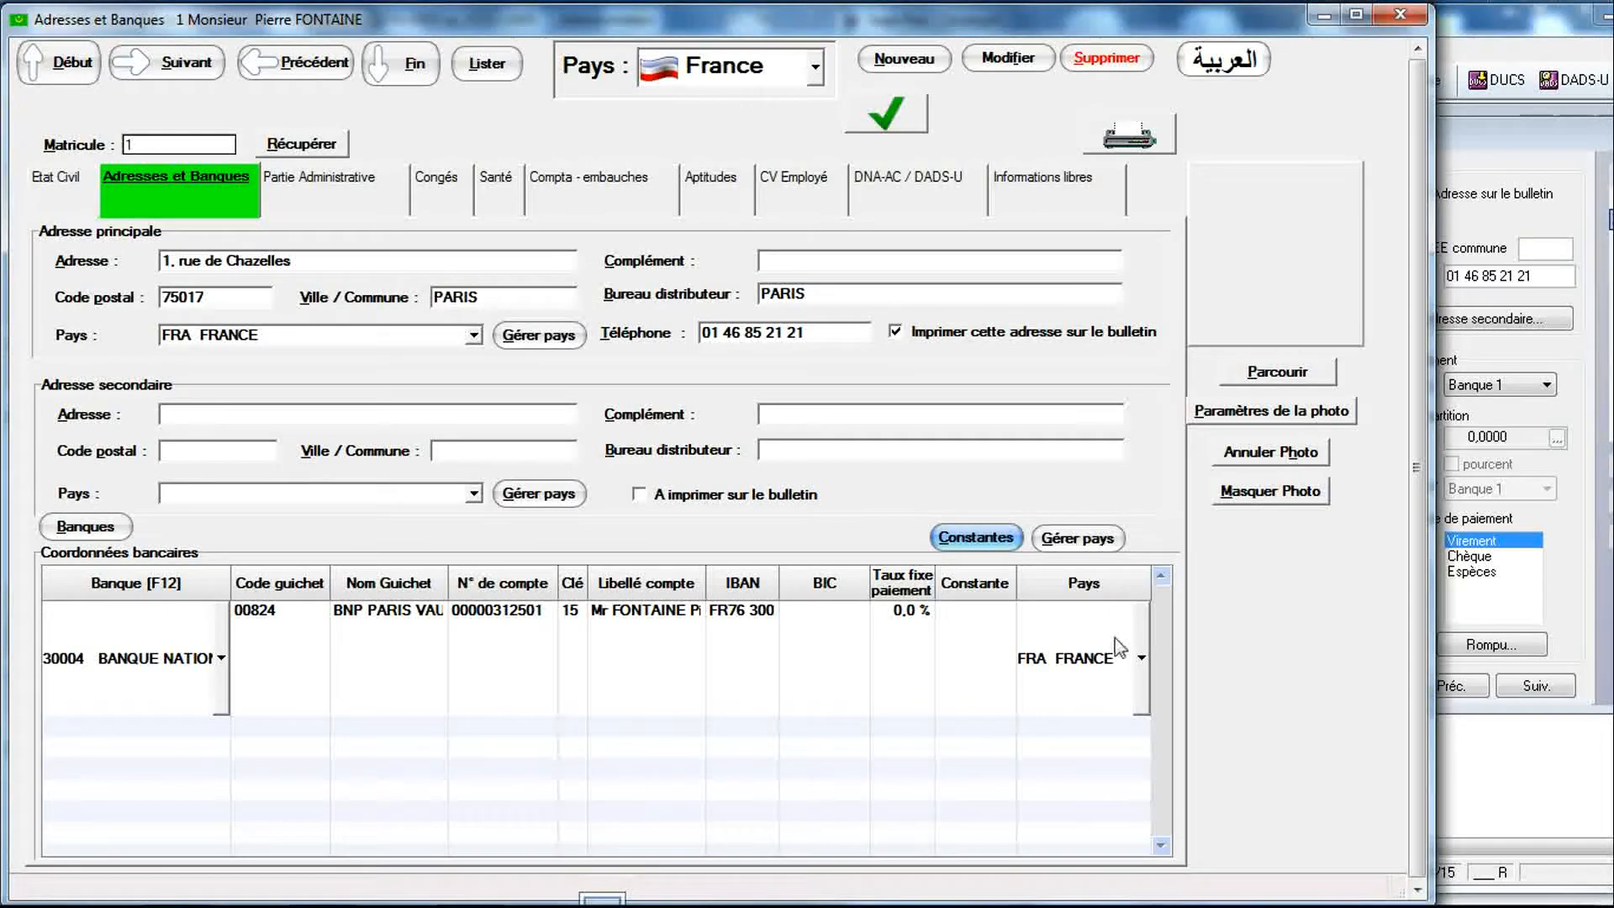
left_click(1142, 659)
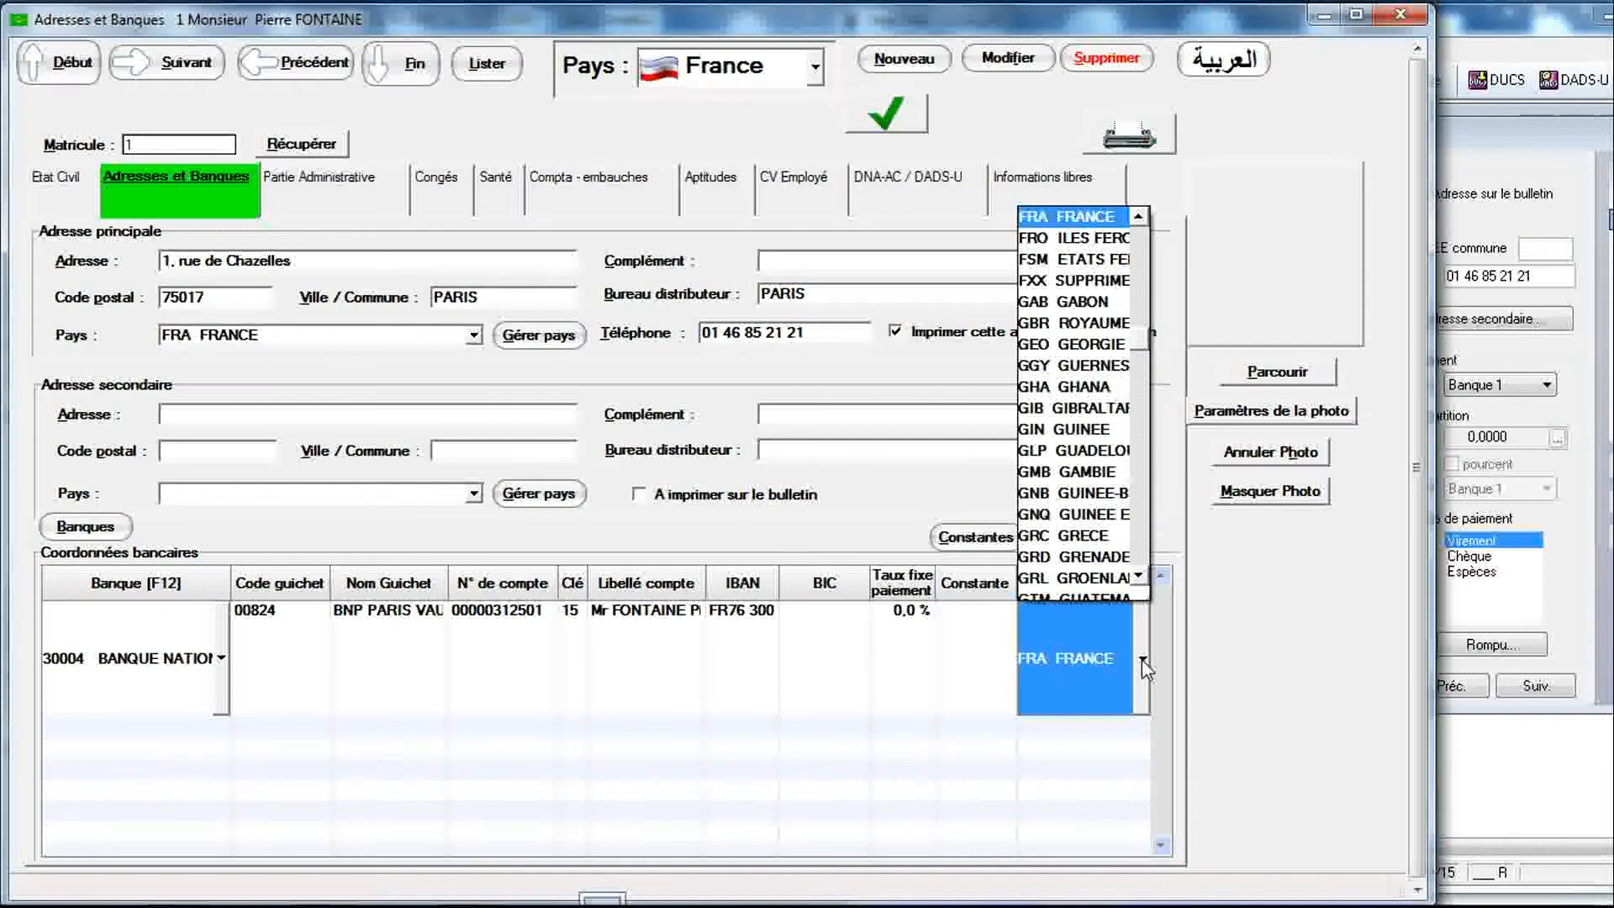
left_click(1142, 659)
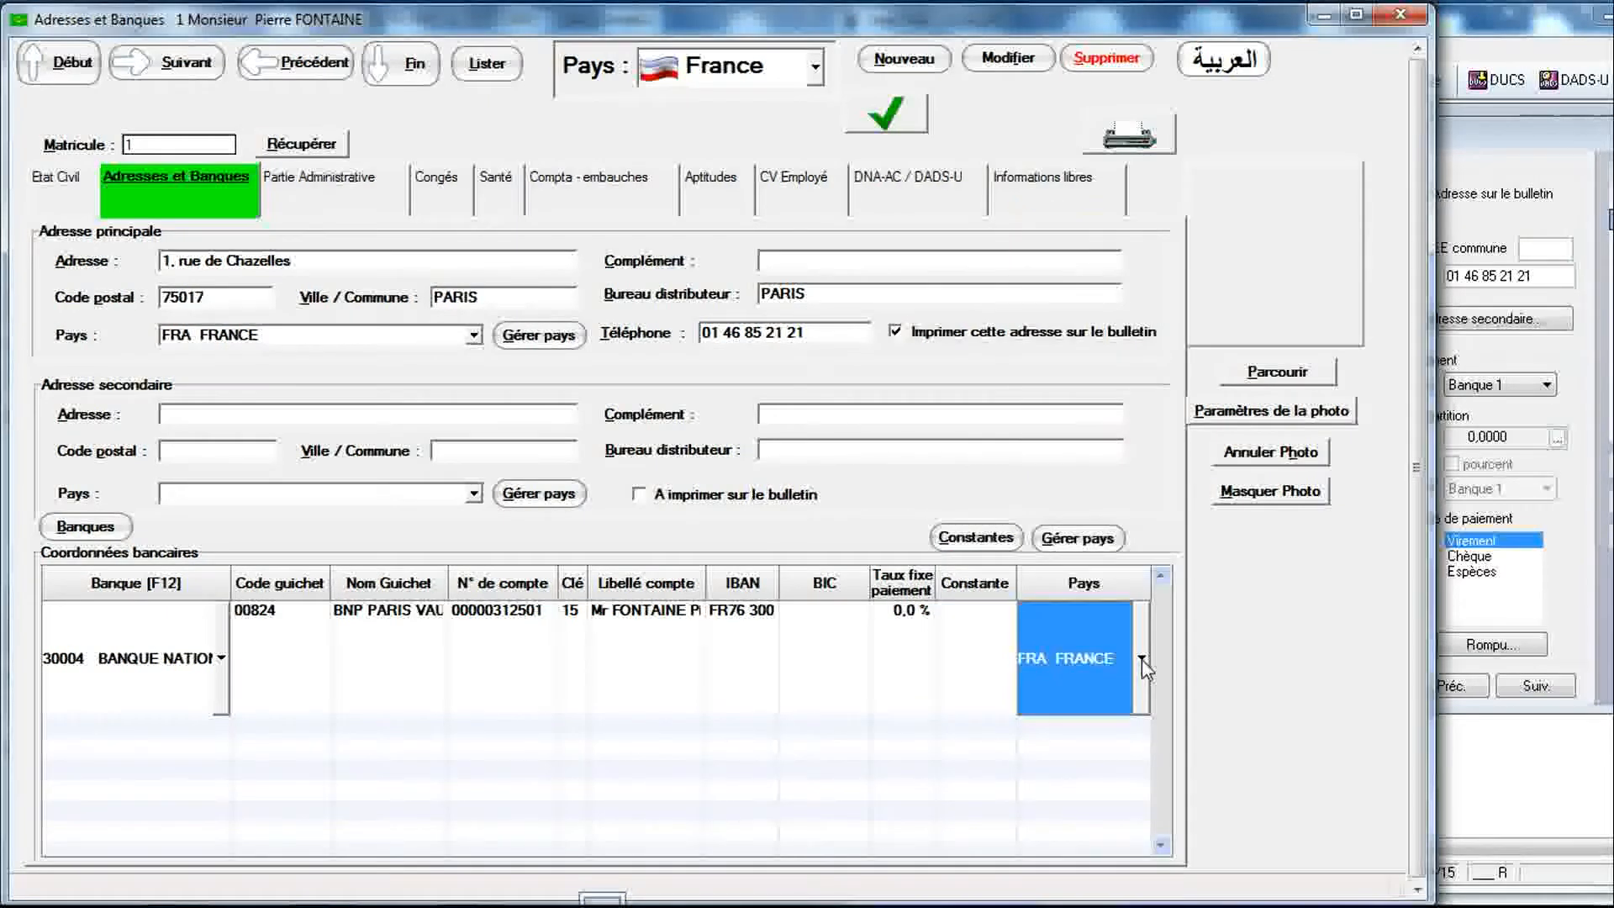
left_click(280, 734)
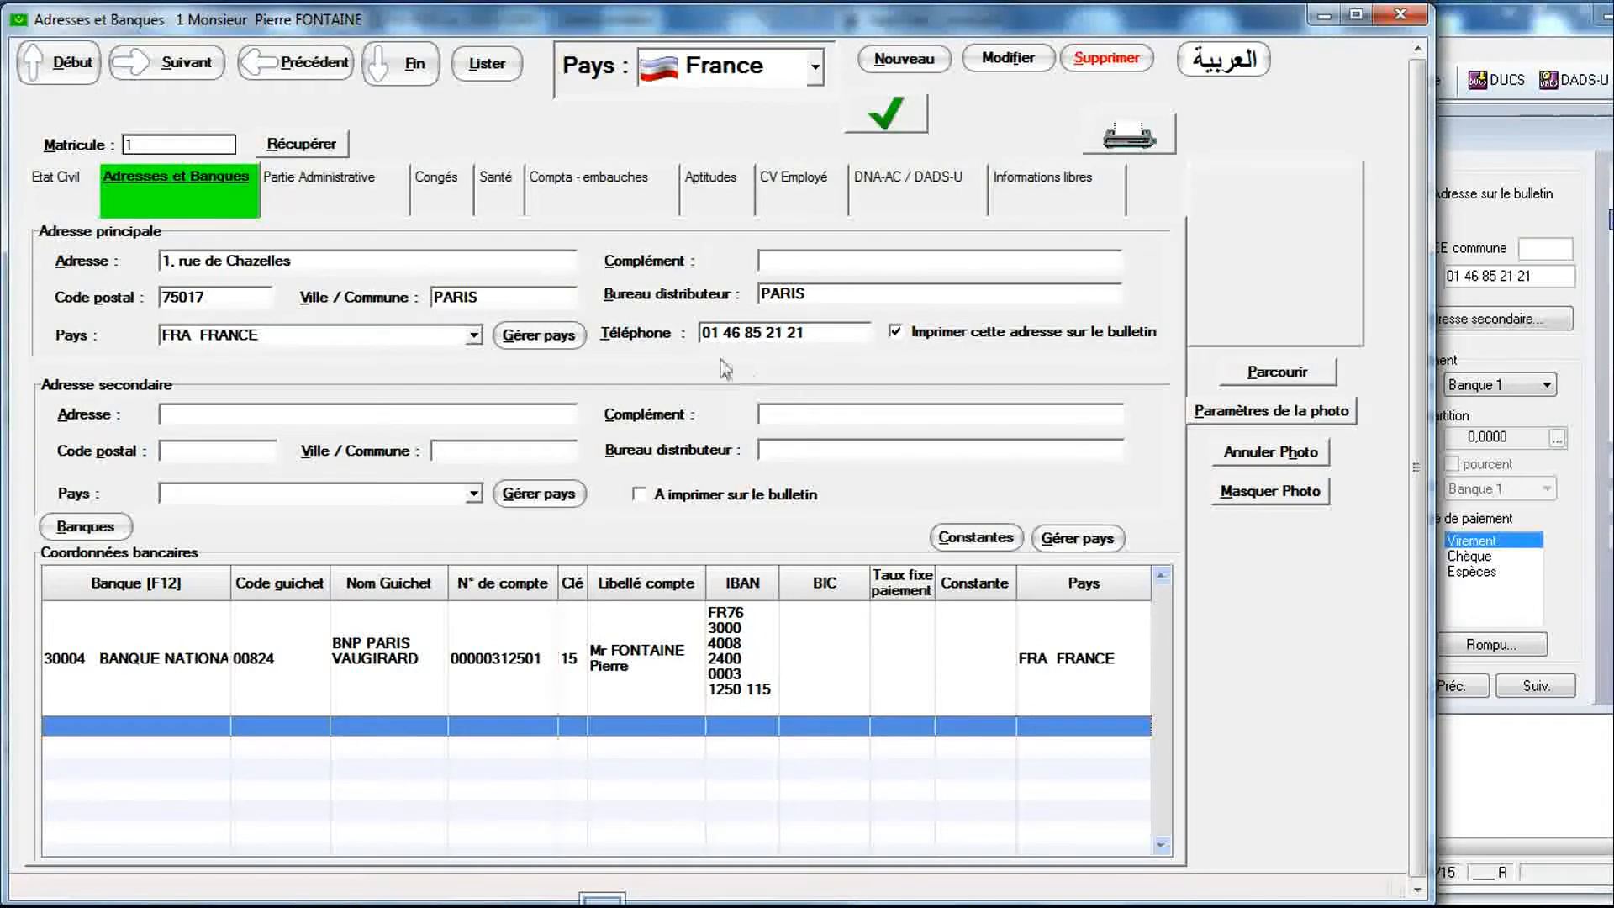
Step: Examine the bank and account number fields on the Partie Administrative page, and return to Adresses et Banques
left_click(332, 203)
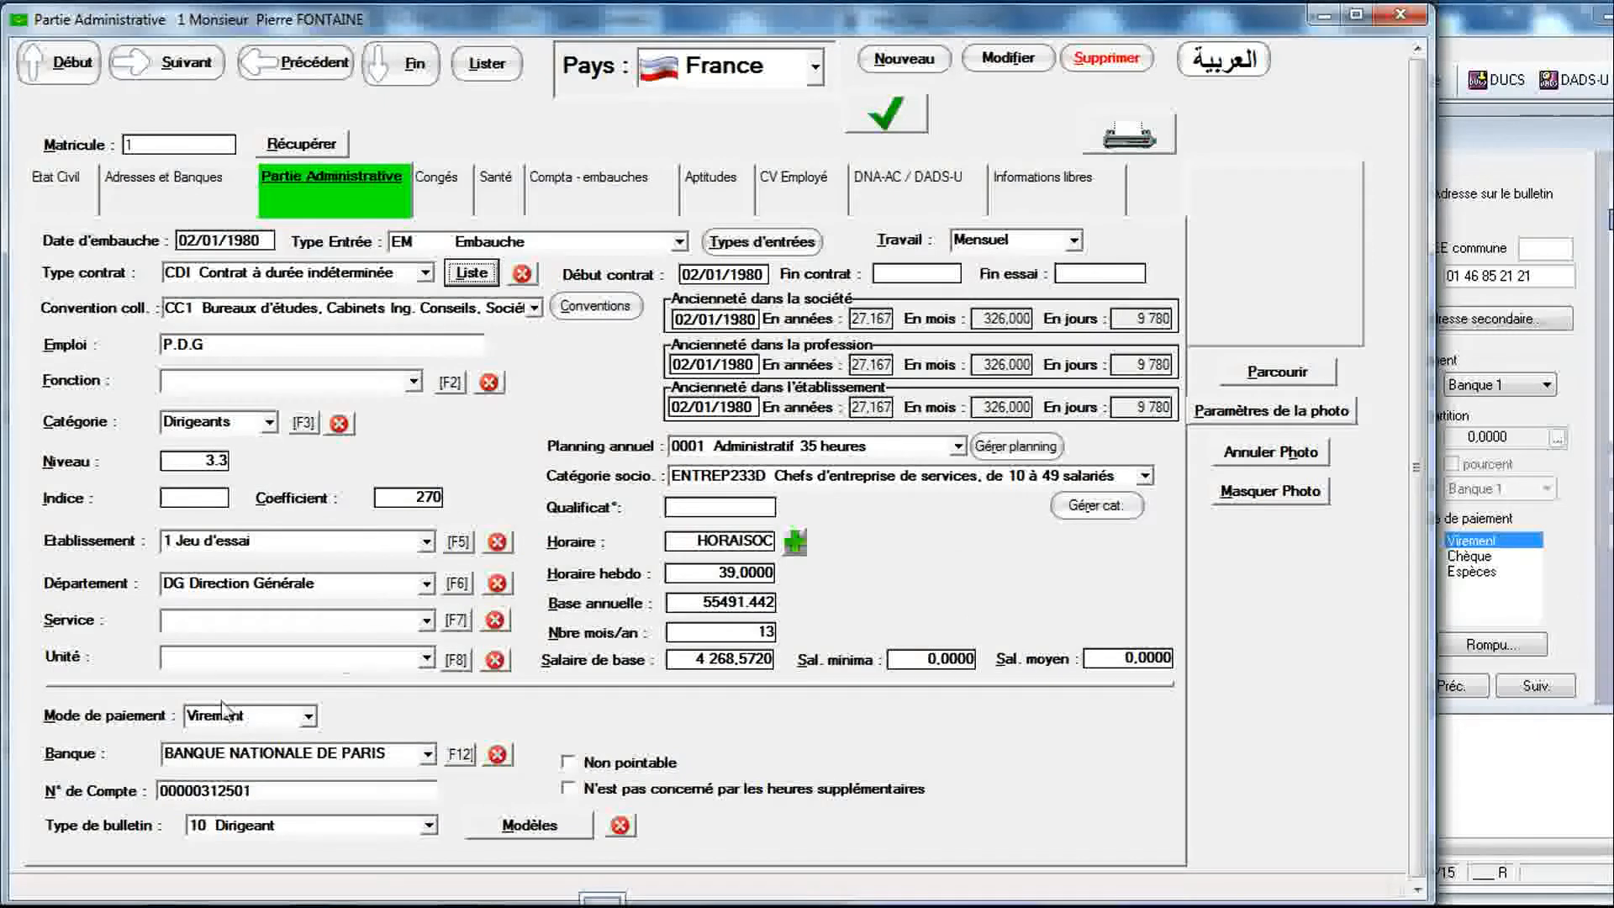
left_click(427, 754)
left_click(383, 817)
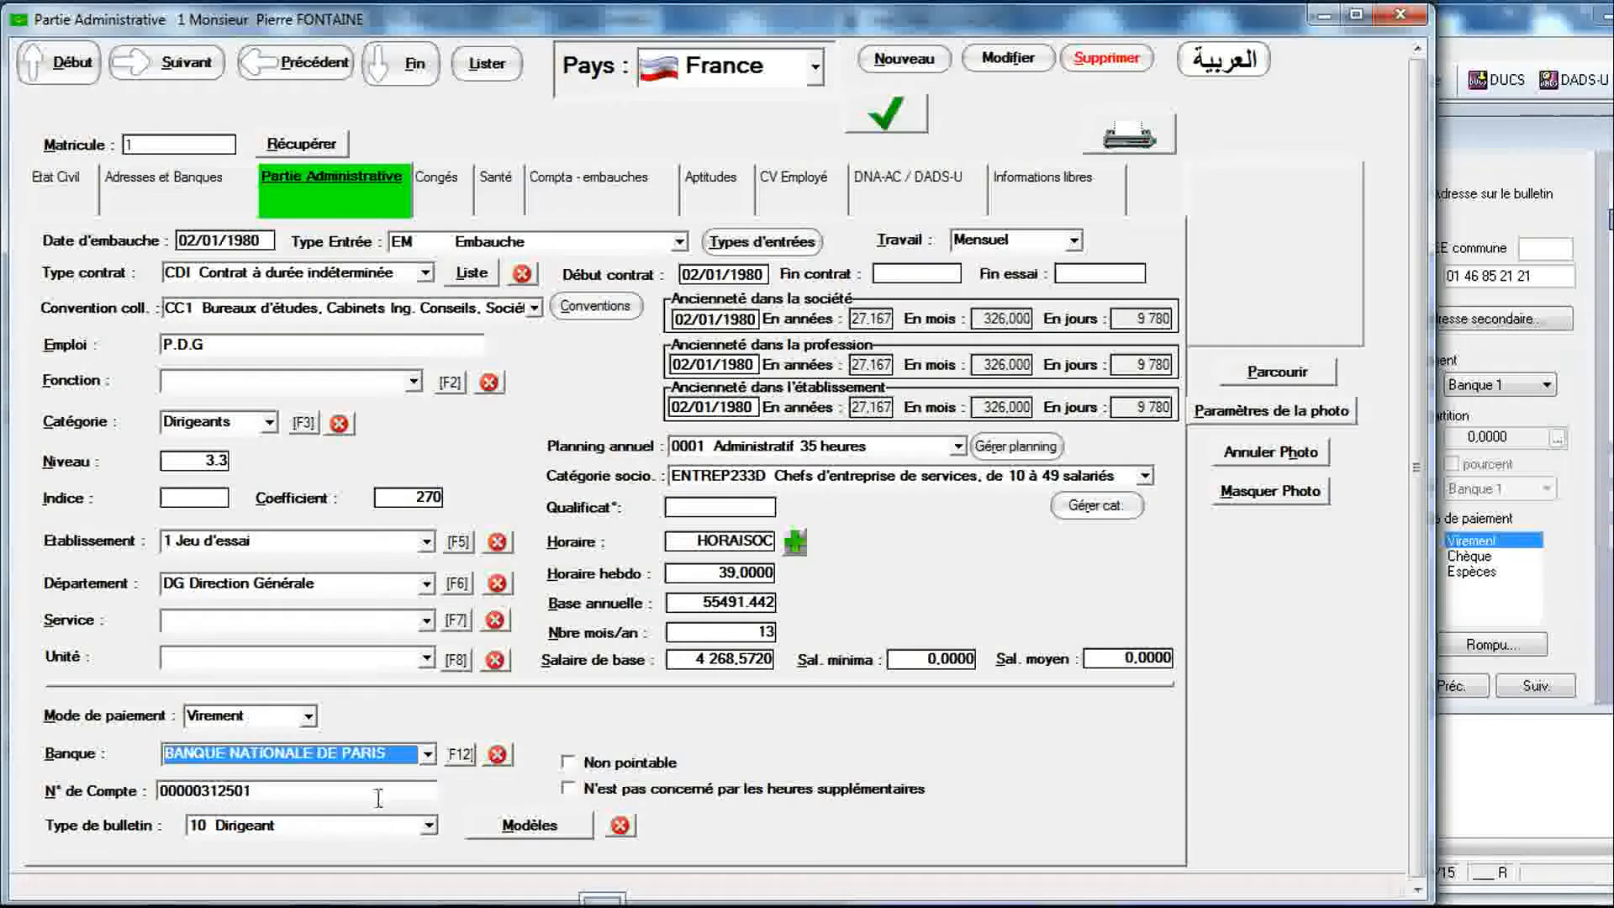
key("Tab")
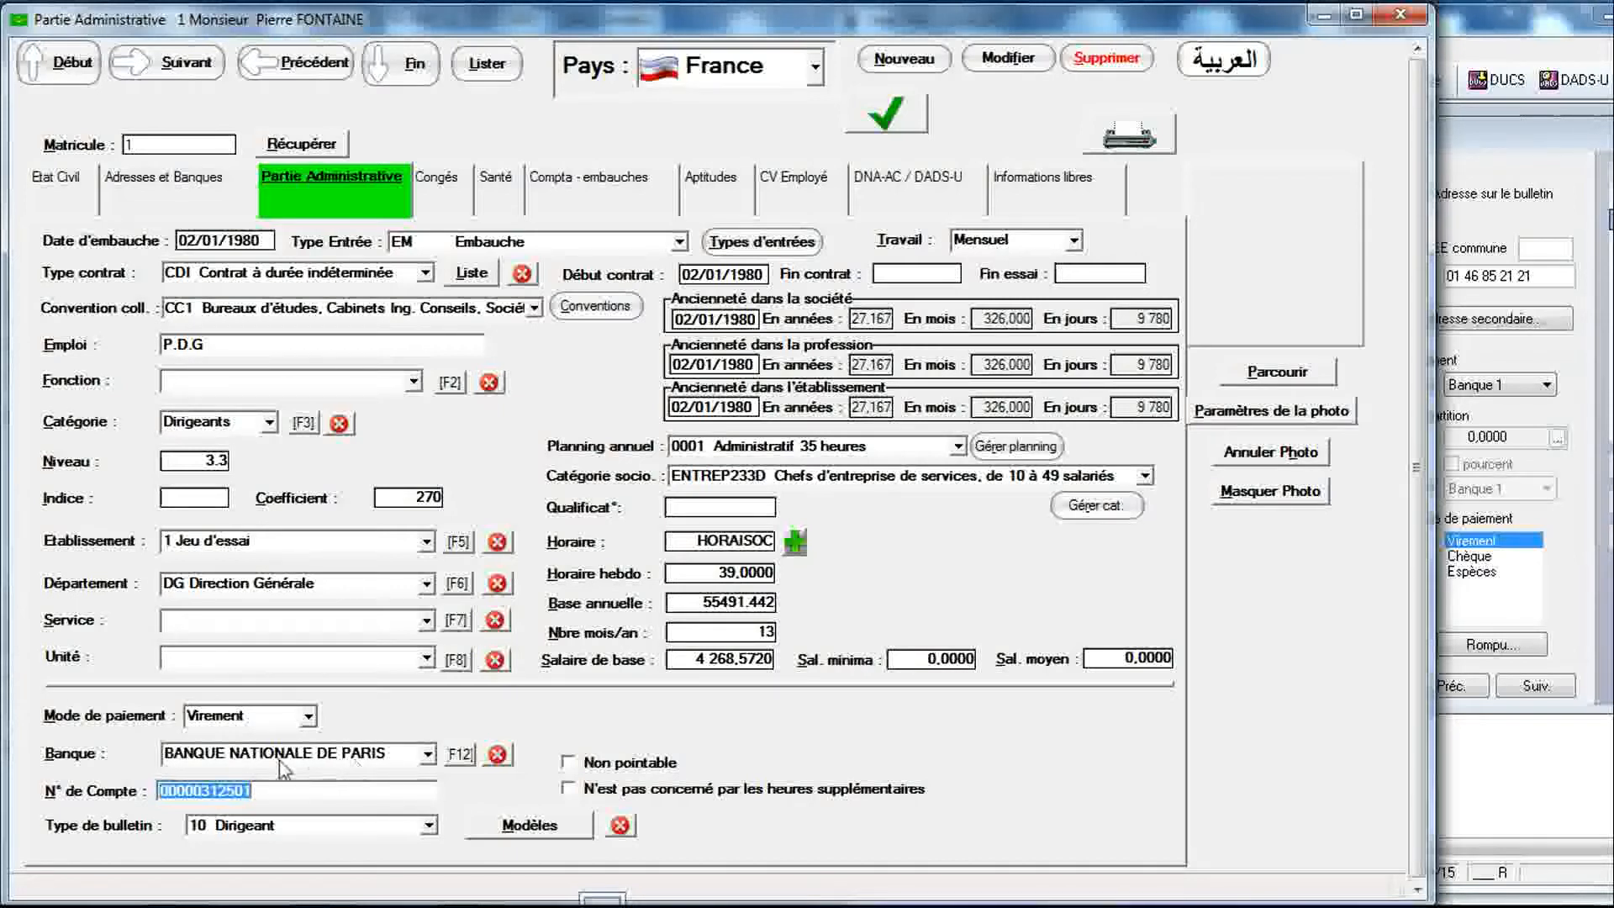
left_click(203, 193)
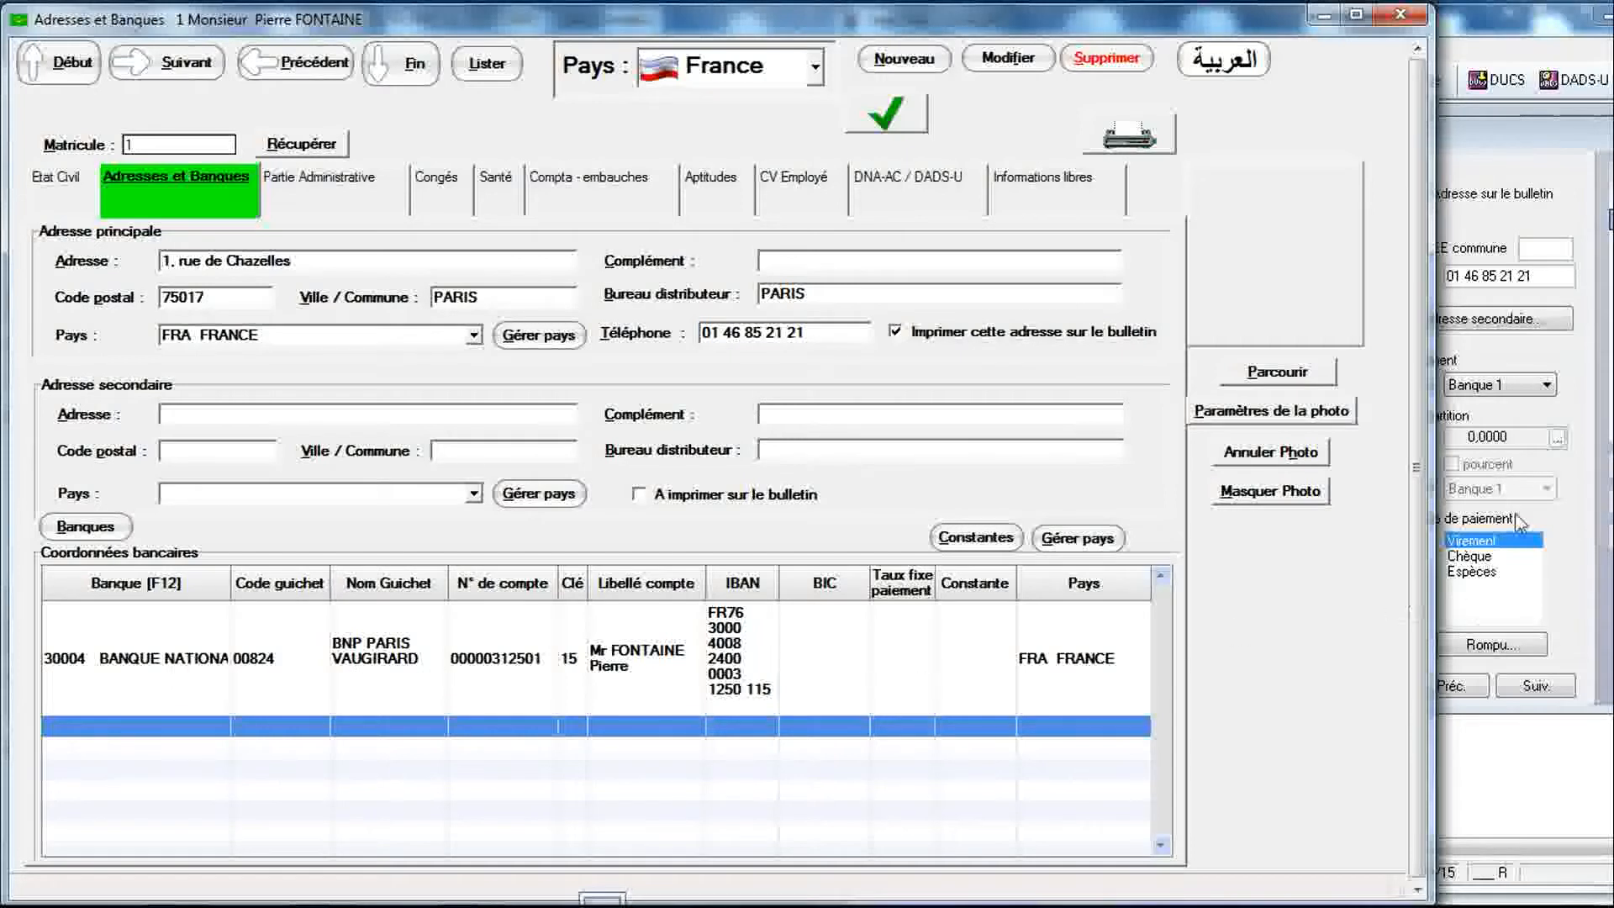
Step: Compare the payment mode in Sage Paie with the one on RIMINTEG's Partie Administrative page, and return to Sage Paie
left_click(1524, 359)
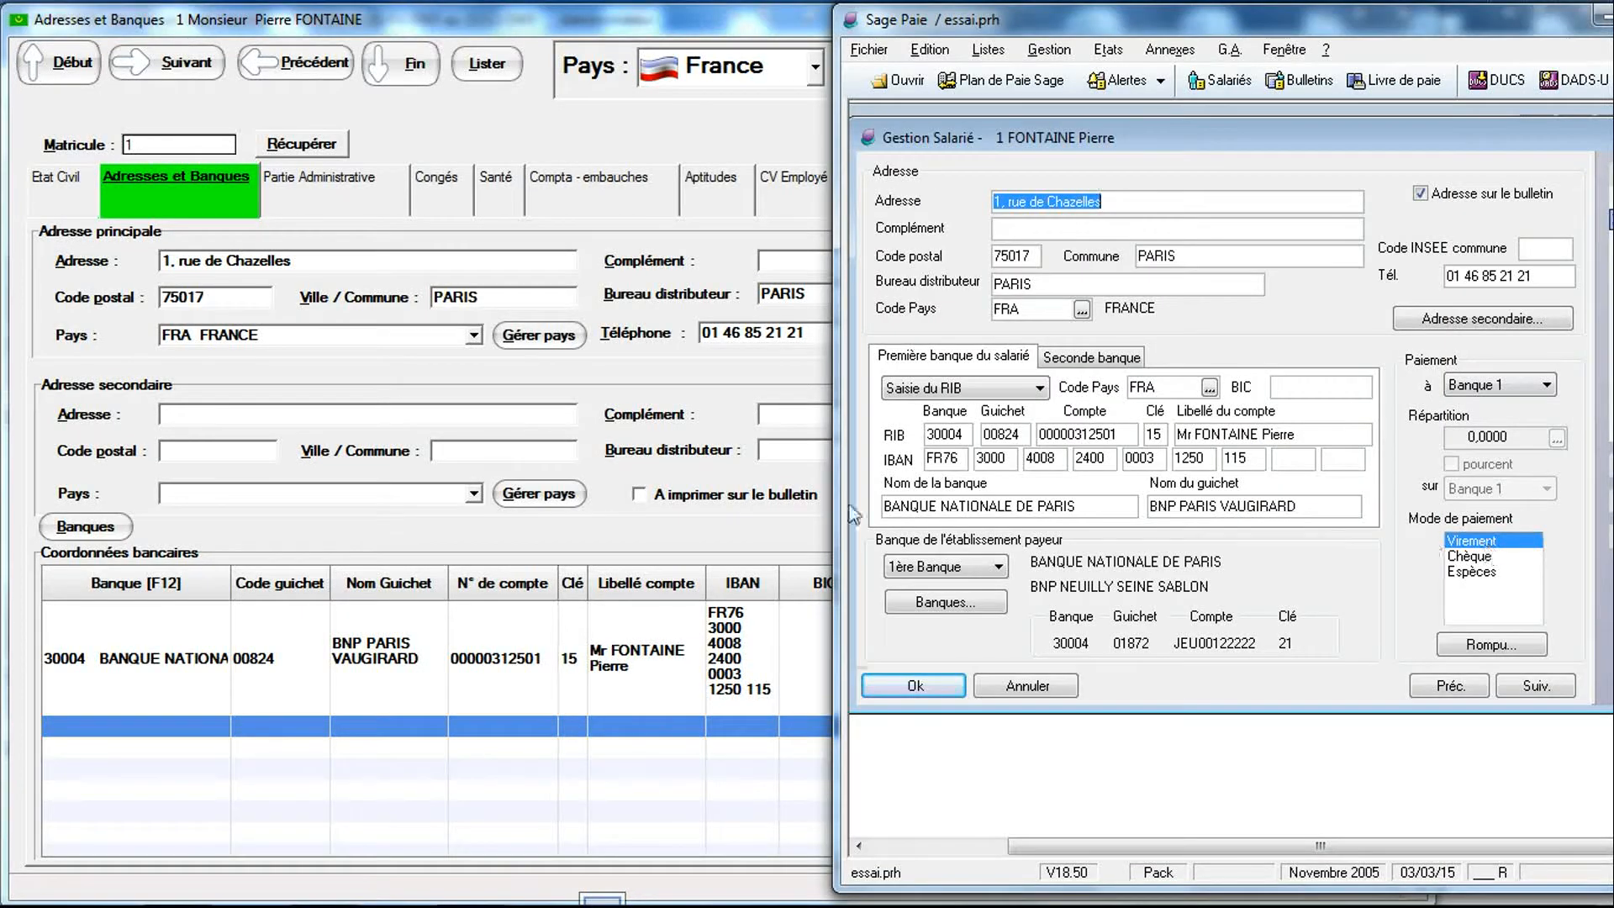
left_click(581, 382)
left_click(315, 198)
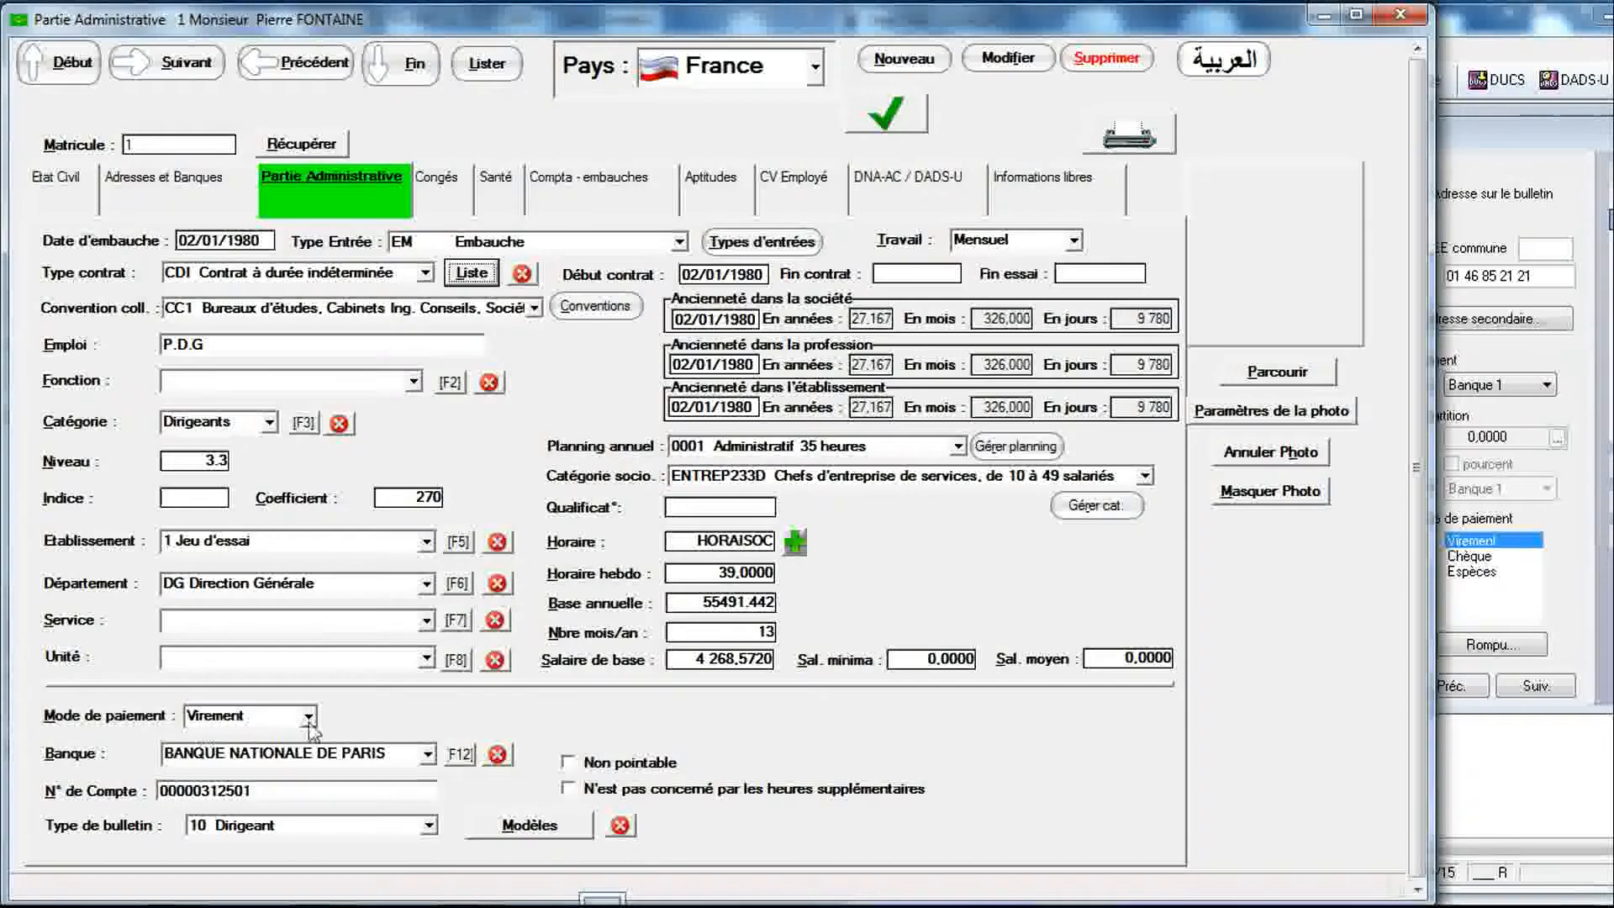
left_click(199, 193)
left_click(1503, 356)
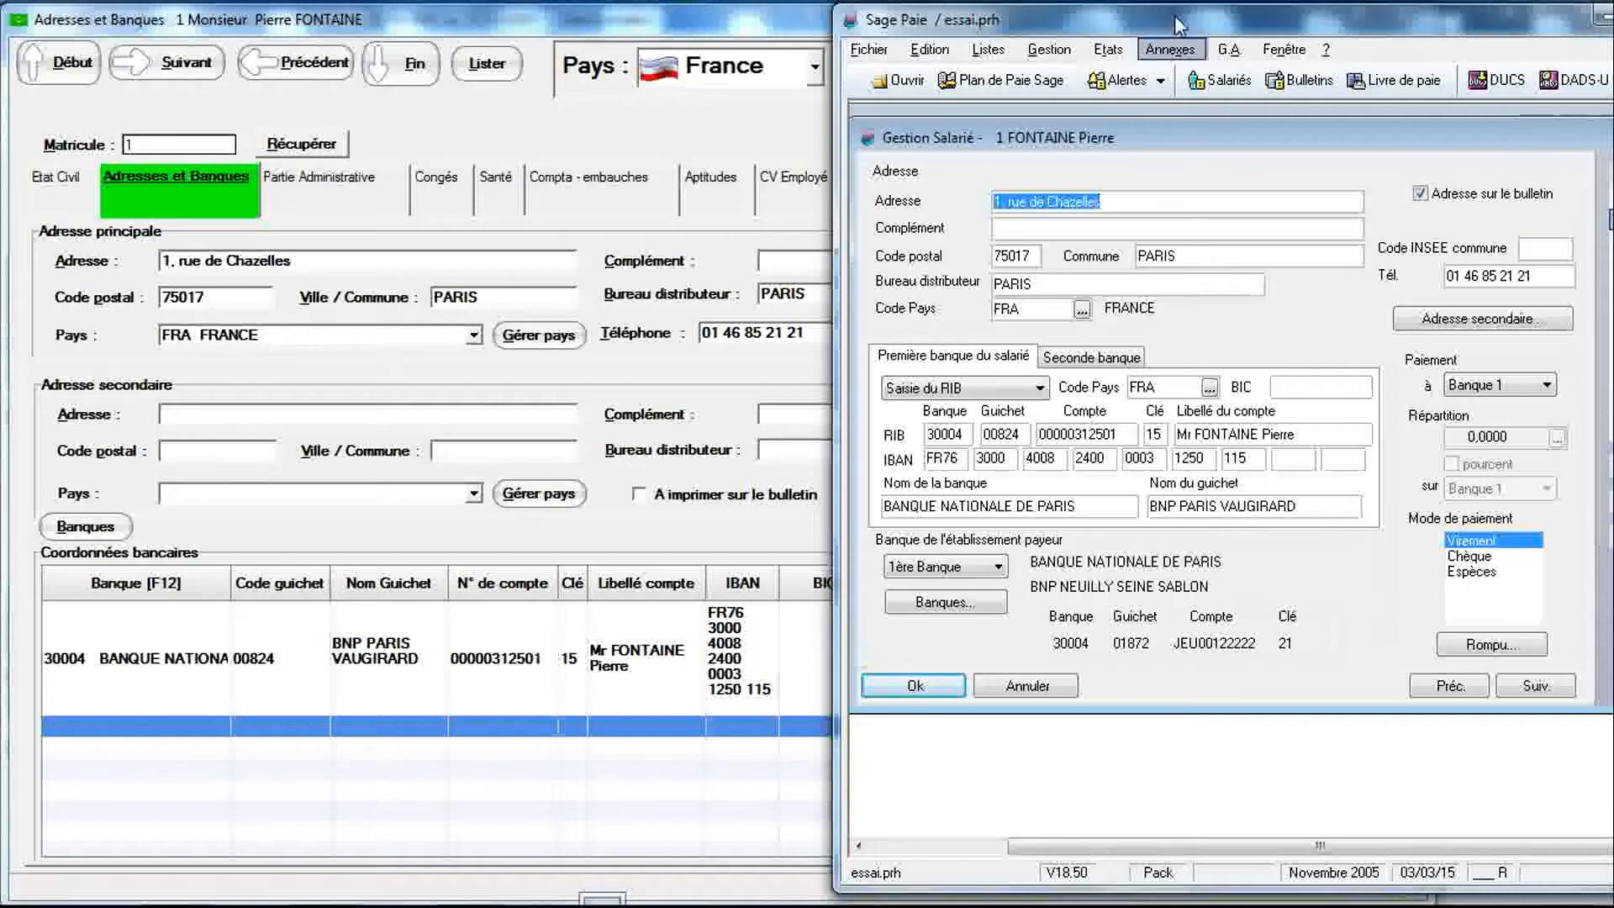
Step: Place Sage Paie beside RIMINTEG and open the employee's Poste information in Sage Paie
left_click_drag(1173, 15, 1092, 27)
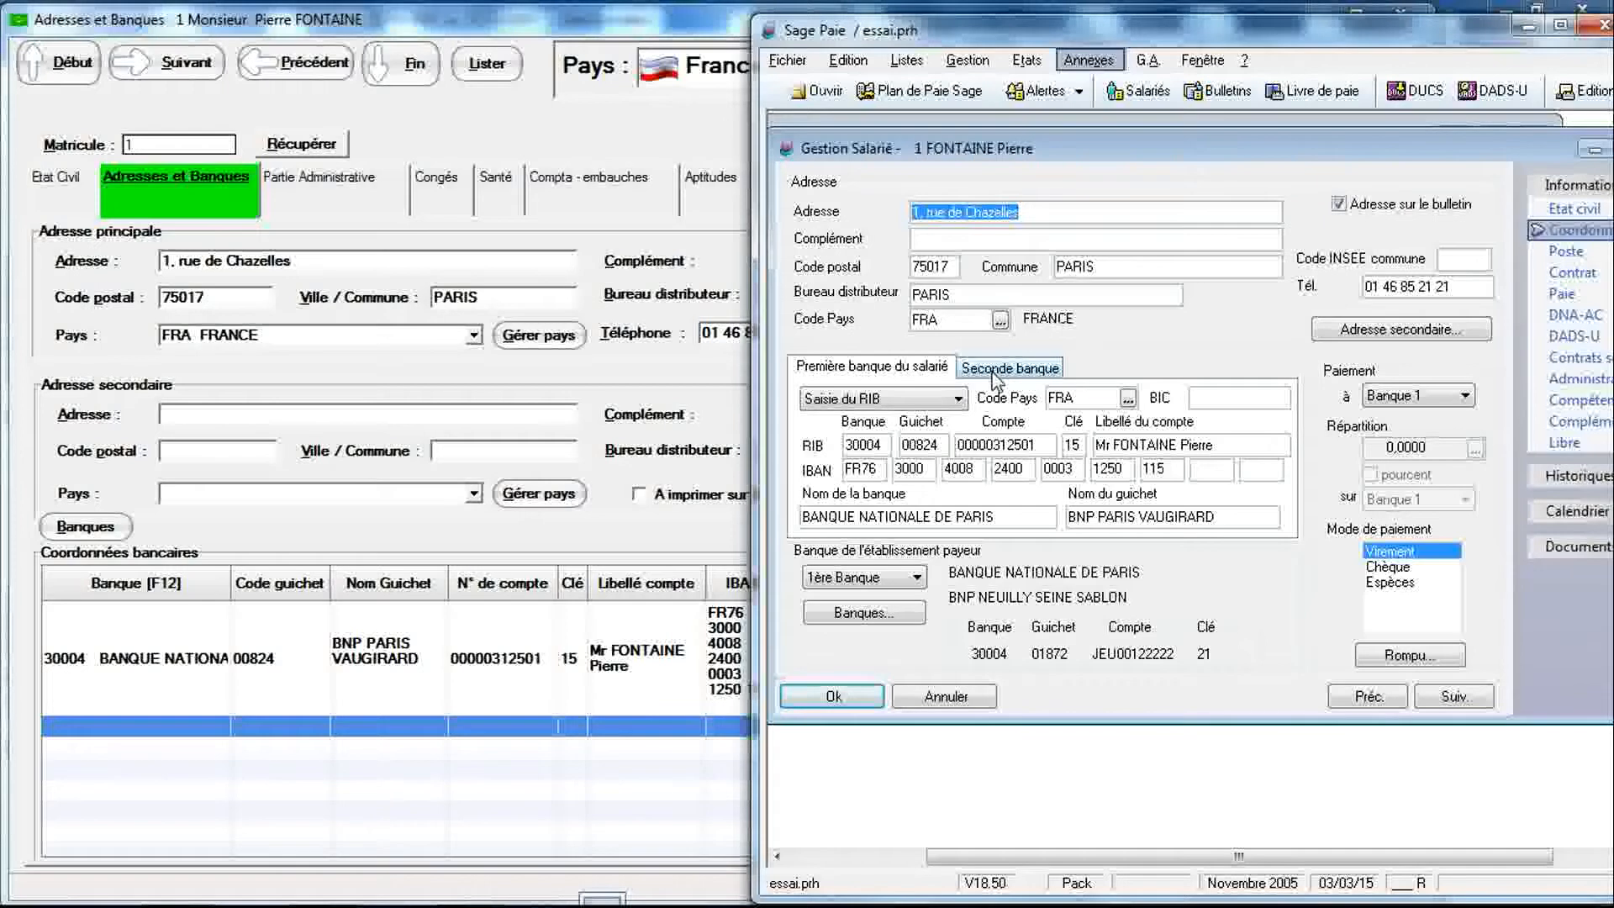
left_click(393, 244)
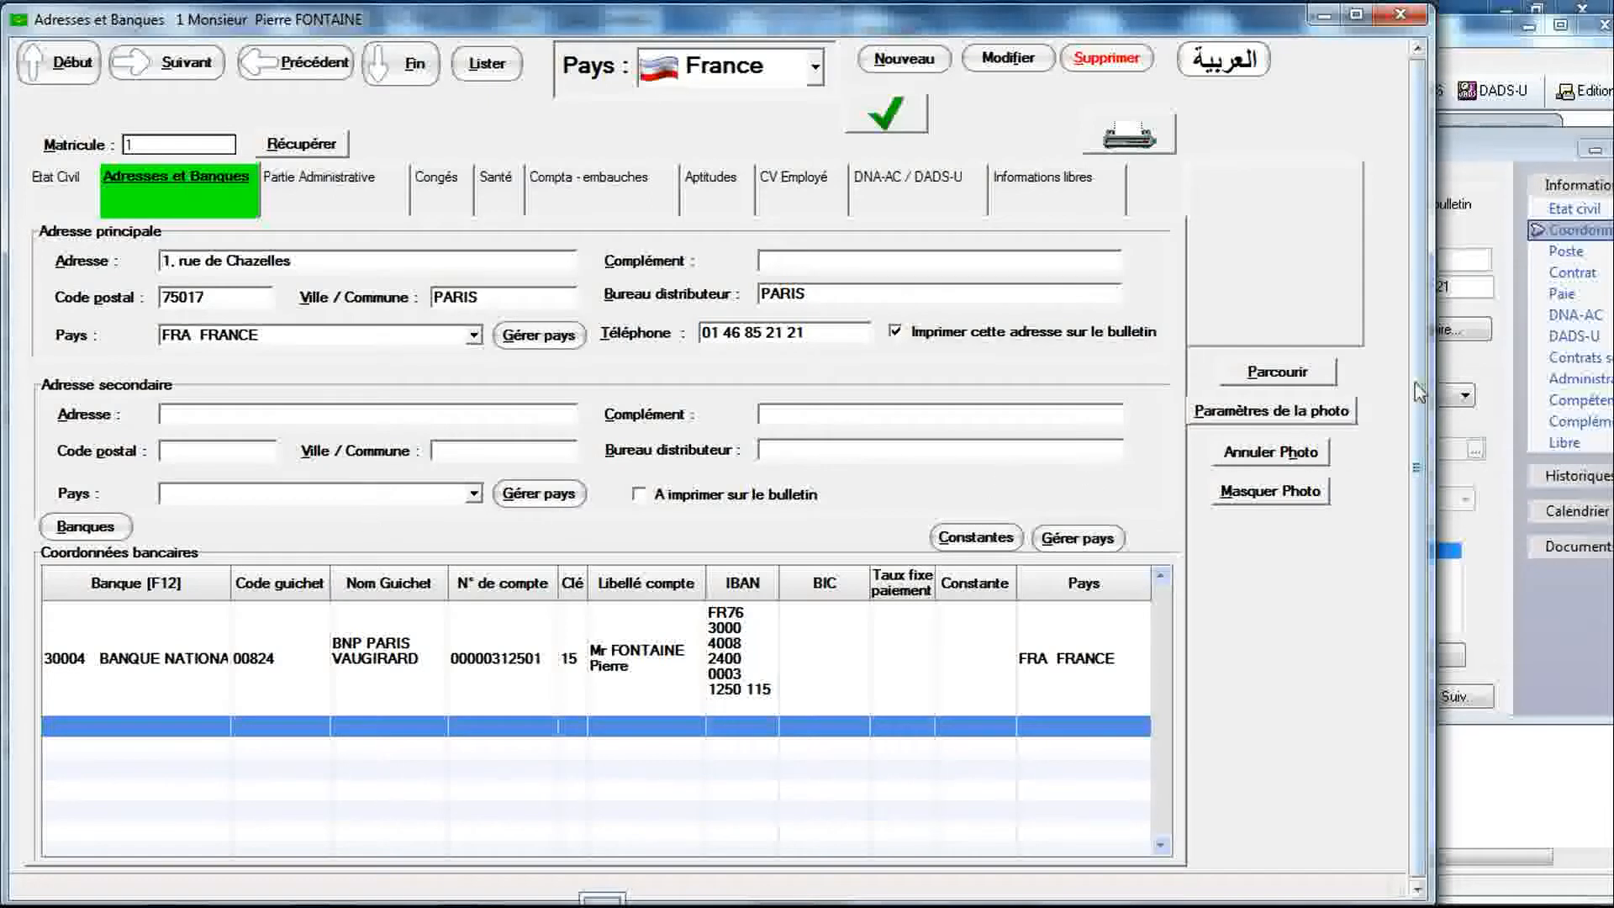
left_click(1486, 247)
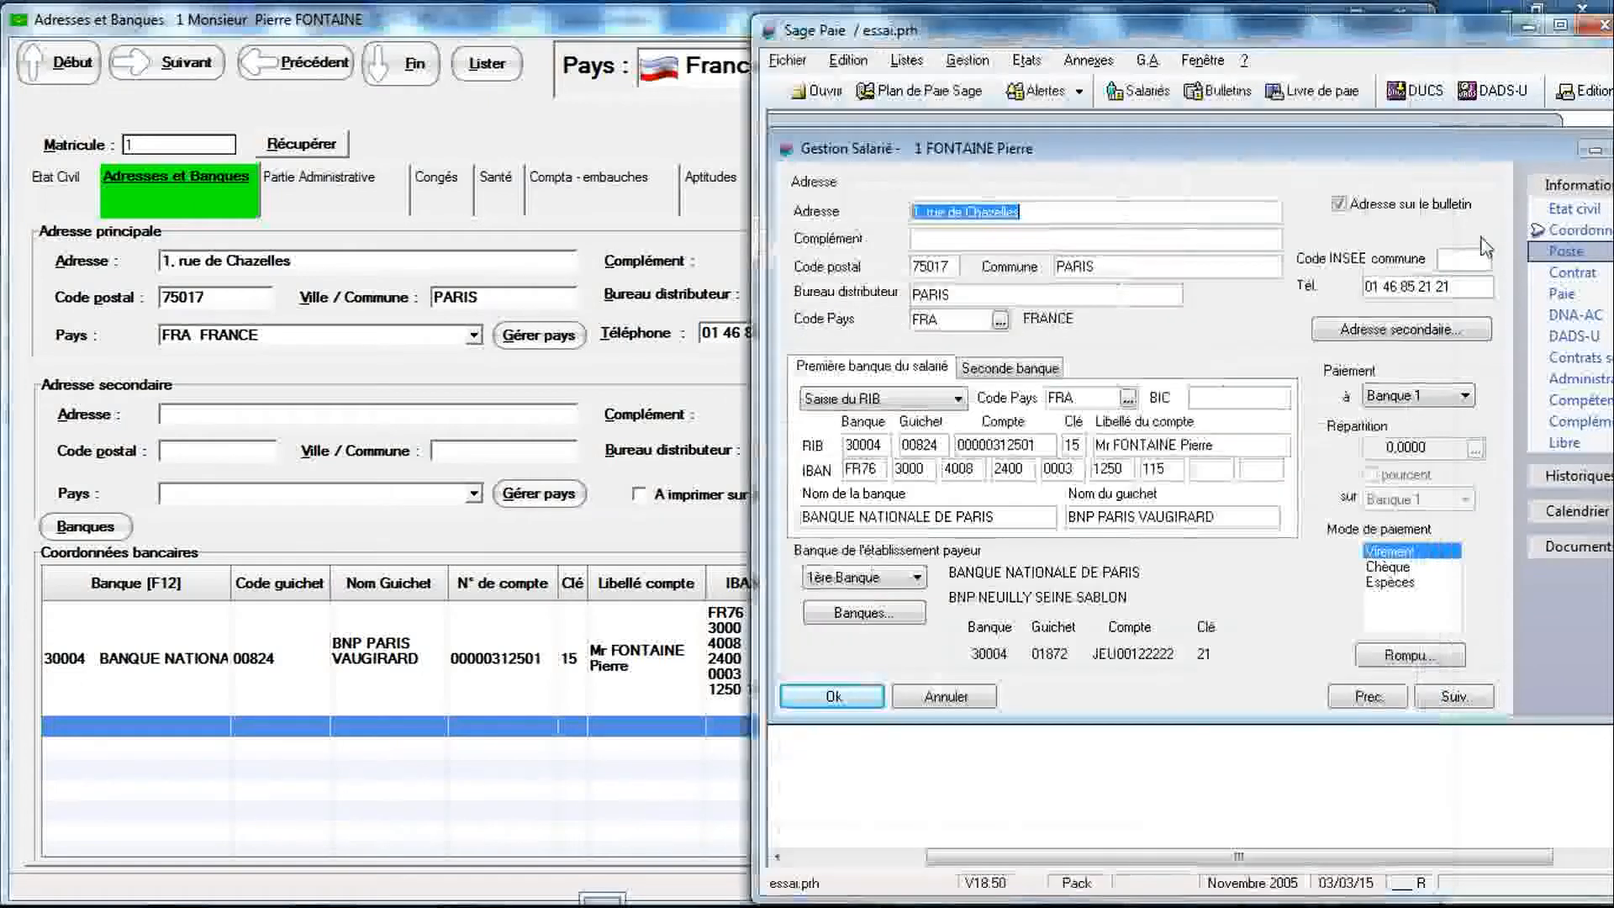
left_click(1554, 257)
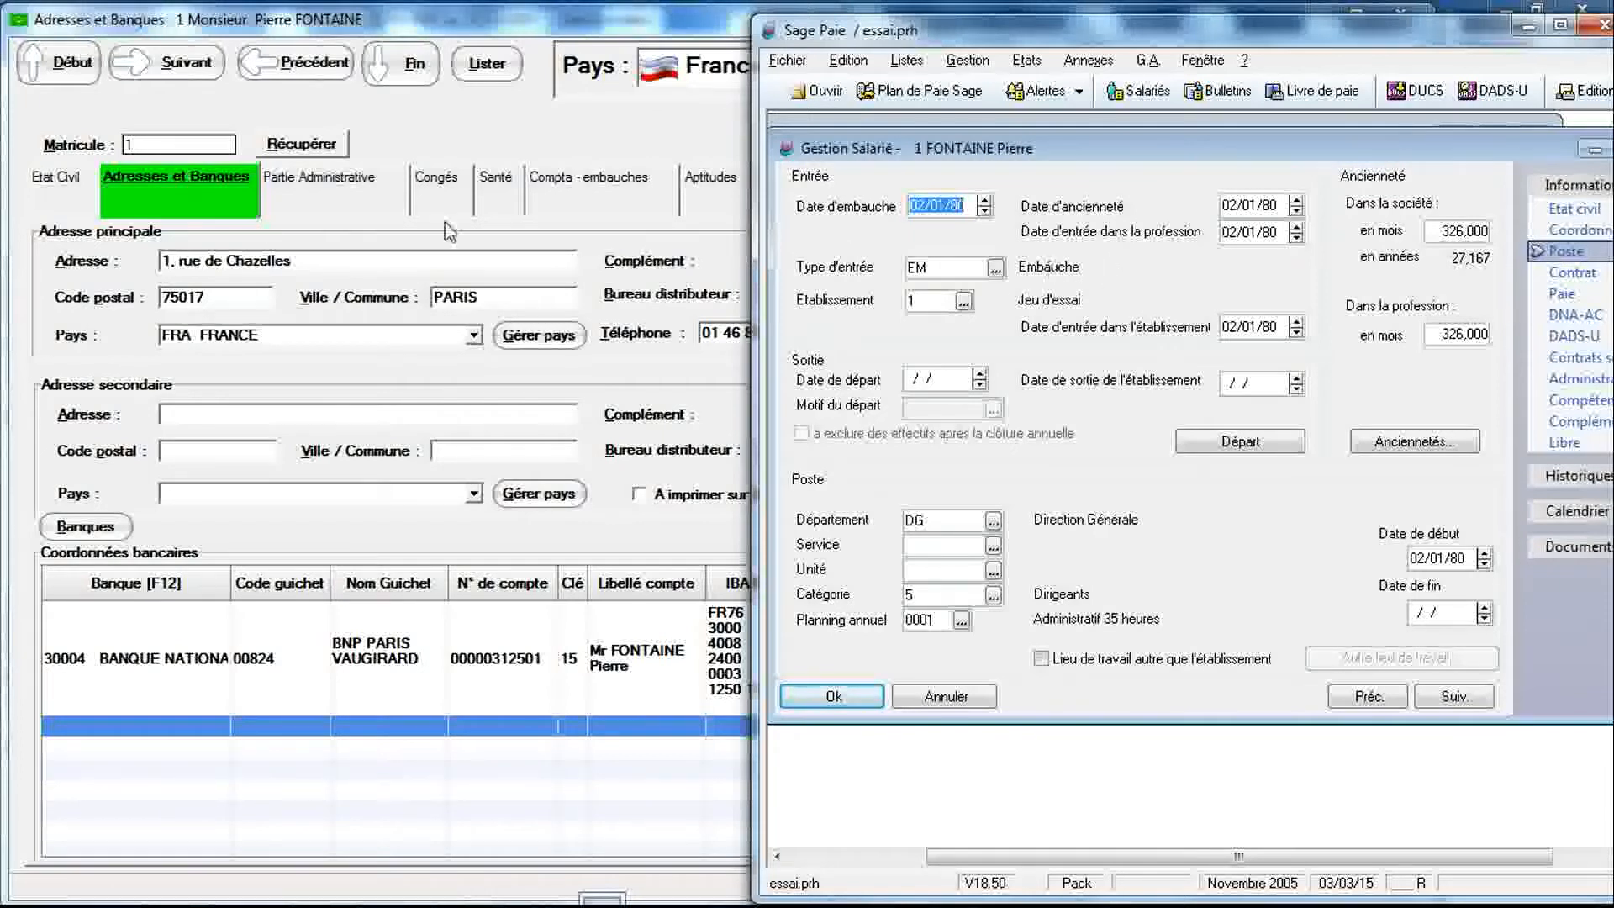
Step: Compare the hire date, entry type and seniority on RIMINTEG's Partie Administrative page with Sage Paie's Poste page
left_click(357, 196)
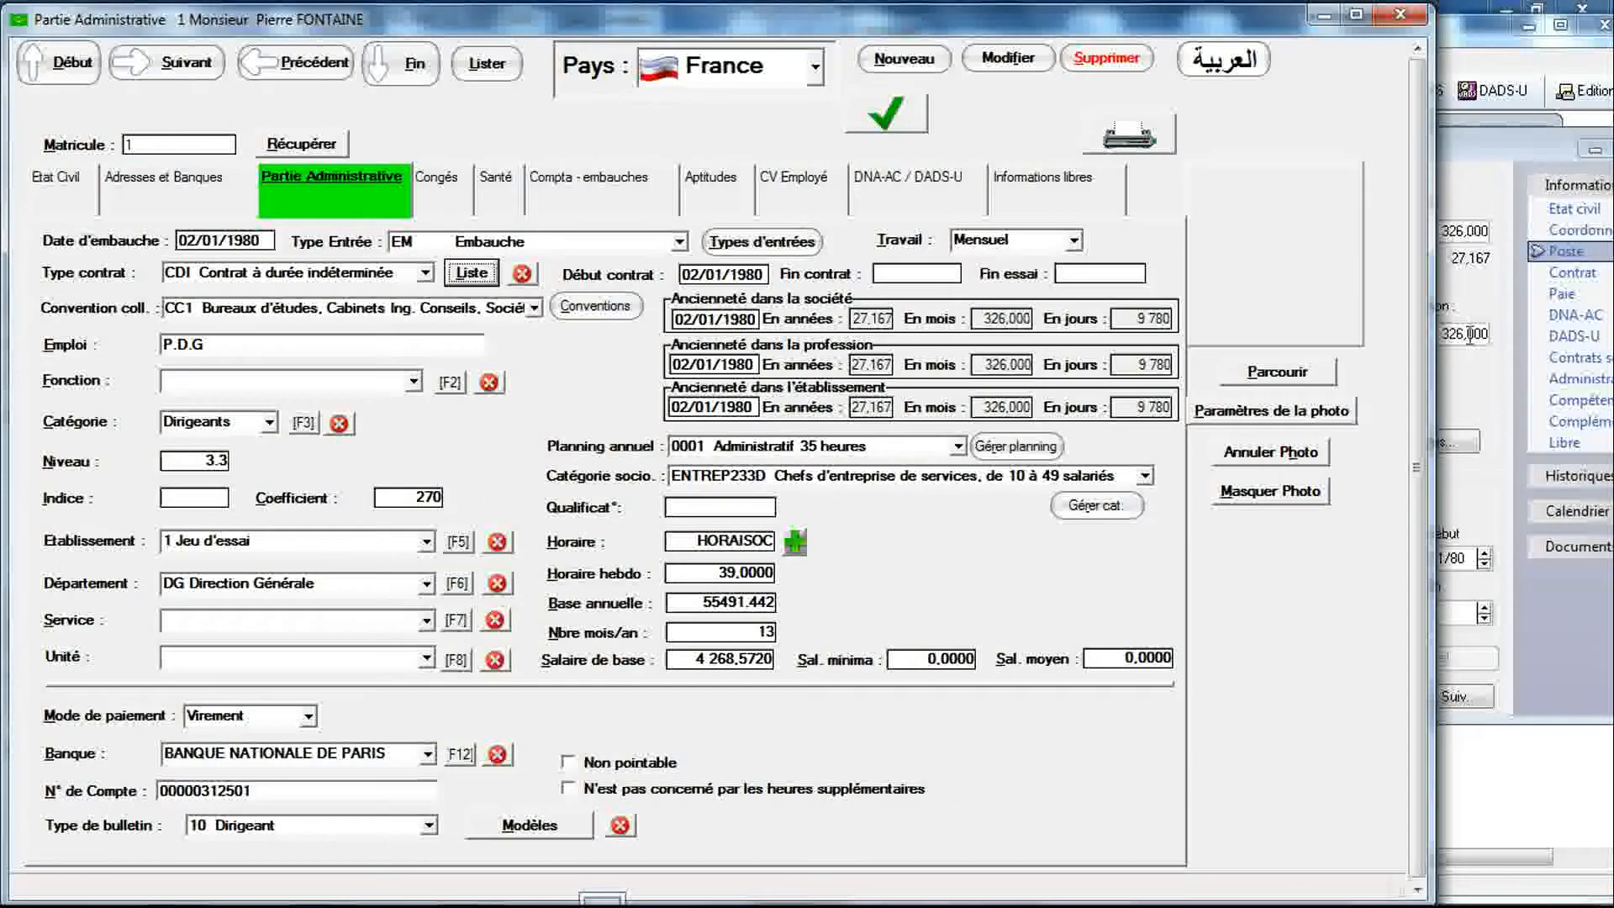
left_click(1483, 380)
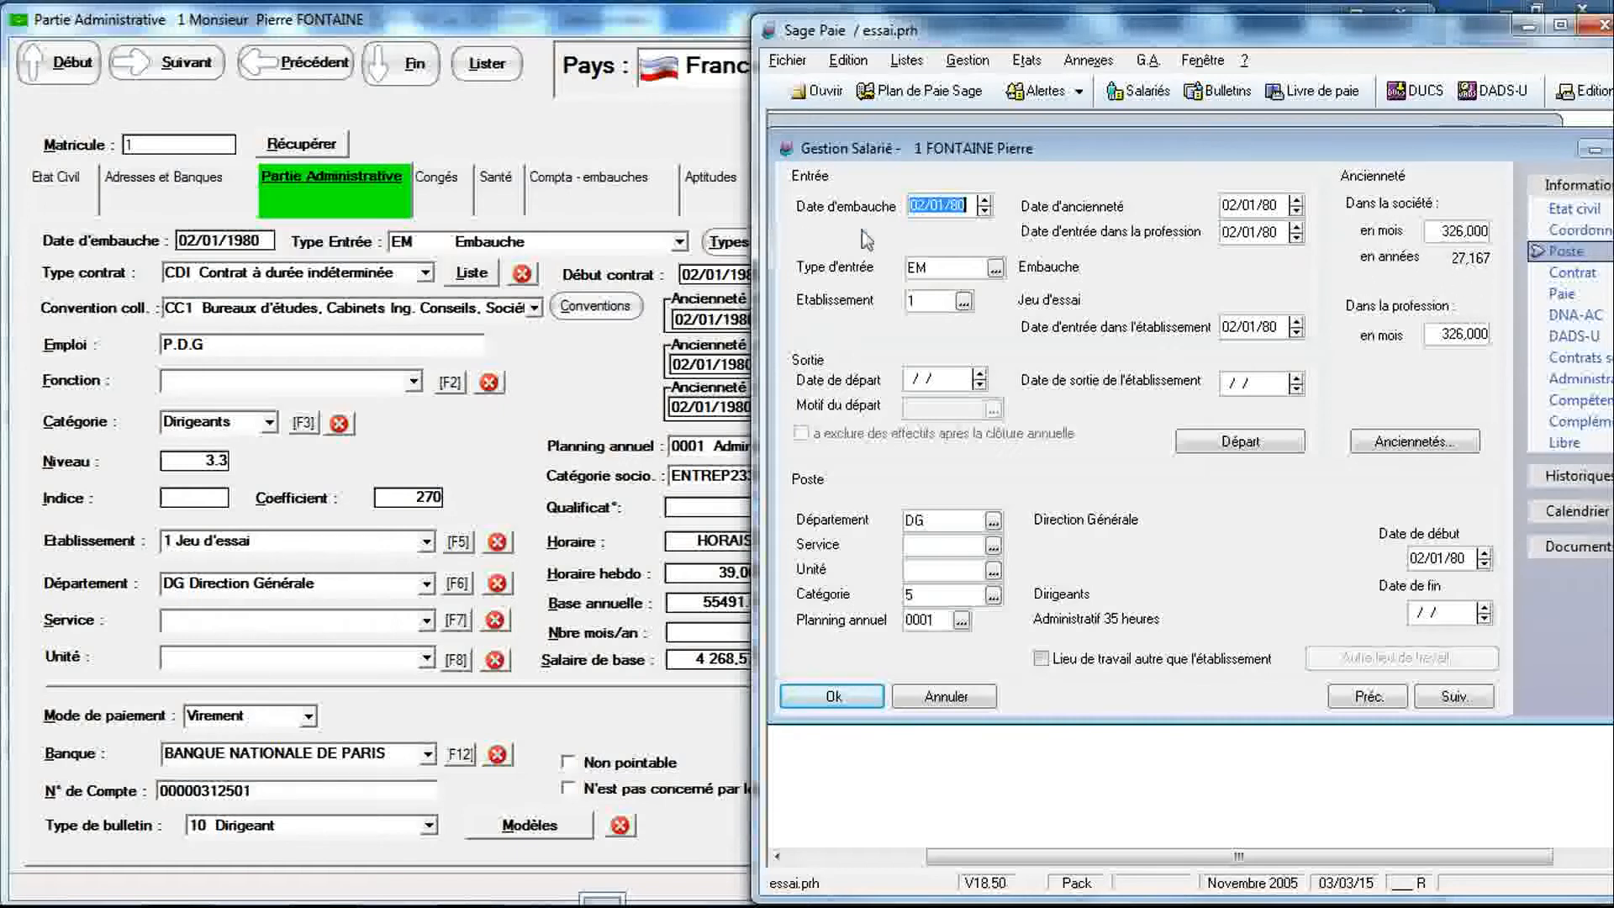
left_click(624, 230)
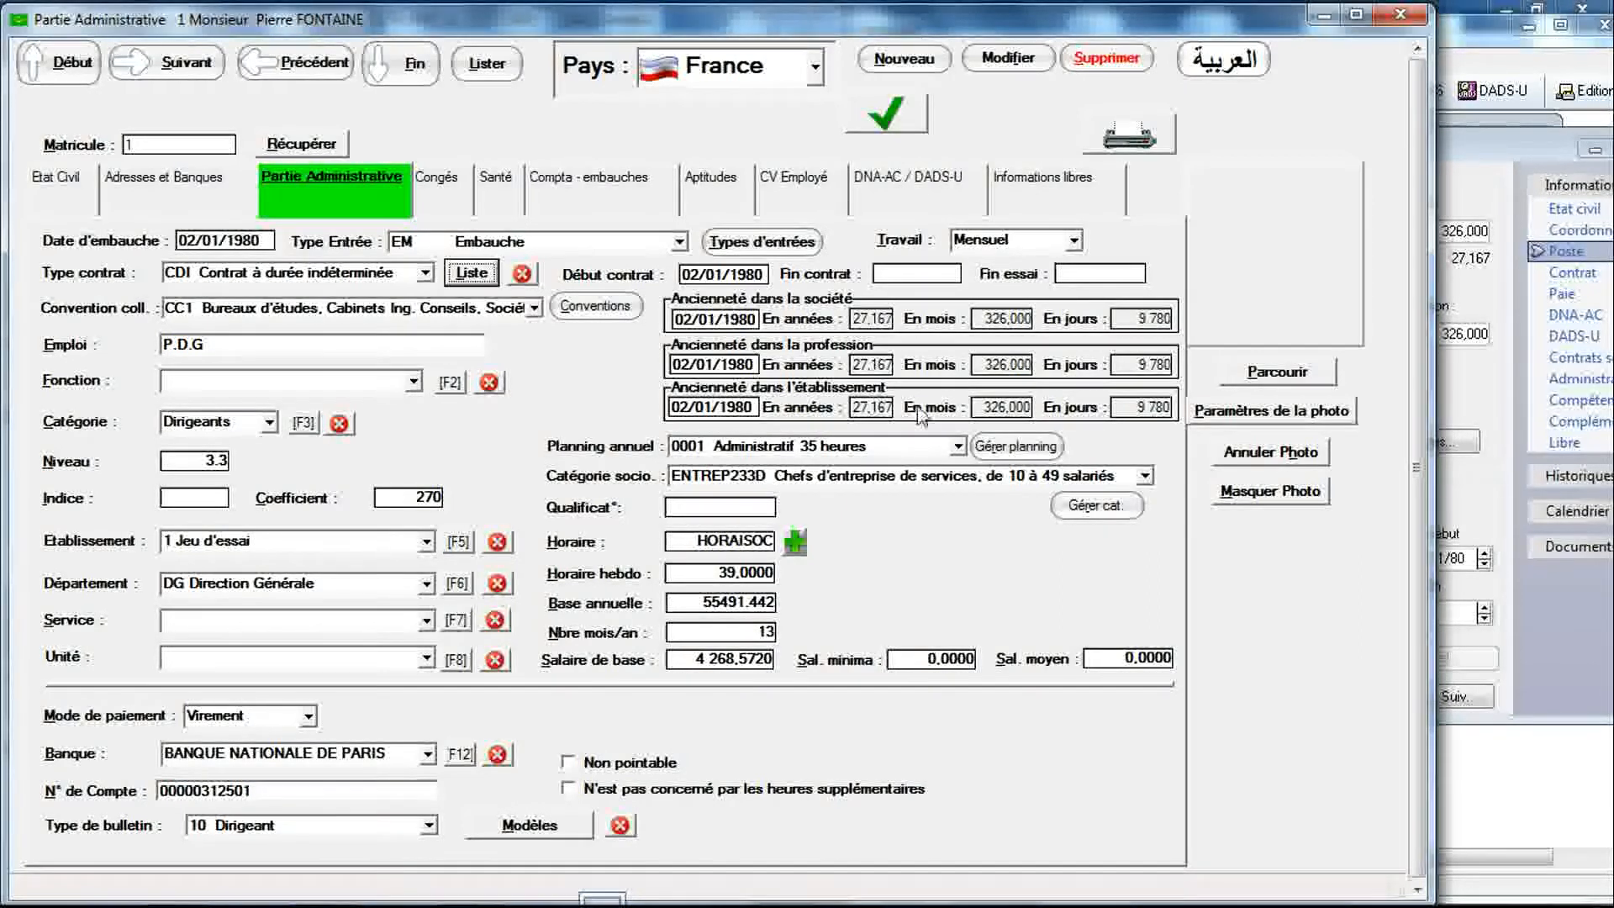
left_click(1481, 395)
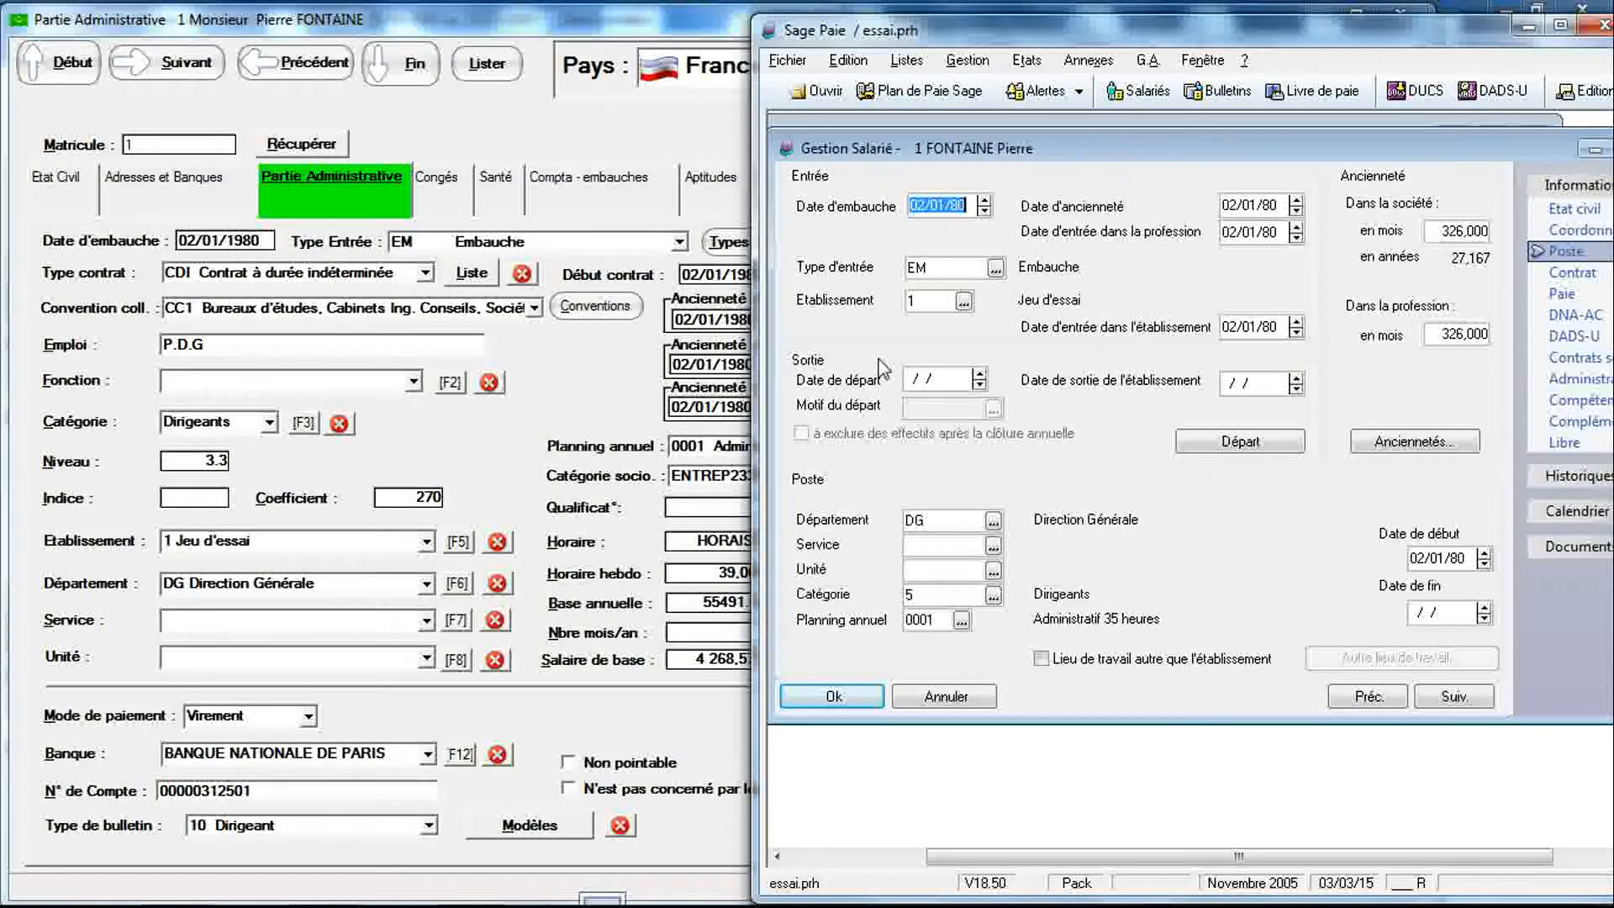
Step: Examine the Départ details of the employee in Sage Paie without changing them, and switch back to RIMINTEG
left_click(1209, 446)
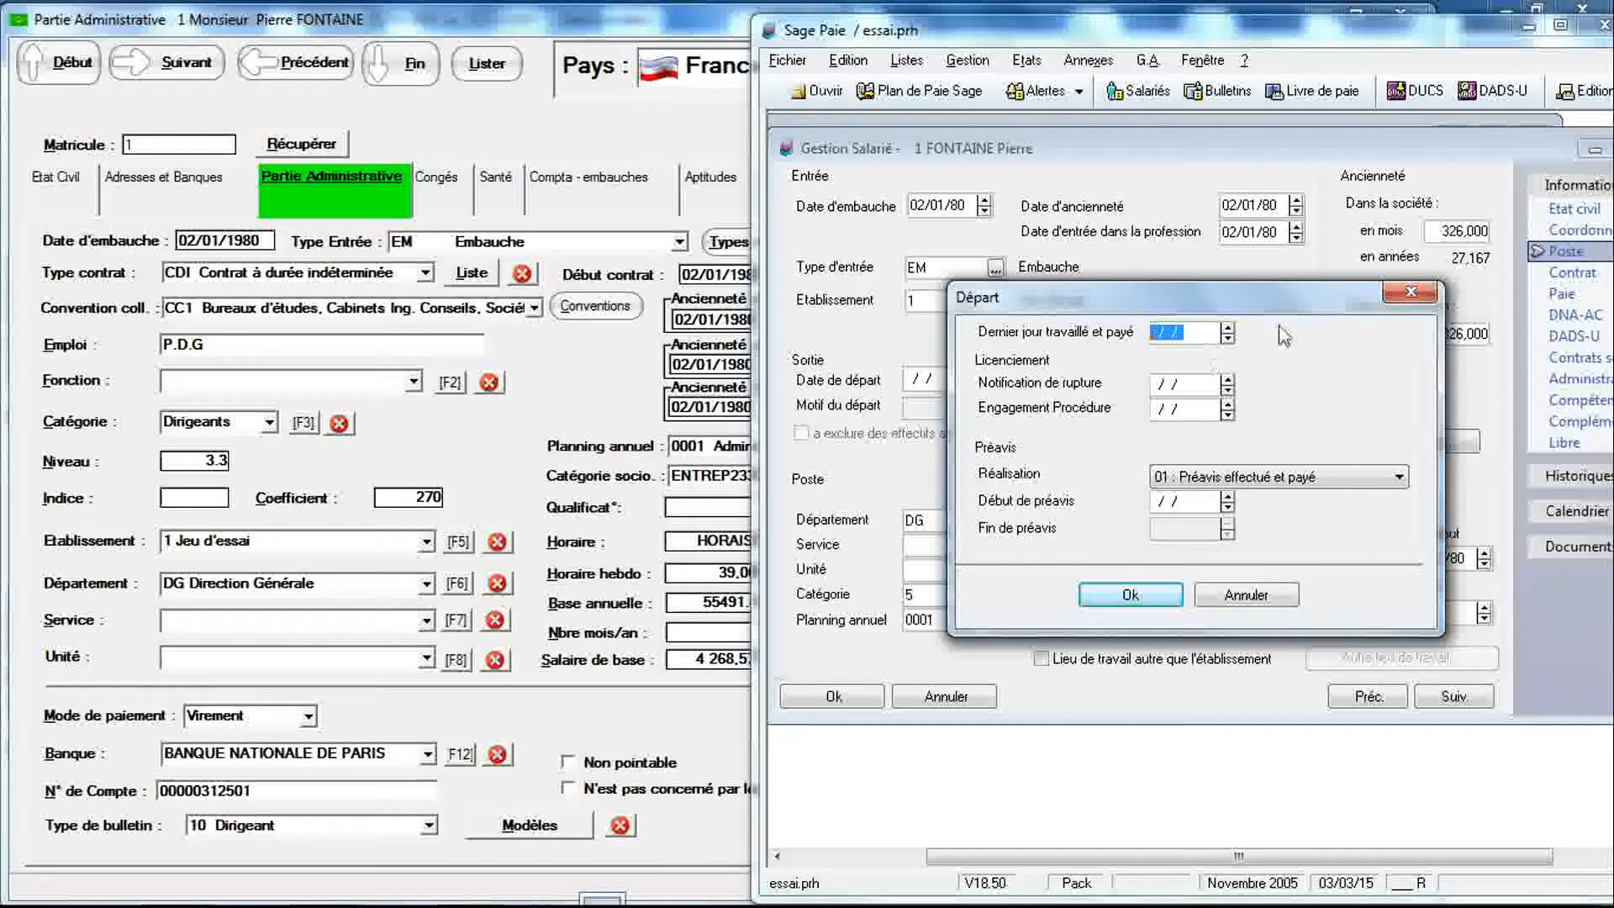
left_click(1410, 296)
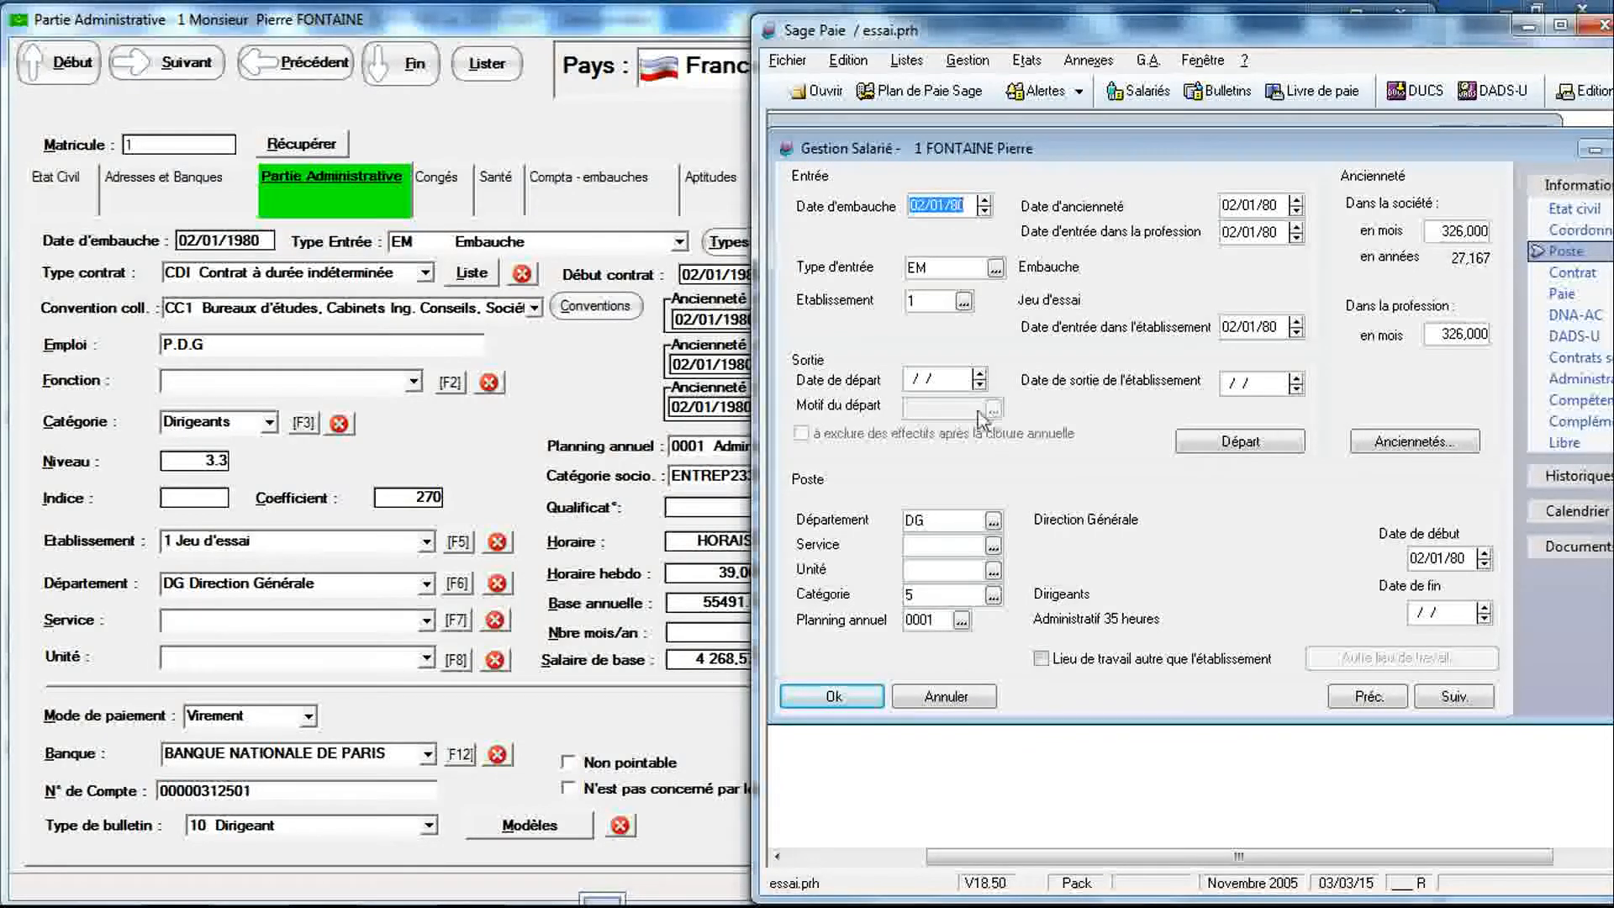
left_click(593, 374)
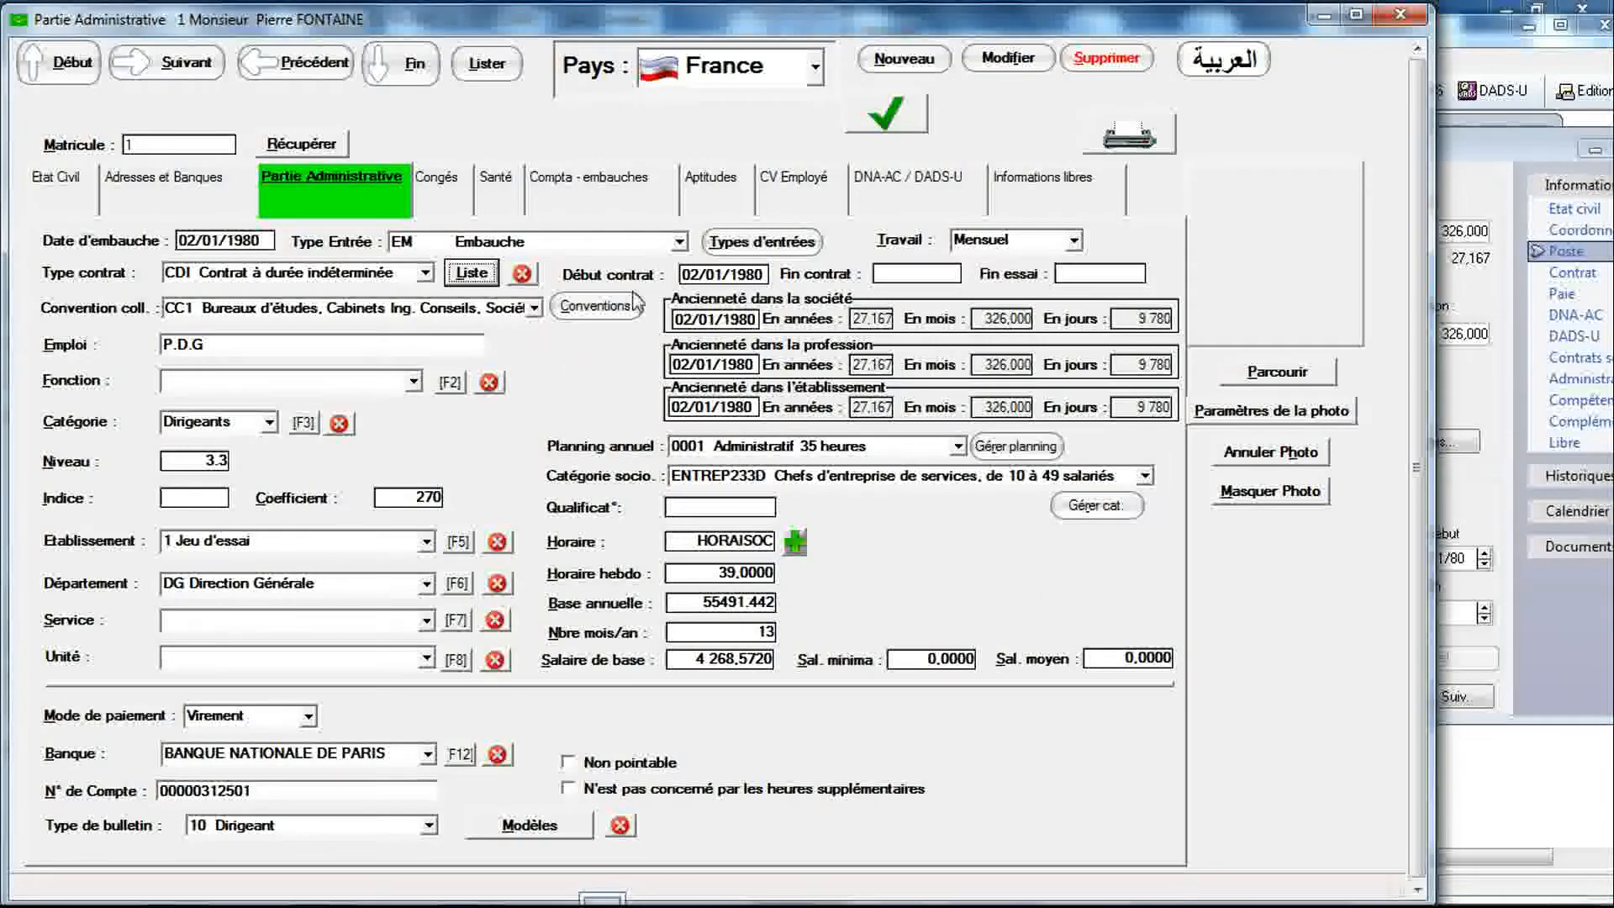
Step: From RIMINTEG's Compta - embauches page, examine the employee departure entry form and its departure types, and close the form
left_click(633, 187)
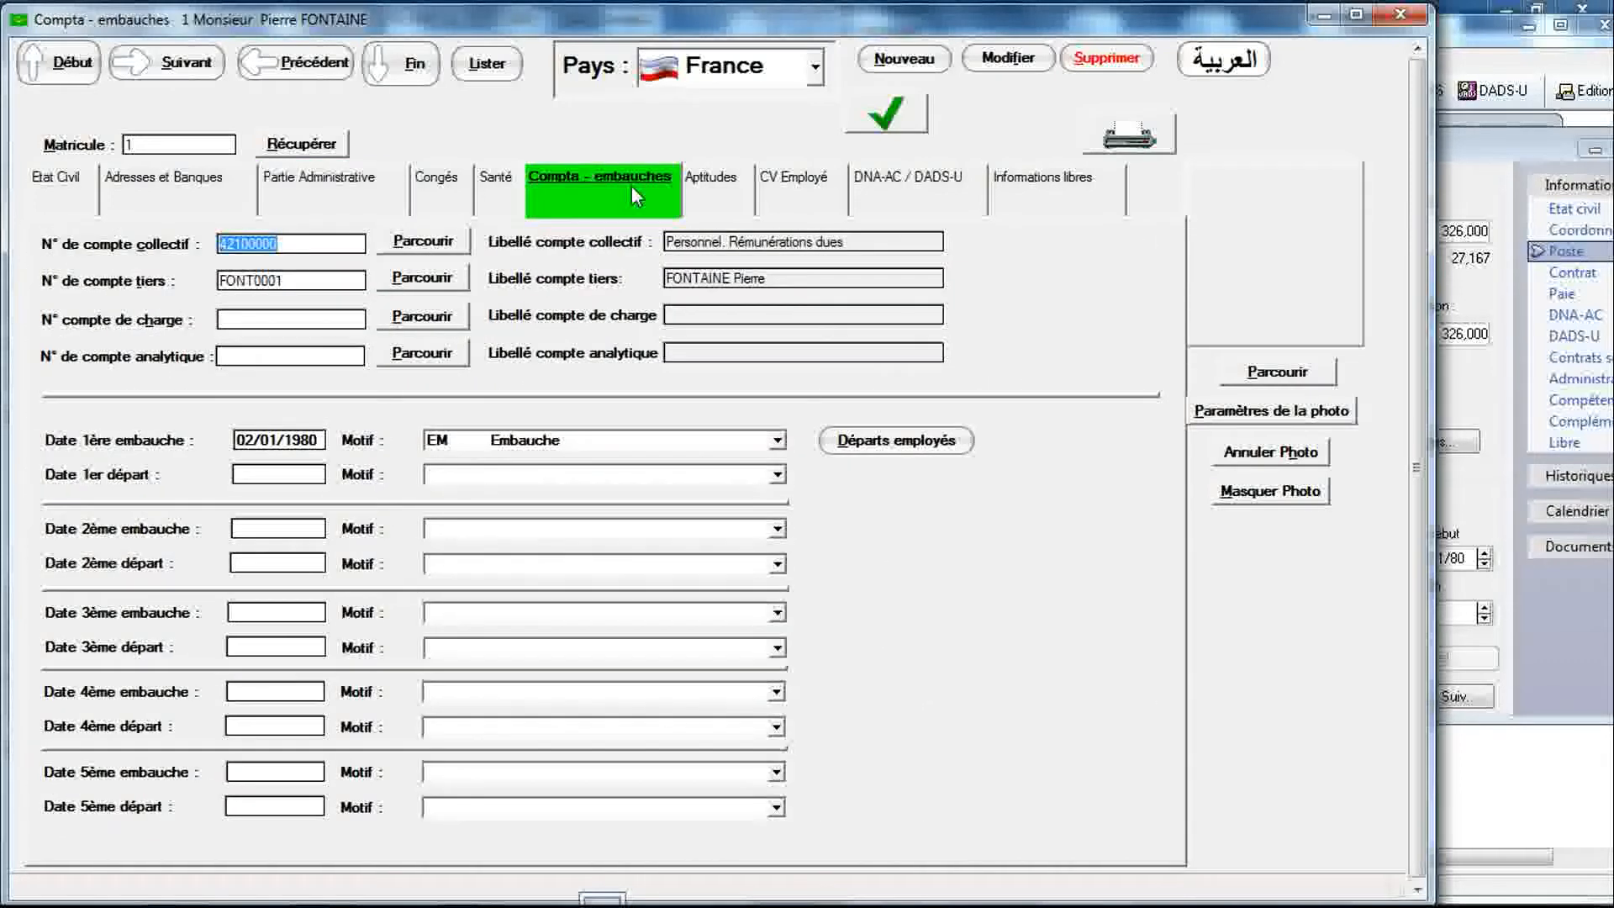
left_click(883, 445)
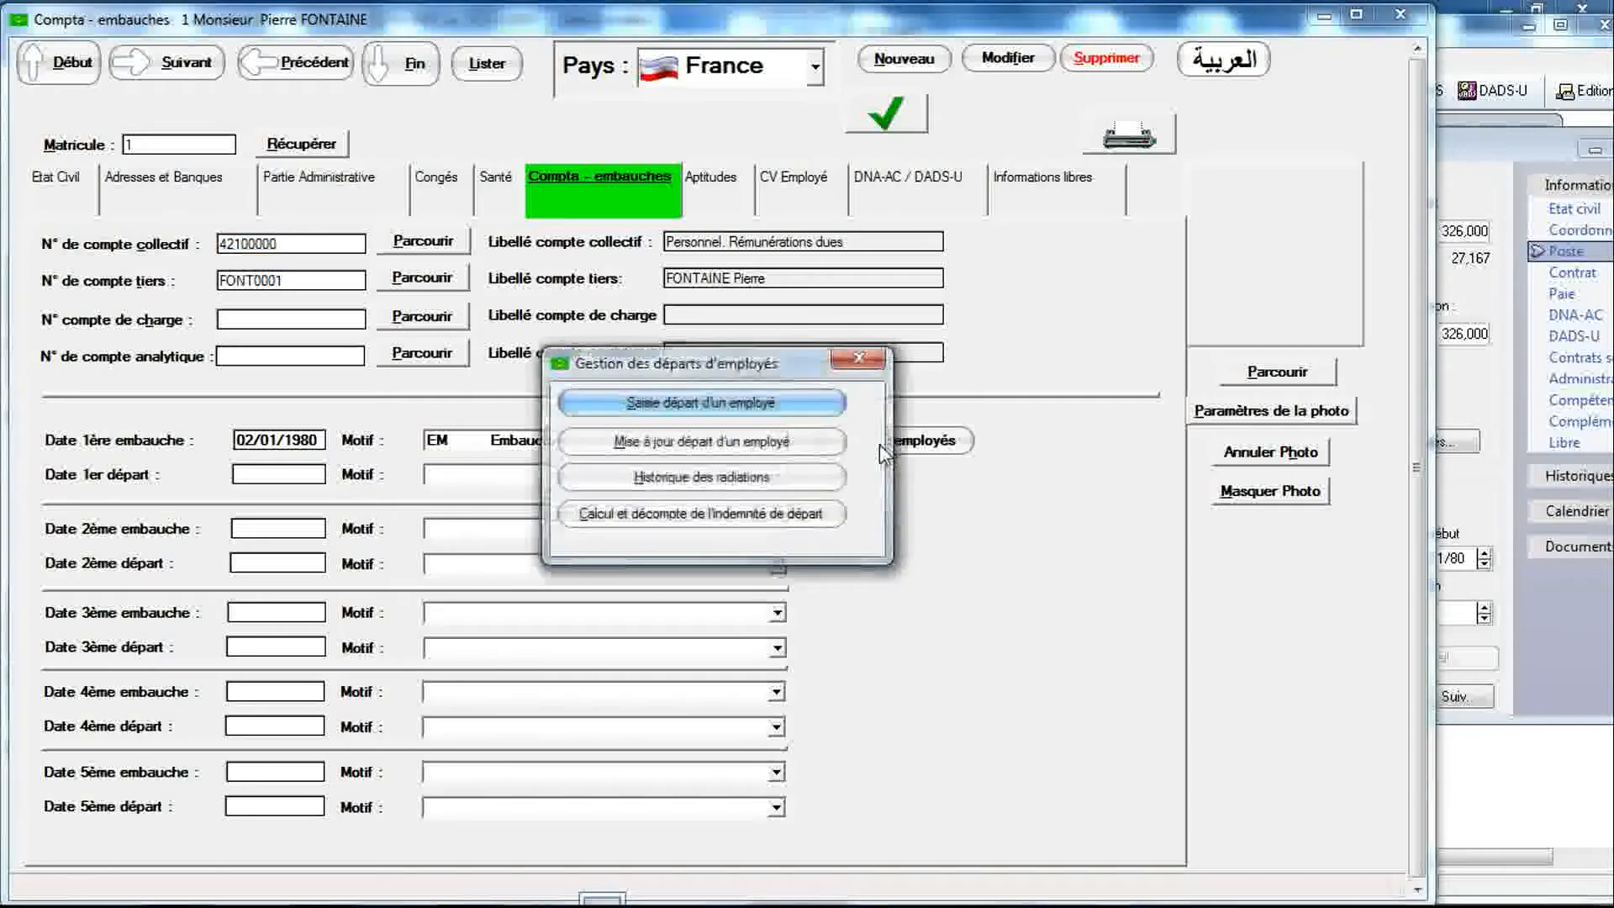
left_click(711, 408)
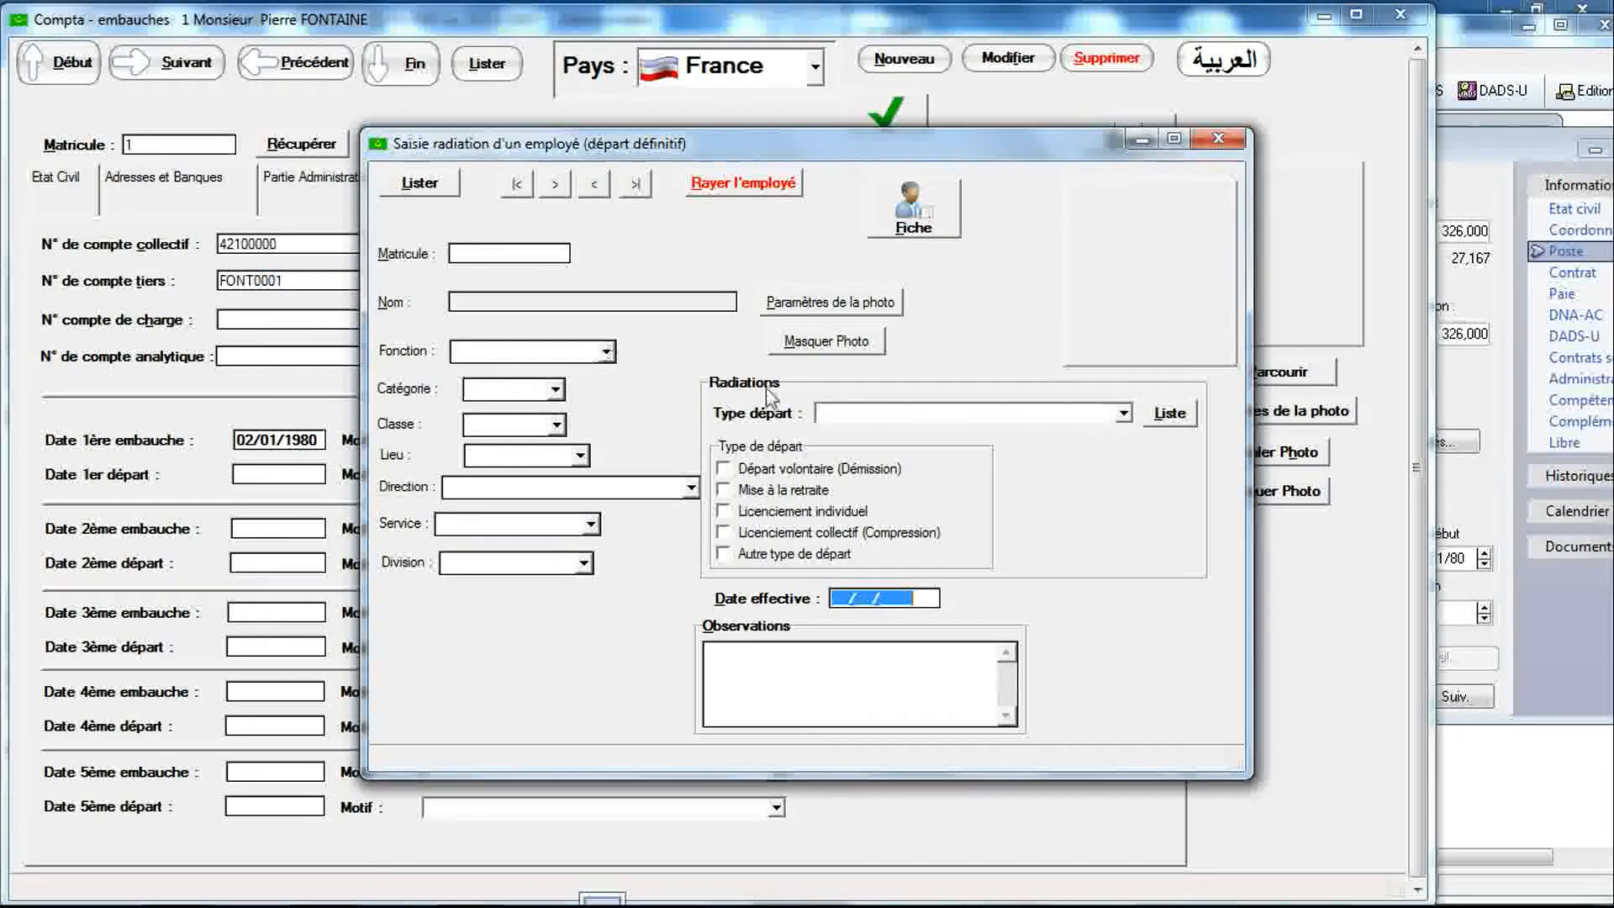
left_click(1124, 413)
left_click(1125, 414)
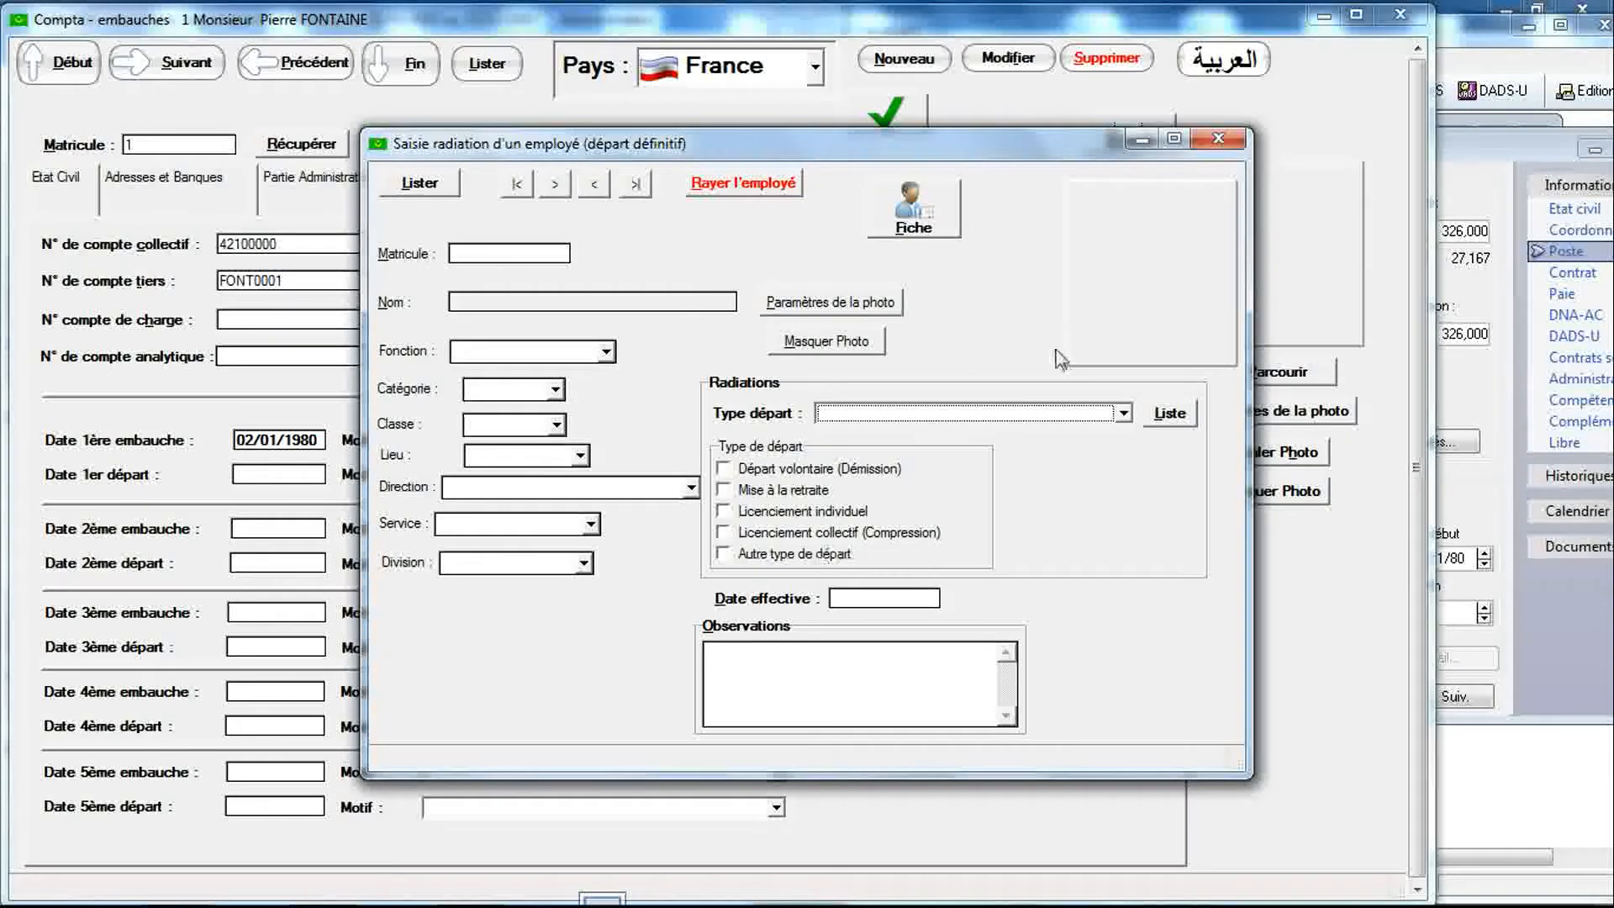
left_click(1217, 140)
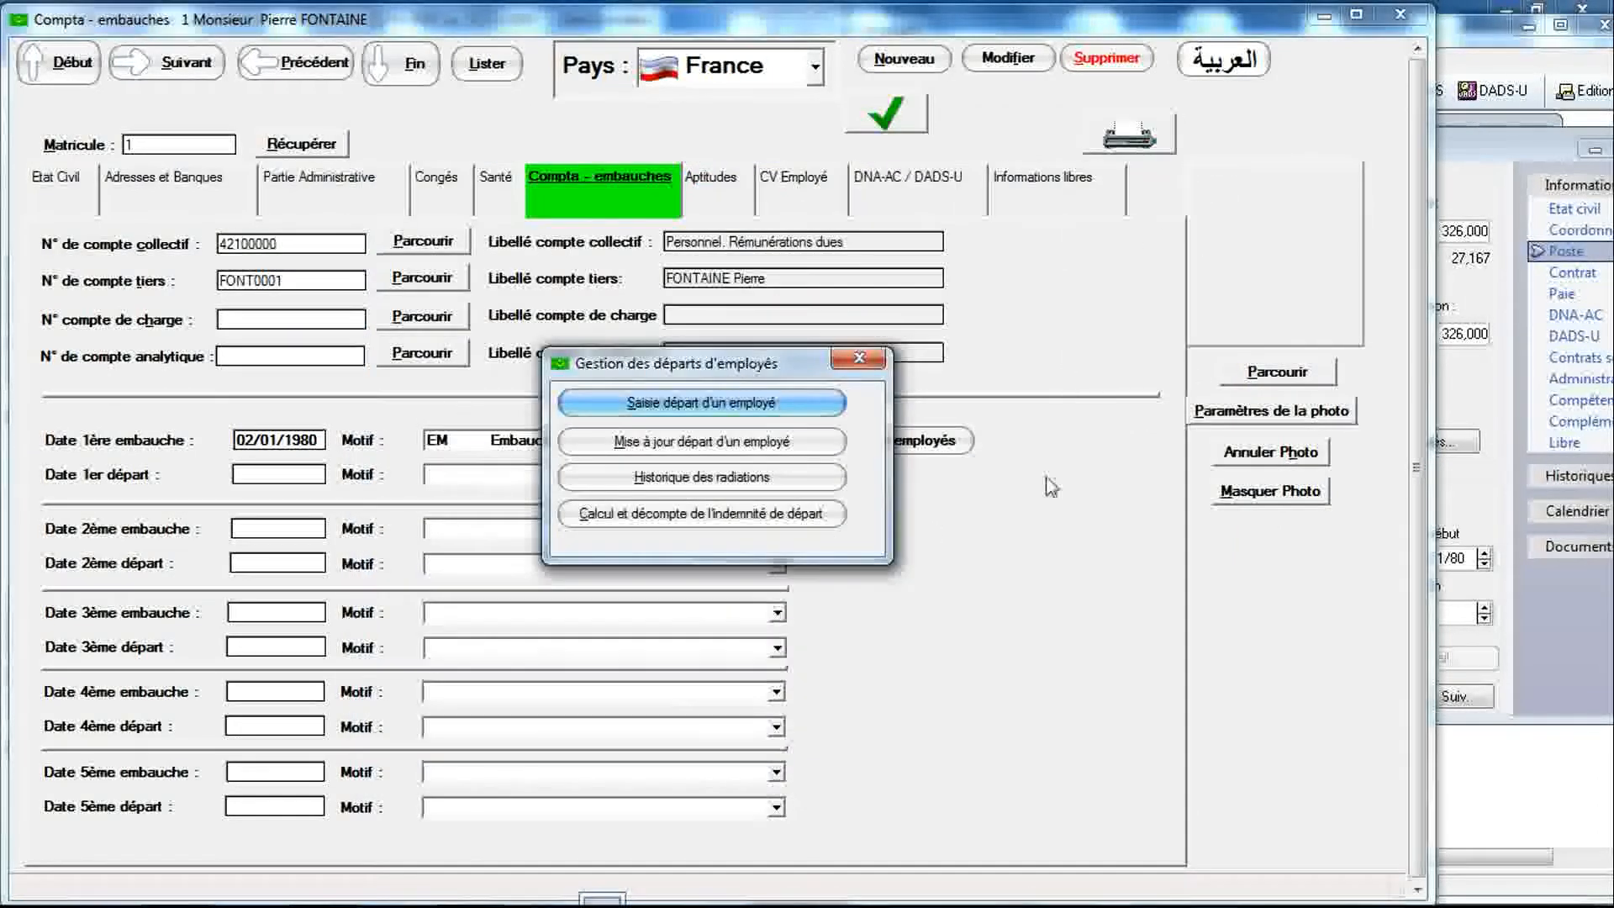
Step: Examine the departure indemnity calculation form, close the departure management, and return to Partie Administrative
left_click(748, 523)
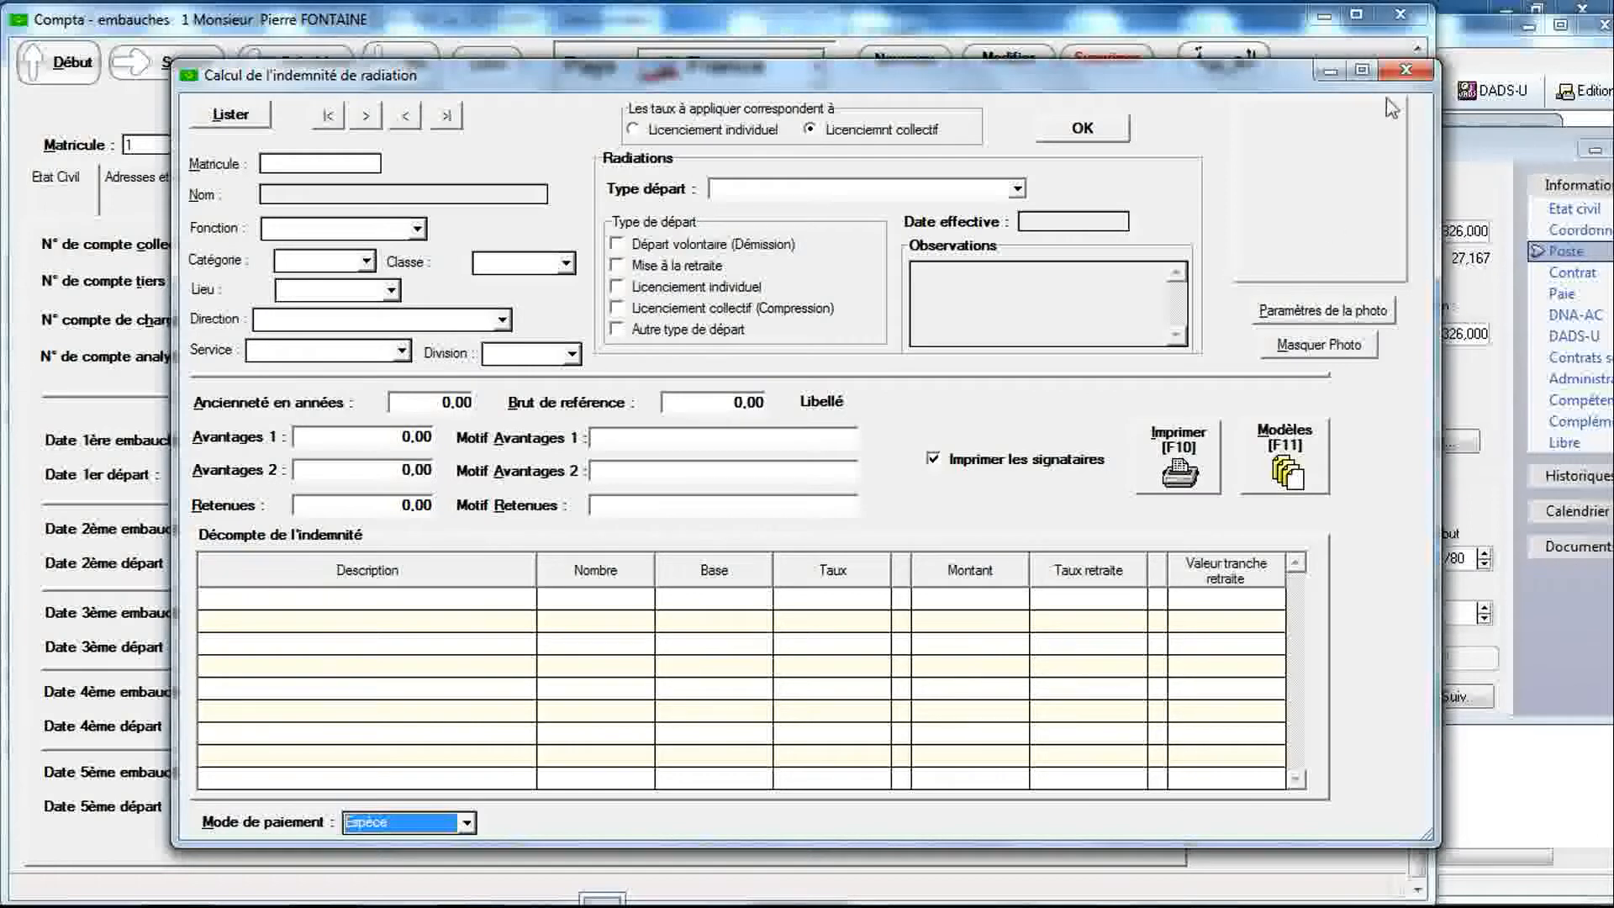
left_click(1406, 70)
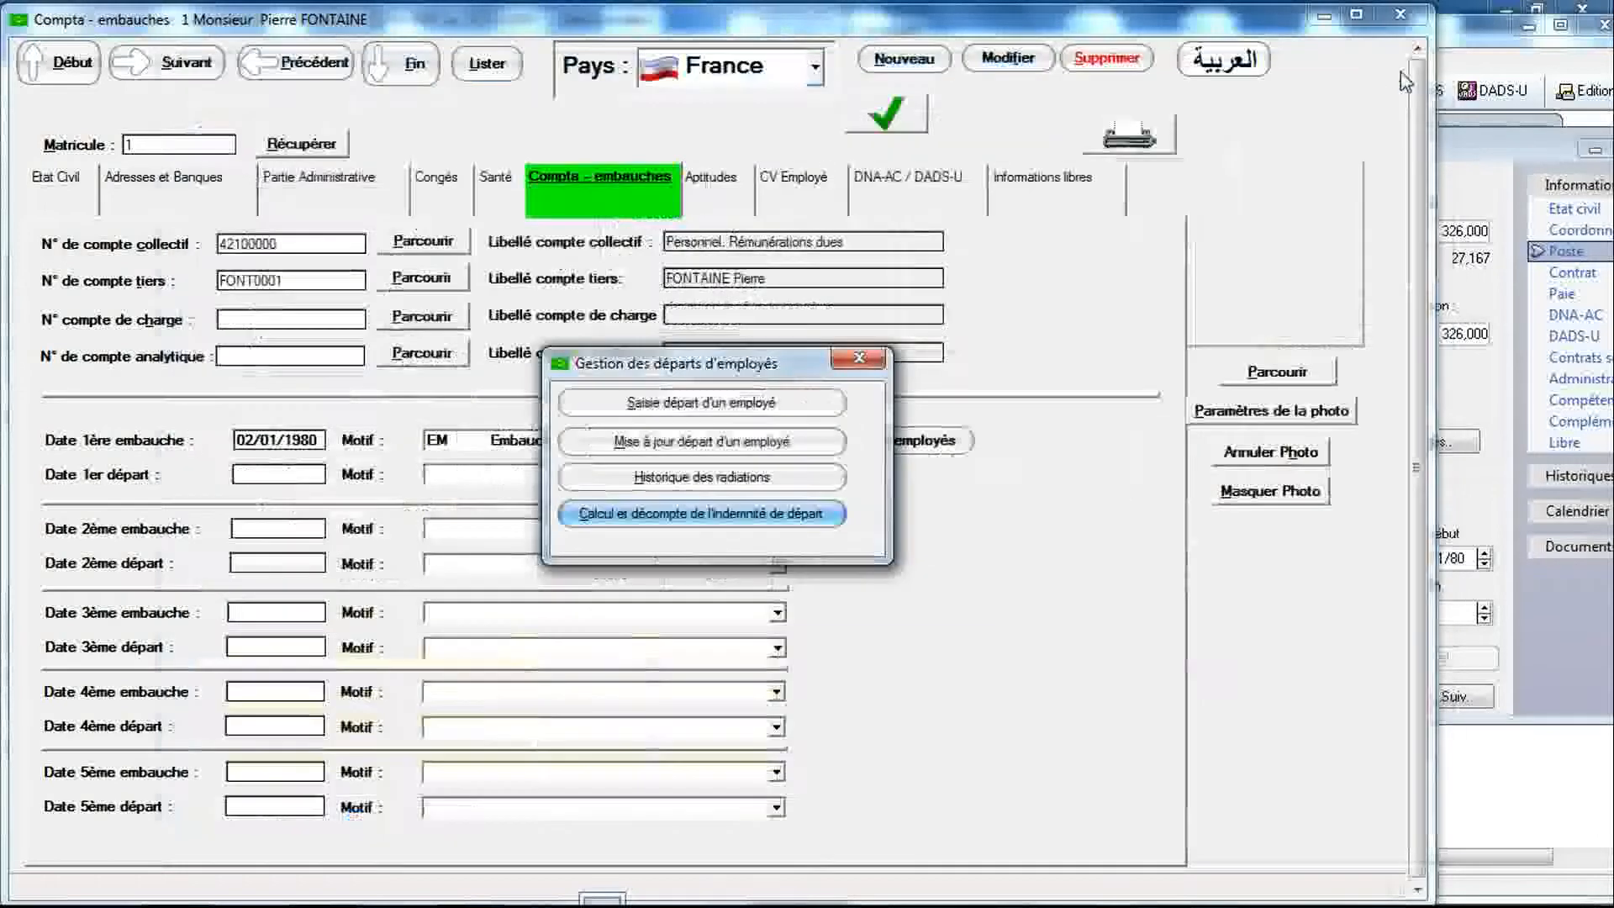
left_click(857, 360)
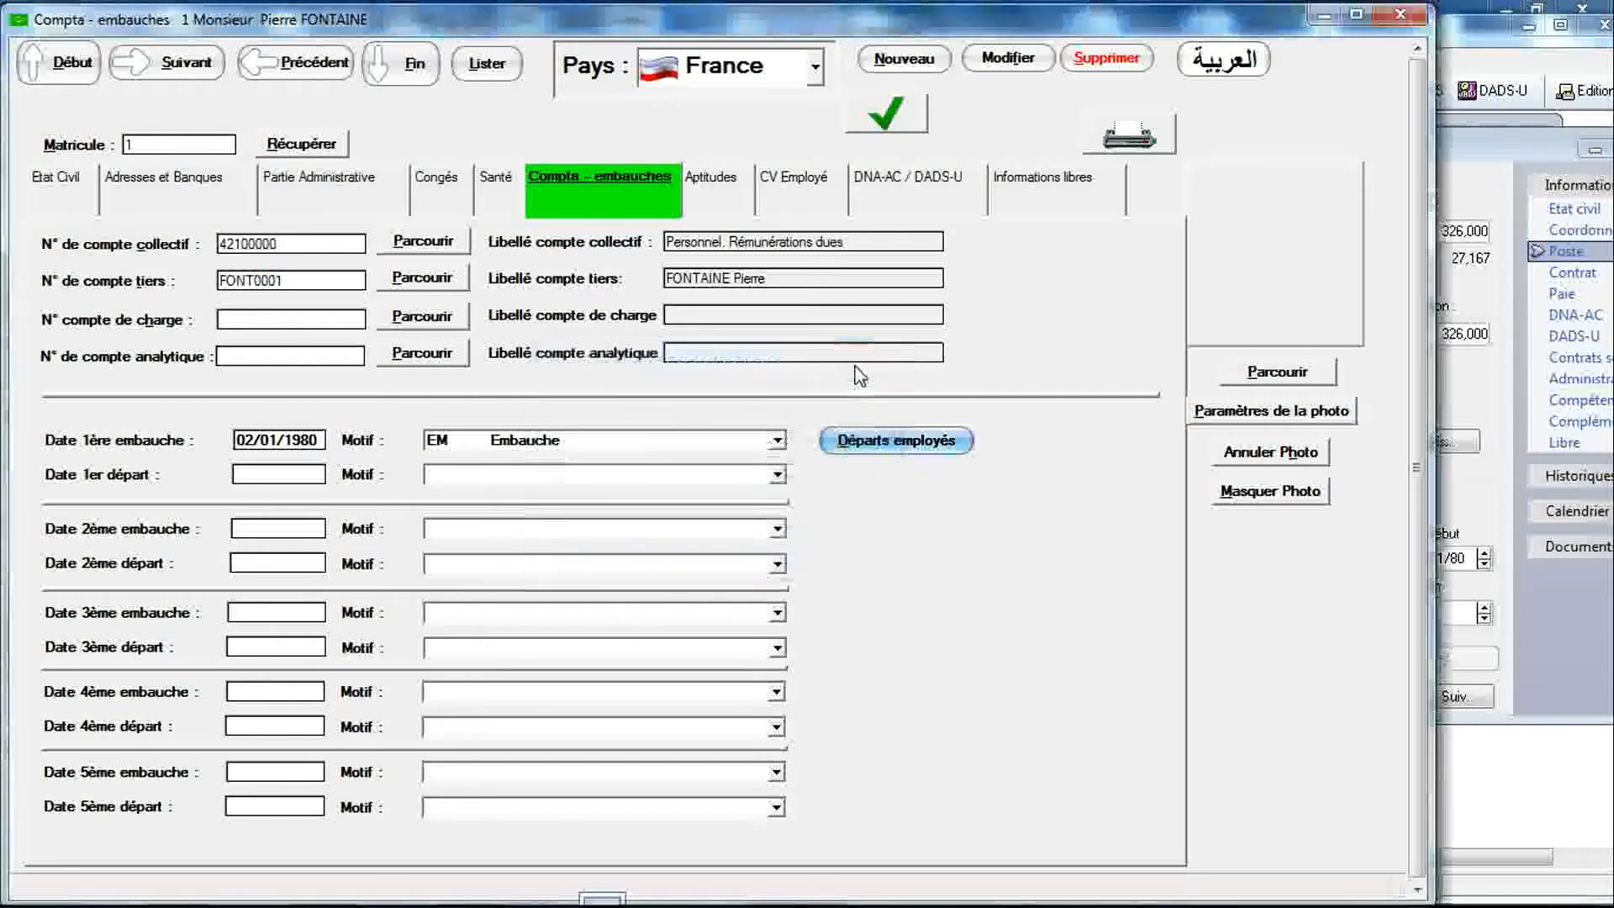
left_click(349, 195)
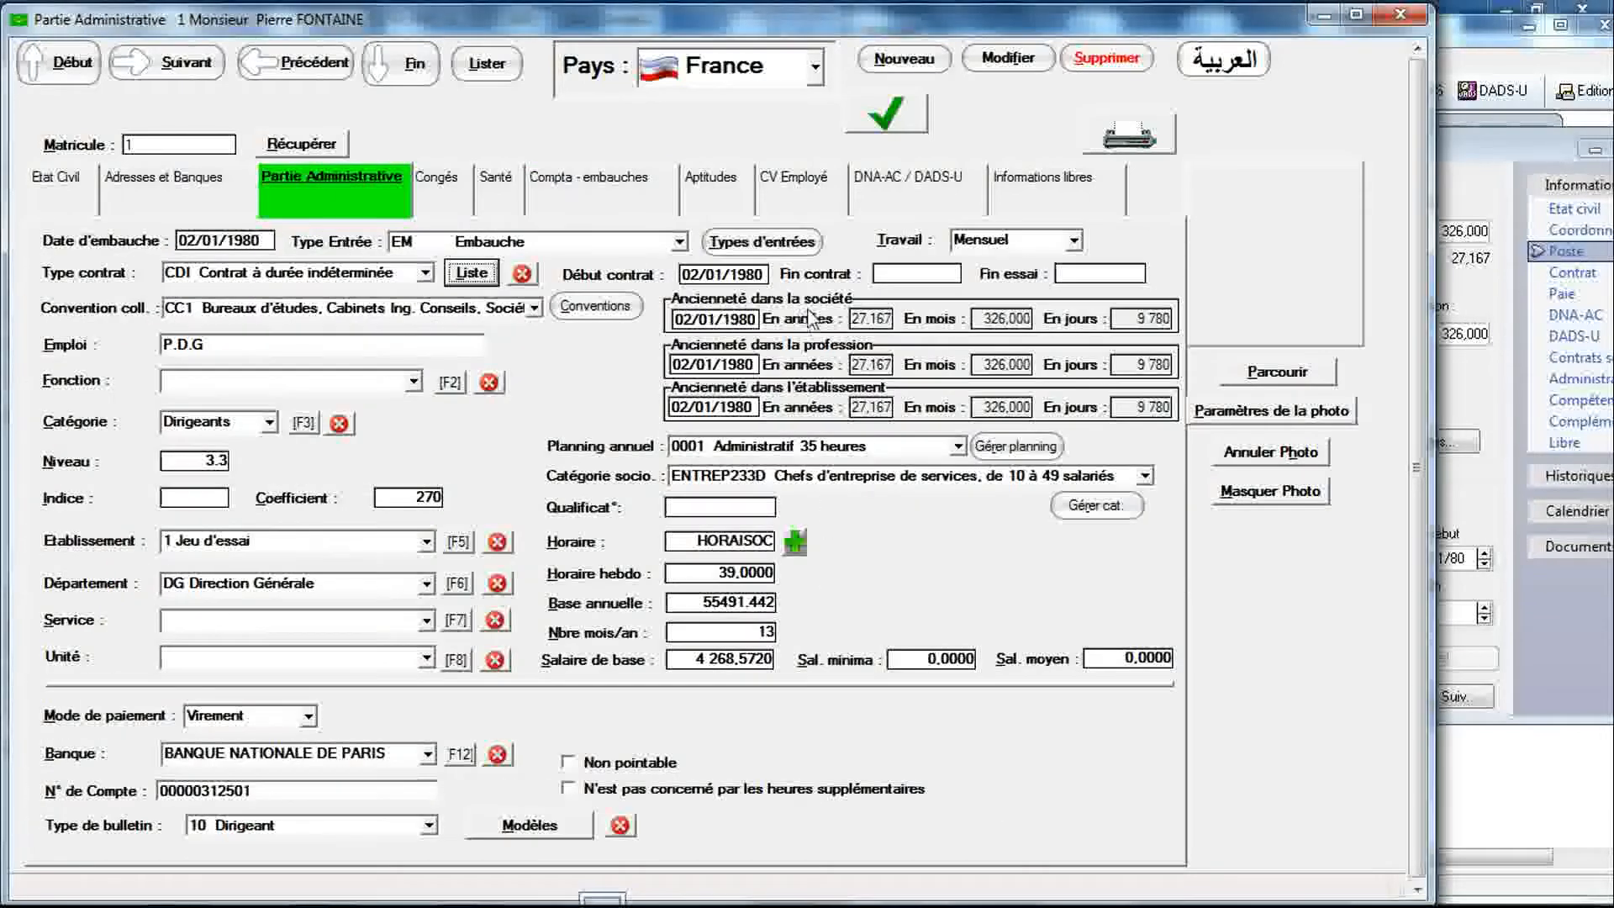
Step: Switch to Sage Paie and reposition its window to compare the Poste fields with RIMINTEG's Partie Administrative page
left_click(1473, 401)
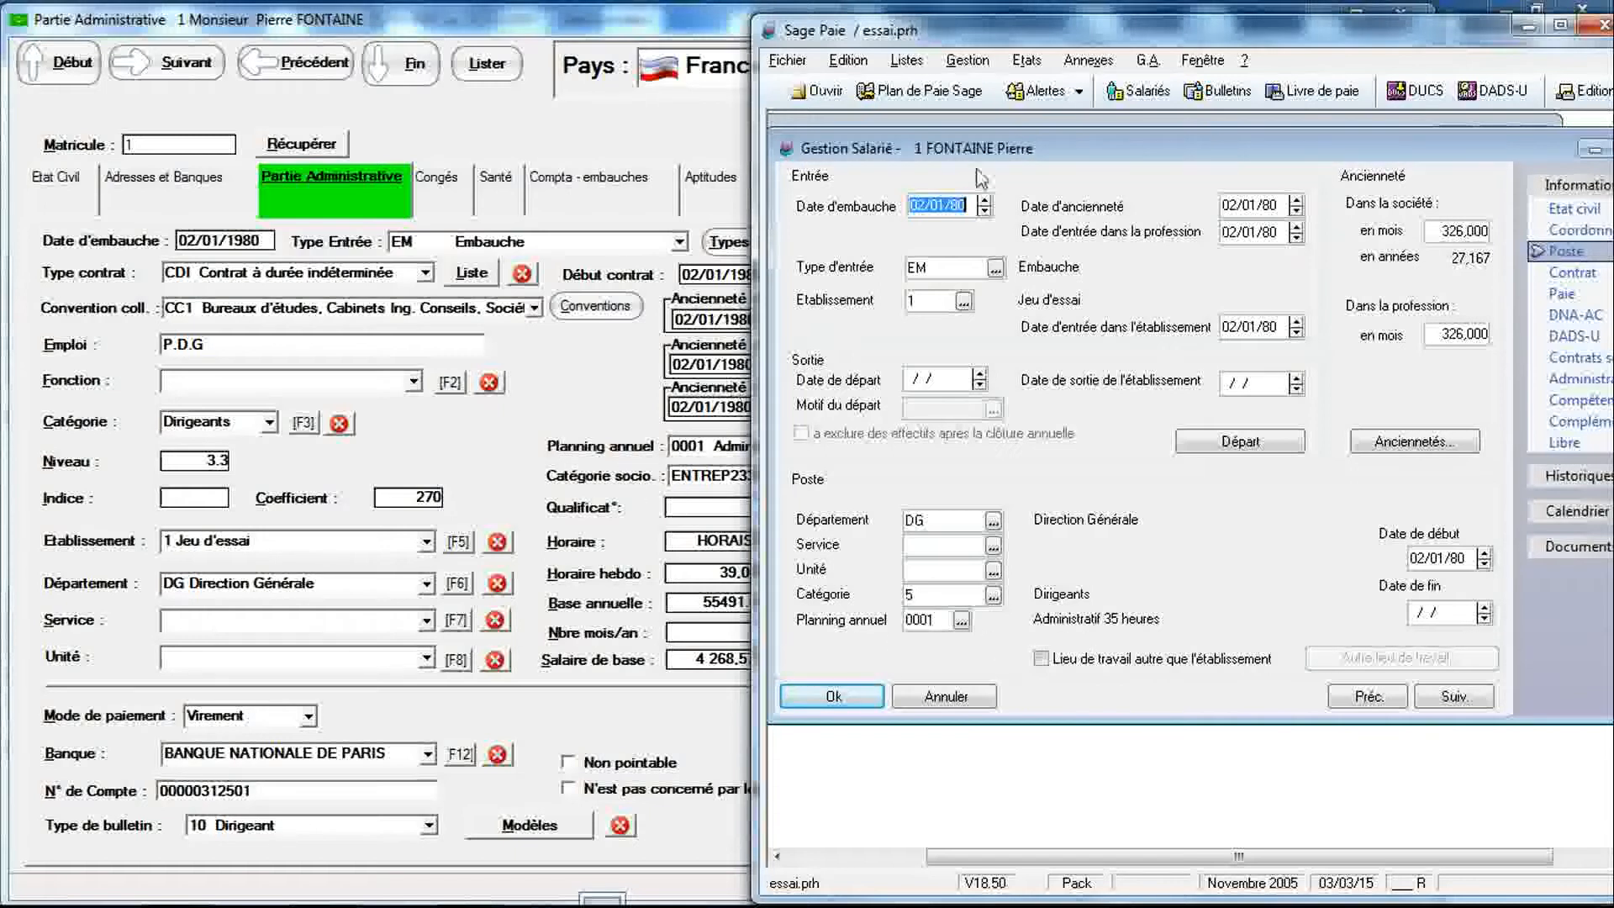
left_click_drag(1073, 38, 1194, 29)
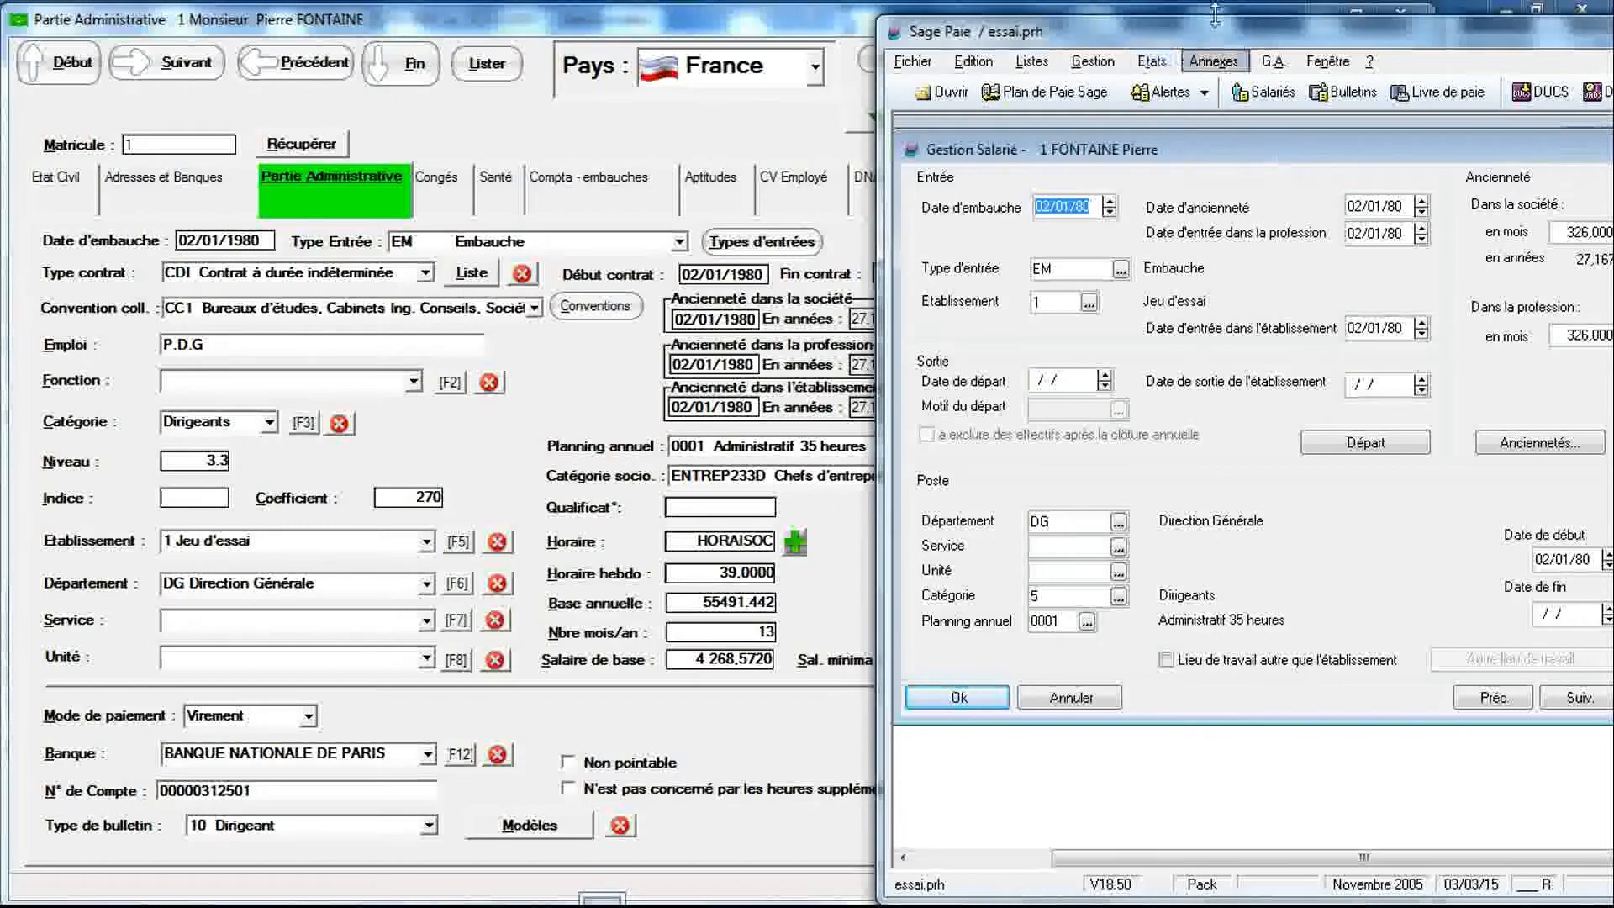
left_click_drag(1223, 35, 1079, 19)
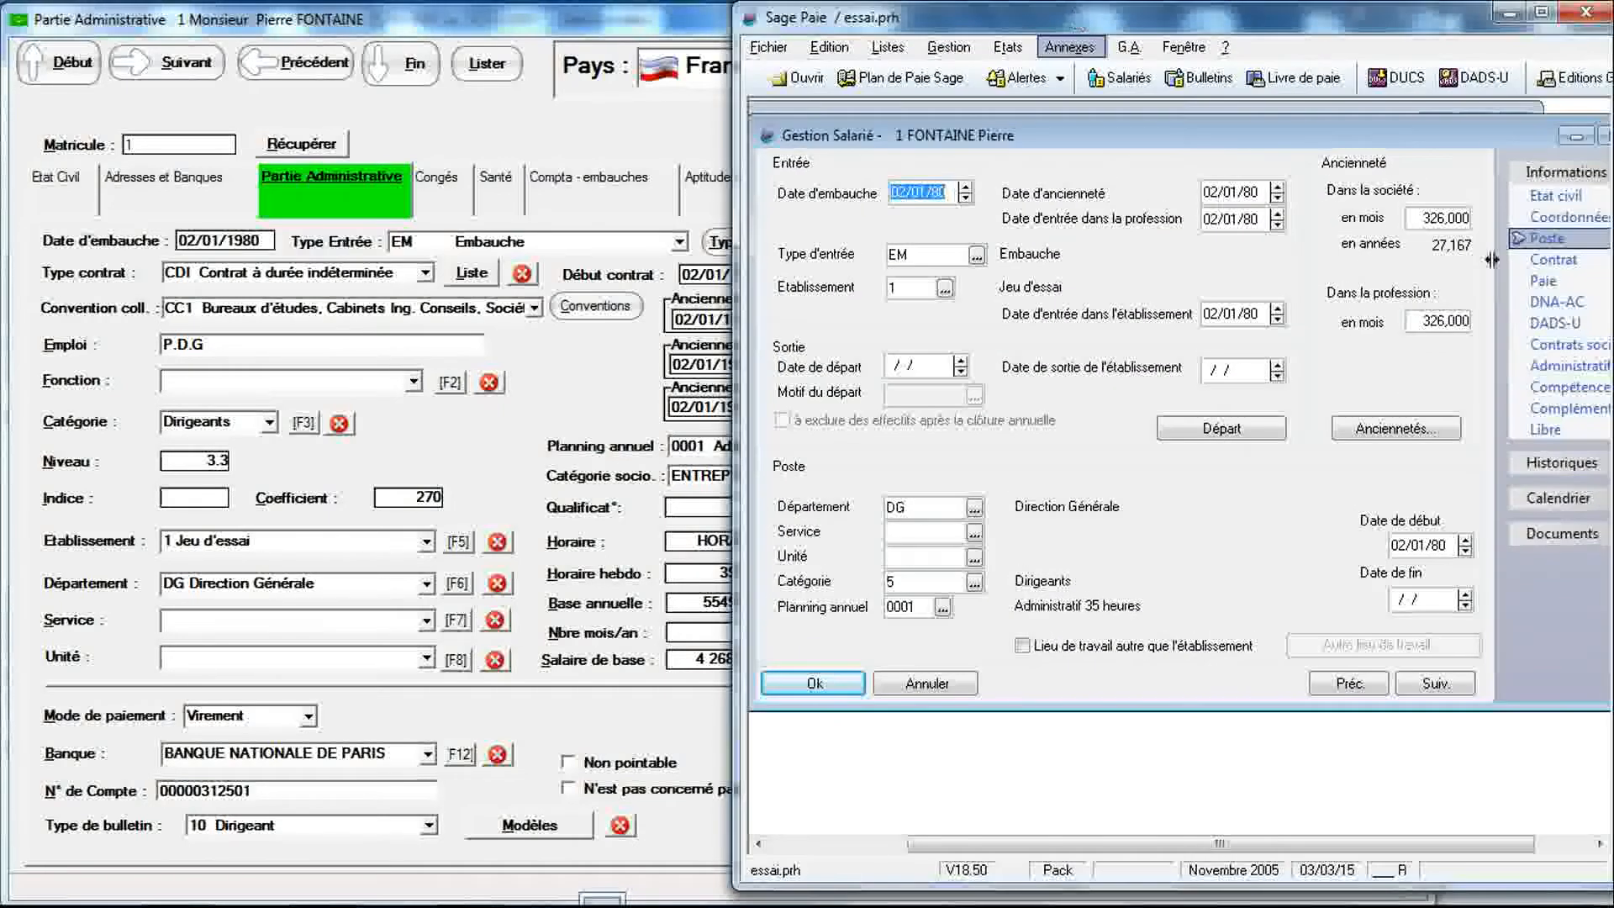
Step: Open the Contrat information in Sage Paie and compare its contract, job and classification fields with RIMINTEG's Partie Administrative page
left_click(1545, 262)
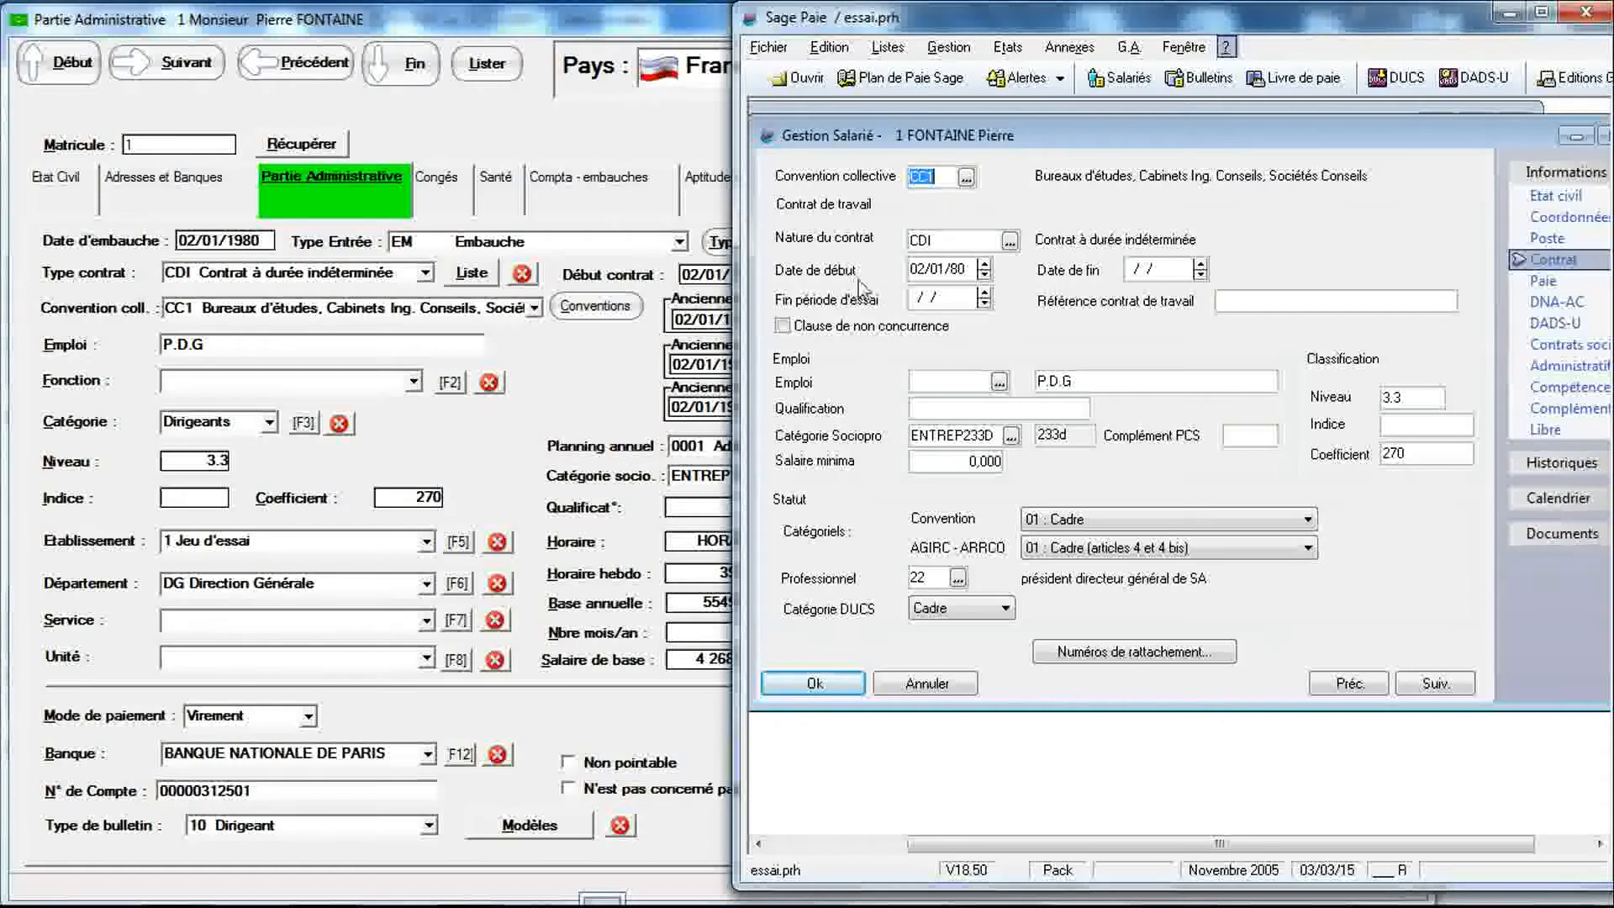
left_click_drag(1157, 18, 1430, 38)
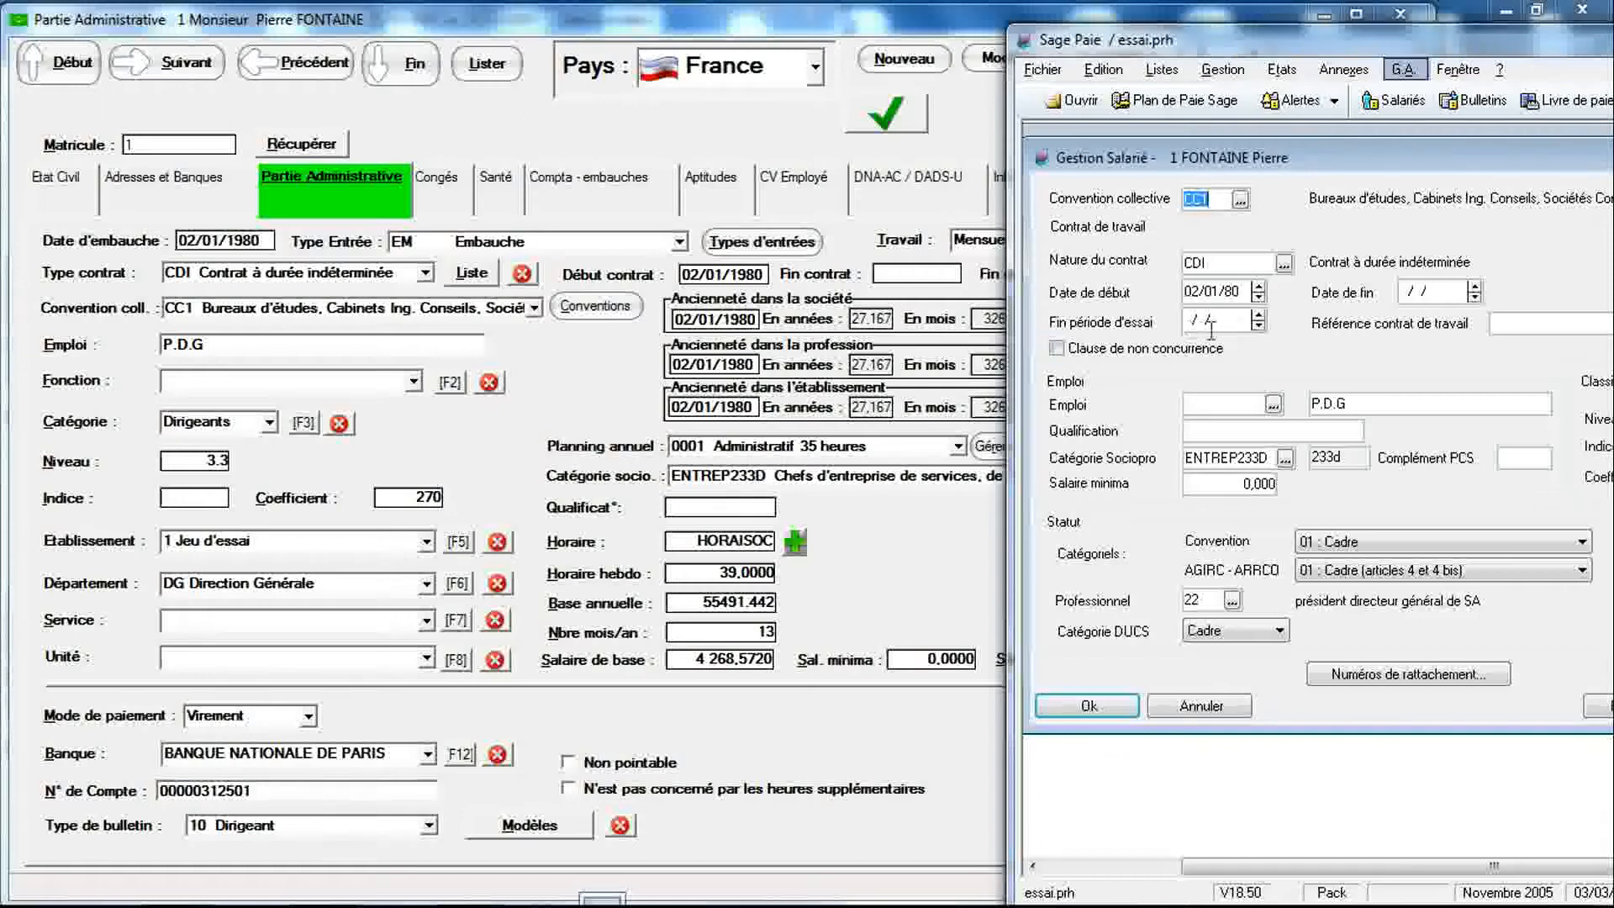
left_click_drag(1181, 55, 1108, 381)
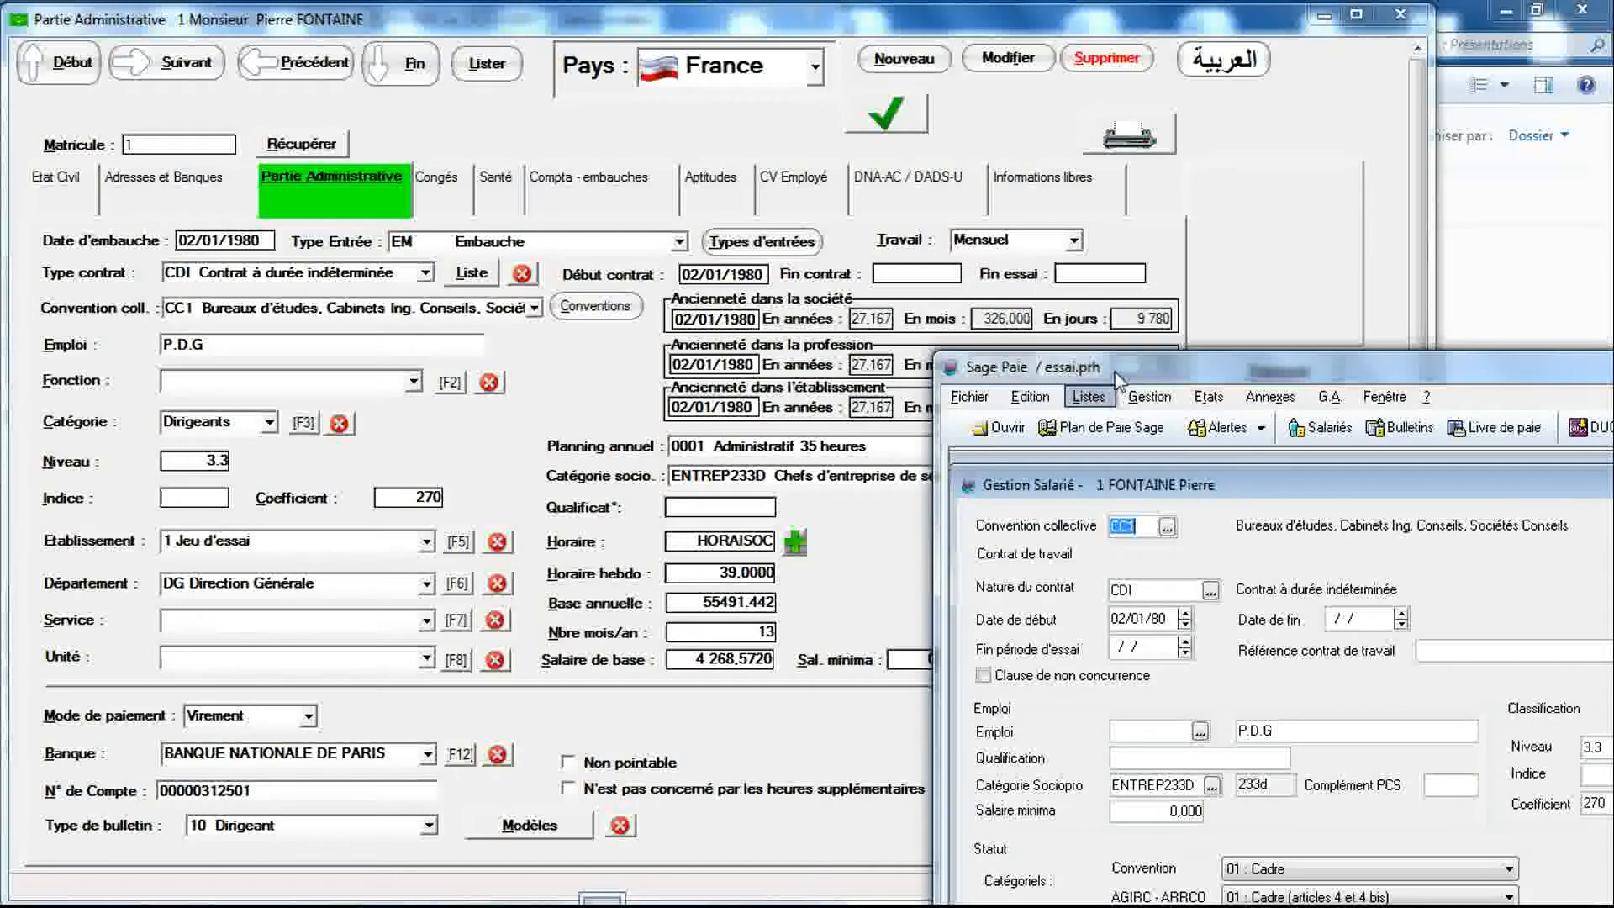
left_click_drag(1117, 377, 1022, 39)
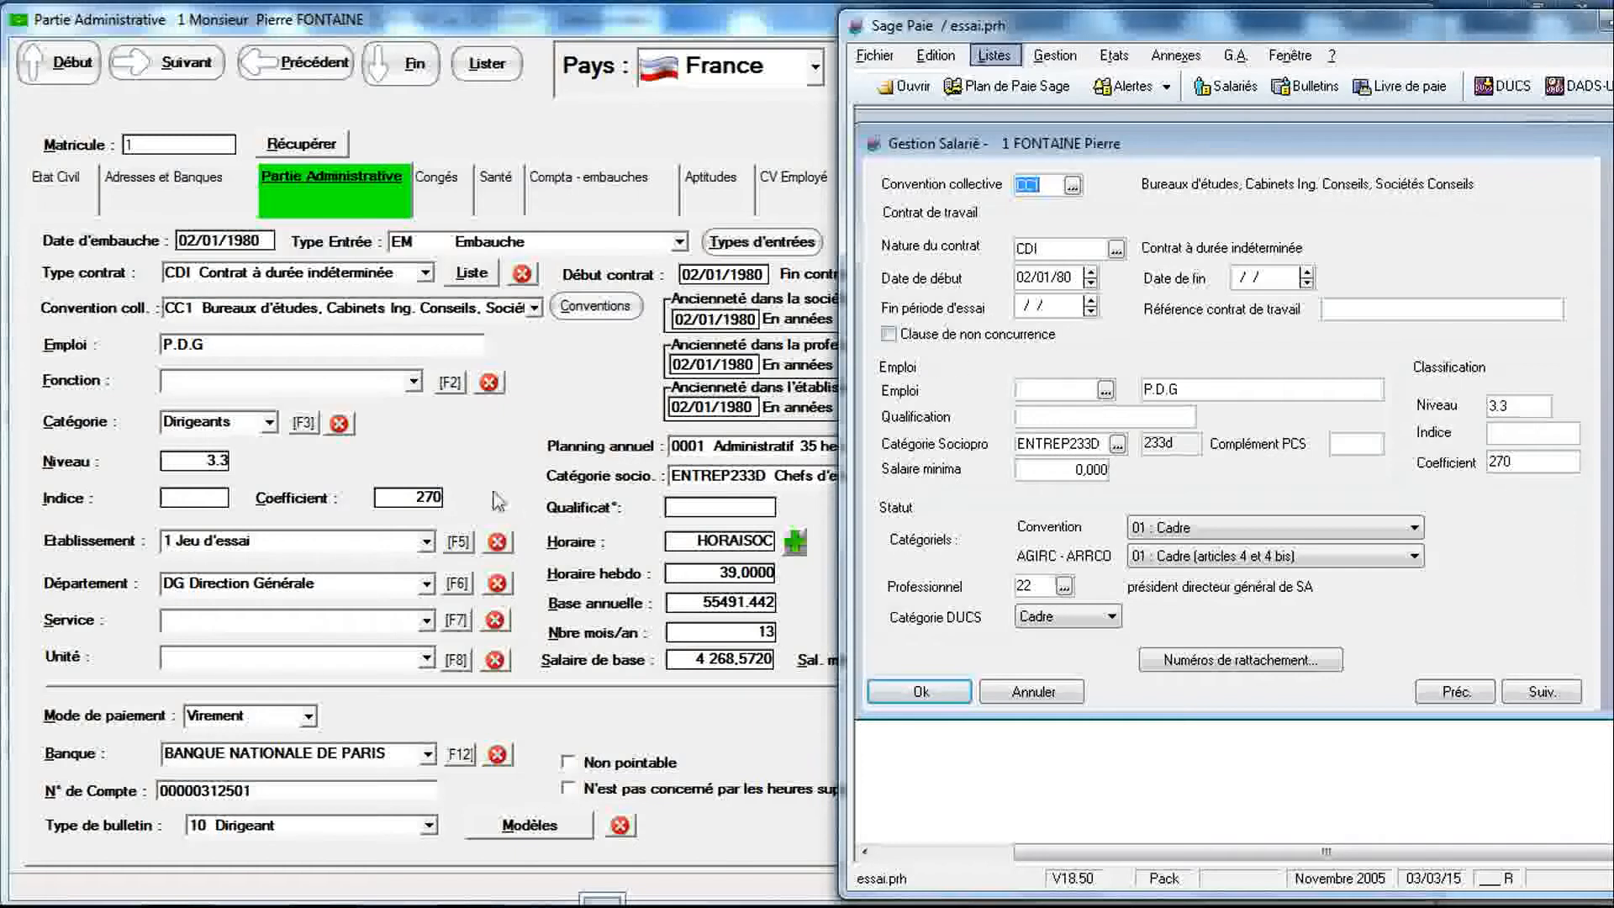
left_click_drag(1131, 35, 1127, 522)
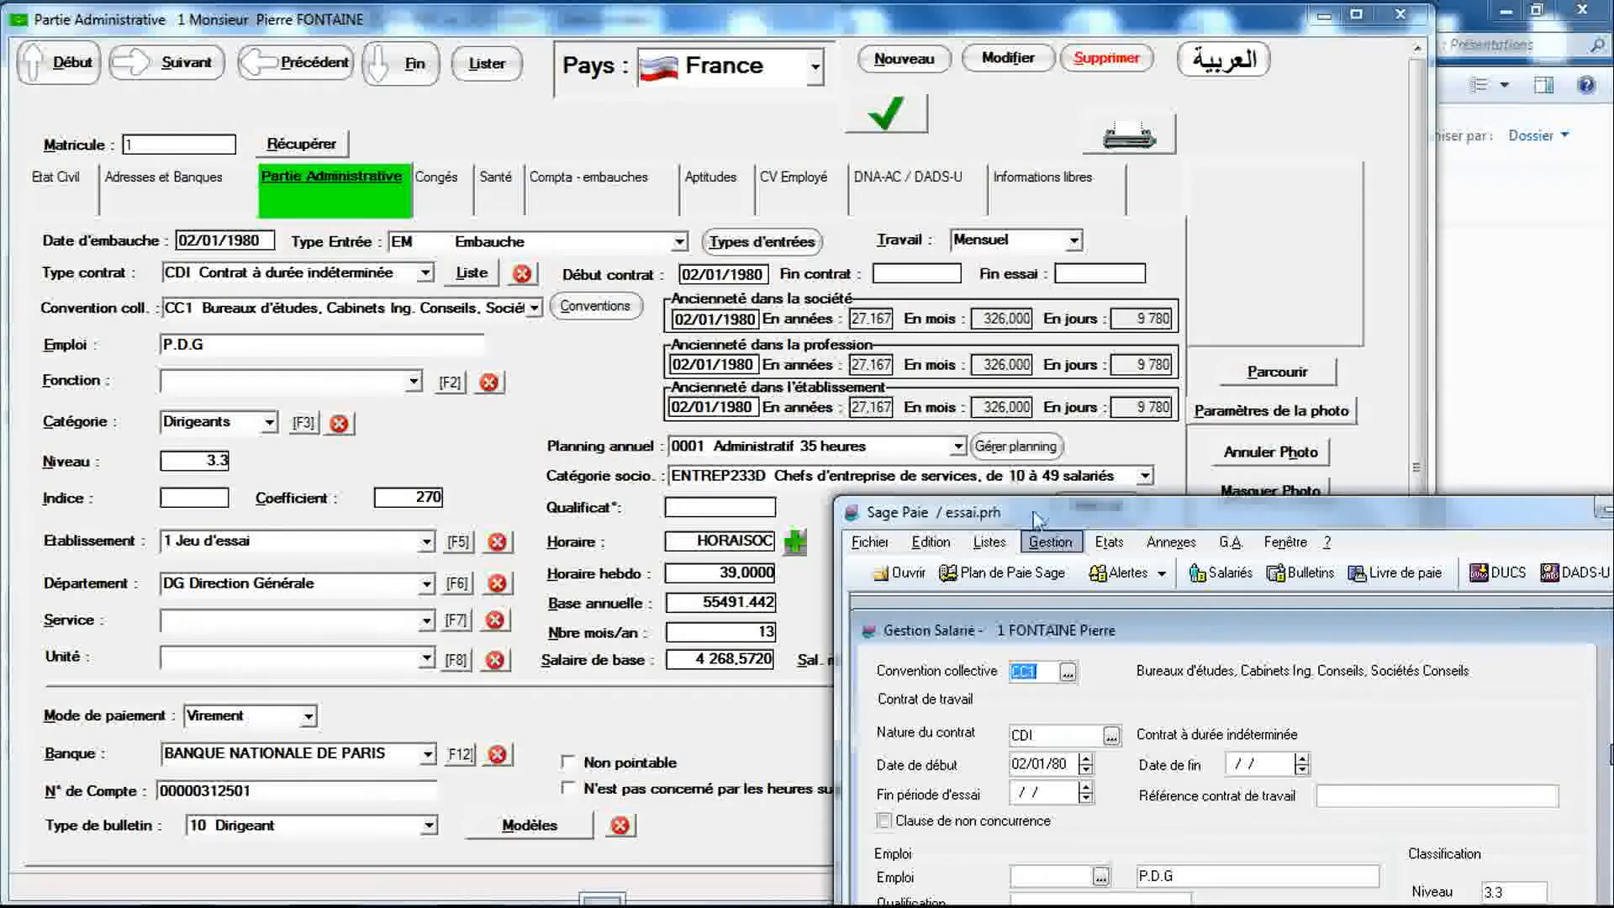
left_click_drag(1058, 509, 1046, 186)
left_click_drag(1039, 126, 1046, 112)
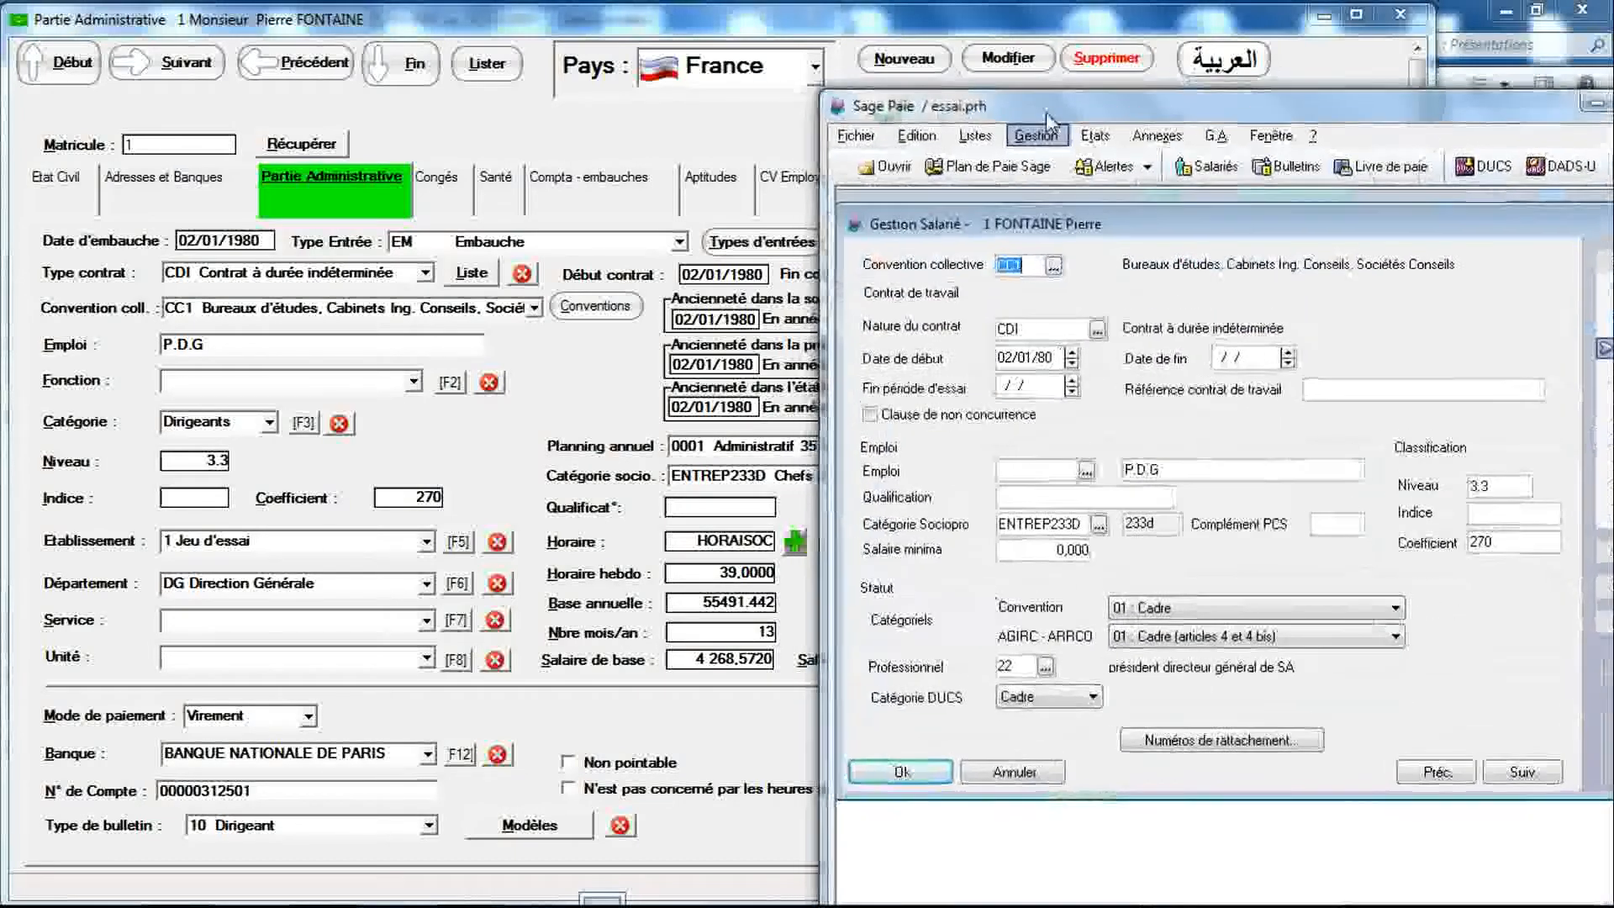
Step: Examine the INSEE job codes available for the socio-professional category in Sage Paie, and return to RIMINTEG
left_click(1100, 527)
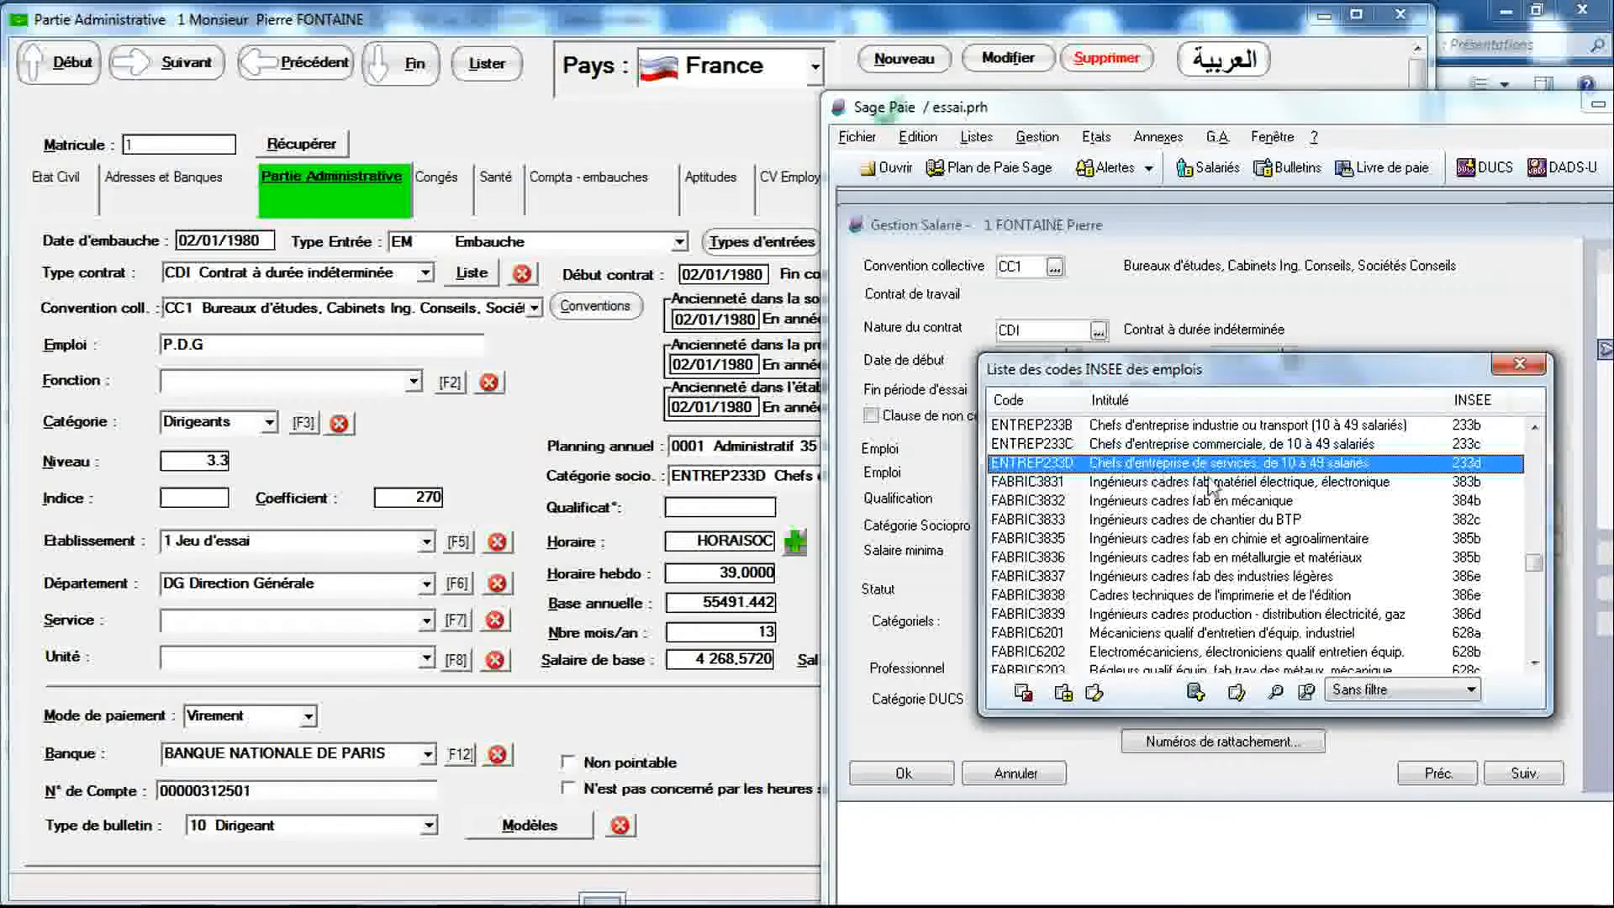
left_click(1520, 365)
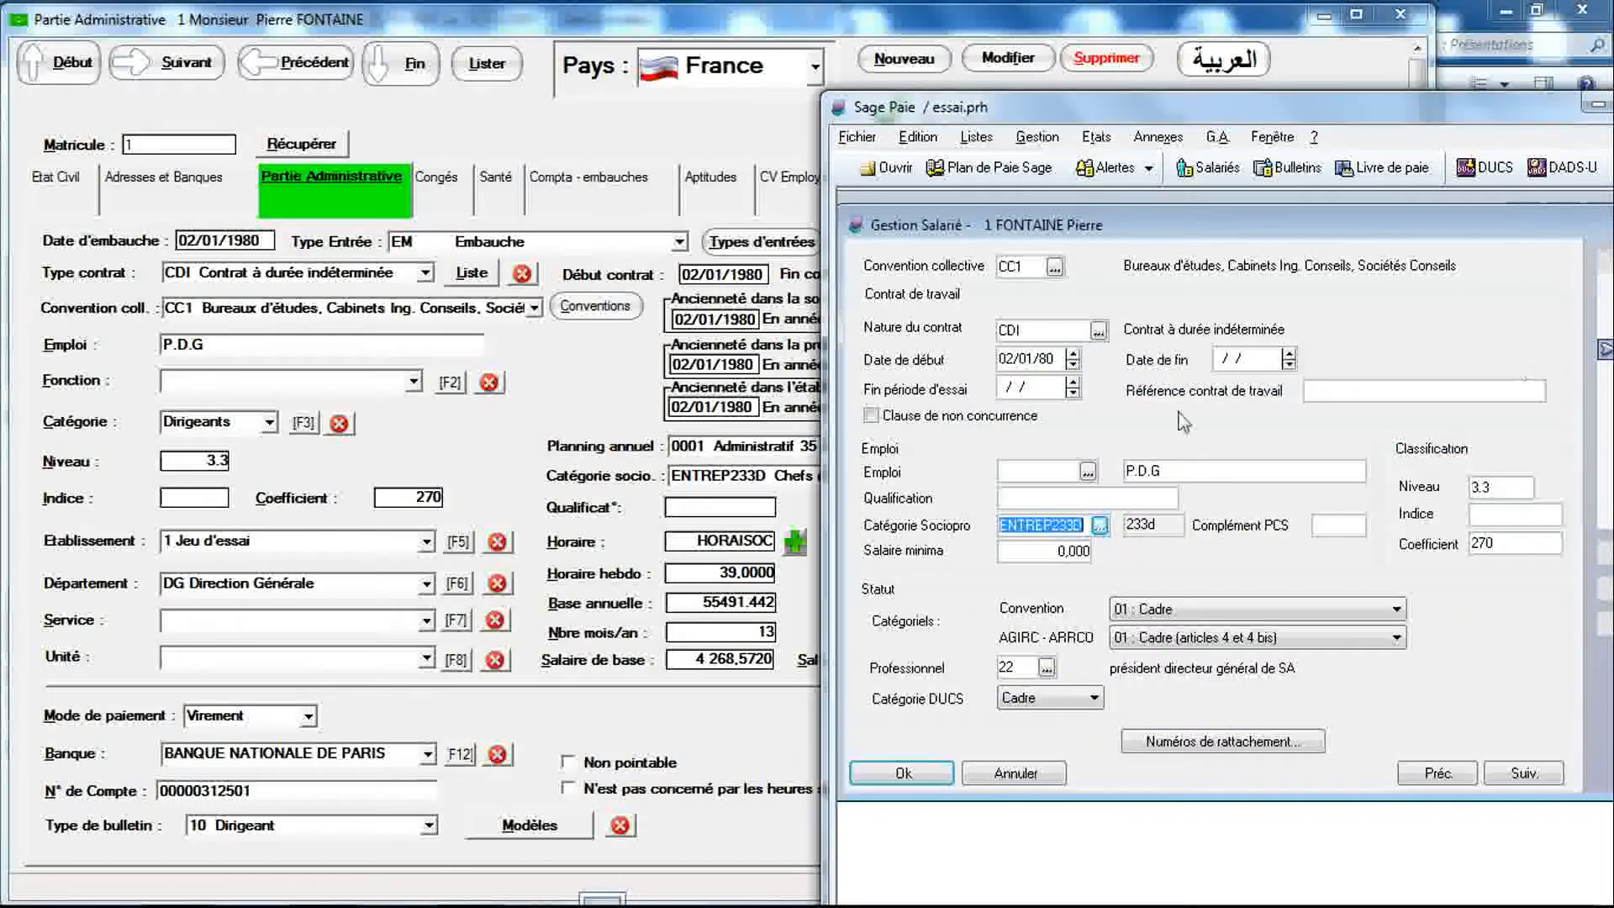
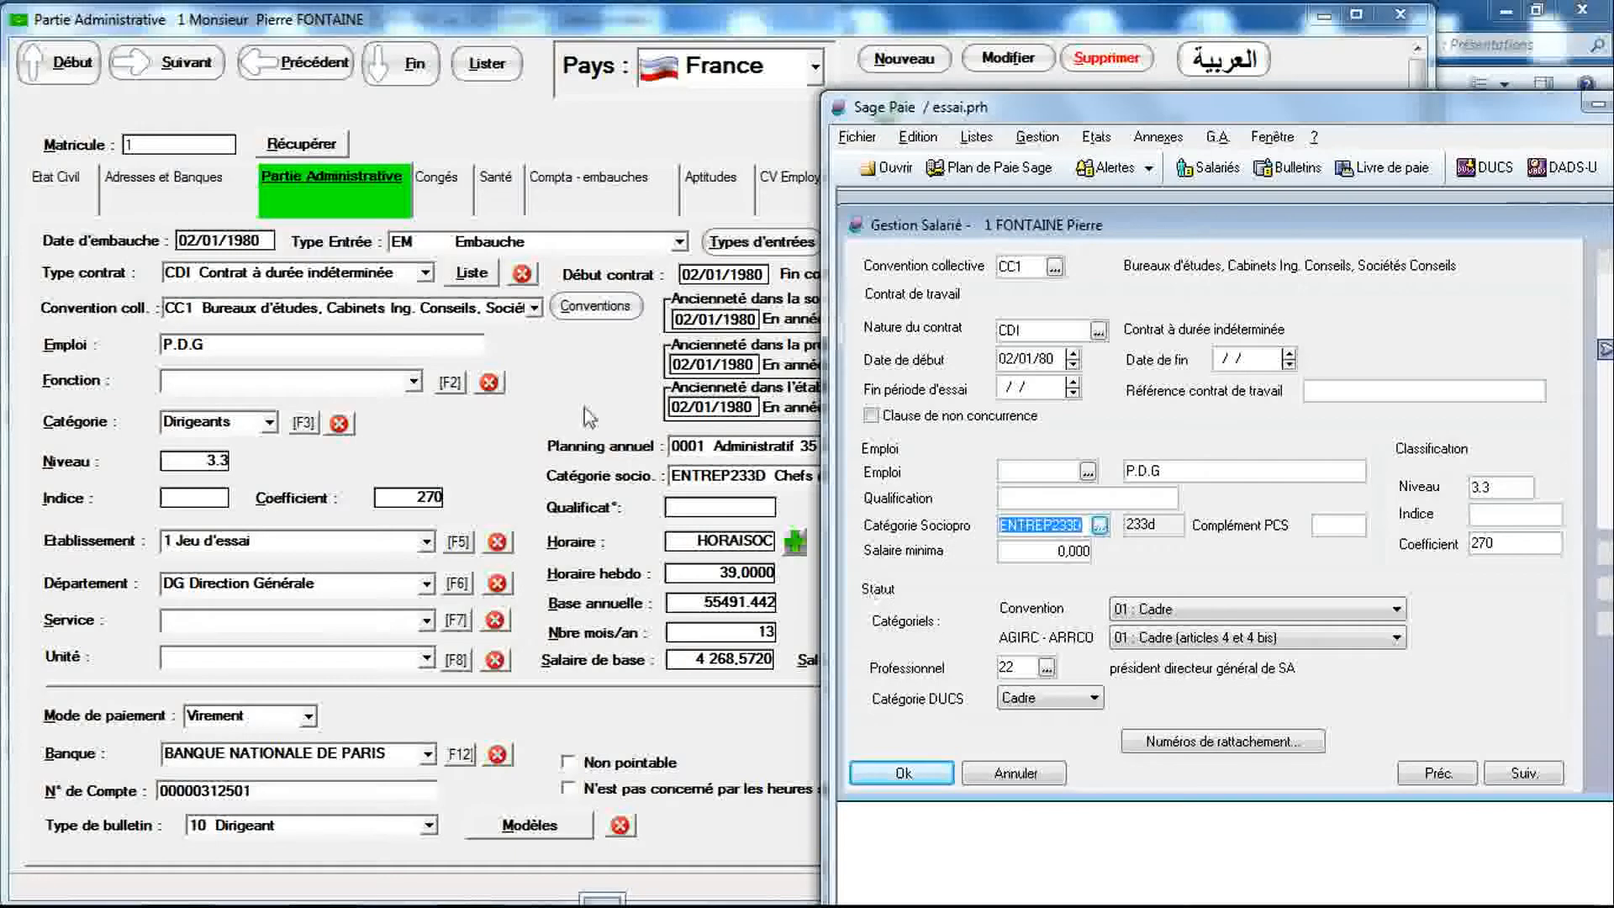
left_click(574, 399)
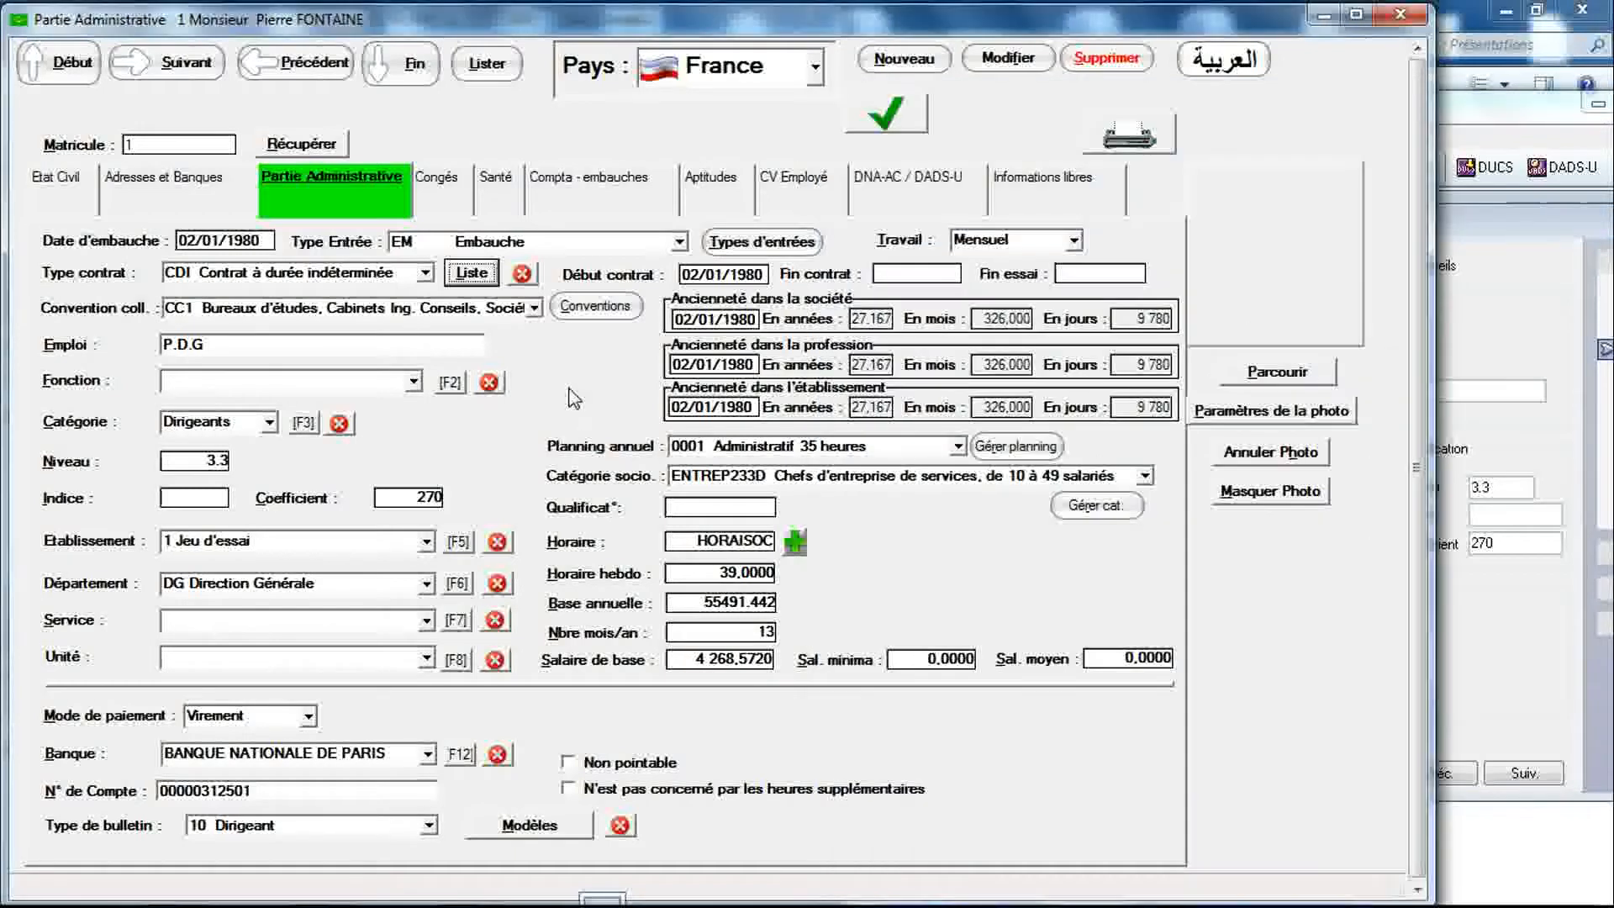
Step: Open RIMINTEG's DNA-AC / DADS-U page and check the choices for Situation administrative without selecting one
left_click(891, 191)
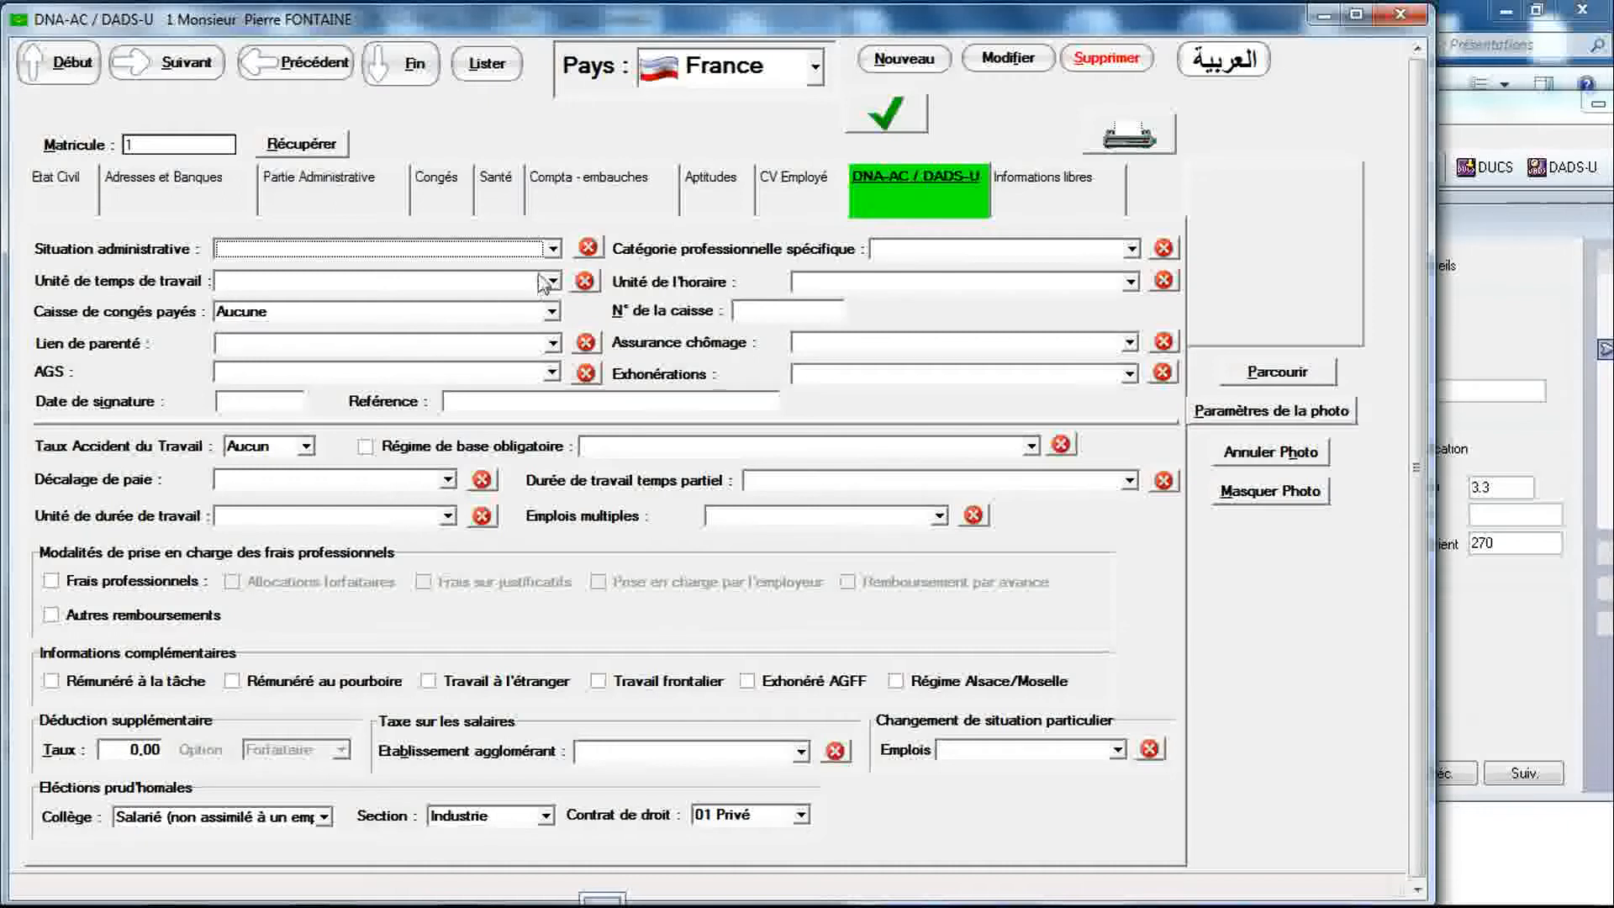
left_click(551, 250)
left_click(550, 251)
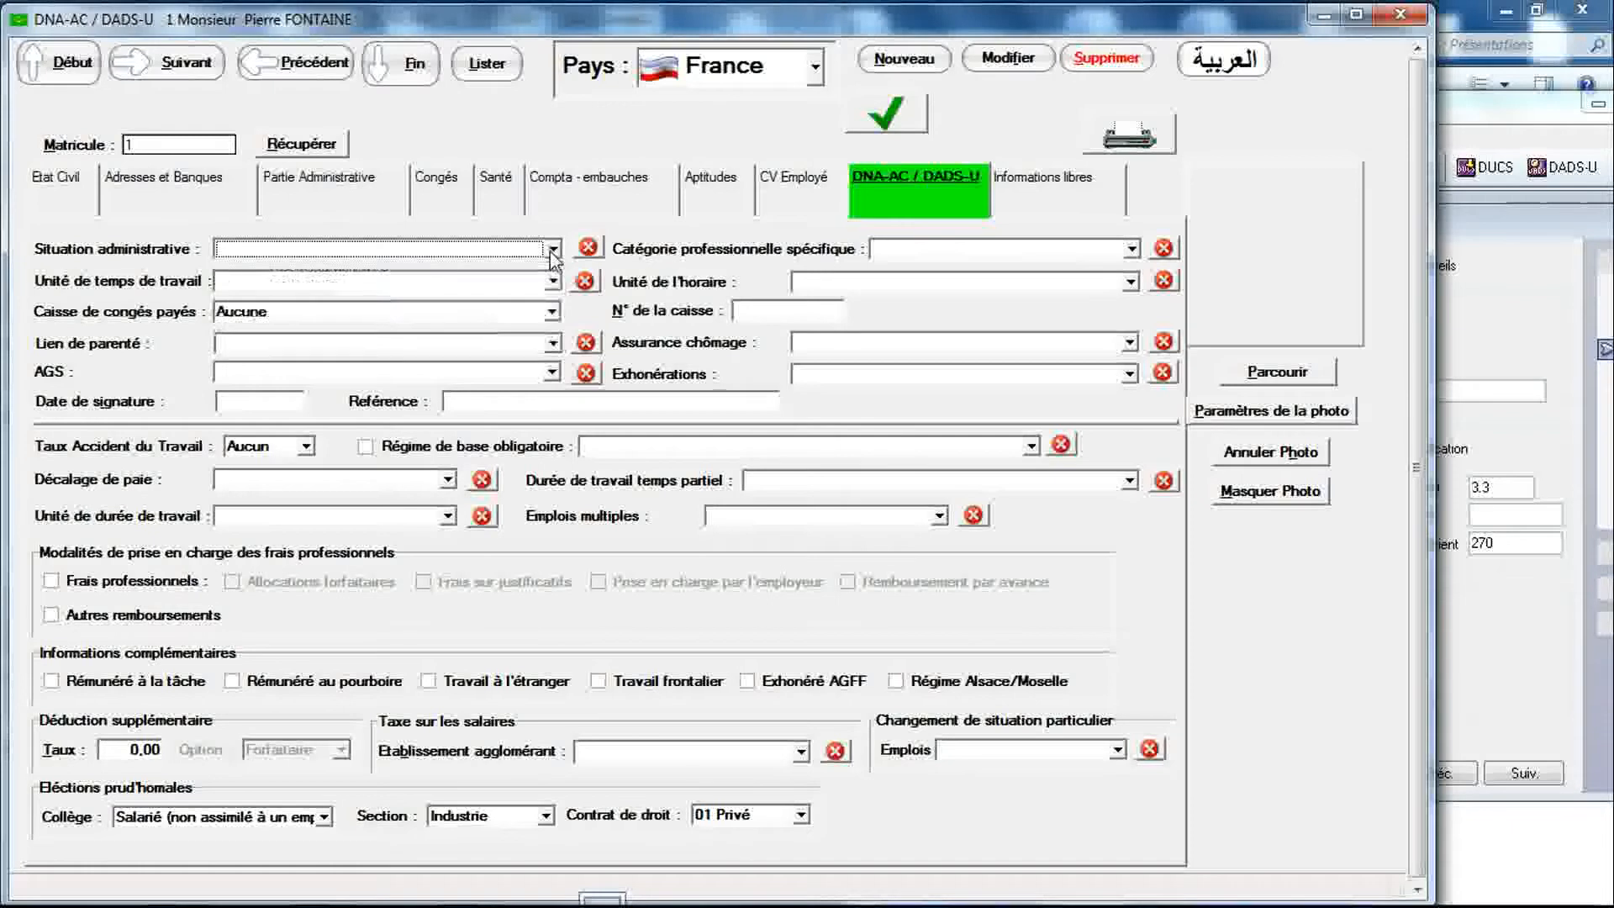
Step: Check the choices for Unité de temps de travail, Caisse de congés payés and Lien de parenté without selecting any
left_click(553, 282)
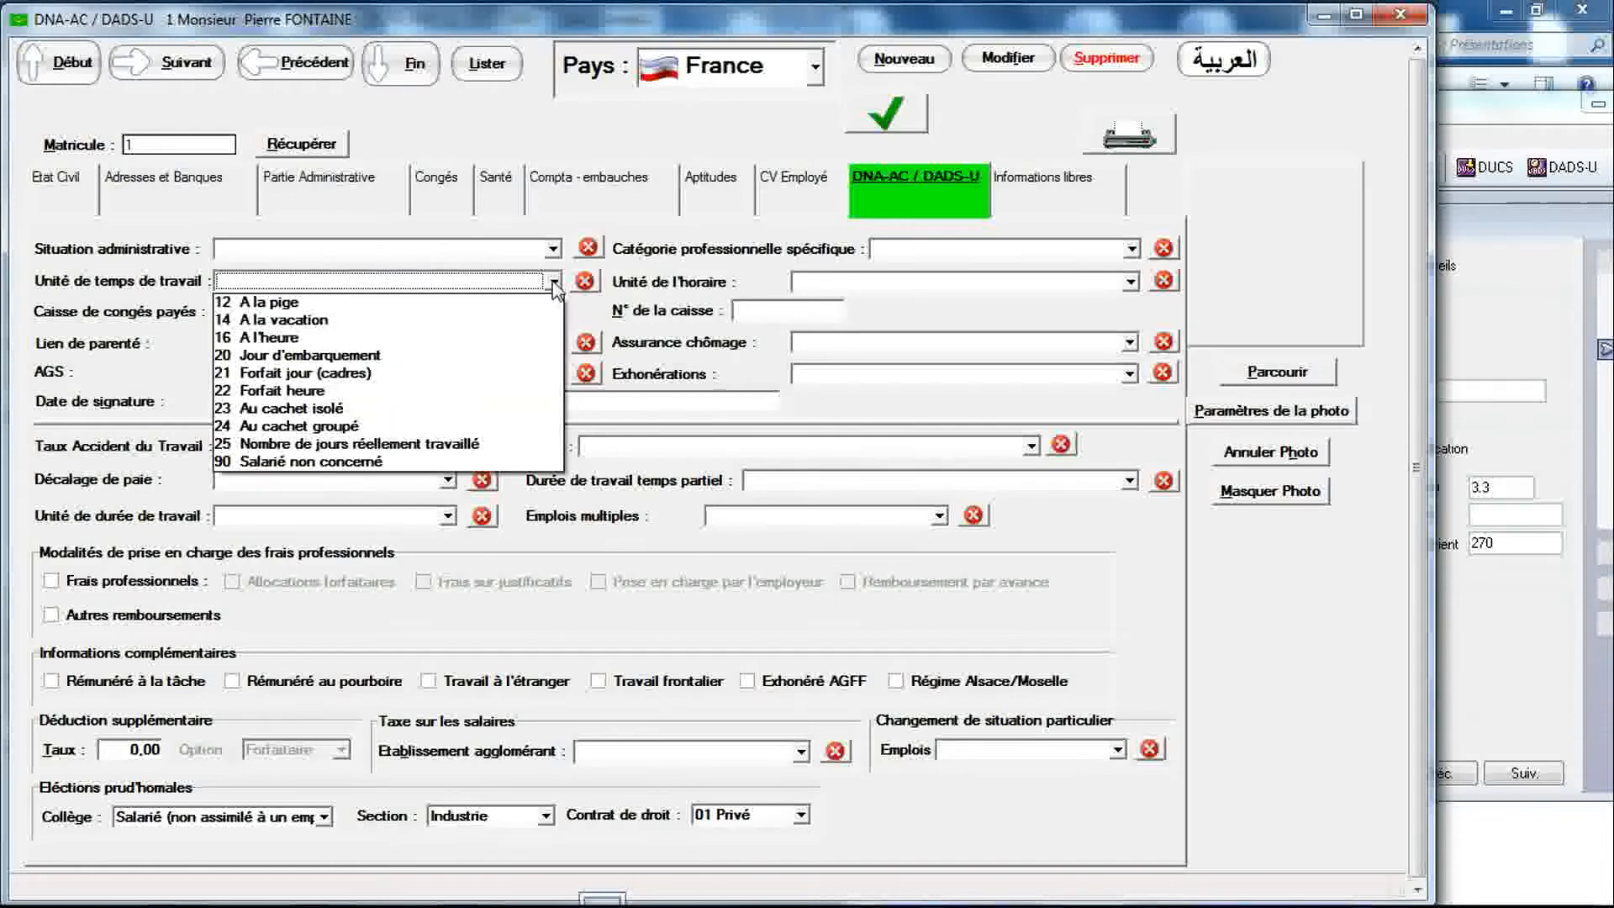
left_click(553, 283)
left_click(553, 313)
left_click(551, 313)
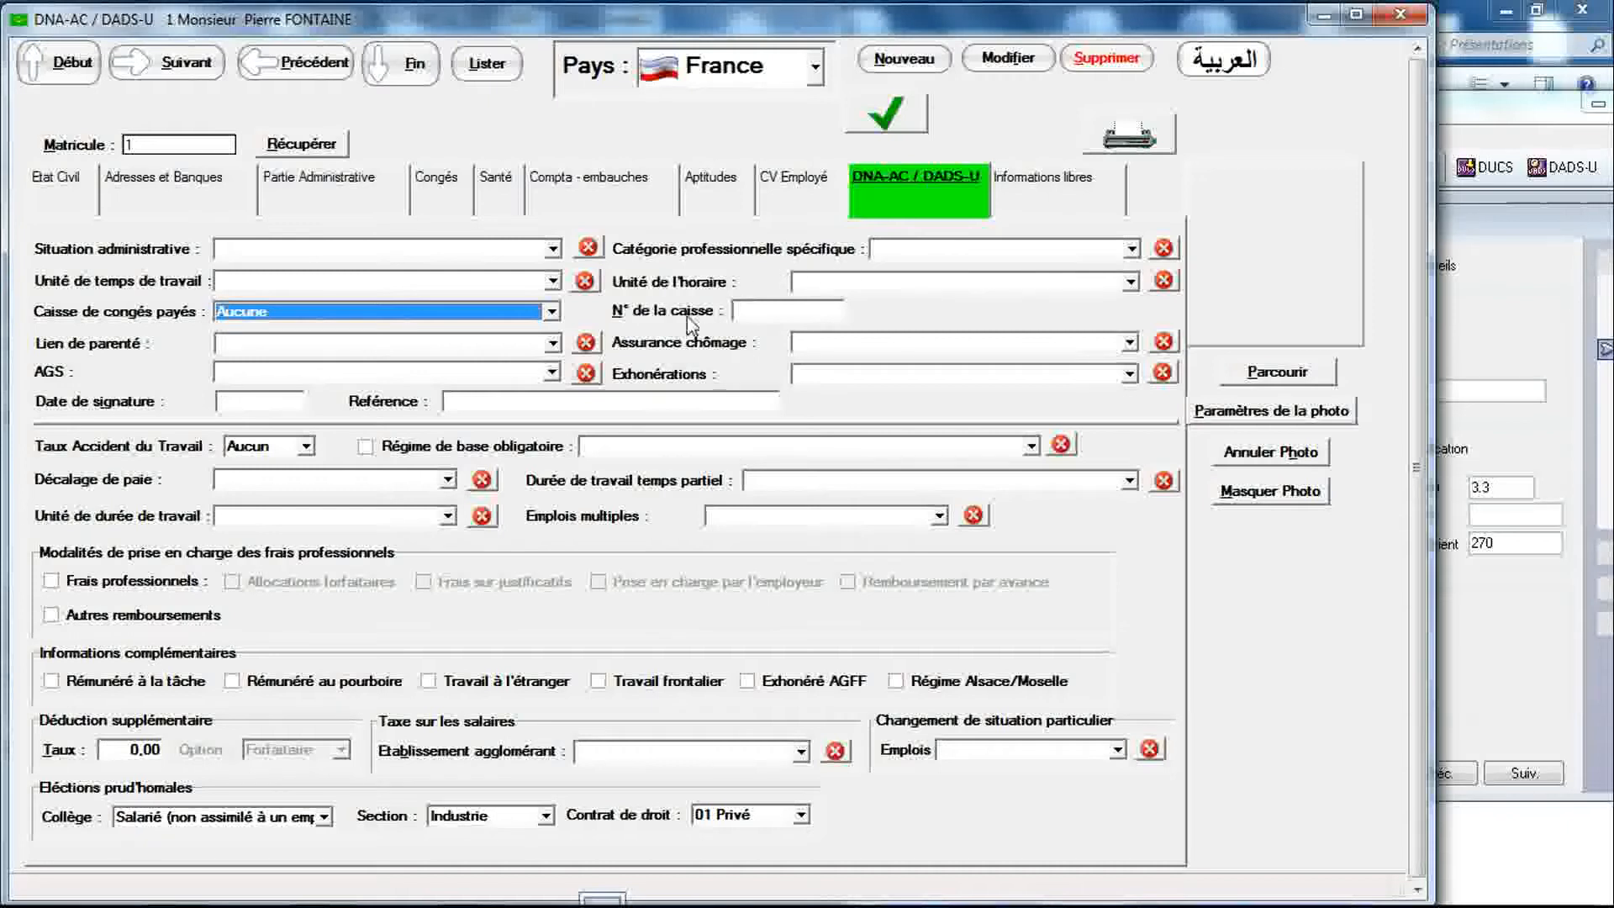
left_click(551, 317)
left_click(551, 317)
left_click(552, 346)
left_click(553, 346)
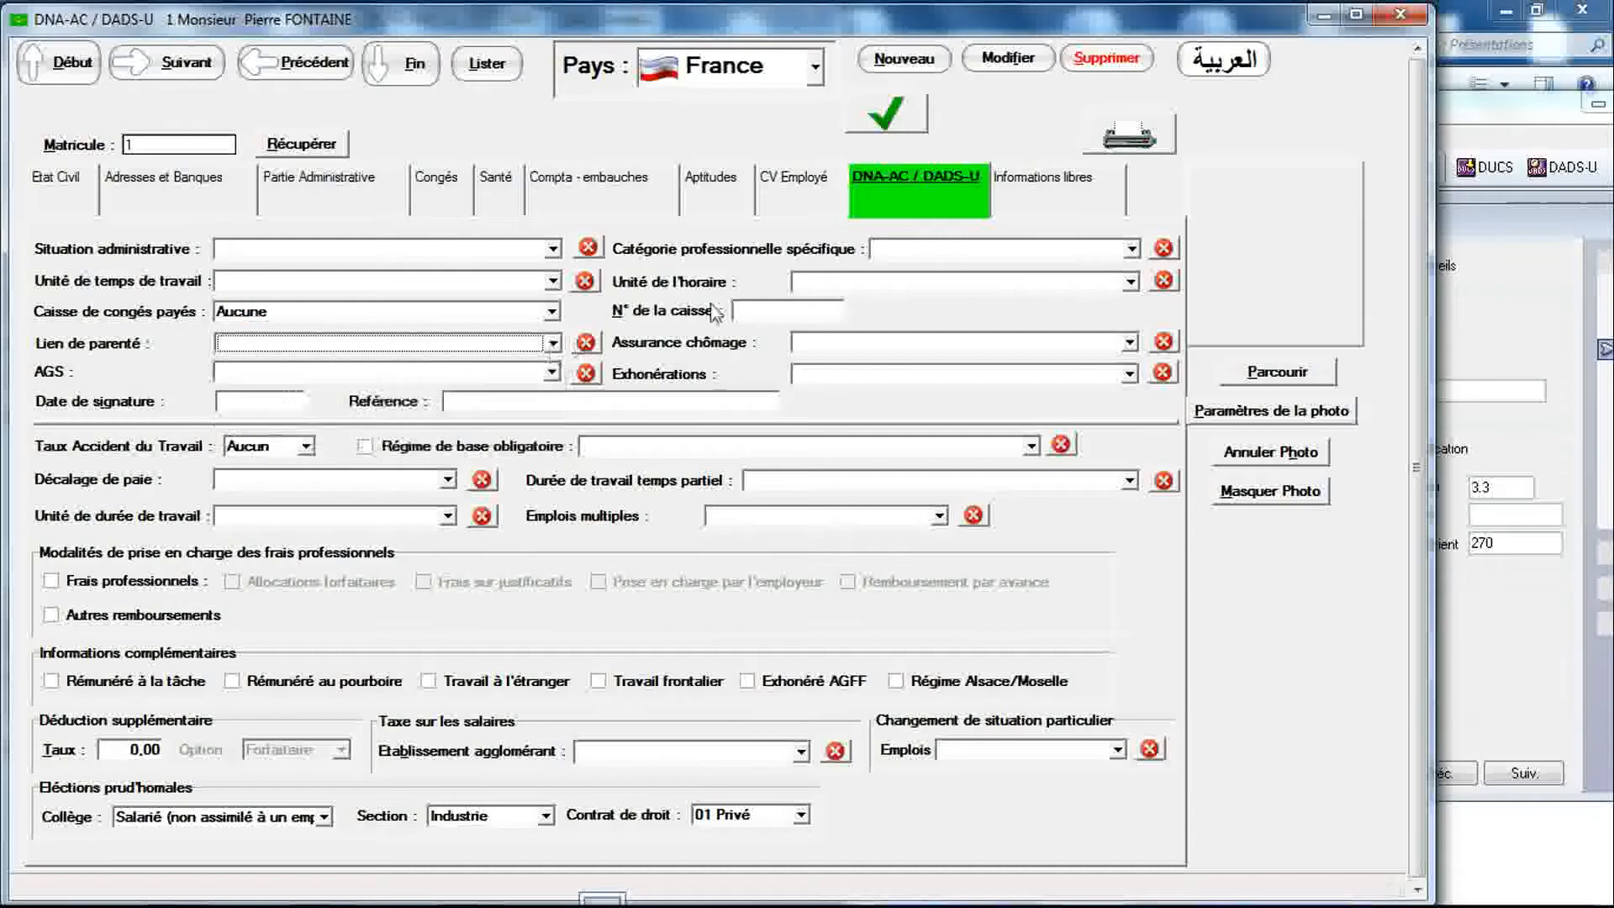
Step: Check the choices for Catégorie professionnelle spécifique and Unité de l'horaire without selecting any
left_click(1132, 249)
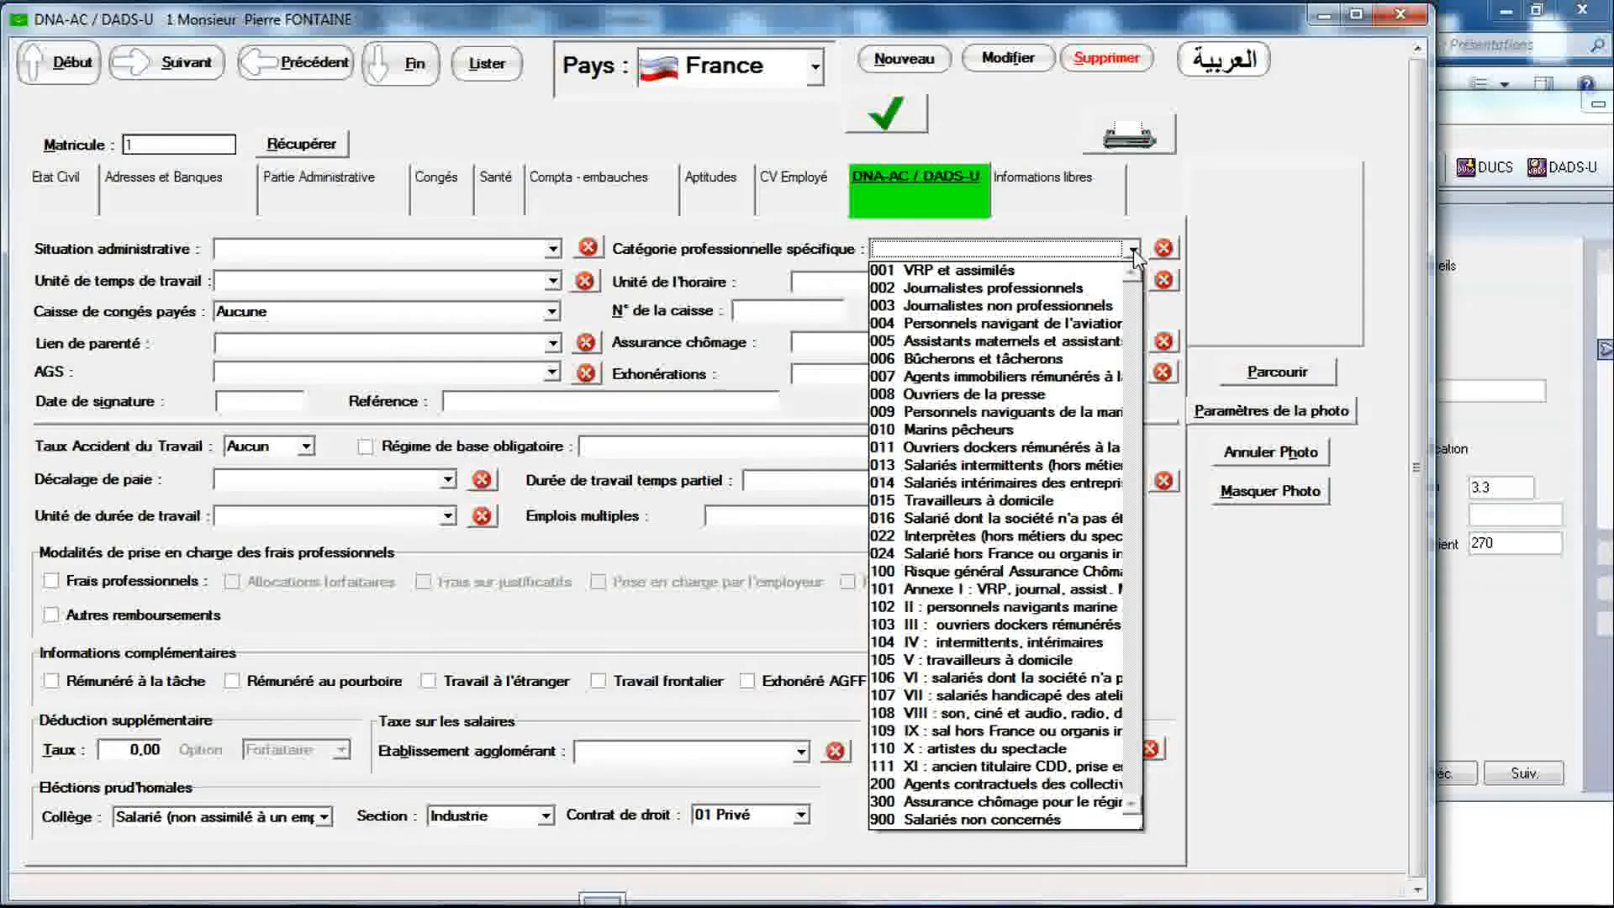
left_click(1133, 249)
left_click(1133, 282)
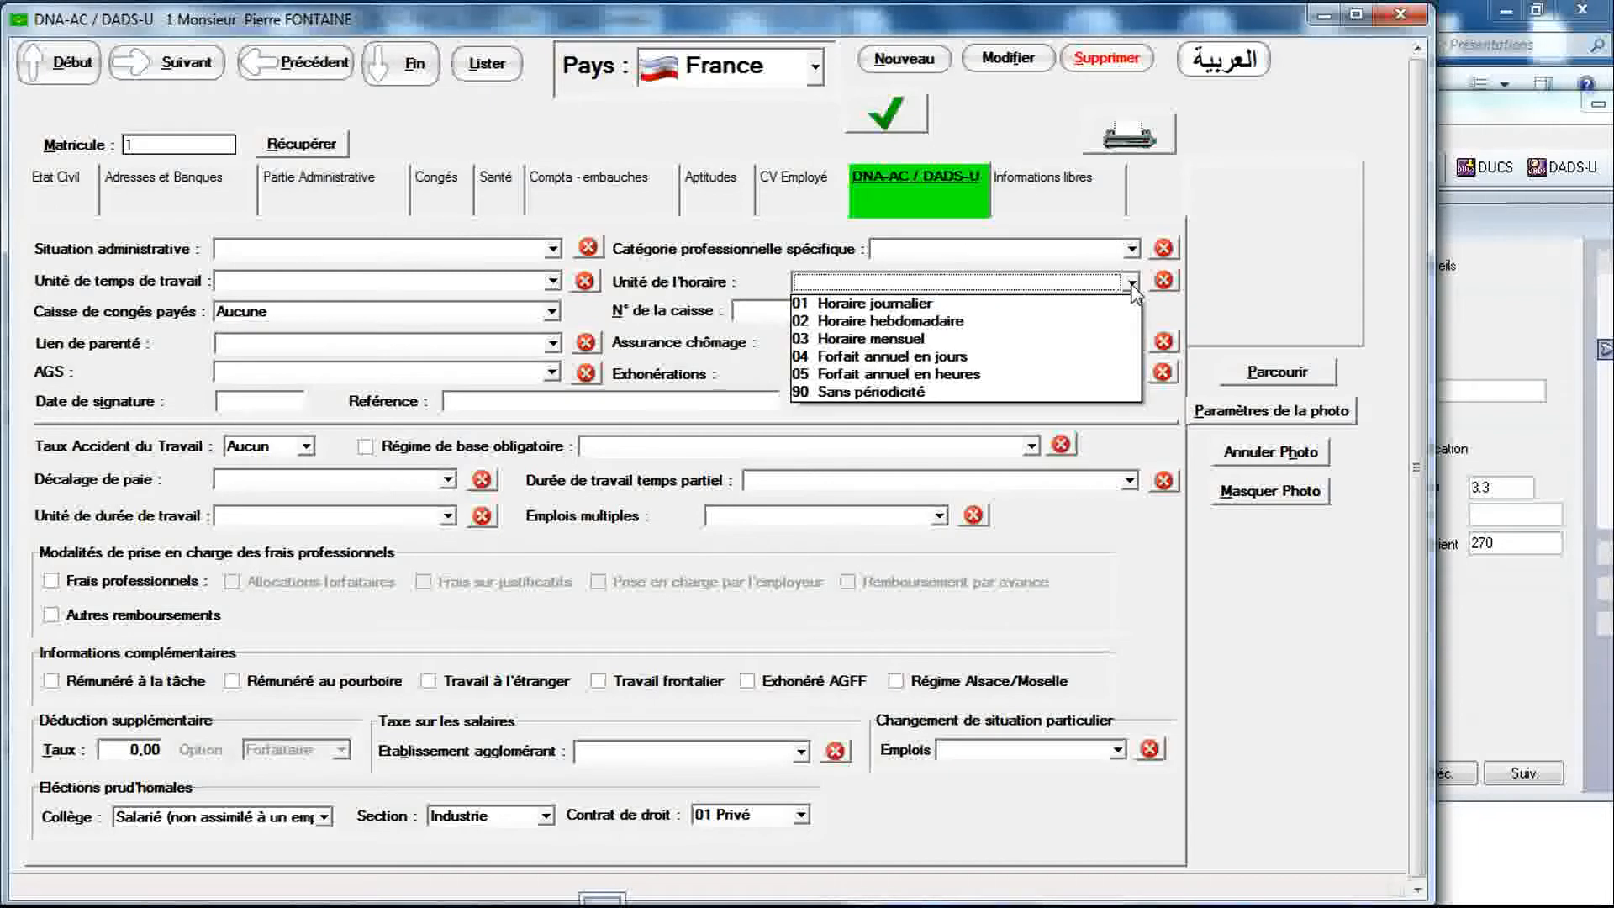
left_click(1133, 283)
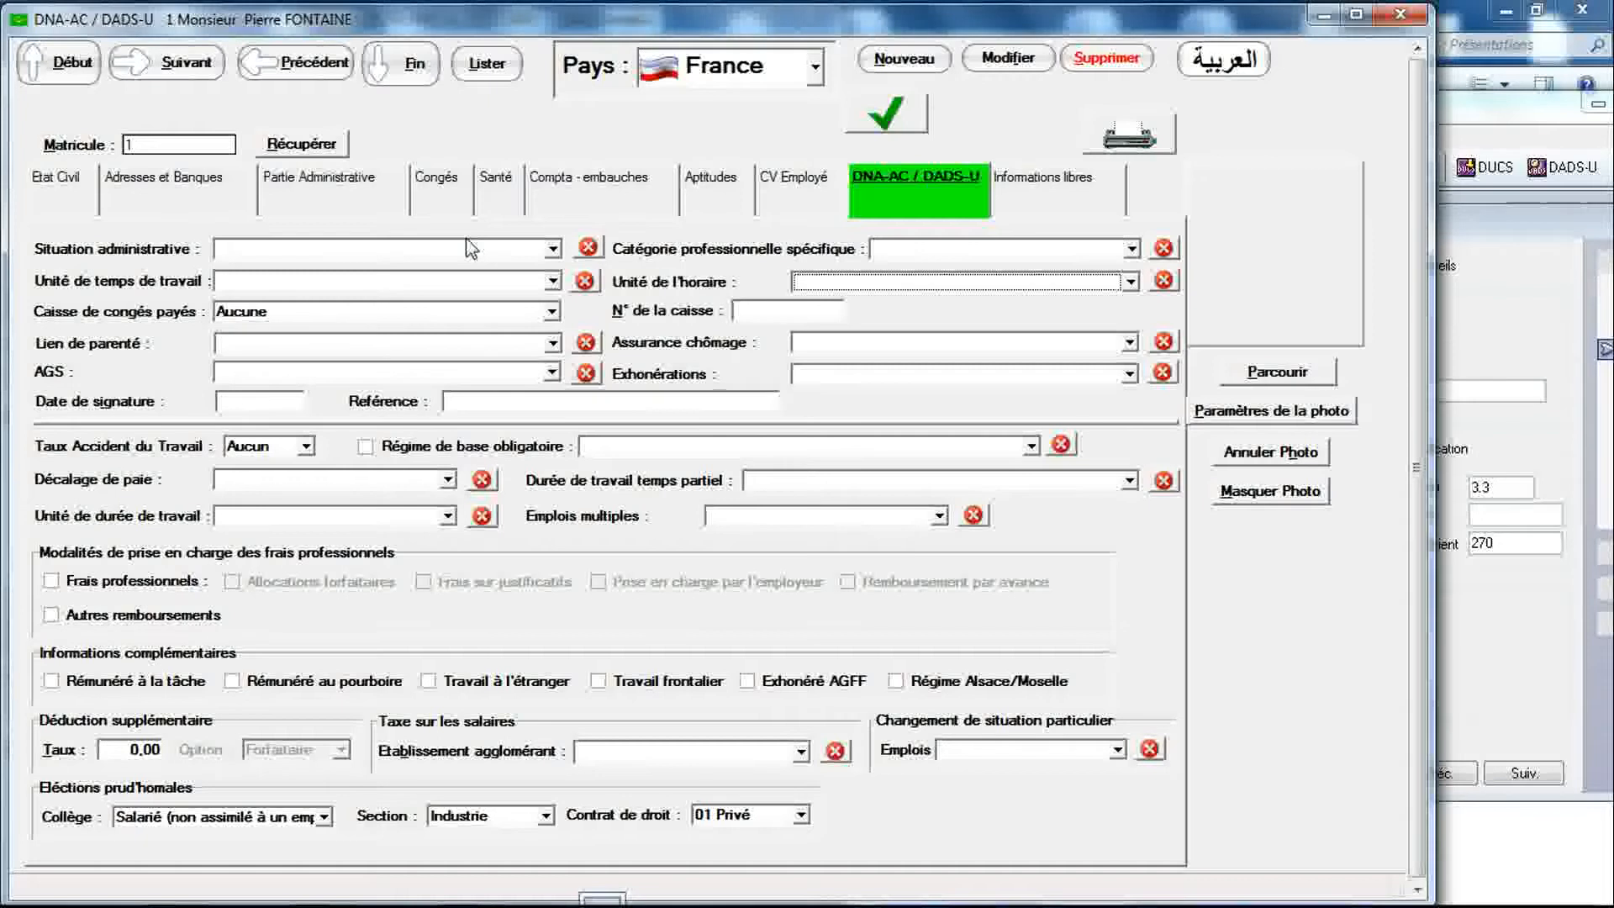
Step: Open the Paie information in Sage Paie and compare its salary, working hours and bulletin model with RIMINTEG's Partie Administrative page
left_click(353, 190)
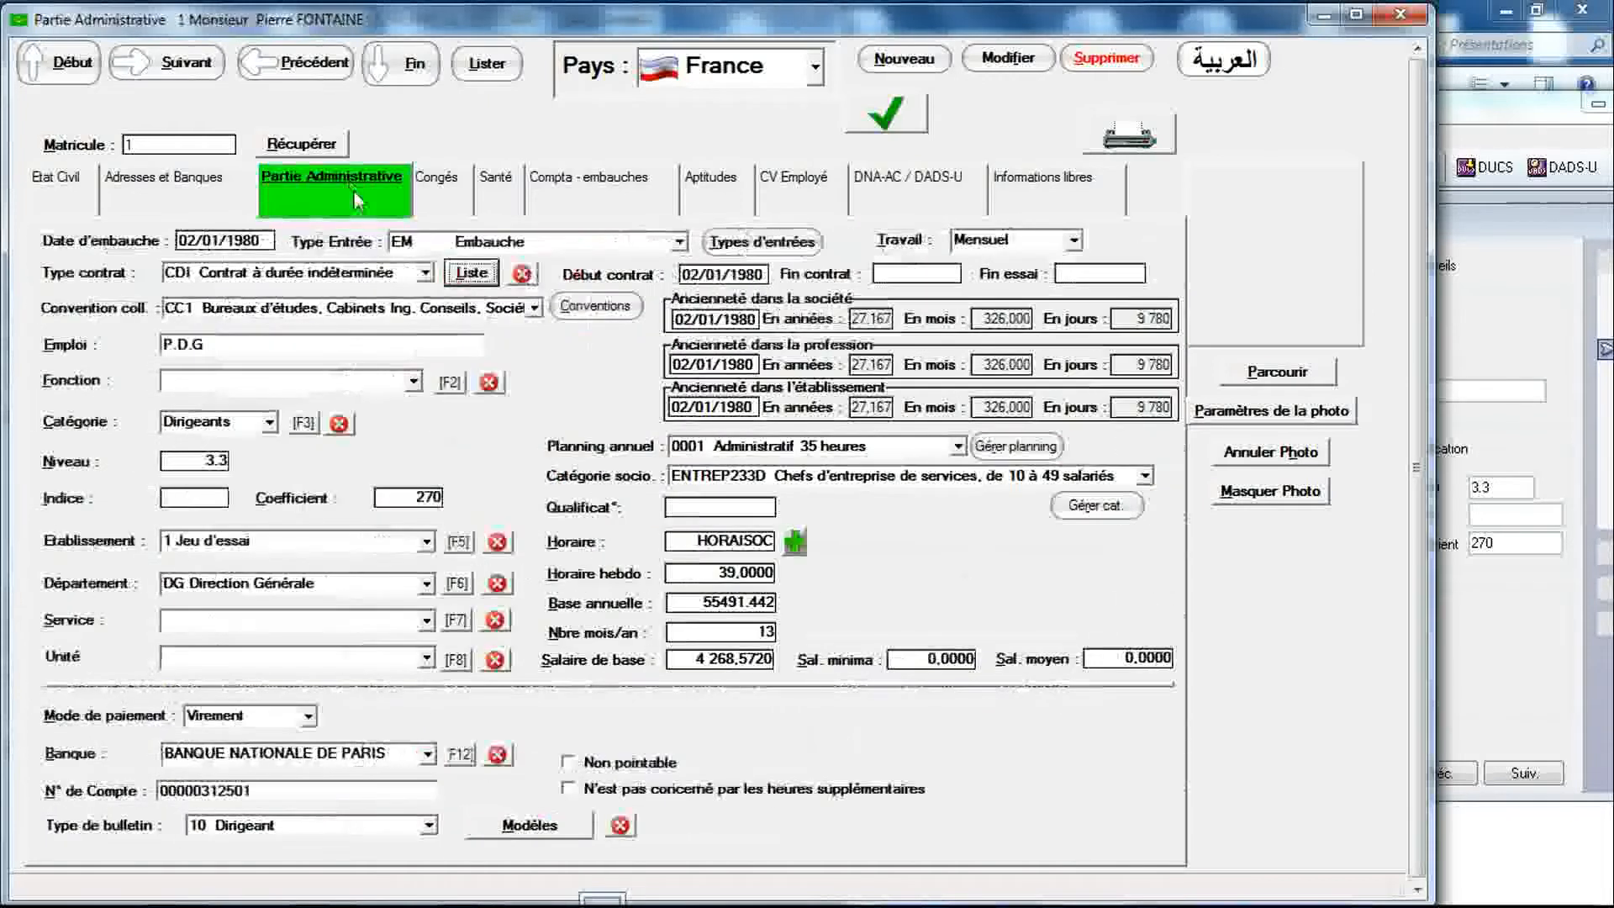
left_click(1499, 357)
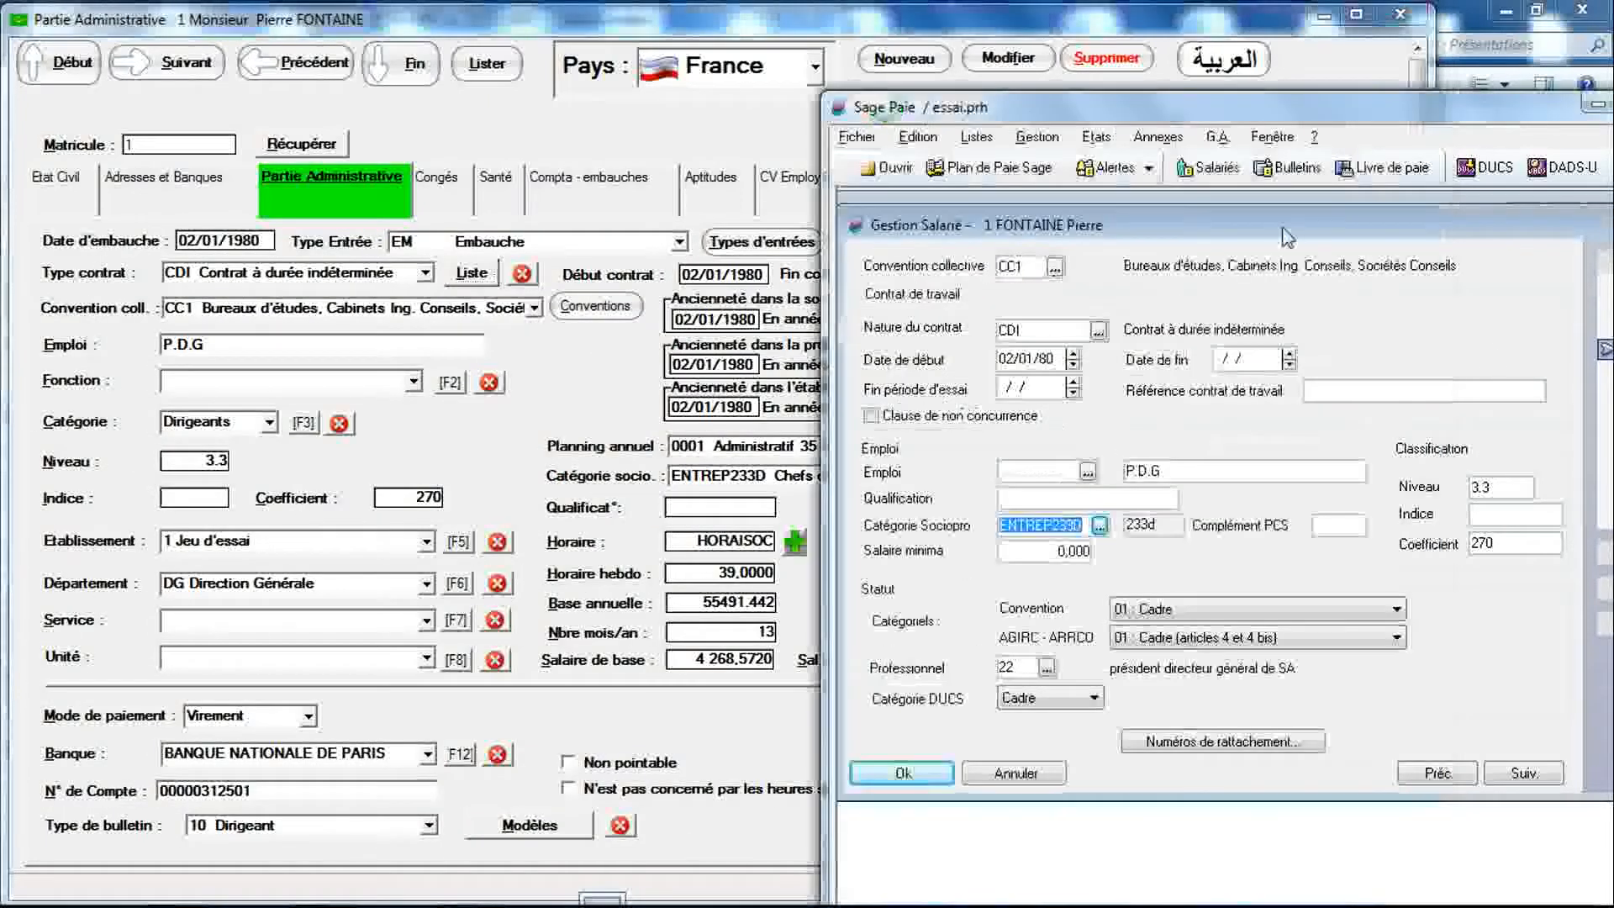
left_click_drag(1265, 109, 1087, 104)
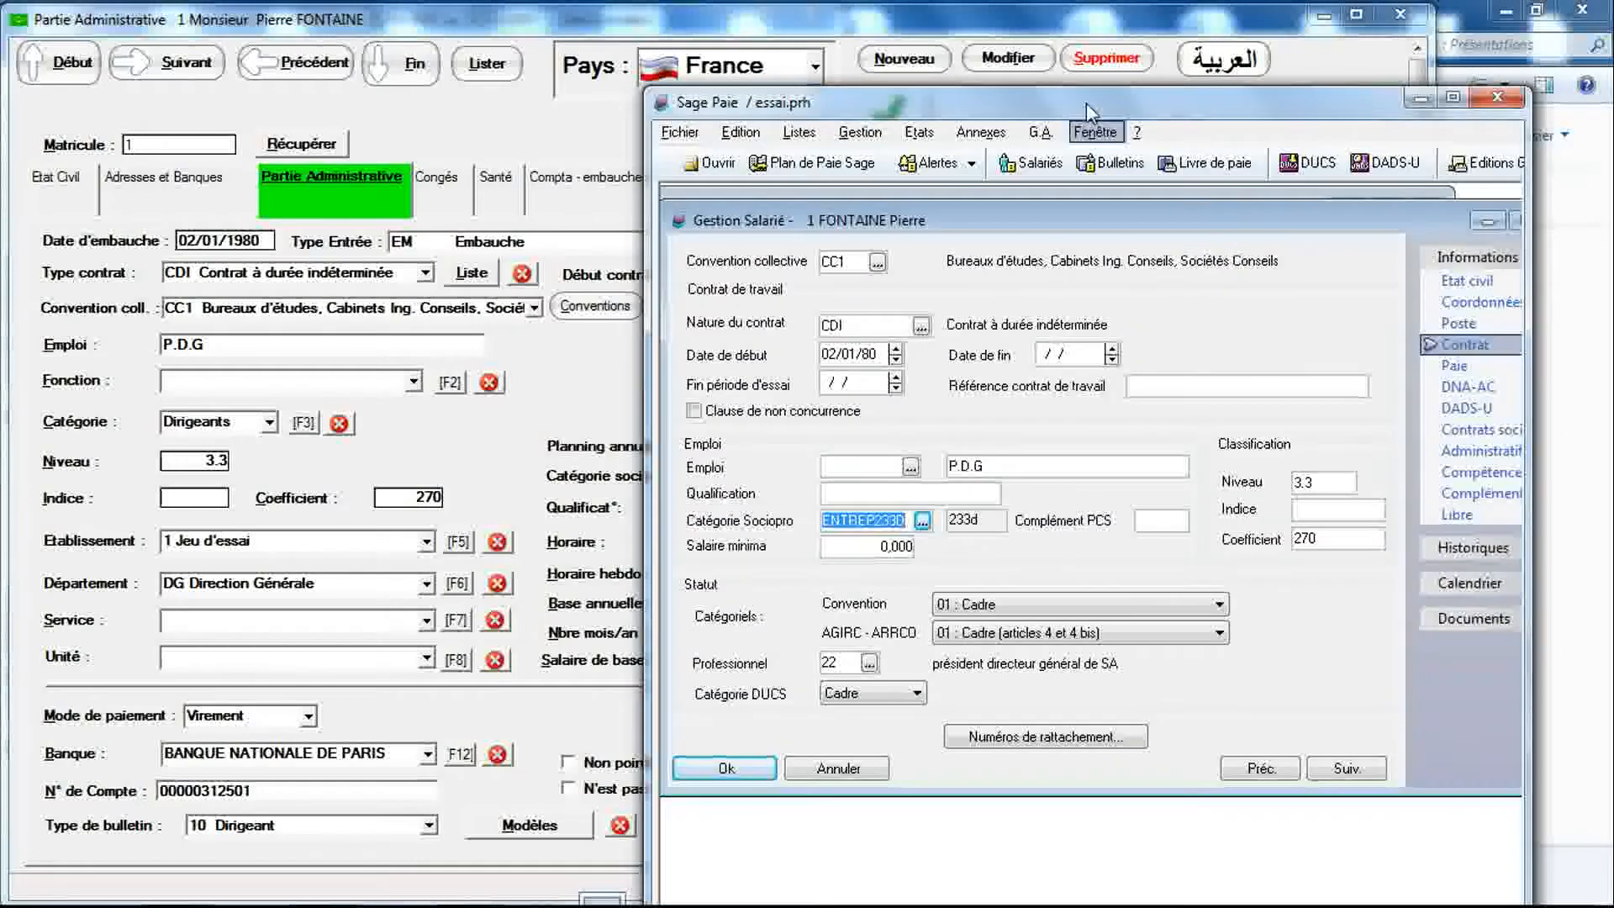
left_click(1439, 371)
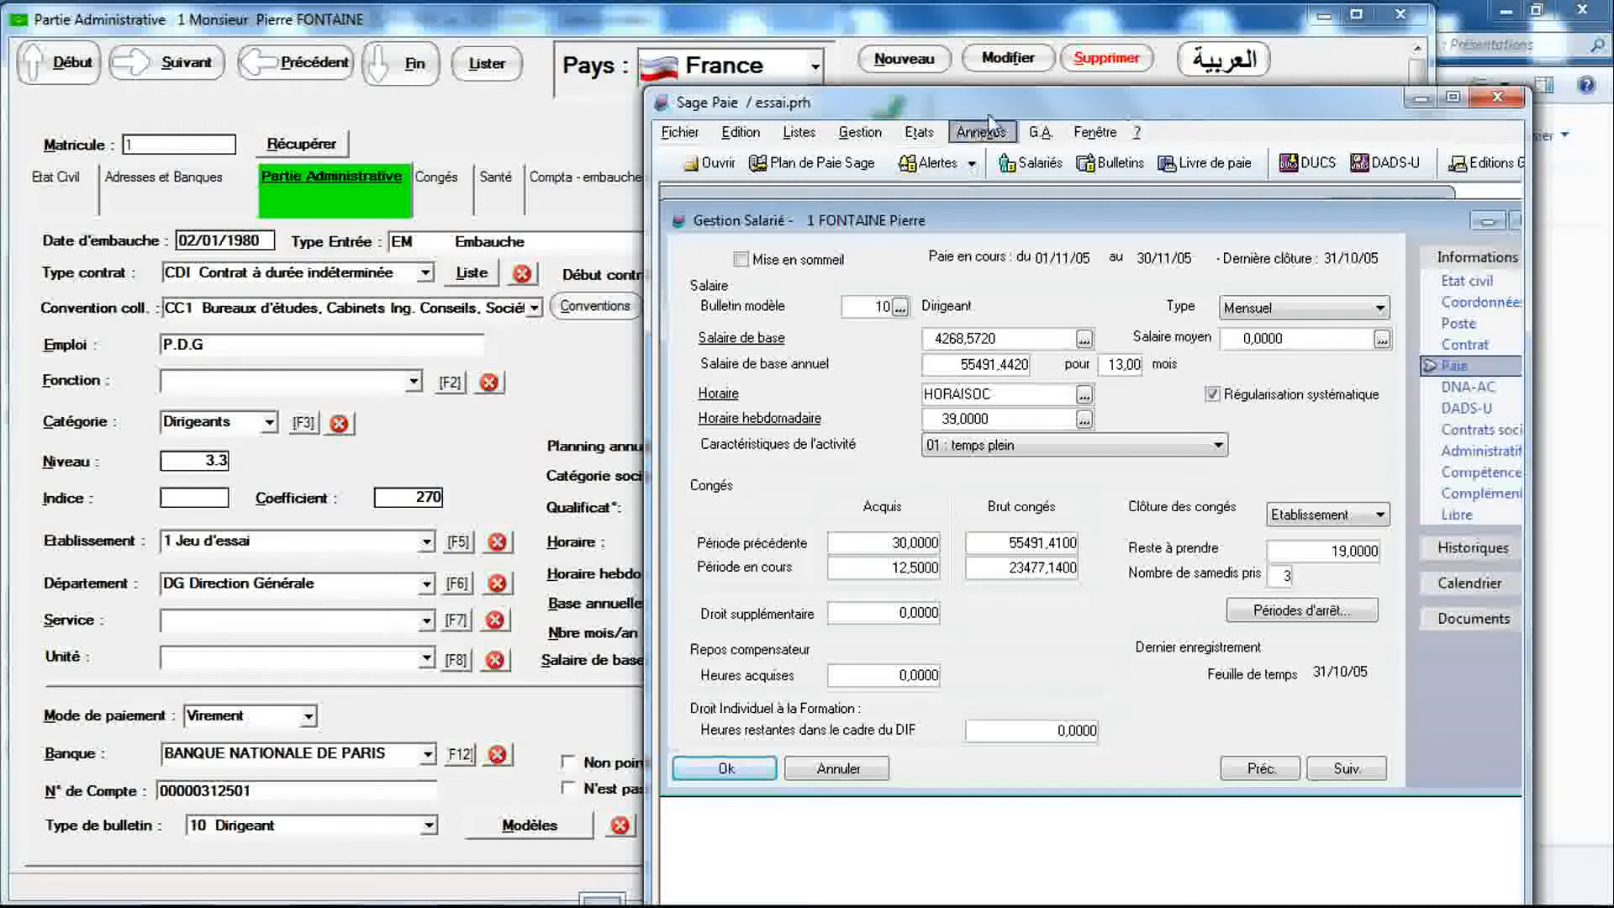
left_click_drag(1012, 96, 1054, 97)
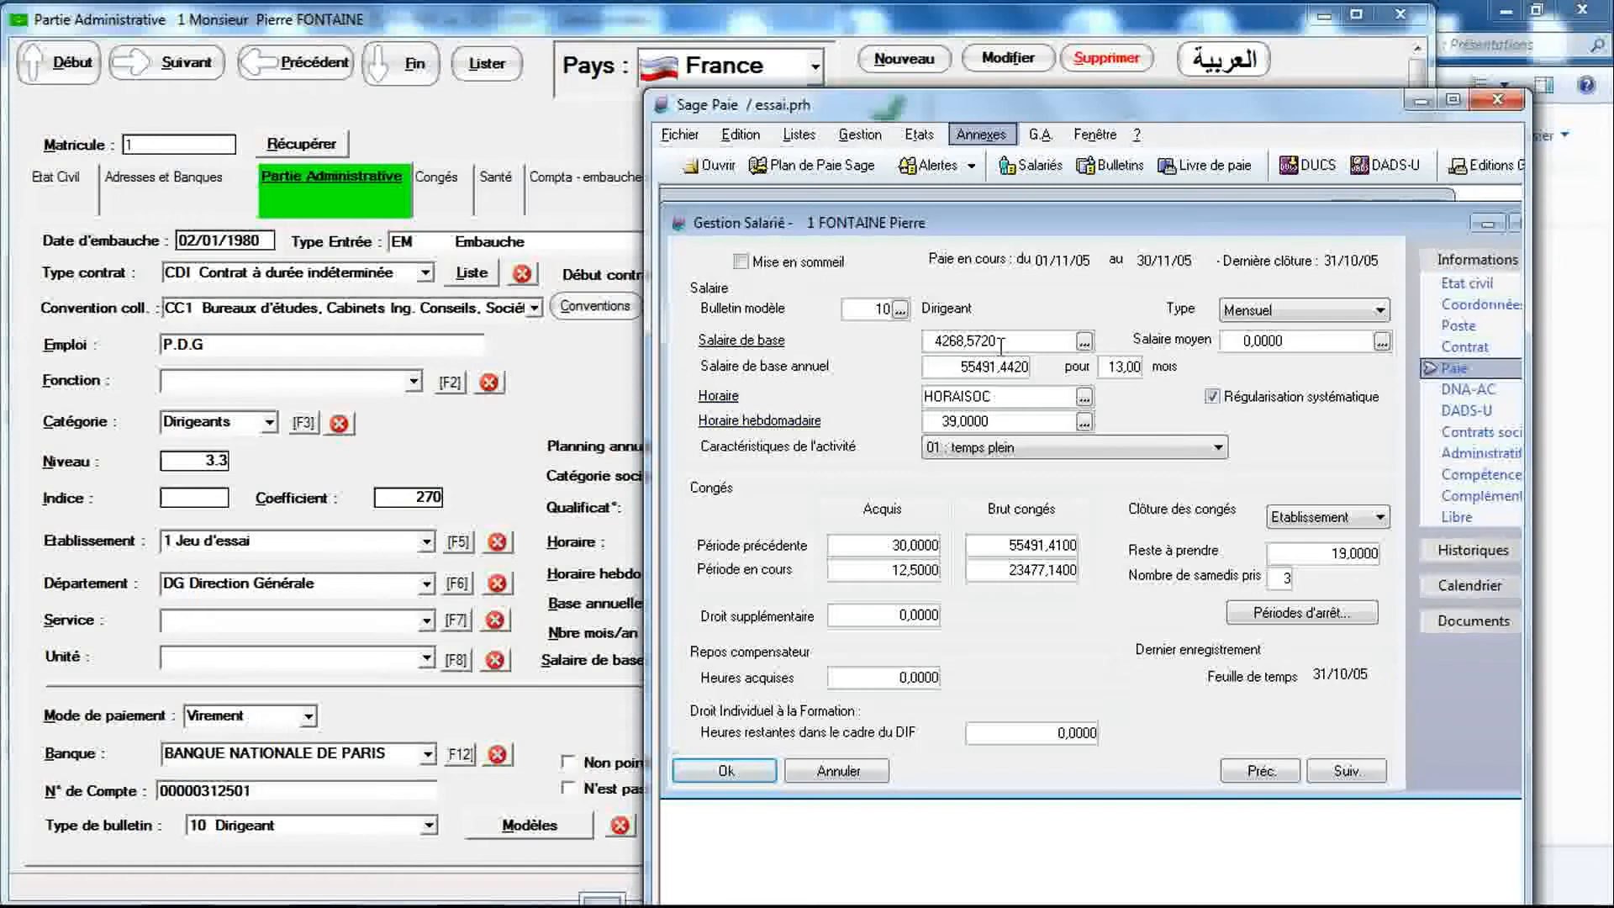
left_click_drag(1263, 116, 1481, 99)
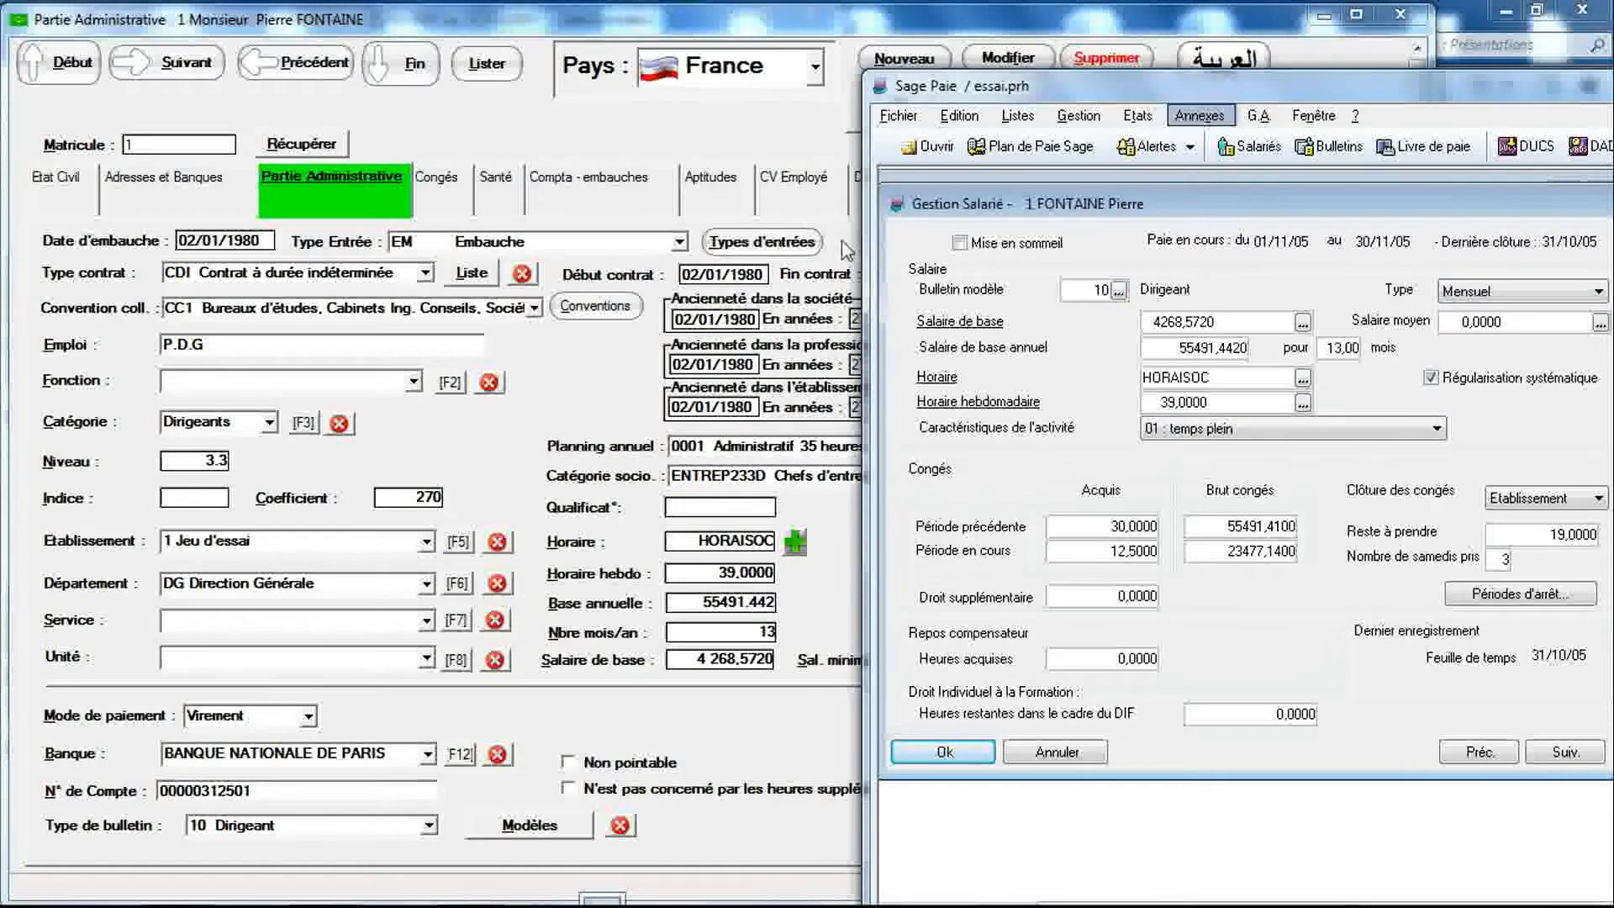
right_click(1316, 88)
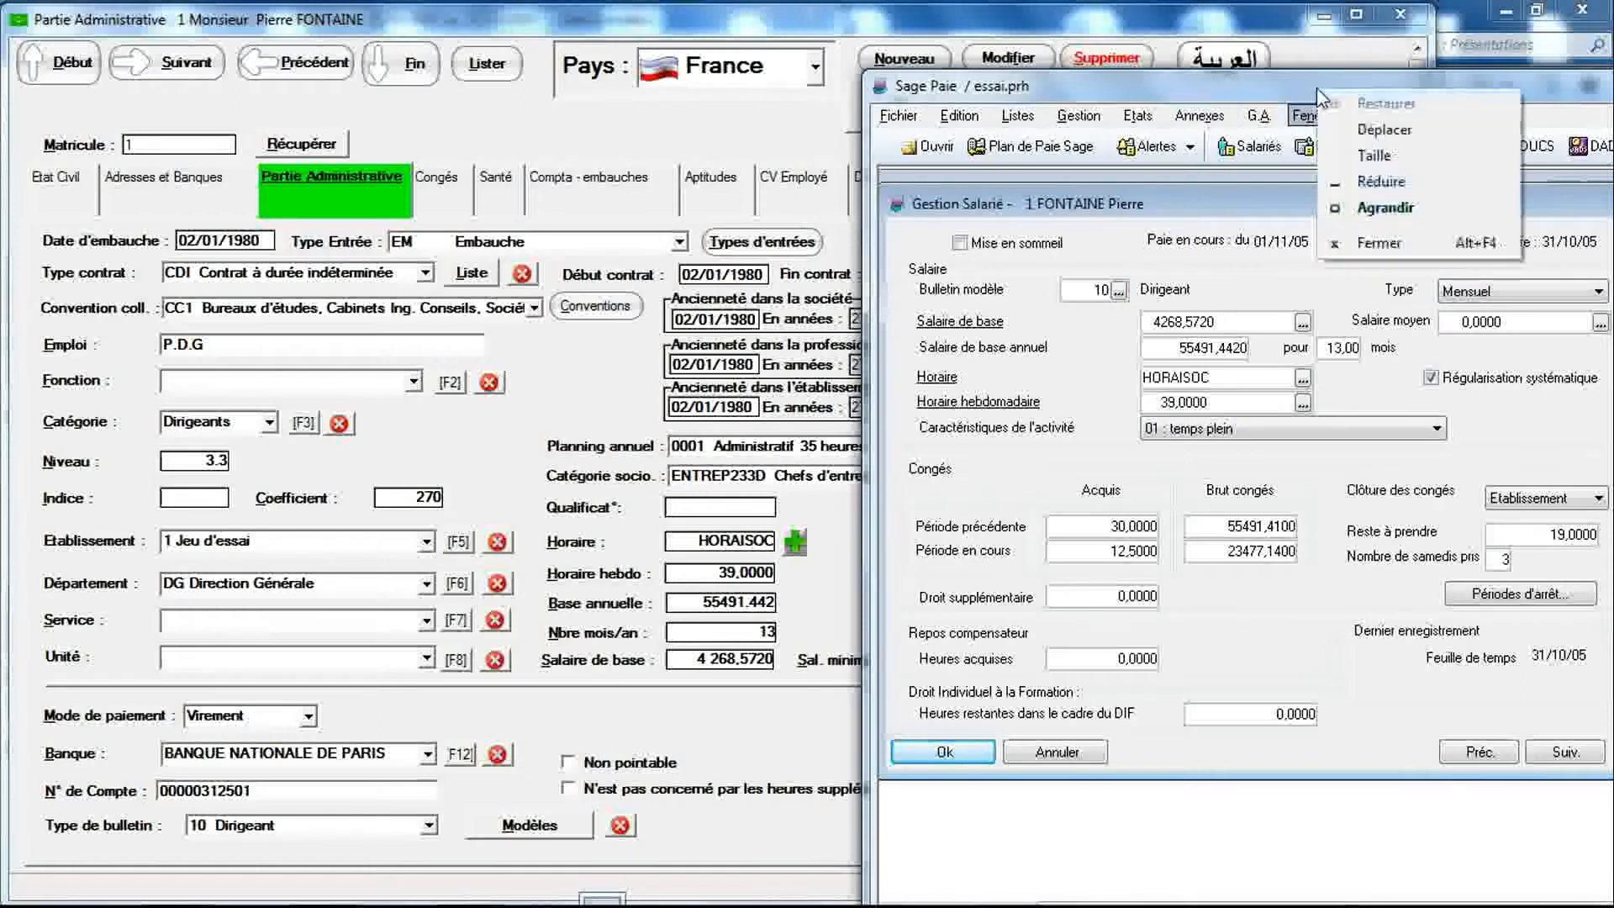
left_click(1317, 88)
left_click_drag(1317, 87, 915, 300)
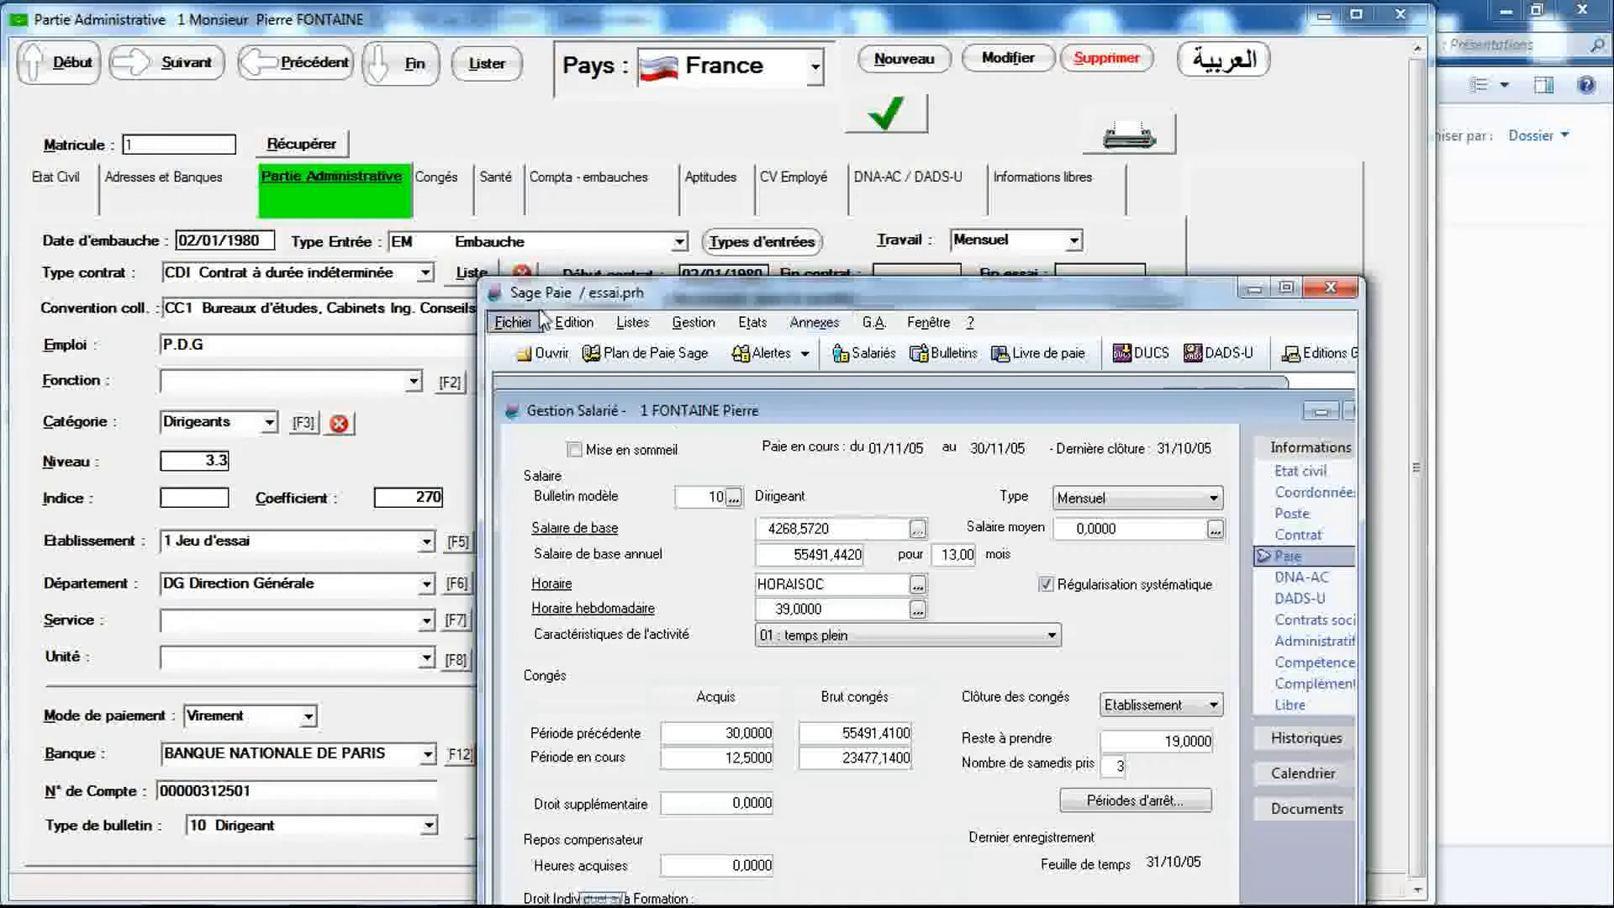
Step: Open RIMINTEG's Congés page and compare its acquired leave, gross leave and remaining leave fields with Sage Paie's Congés section
left_click(437, 180)
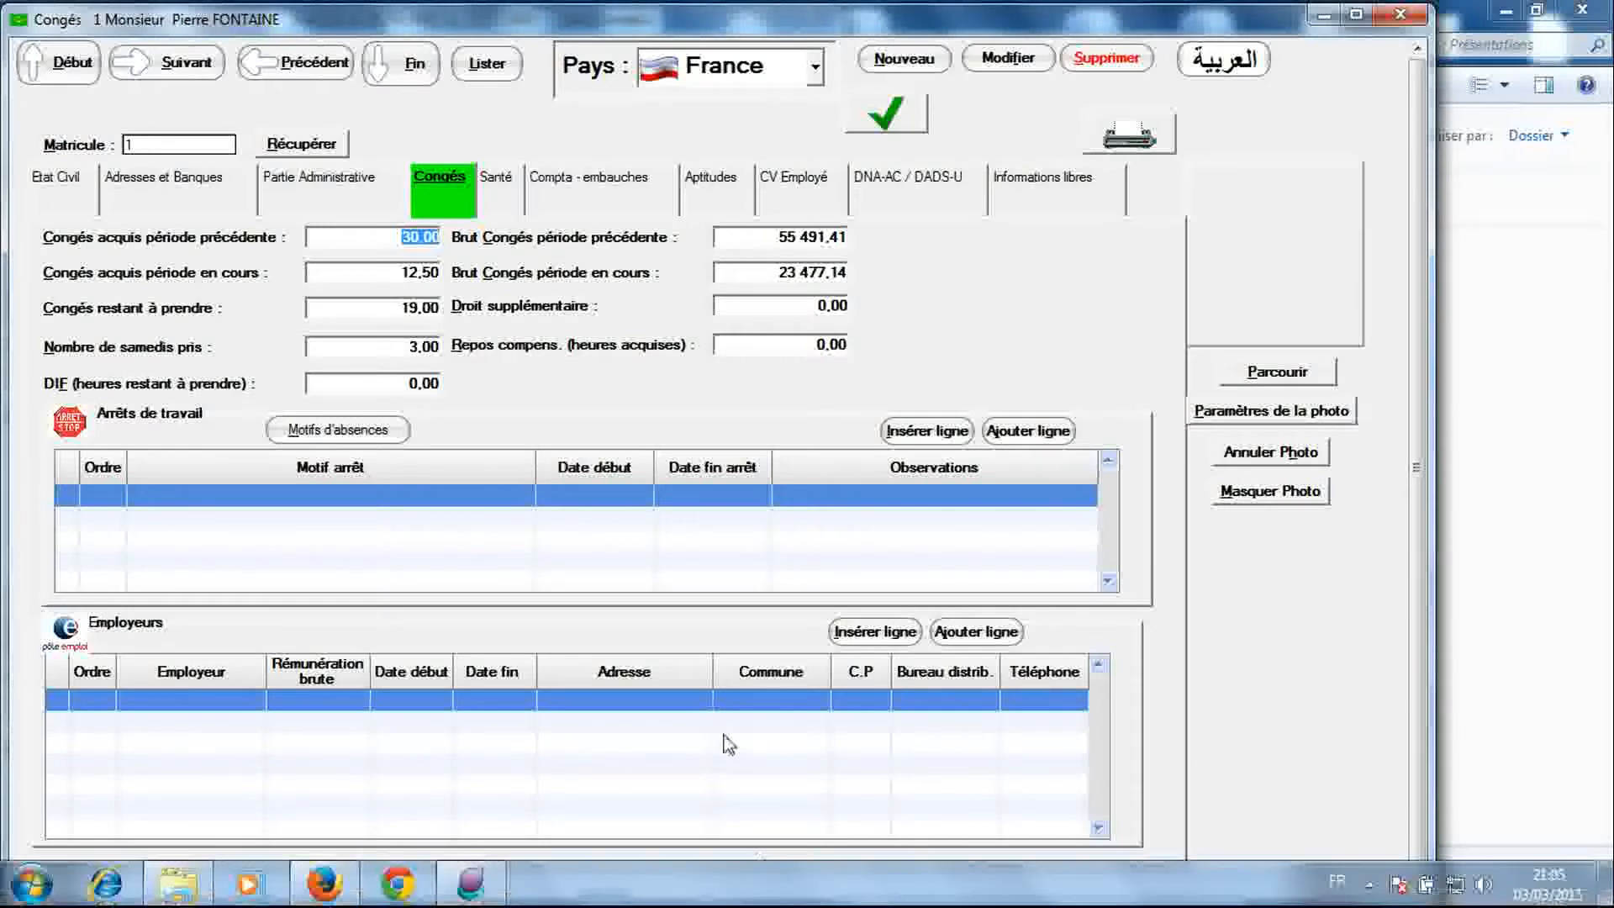
left_click(471, 883)
left_click_drag(1003, 305, 1364, 117)
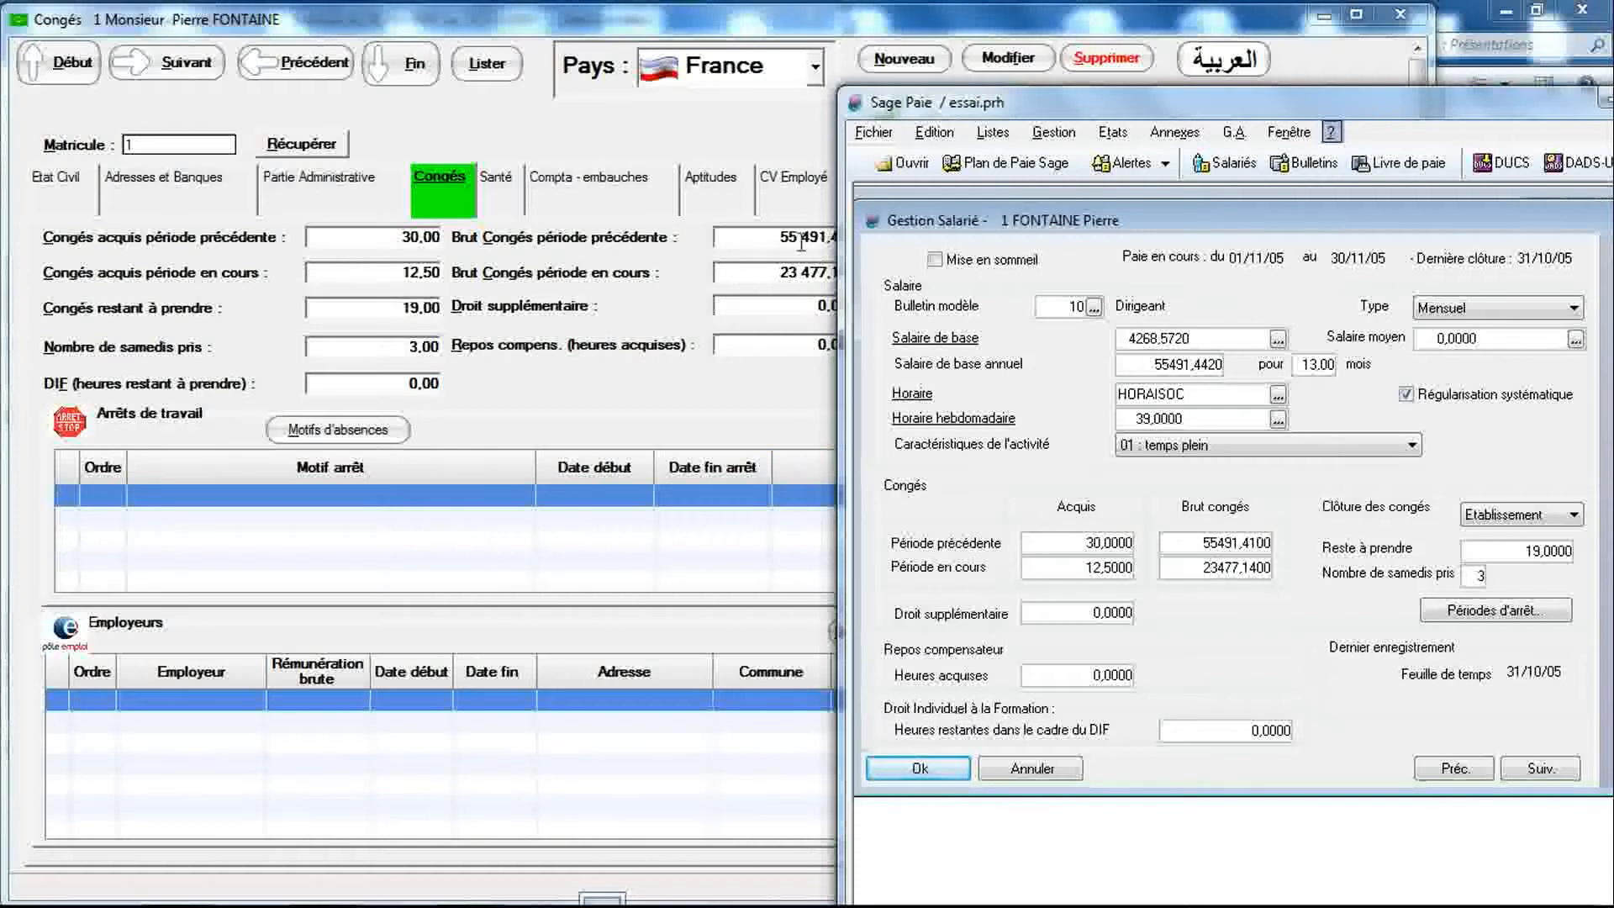
left_click_drag(1125, 111, 1188, 112)
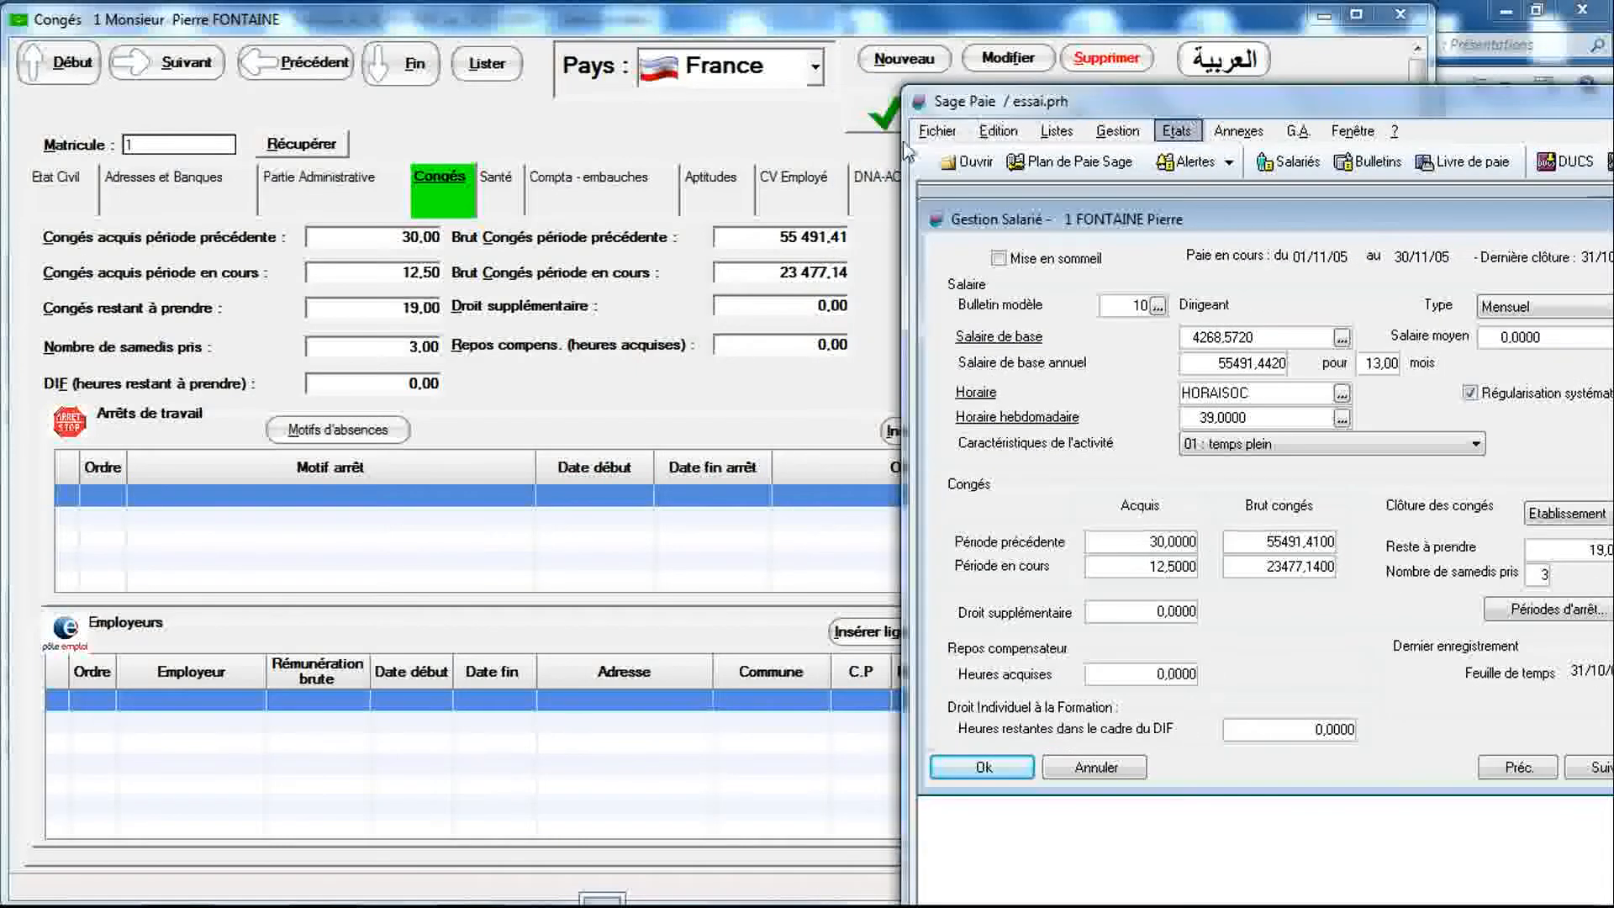
left_click(629, 244)
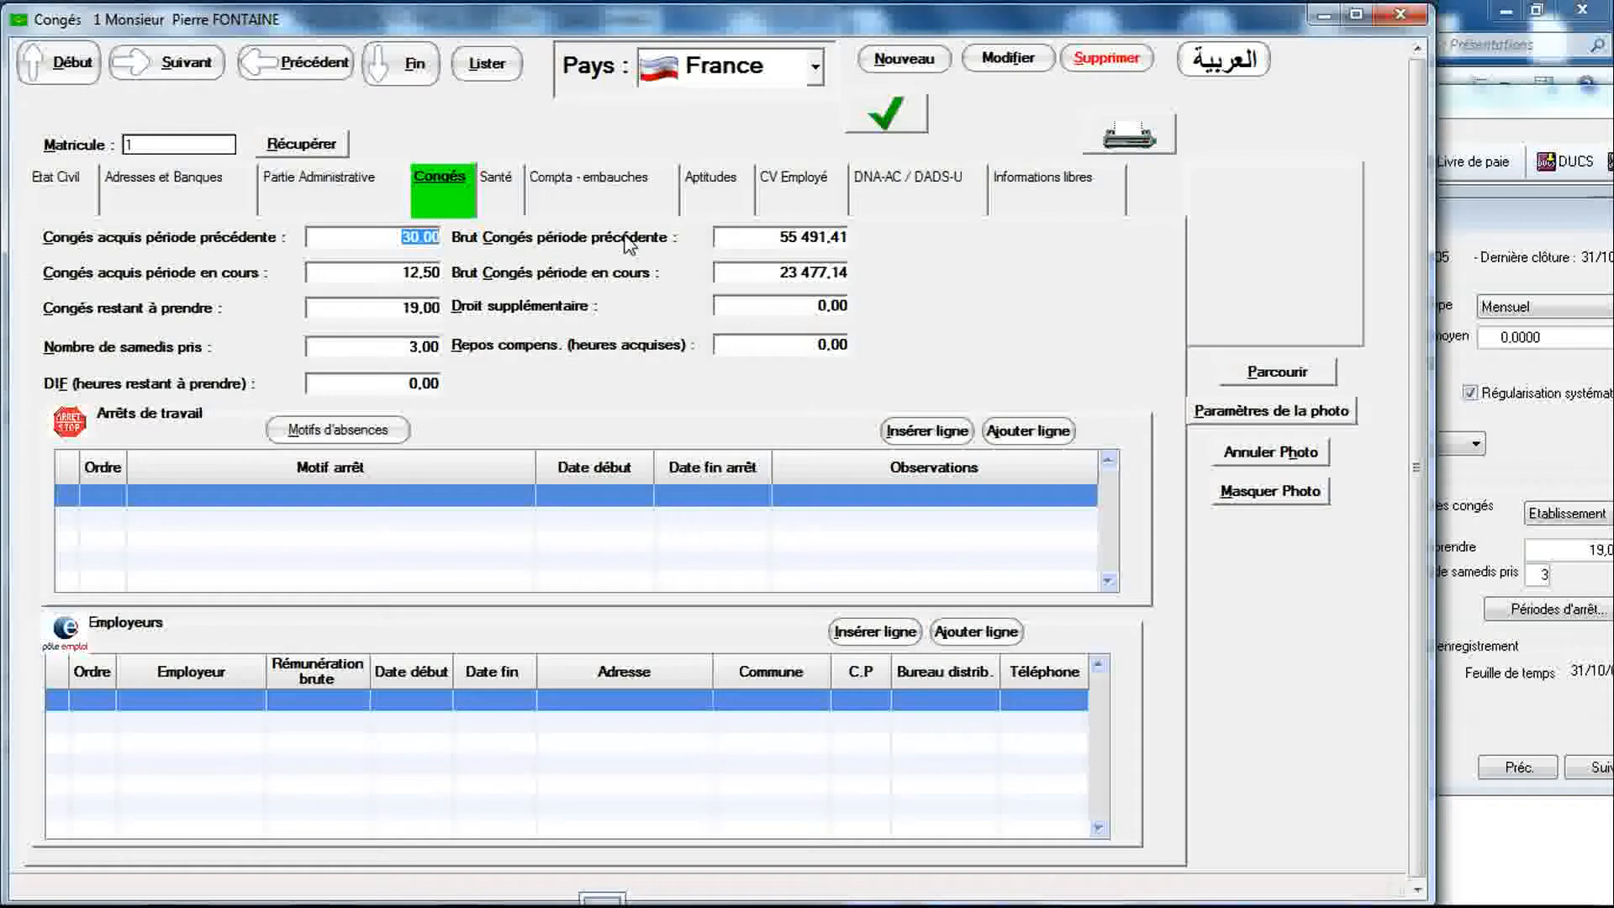
left_click(1499, 232)
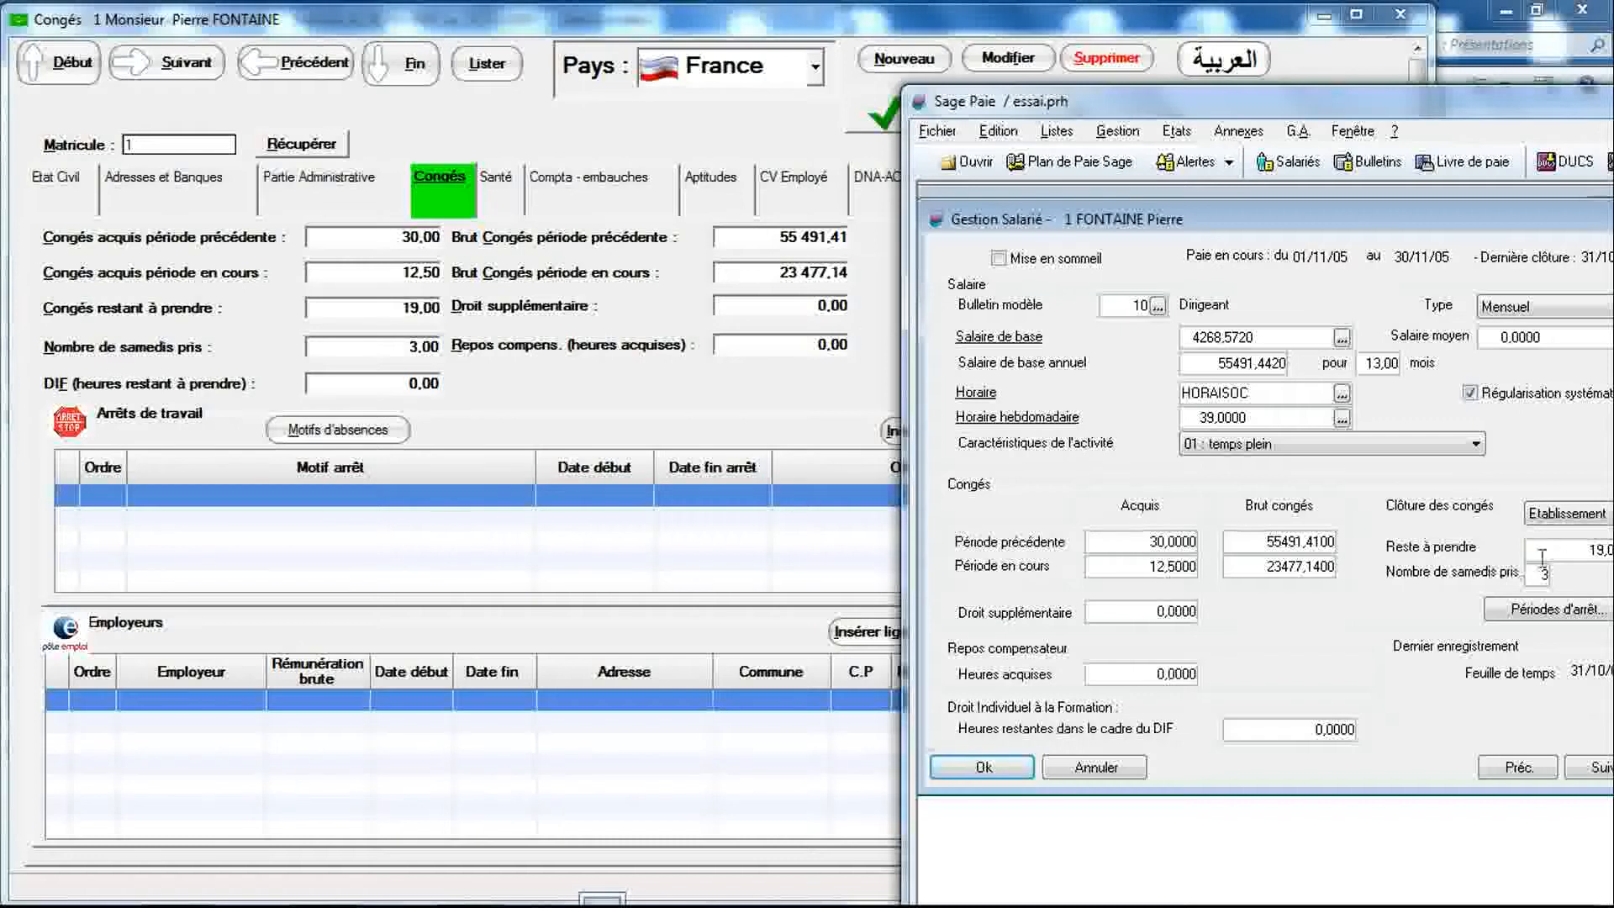
Step: Open the Périodes d'arrêt details in Sage Paie to compare them with RIMINTEG's Arrêts de travail table
left_click_drag(1319, 101, 1281, 96)
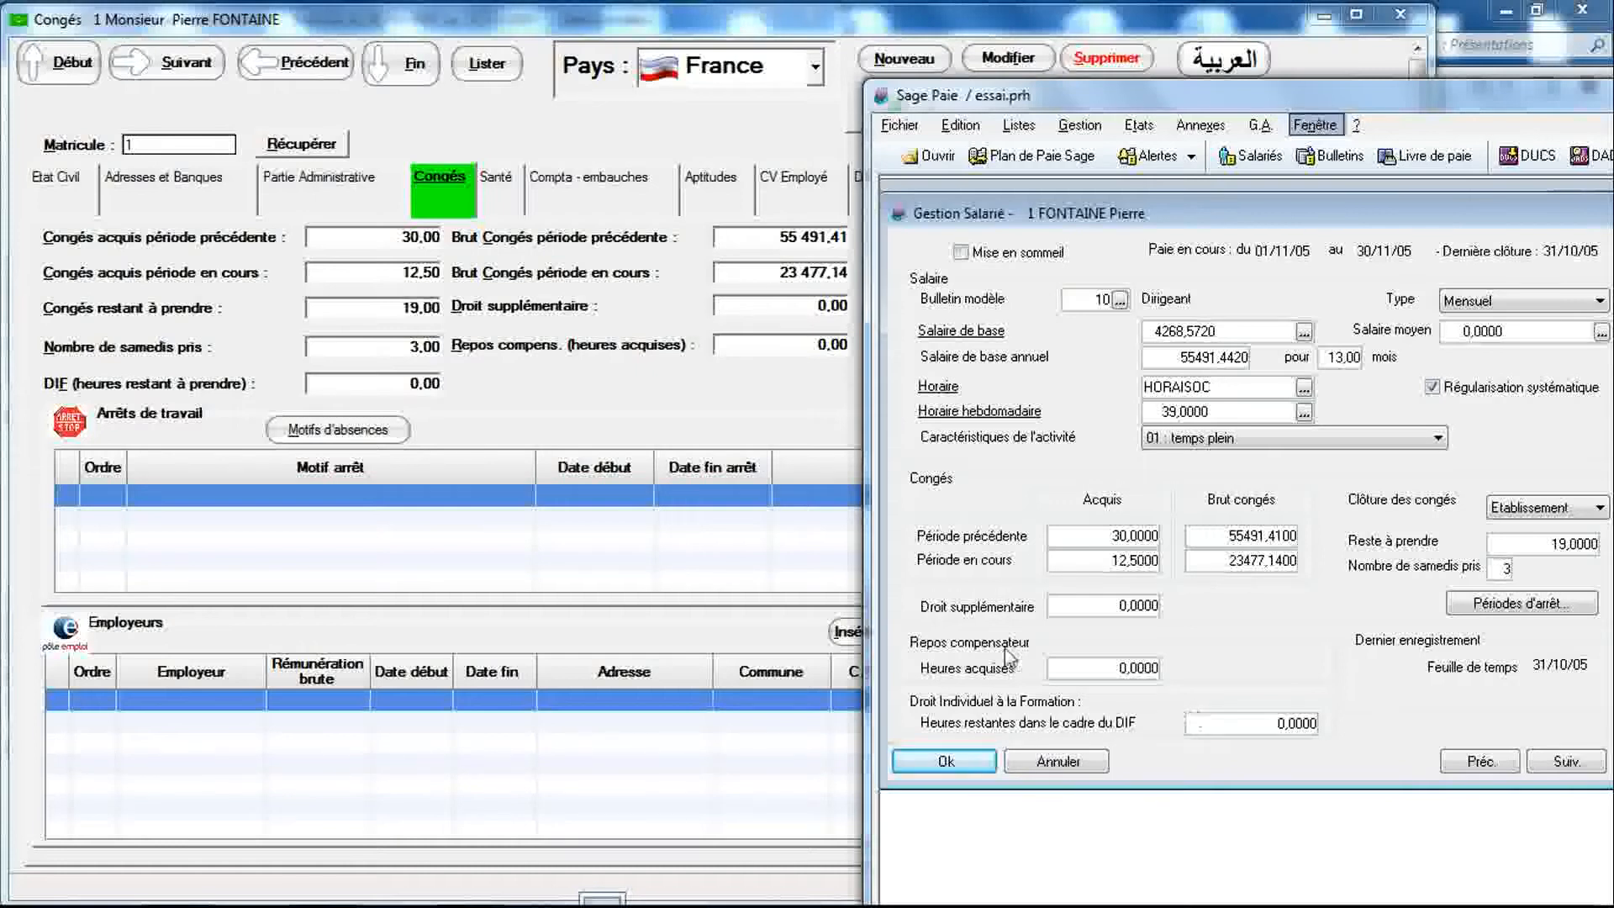
left_click(1489, 618)
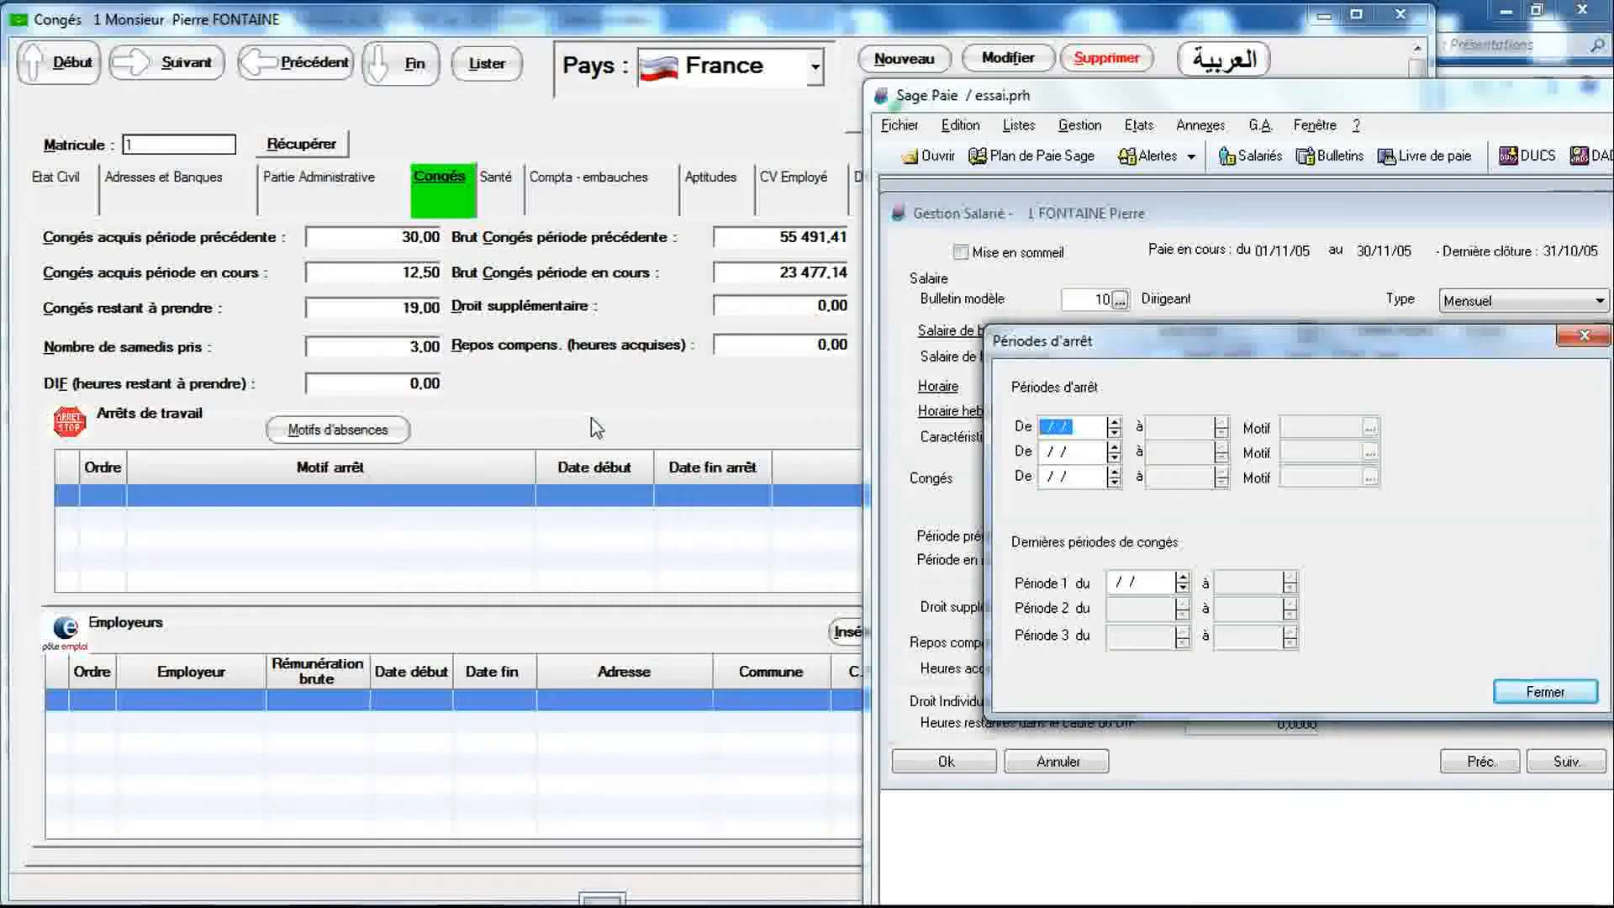
left_click(590, 395)
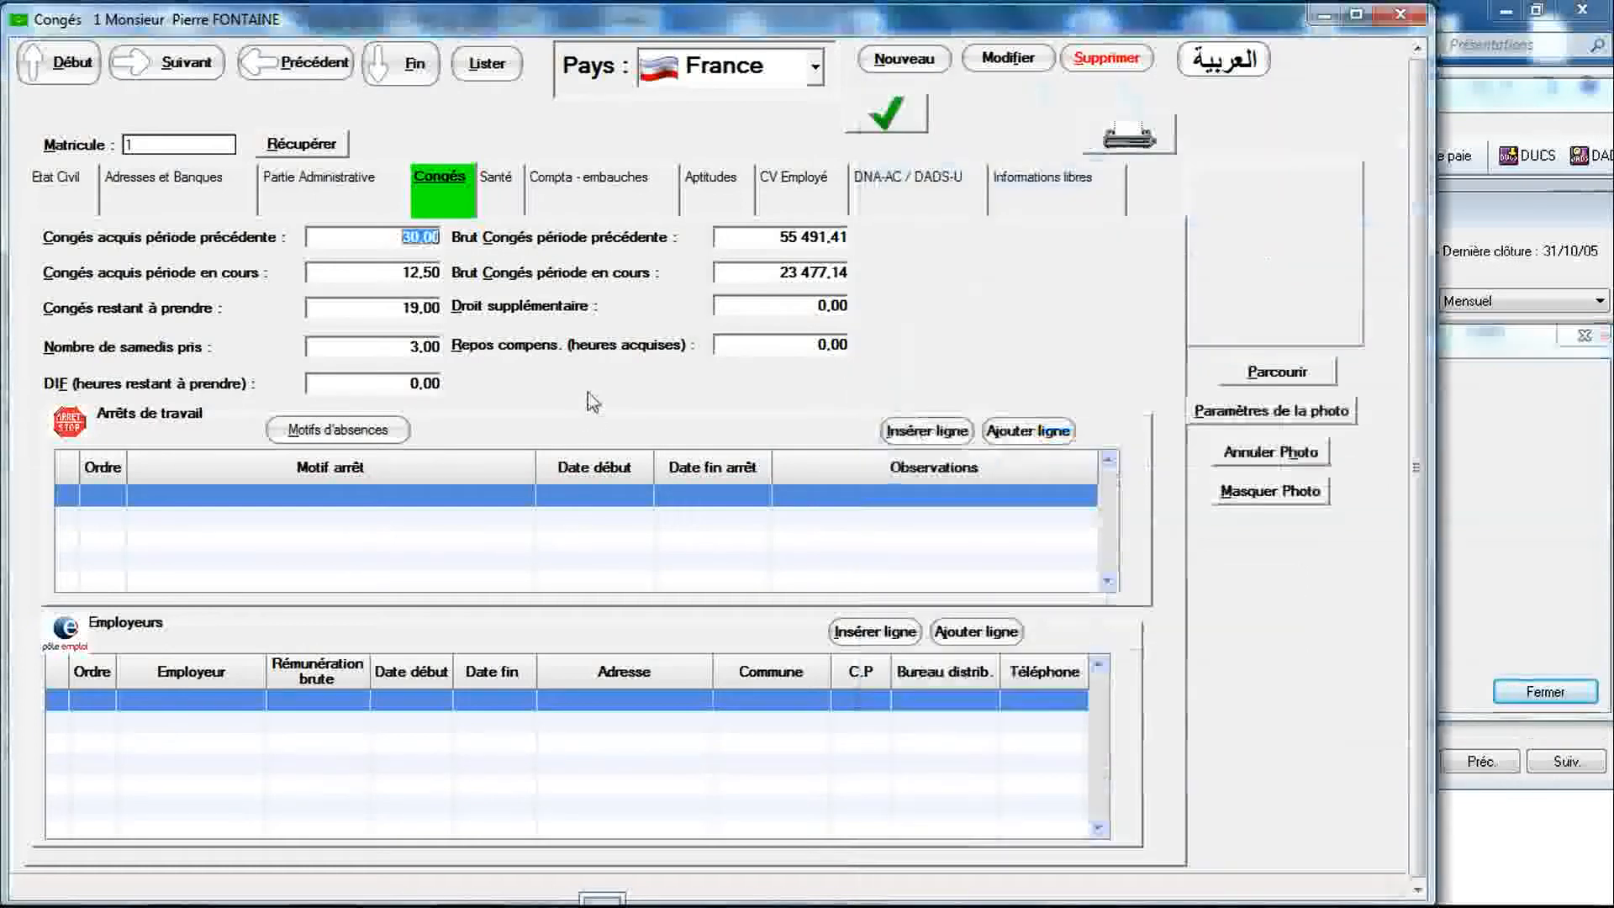
Step: Add a first blank row to the Arrêts de travail table and check its Motif arrêt choices and date fields
left_click(95, 502)
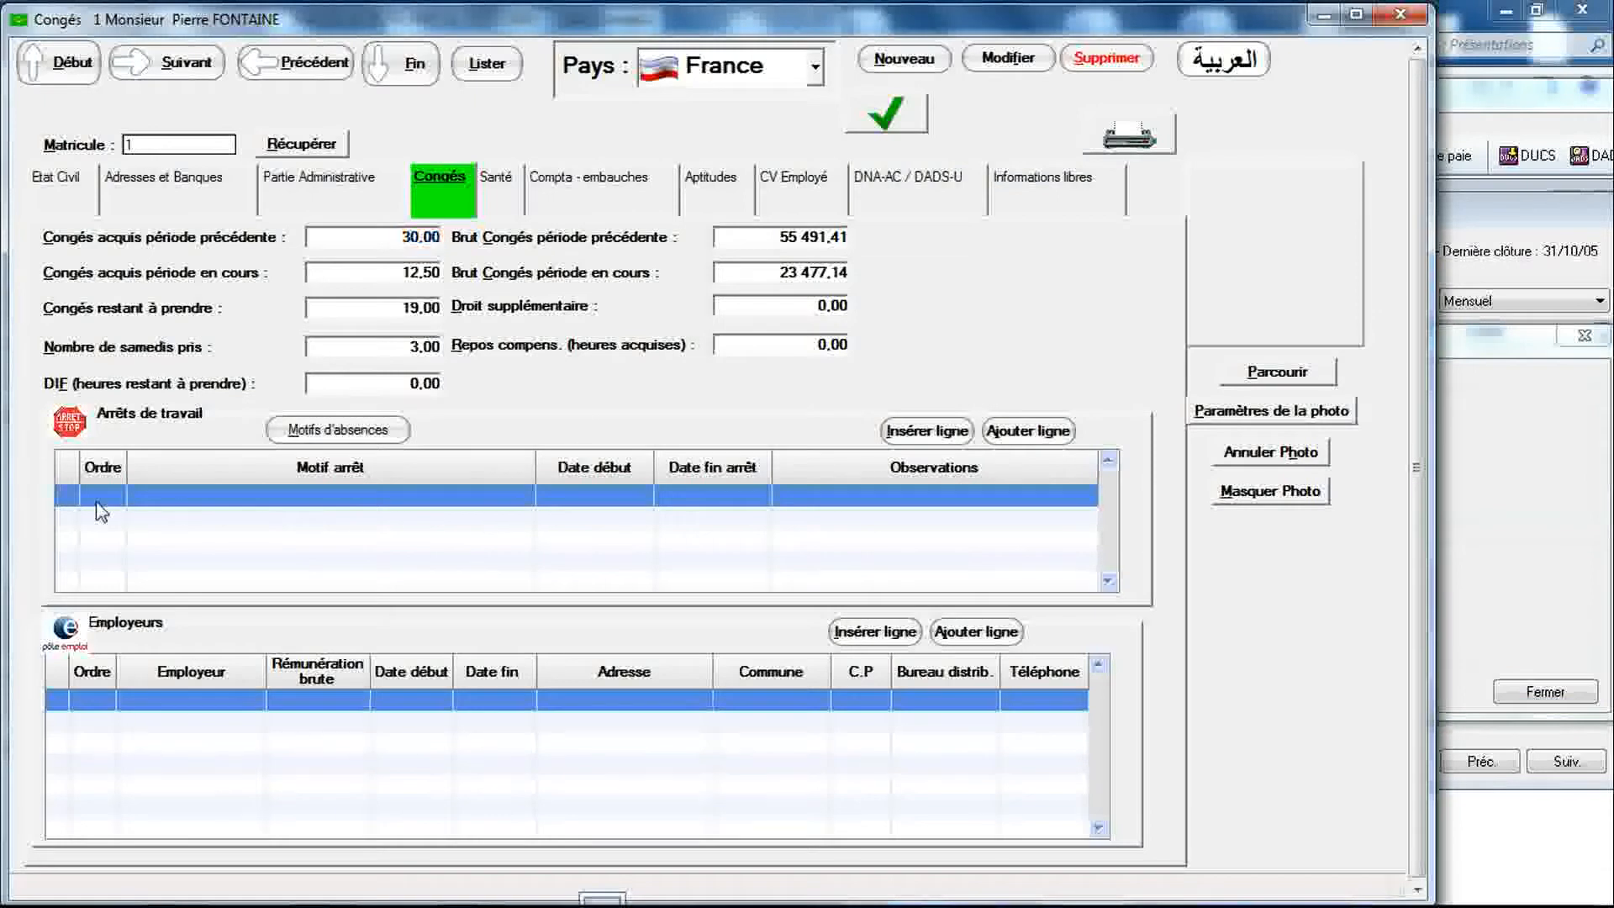
left_click(173, 511)
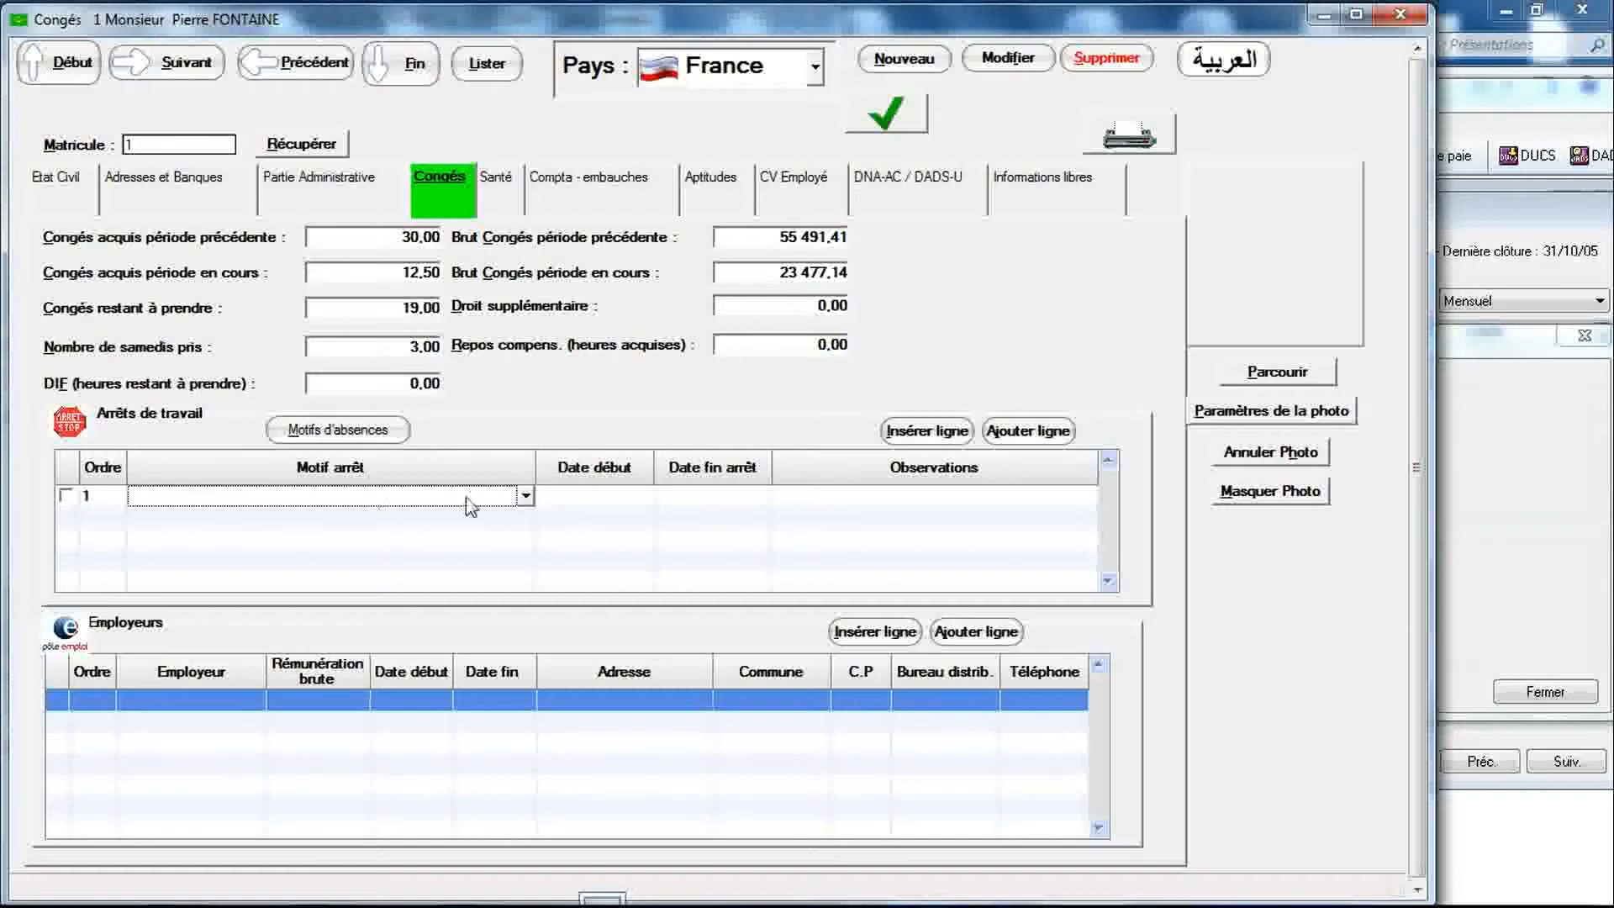
left_click(525, 498)
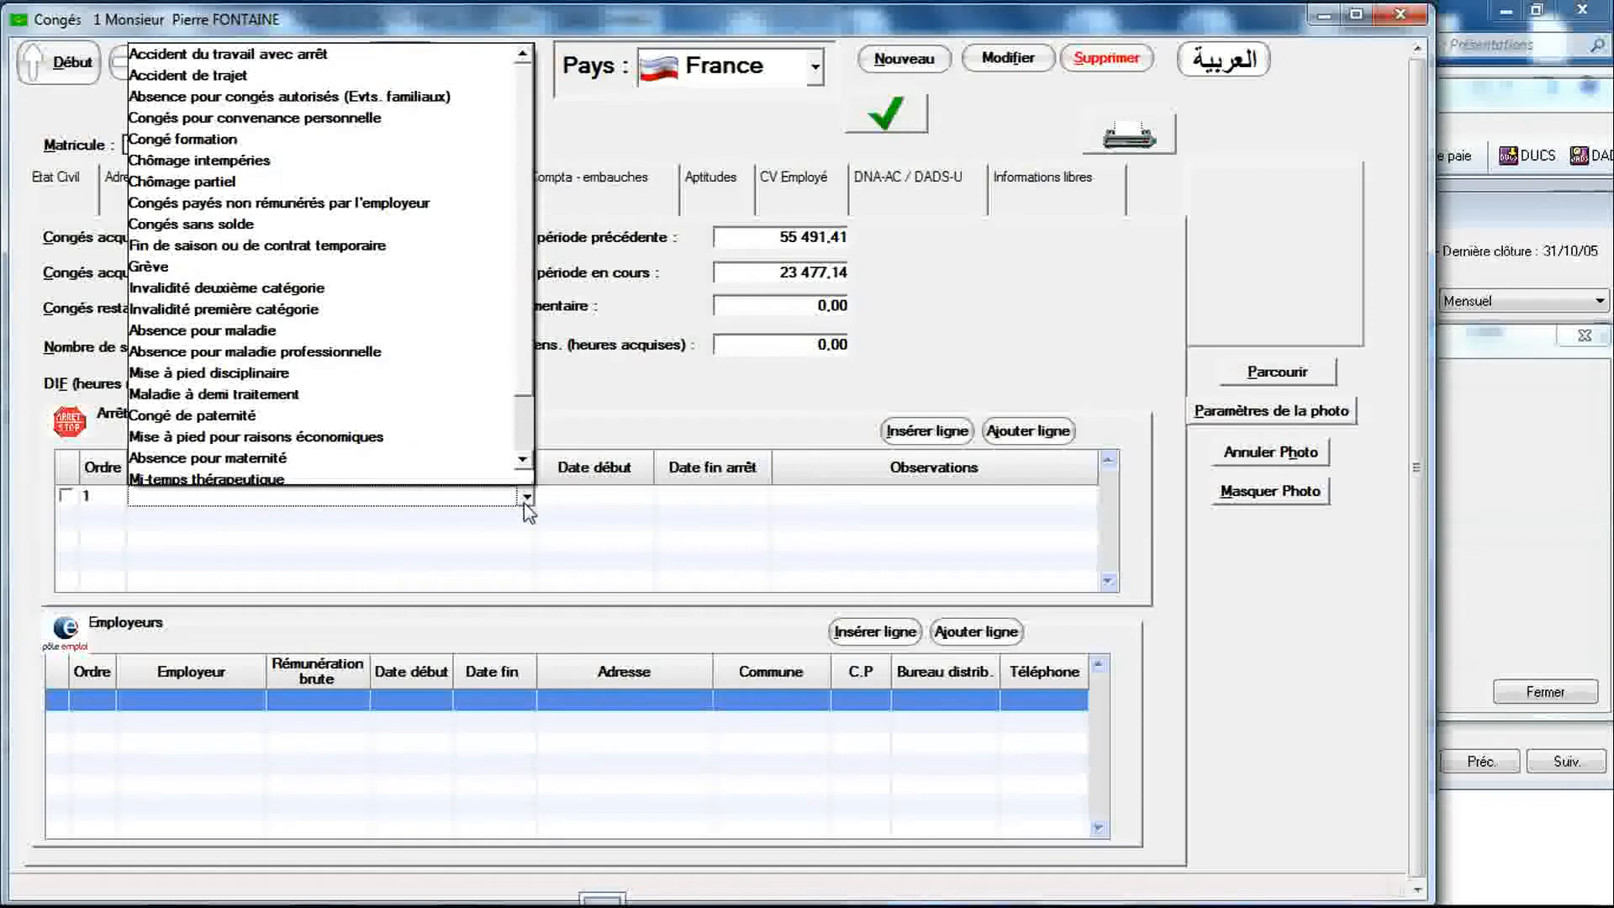
mouse_move(526, 400)
left_mouse_down()
mouse_move(527, 459)
mouse_move(535, 383)
left_mouse_up()
scroll(530, 446, "down", 1)
left_click(527, 498)
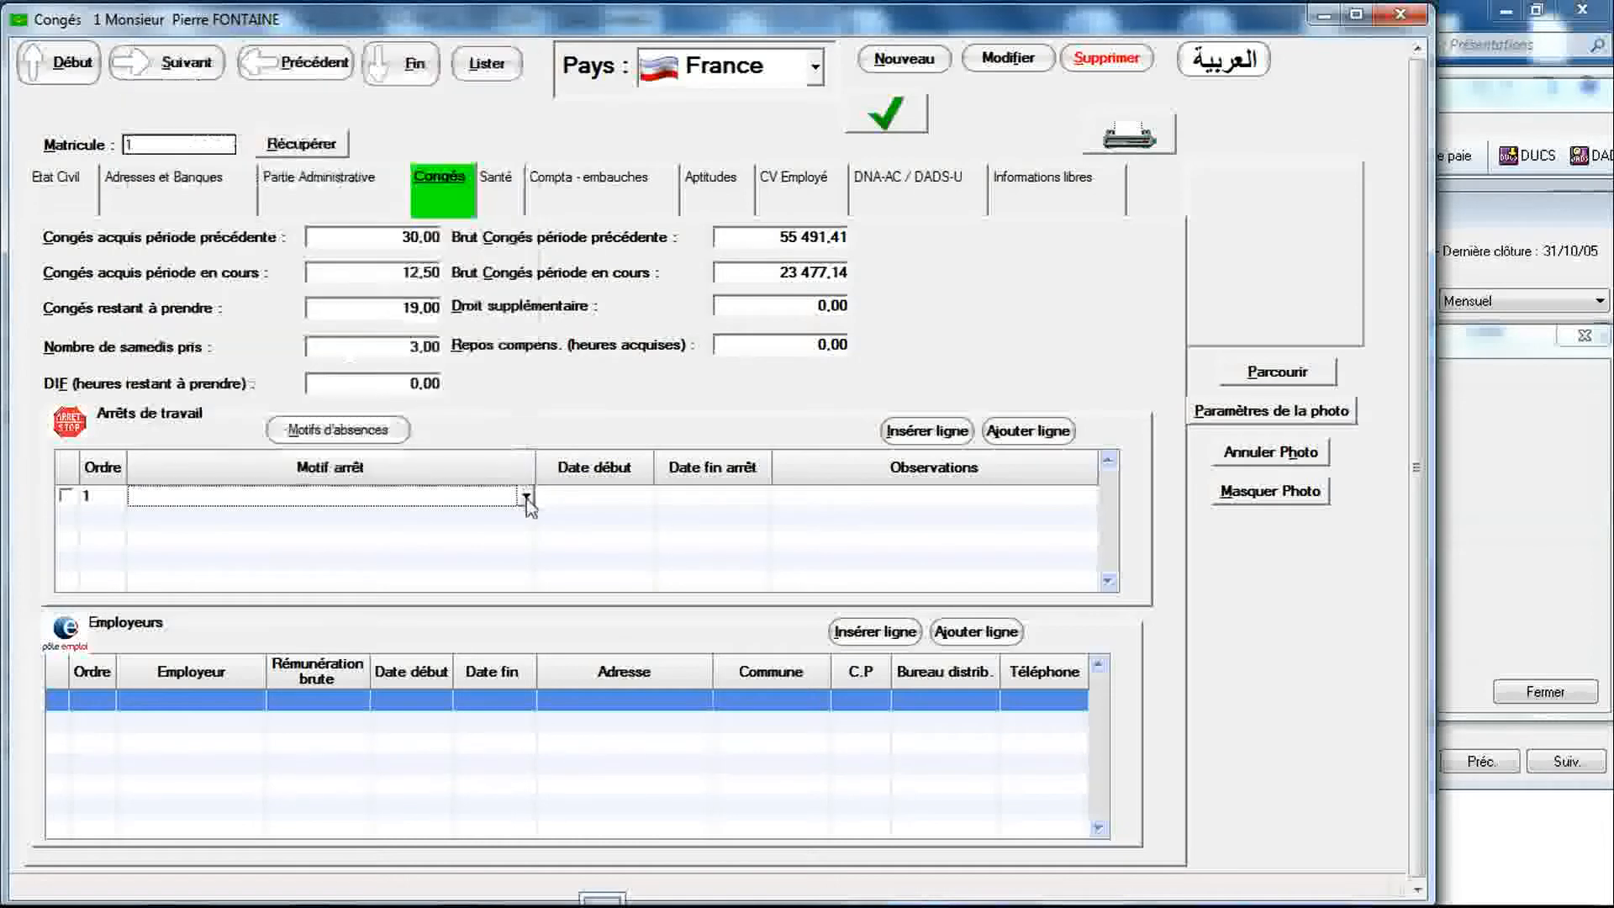
left_click(579, 497)
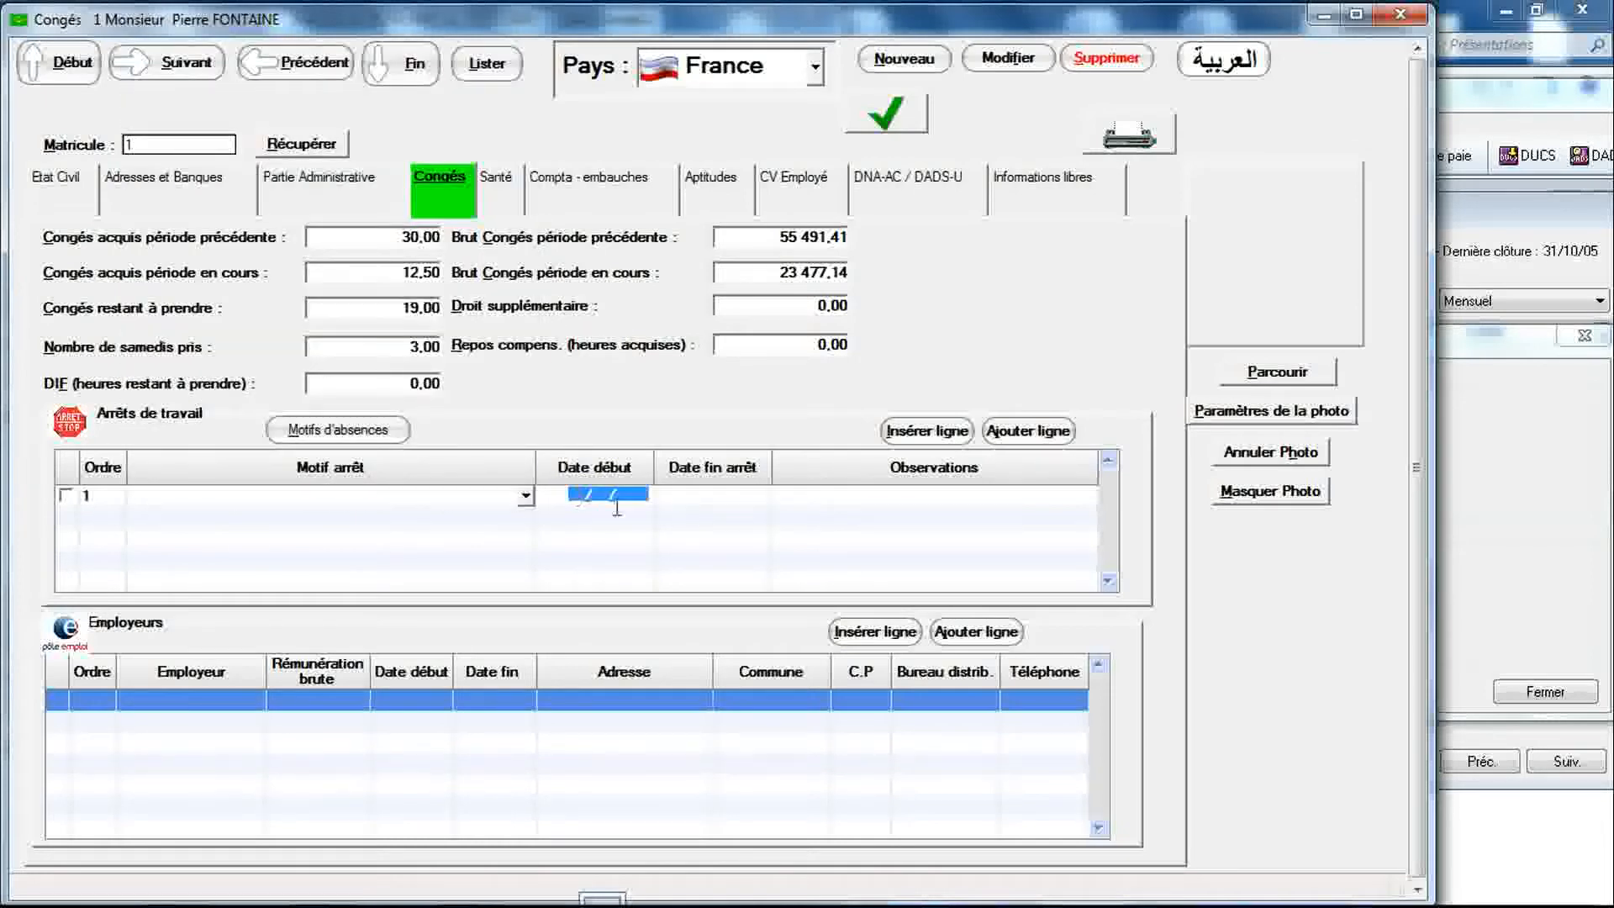
left_click(693, 500)
Step: Add four more blank rows, 2 to 5, to the Arrêts de travail table
left_click(286, 526)
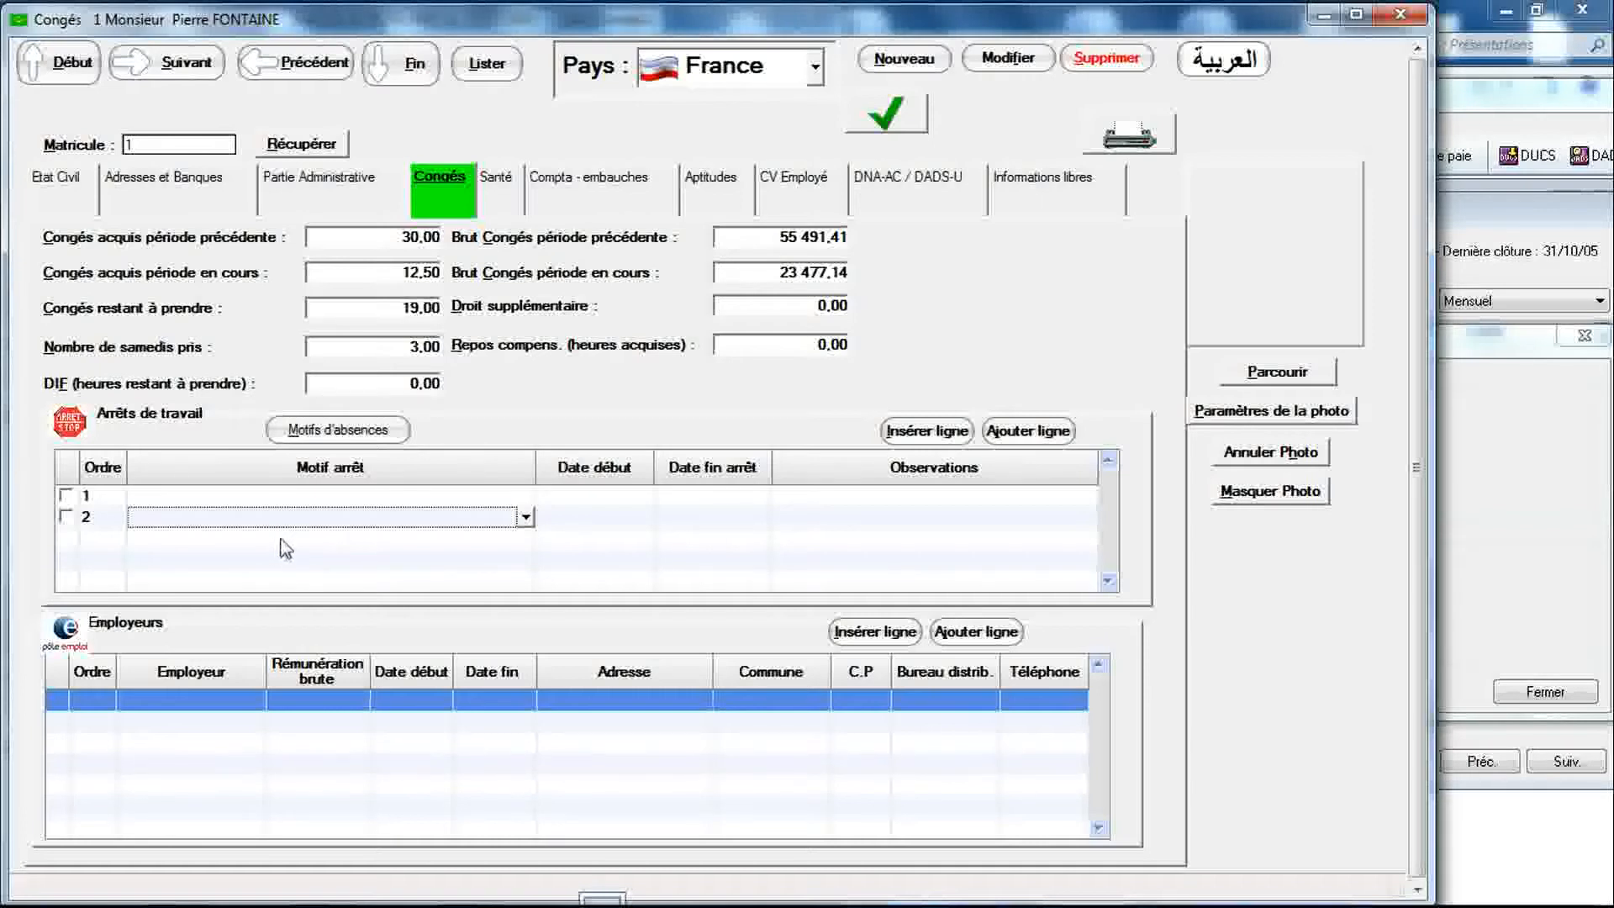
left_click(286, 547)
left_click(286, 545)
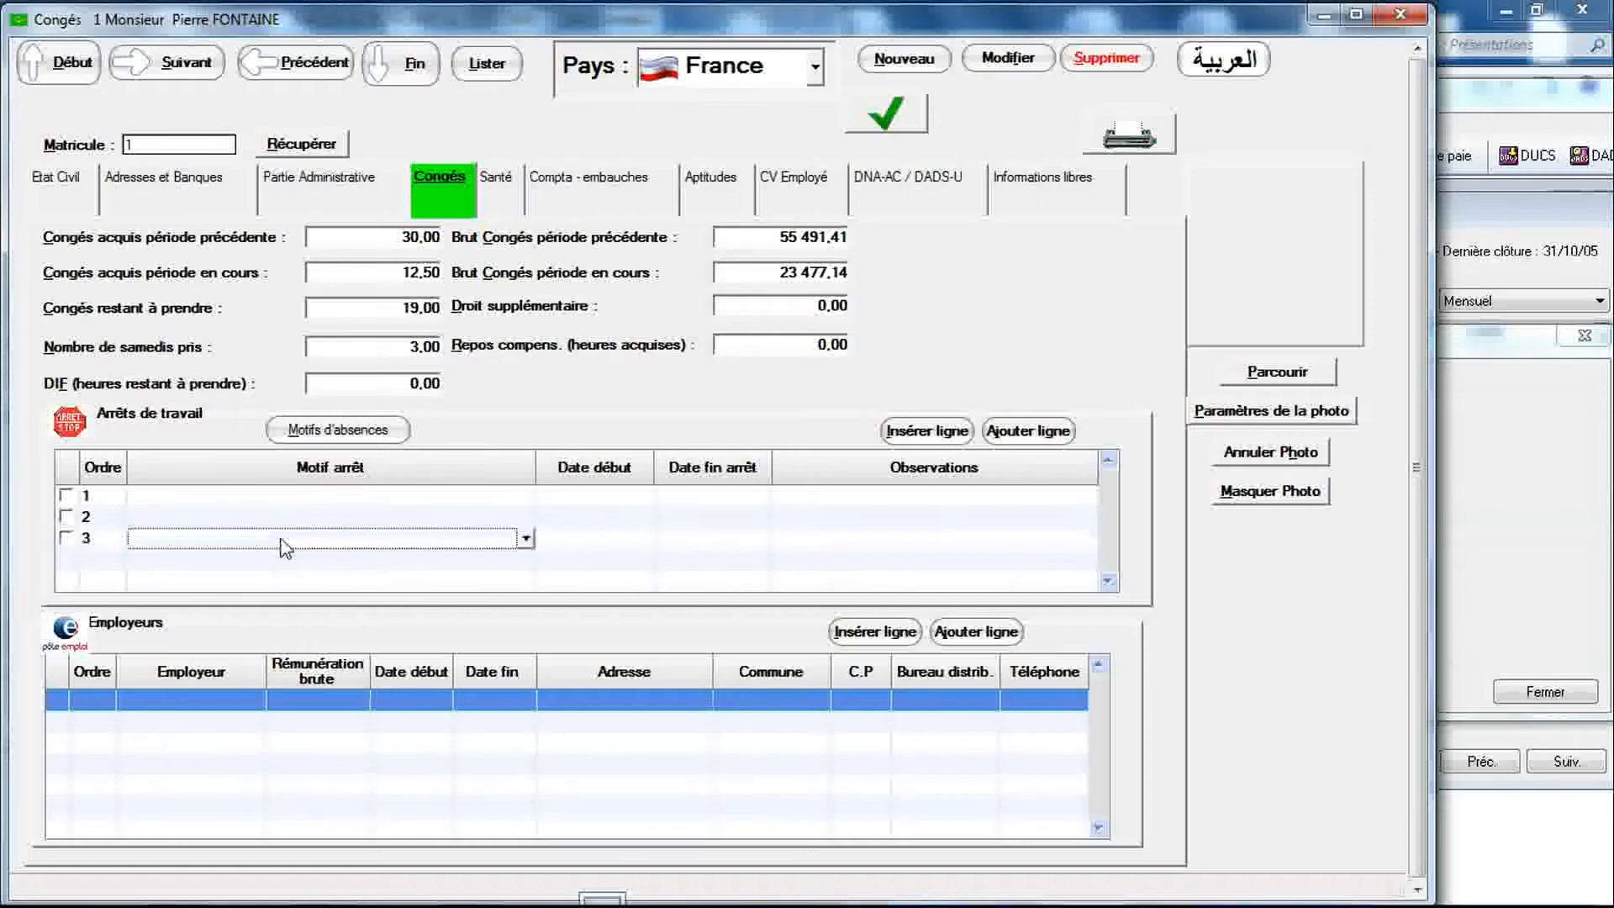
left_click(284, 569)
left_click(285, 569)
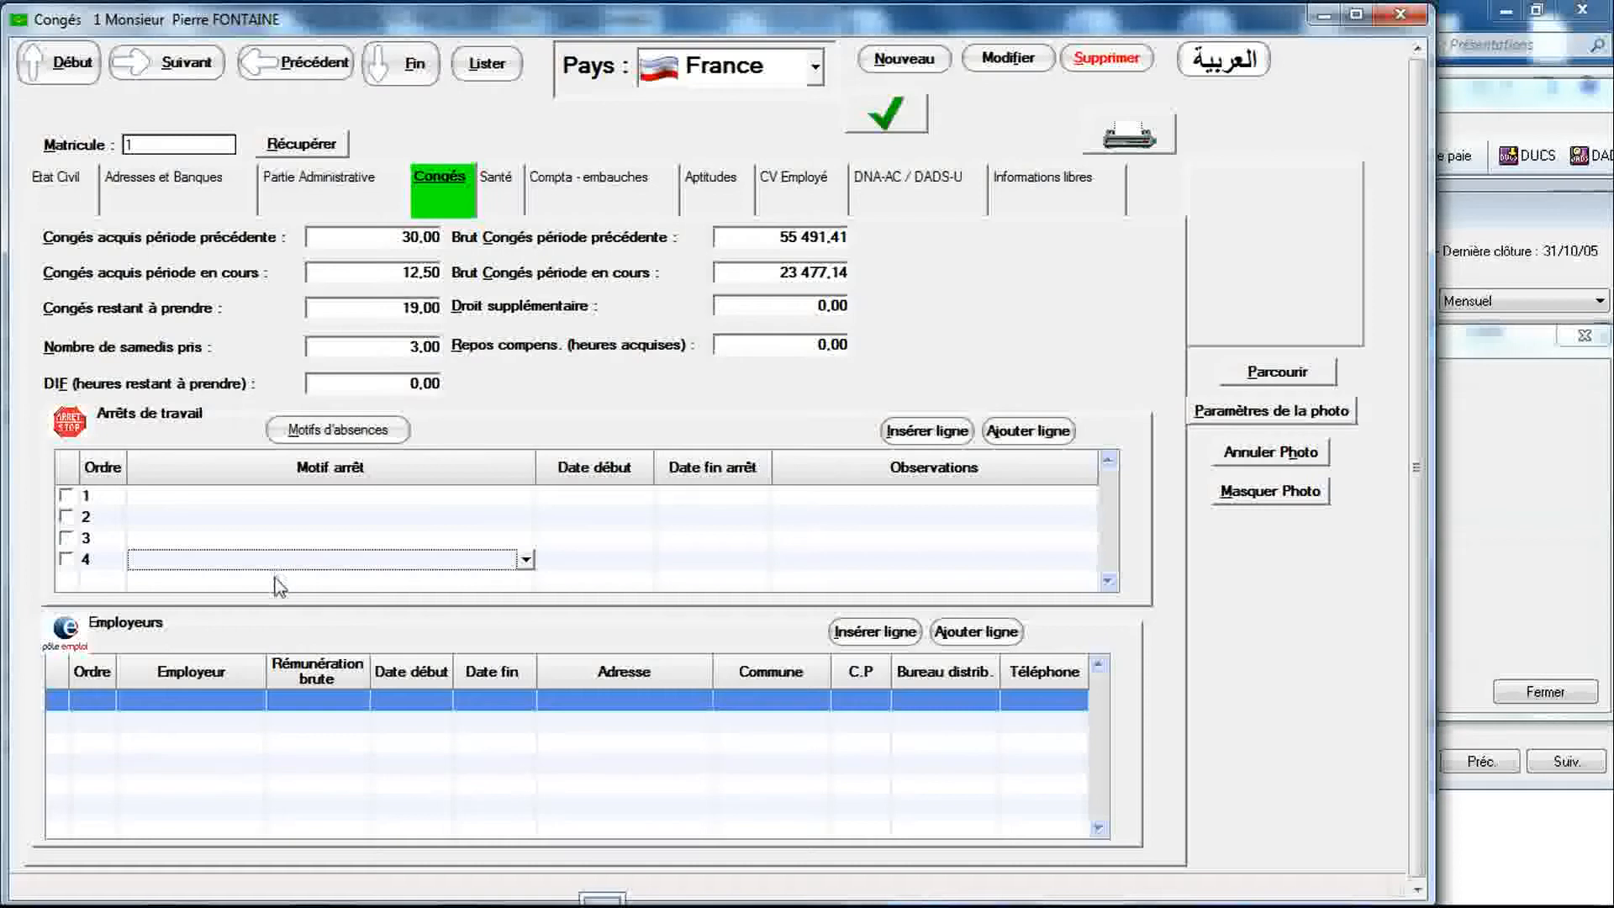
left_click(280, 581)
left_click(280, 582)
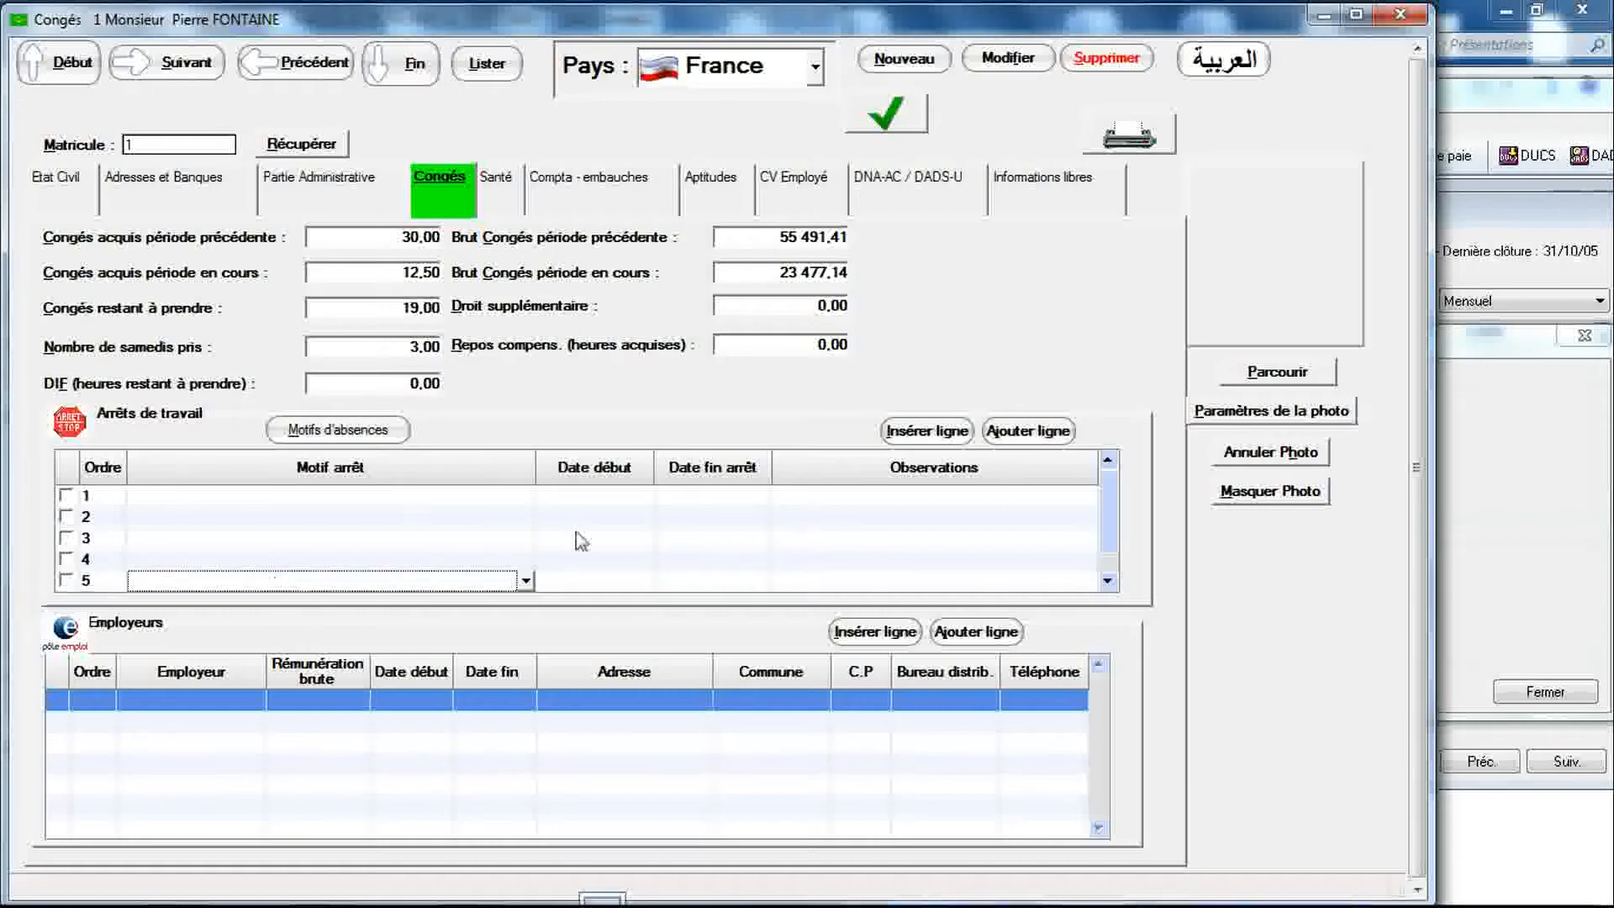
left_click(1110, 576)
left_click_drag(1114, 555, 1112, 507)
Step: Remove blank rows 5 to 2 from the Arrêts de travail table and return to Sage Paie's Périodes d'arrêt details
left_click(66, 580)
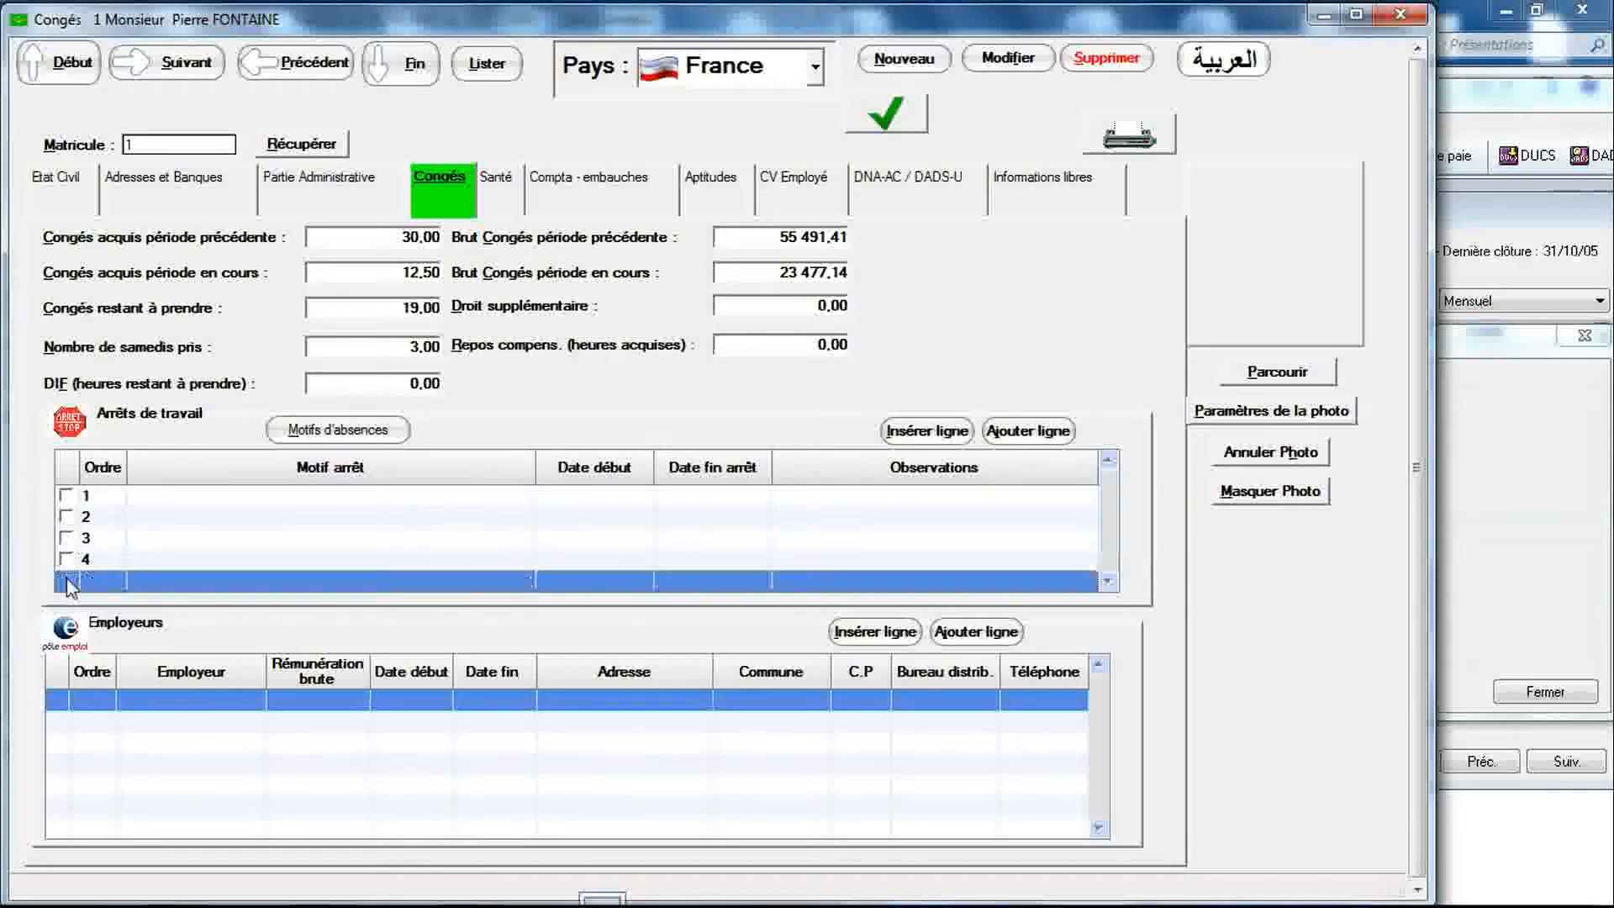
left_click(66, 563)
left_click(66, 538)
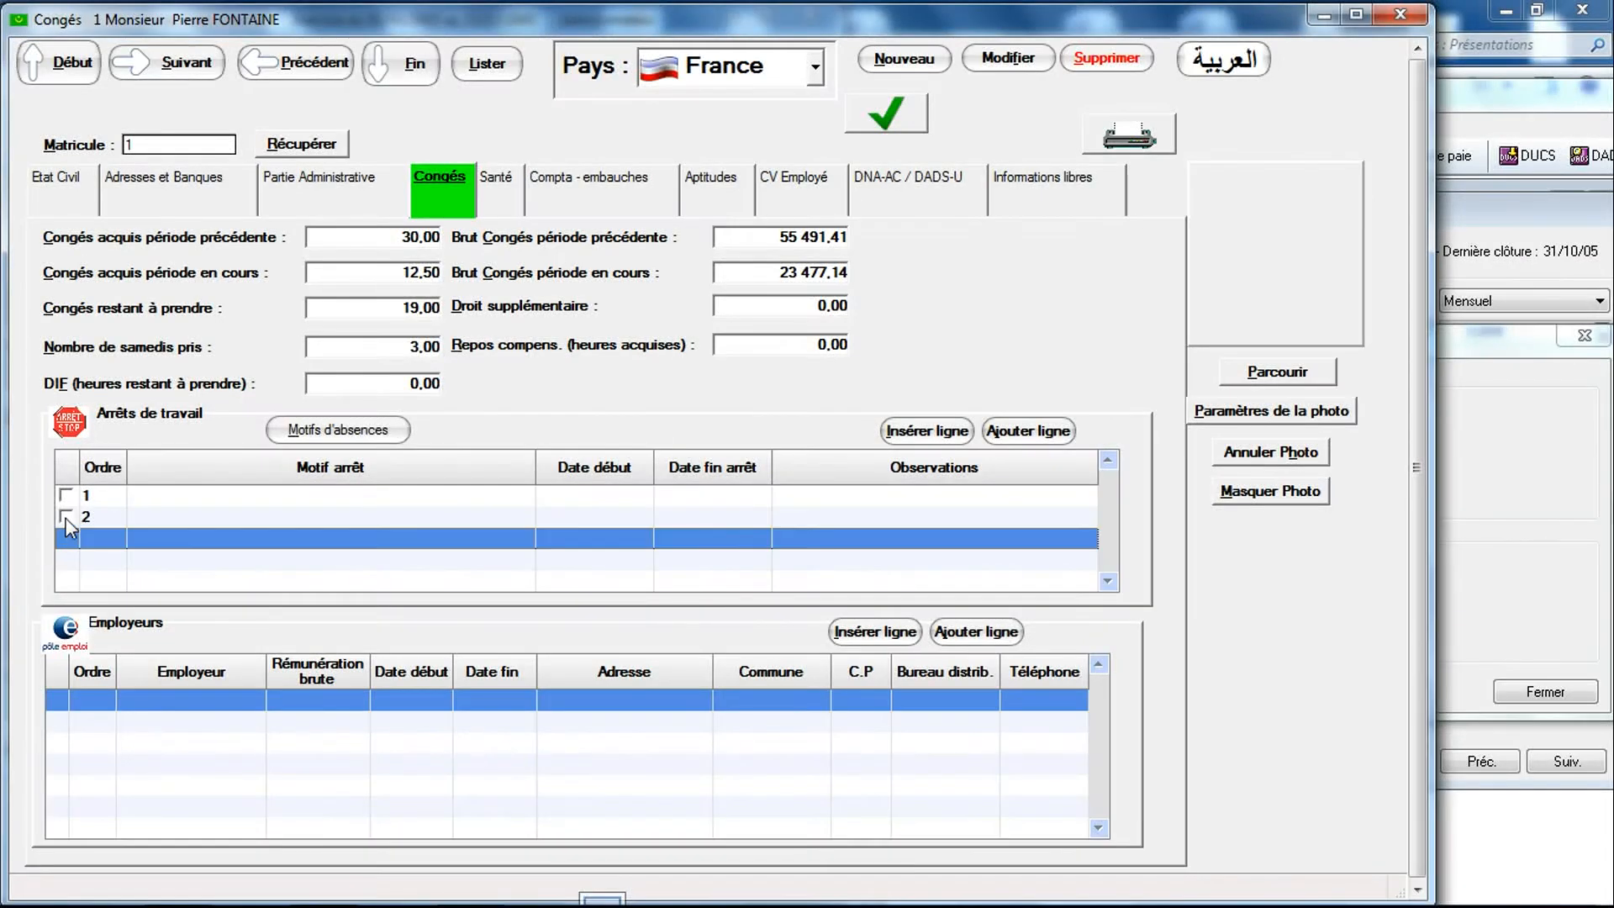
left_click(66, 516)
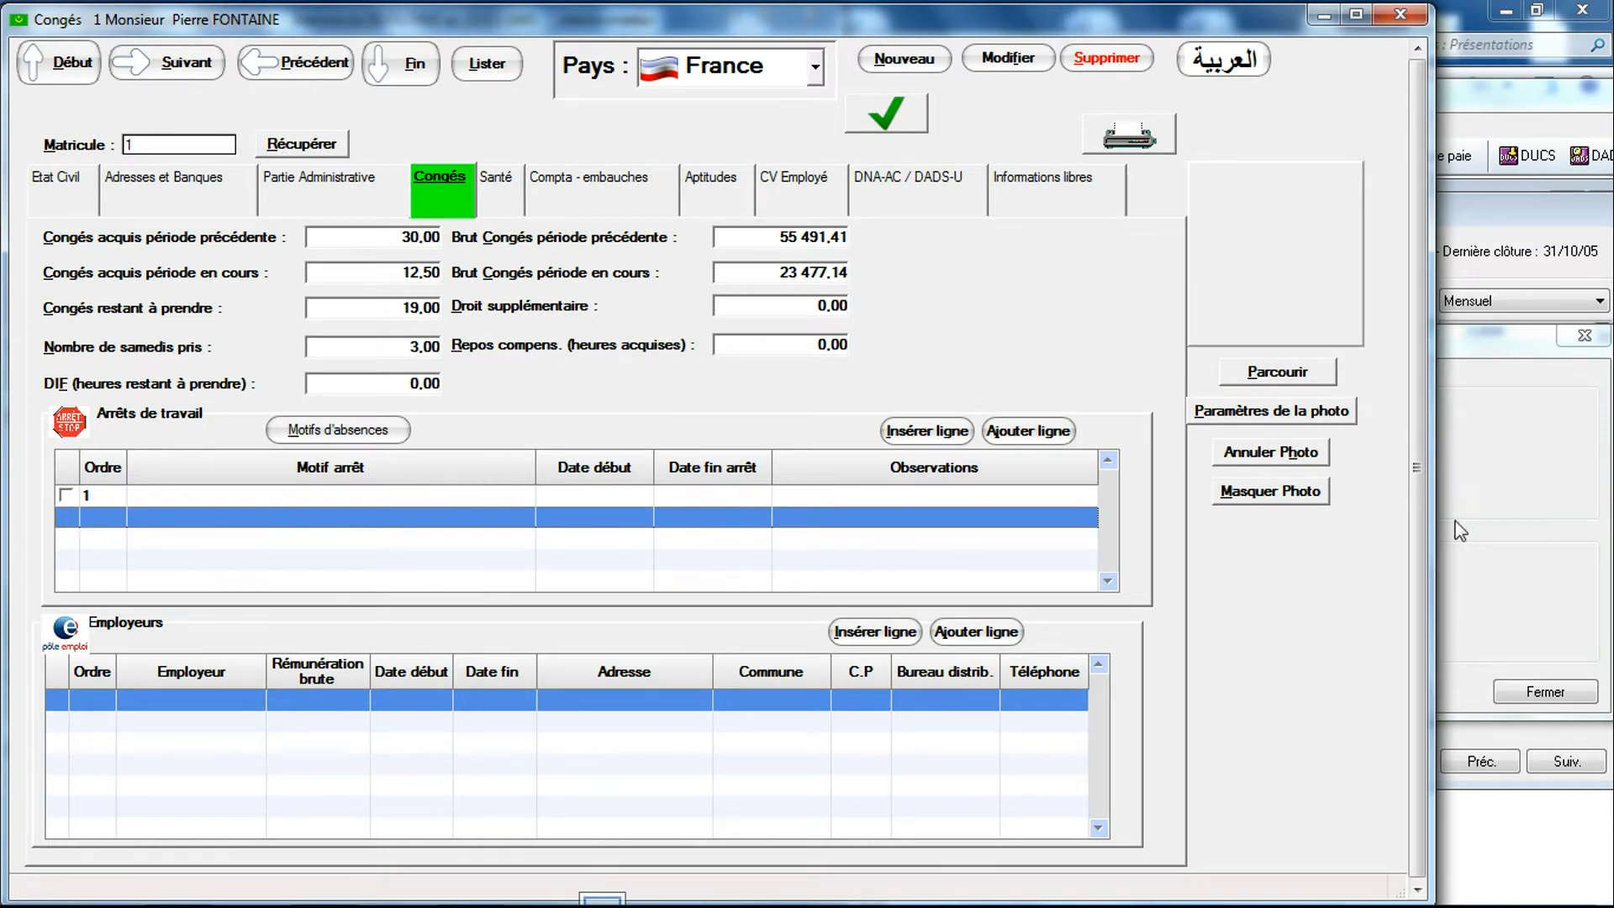
left_click(1516, 505)
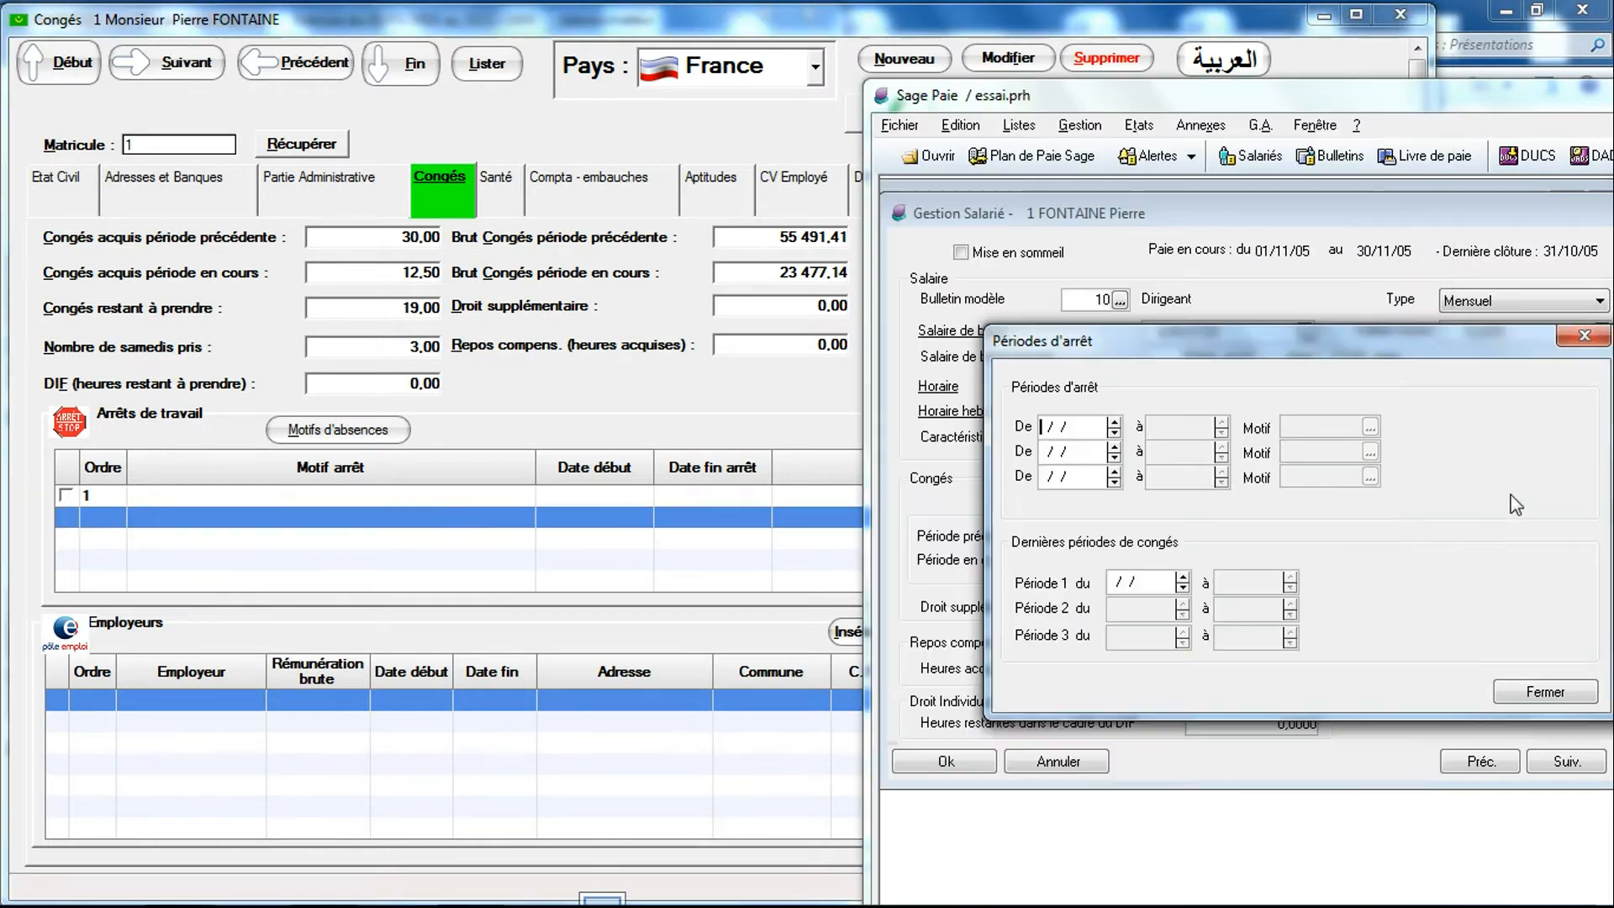
Step: Leave the Périodes d'arrêt details, open the Administratif page in Sage Paie and check its Multi-employeurs list
left_click(1582, 338)
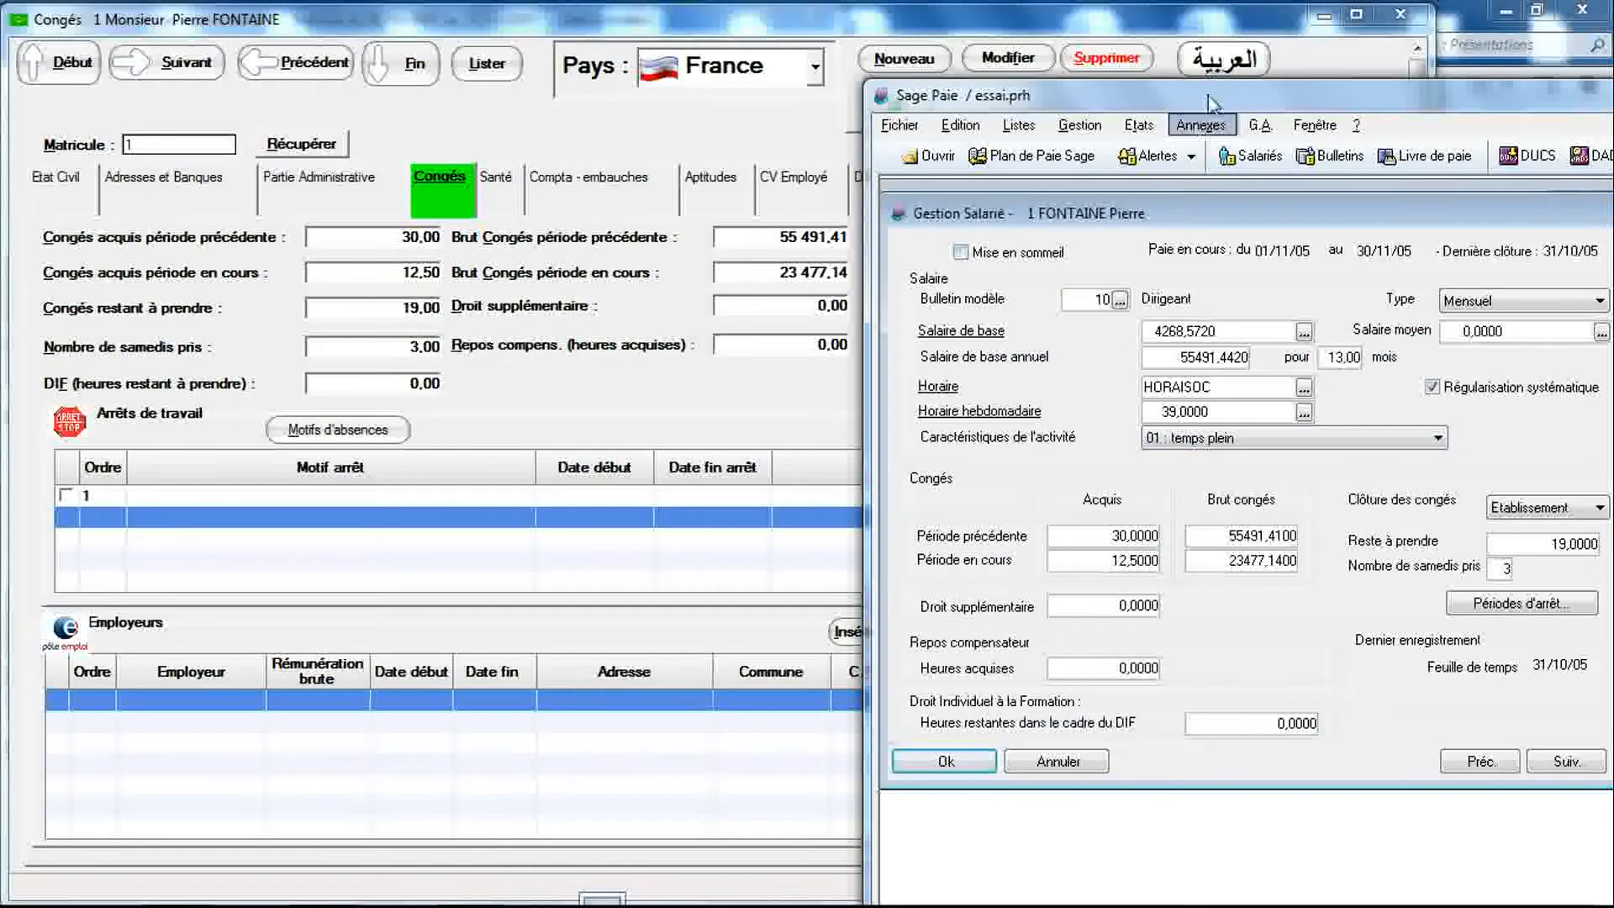
left_click_drag(1203, 107, 1029, 74)
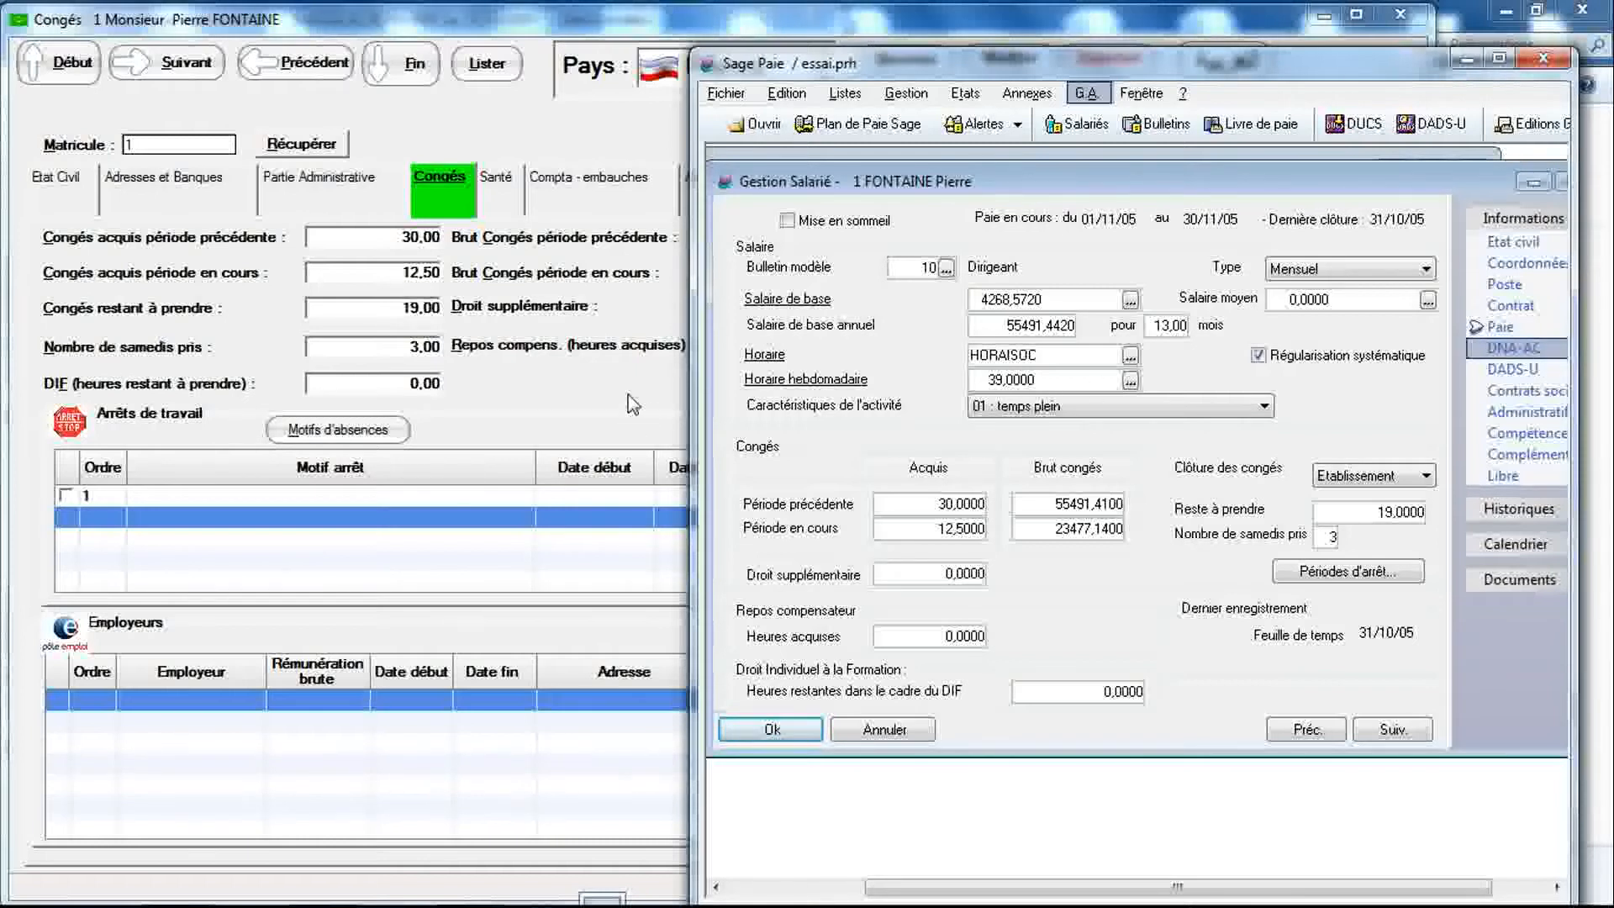
left_click(1477, 414)
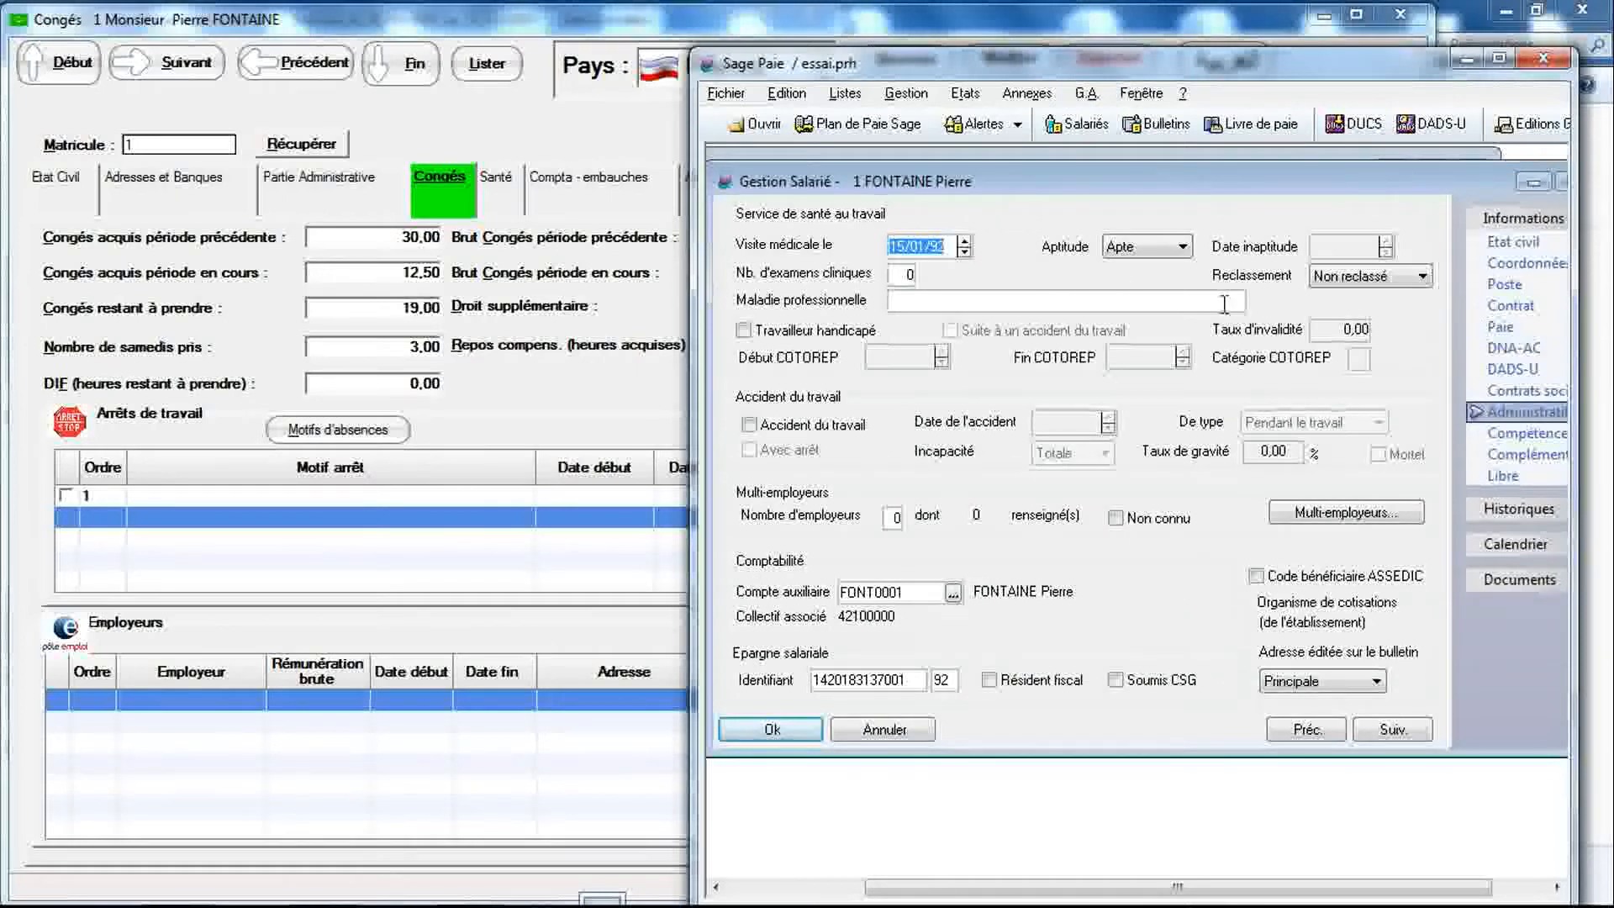
left_click_drag(1185, 74, 1349, 91)
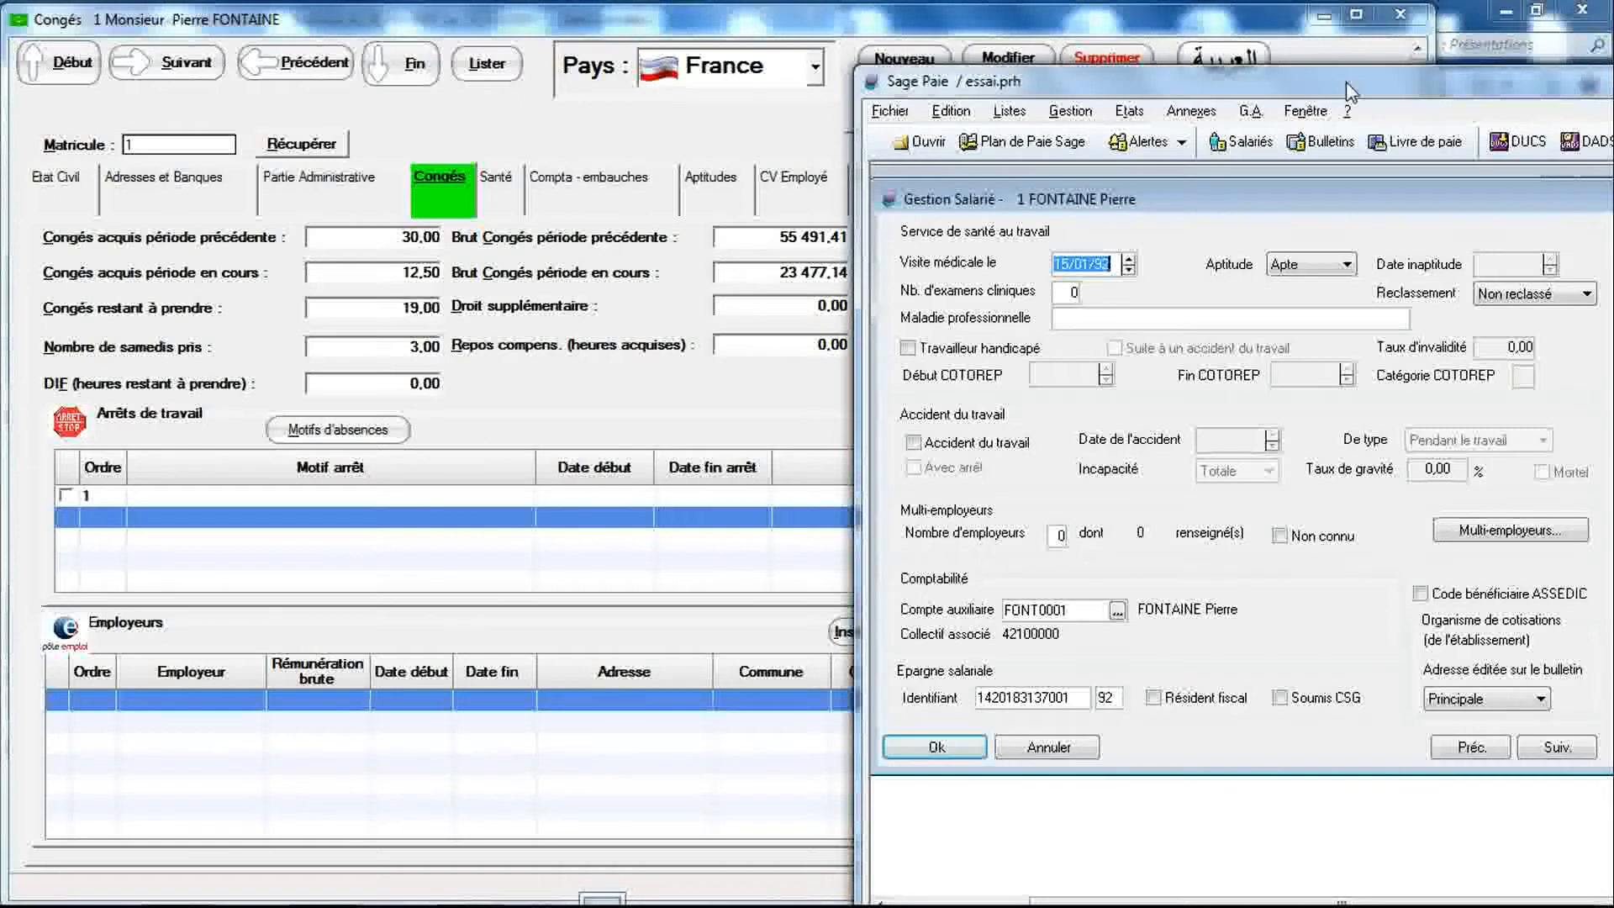
left_click_drag(1350, 91, 1339, 69)
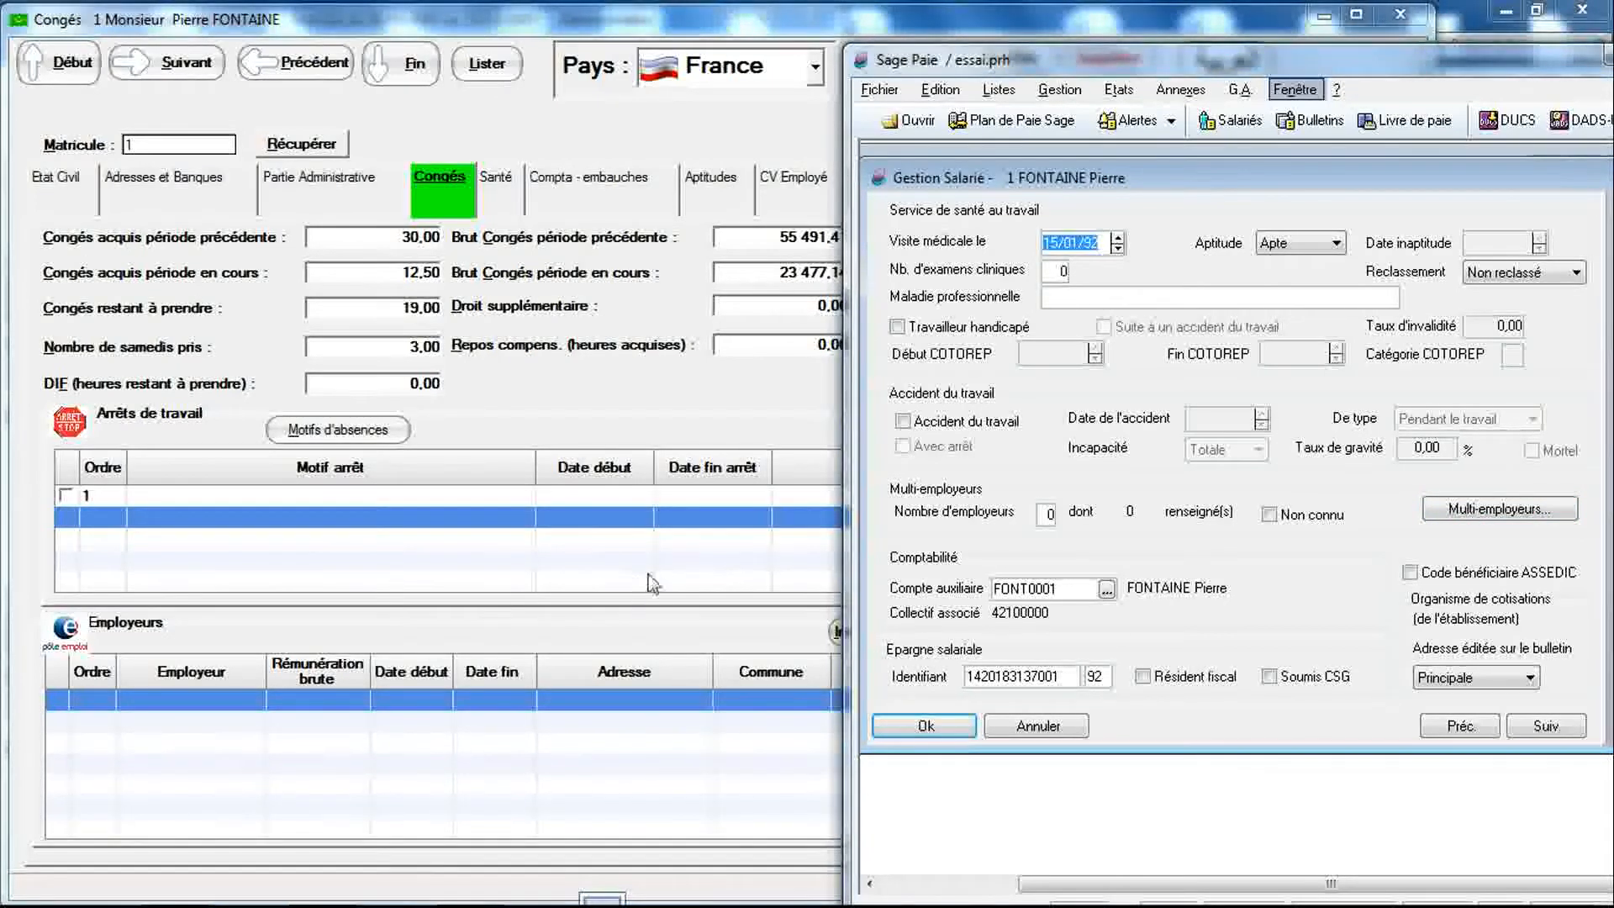
left_click(1497, 509)
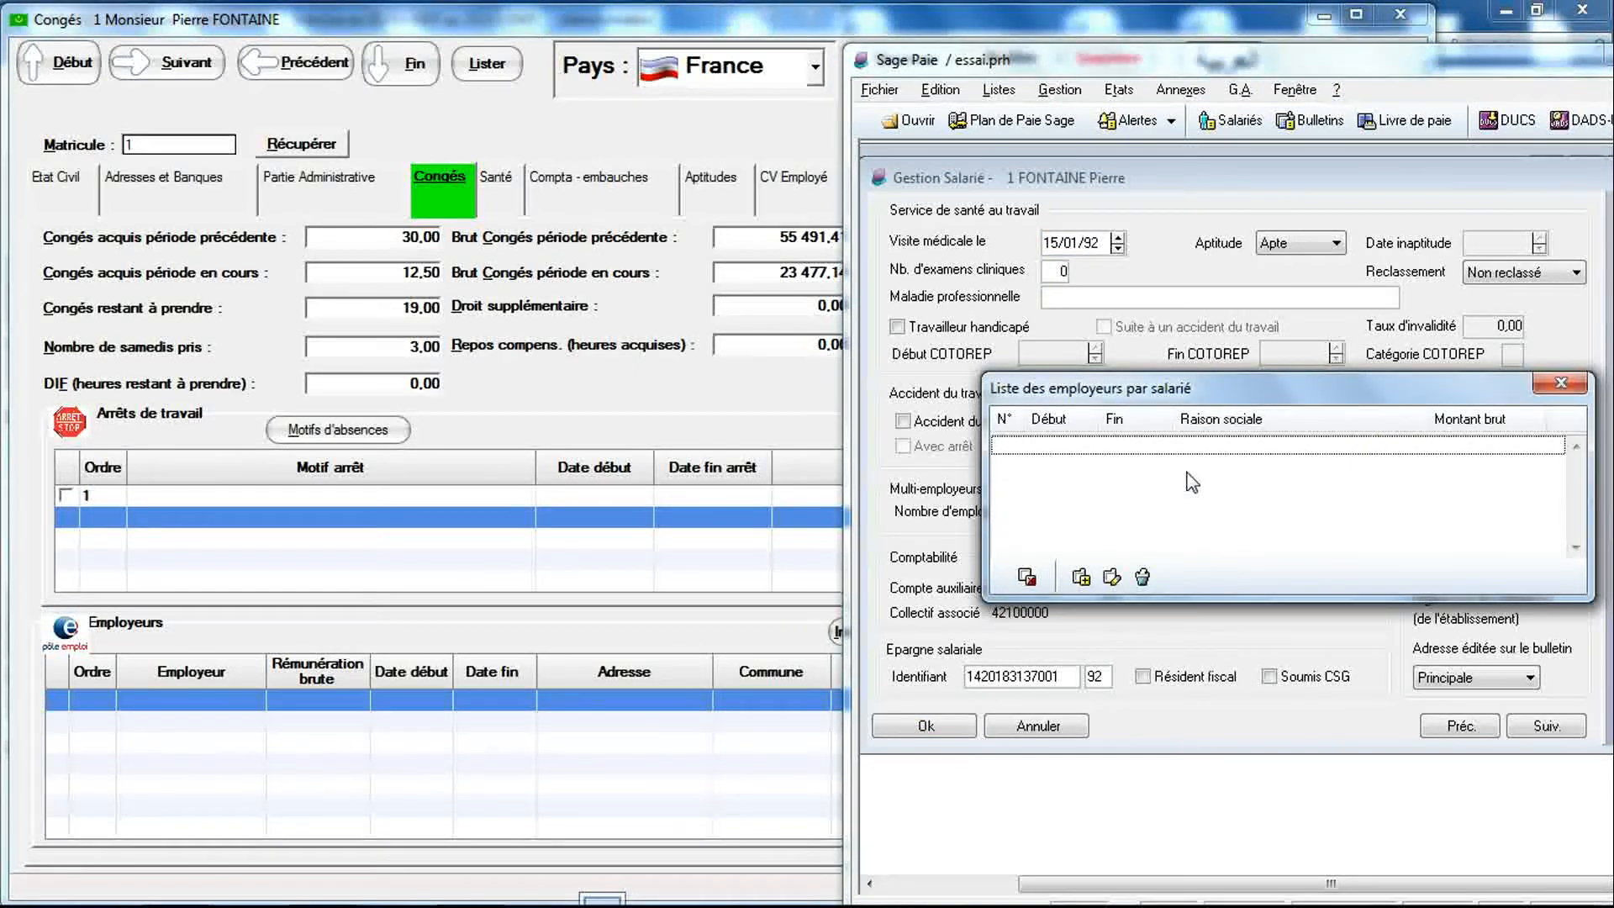
left_click(1560, 388)
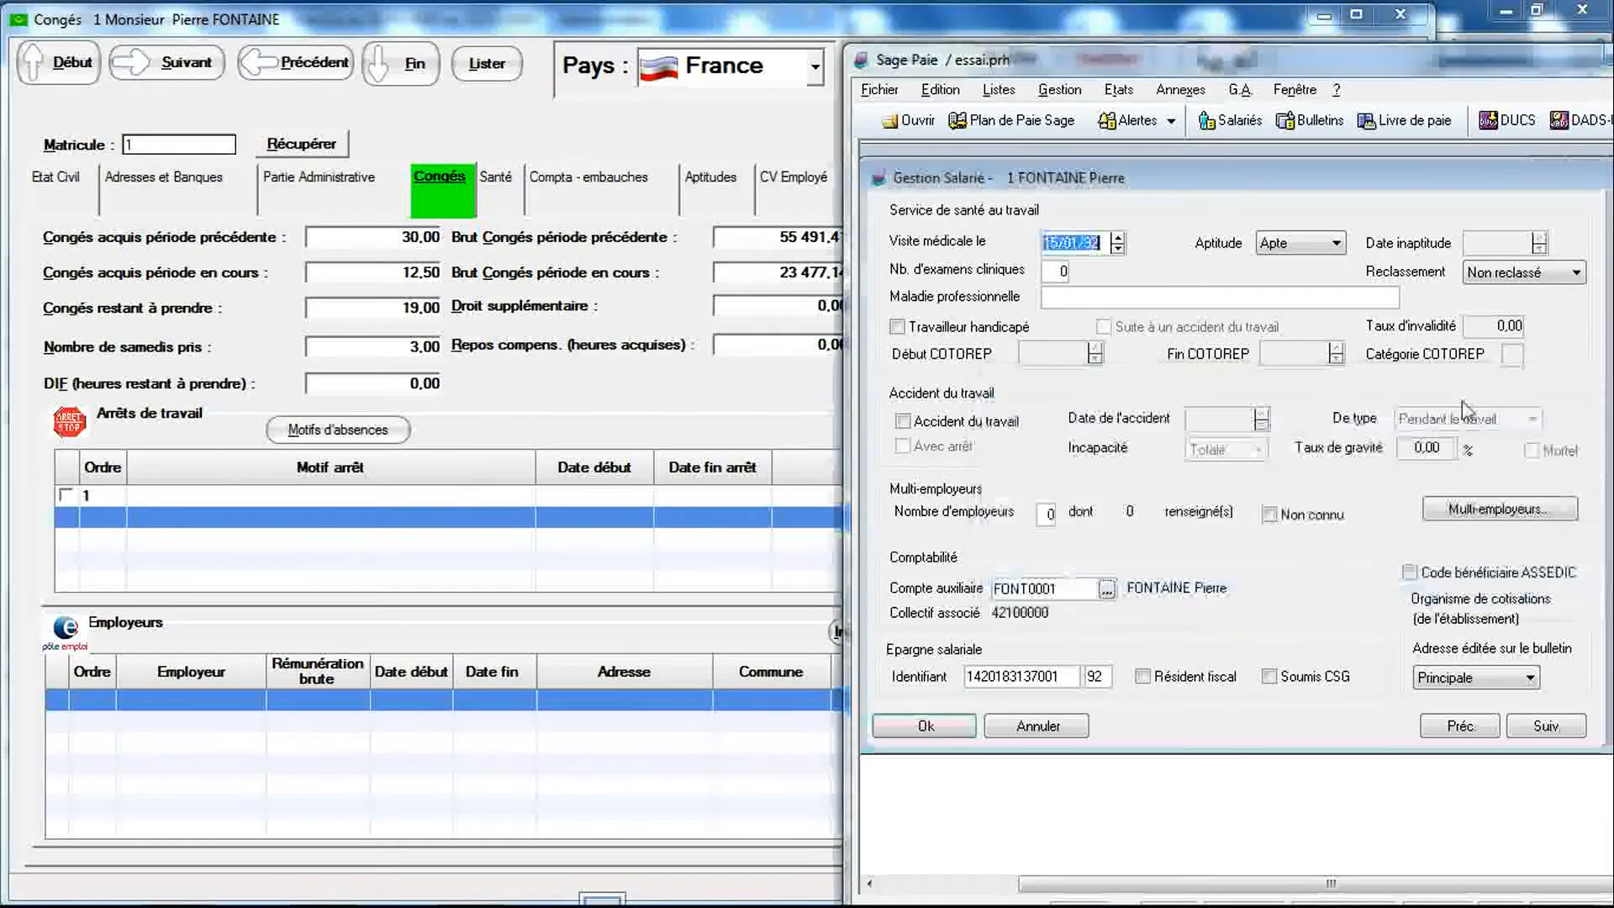
Step: Try adding blank rows 1 to 3 to RIMINTEG's Employeurs table and remove them all again
left_click(206, 717)
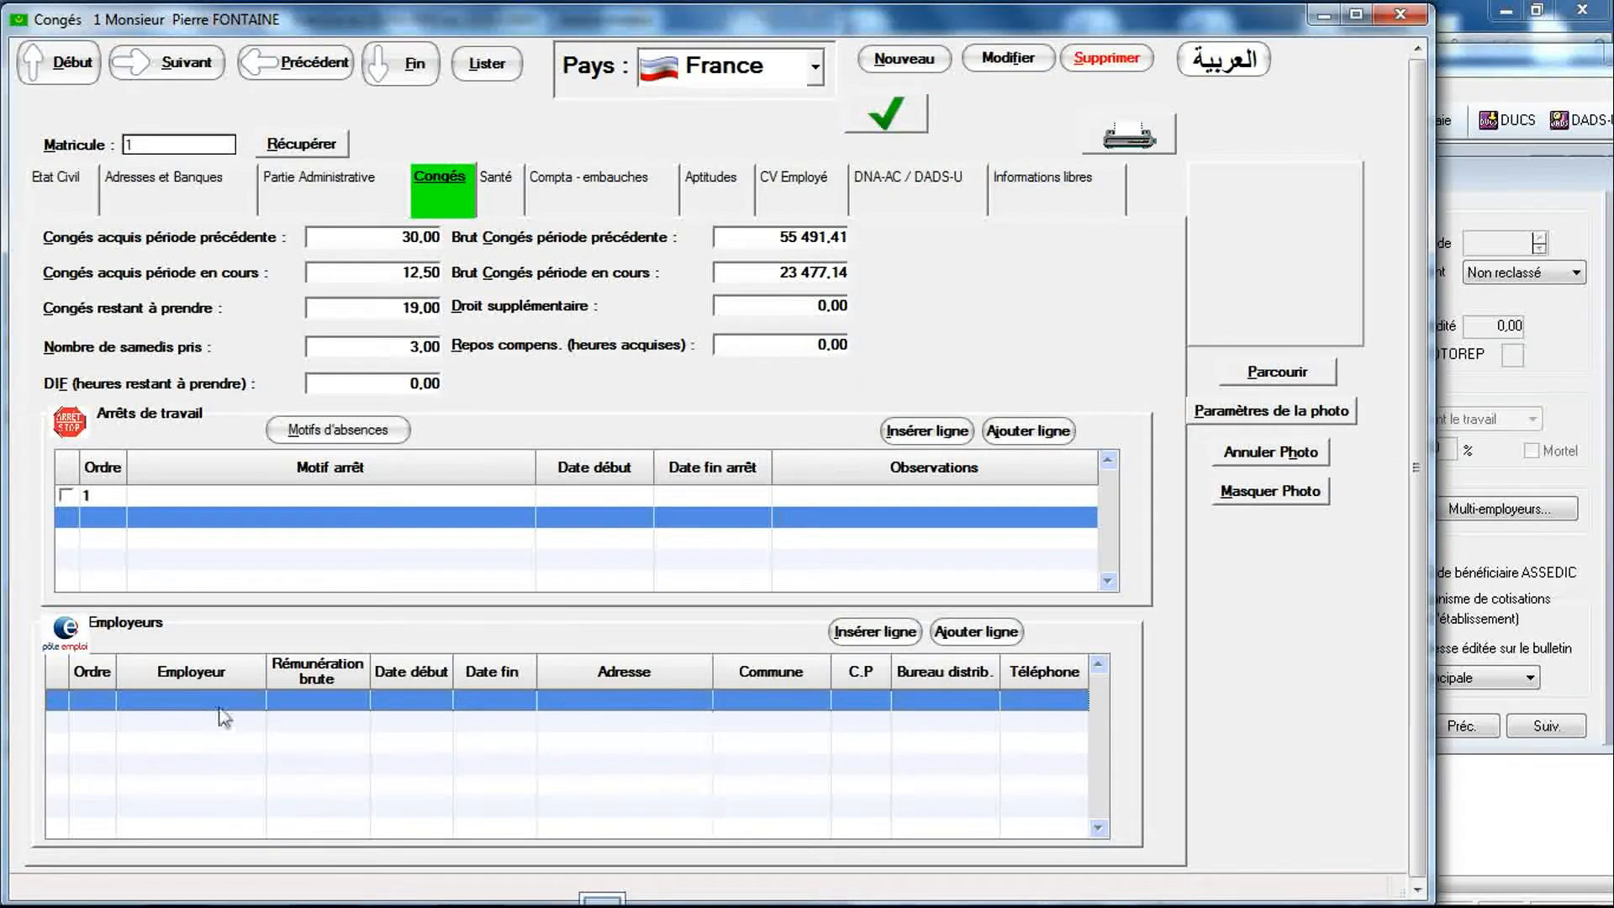
left_click(227, 710)
left_click(223, 724)
left_click(222, 744)
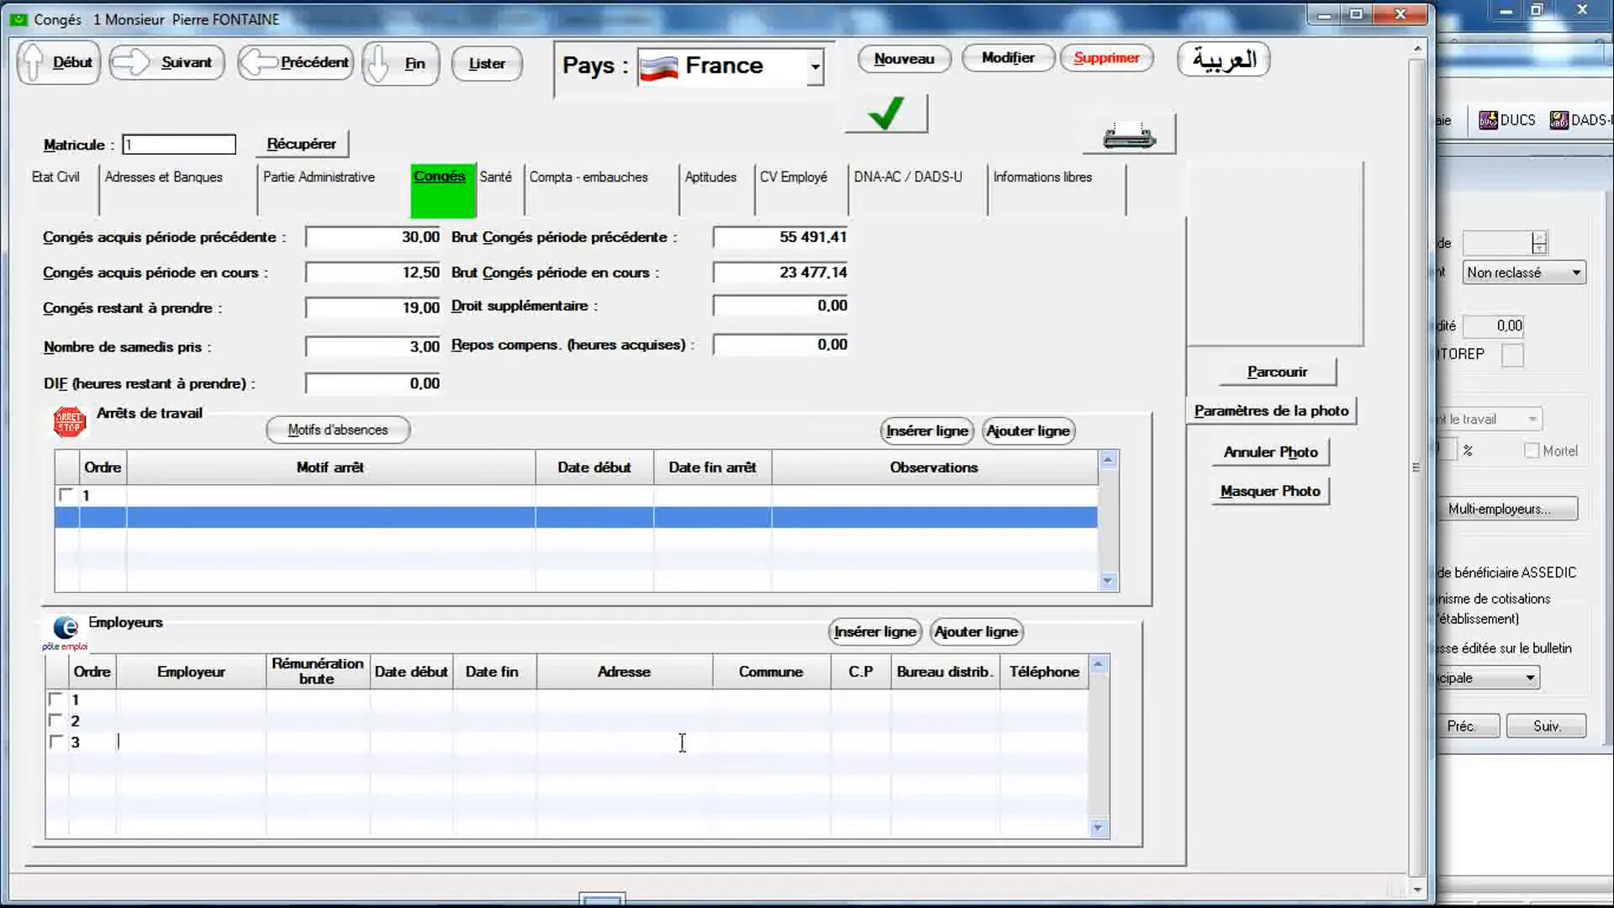
left_click(57, 741)
left_click(63, 725)
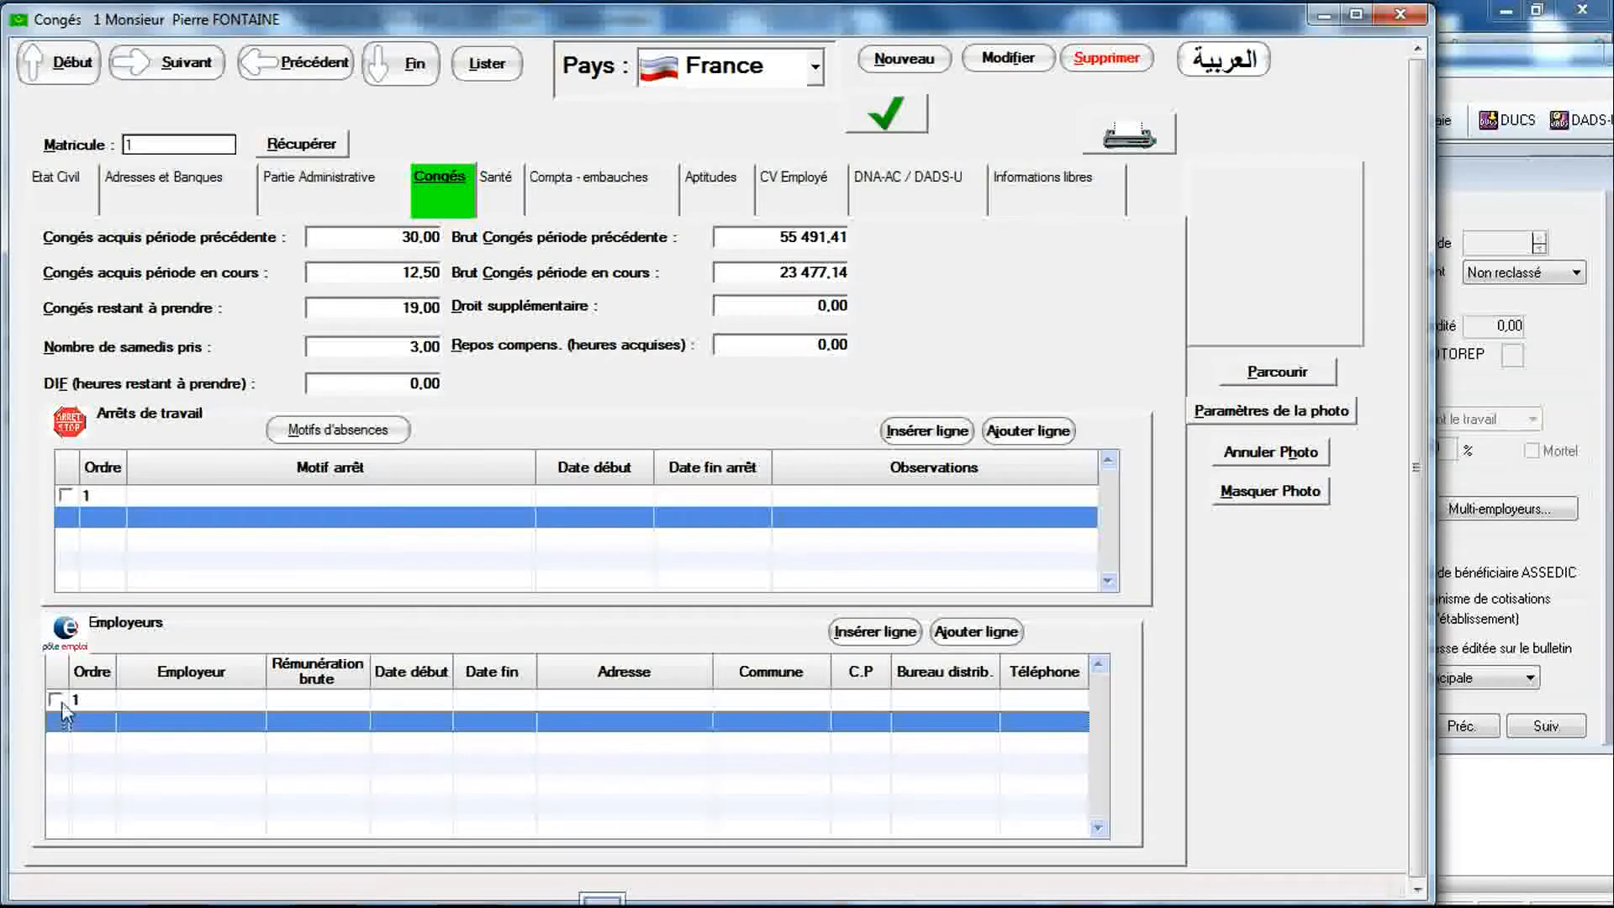
left_click(62, 702)
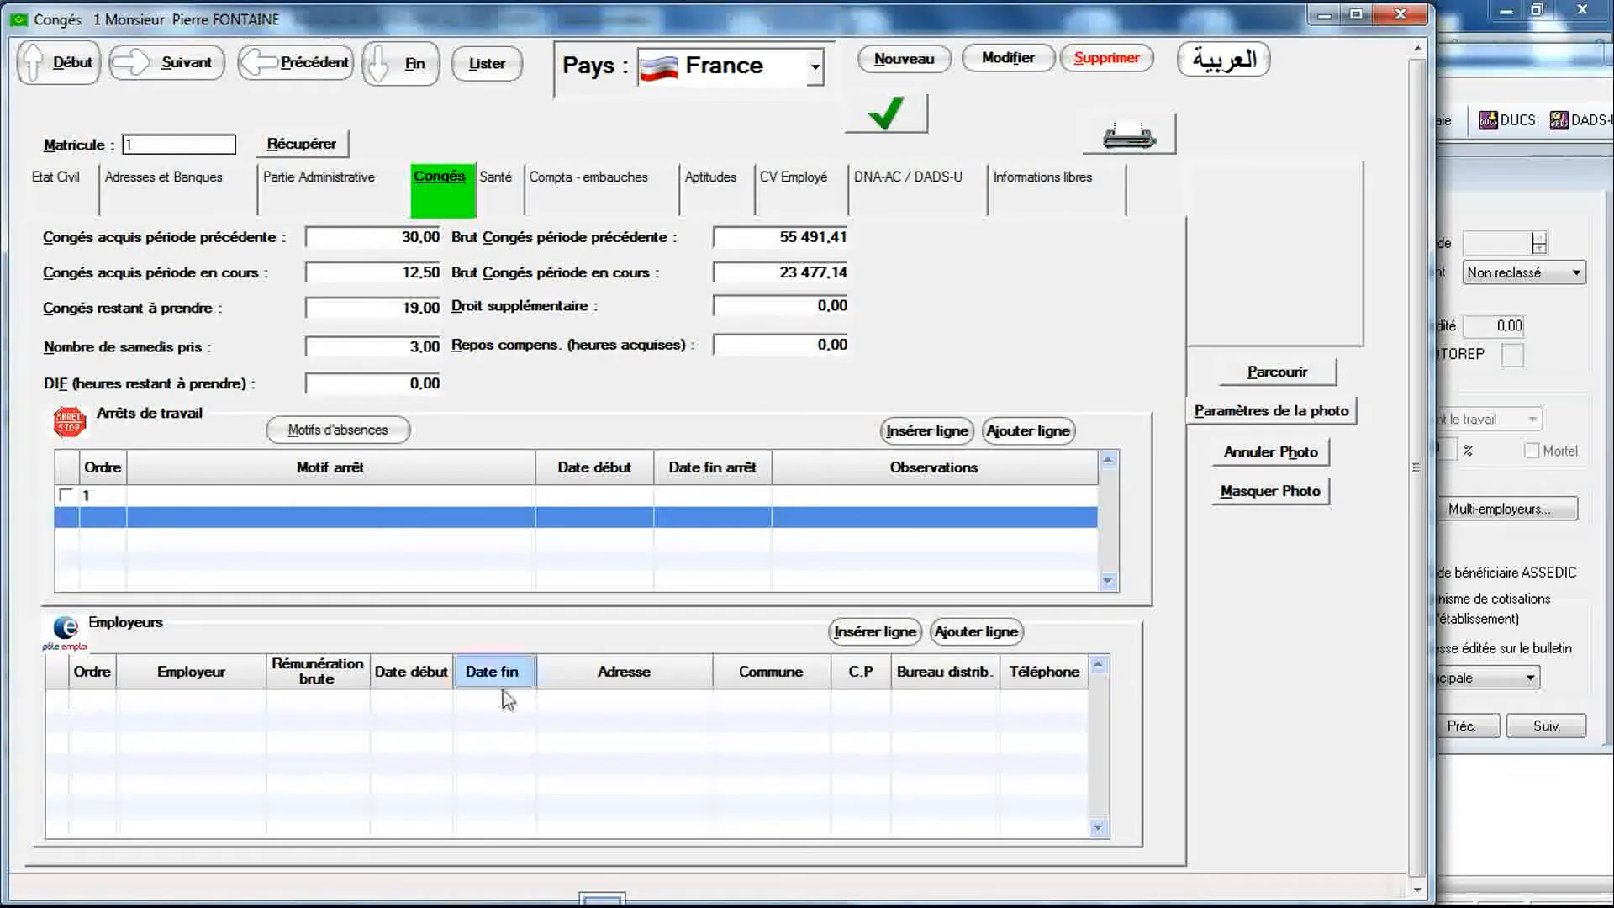
Step: Compare RIMINTEG's Santé page with Sage Paie's Service de santé au travail section, checking the fields tied to Travailleur handicapé
left_click(1559, 387)
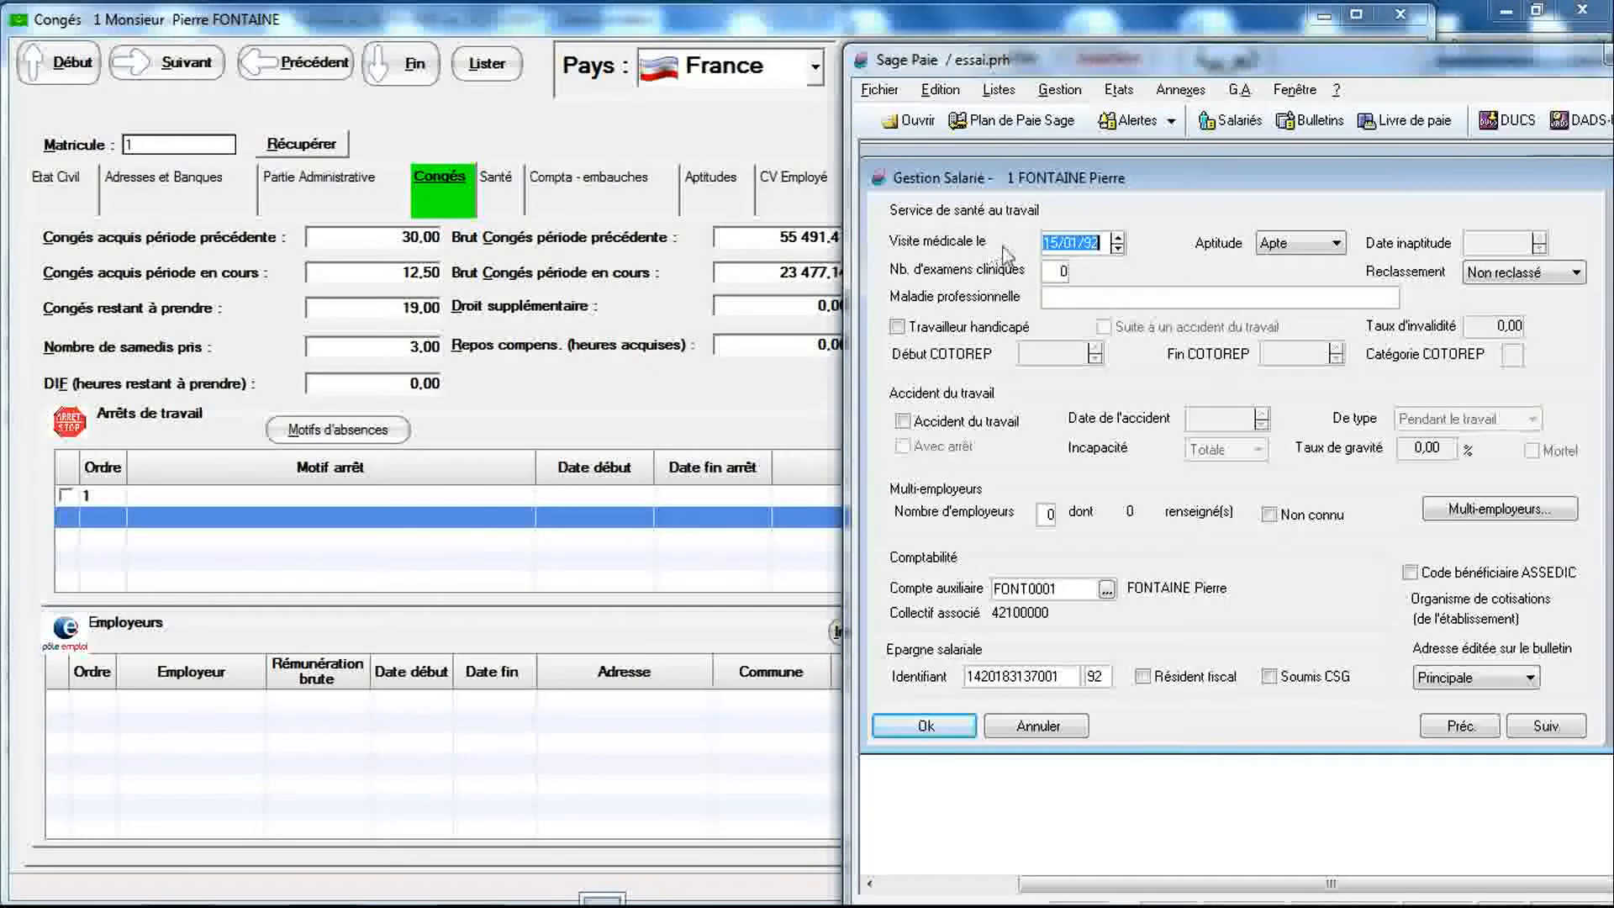
left_click(644, 395)
left_click(498, 202)
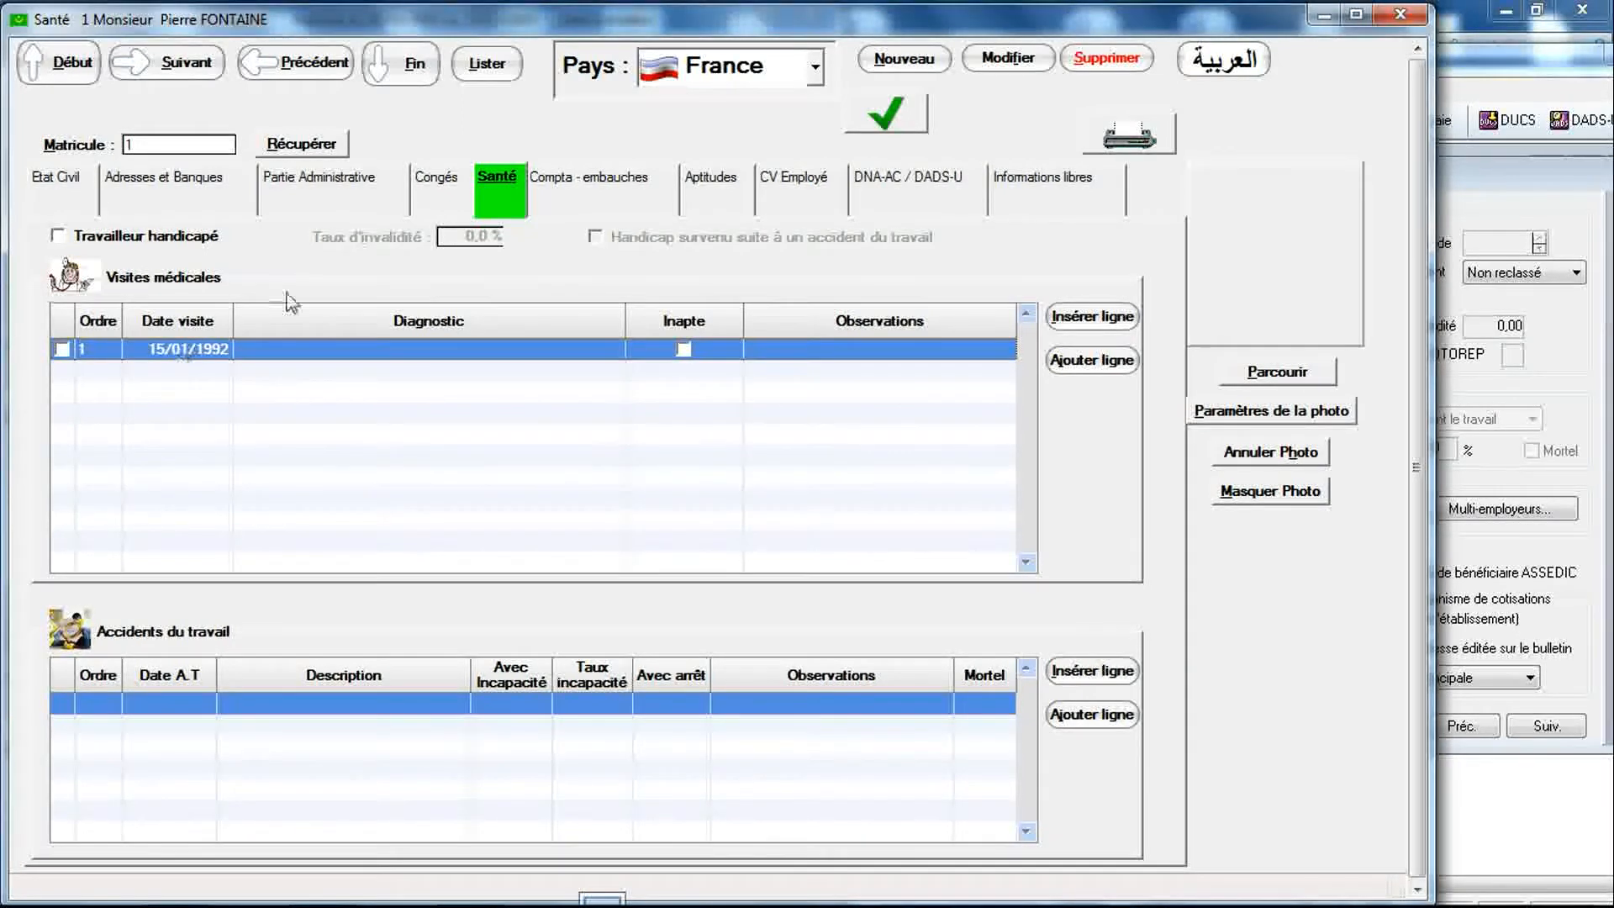
left_click(58, 236)
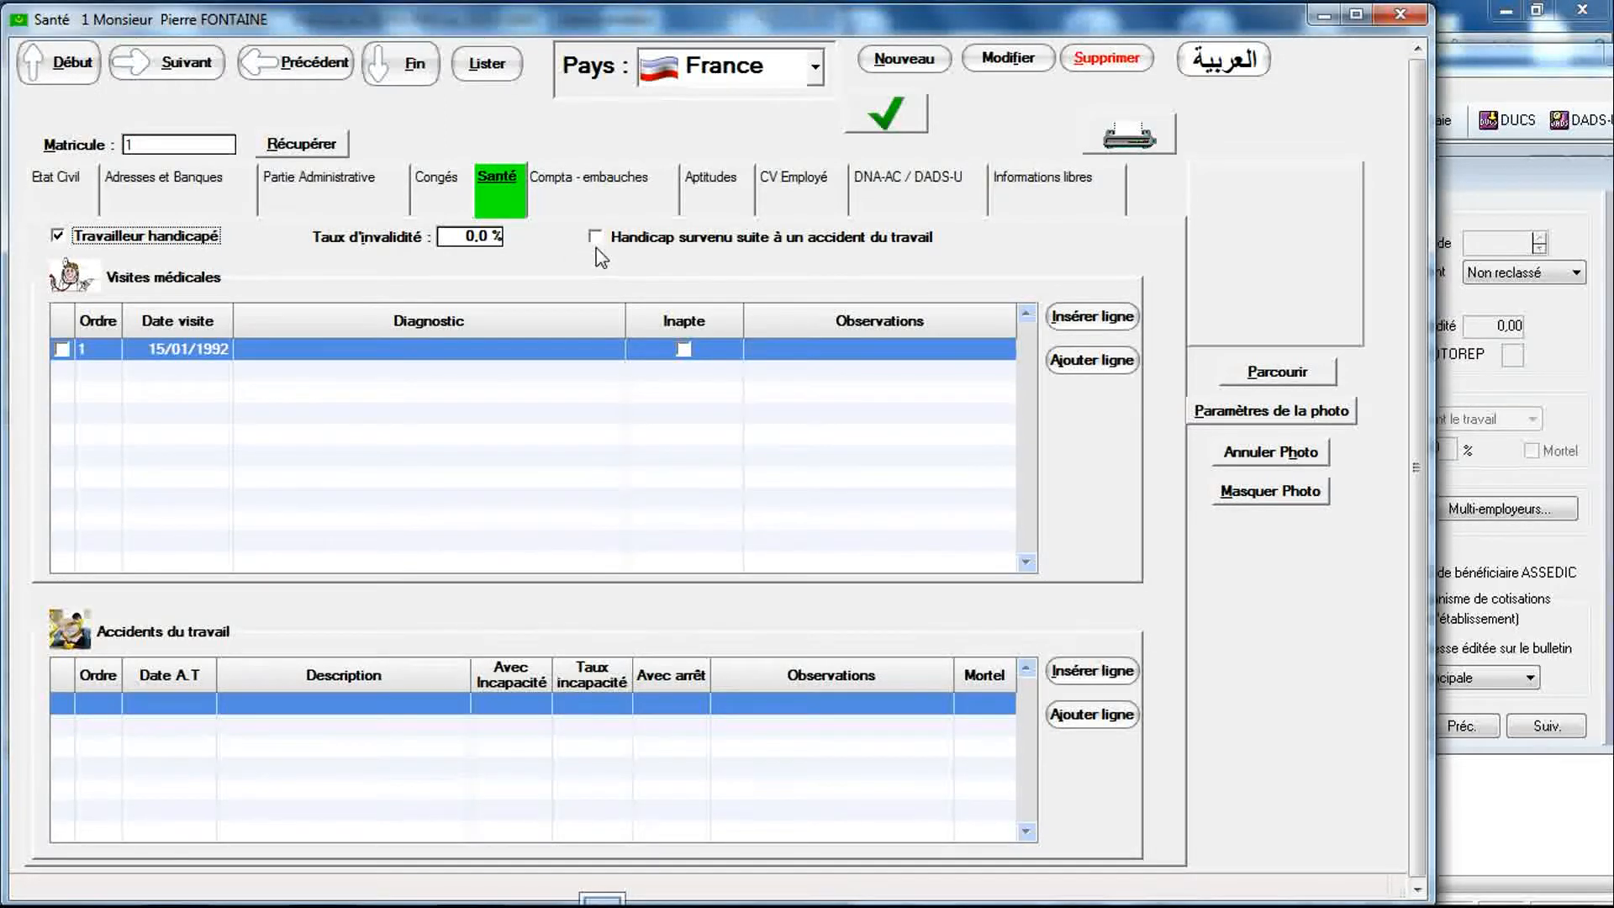
left_click(59, 236)
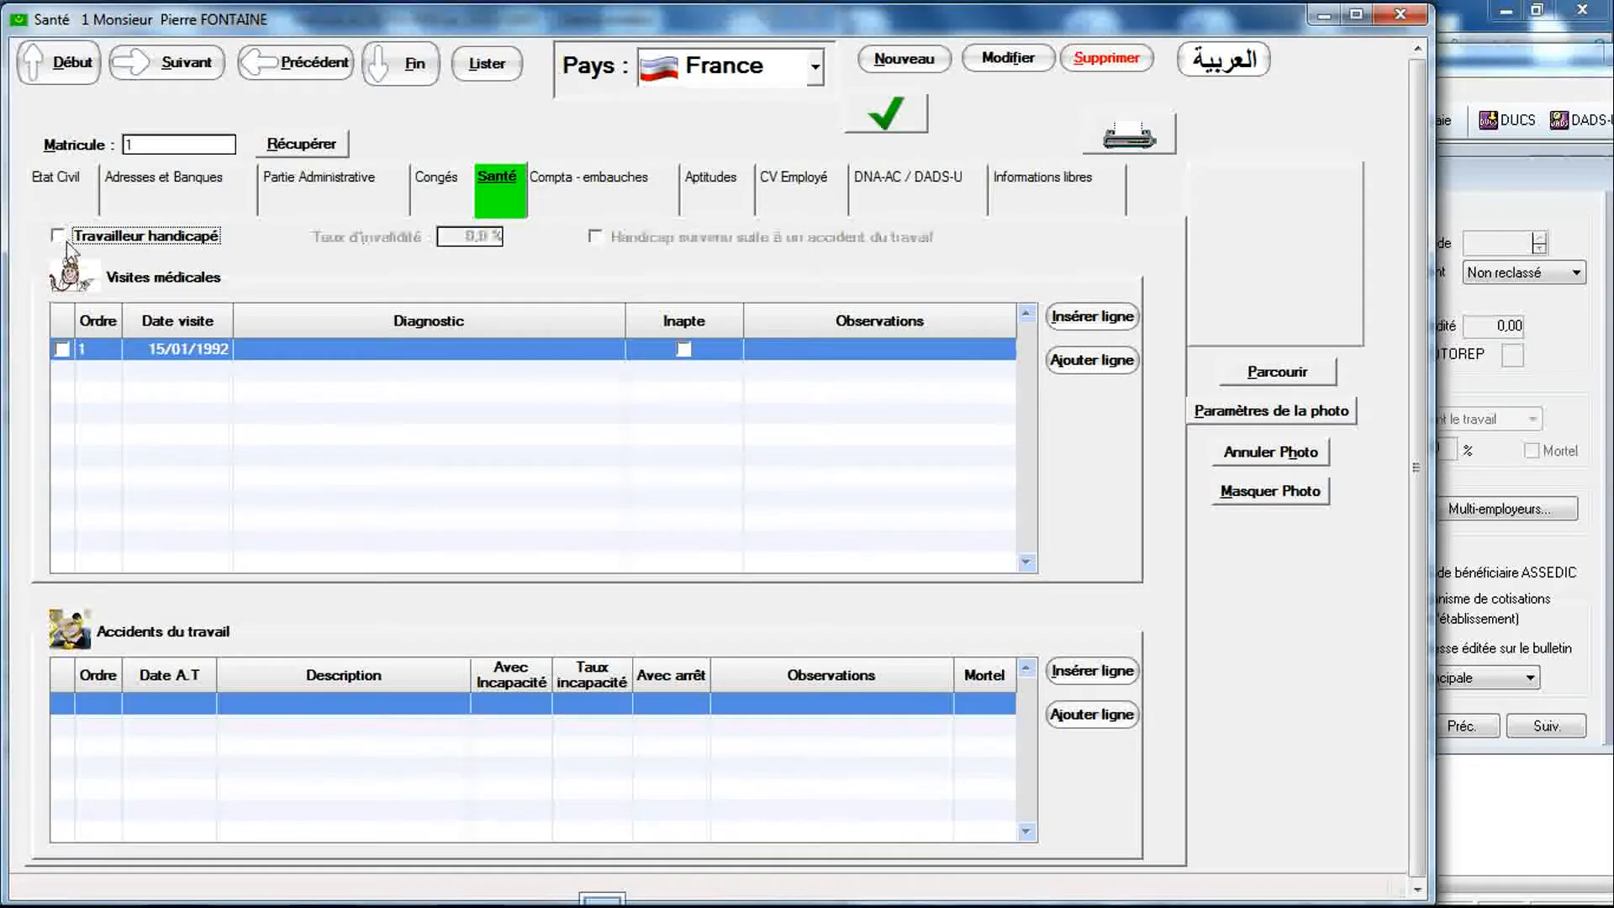
left_click(154, 375)
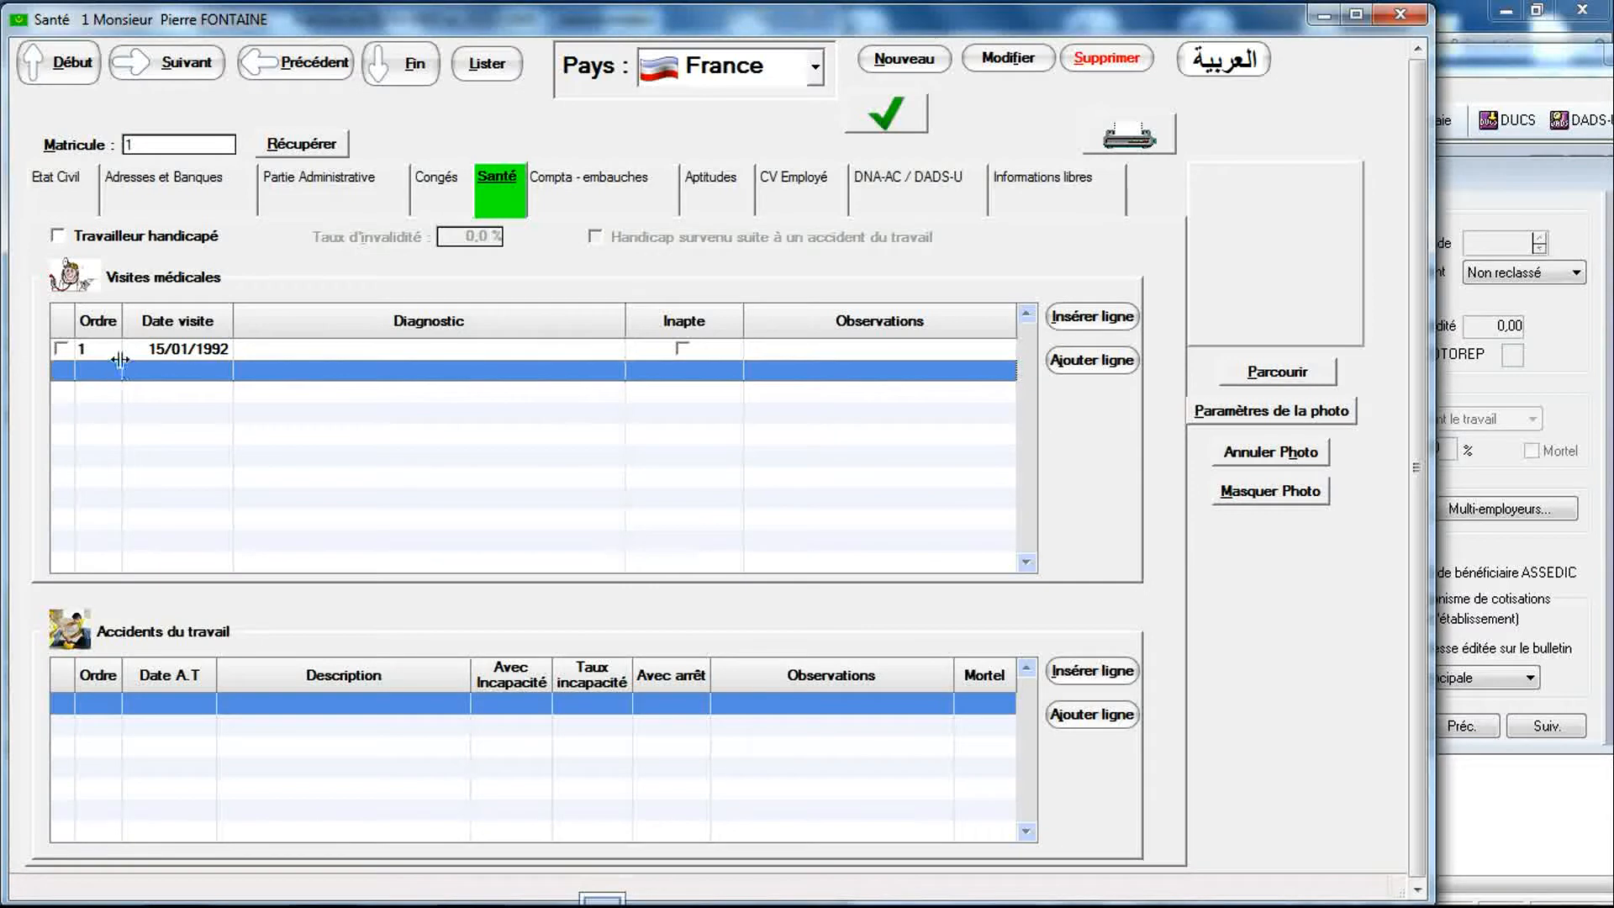
left_click(1519, 305)
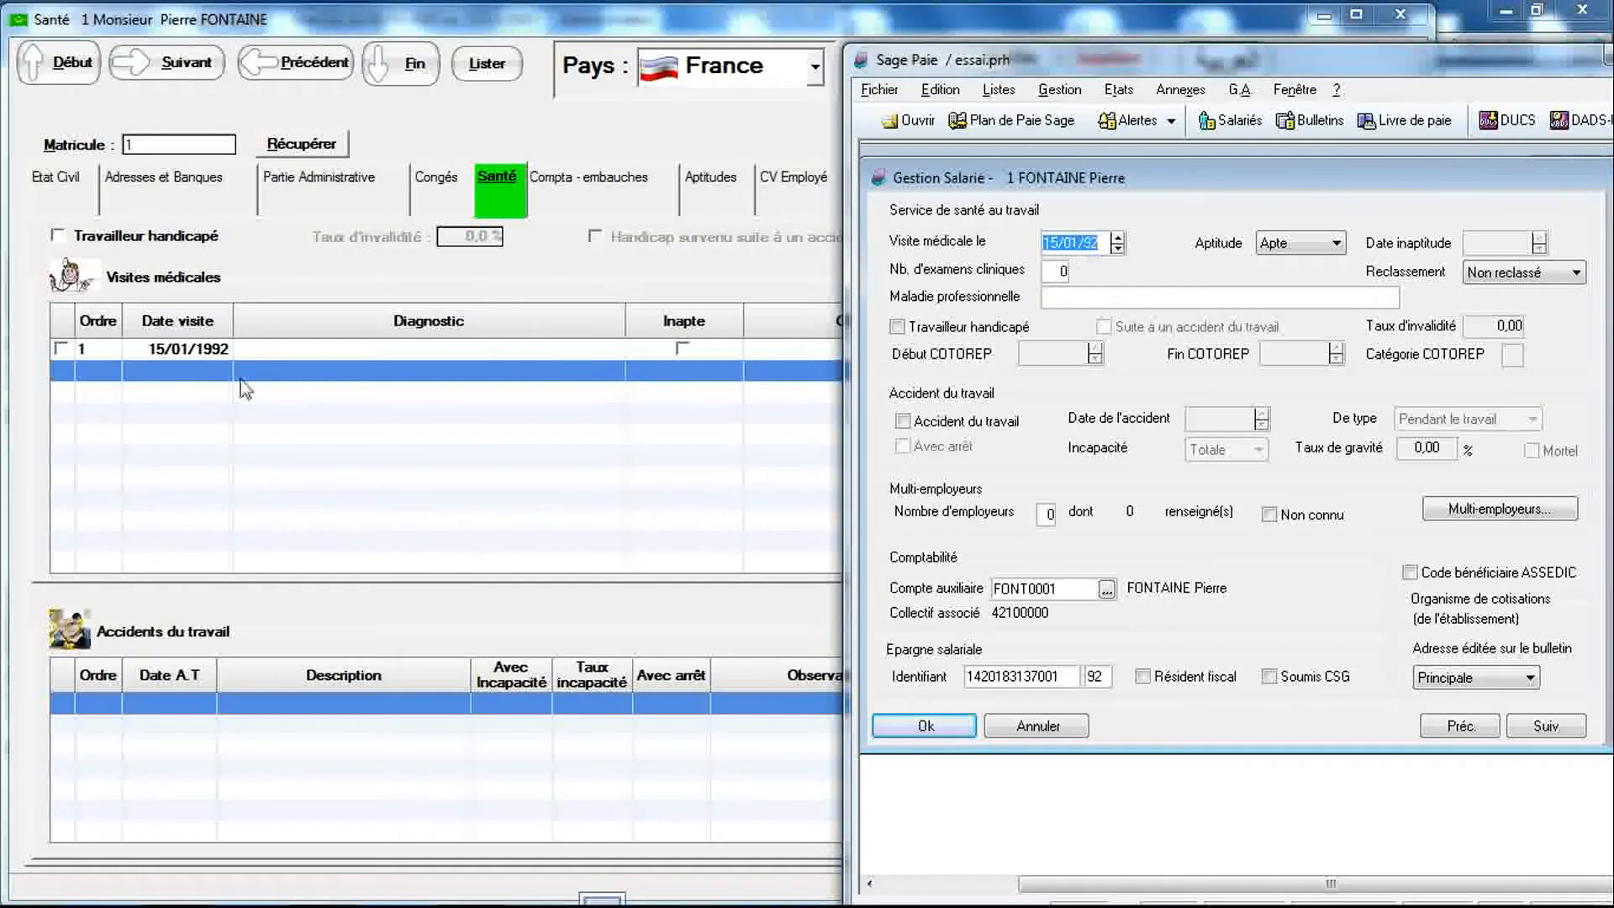
Step: Add five blank rows, 2 to 6, to the Visites médicales table in RIMINTEG
left_click(175, 380)
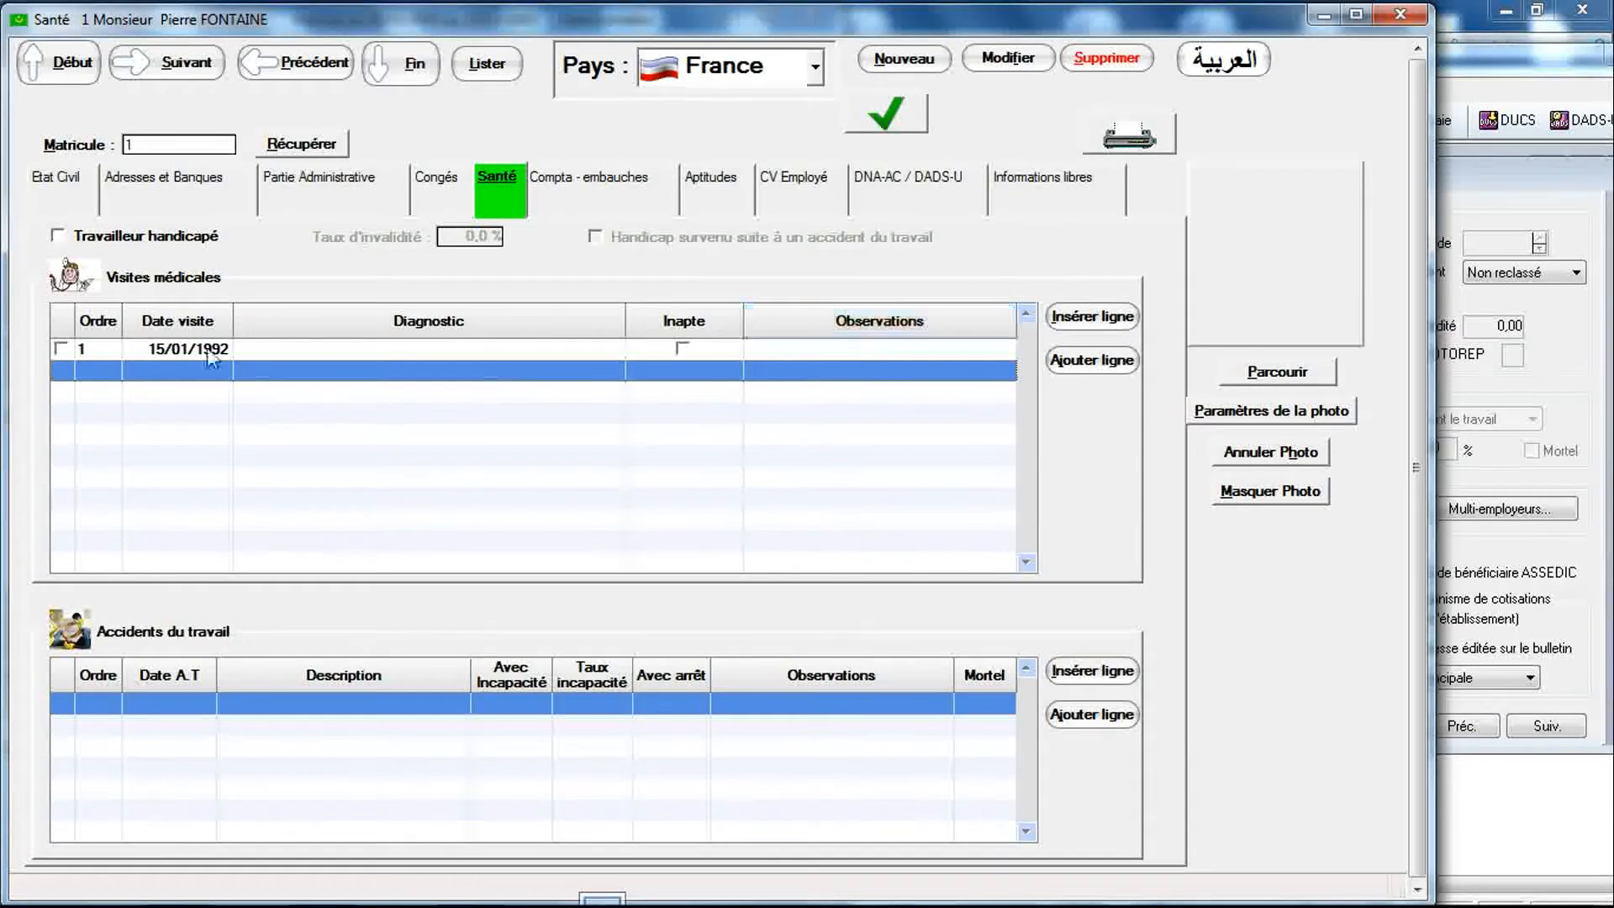
left_click(171, 367)
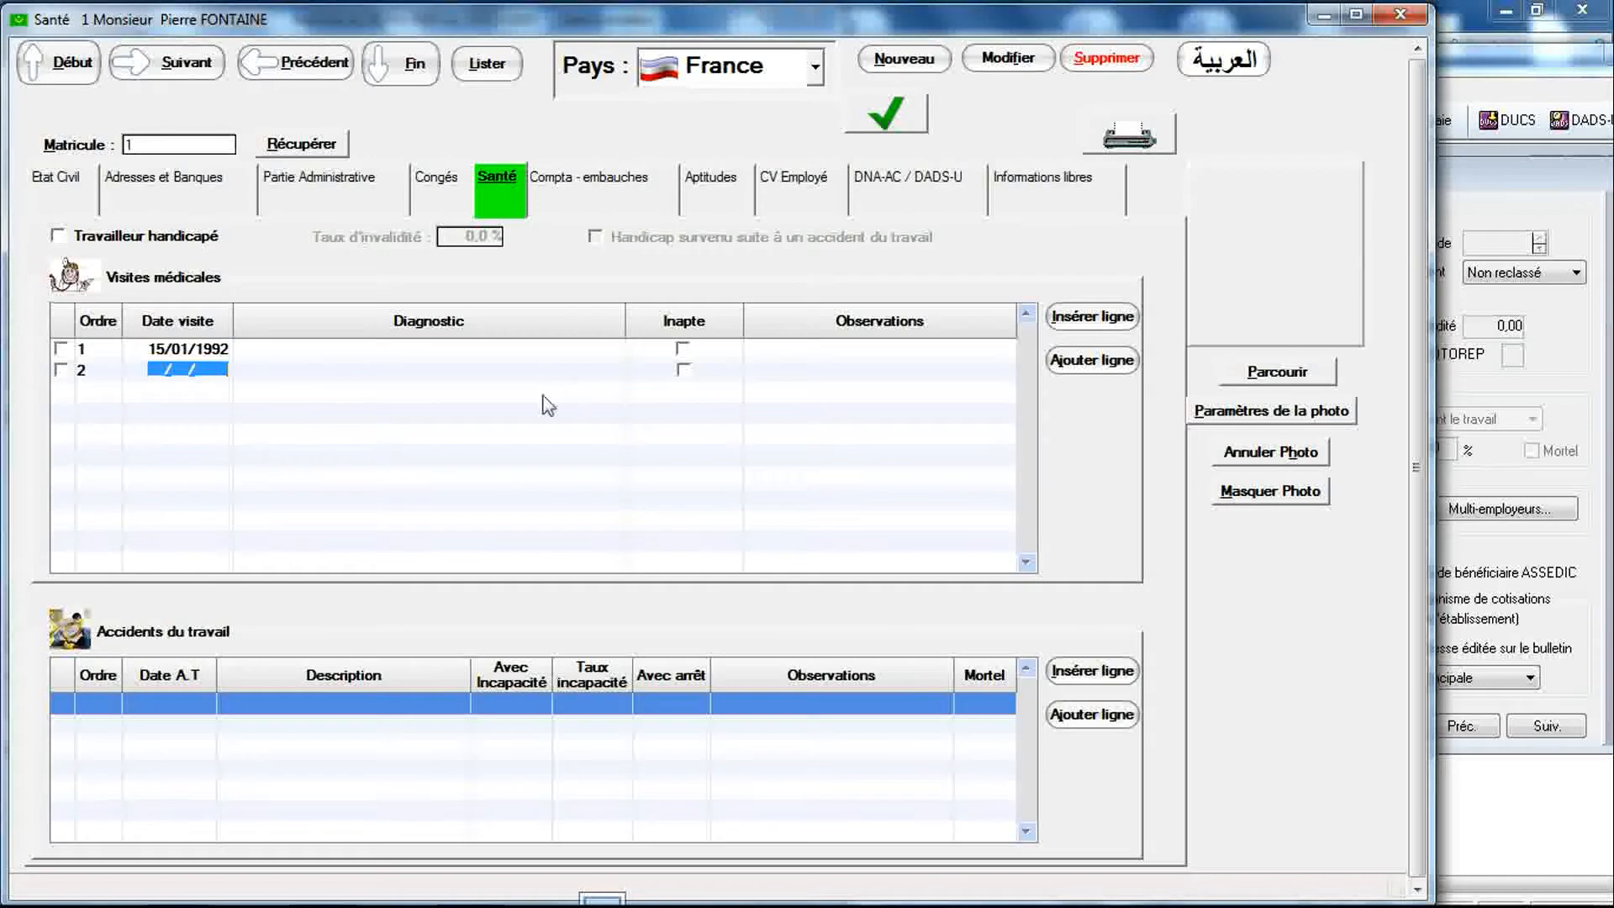
left_click(183, 392)
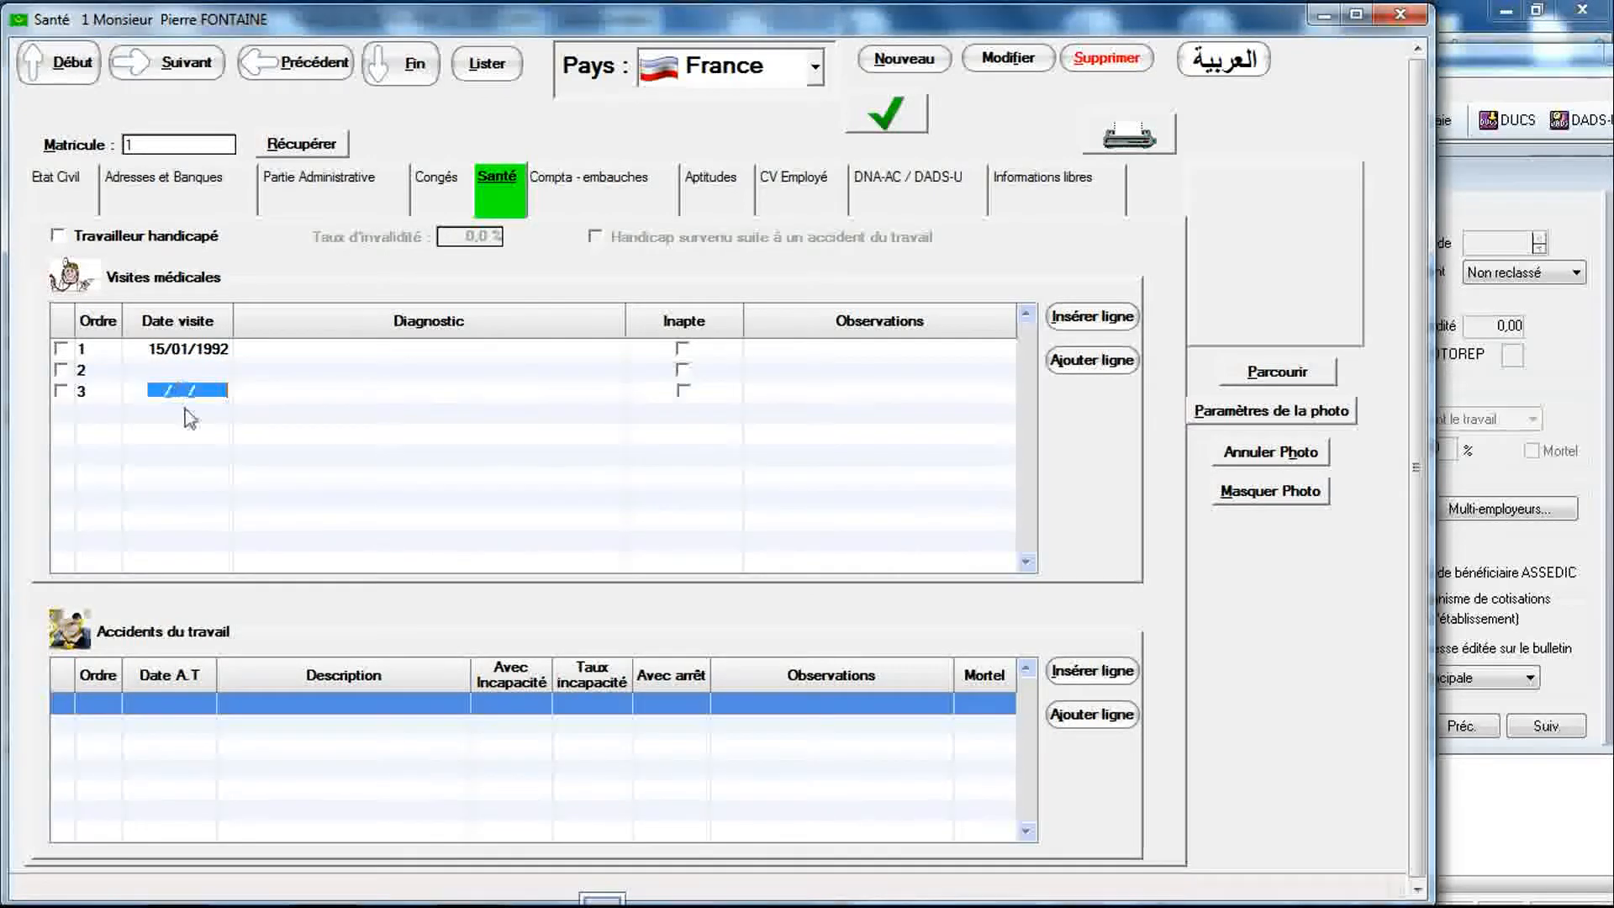
left_click(190, 418)
left_click(192, 443)
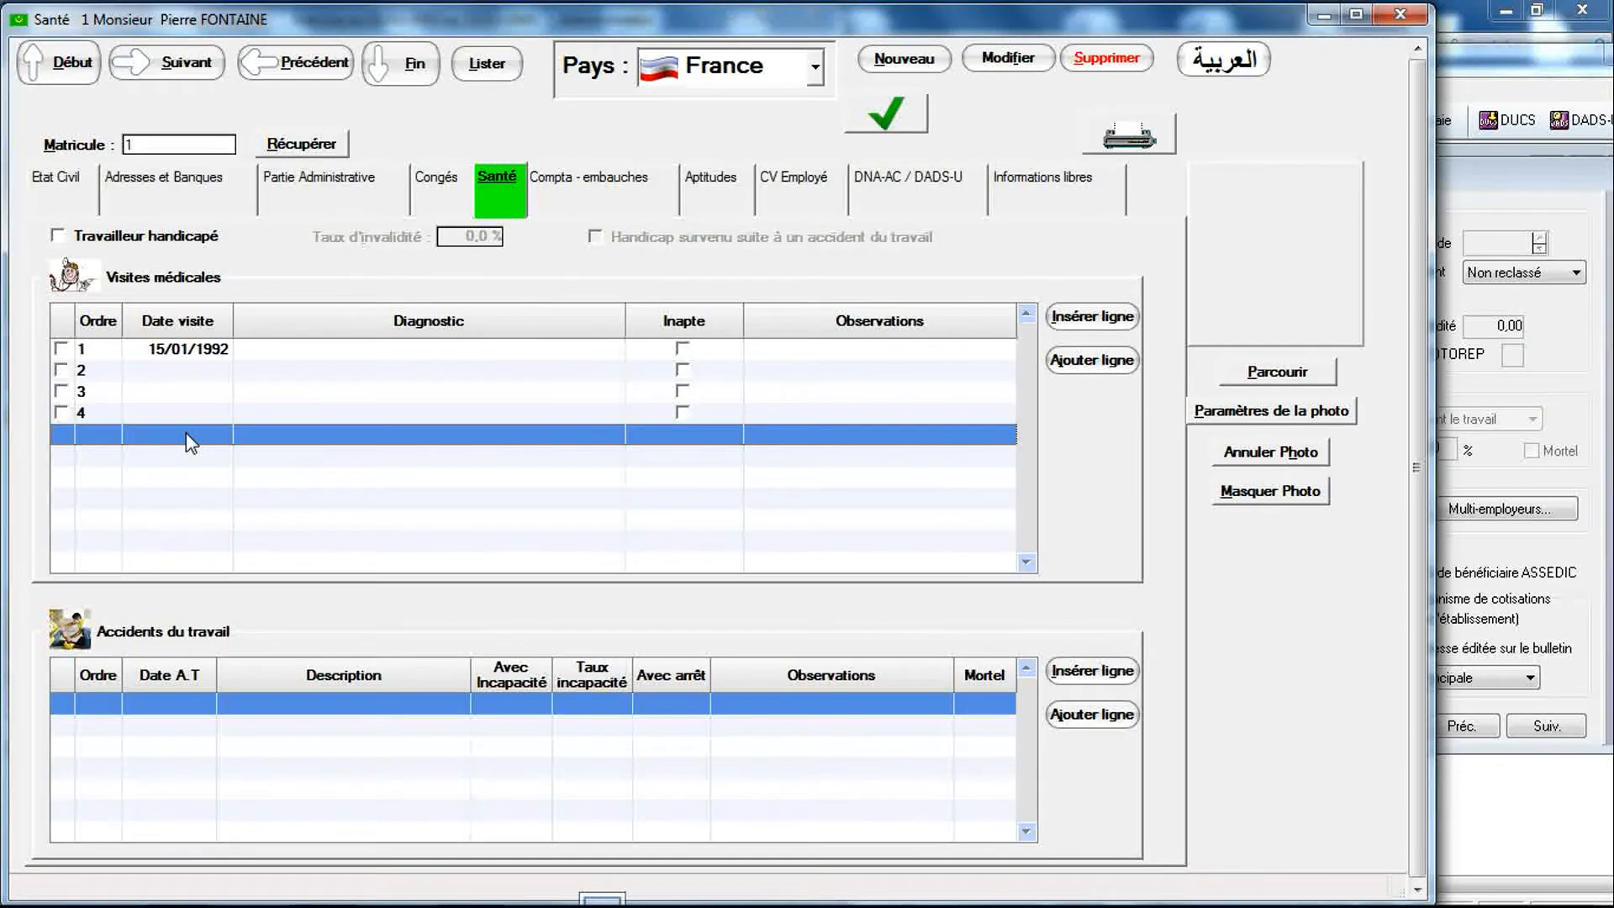
left_click(191, 443)
left_click(192, 455)
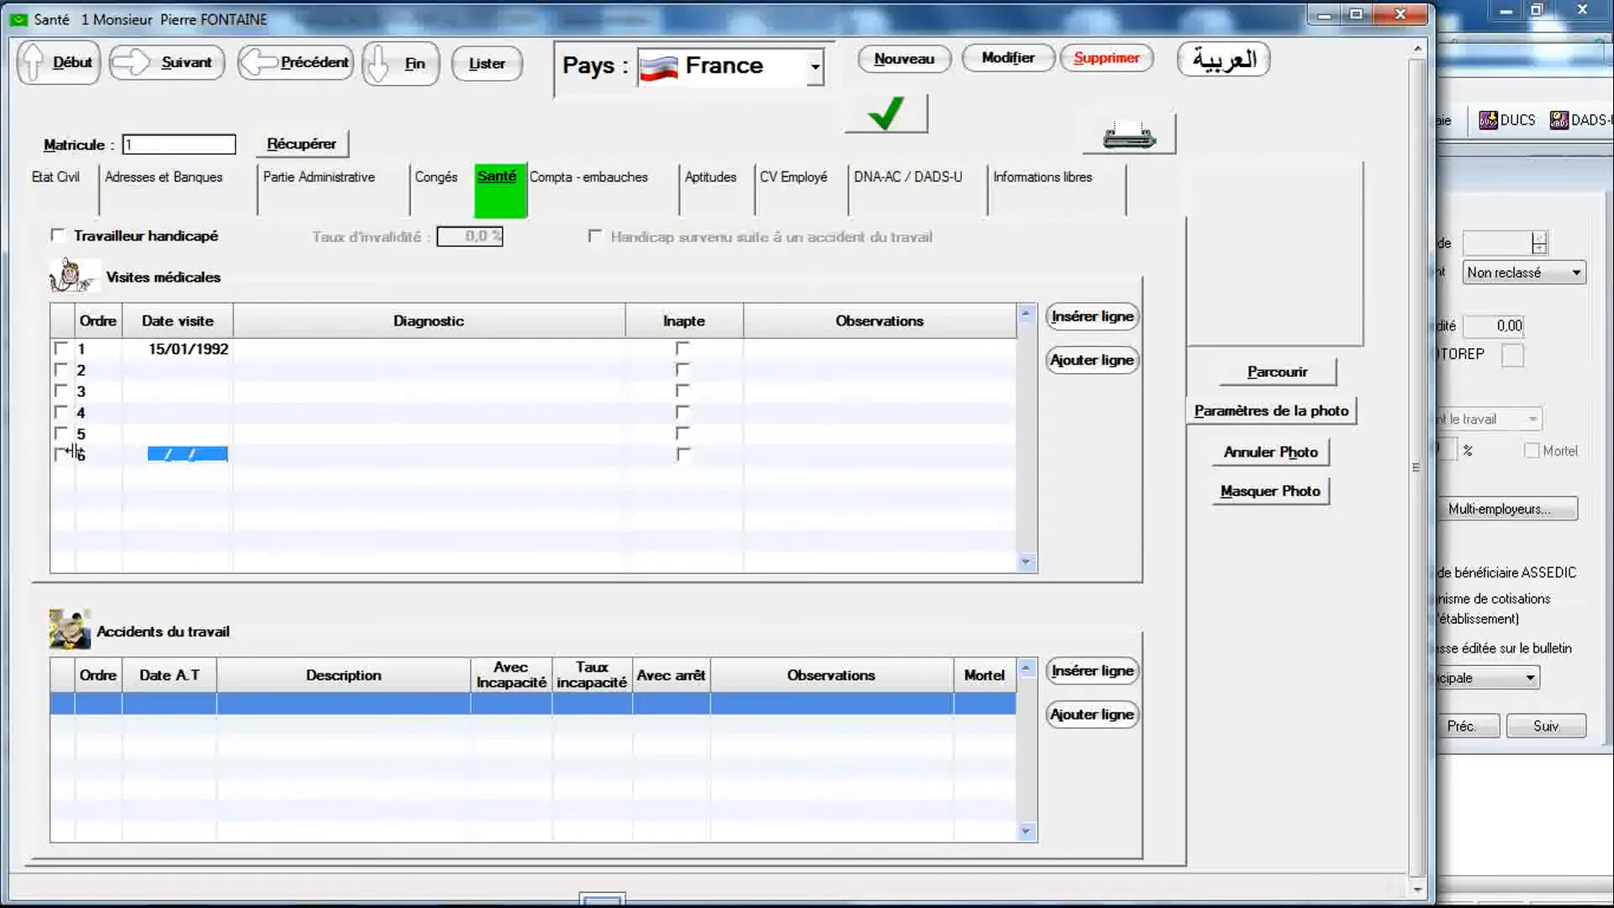
Step: Remove blank rows 6 to 2 from the Visites médicales table, keeping the 15/01/1992 visit
left_click(61, 458)
left_click(63, 435)
left_click(63, 415)
left_click(61, 393)
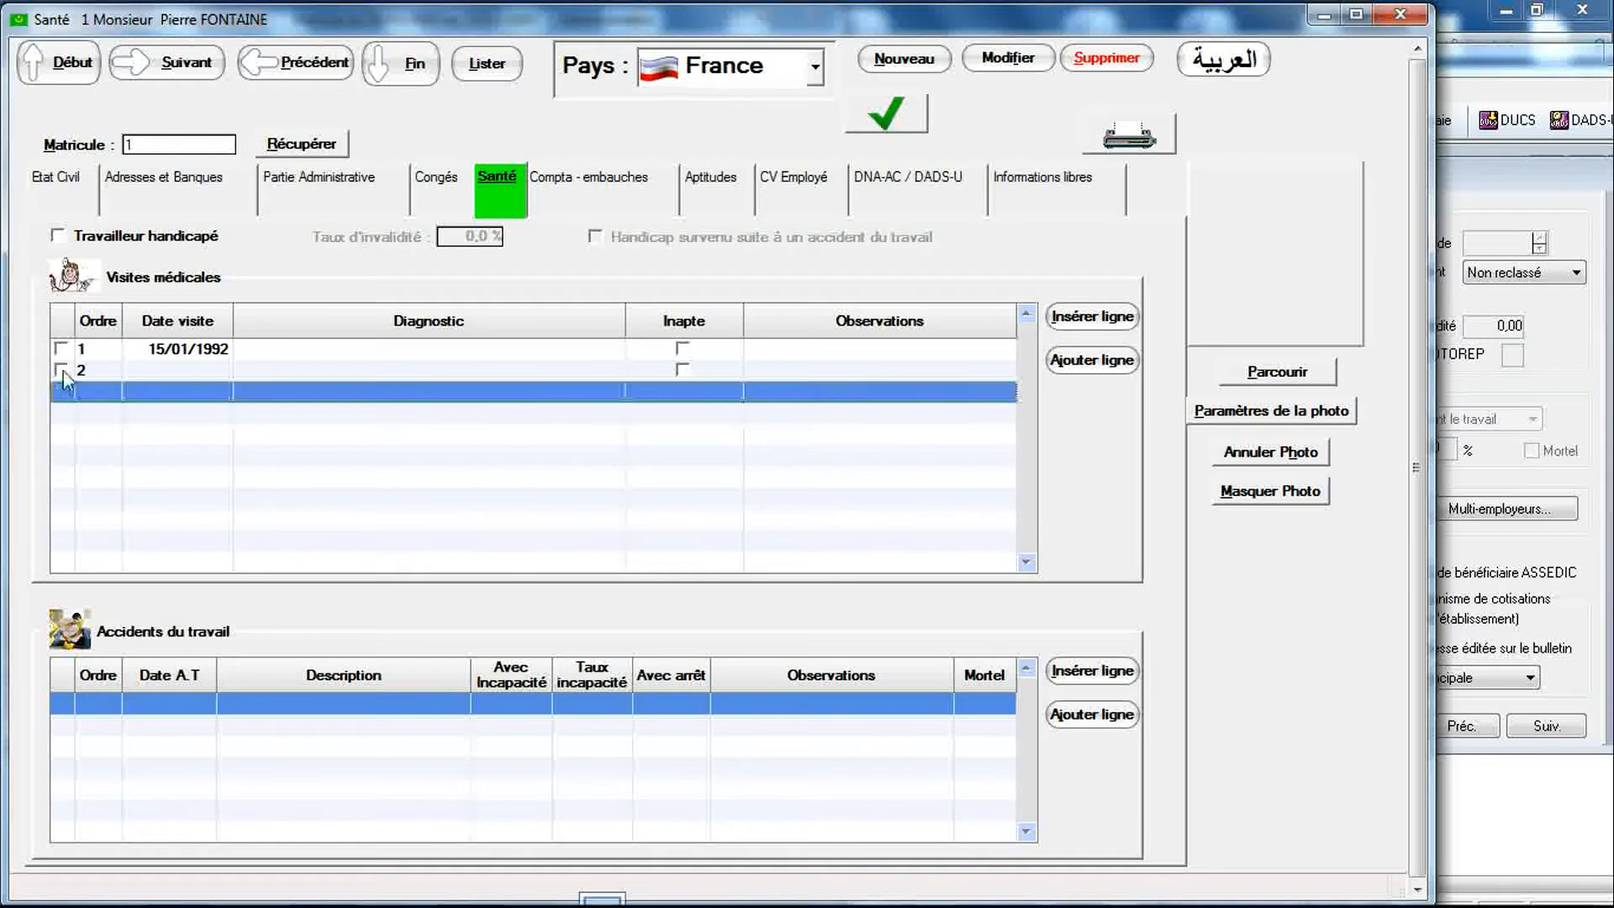
left_click(61, 371)
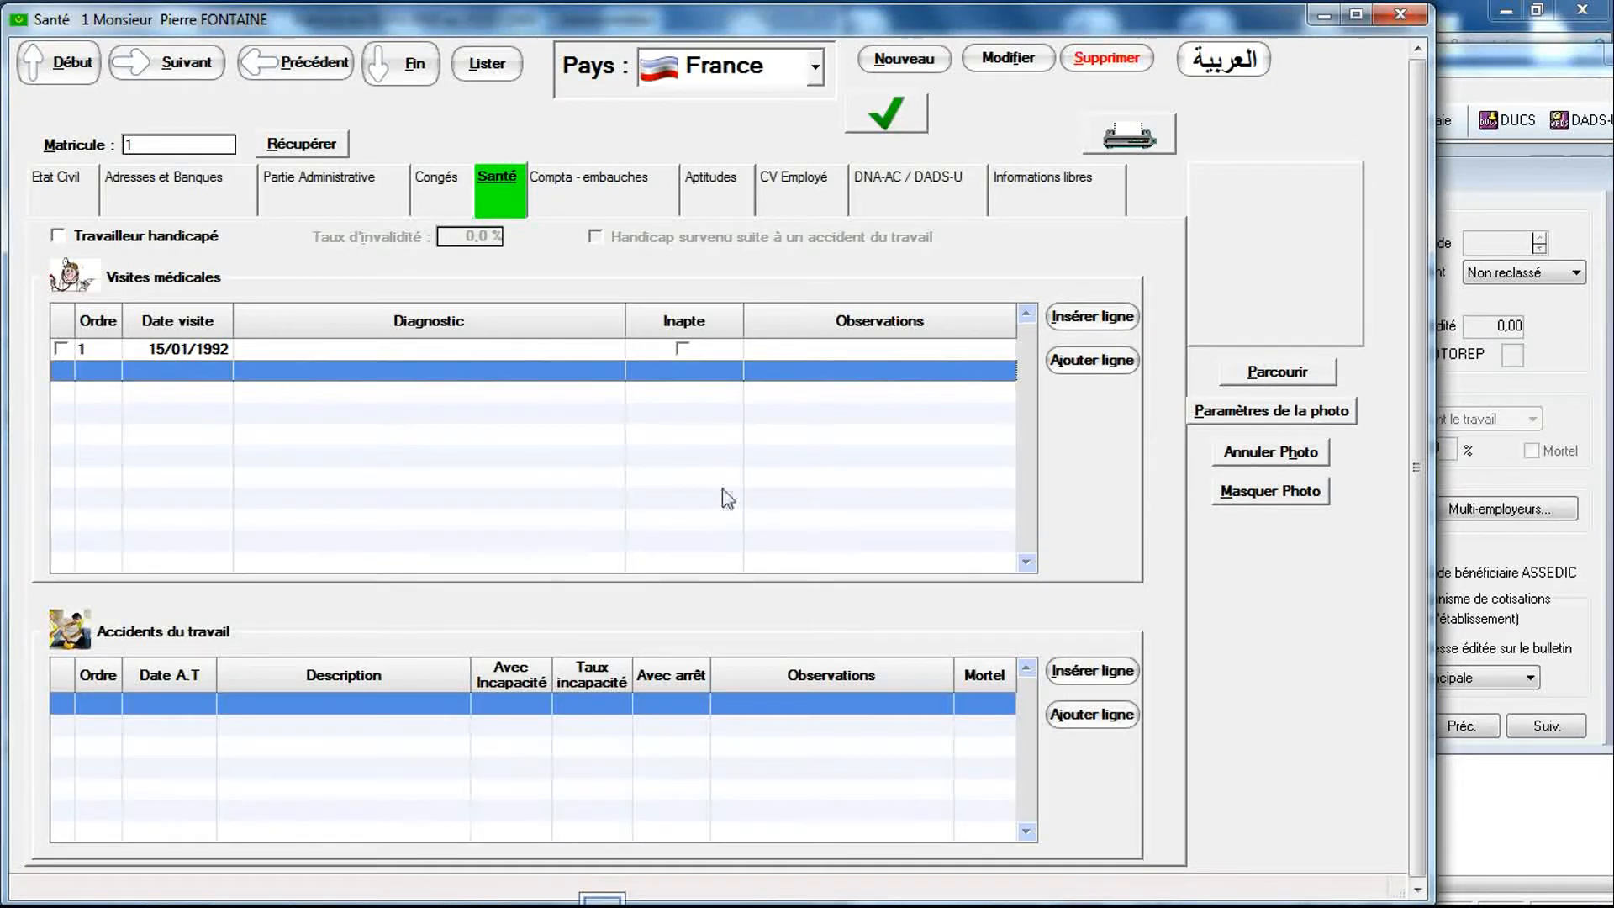
Step: Check Sage Paie's Accident du travail section, add three blank rows to RIMINTEG's Accidents du travail table, and remove rows 3 and 2
left_click(1493, 396)
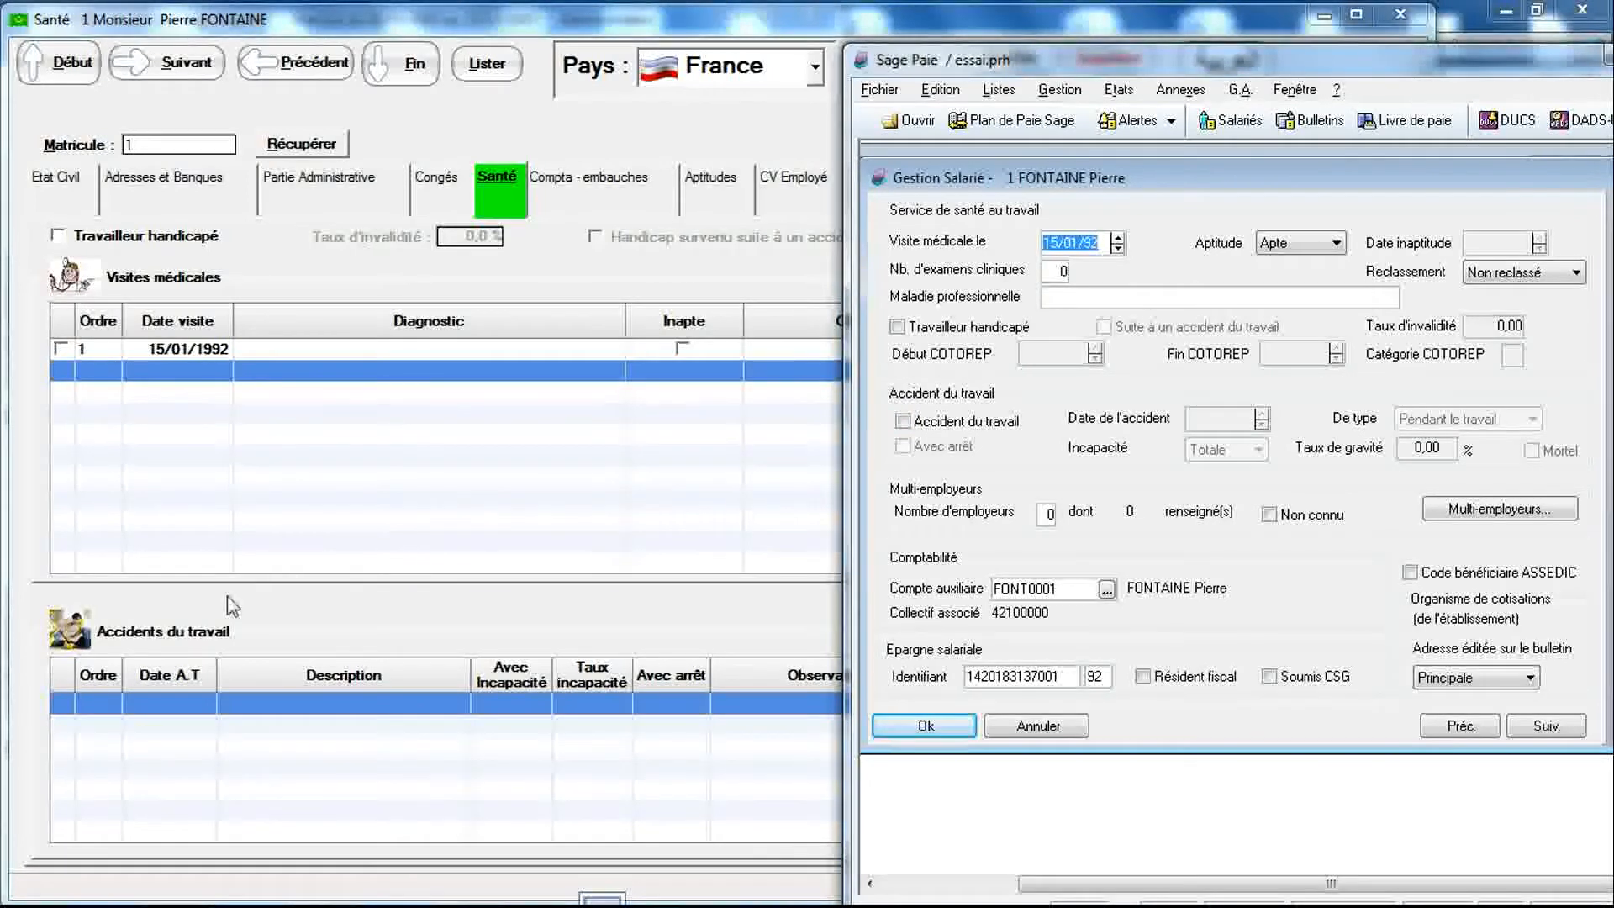
left_click(188, 594)
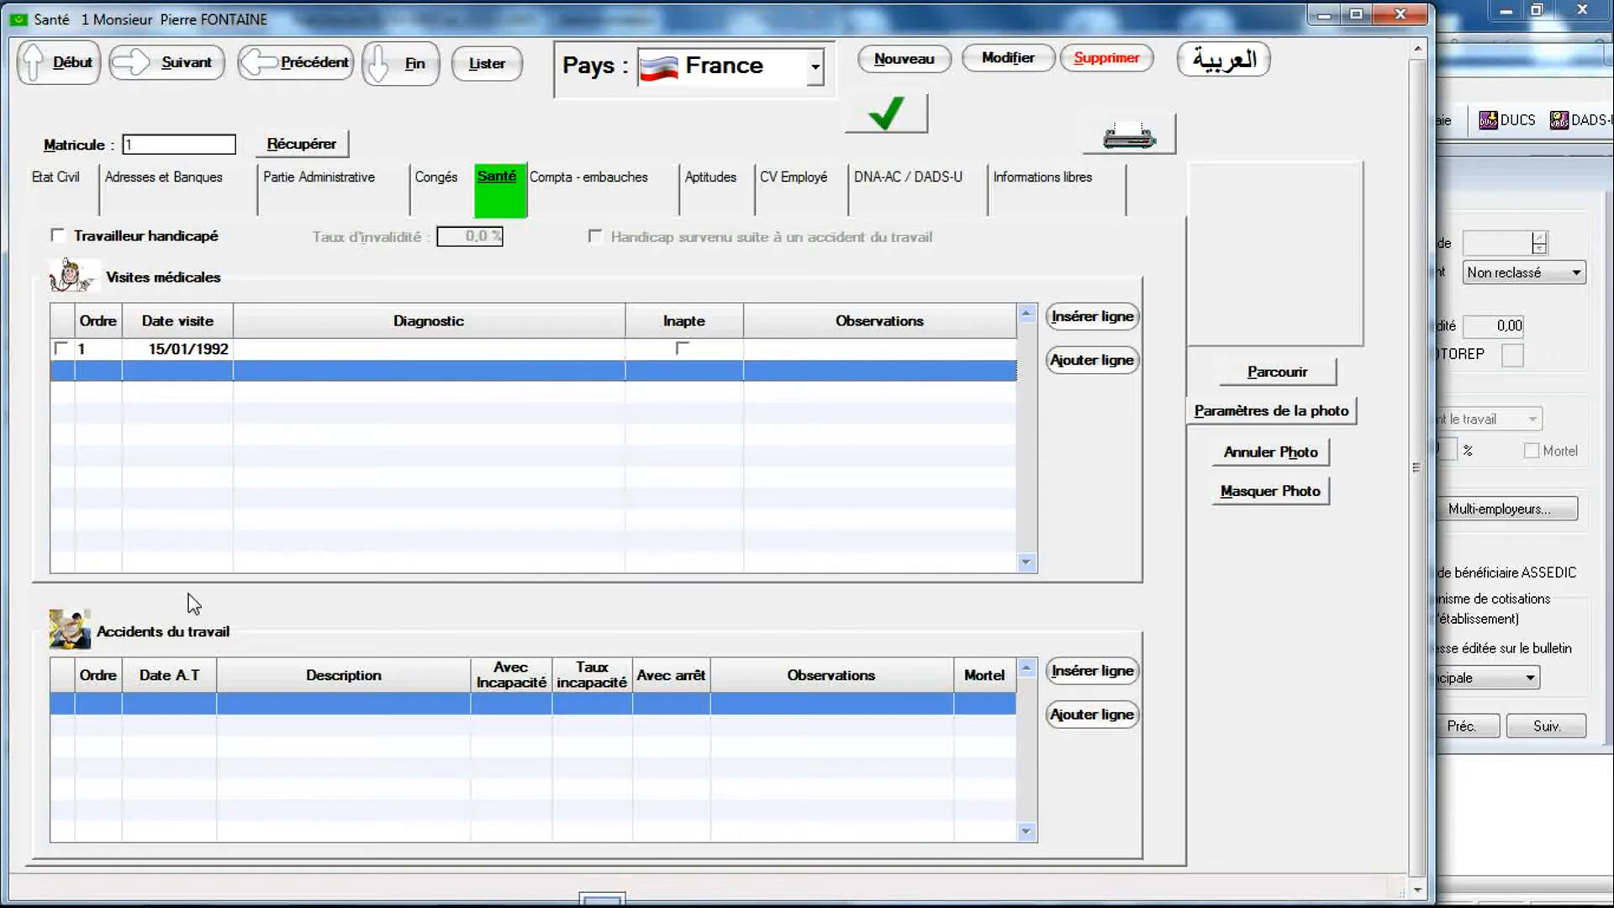
left_click(183, 707)
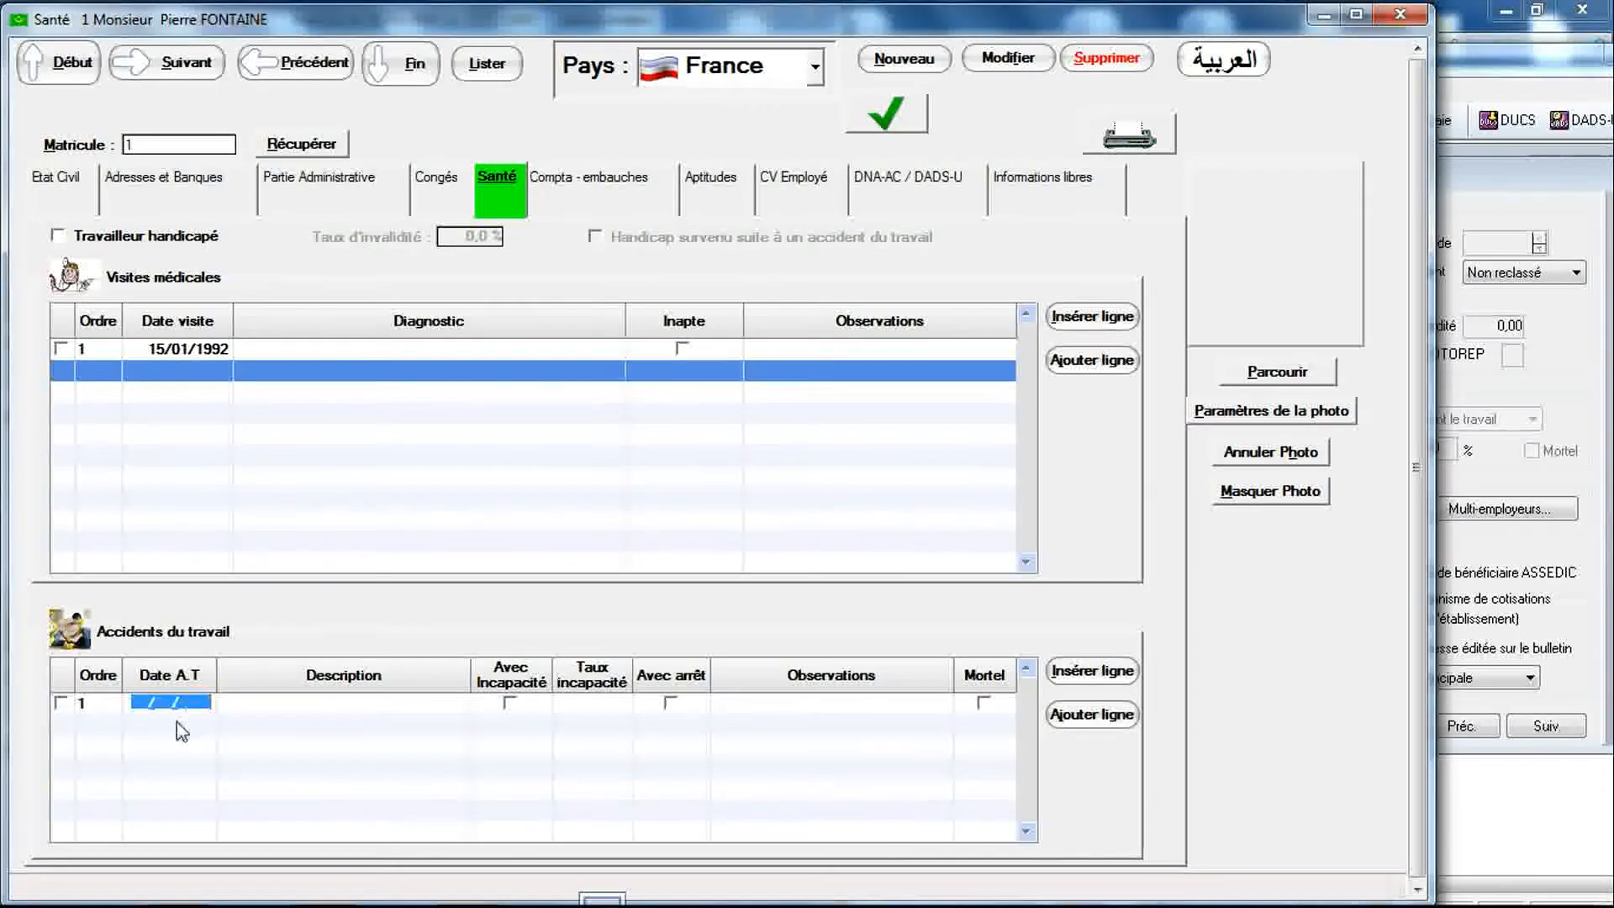
left_click(179, 725)
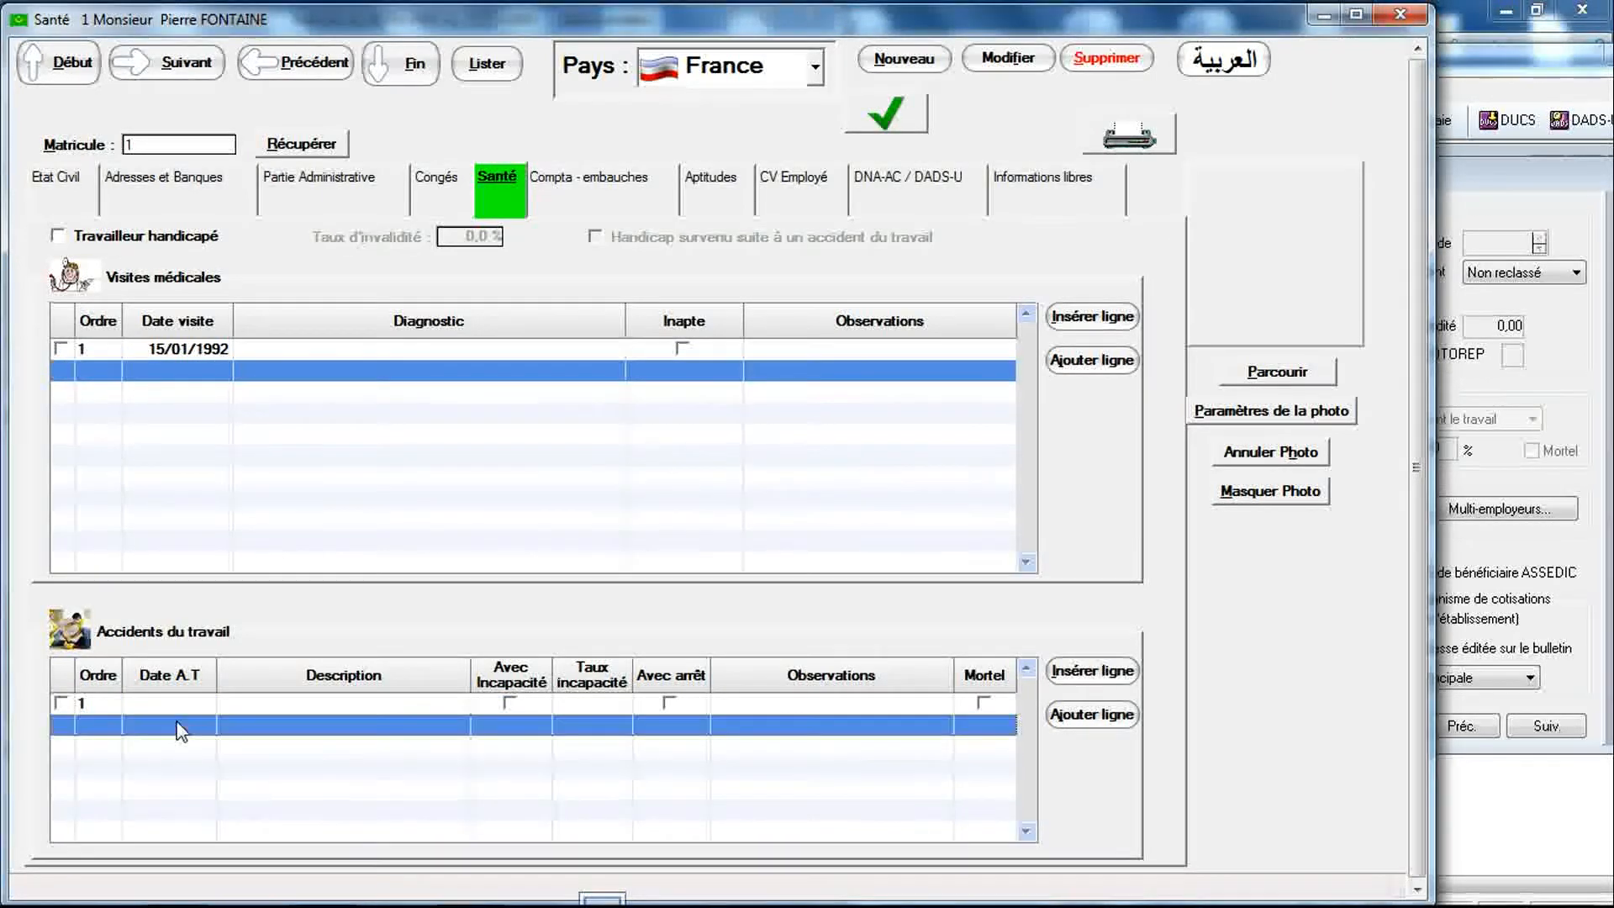
left_click(179, 728)
left_click(170, 749)
left_click(171, 750)
left_click(173, 709)
left_click(173, 708)
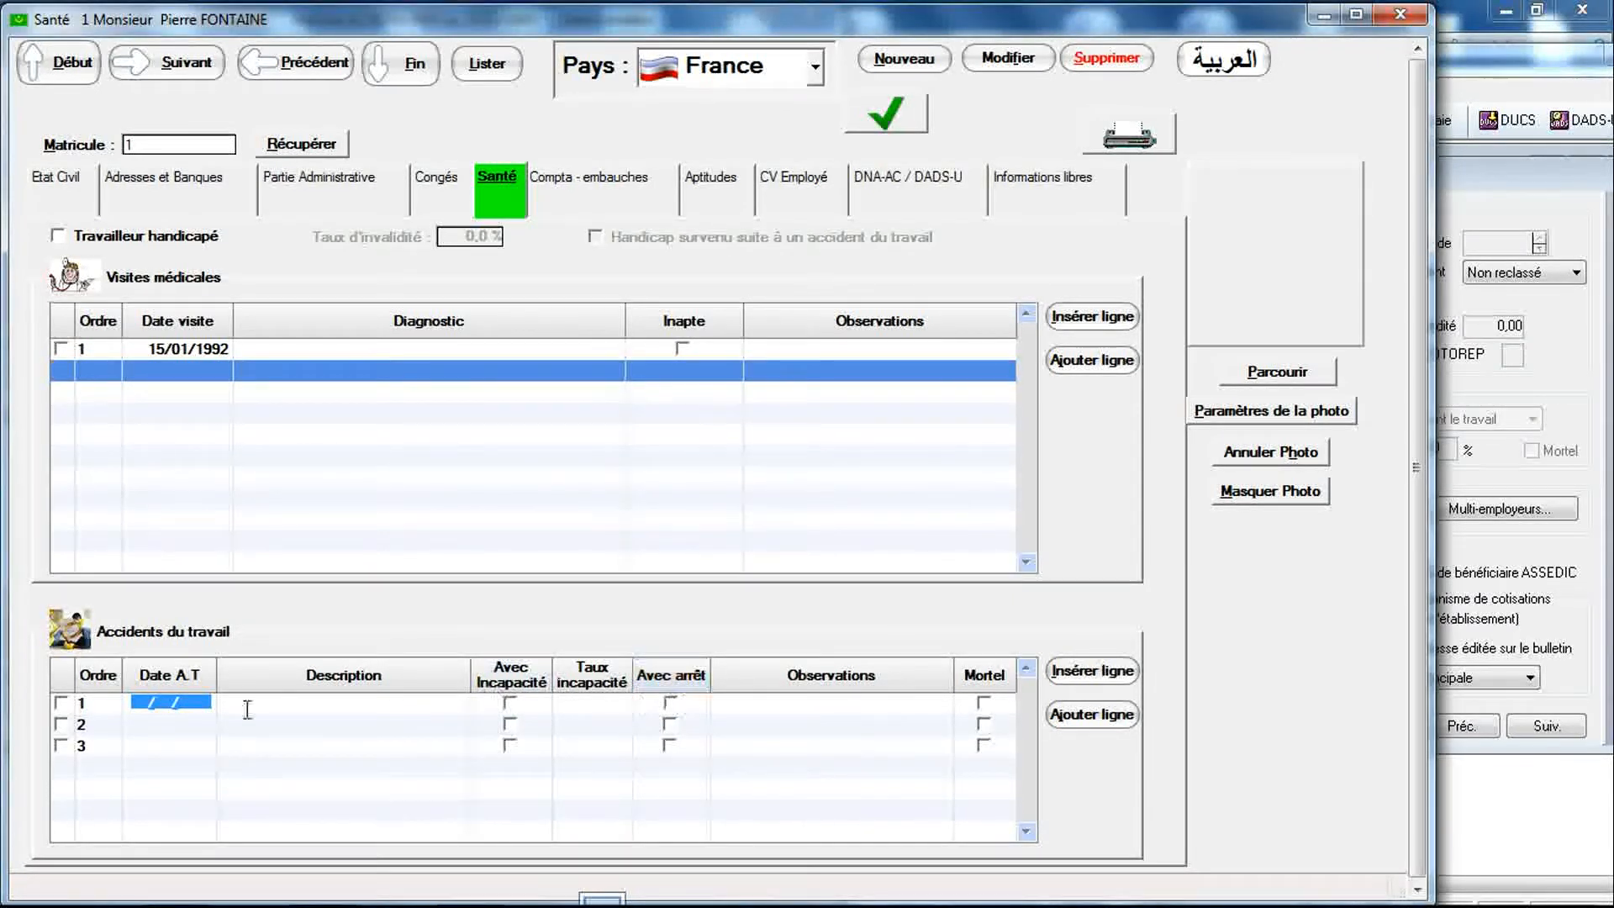
left_click(64, 745)
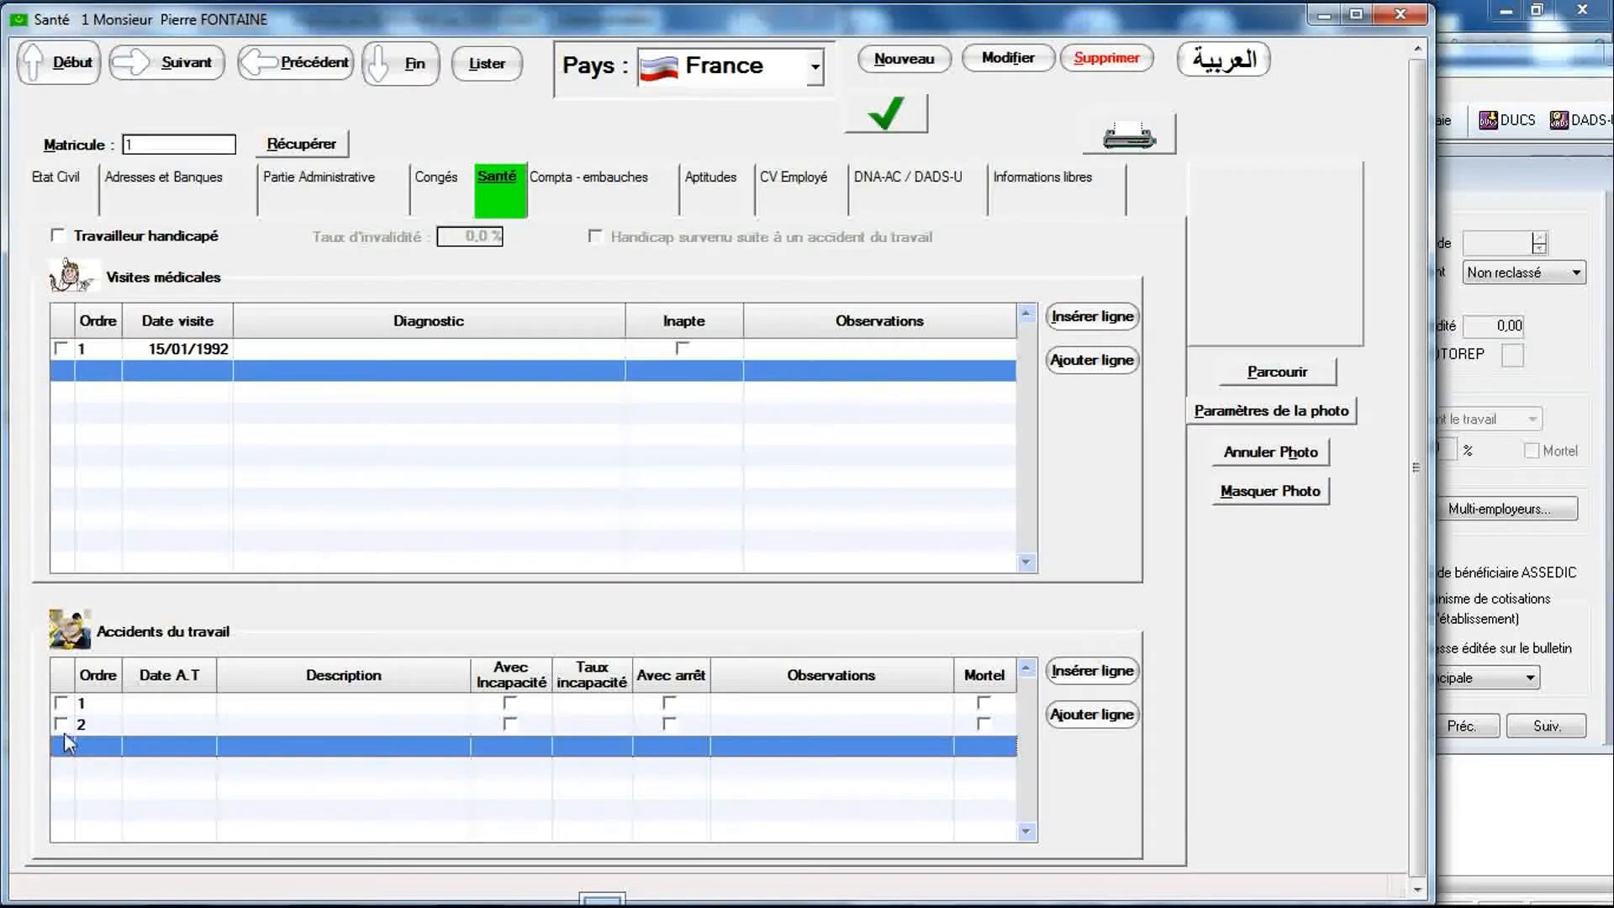
left_click(64, 733)
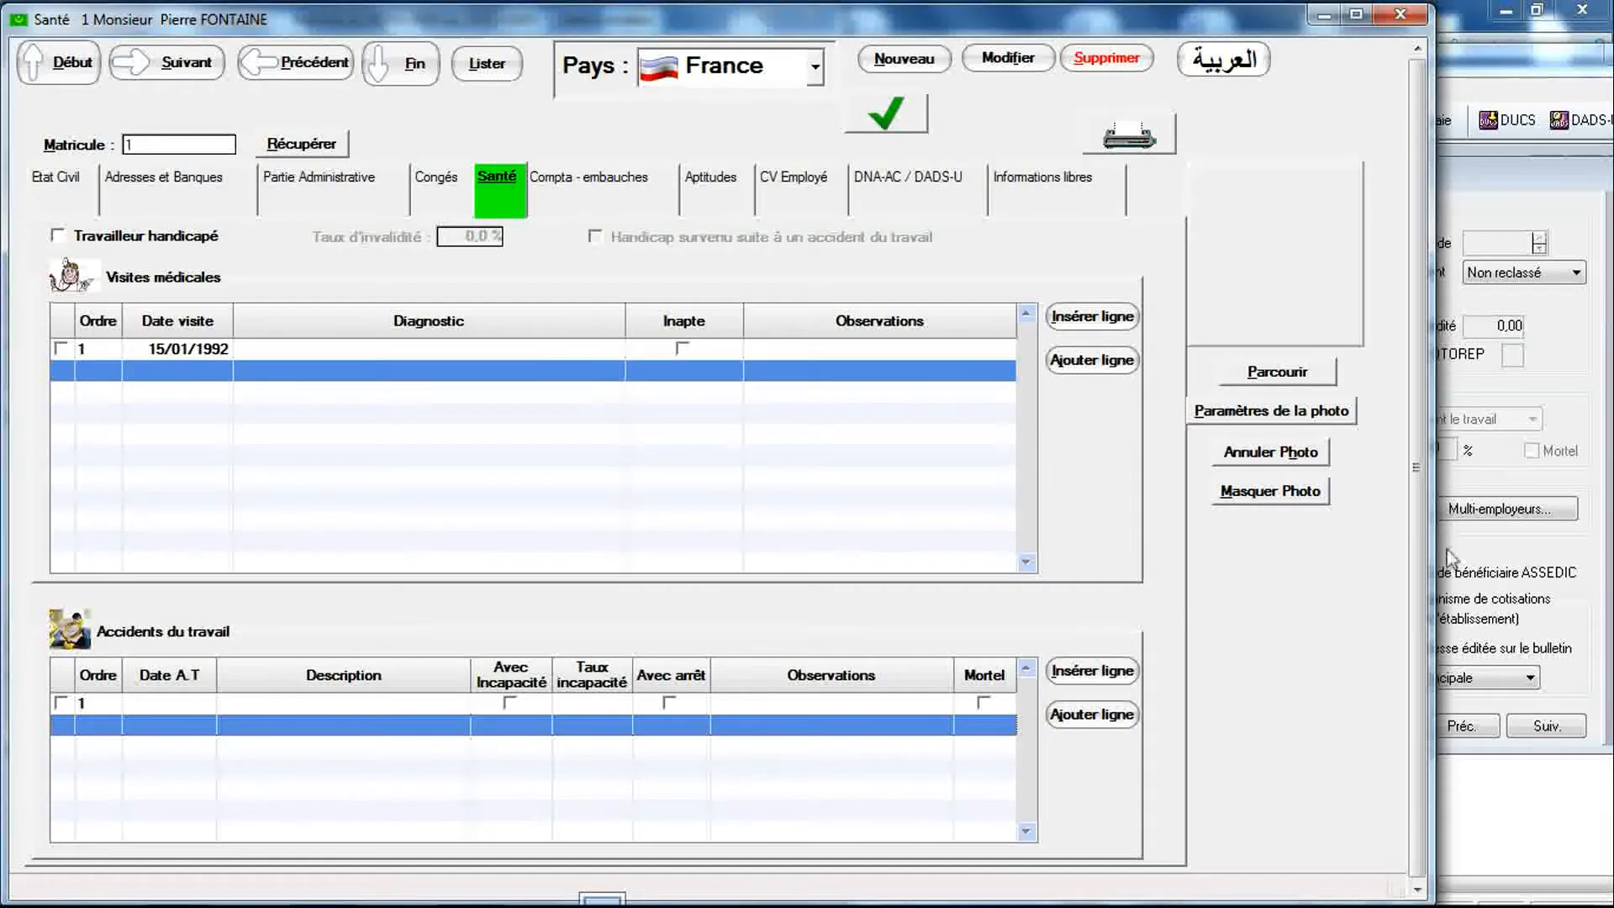
Step: Compare Sage Paie's Comptabilité section with RIMINTEG's Compta - embauches page and view the Motif choices for Date 1er départ
left_click(1500, 476)
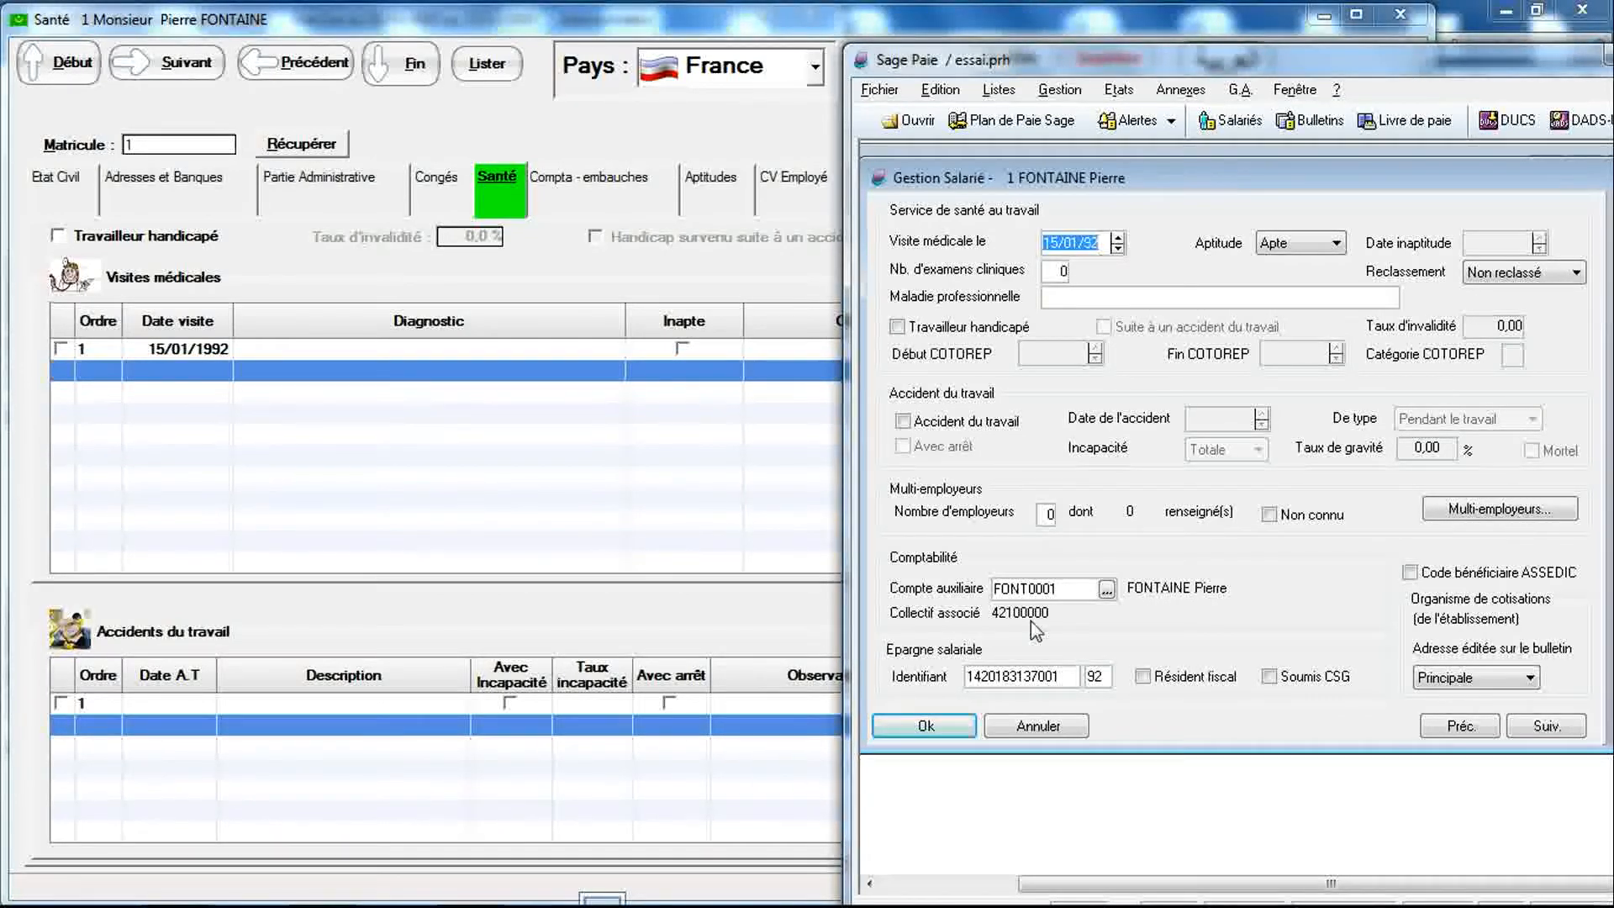
left_click(570, 184)
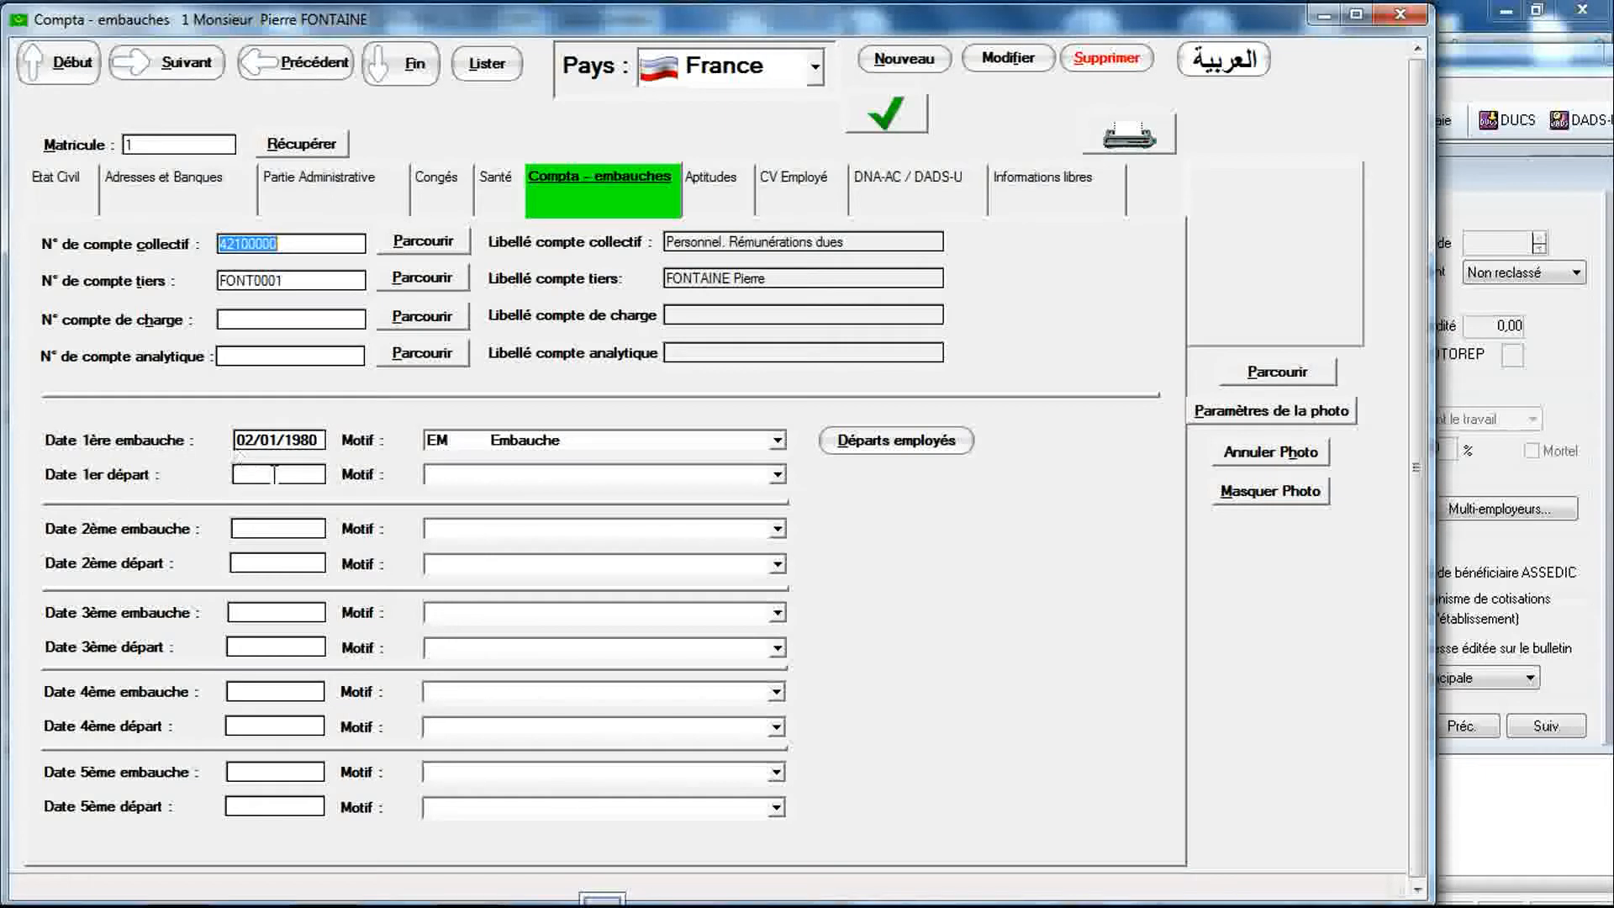
left_click(571, 475)
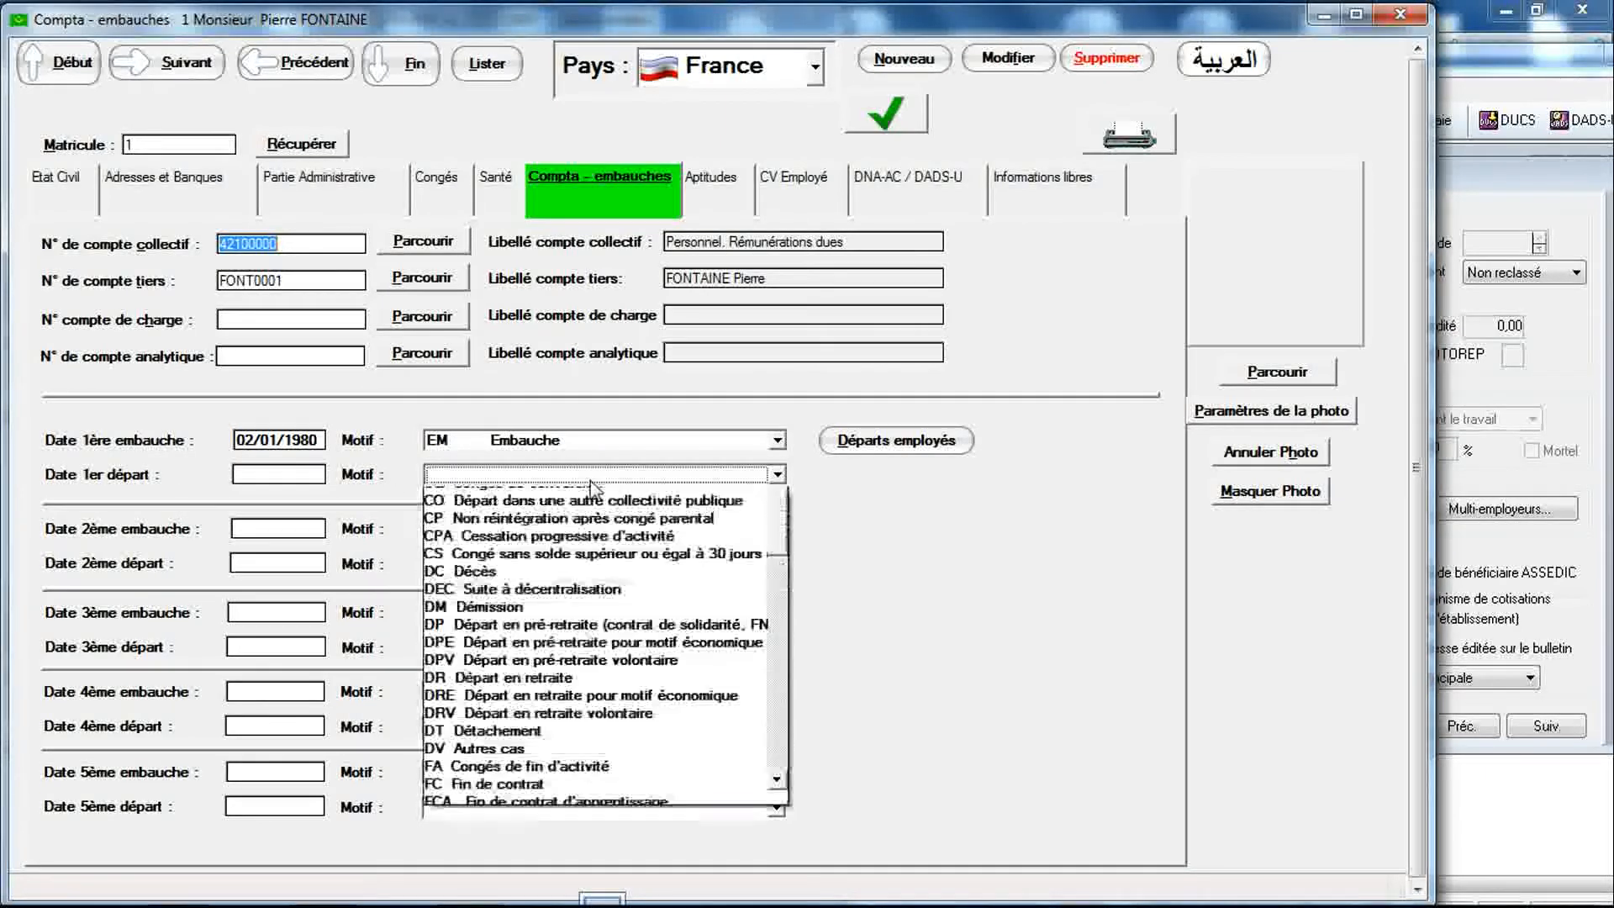
left_click(310, 517)
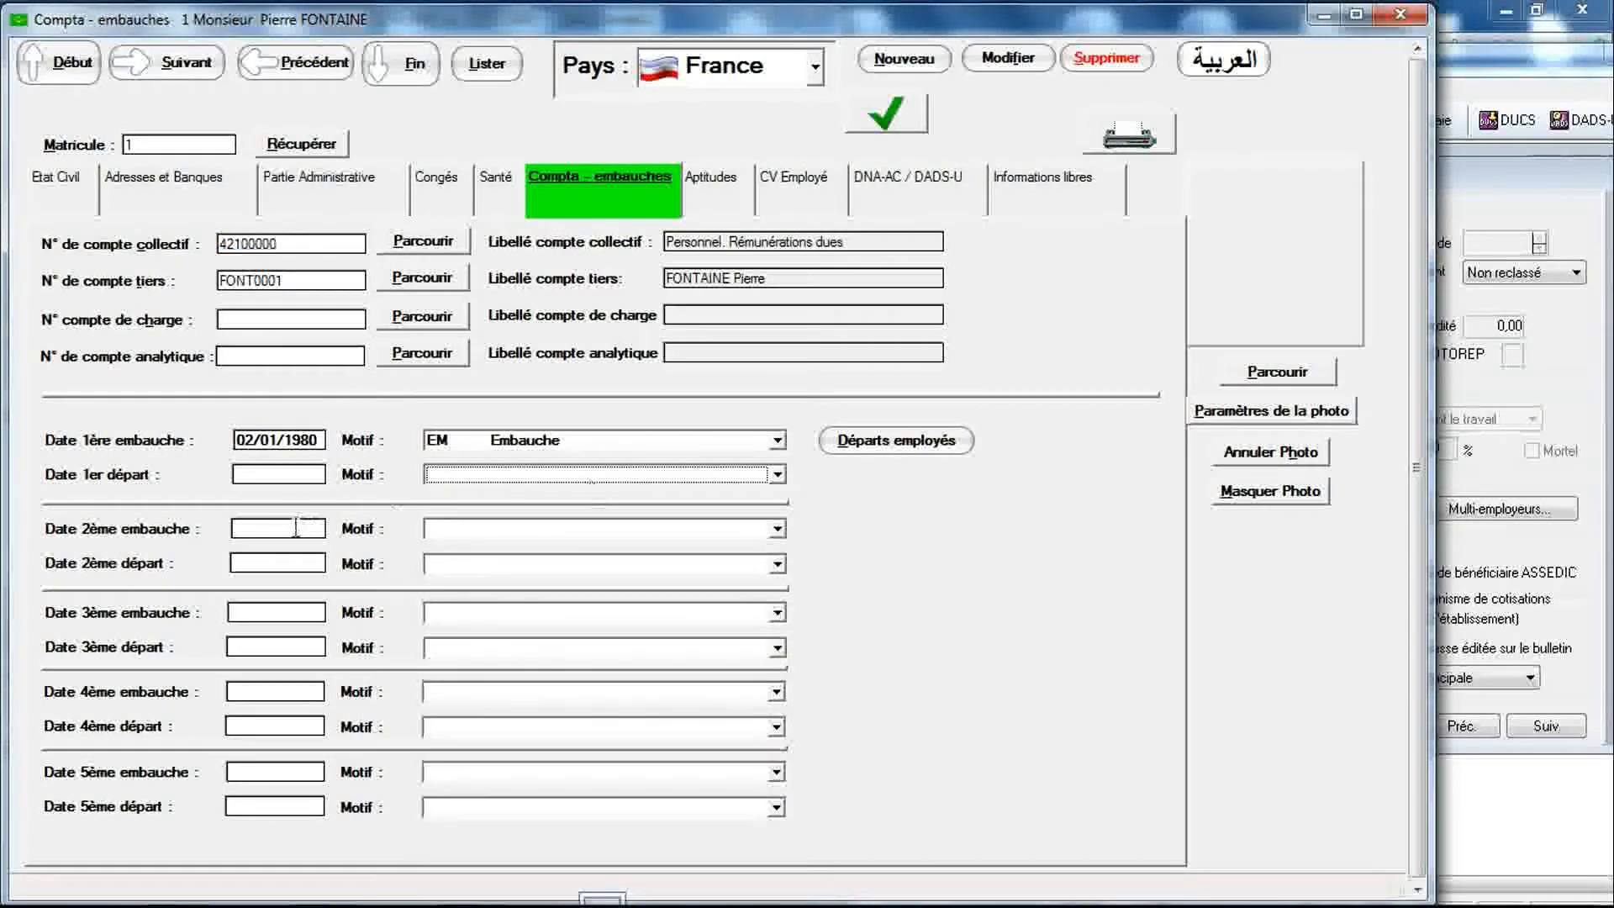
Step: Examine the second and third hire and departure date fields and the second pair's Motif choices in RIMINTEG
left_click(296, 528)
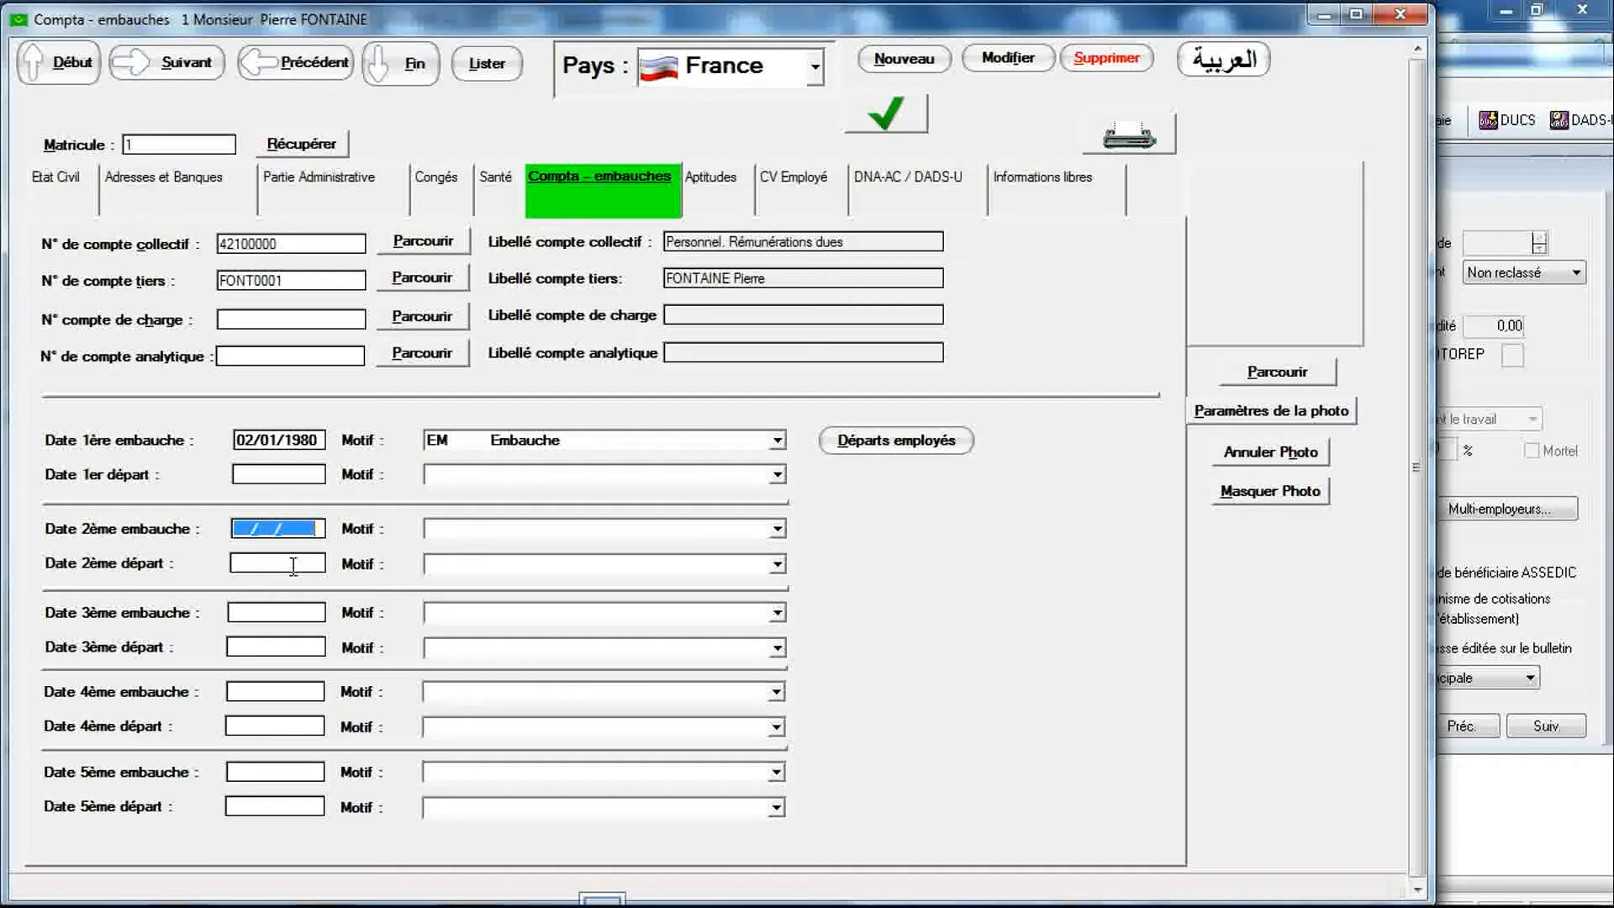
left_click(294, 564)
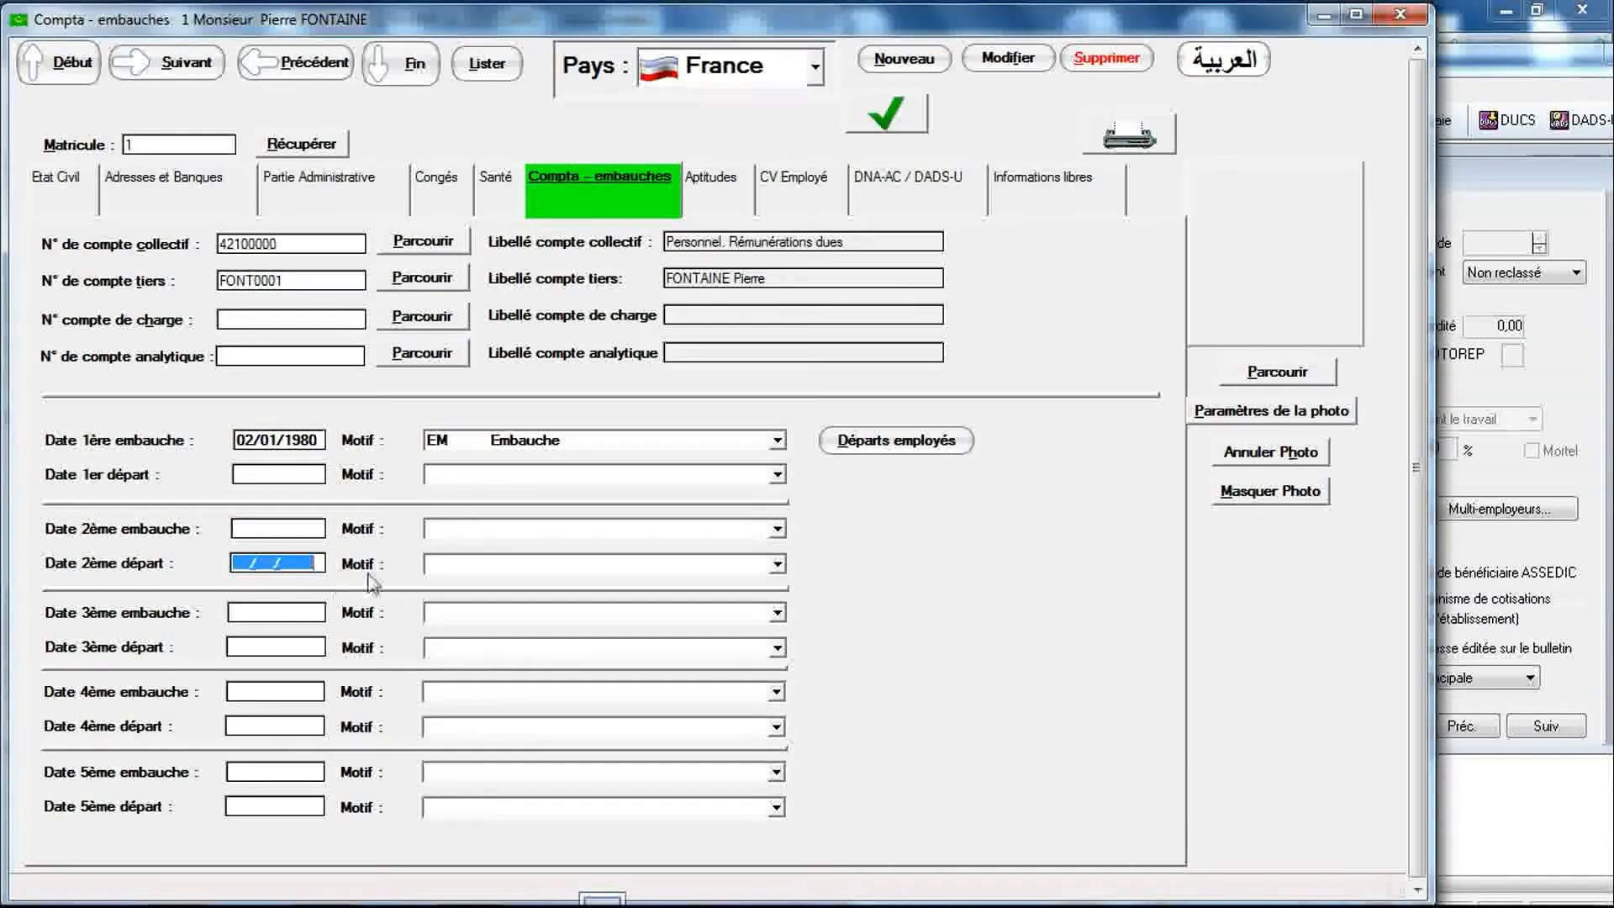
left_click(778, 530)
left_click(780, 530)
left_click(778, 564)
left_click(778, 564)
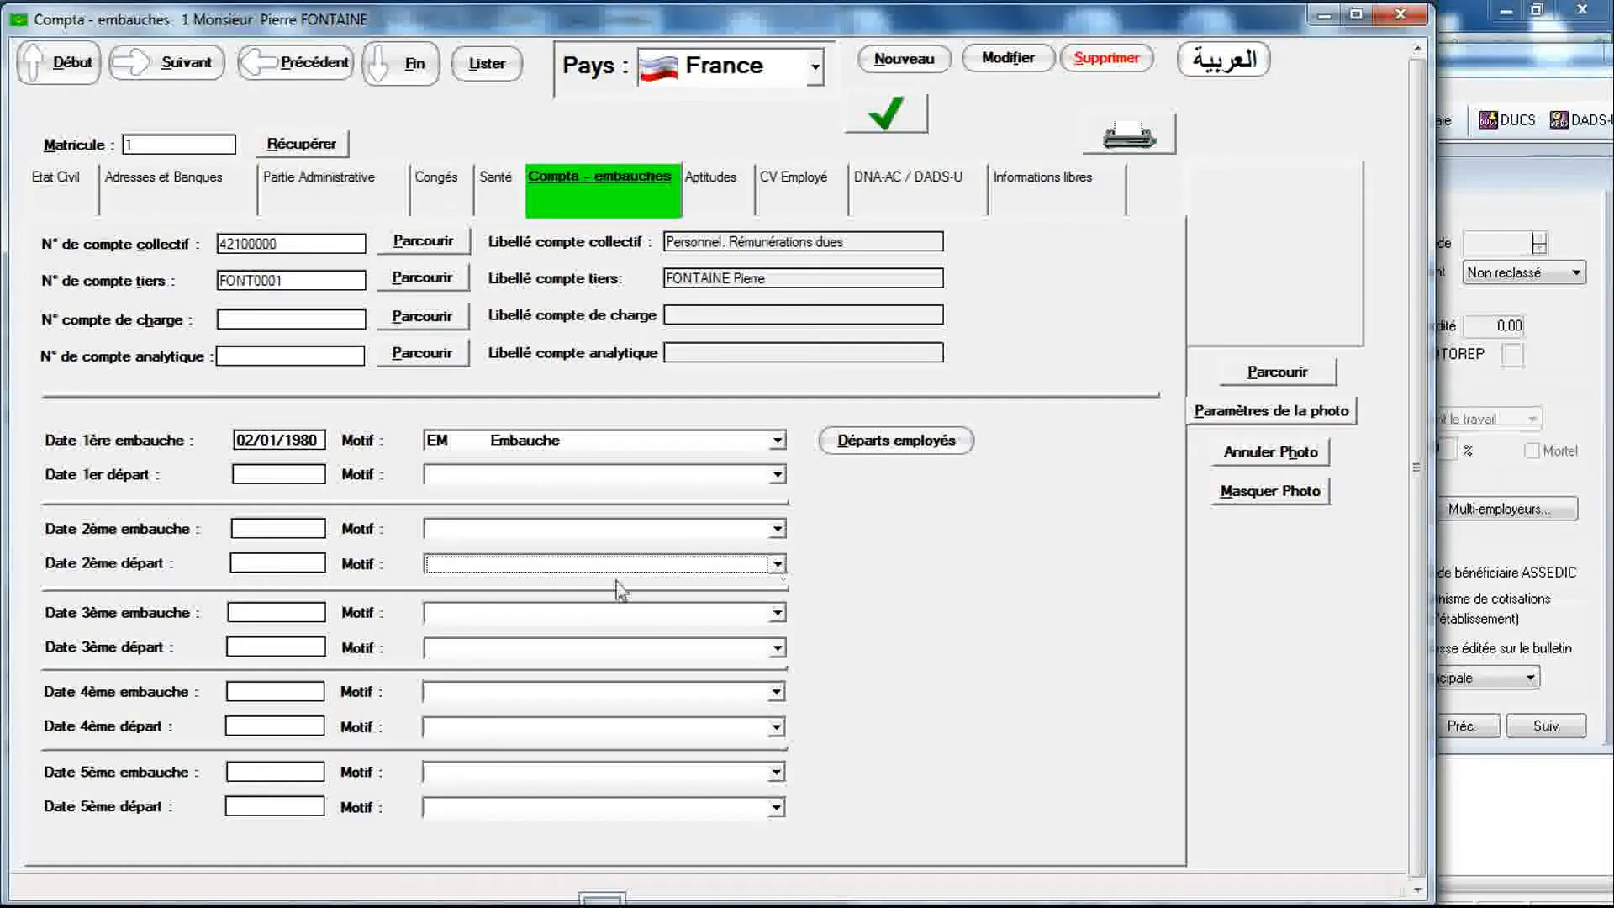
left_click(279, 613)
left_click(279, 645)
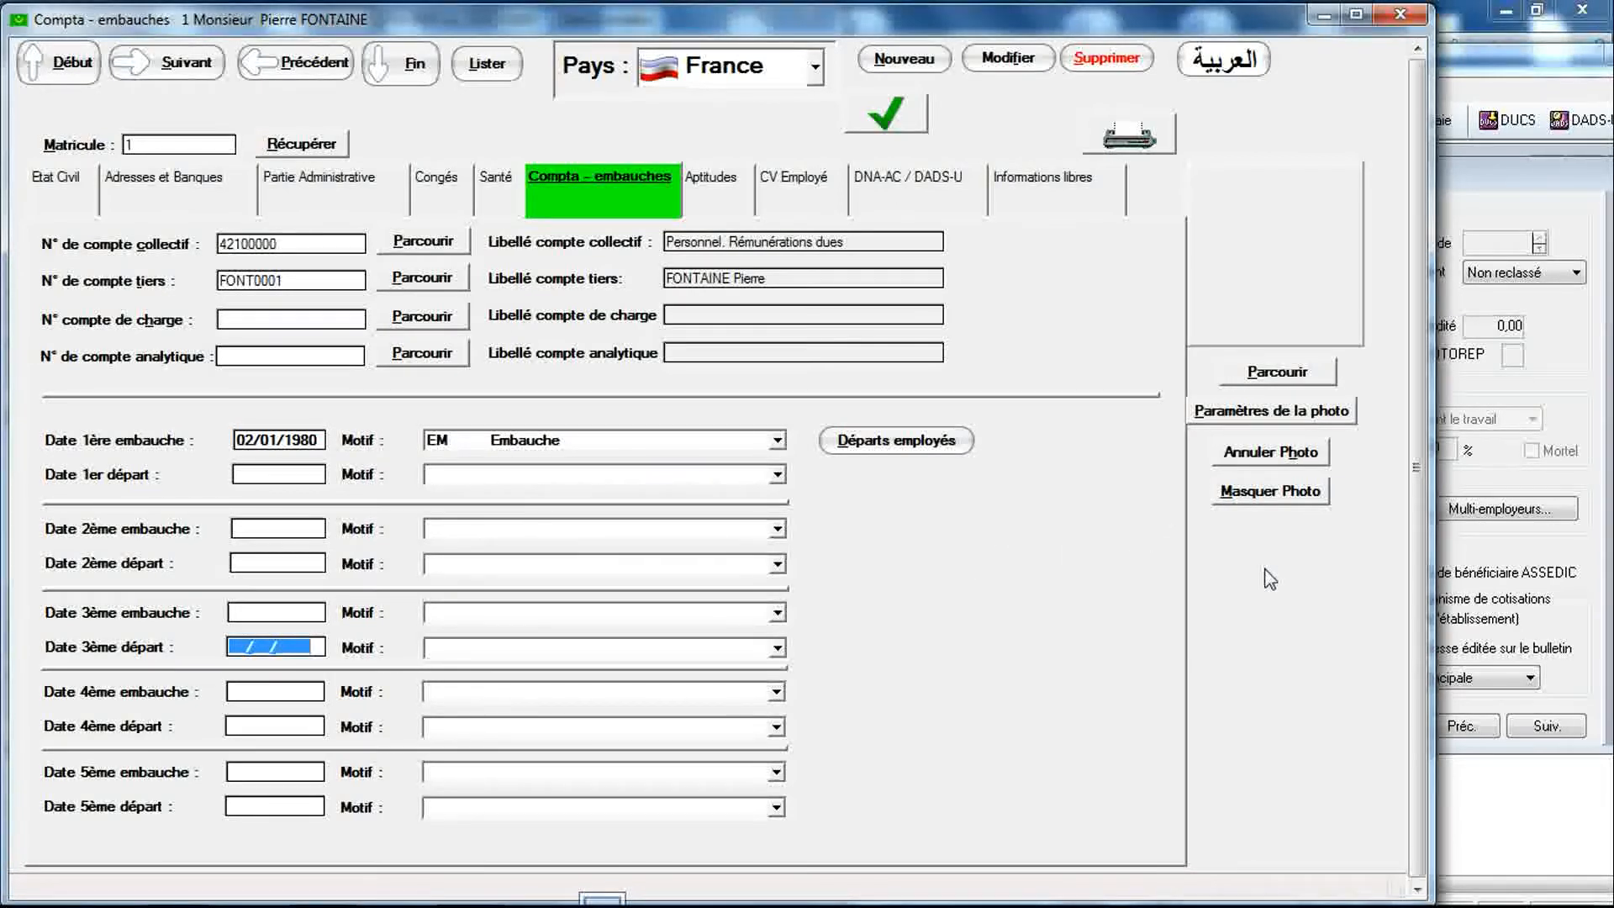
Step: Switch to Sage Paie, reposition its window to expose the section list, and show employee 1's Compétences section
left_click(1513, 380)
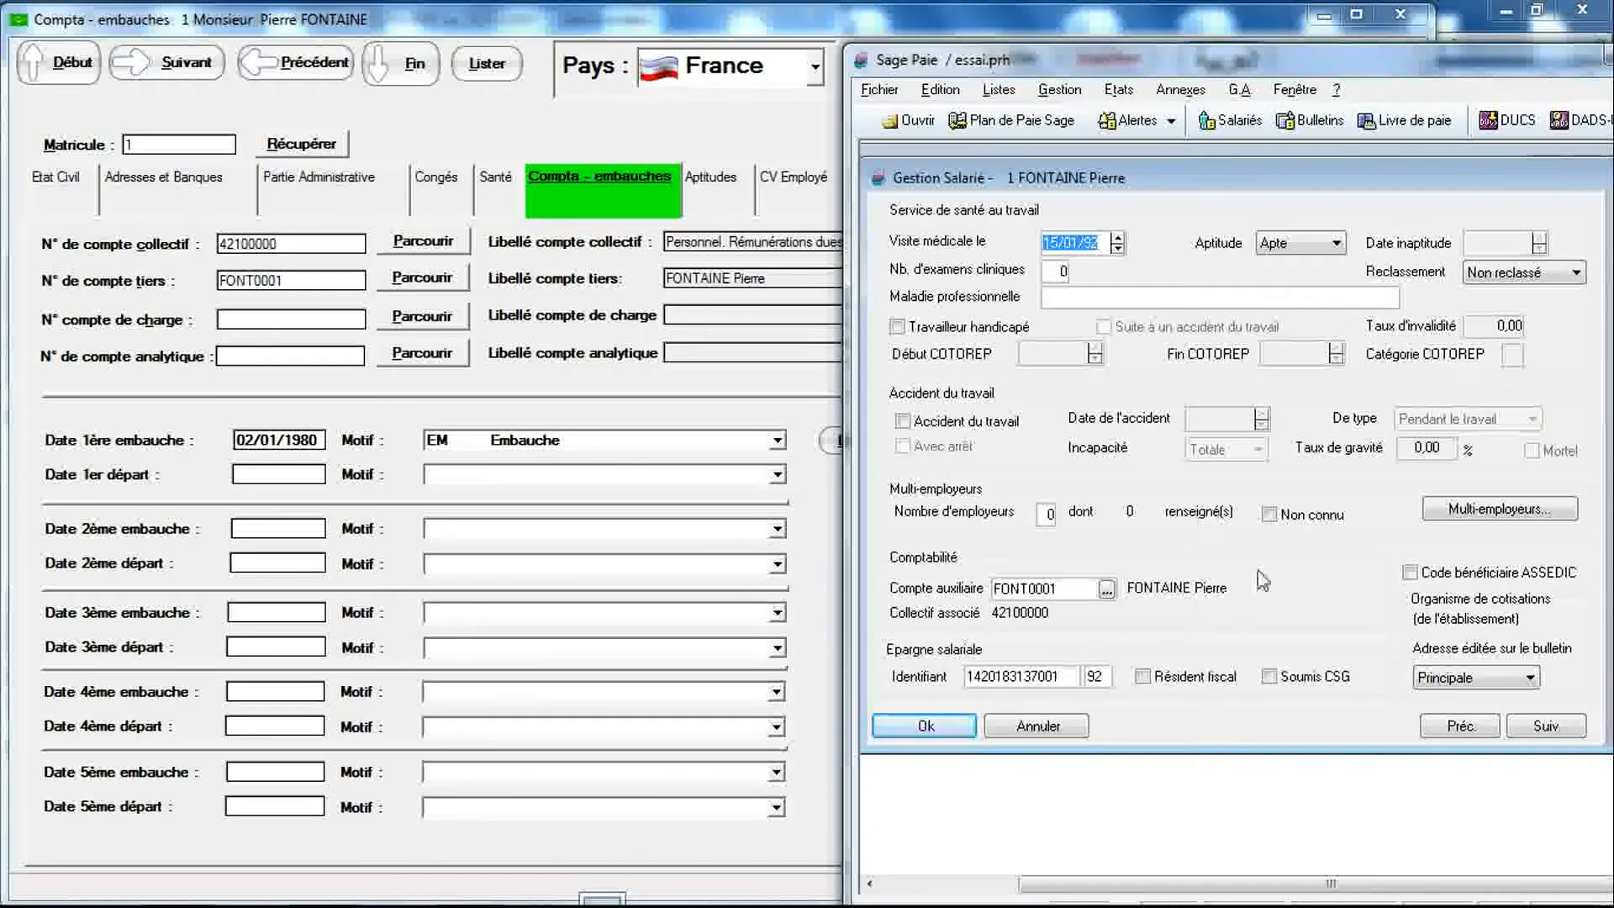
left_click_drag(1322, 70, 1174, 73)
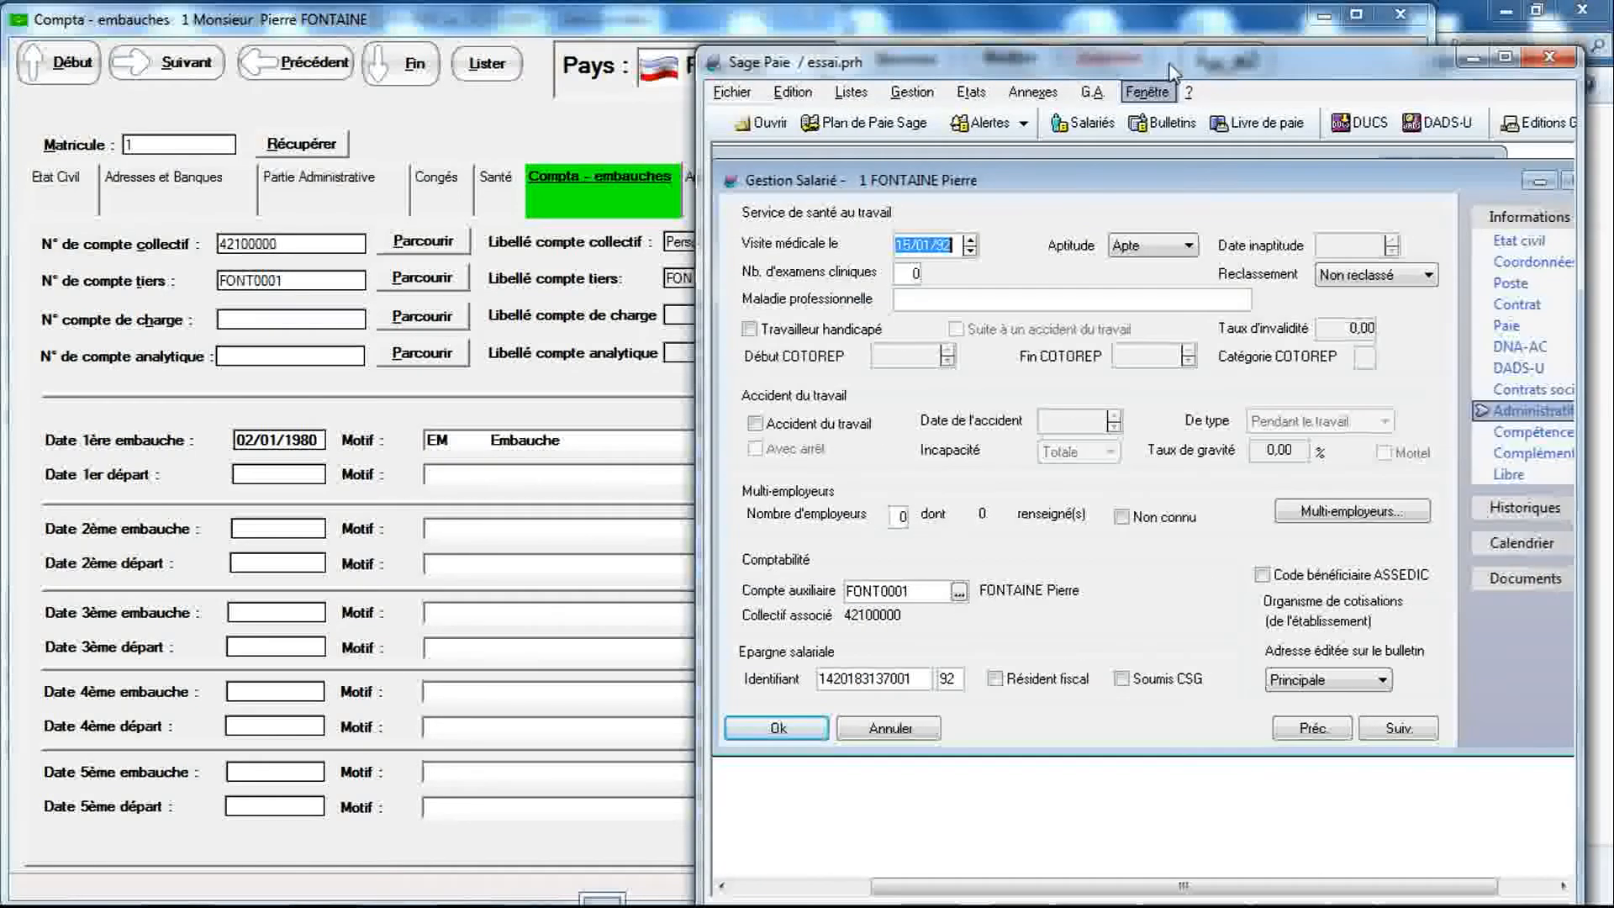
left_click(1514, 444)
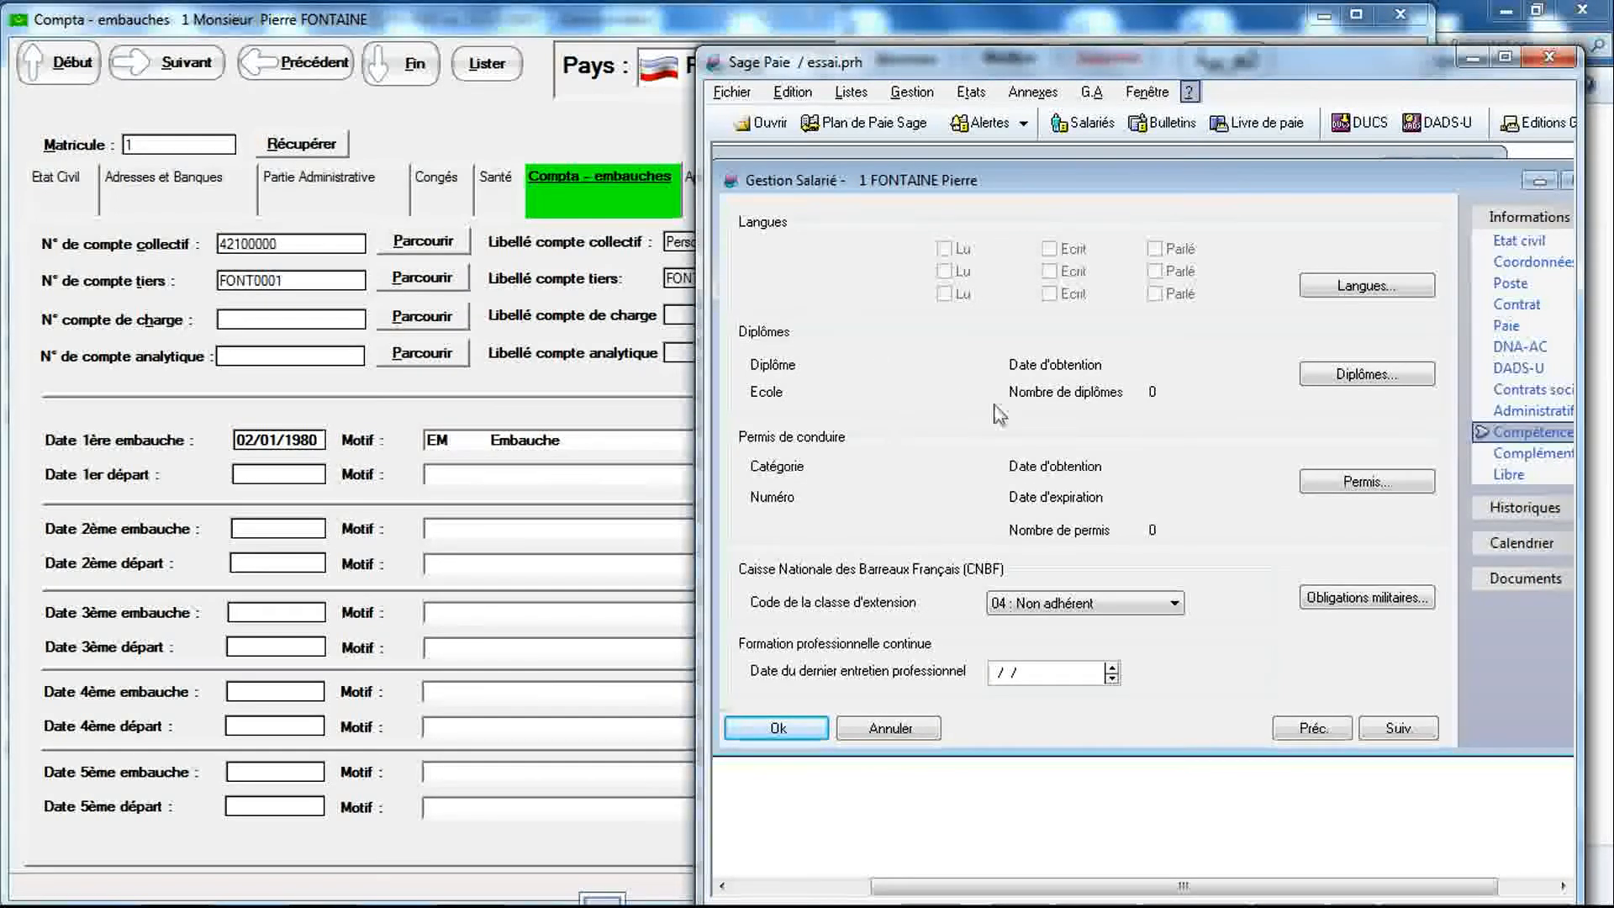
Step: Return to RIMINTEG, show employee 1's Aptitudes page, and view the Catégorie choices for a new Permis de conduire row
left_click(586, 197)
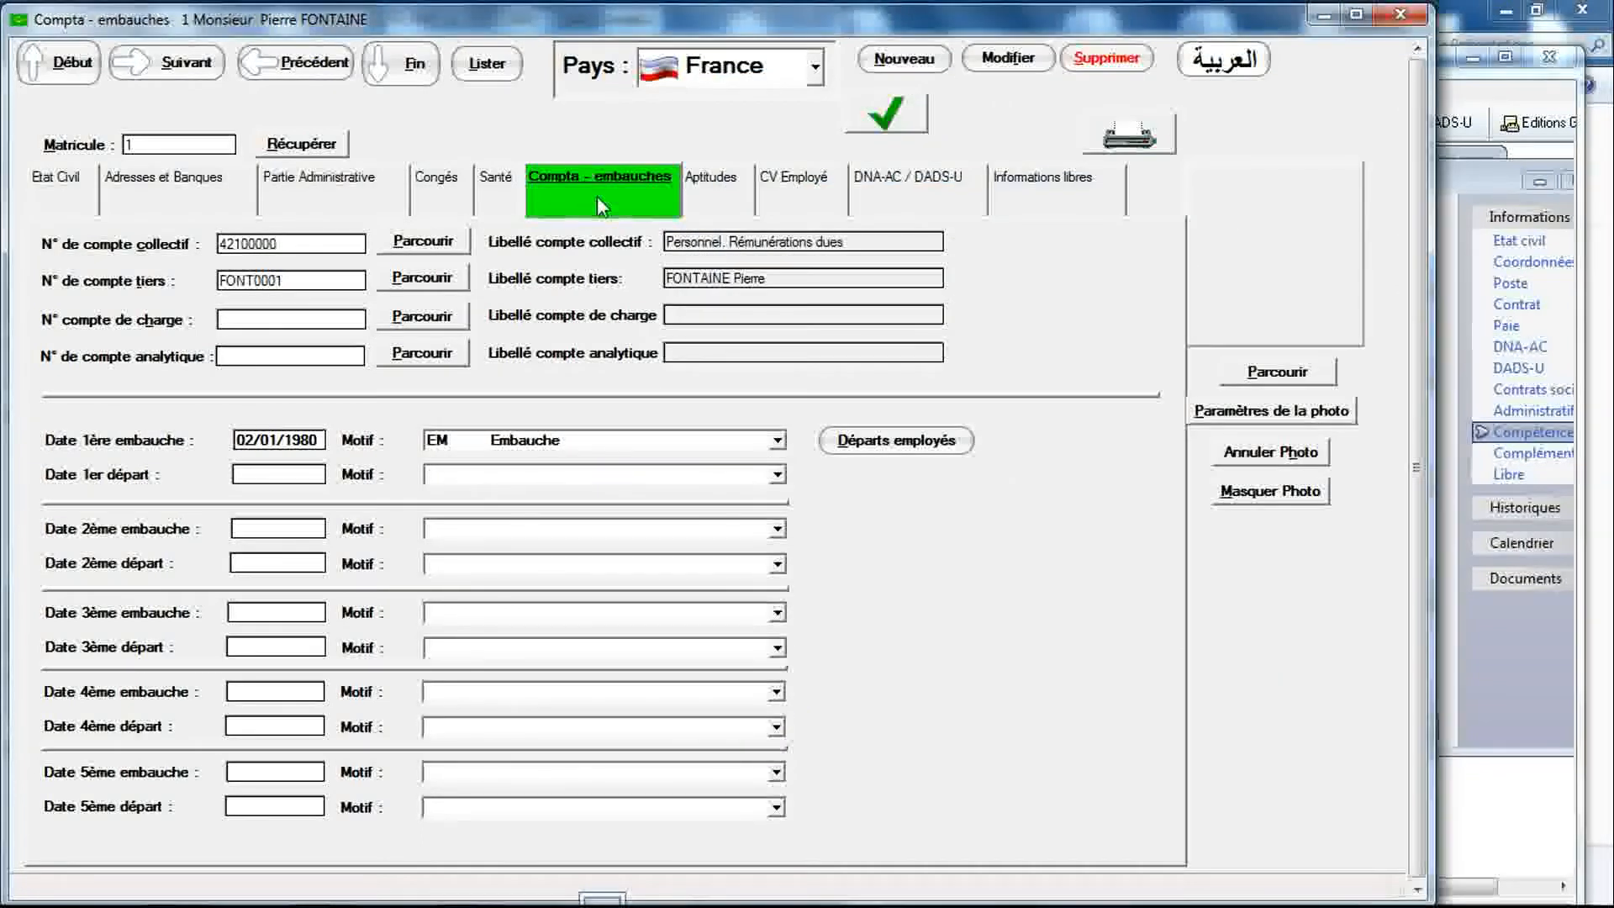
left_click(713, 204)
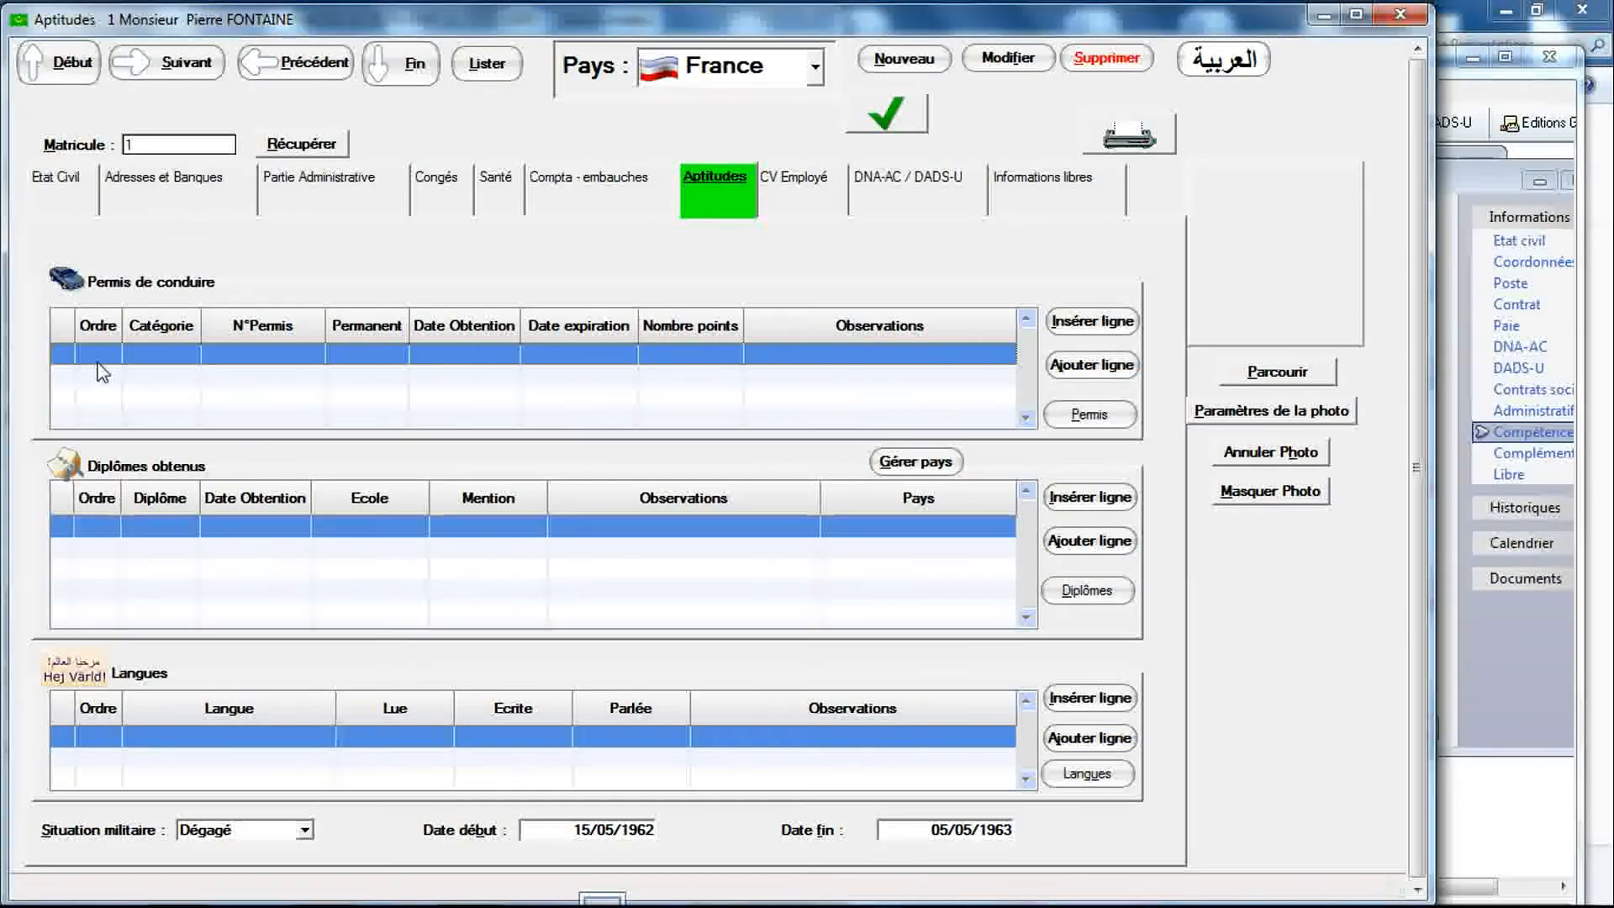
left_click(138, 359)
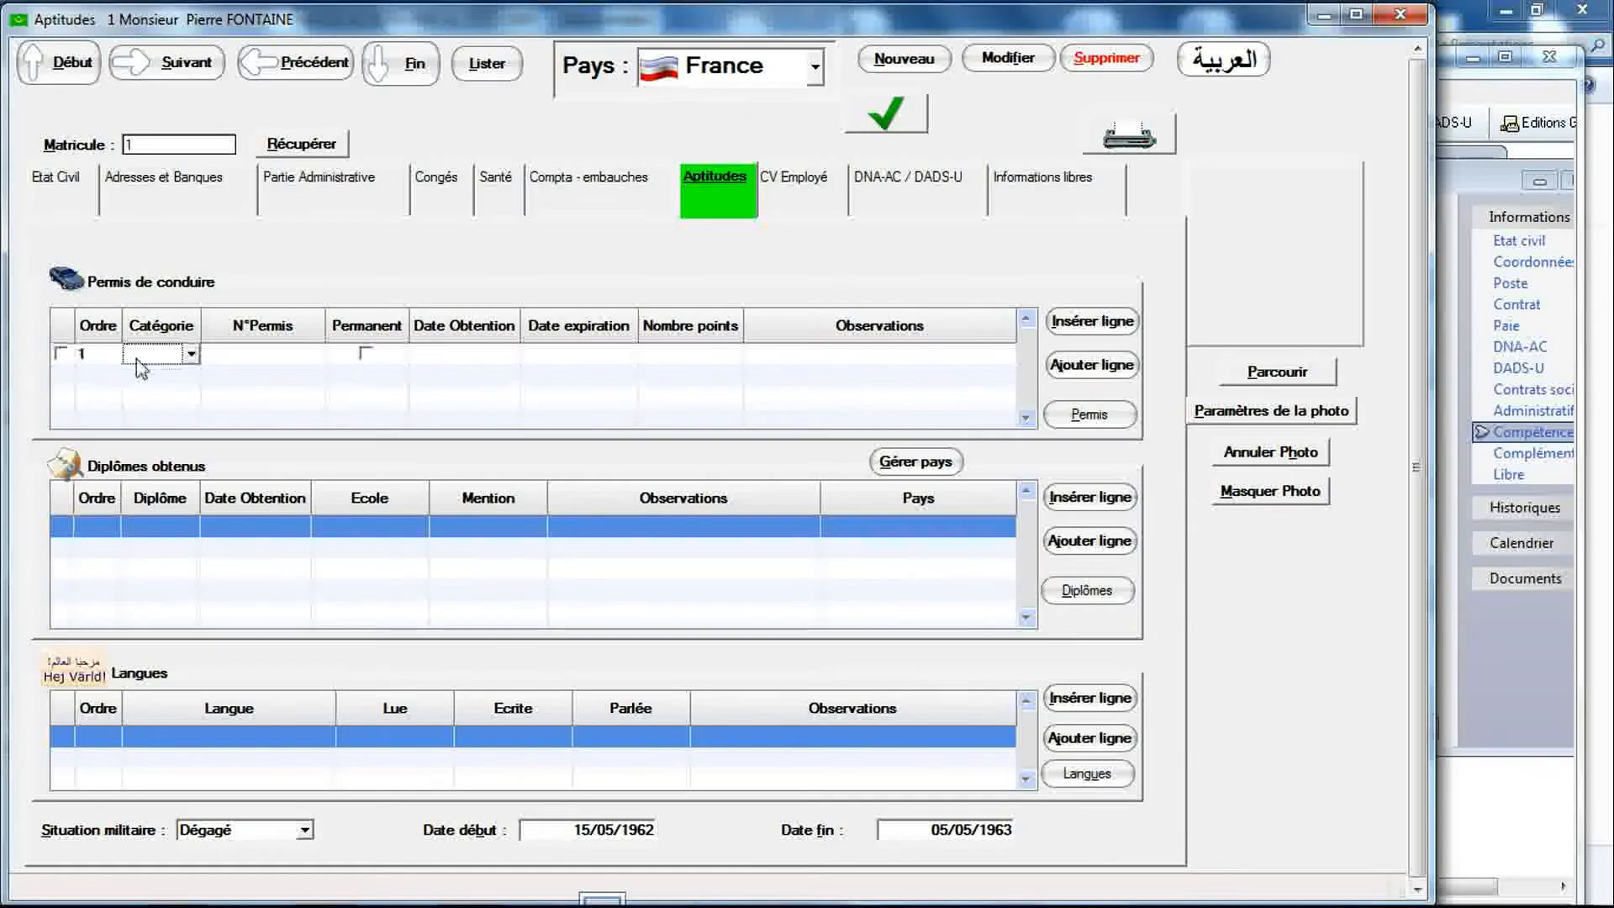
left_click(192, 355)
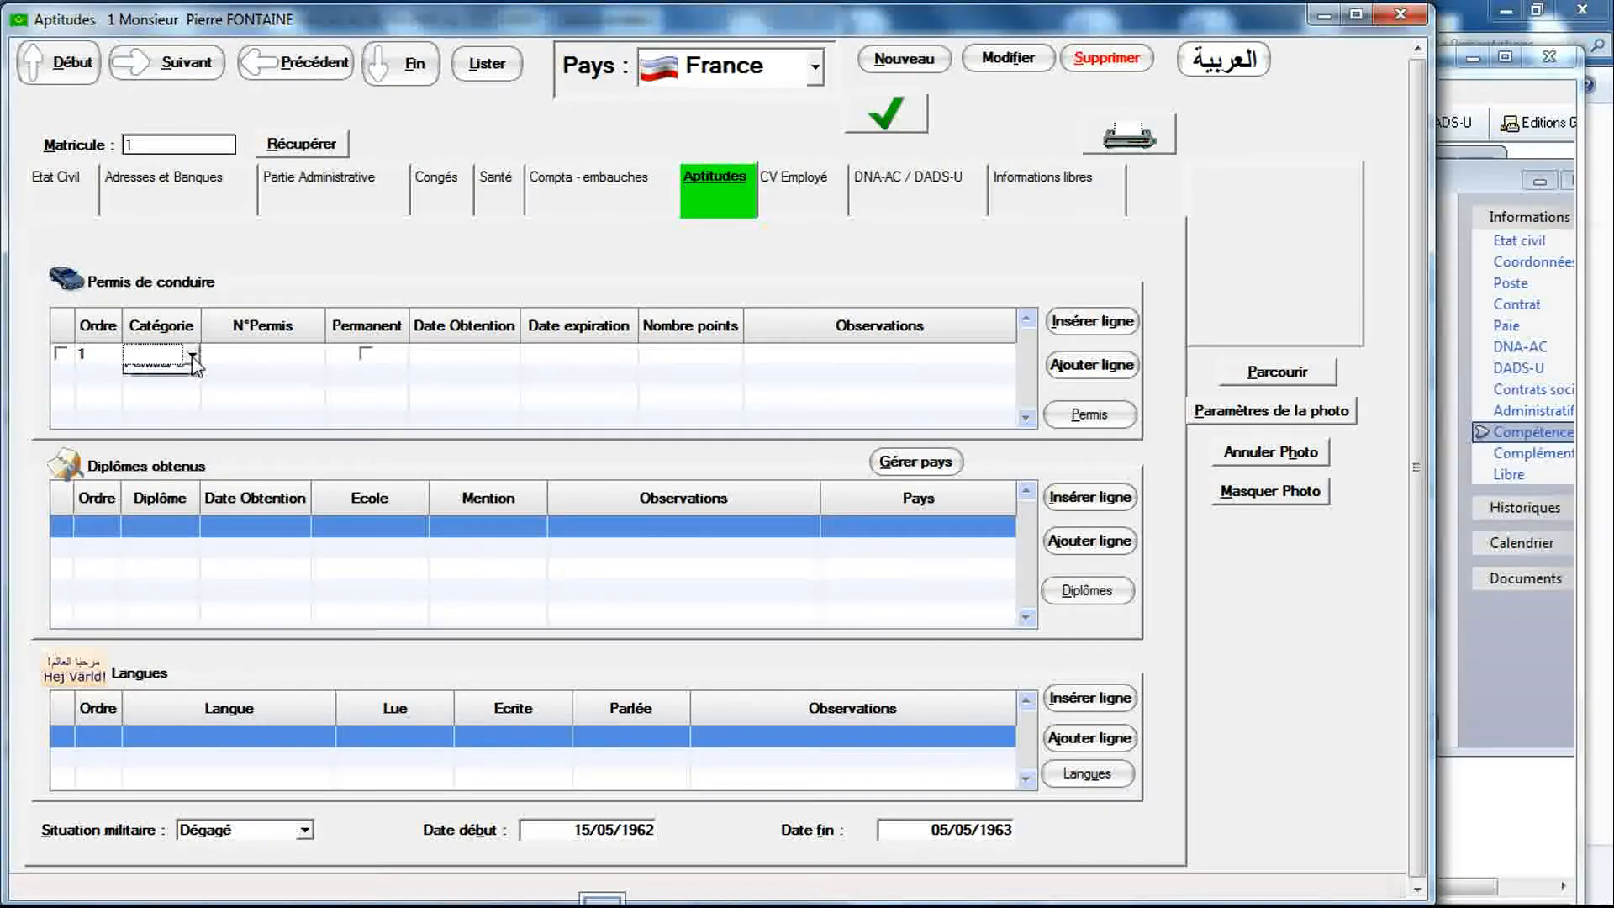
left_click(192, 355)
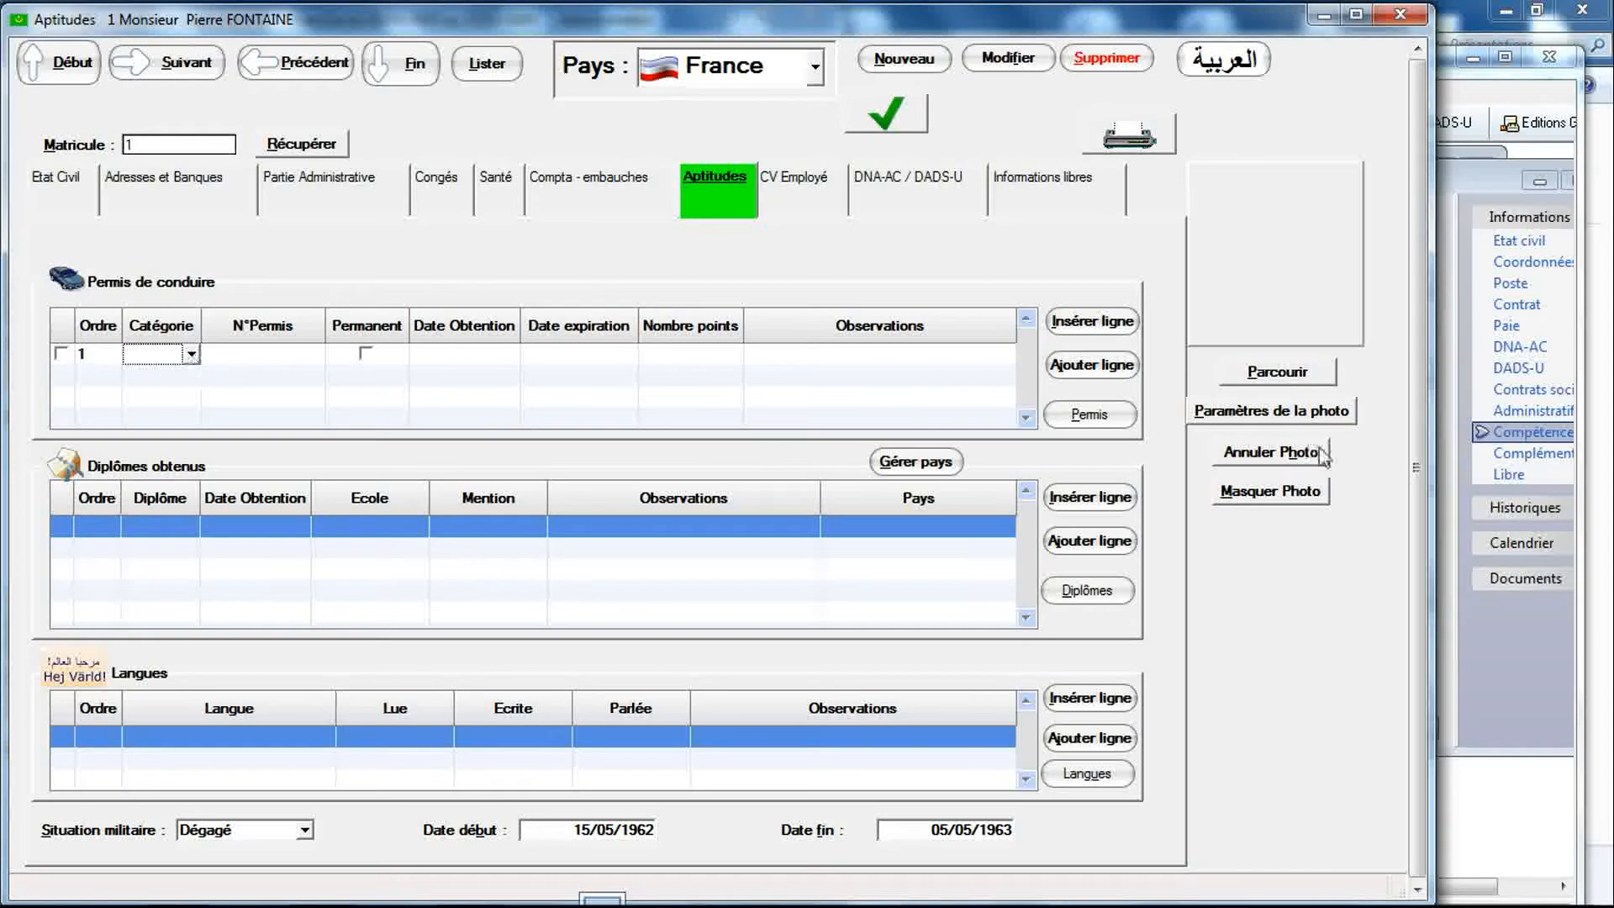
Step: Advance to employee 2 in both Sage Paie and RIMINTEG and compare the recorded languages
left_click(1454, 392)
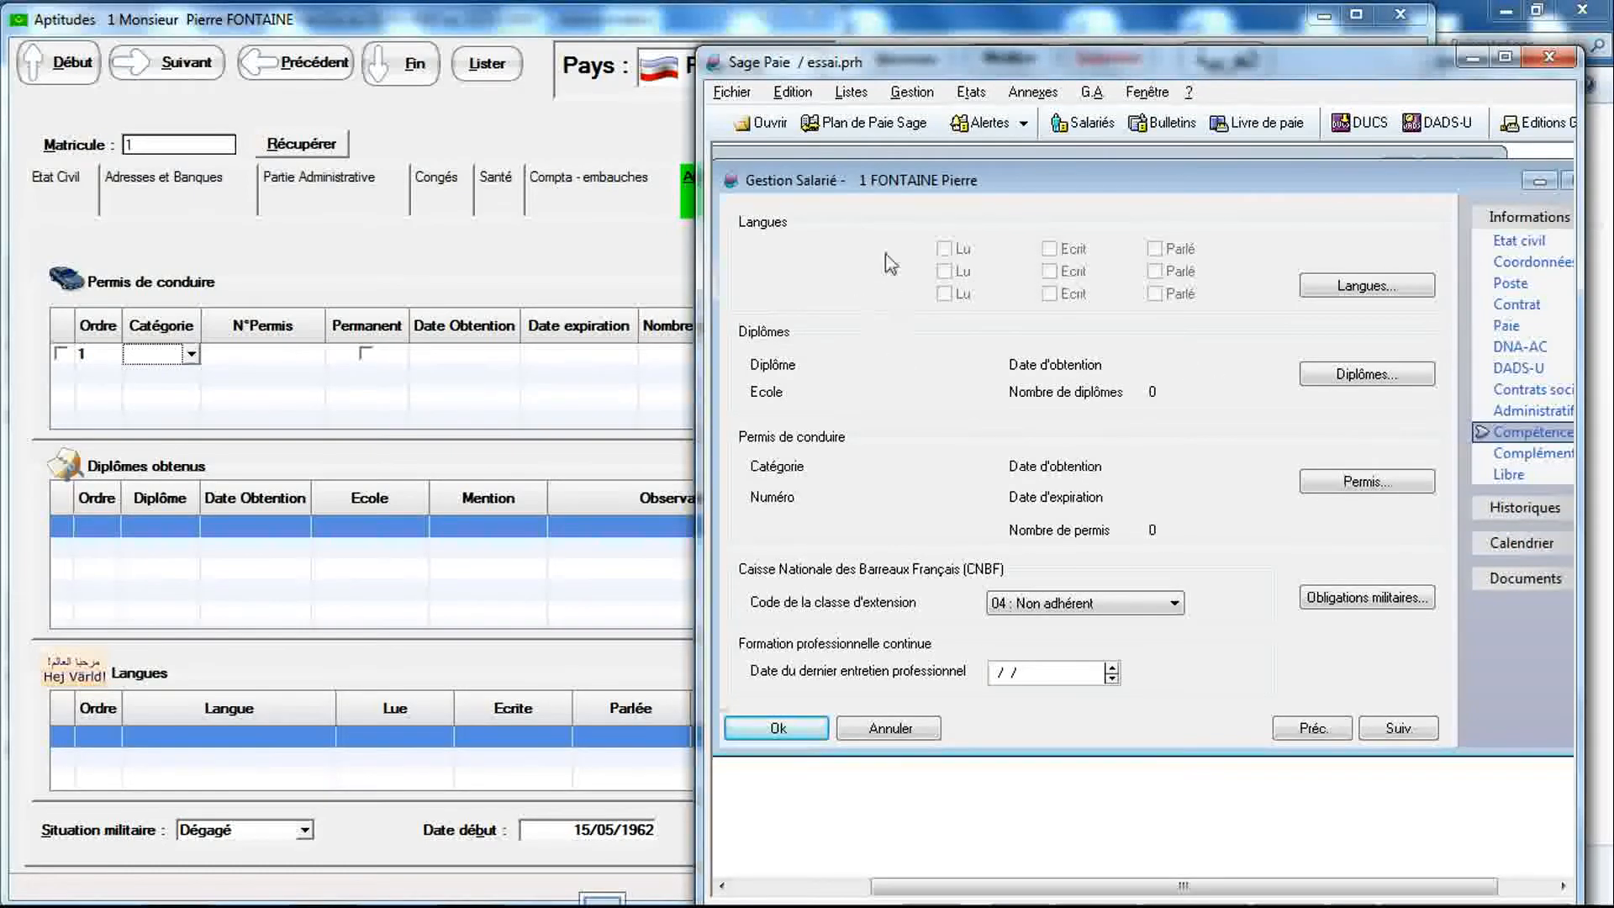
left_click(1396, 730)
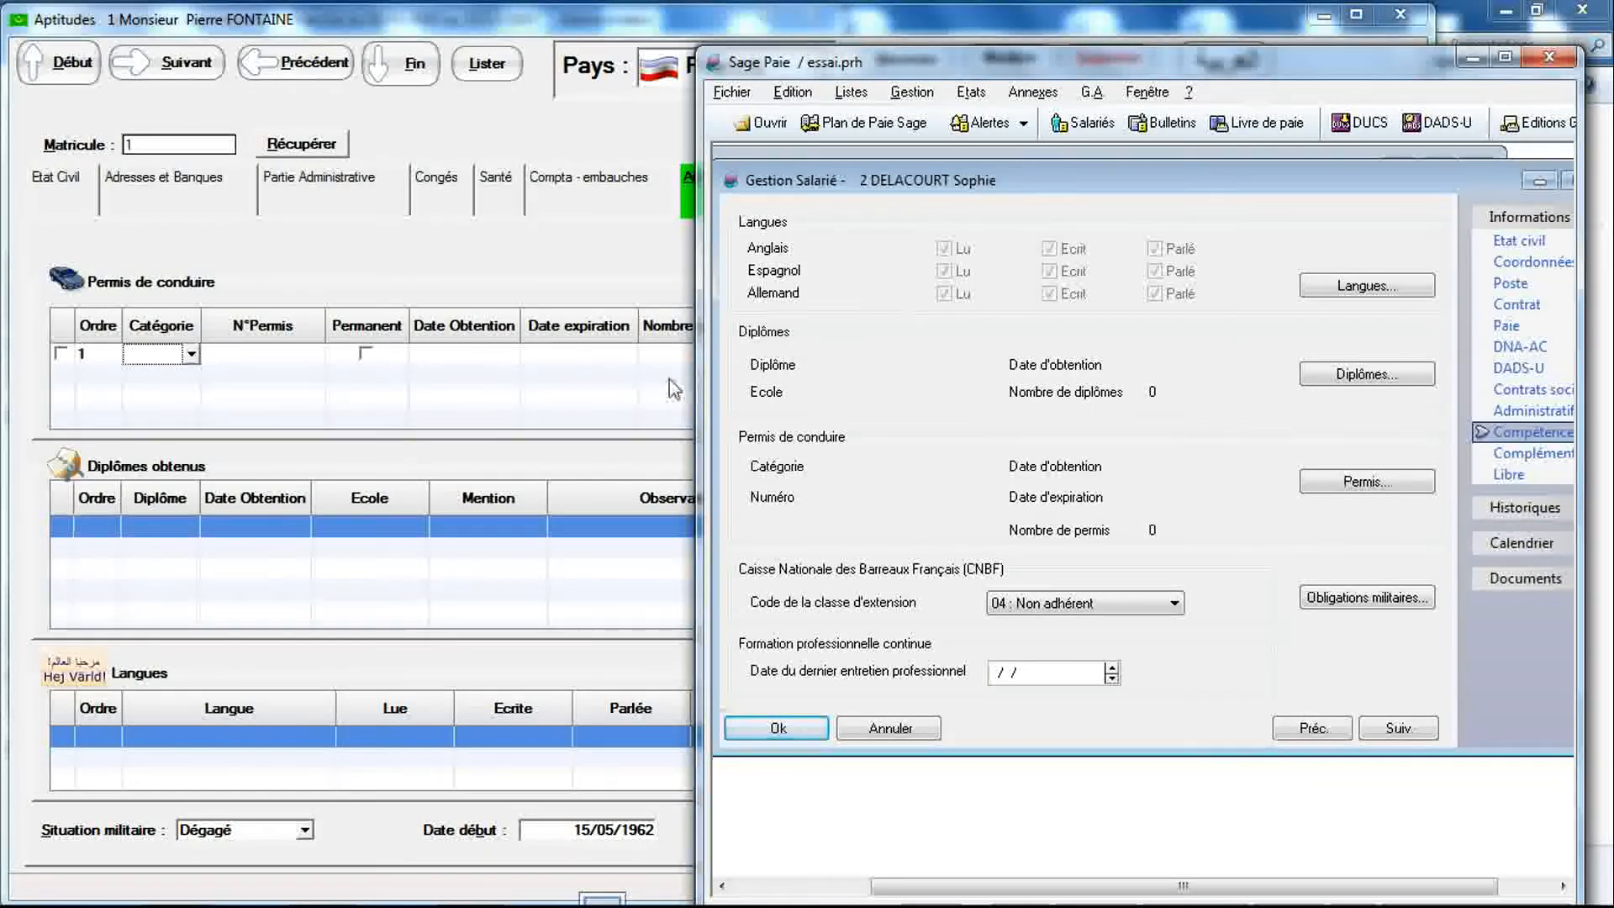
left_click(412, 258)
left_click(185, 67)
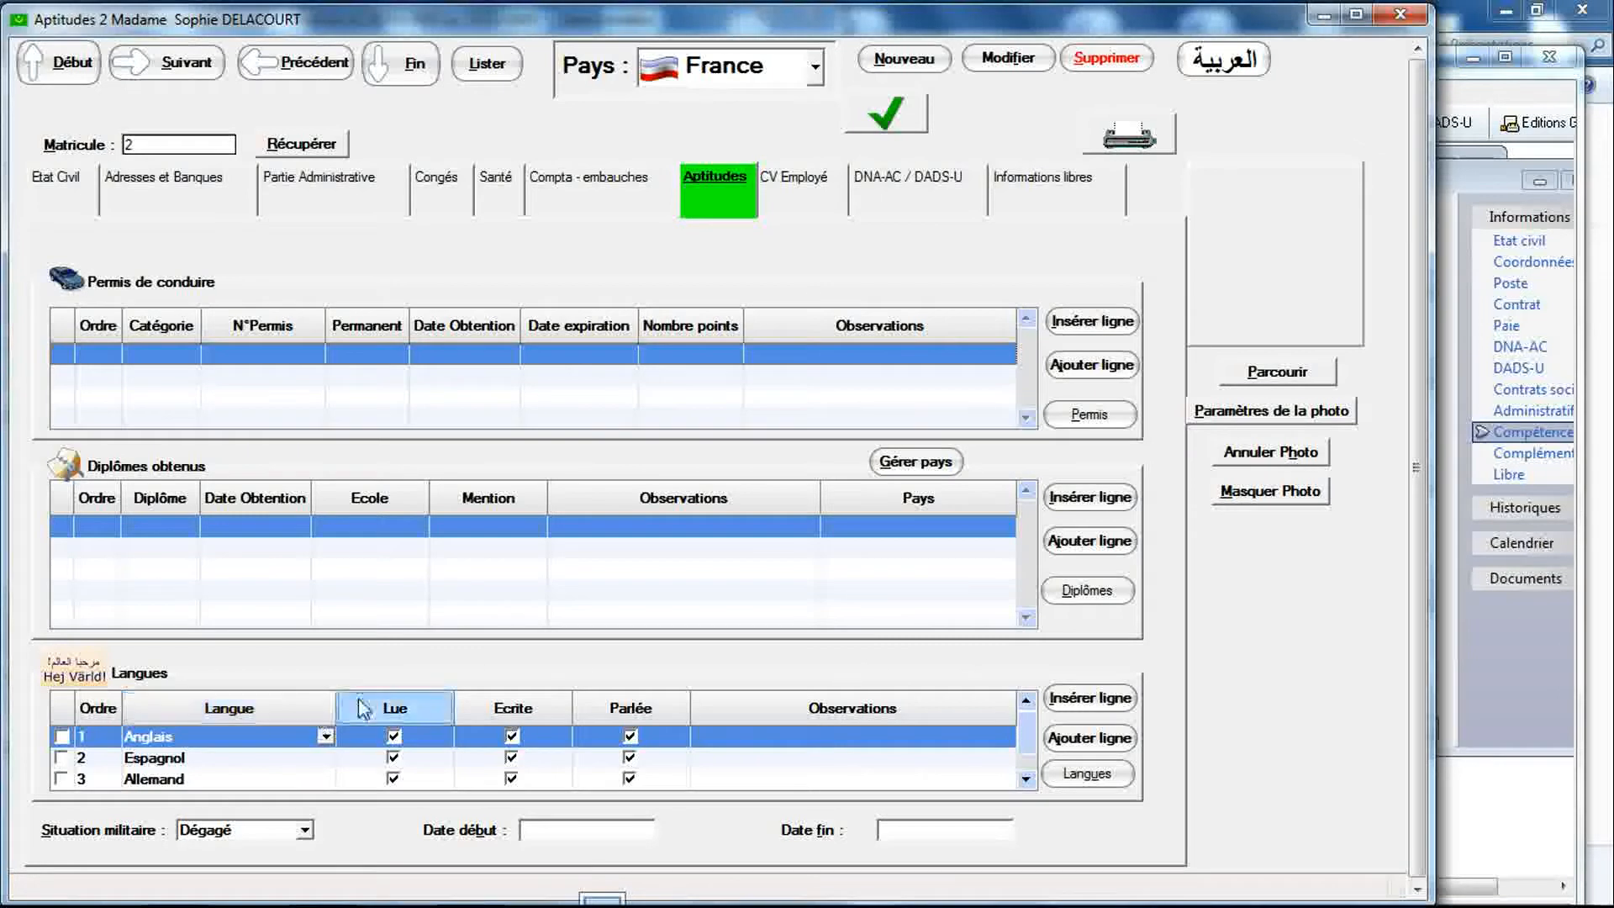
left_click(1446, 424)
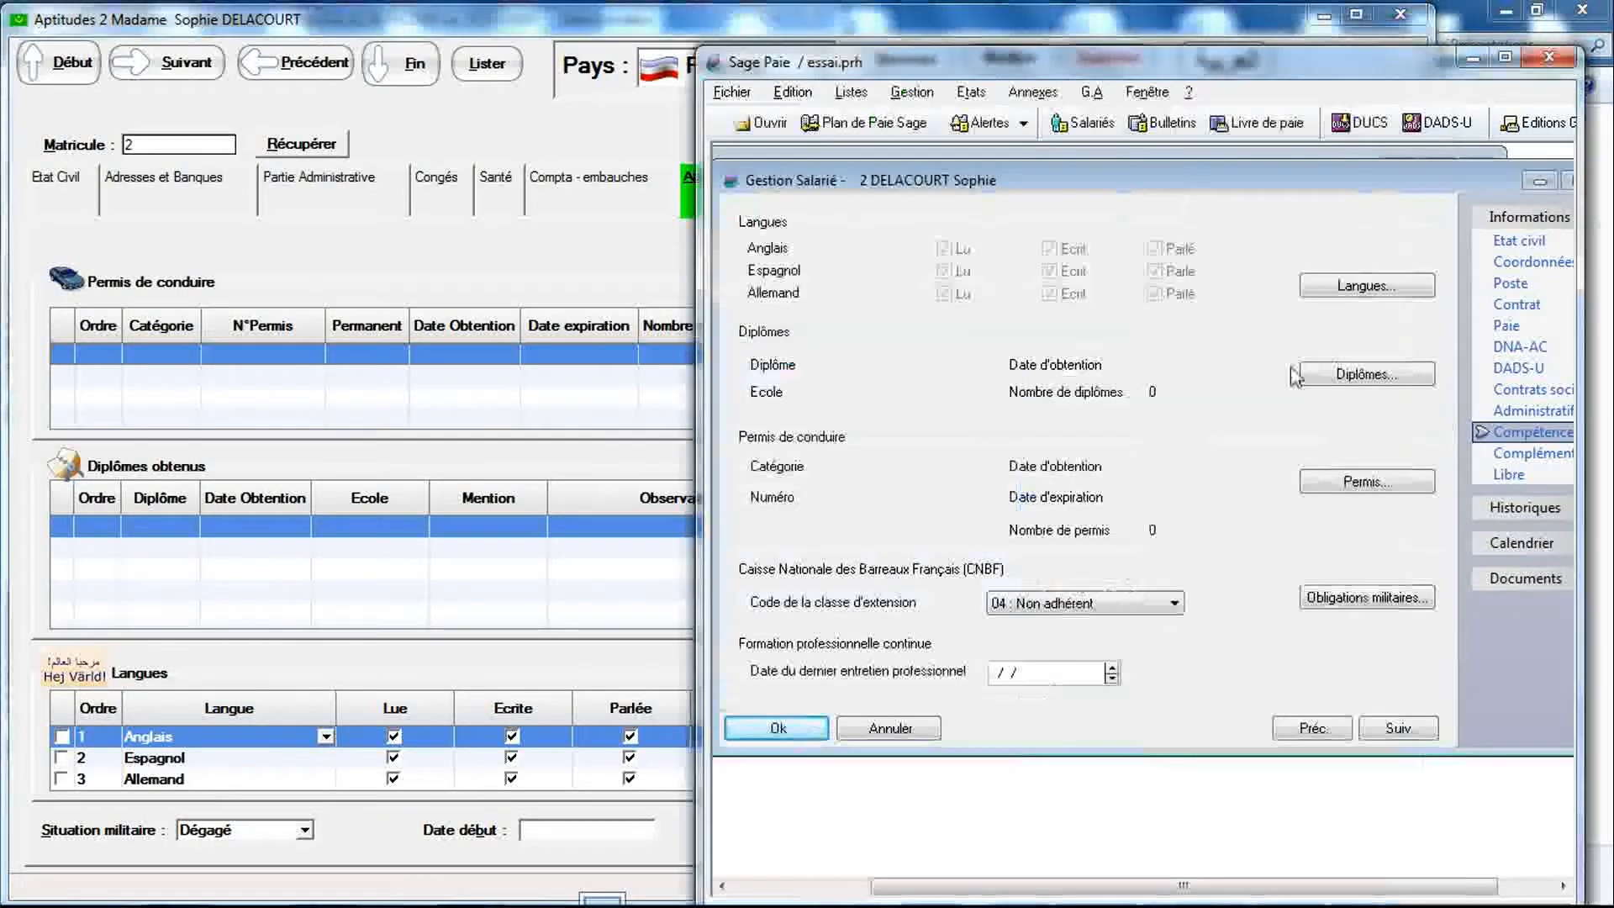
Step: Compare Sage Paie's available language competences for a new language entry with the Langue choices in RIMINTEG's Langues table
left_click(1333, 288)
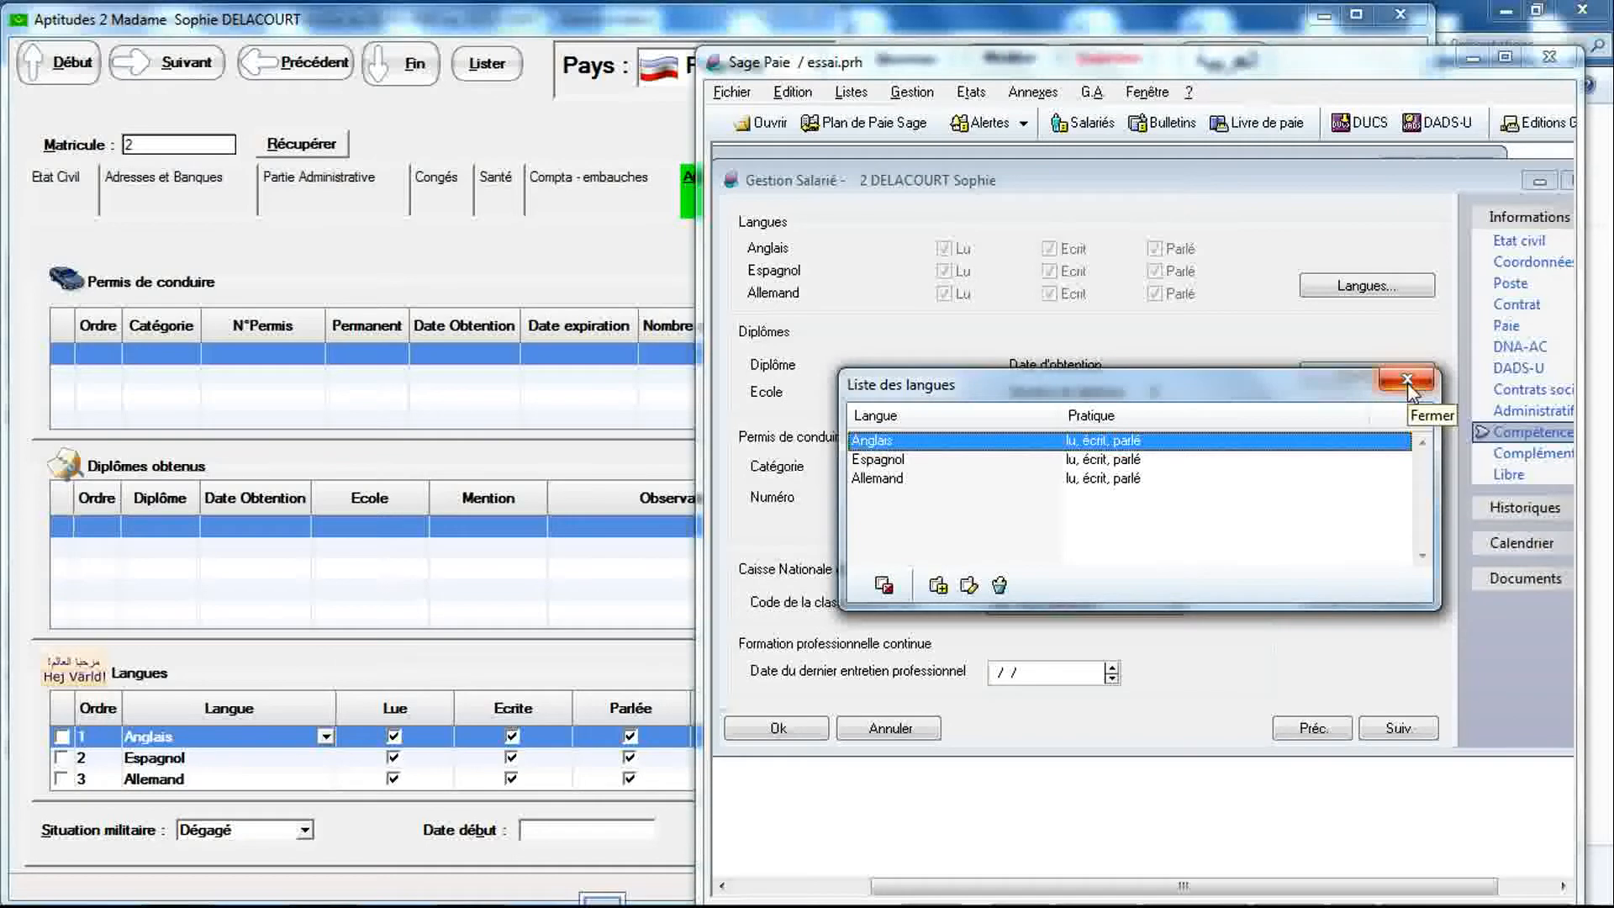
left_click(939, 585)
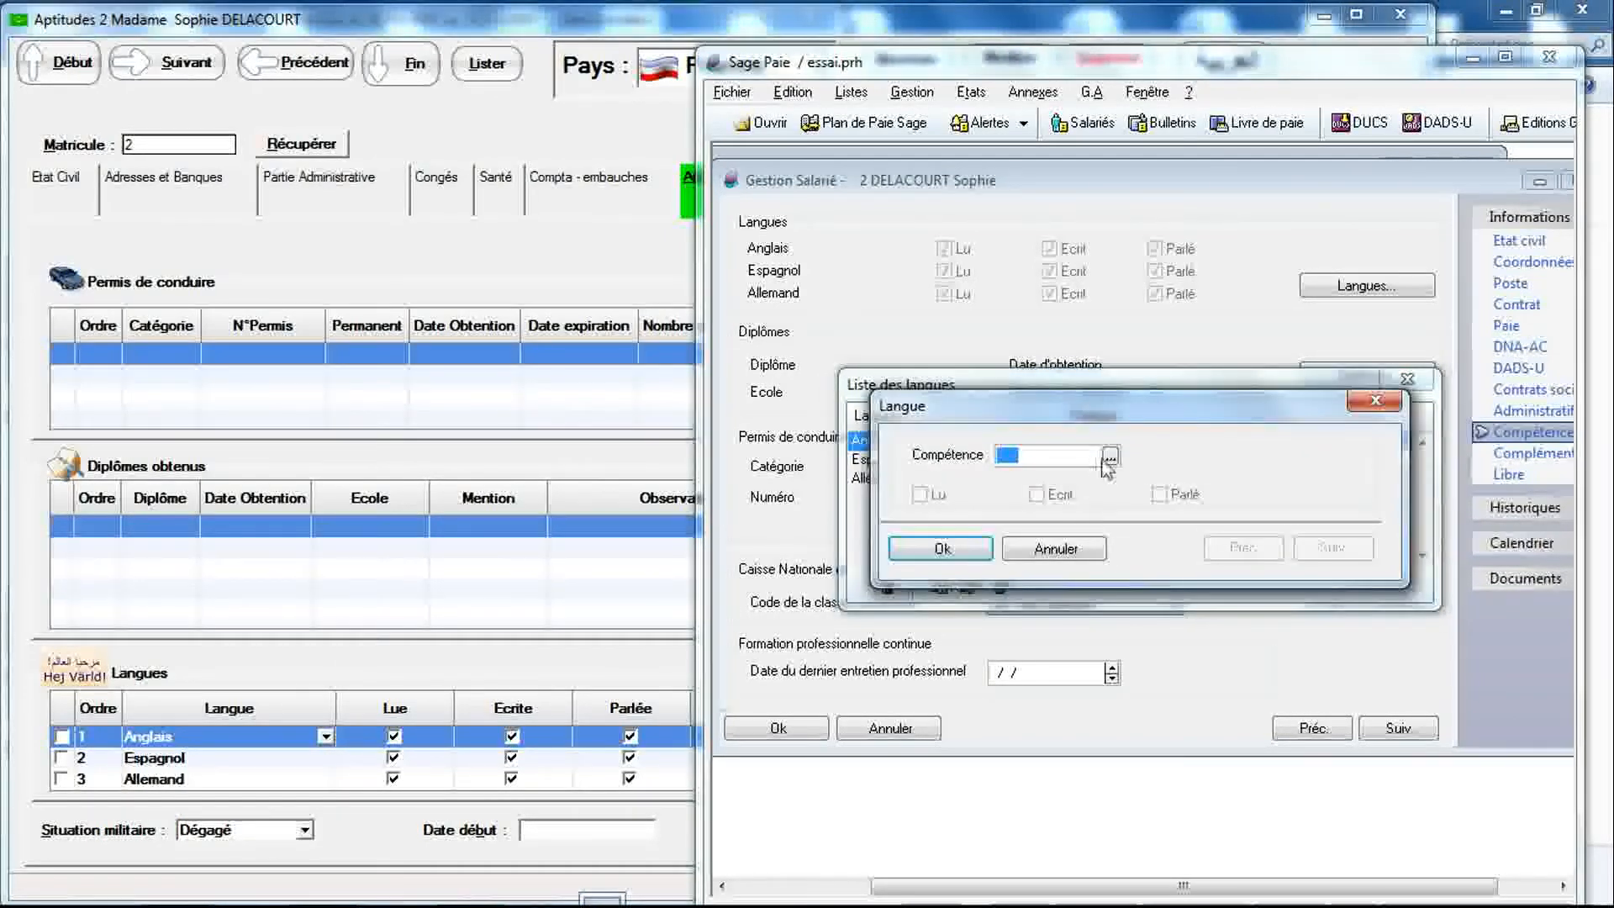
left_click(1111, 457)
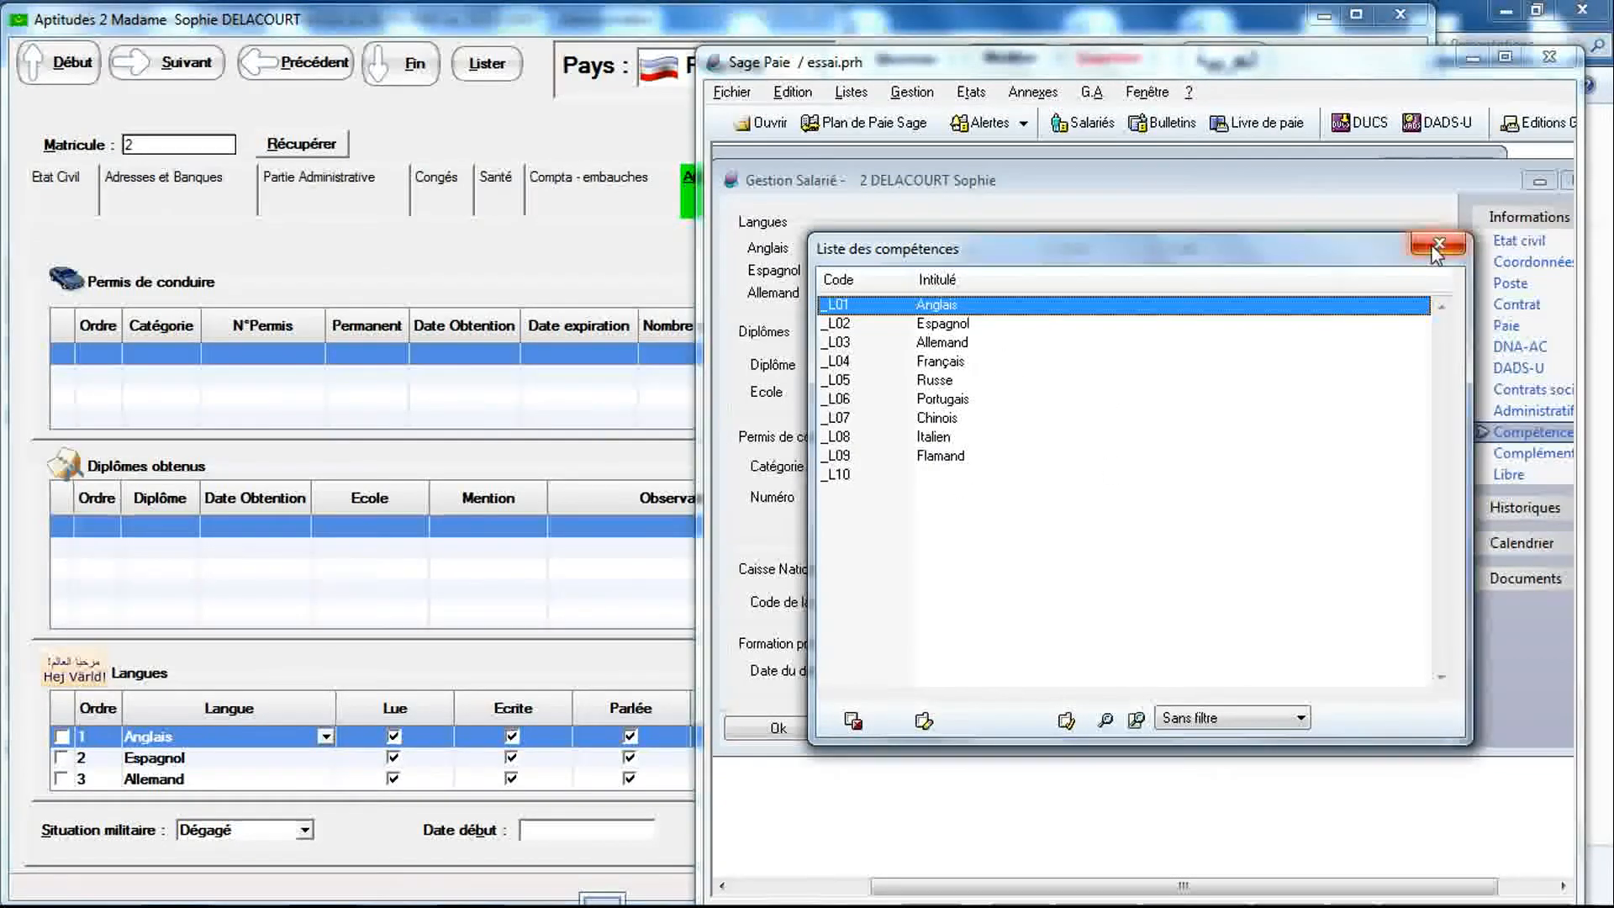
left_click(583, 452)
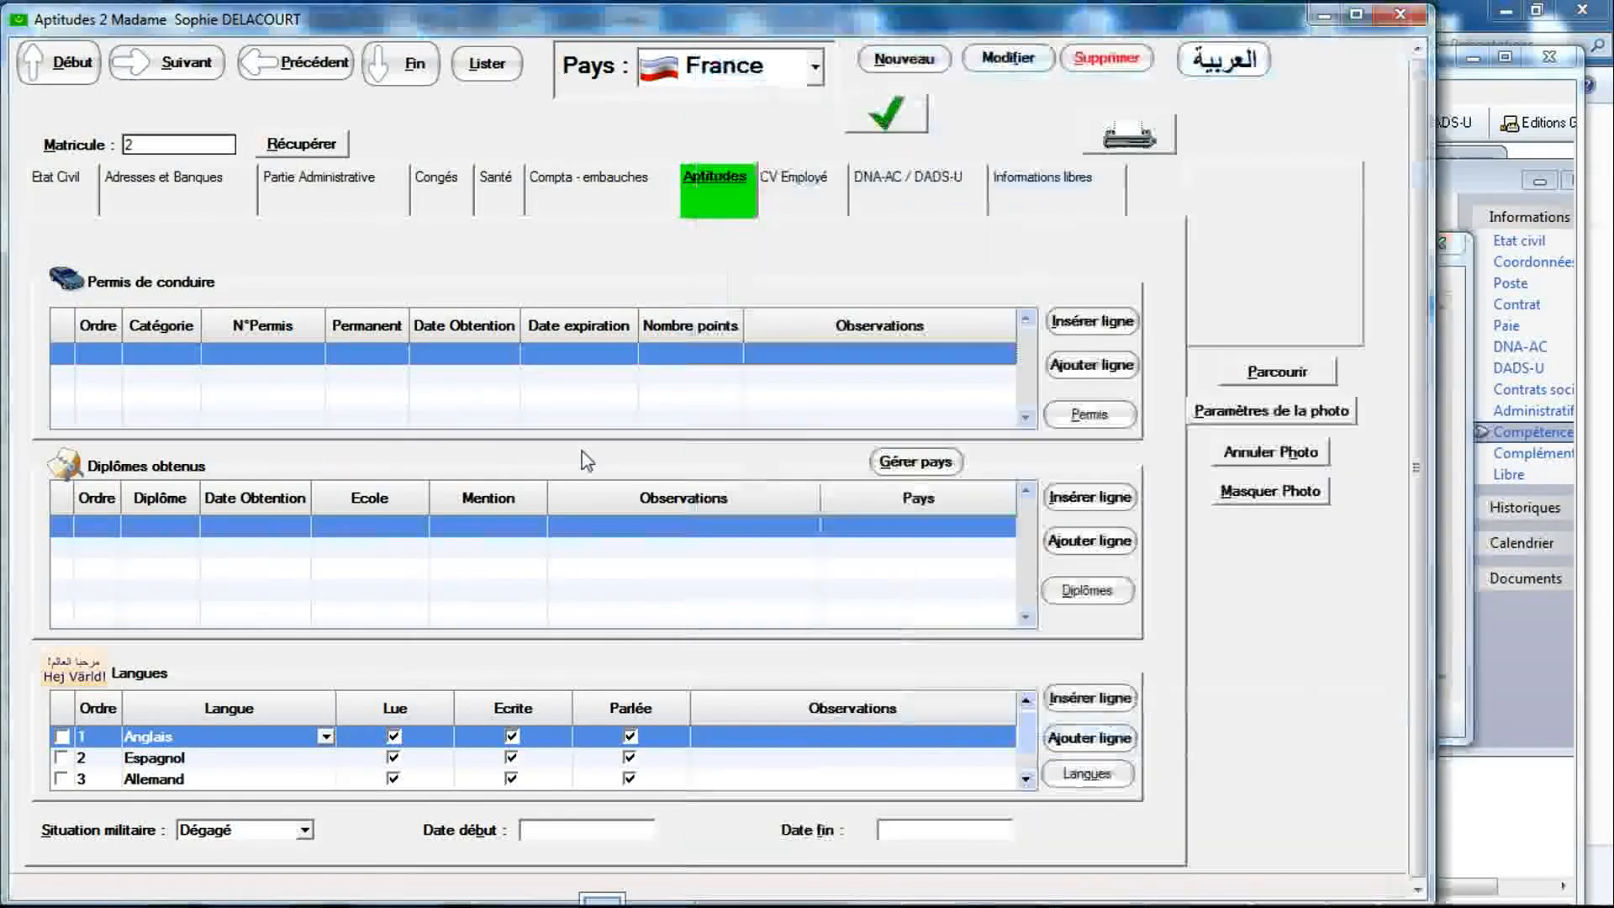
left_click(325, 737)
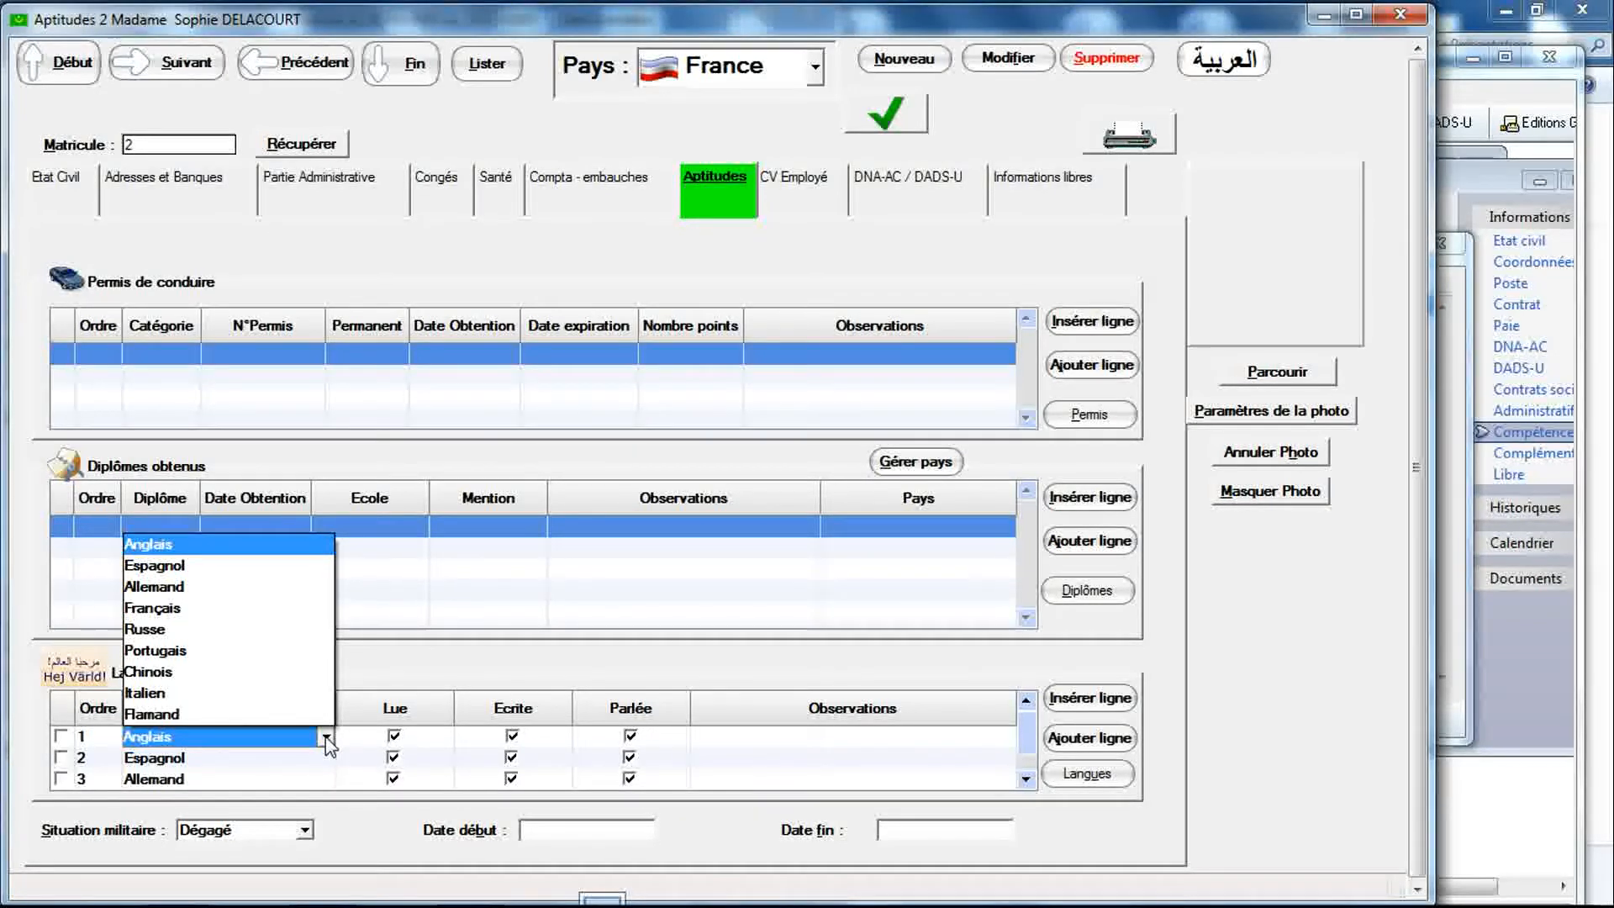
left_click(326, 738)
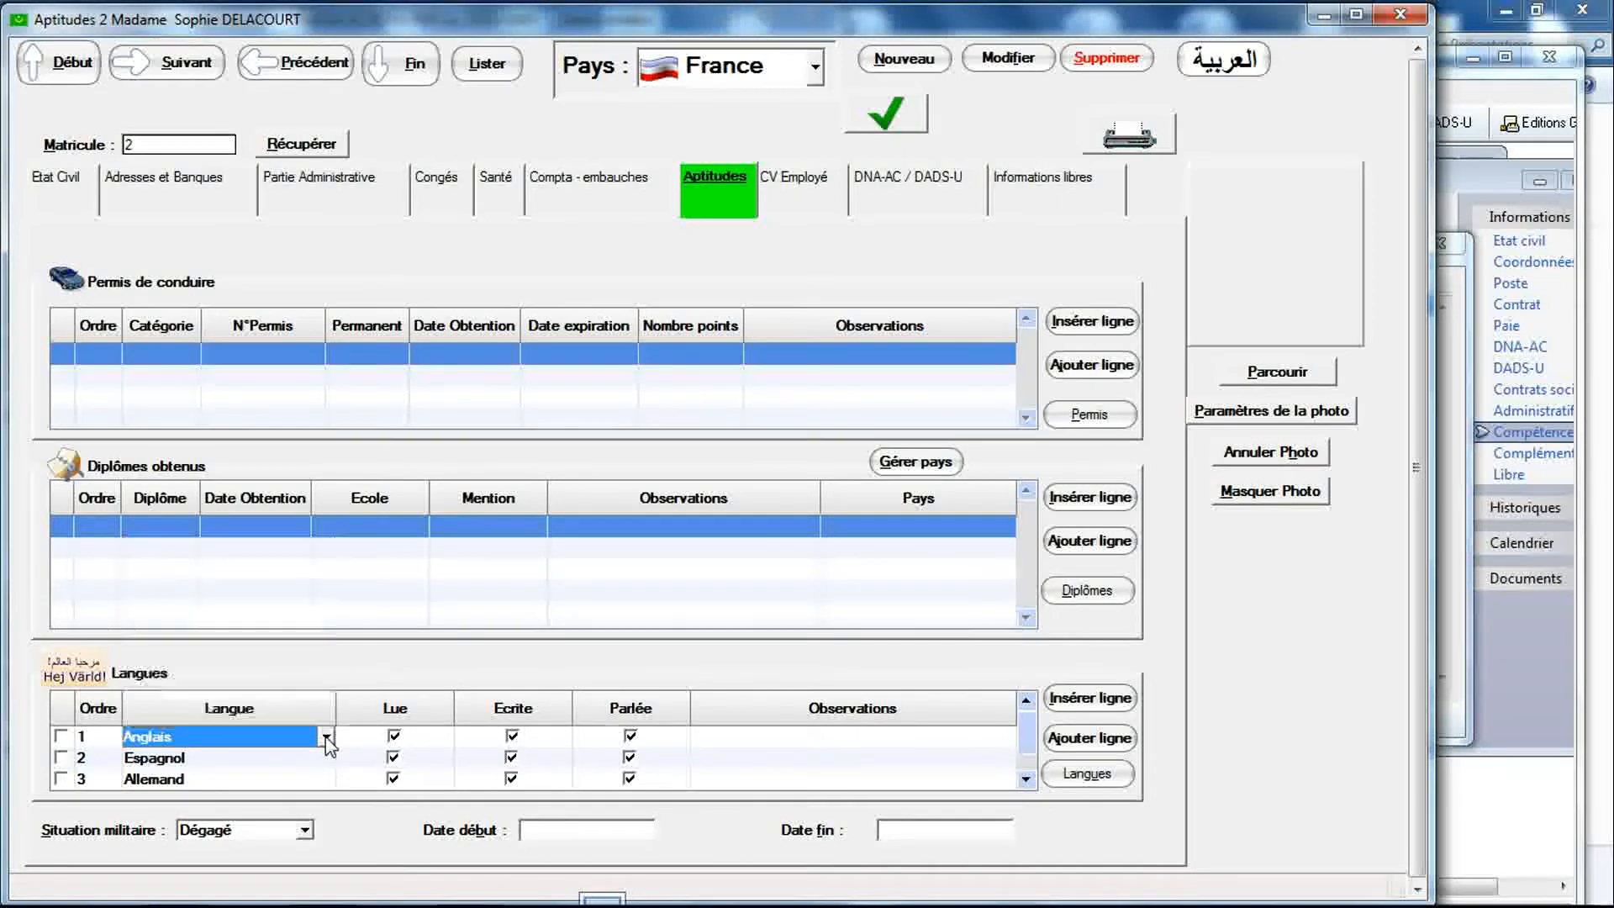
Step: Add blank rows 4 and 5 to employee 2's Langues table in RIMINTEG and remove them
left_click(1026, 784)
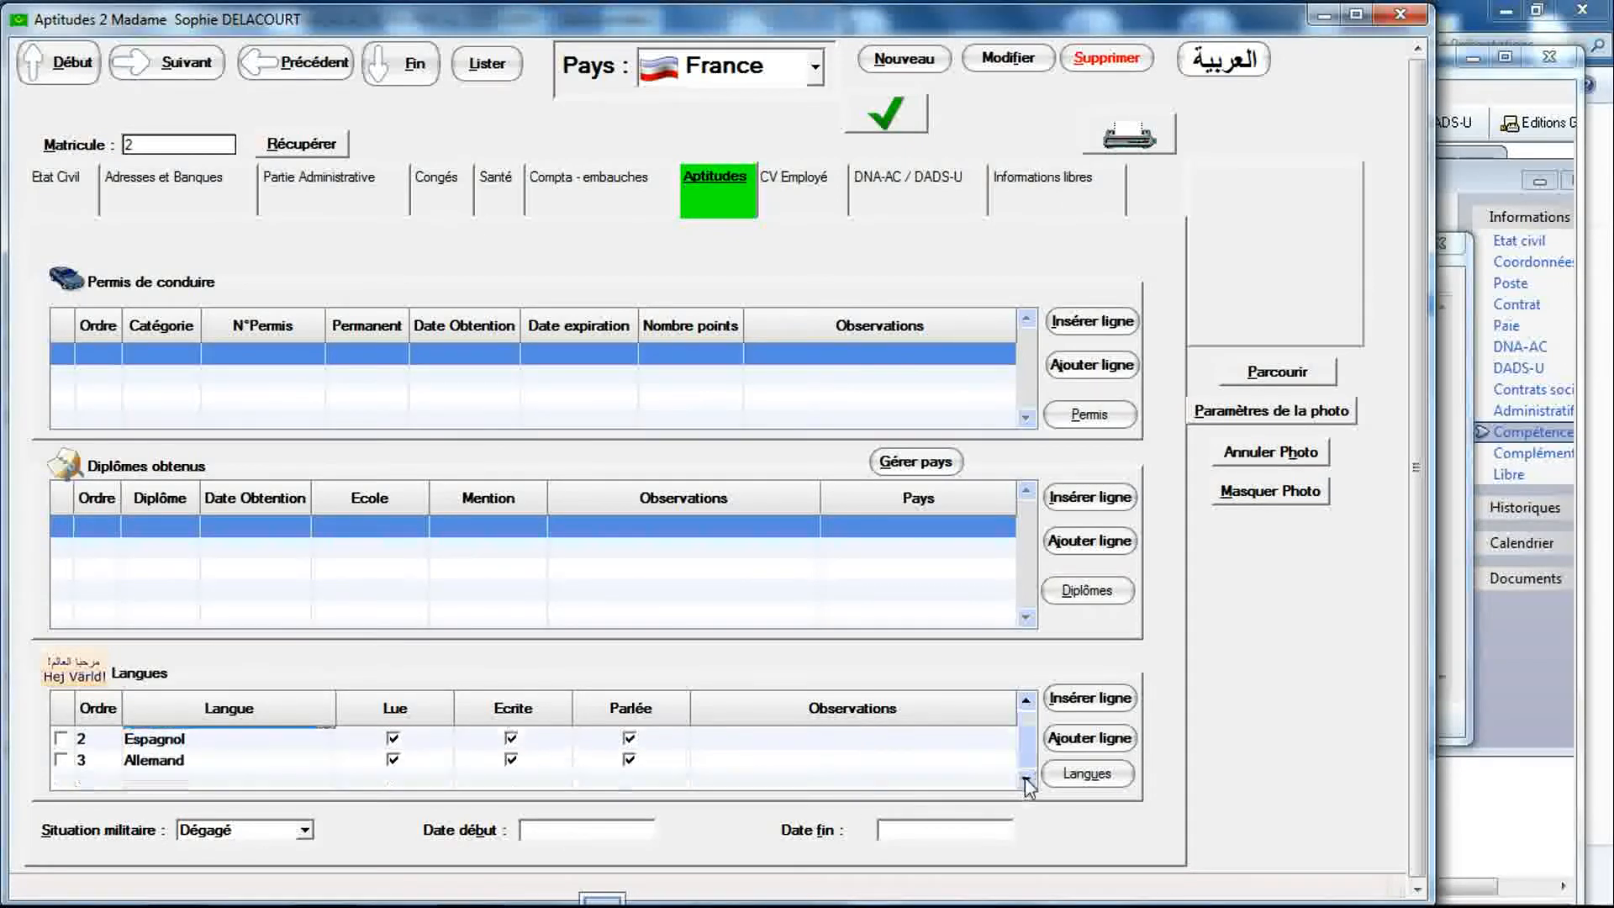
left_click(179, 784)
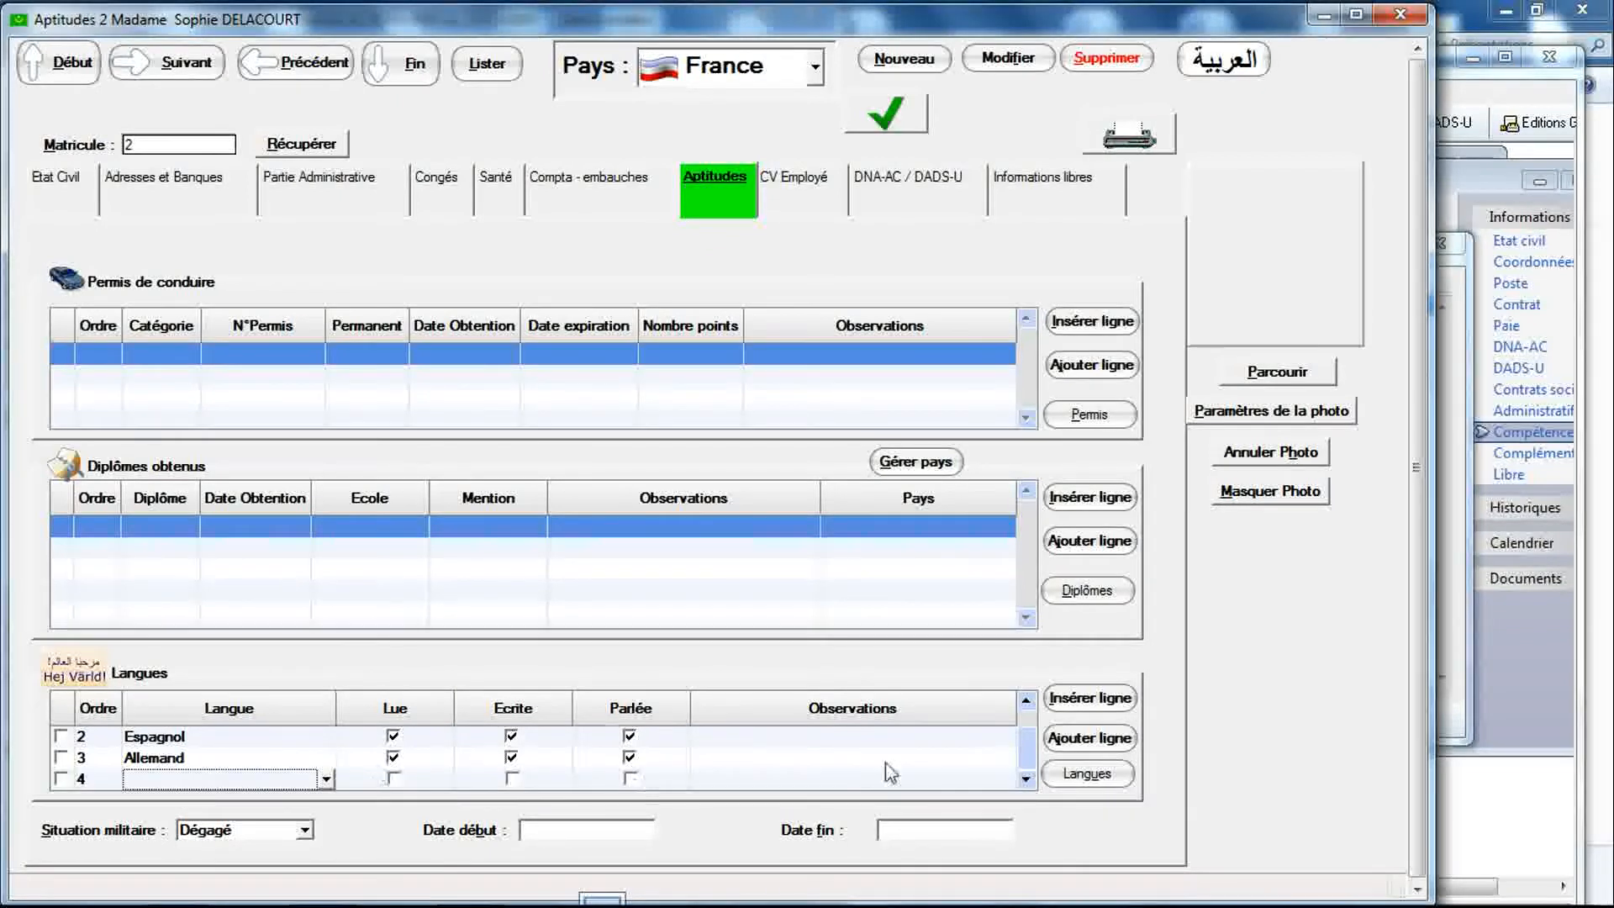
left_click(1026, 780)
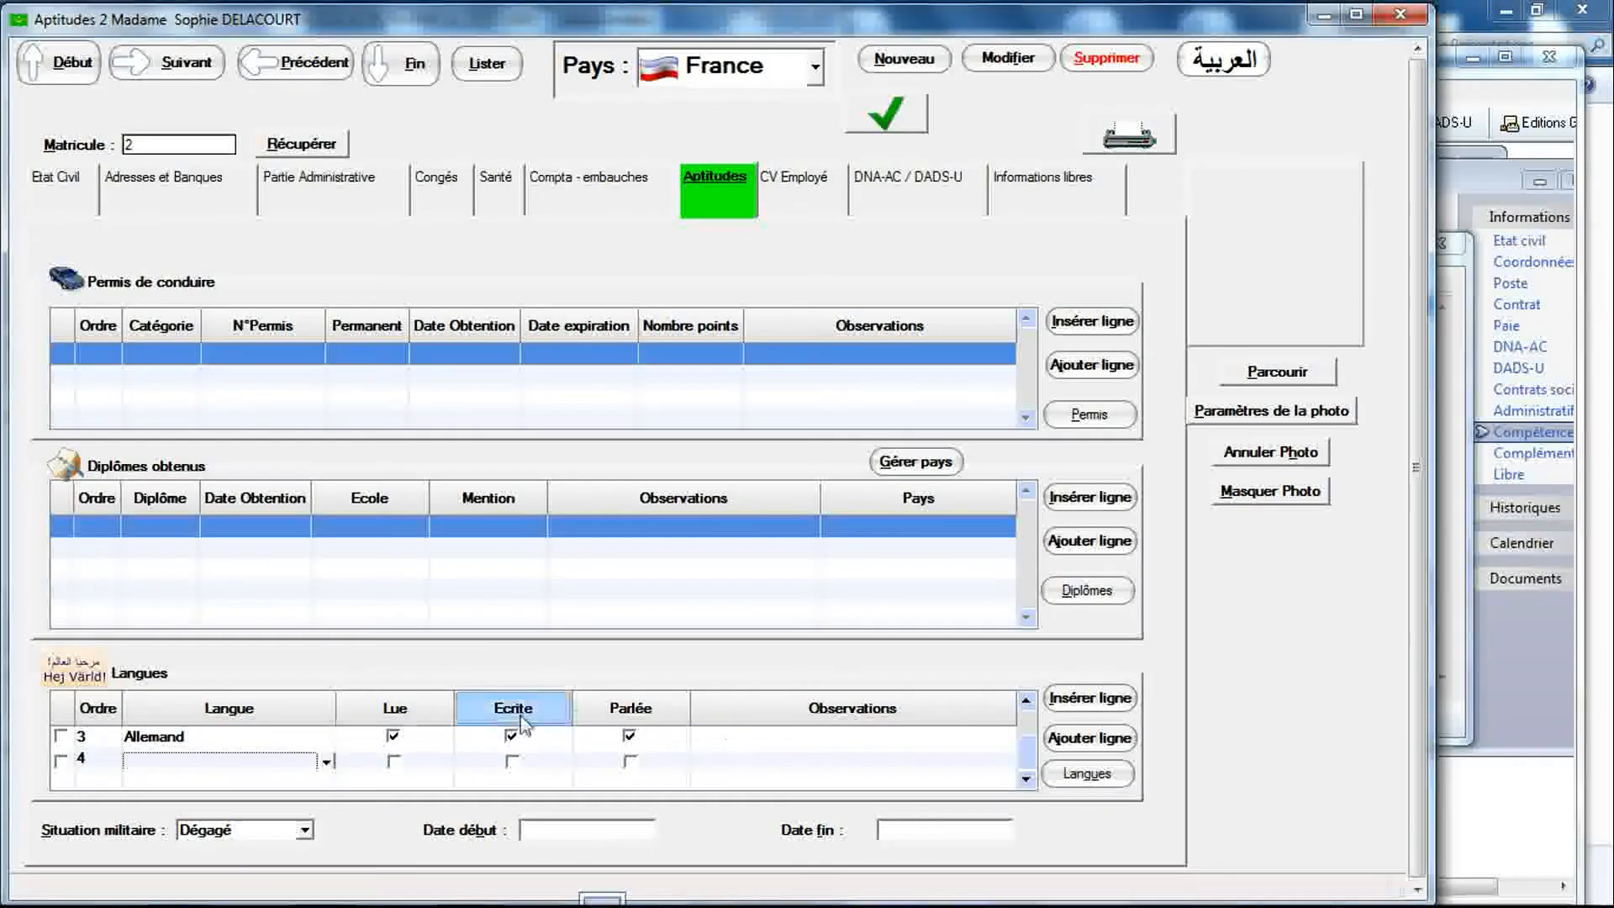
left_click(231, 779)
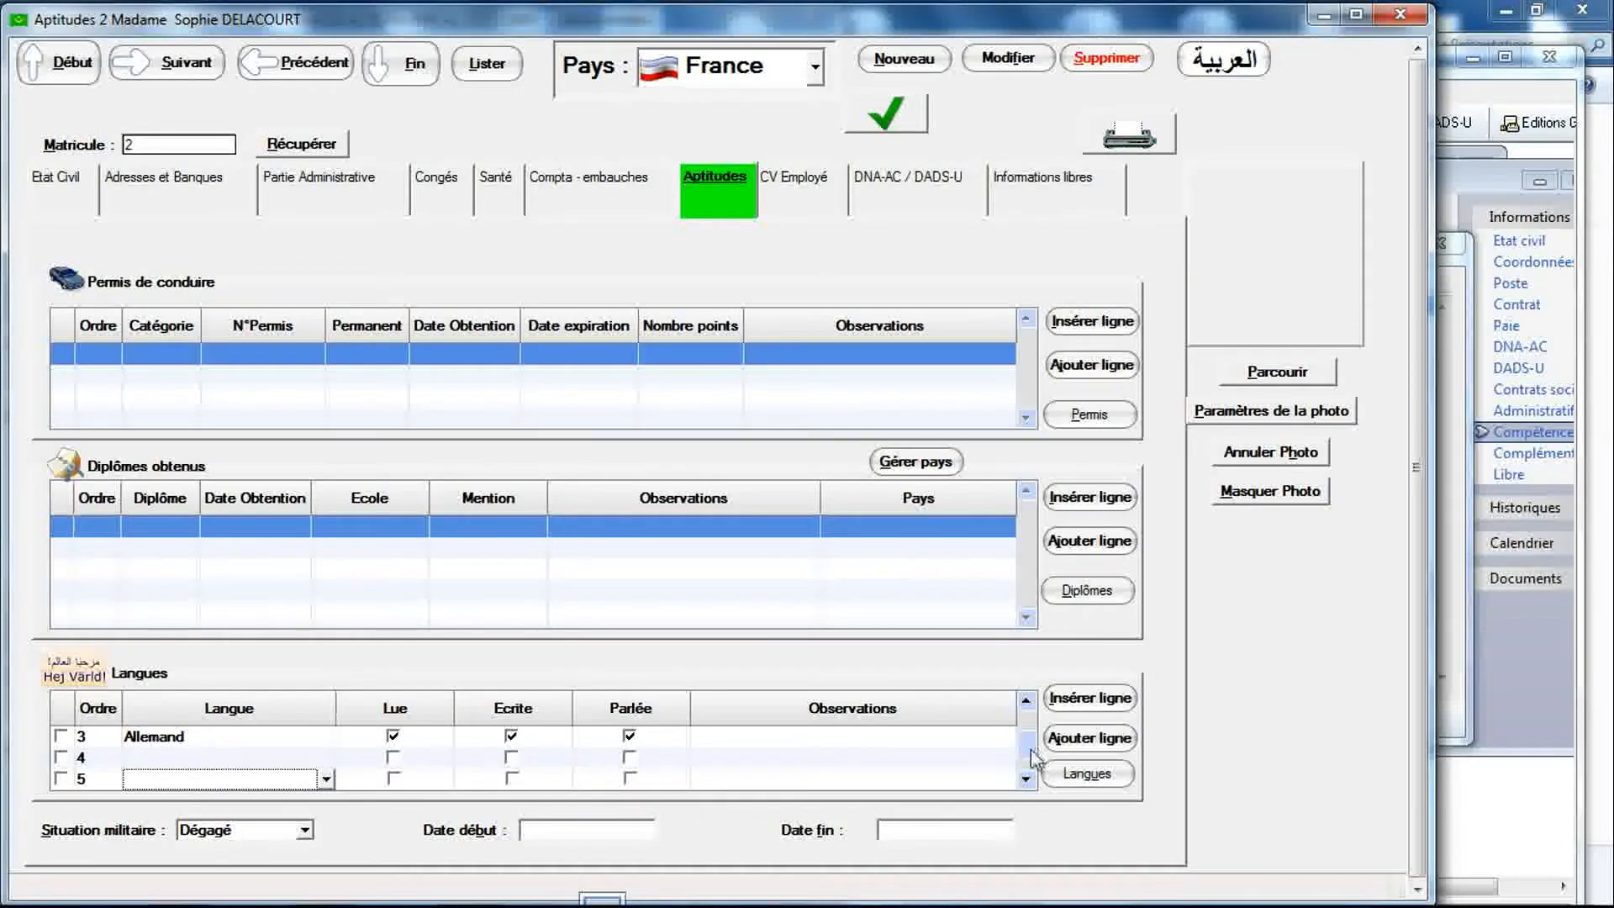
mouse_move(1035, 759)
left_mouse_down()
mouse_move(1037, 723)
mouse_move(1036, 765)
left_mouse_up()
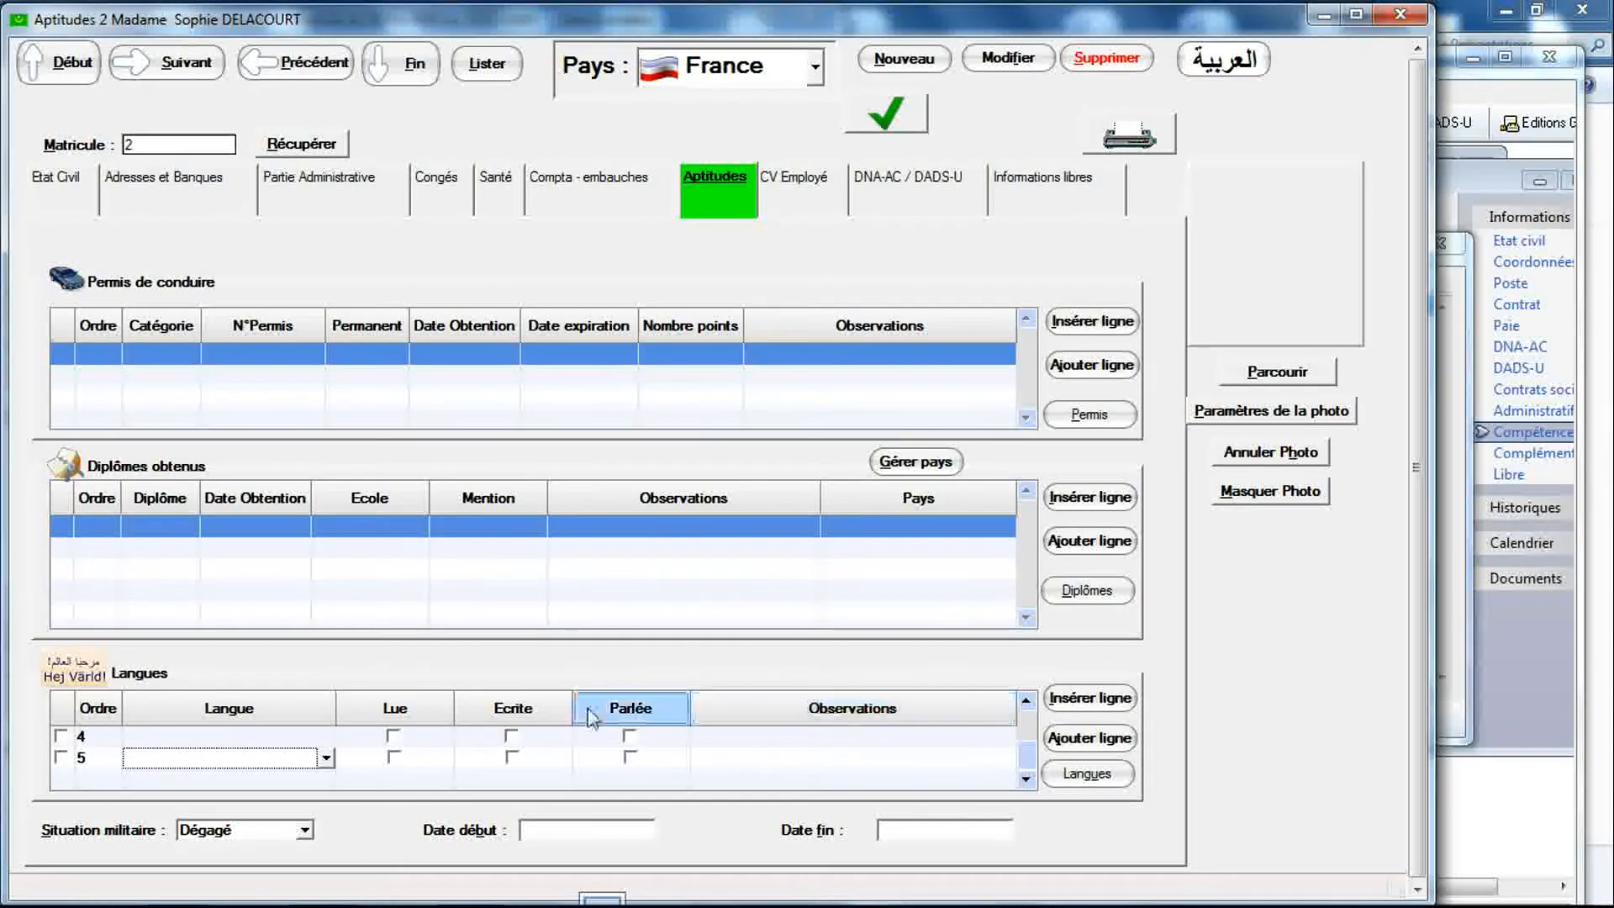
left_click(59, 759)
left_click(60, 758)
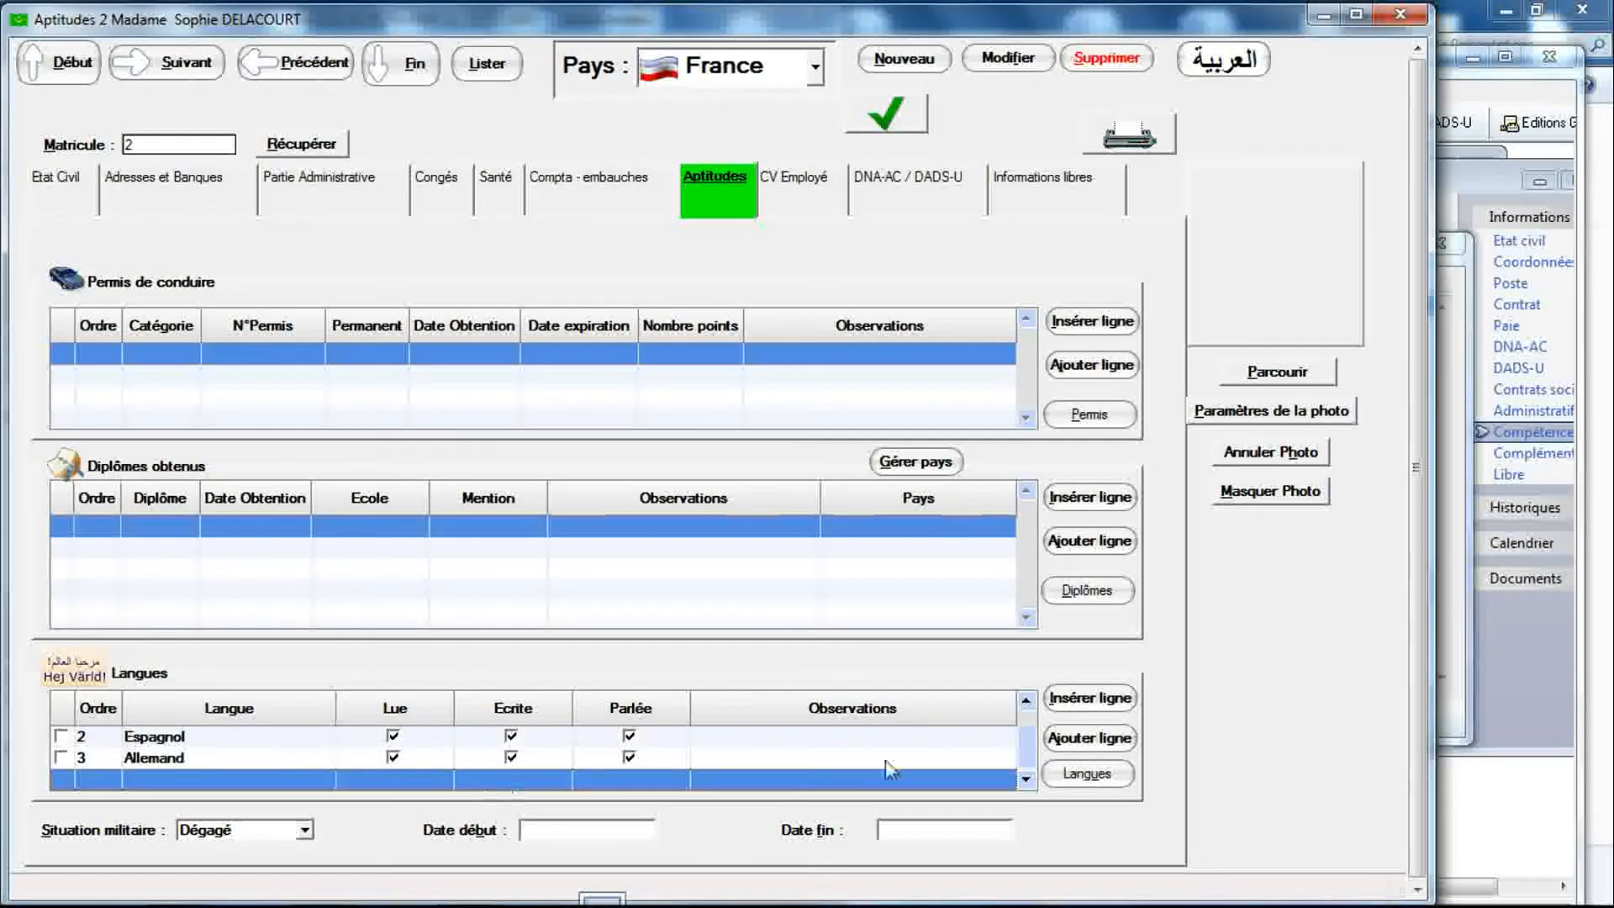
left_click(1030, 707)
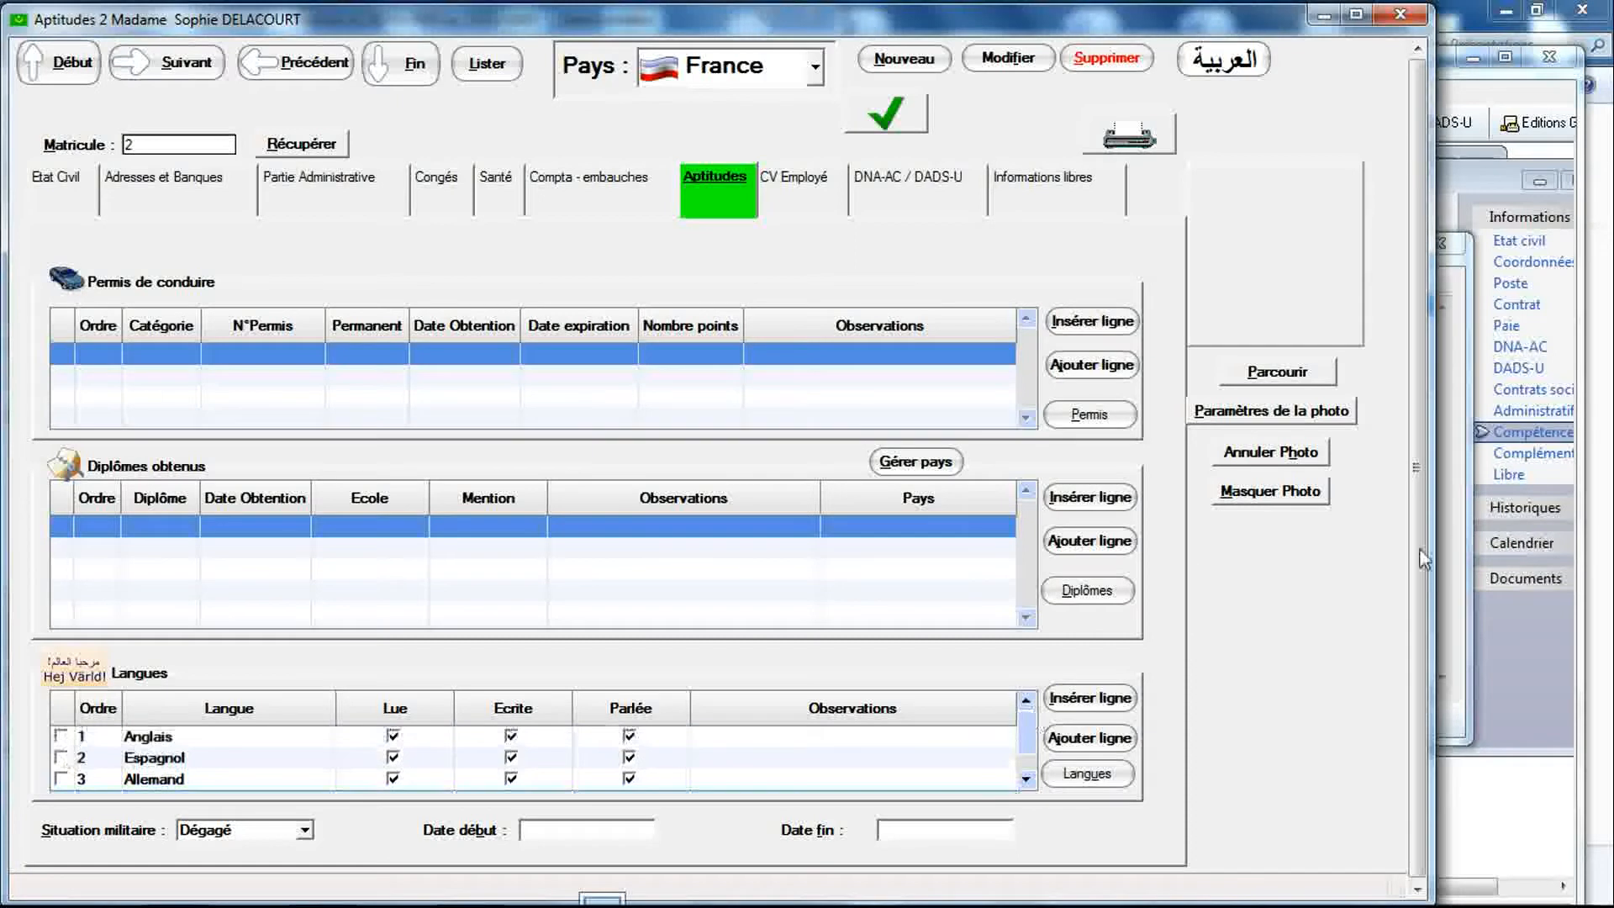
Step: Return to Sage Paie and close the competence list, the new language entry and the language list without adding anything
left_click(1455, 498)
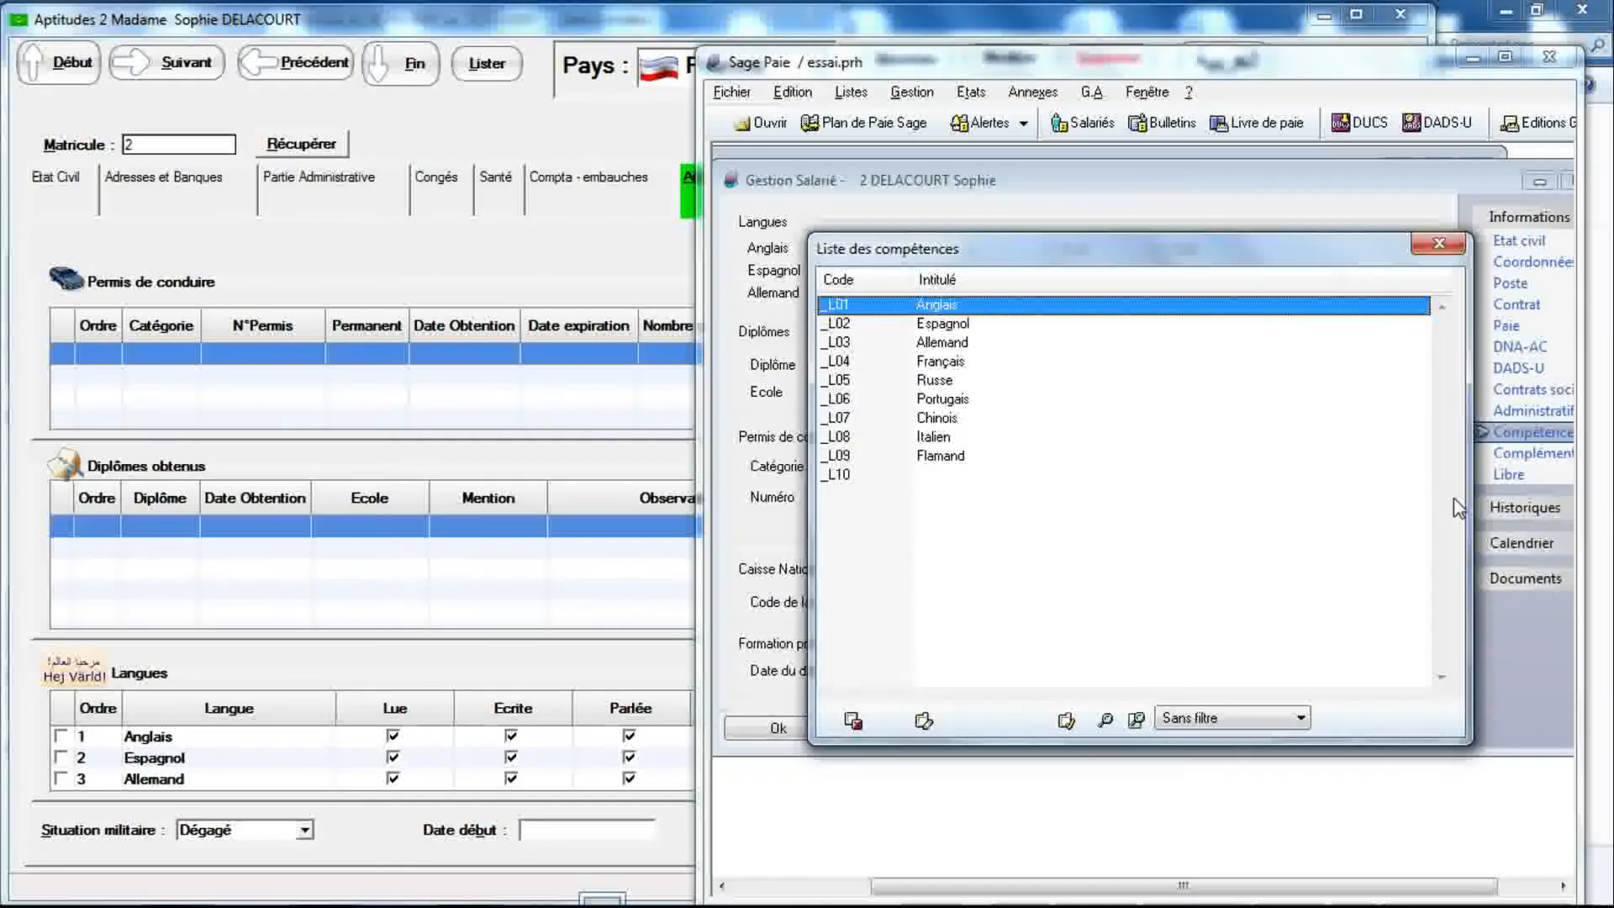
left_click(1438, 243)
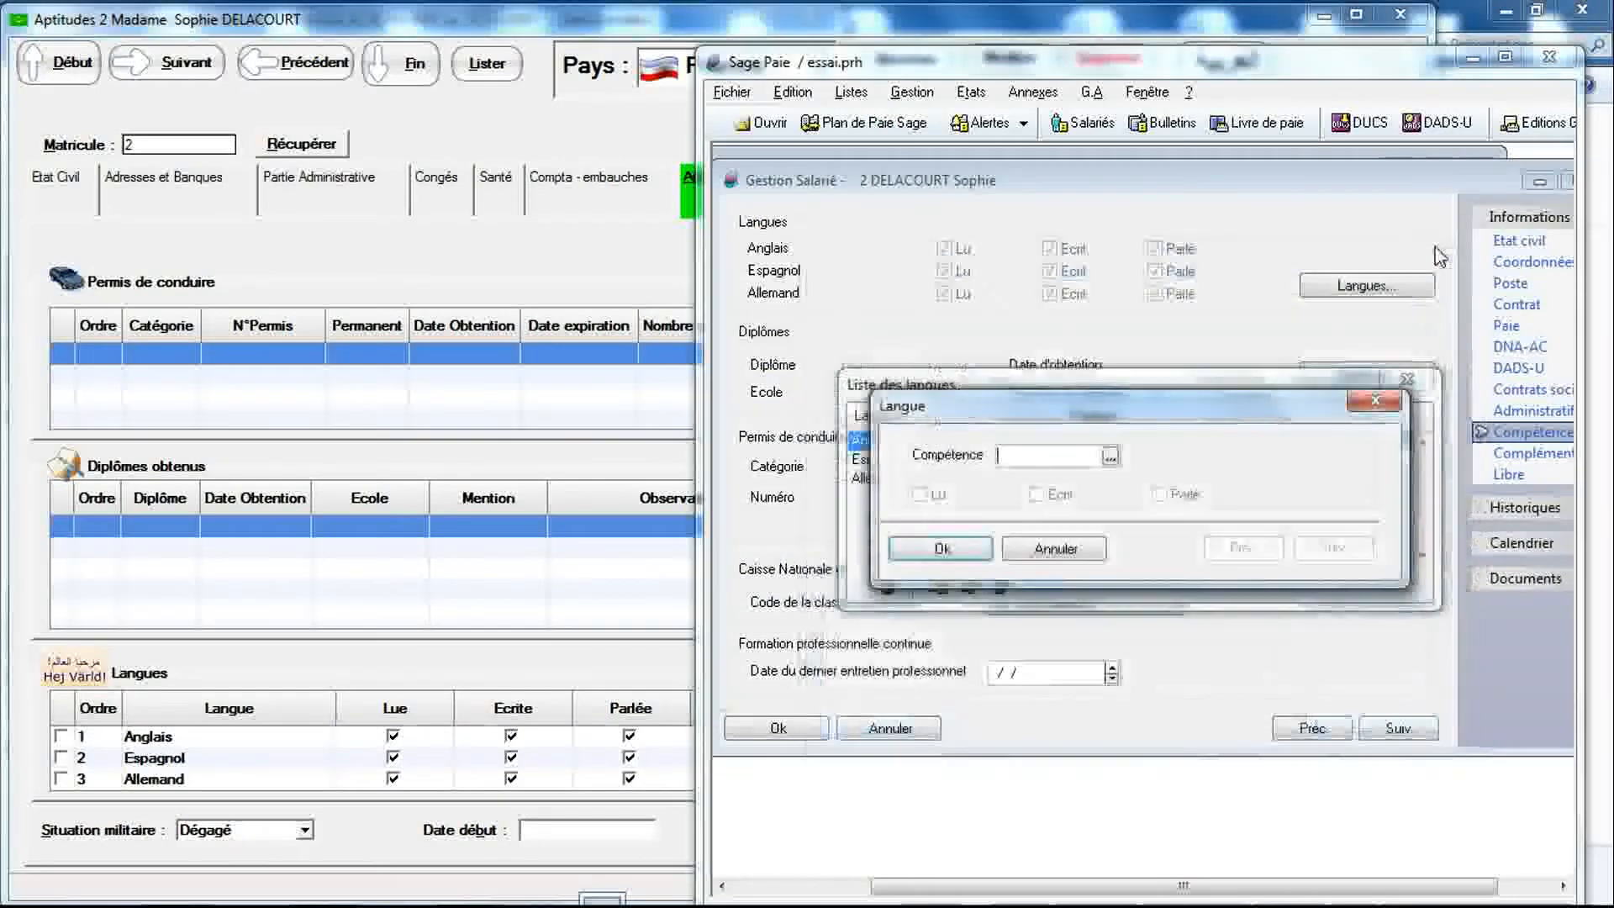
left_click(1375, 400)
left_click(1406, 383)
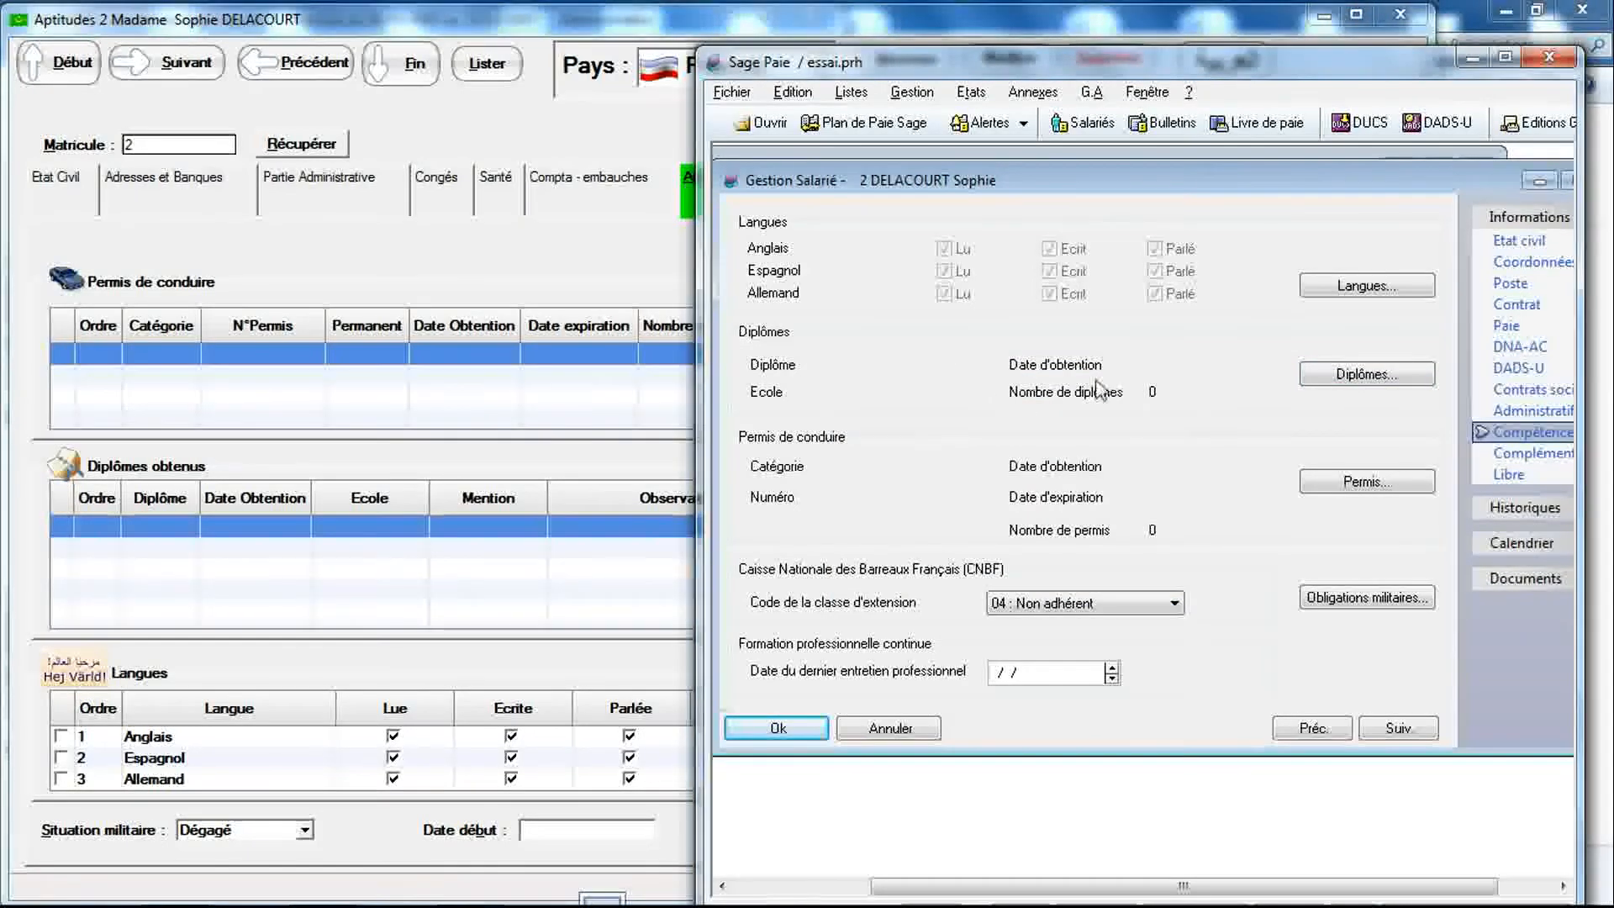
Step: Examine Sage Paie's available diploma competences through a new diploma entry for employee 2, and close the diploma windows without adding anything
left_click(1333, 375)
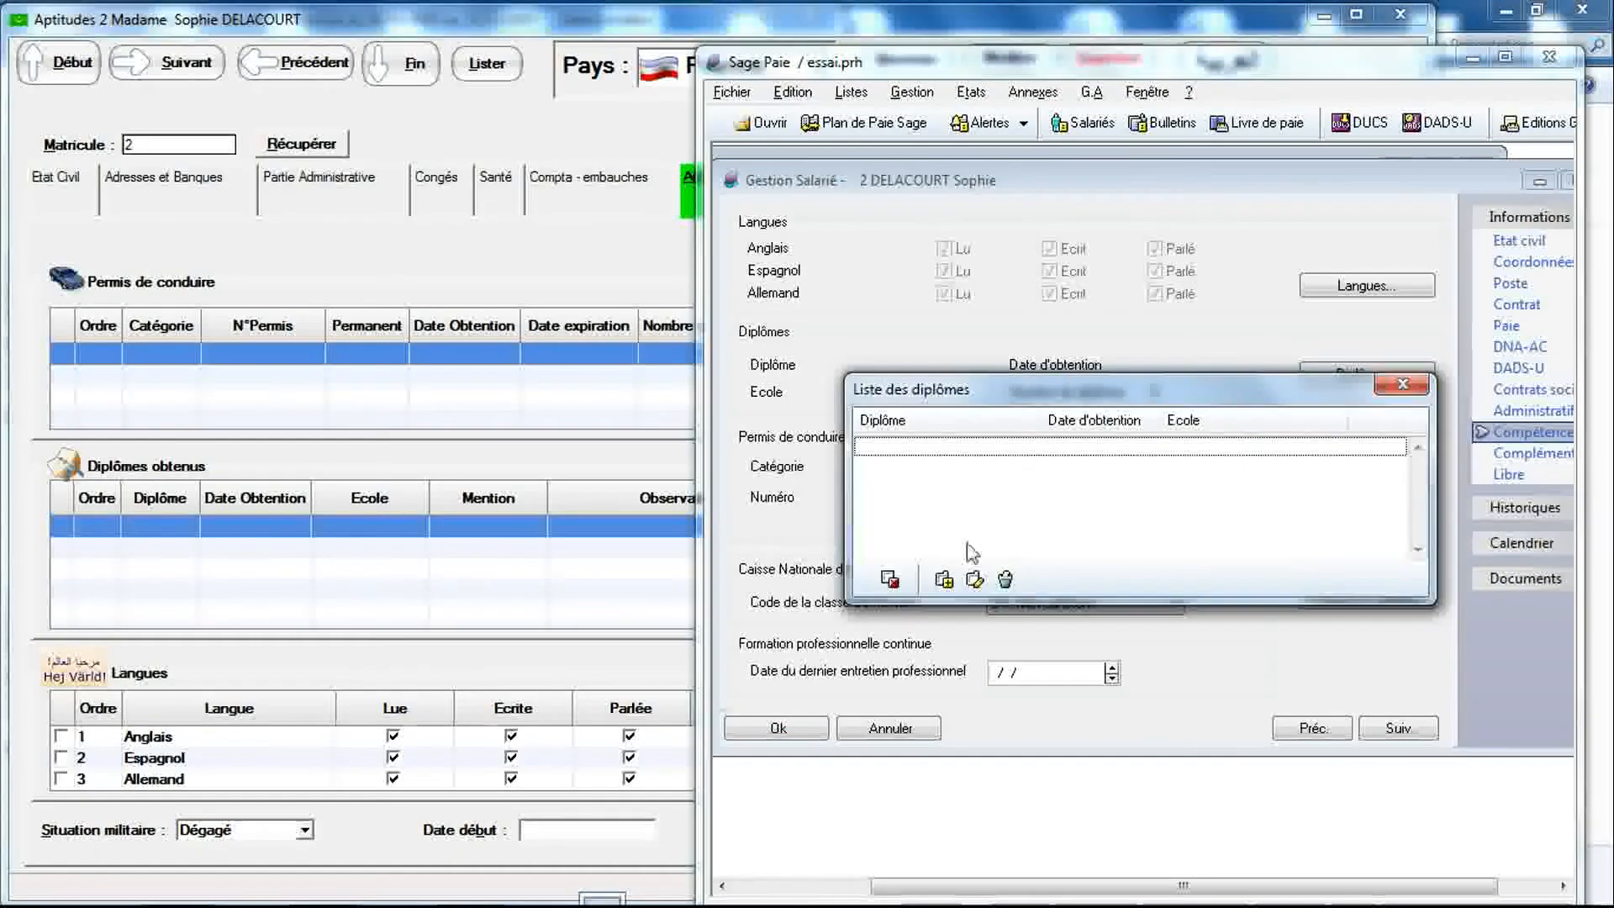
left_click(945, 580)
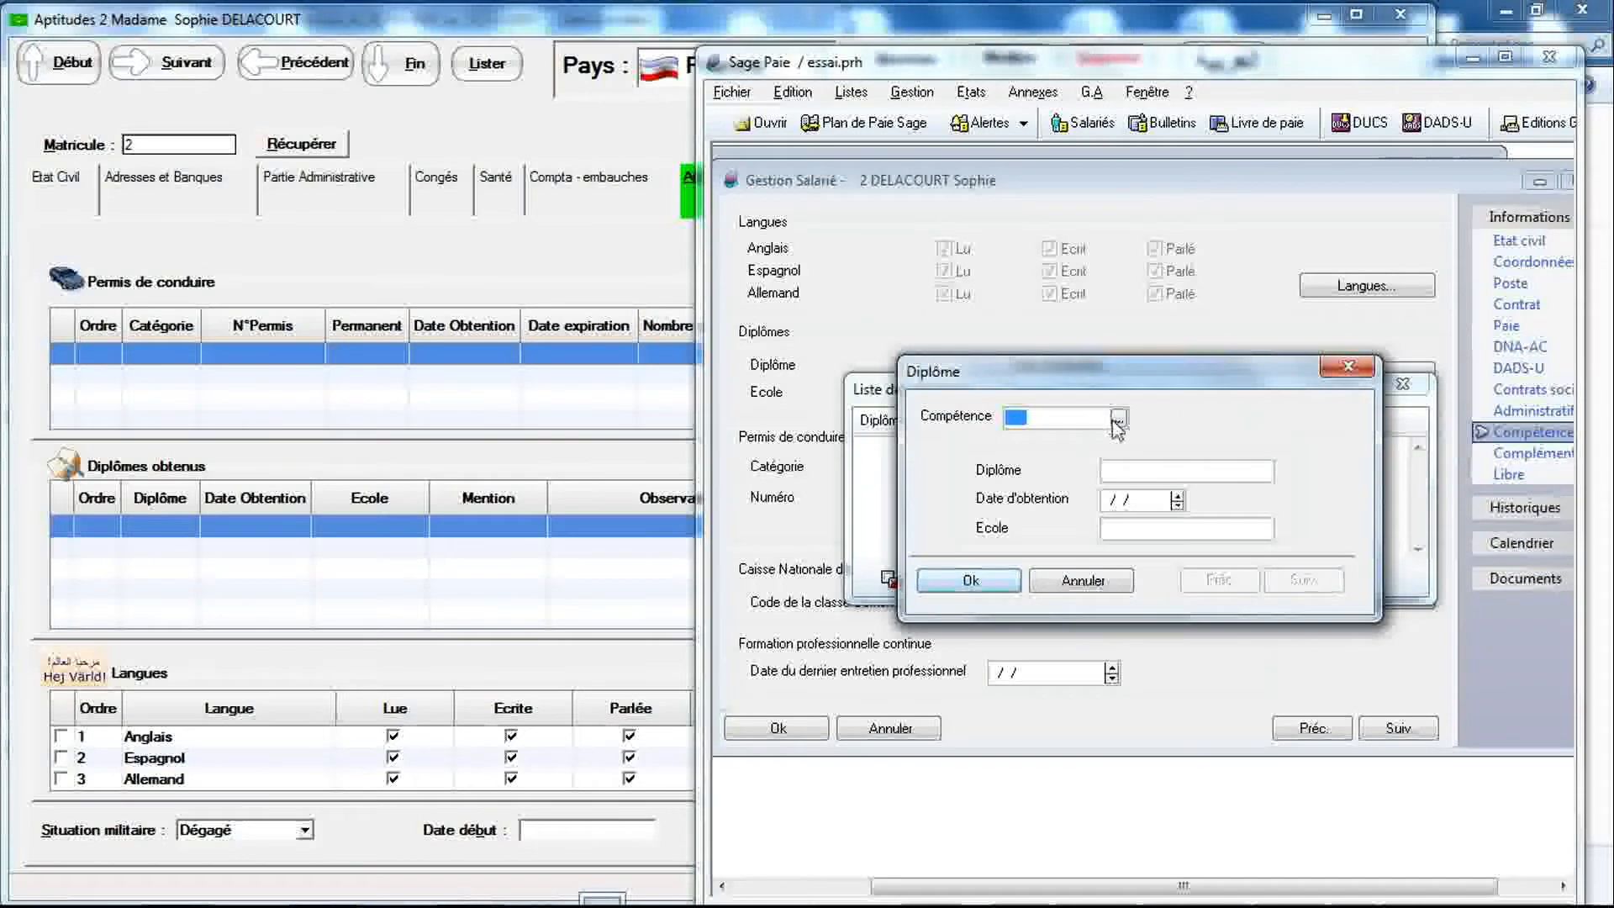
left_click(1115, 431)
left_click(1445, 244)
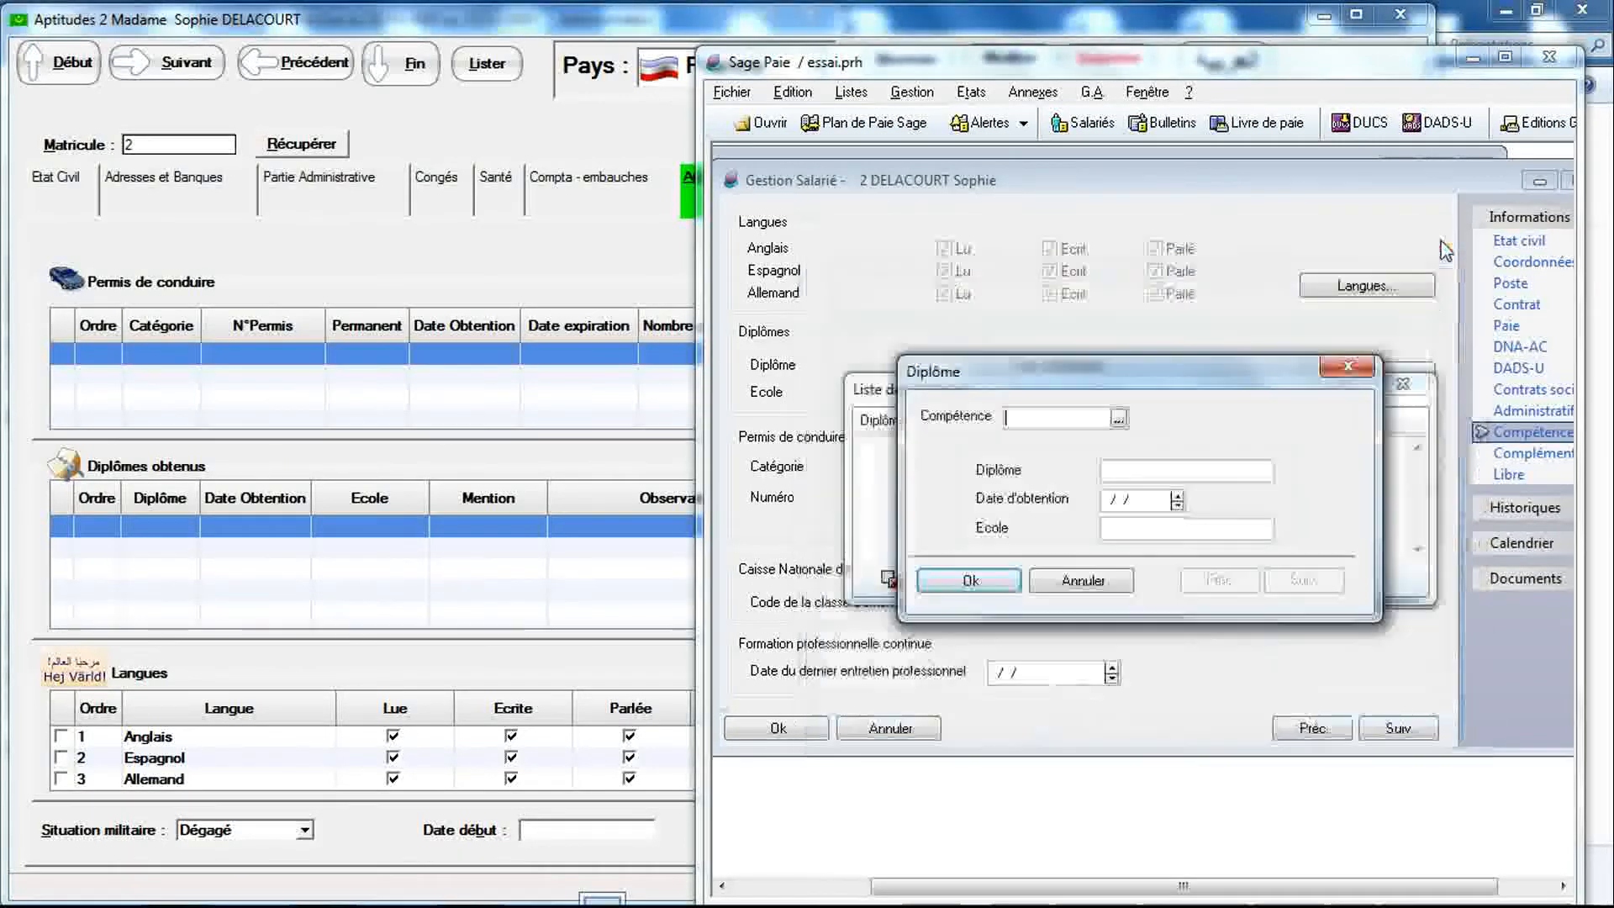
left_click(1352, 369)
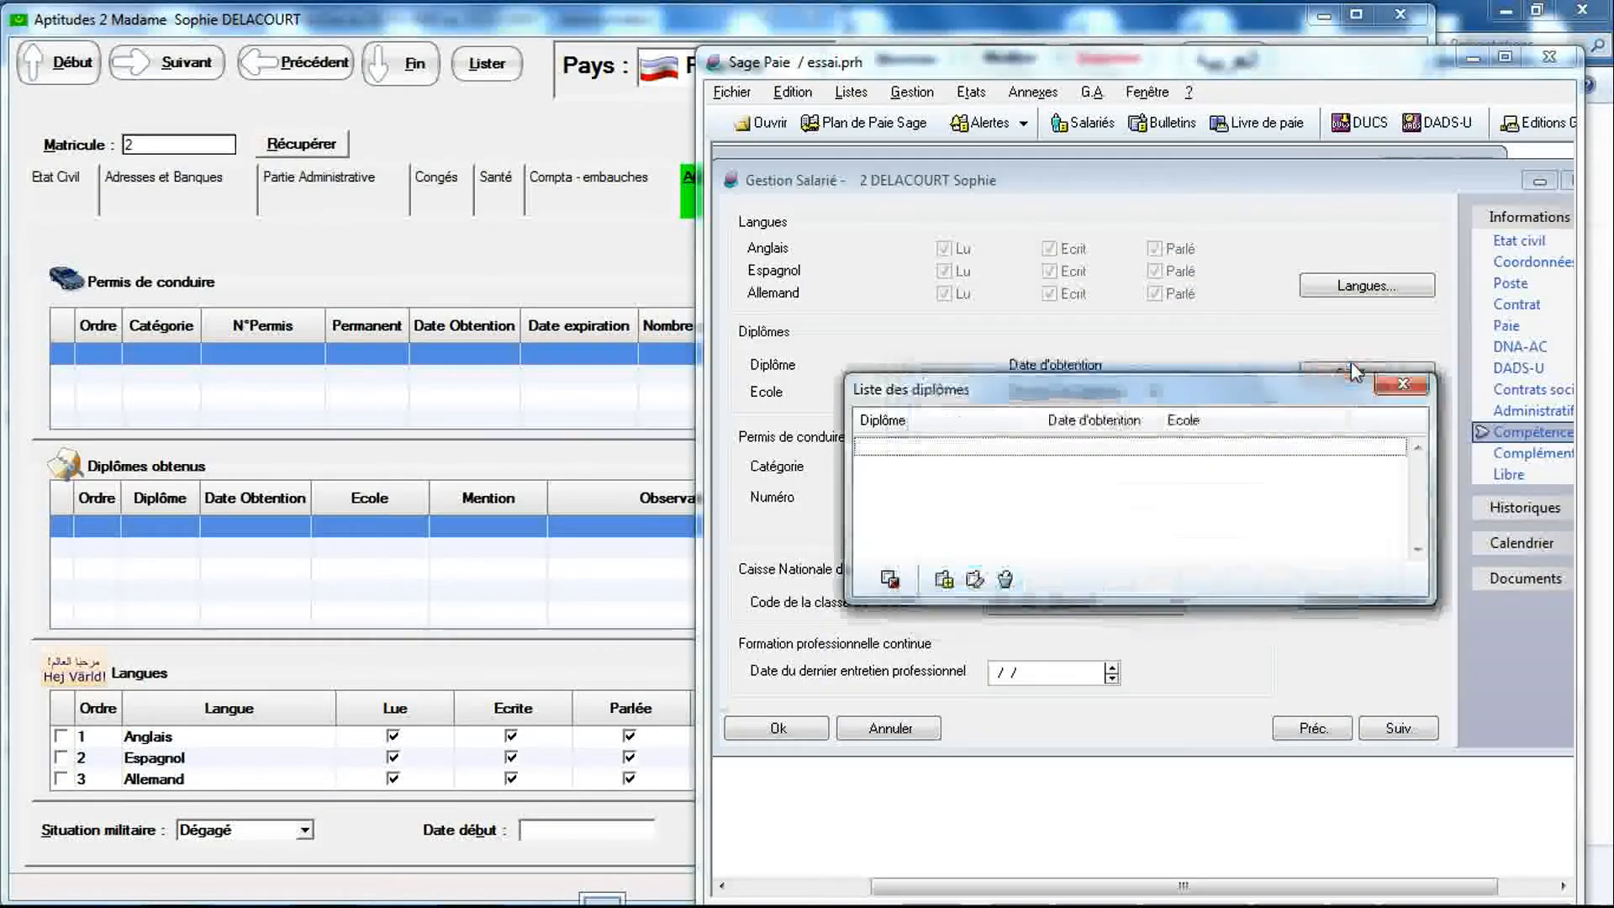
left_click(1403, 387)
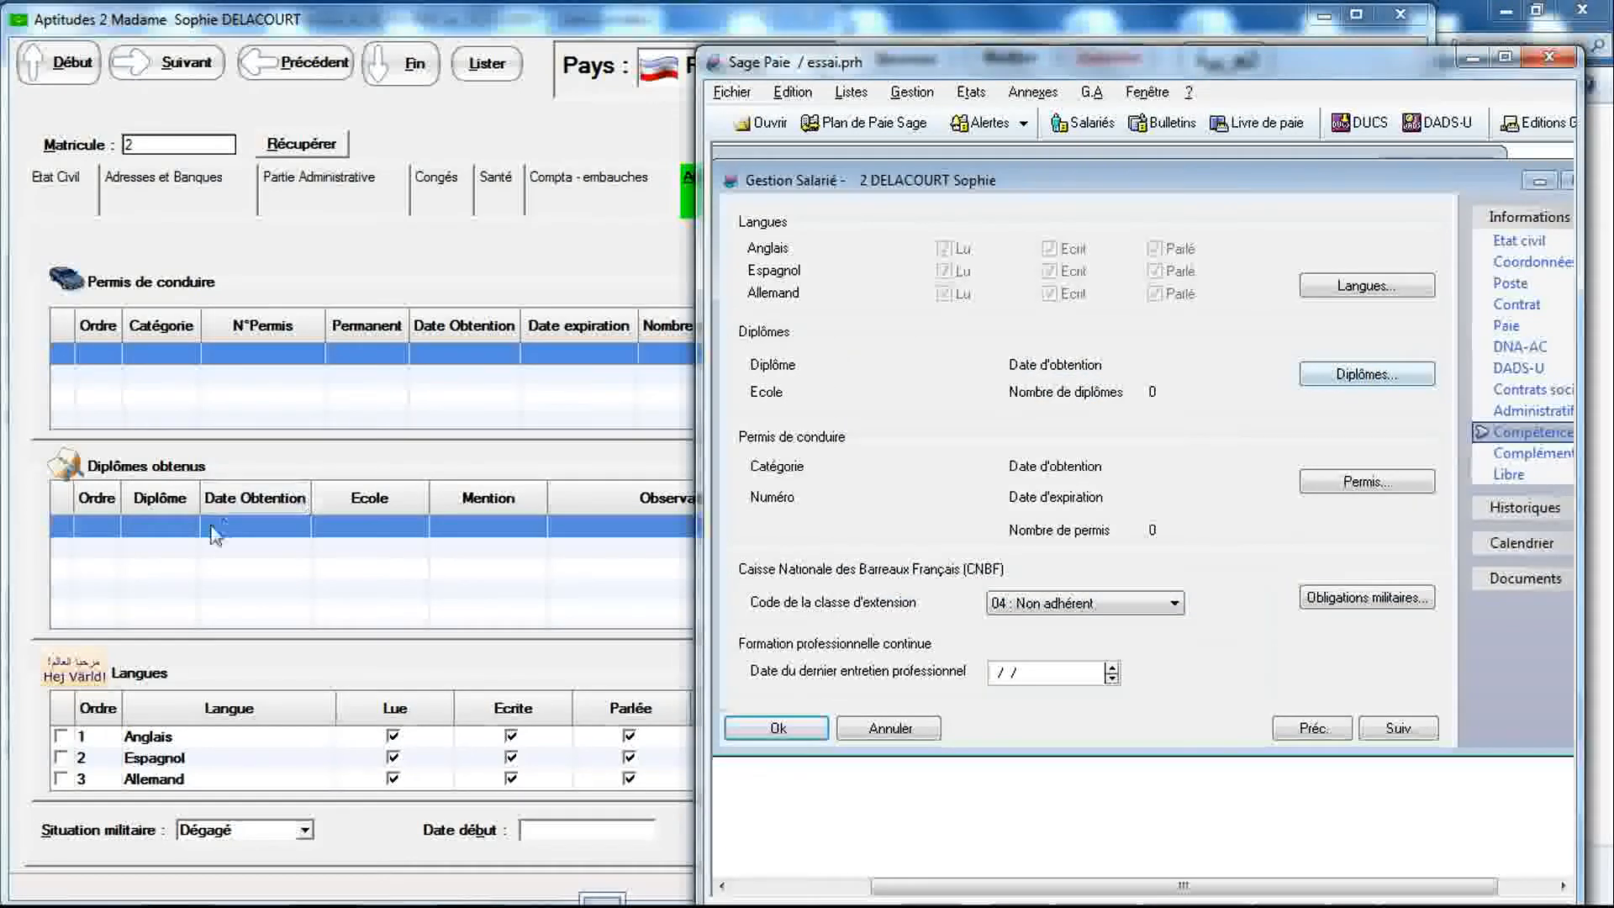
Step: Switch to RIMINTEG and examine the Diplôme choices in the Diplômes obtenus table and in the diploma update window
left_click(172, 539)
left_click(172, 538)
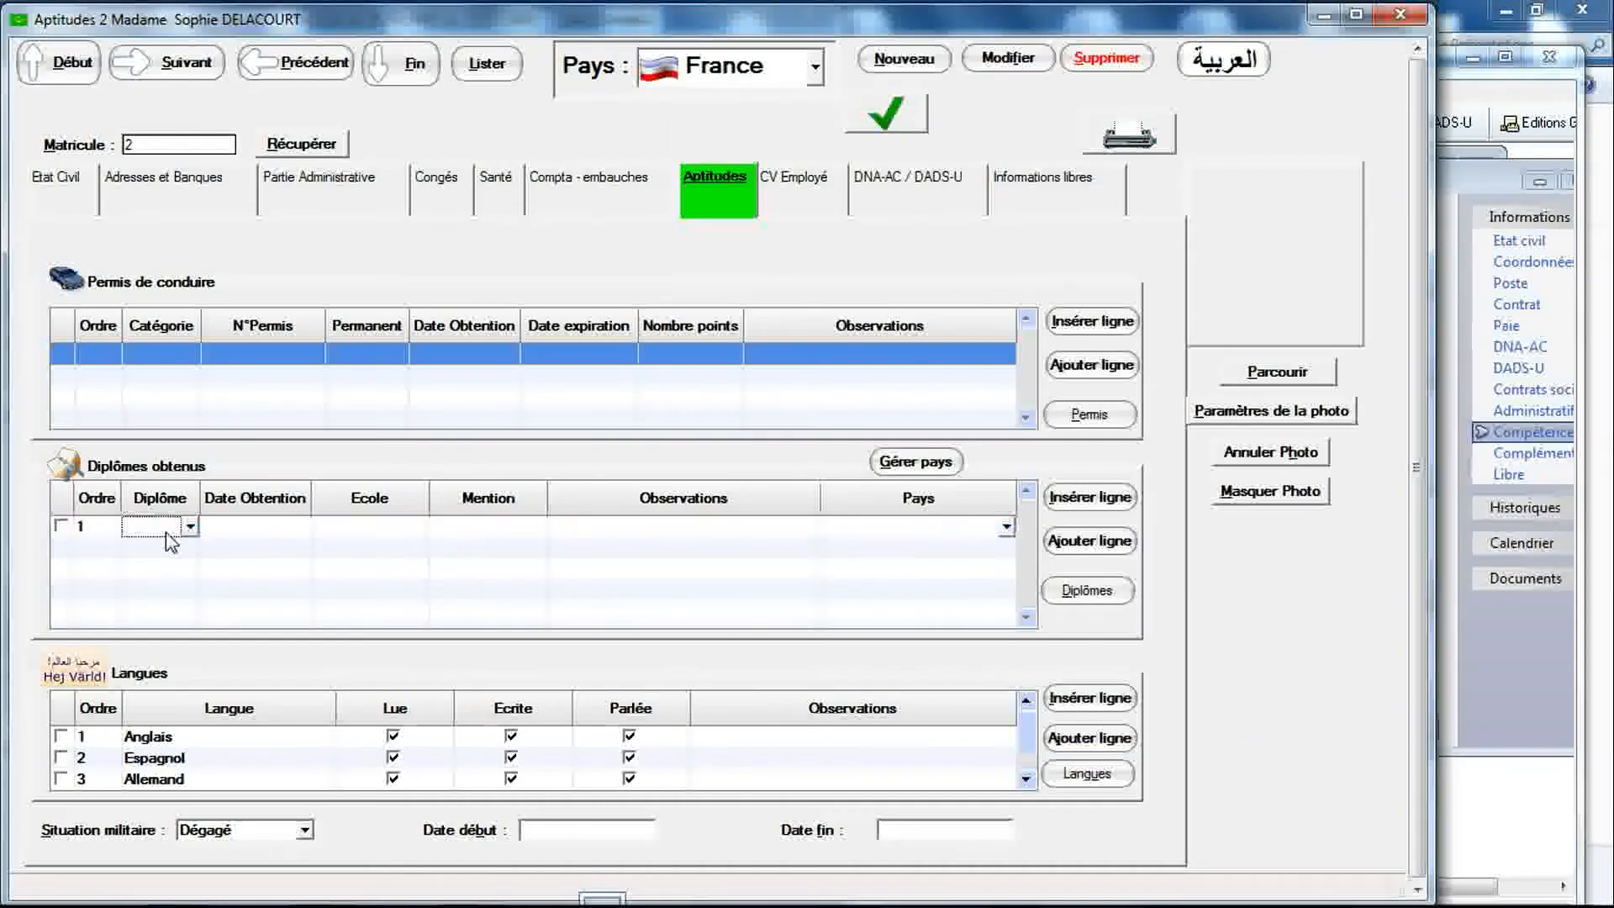
left_click(191, 528)
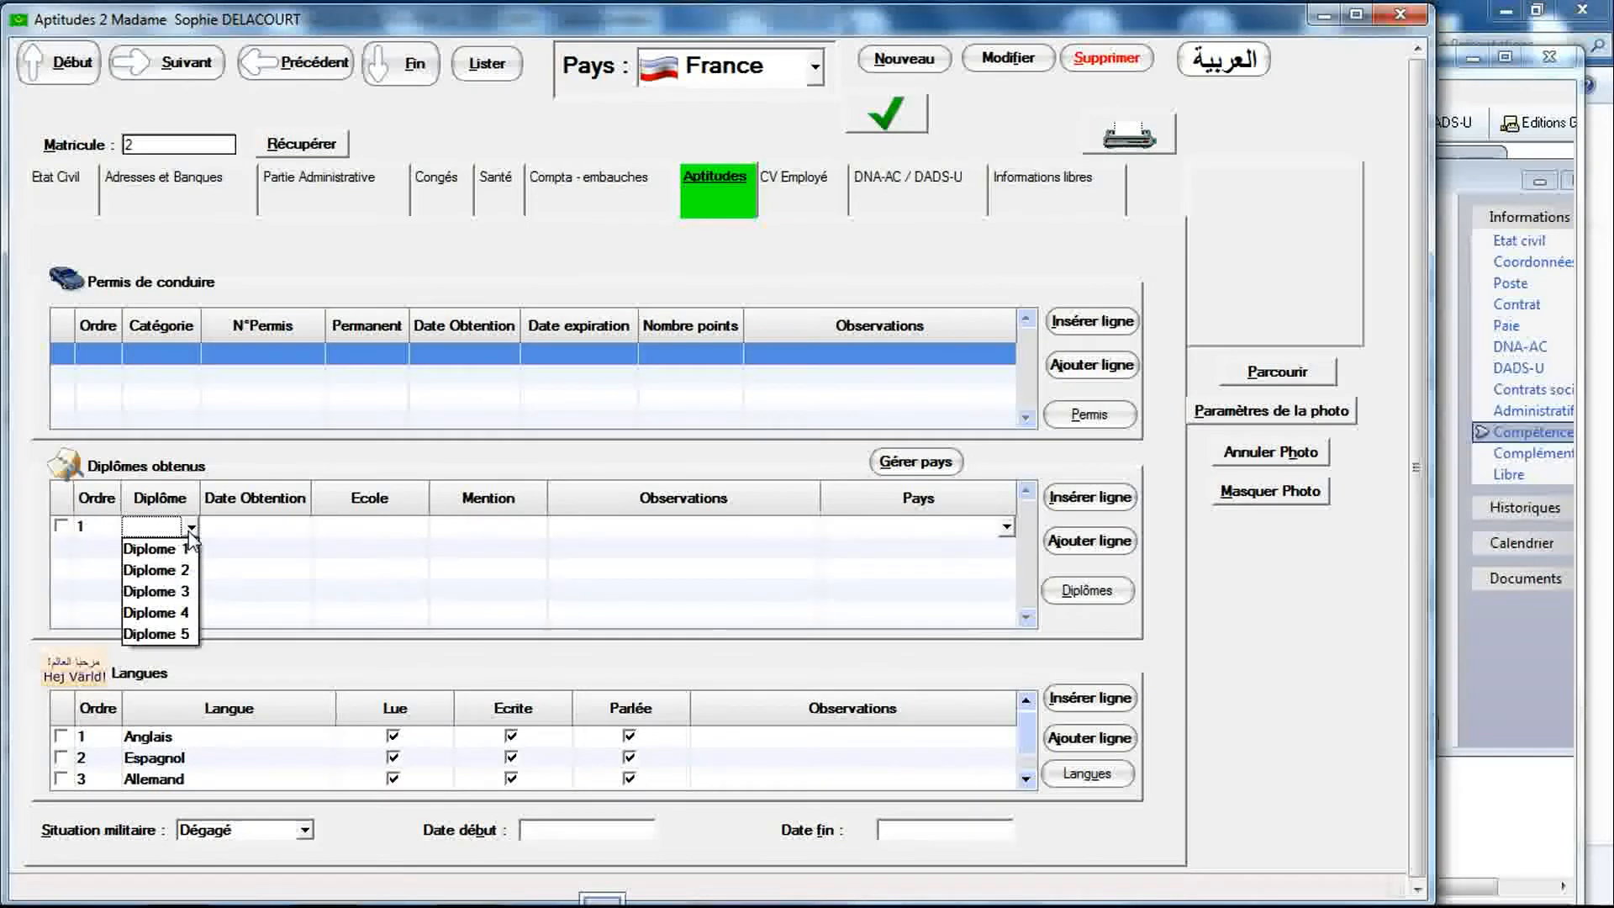
left_click(189, 537)
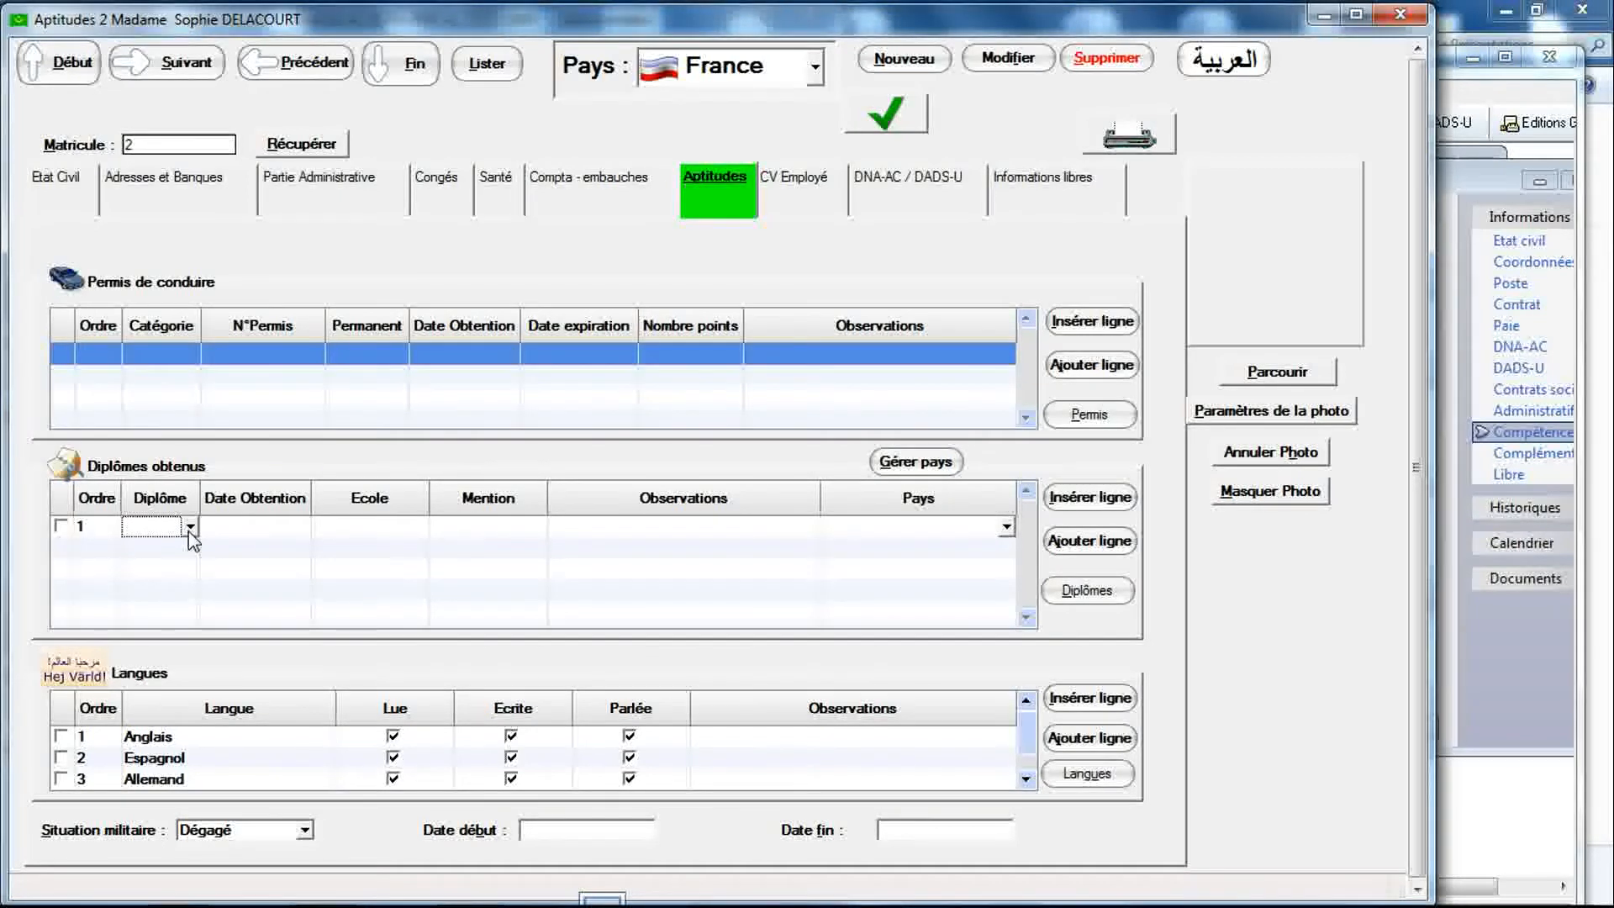
left_click(177, 552)
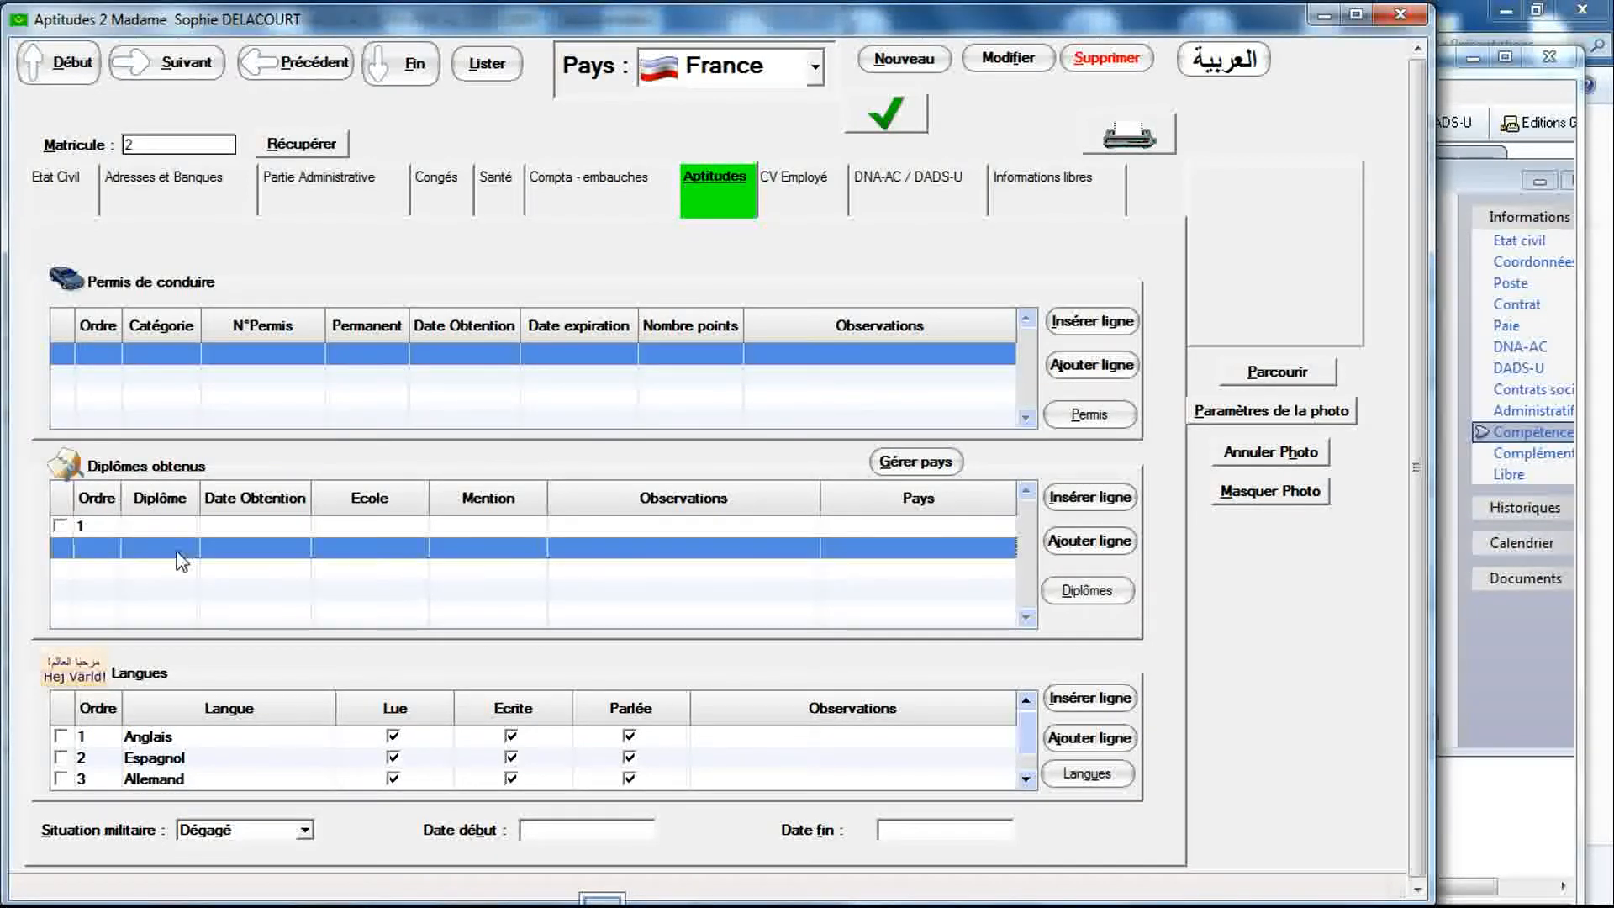
left_click(1084, 590)
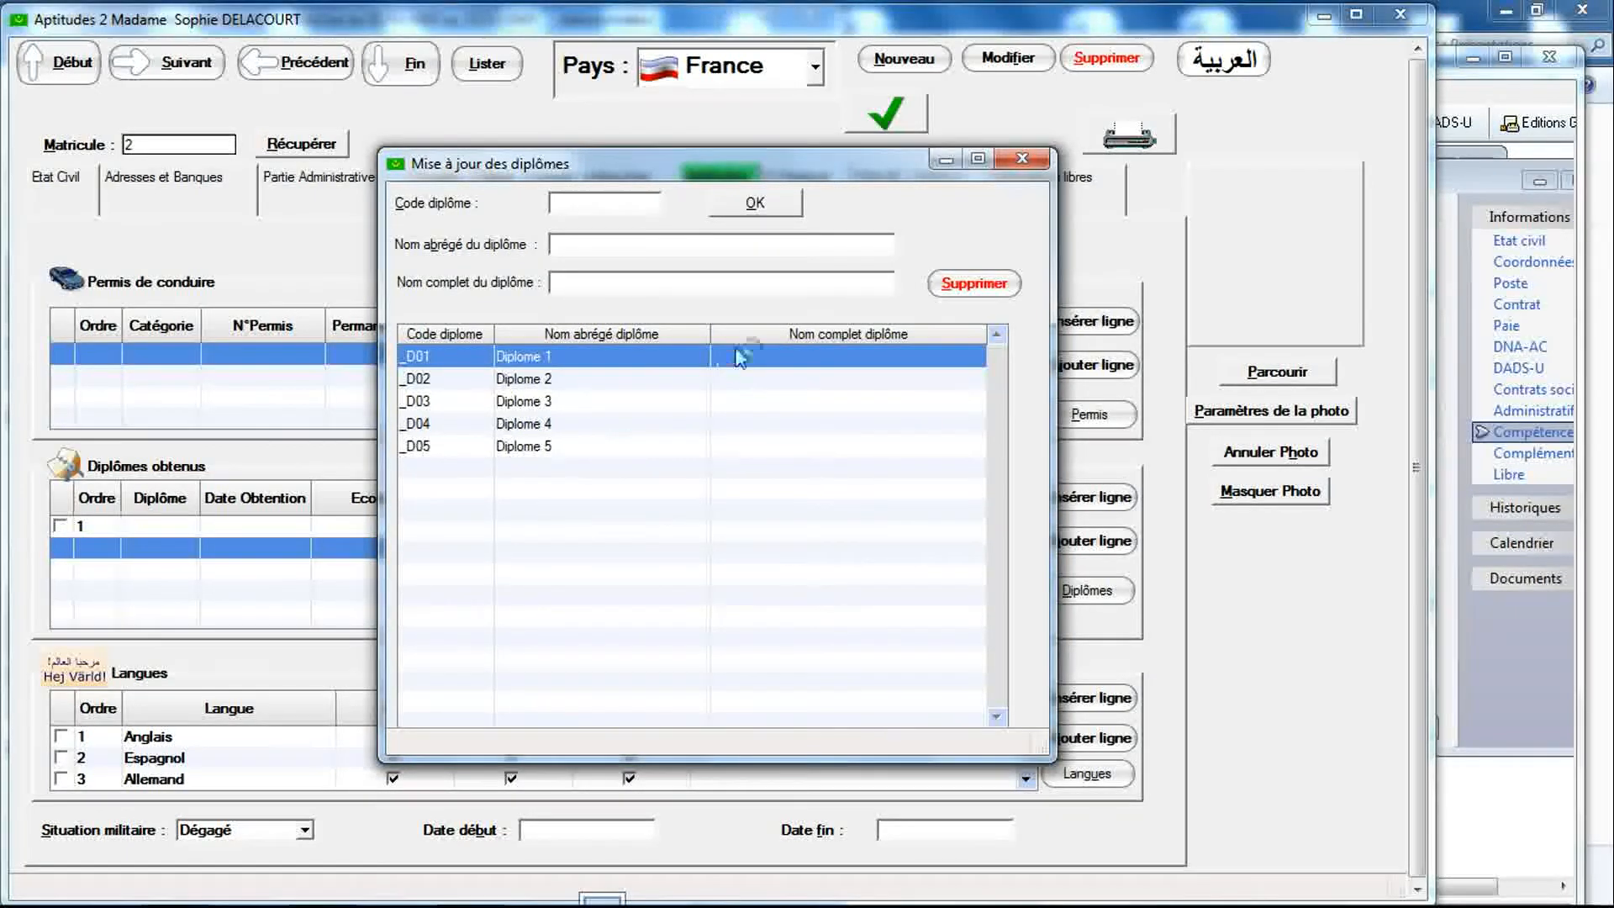
left_click(1022, 158)
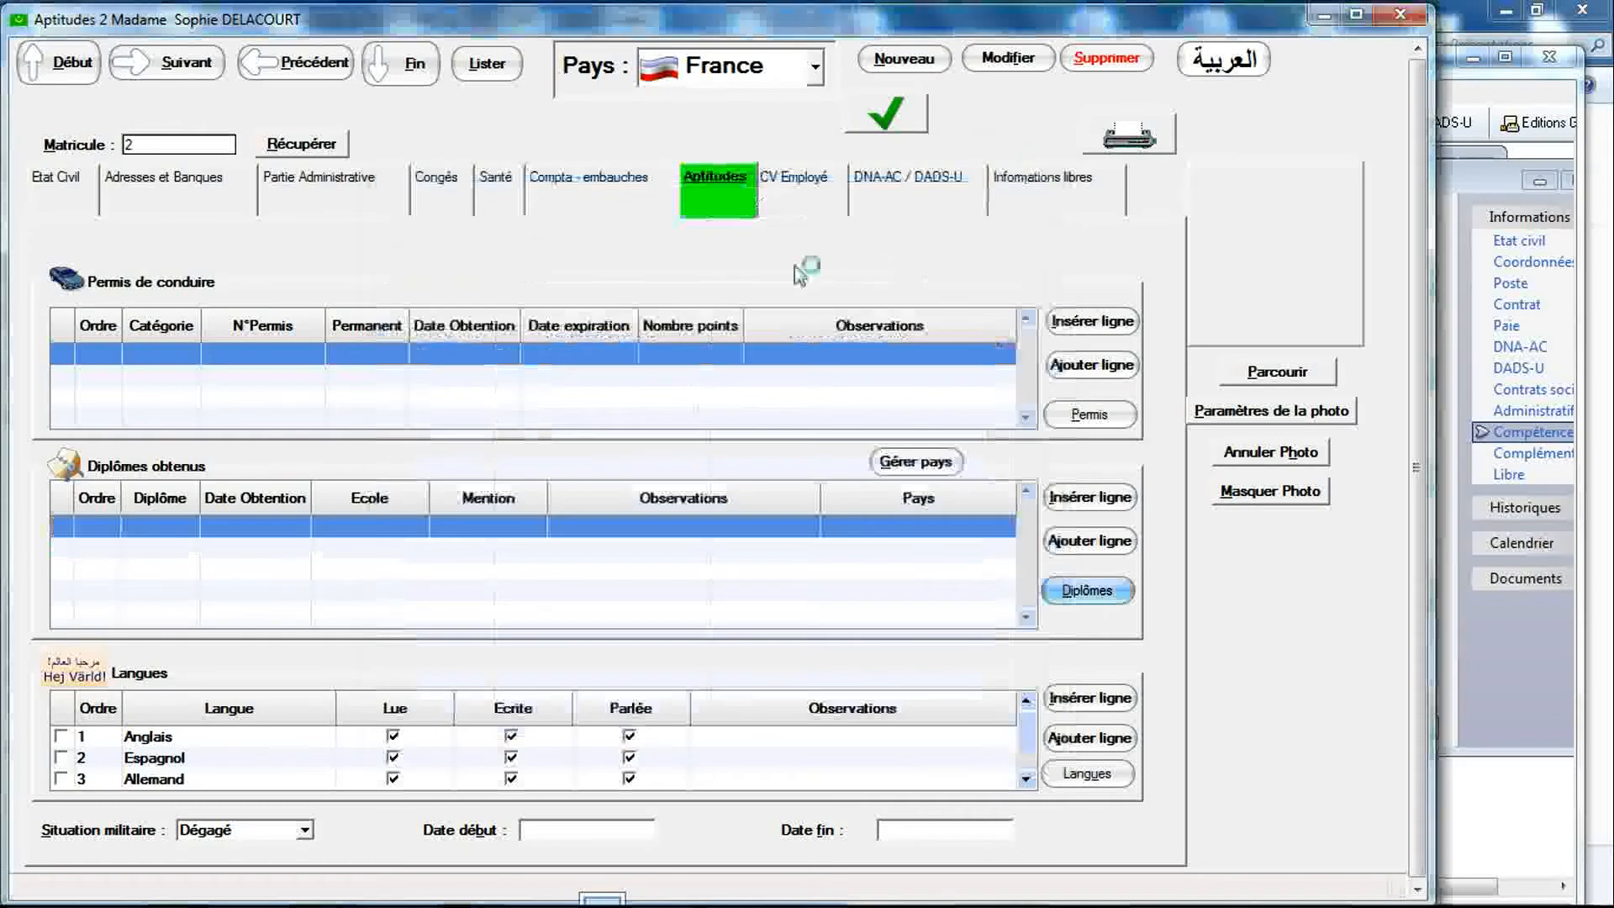
Step: Add several blank rows to employee 2's Diplômes obtenus table in RIMINTEG and remove them all
left_click(160, 539)
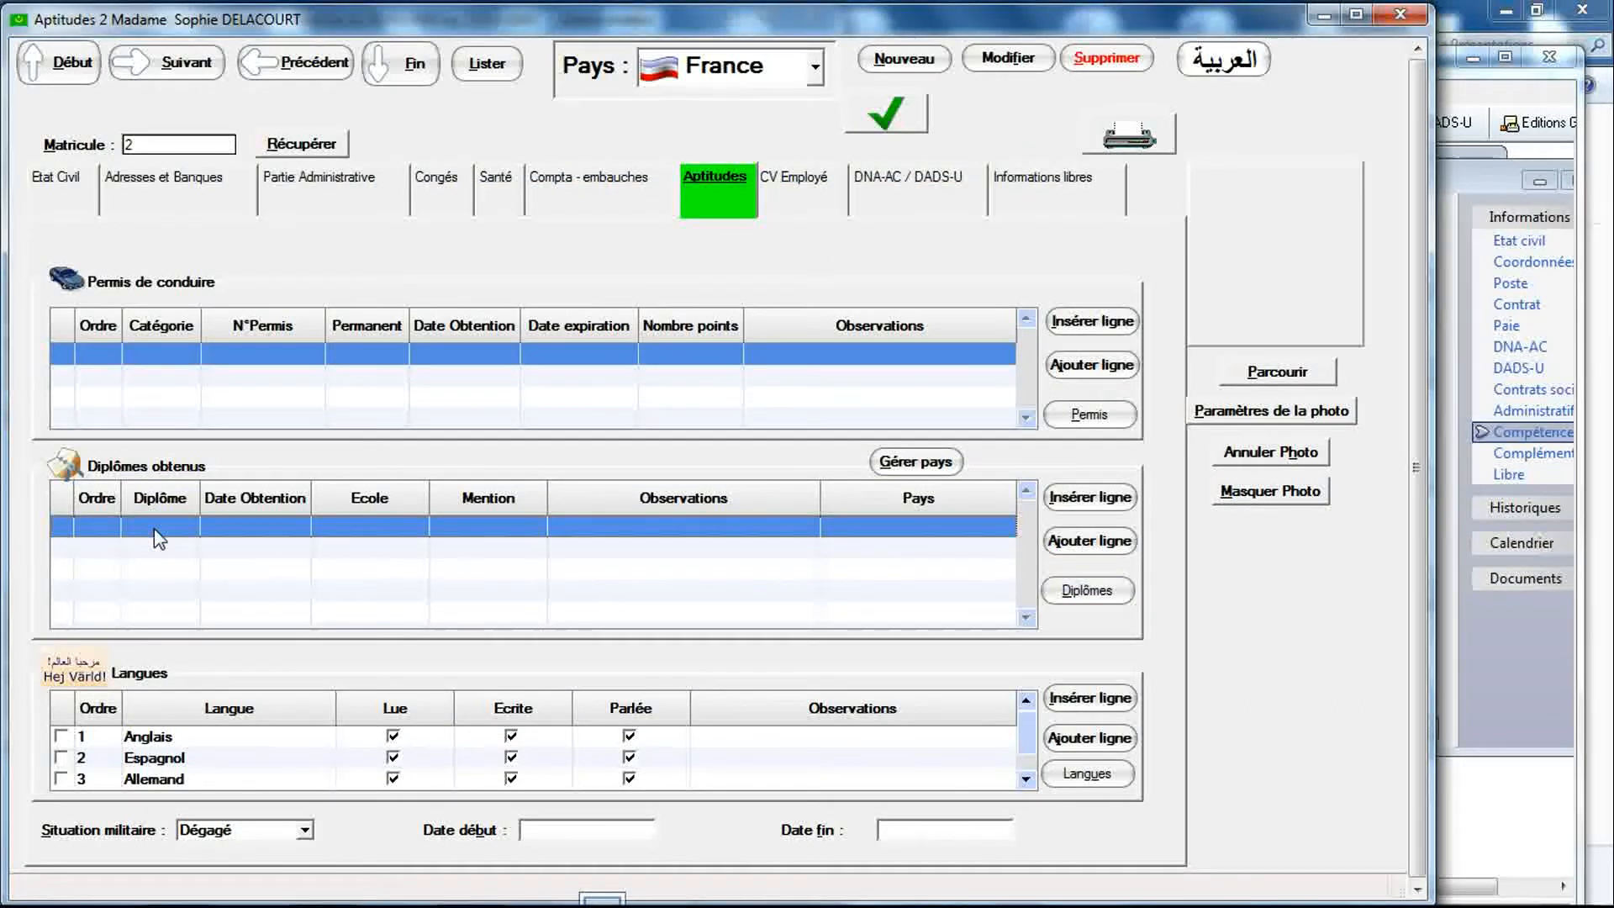
left_click(161, 570)
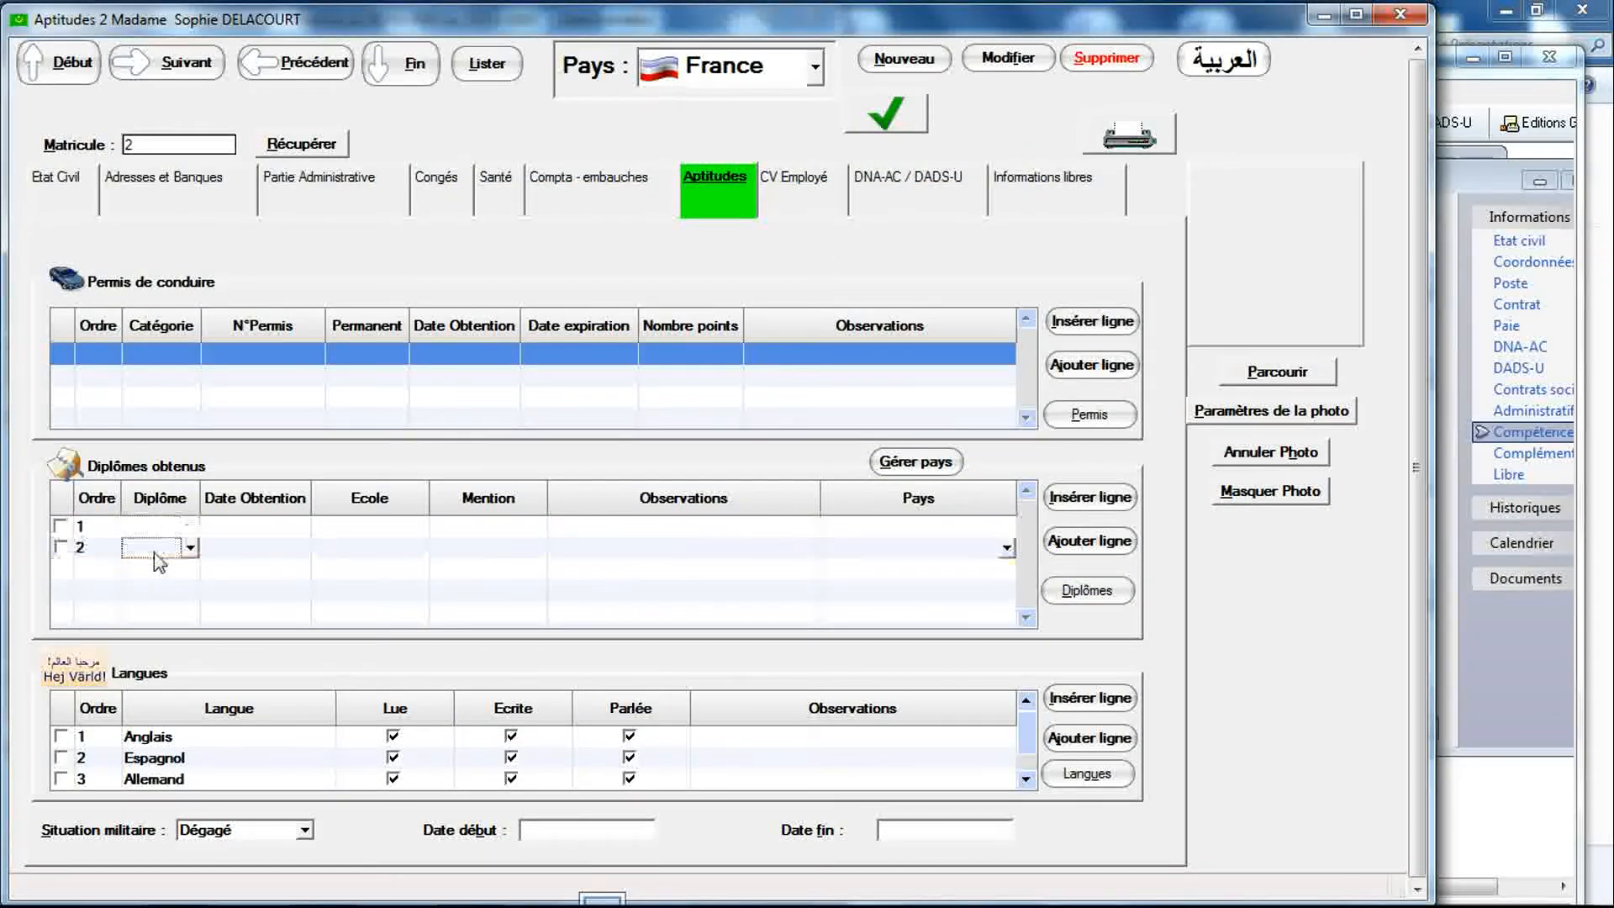
left_click(161, 573)
left_click(160, 598)
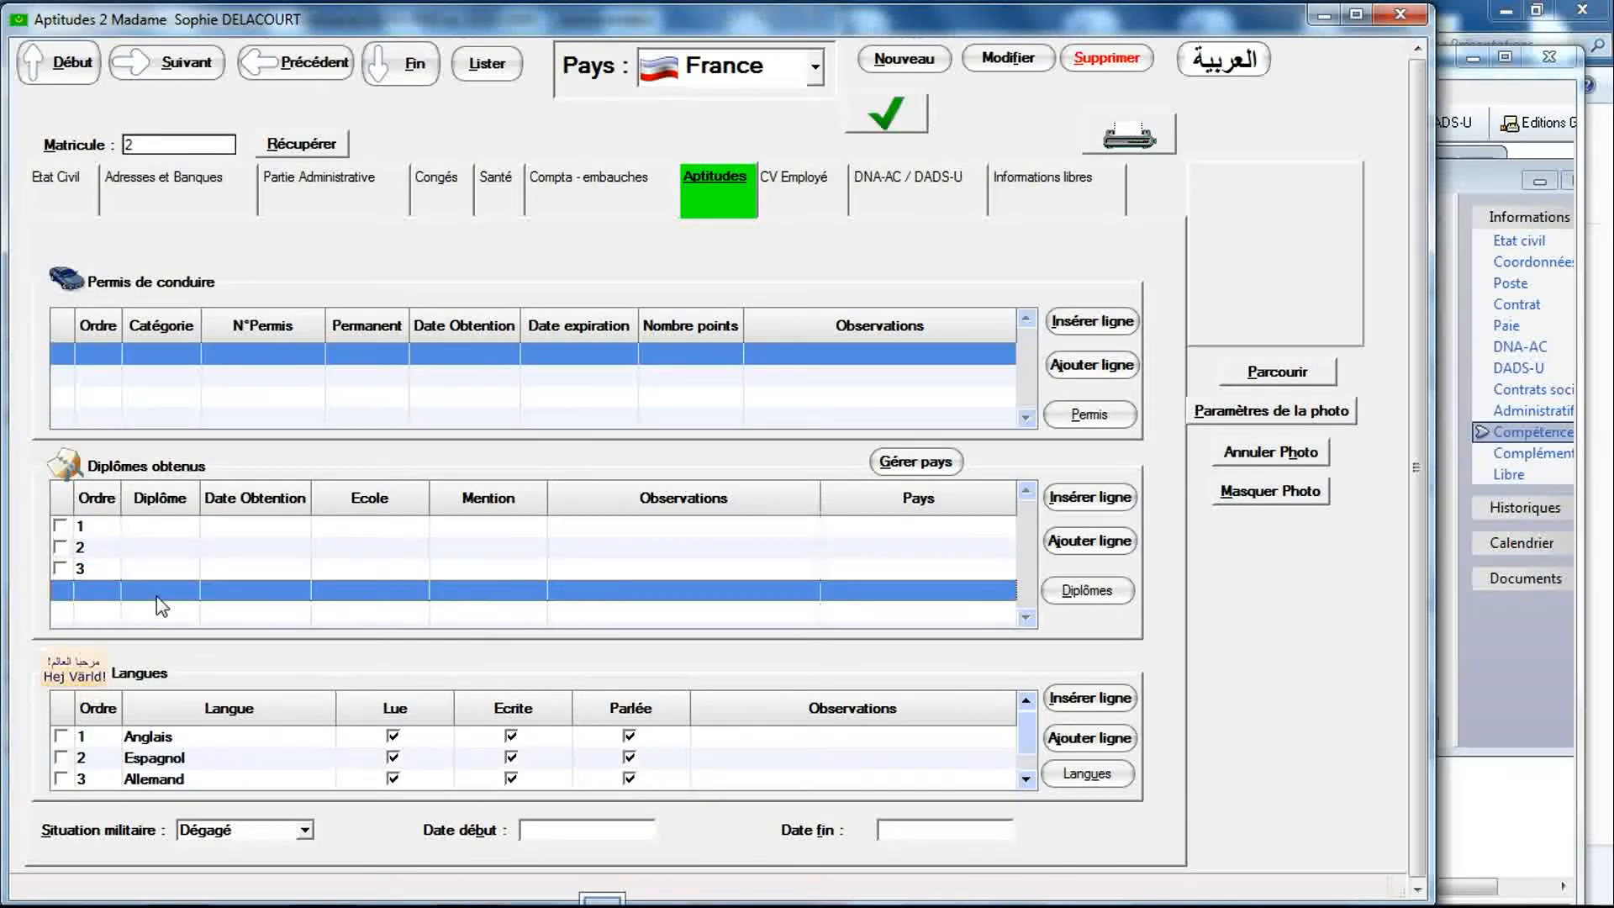
left_click(59, 592)
left_click(60, 571)
left_click(59, 550)
left_click(60, 527)
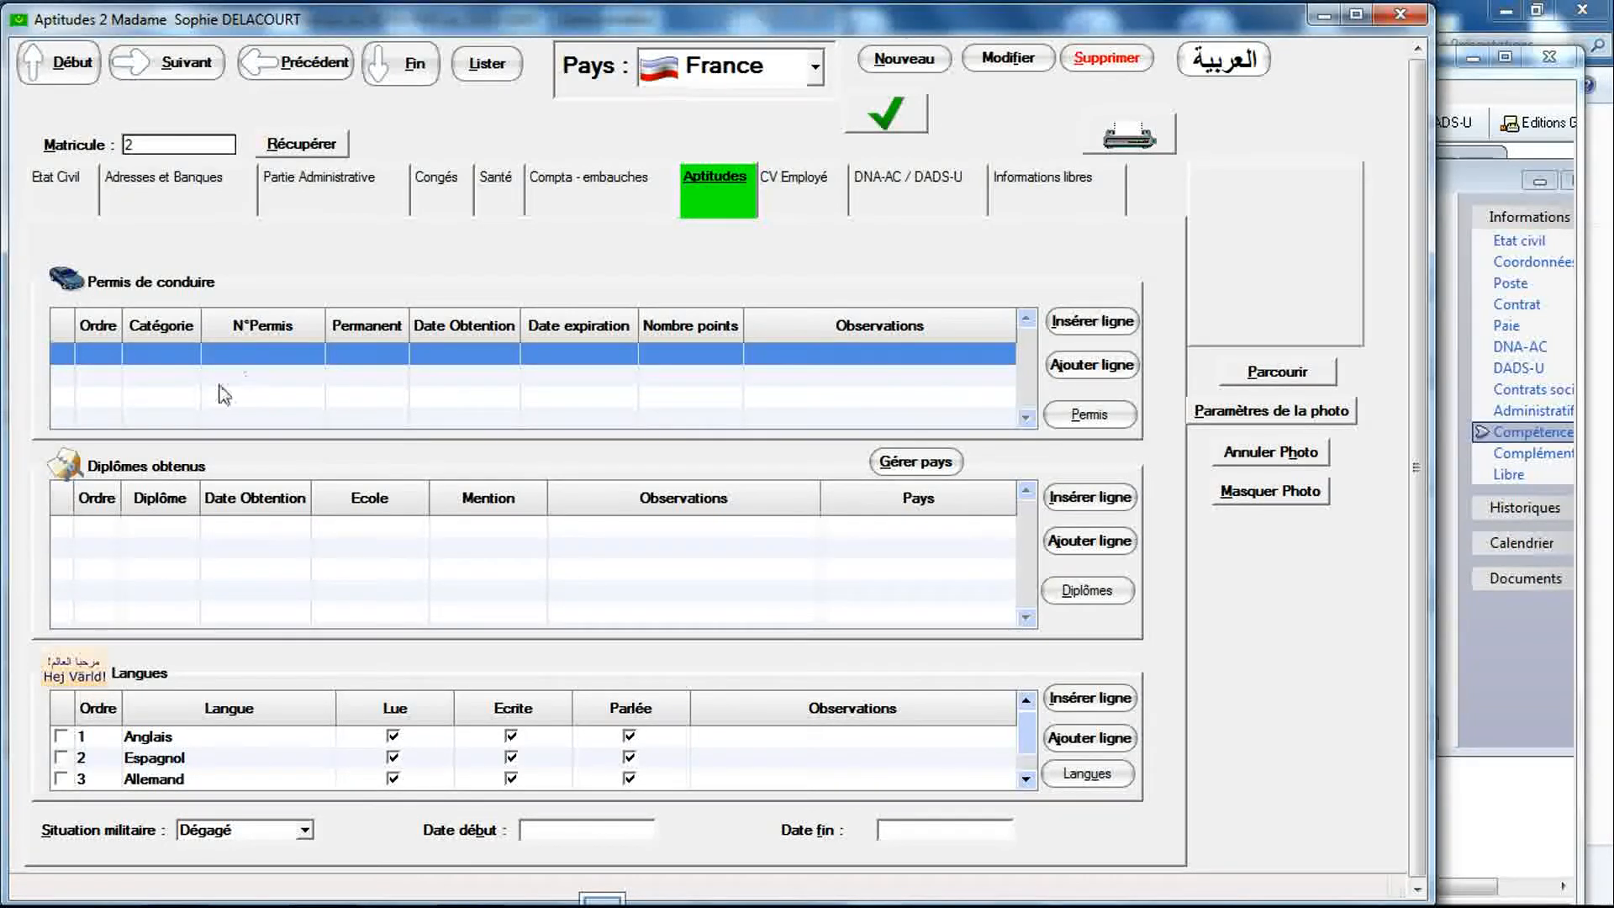
Step: Compare the driving licence fields in Sage Paie and RIMINTEG, and review the Catégorie choices in RIMINTEG's Permis de conduire table
left_click(1450, 454)
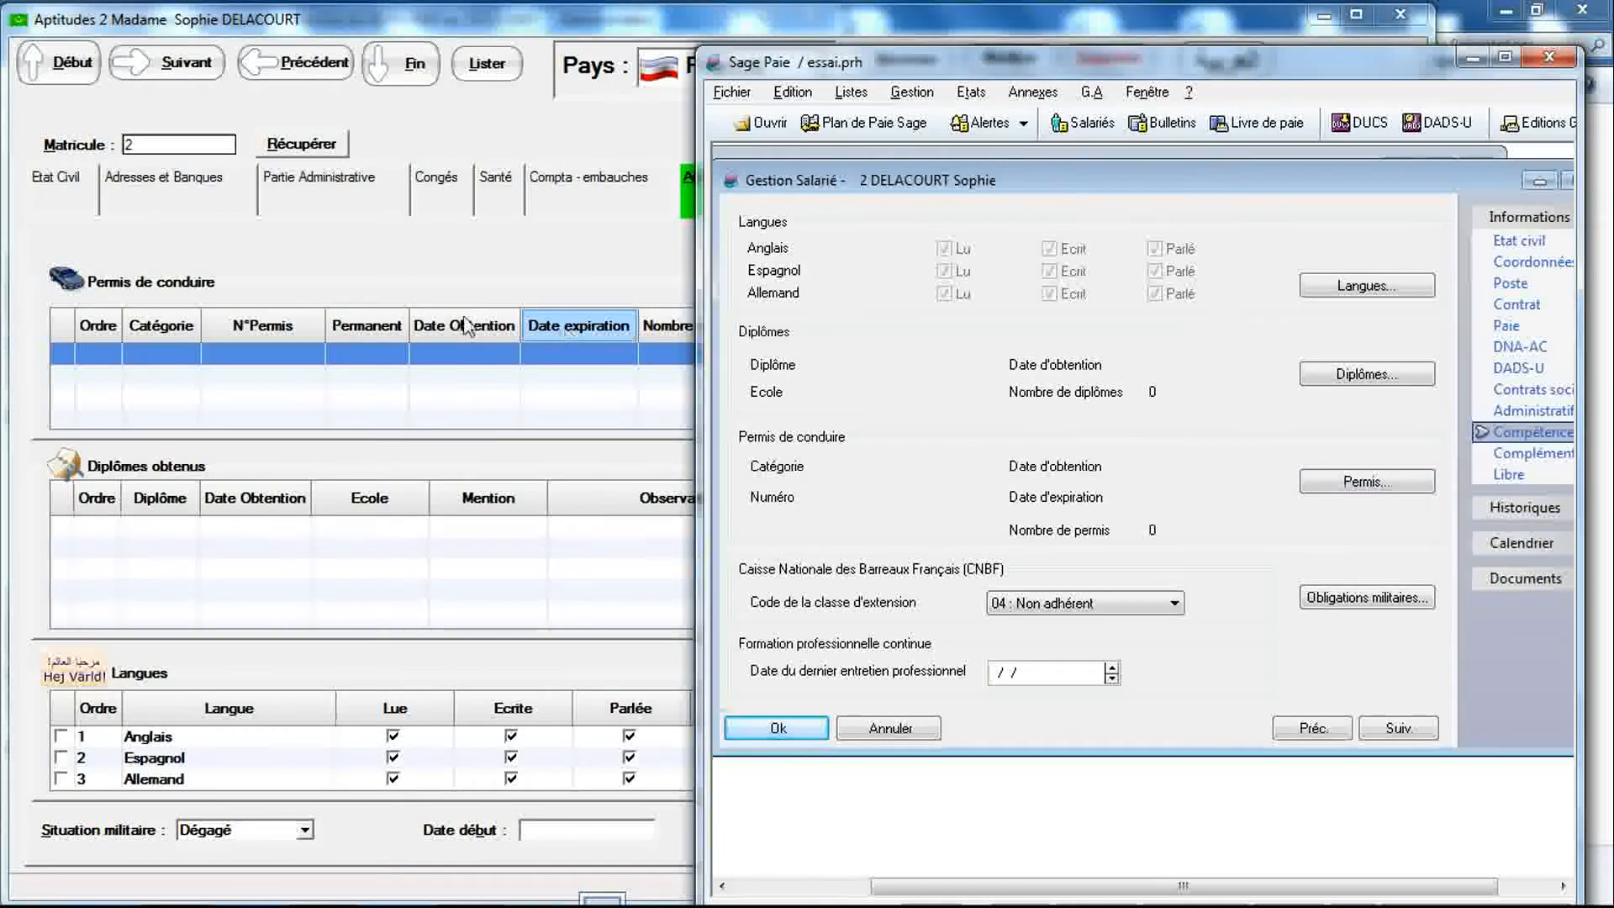
left_click(113, 355)
left_click(156, 360)
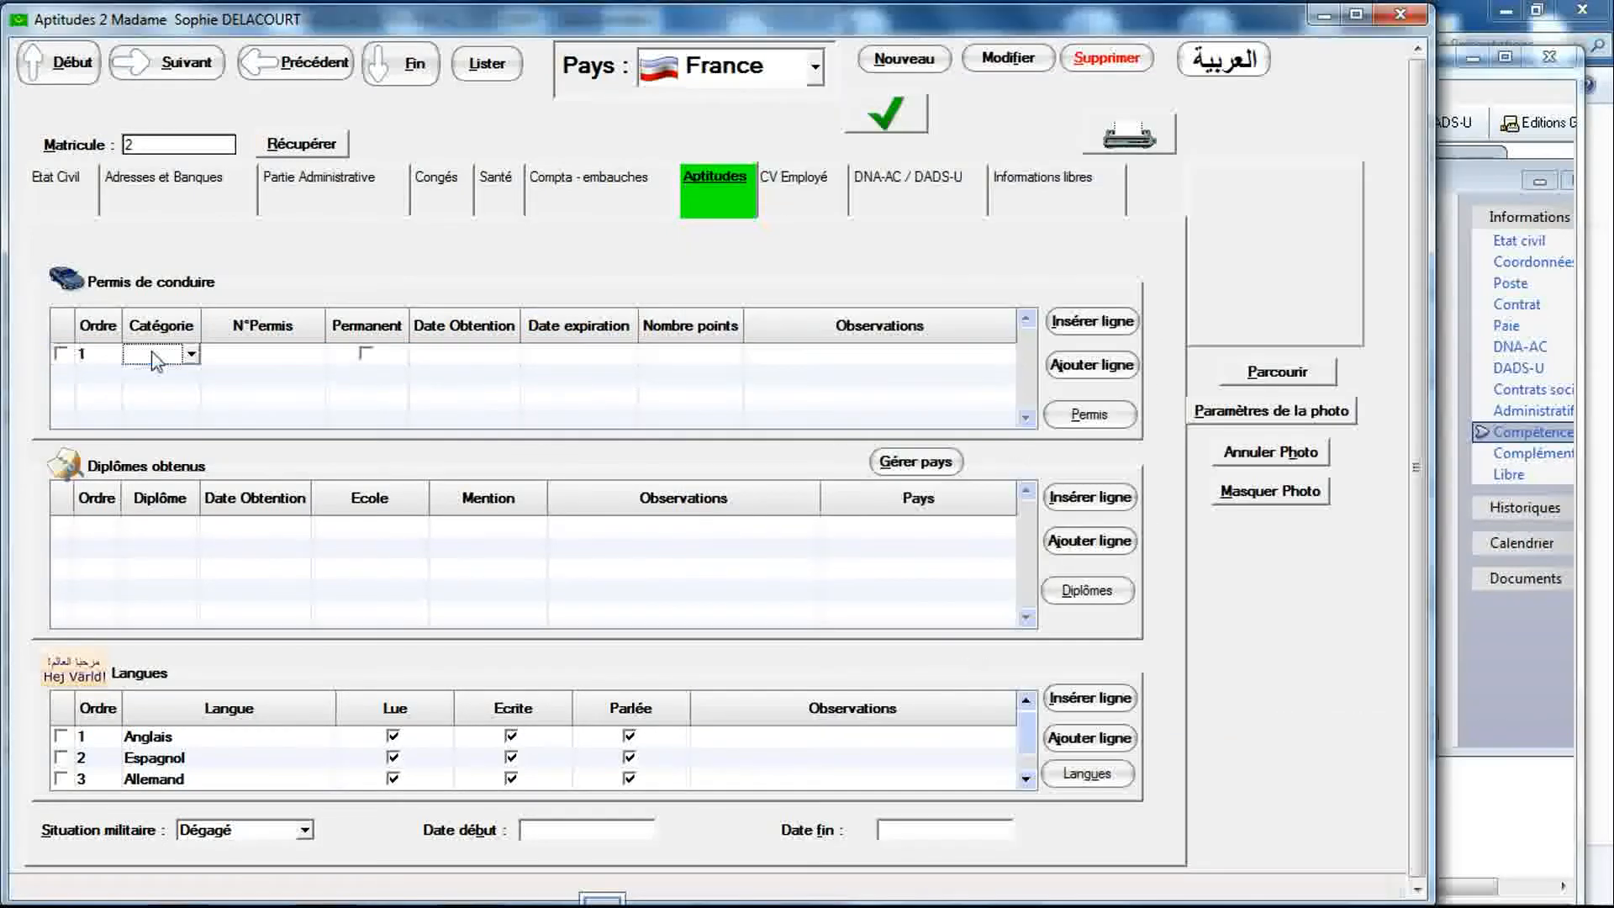
left_click(188, 357)
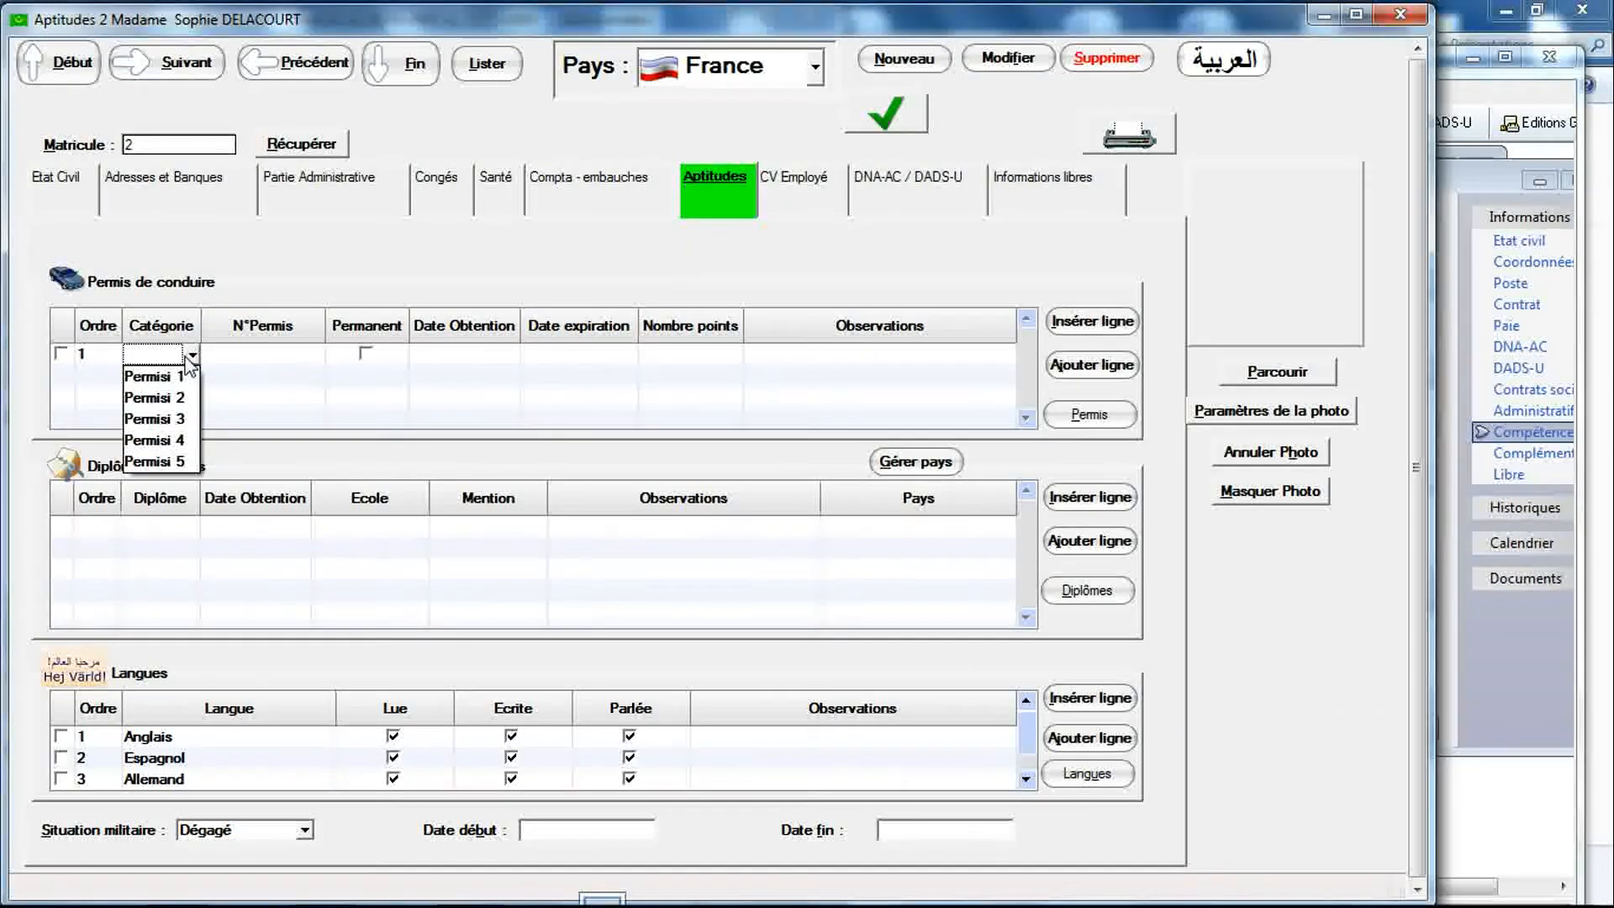
left_click(188, 357)
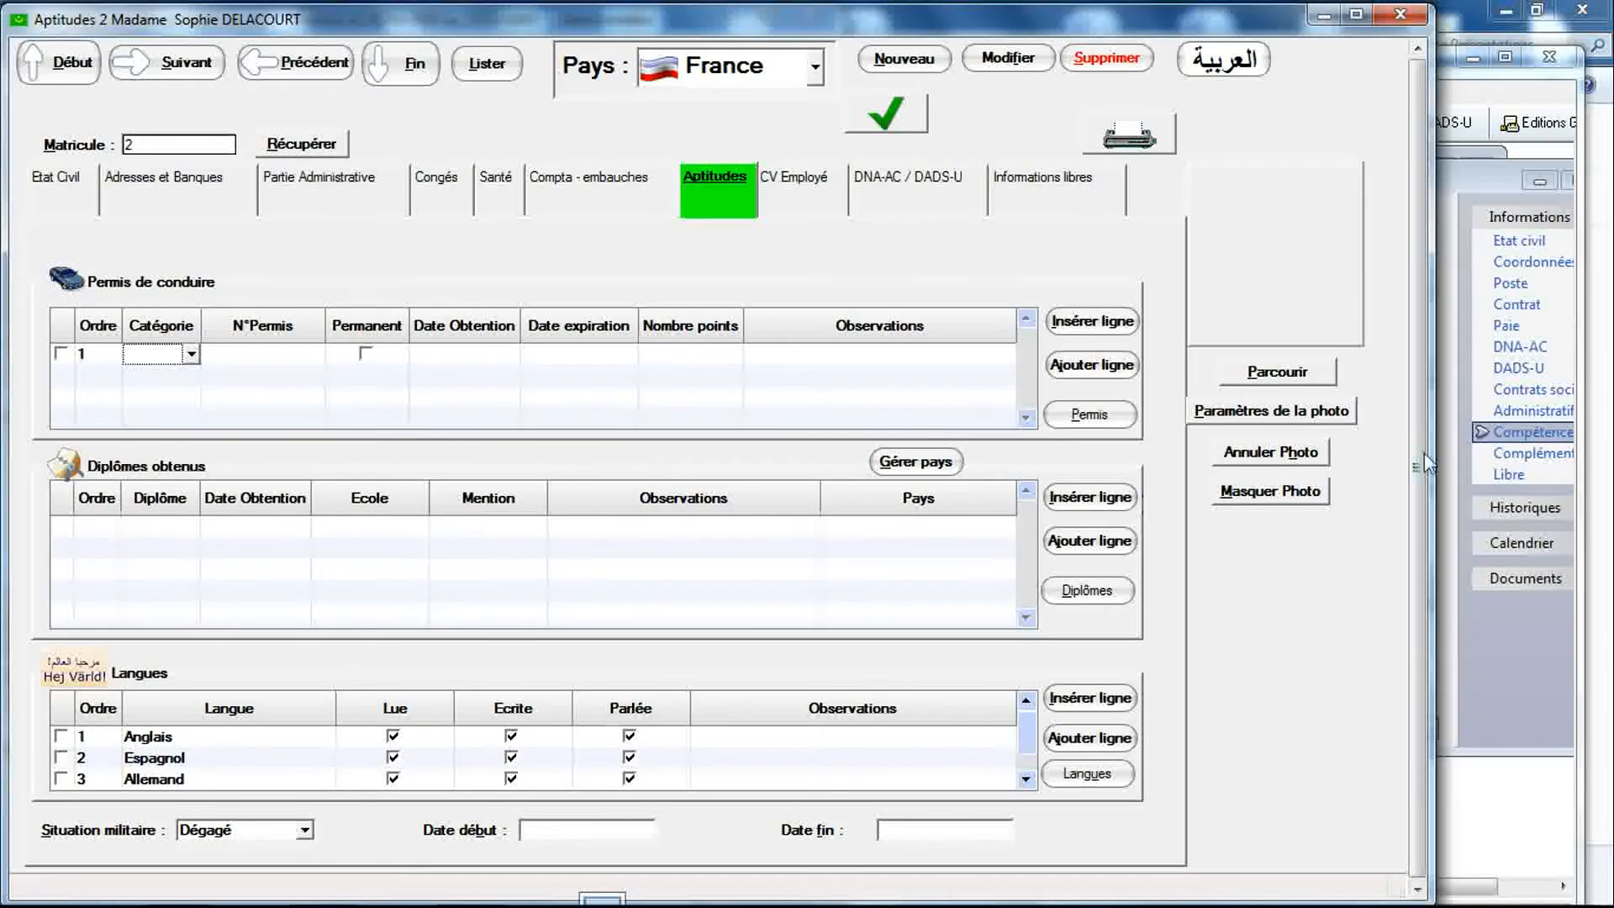
Step: Examine Sage Paie's available licence competences through a new Permis entry for employee 2, and close the licence windows without adding anything
left_click(1446, 458)
left_click(1328, 481)
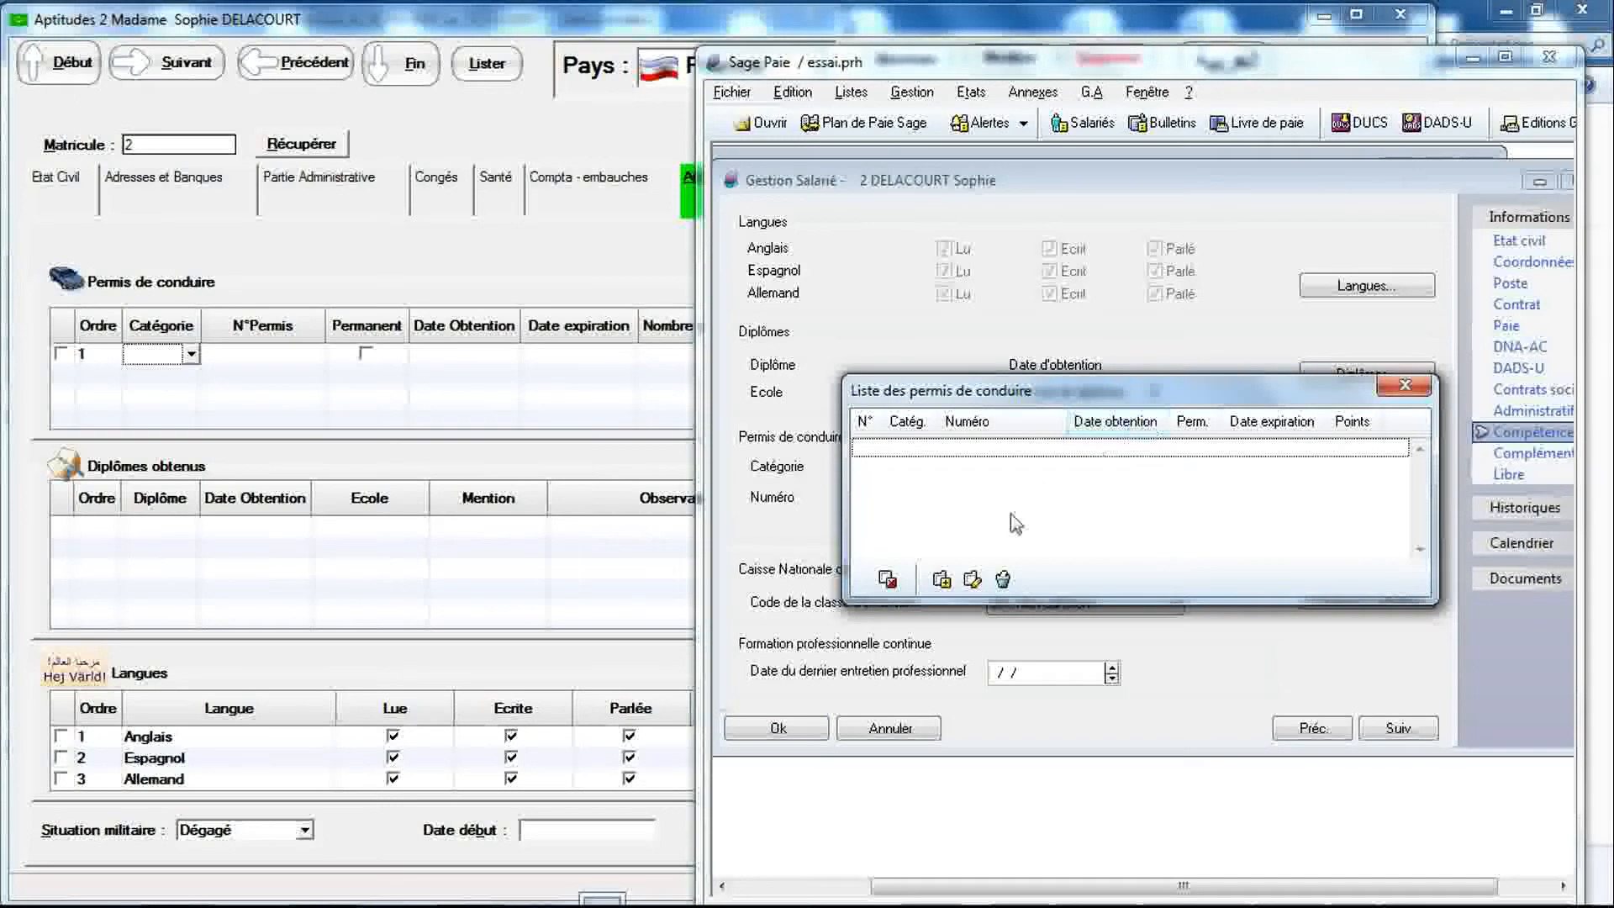
left_click(941, 579)
left_click(1119, 384)
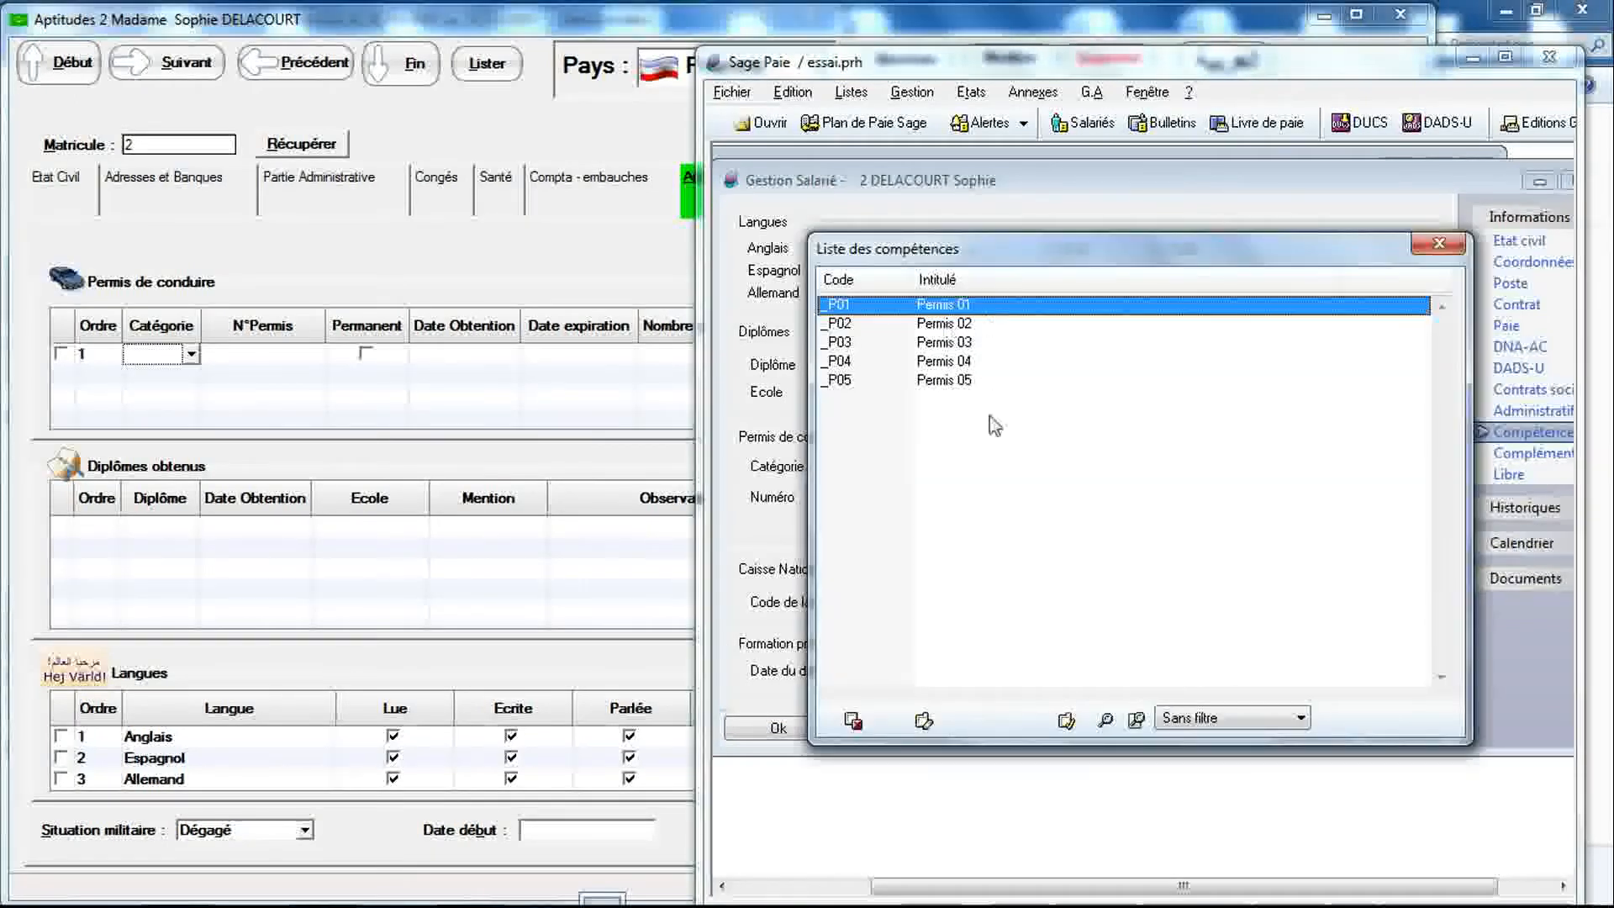
left_click(1440, 246)
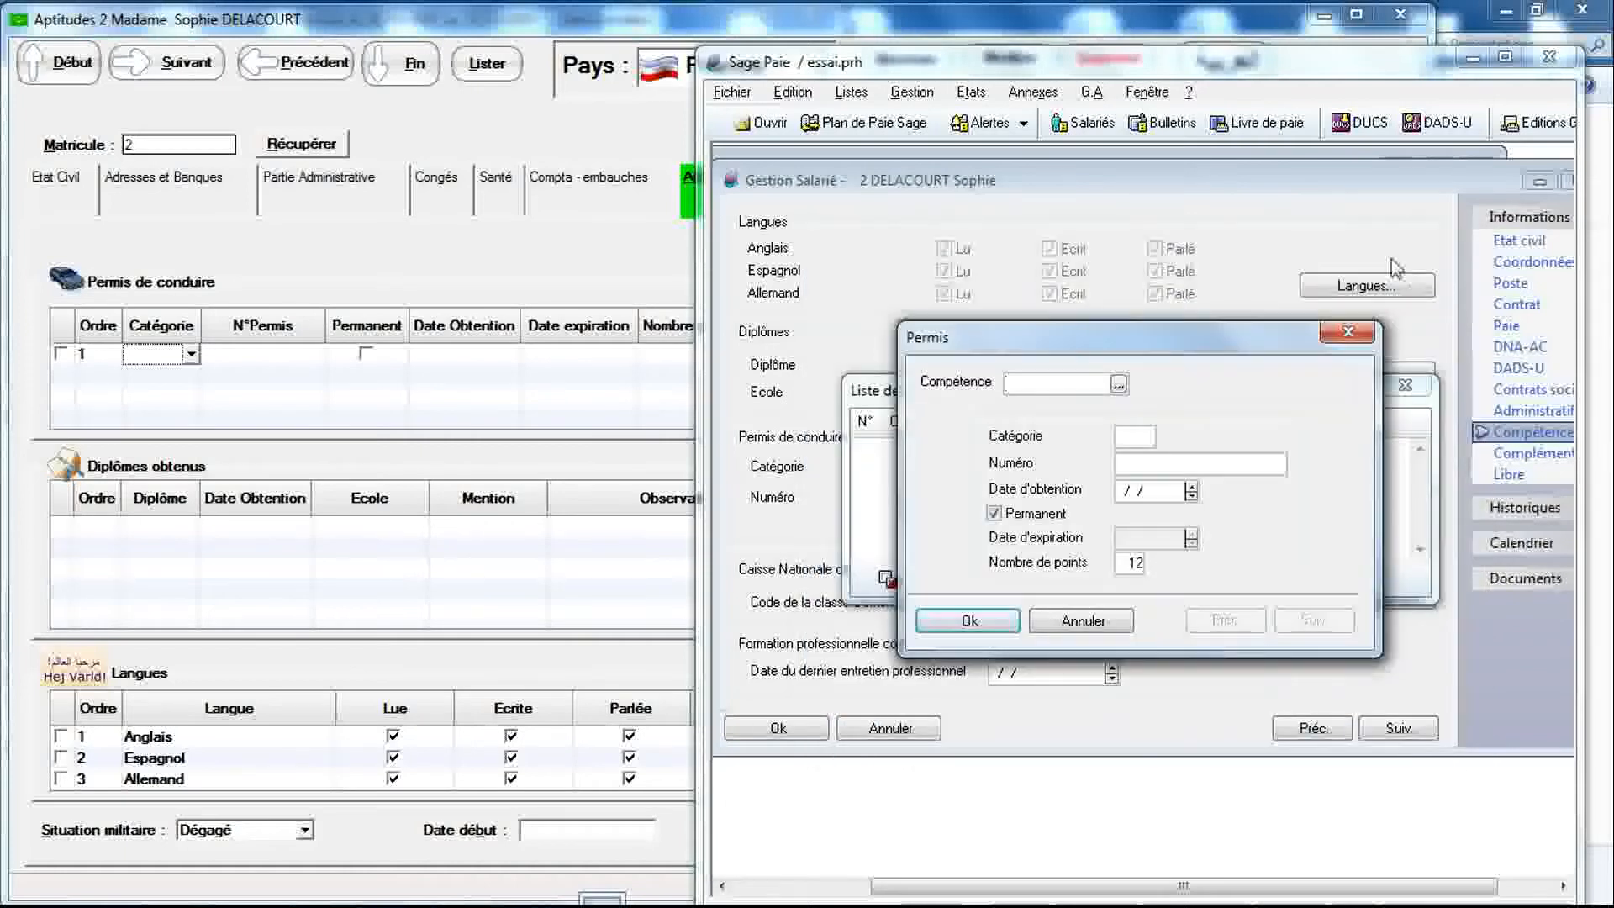
left_click(1351, 334)
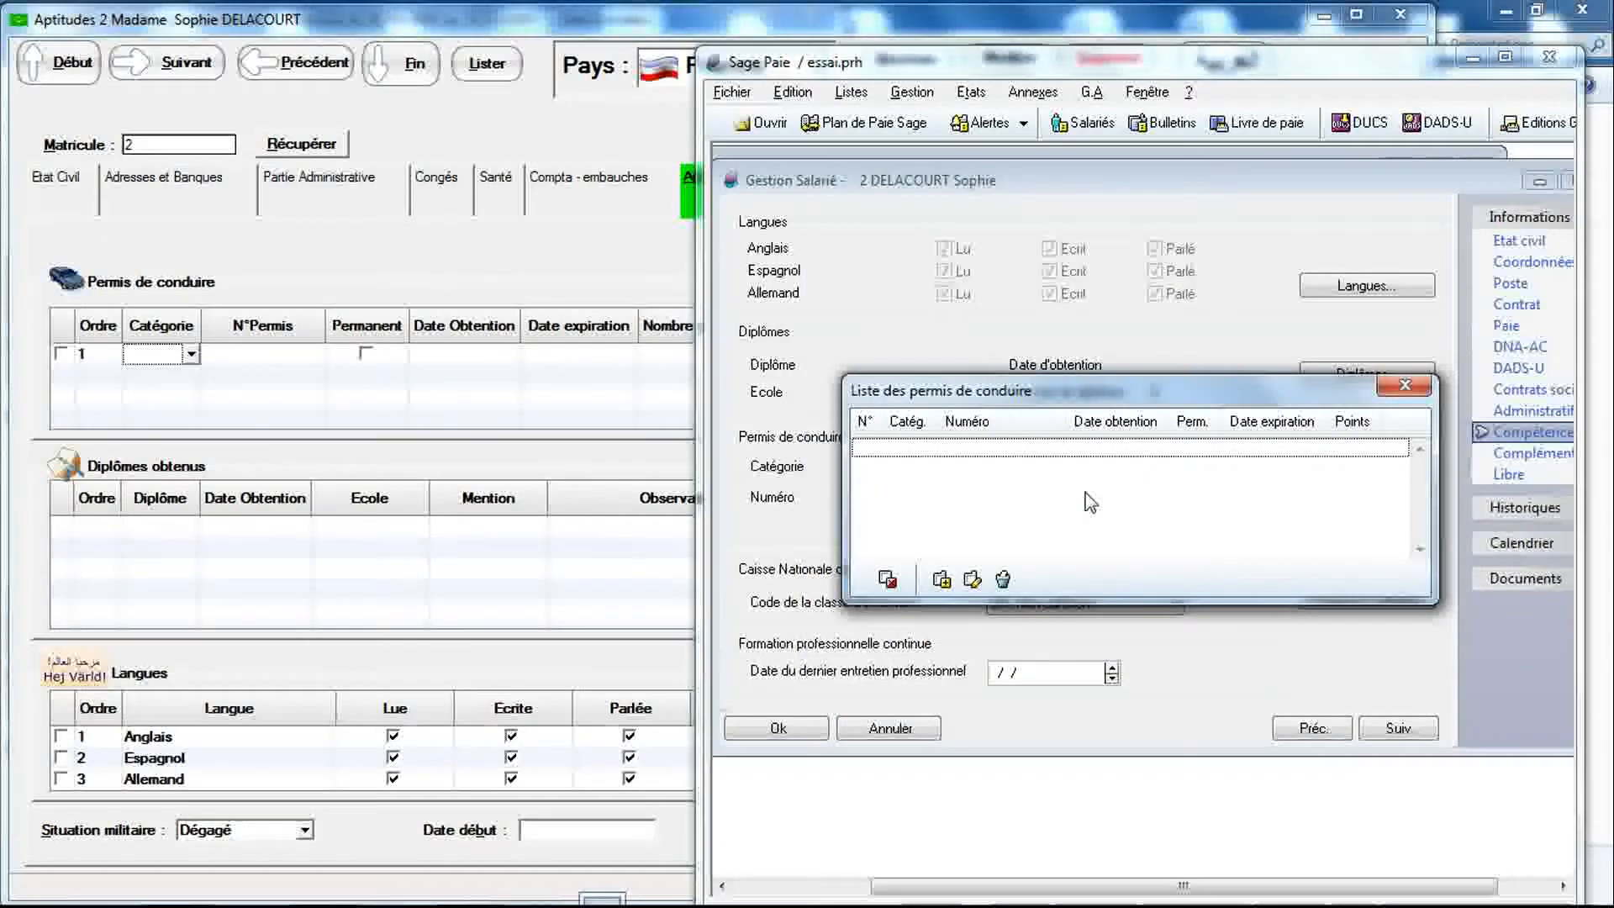
left_click(1405, 385)
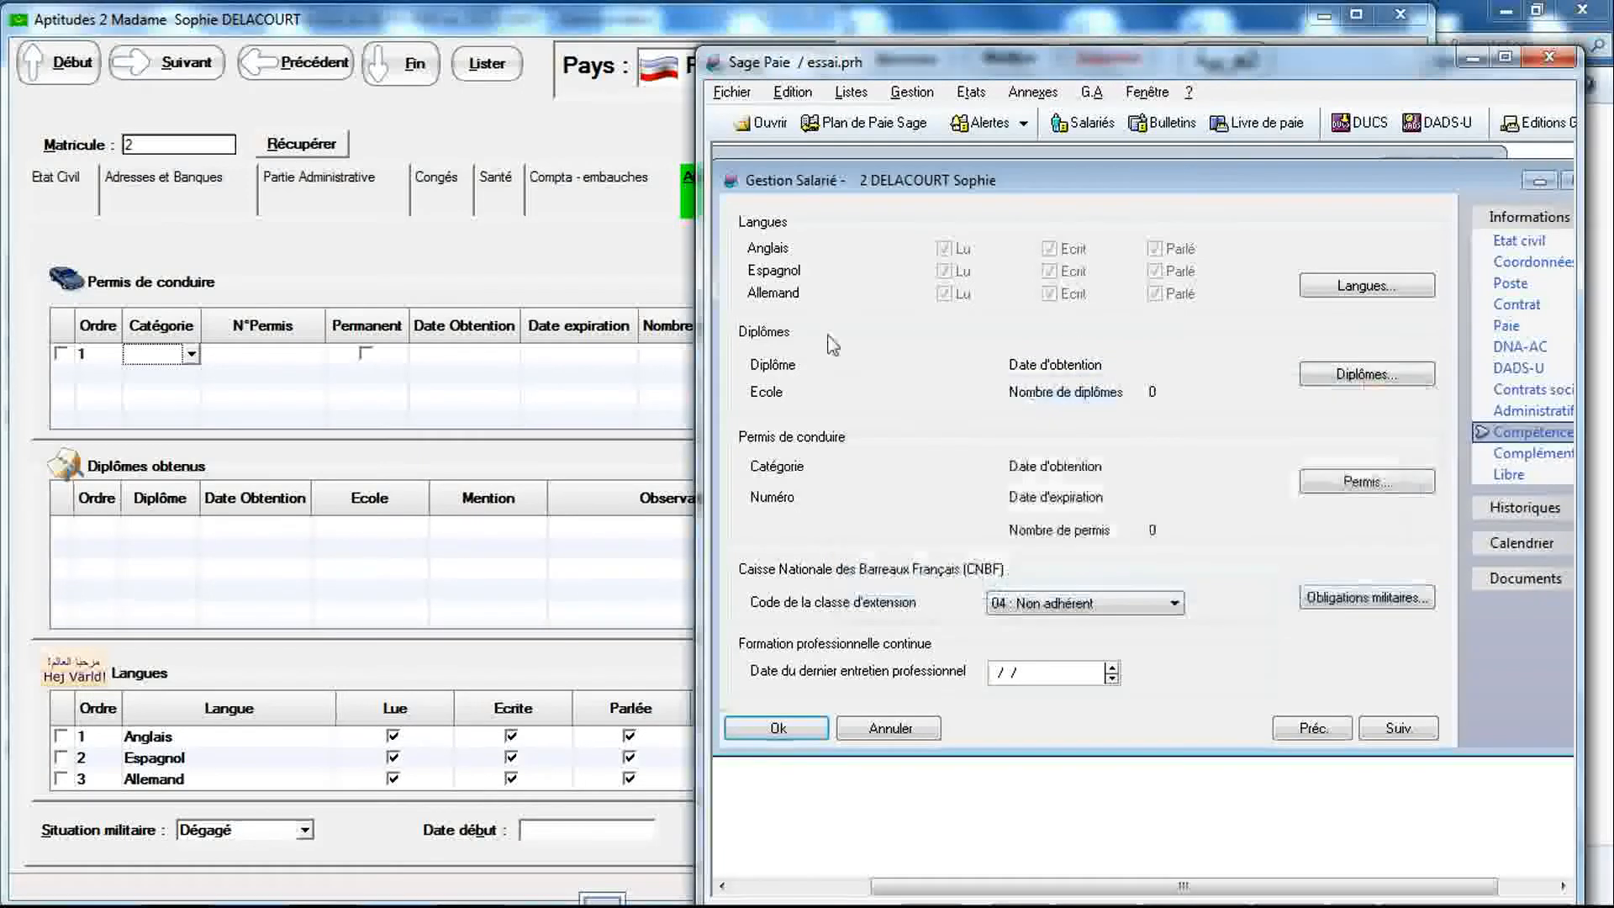
Step: Return to RIMINTEG and check the licence Catégorie choices against the codes and category types in the Catégories permis de conduire window
left_click(191, 354)
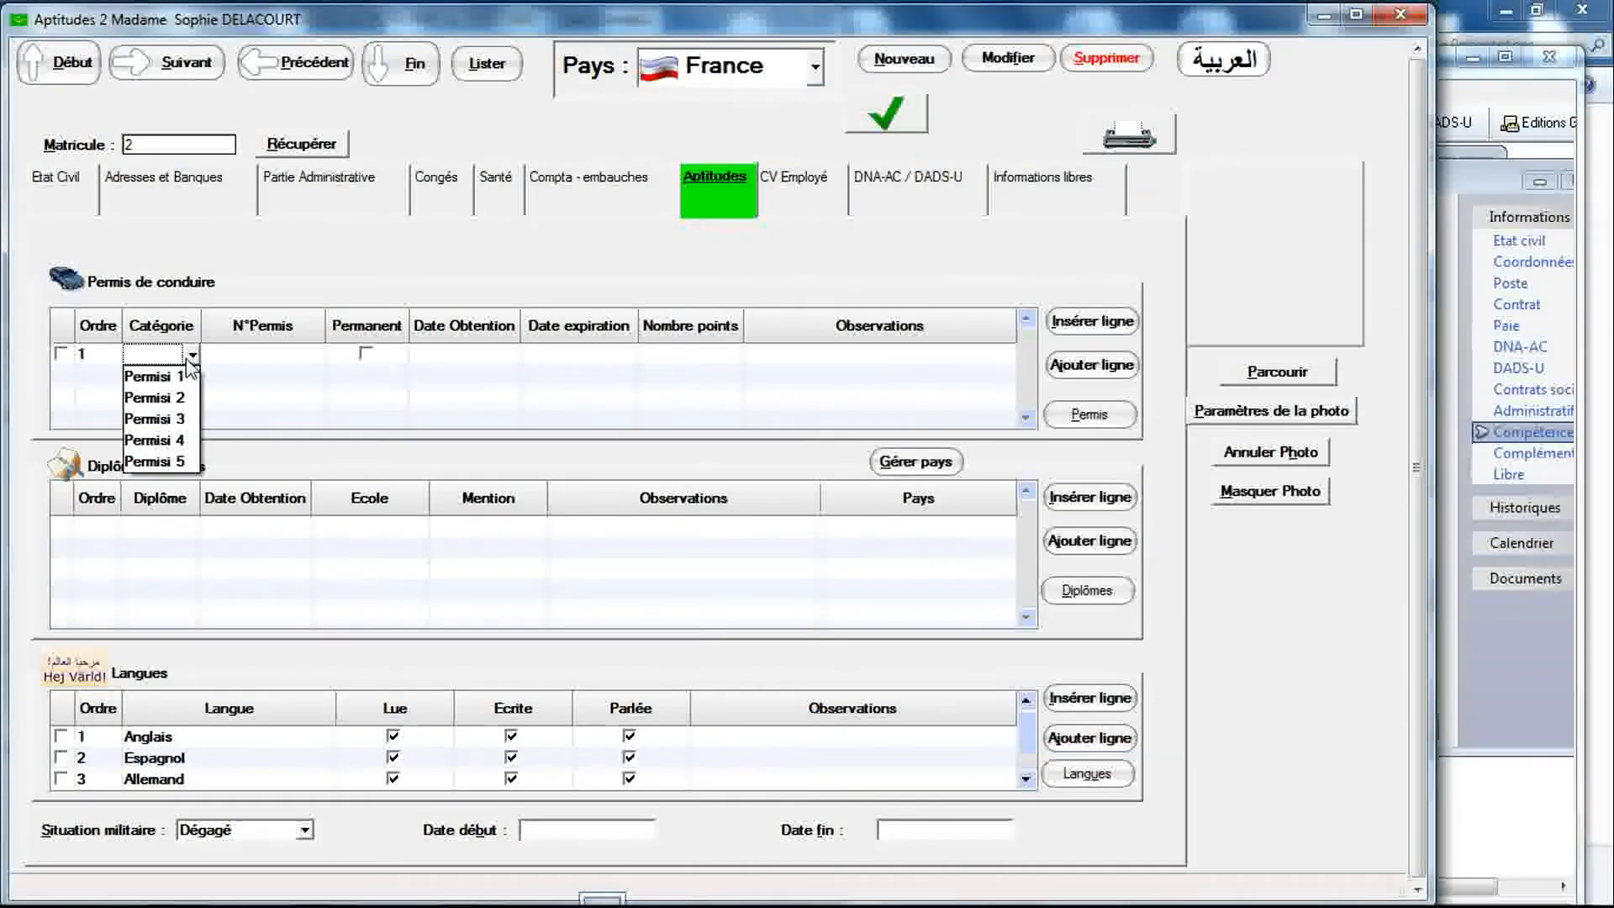
left_click(190, 362)
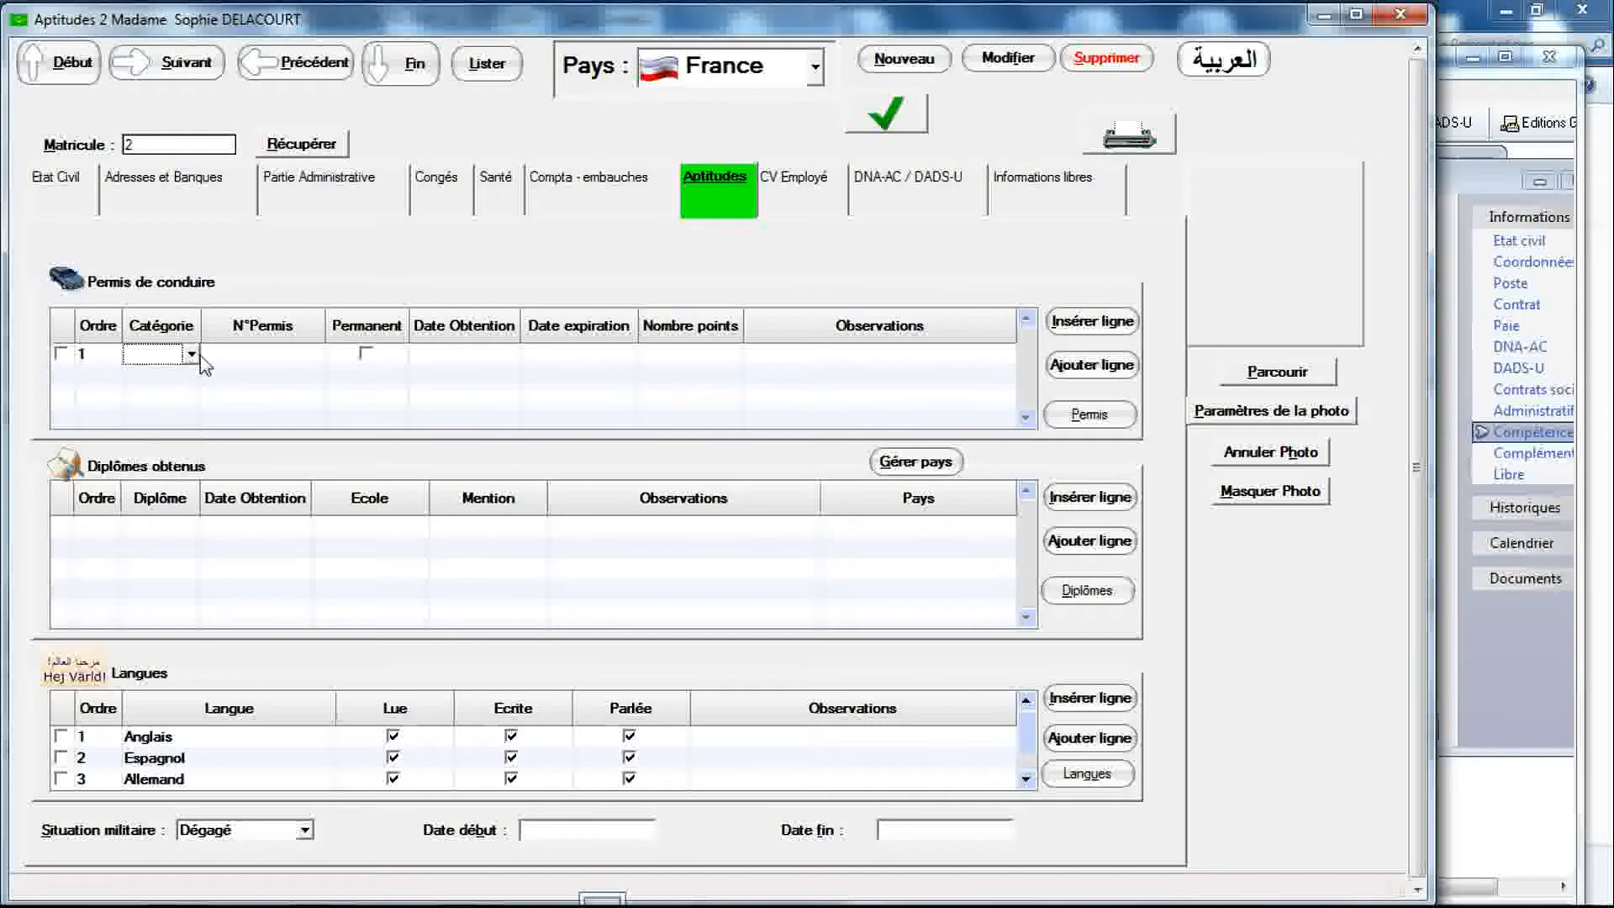
left_click(1091, 418)
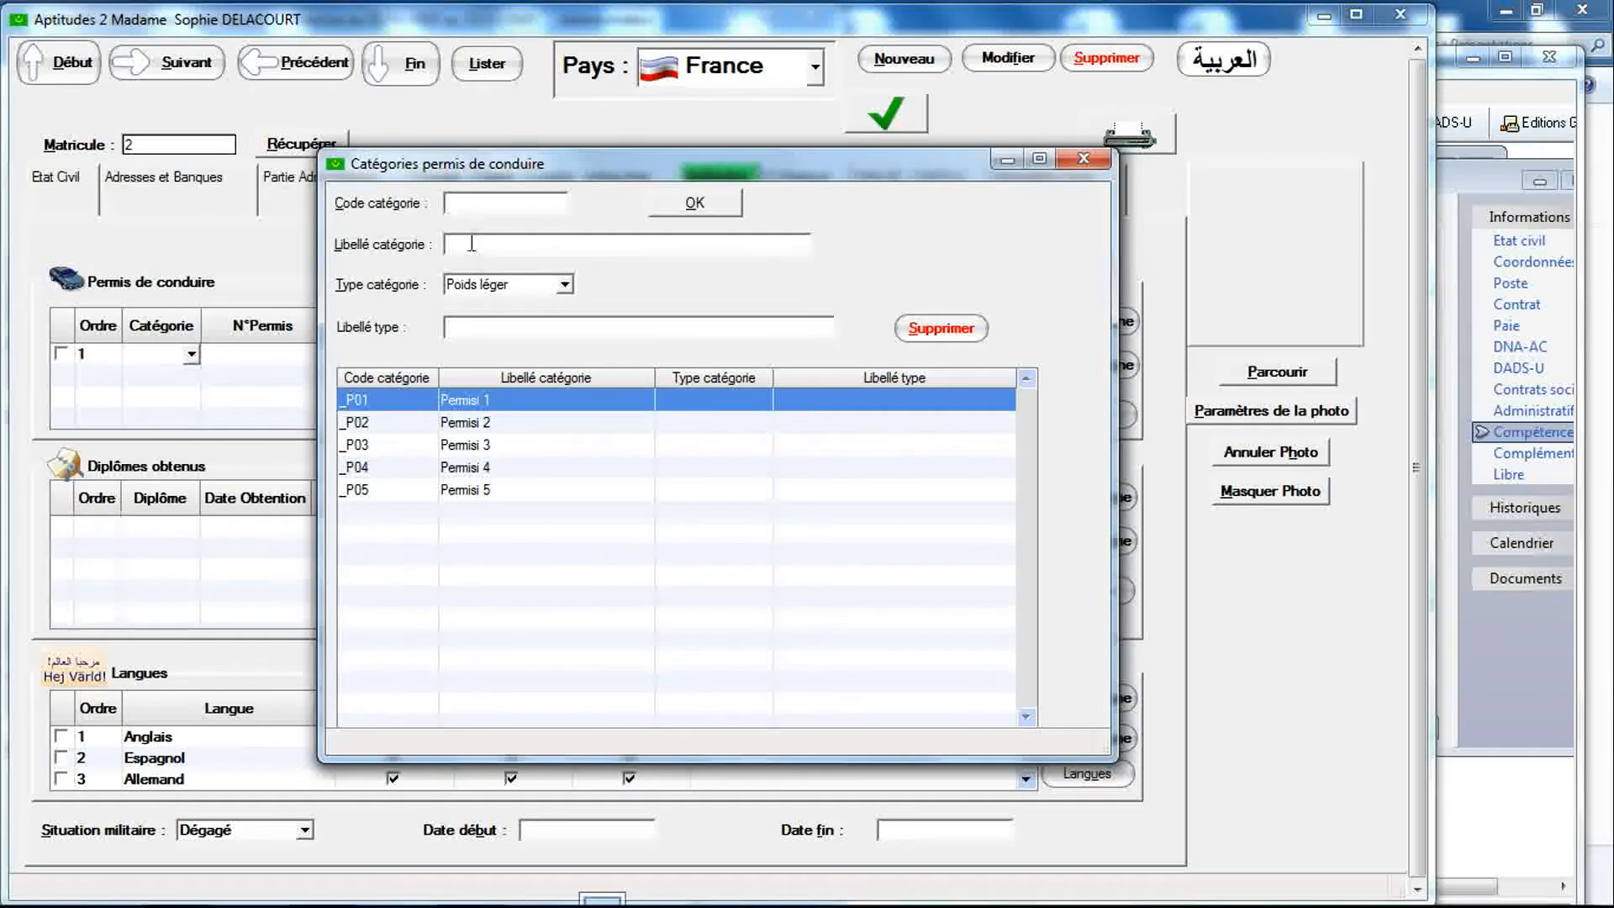
left_click(565, 285)
left_click(566, 288)
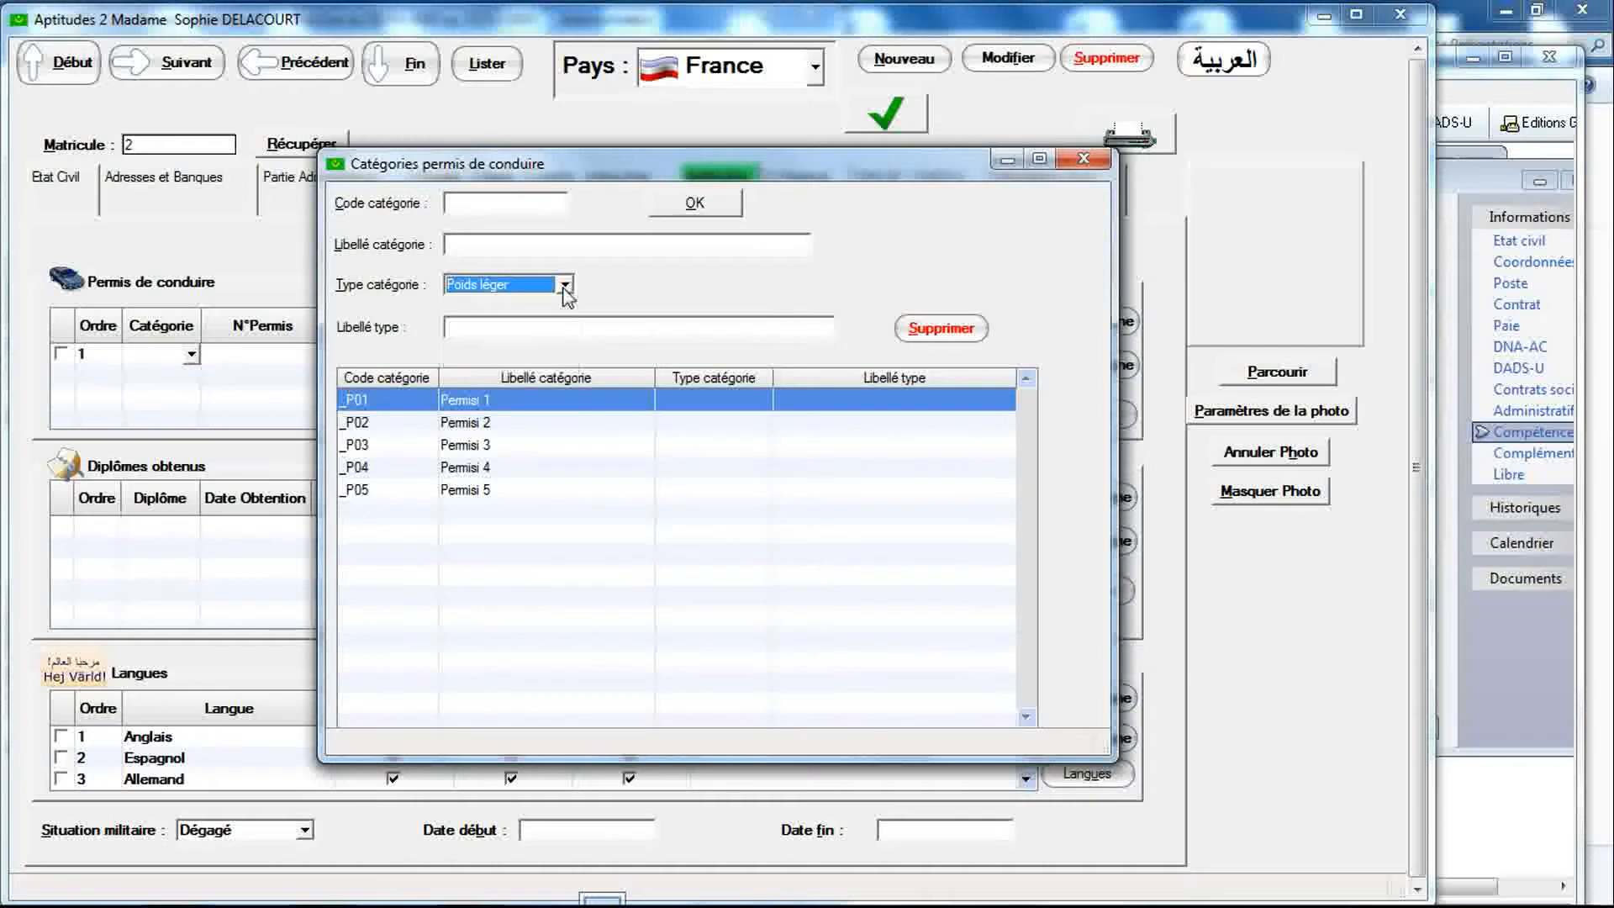
left_click(1083, 160)
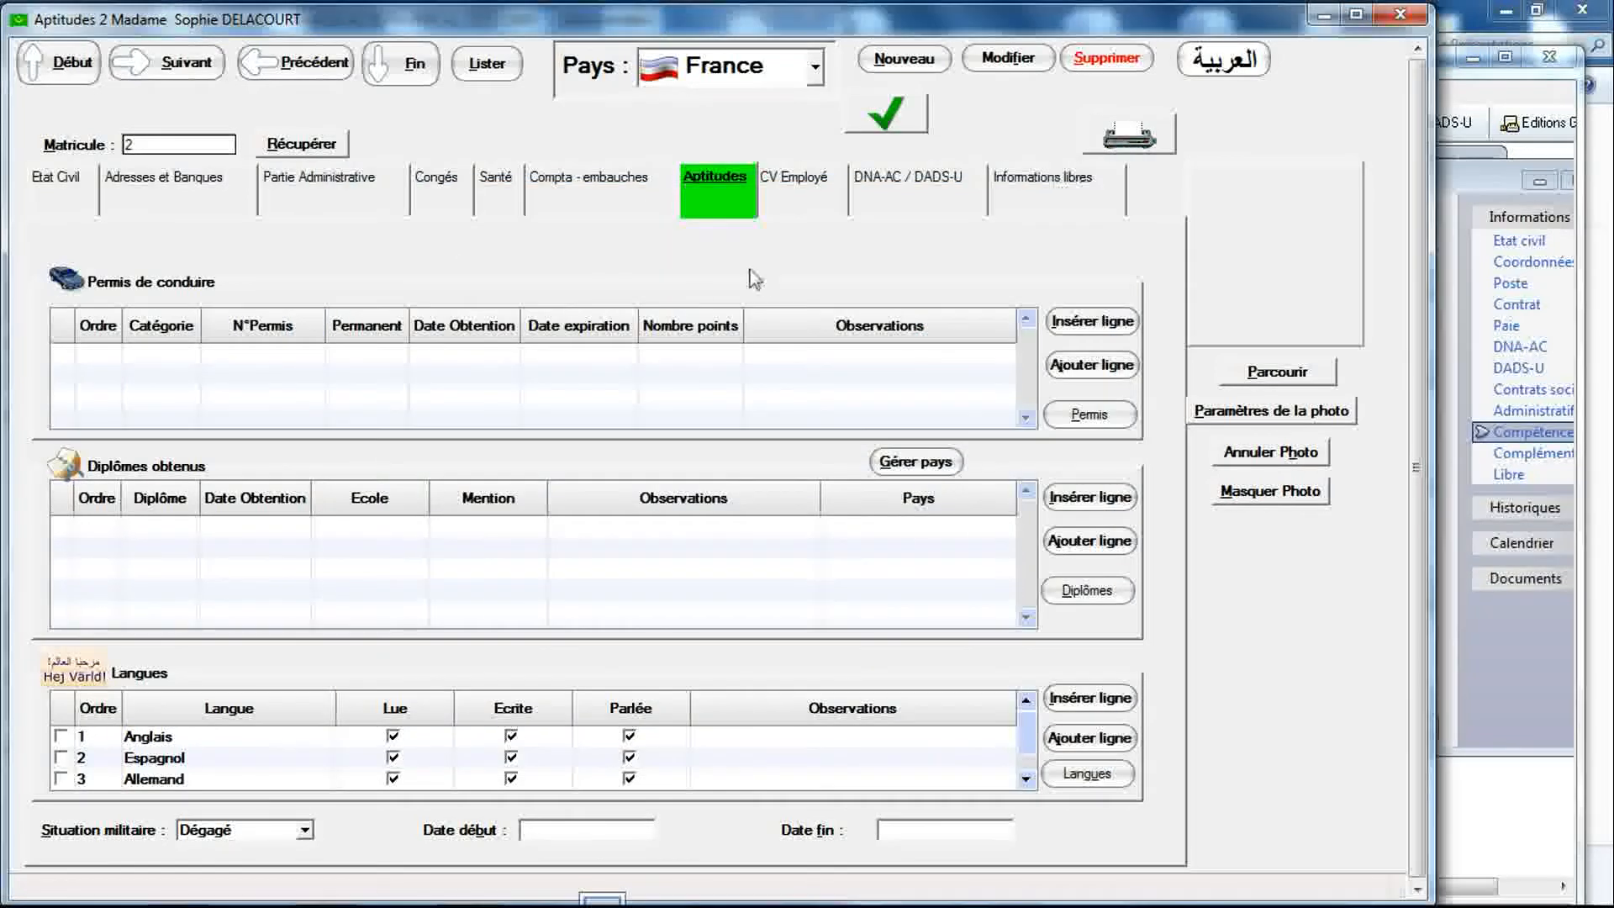
Step: Add several blank rows to employee 2's Permis de conduire table in RIMINTEG and remove them all
left_click(133, 364)
left_click(143, 360)
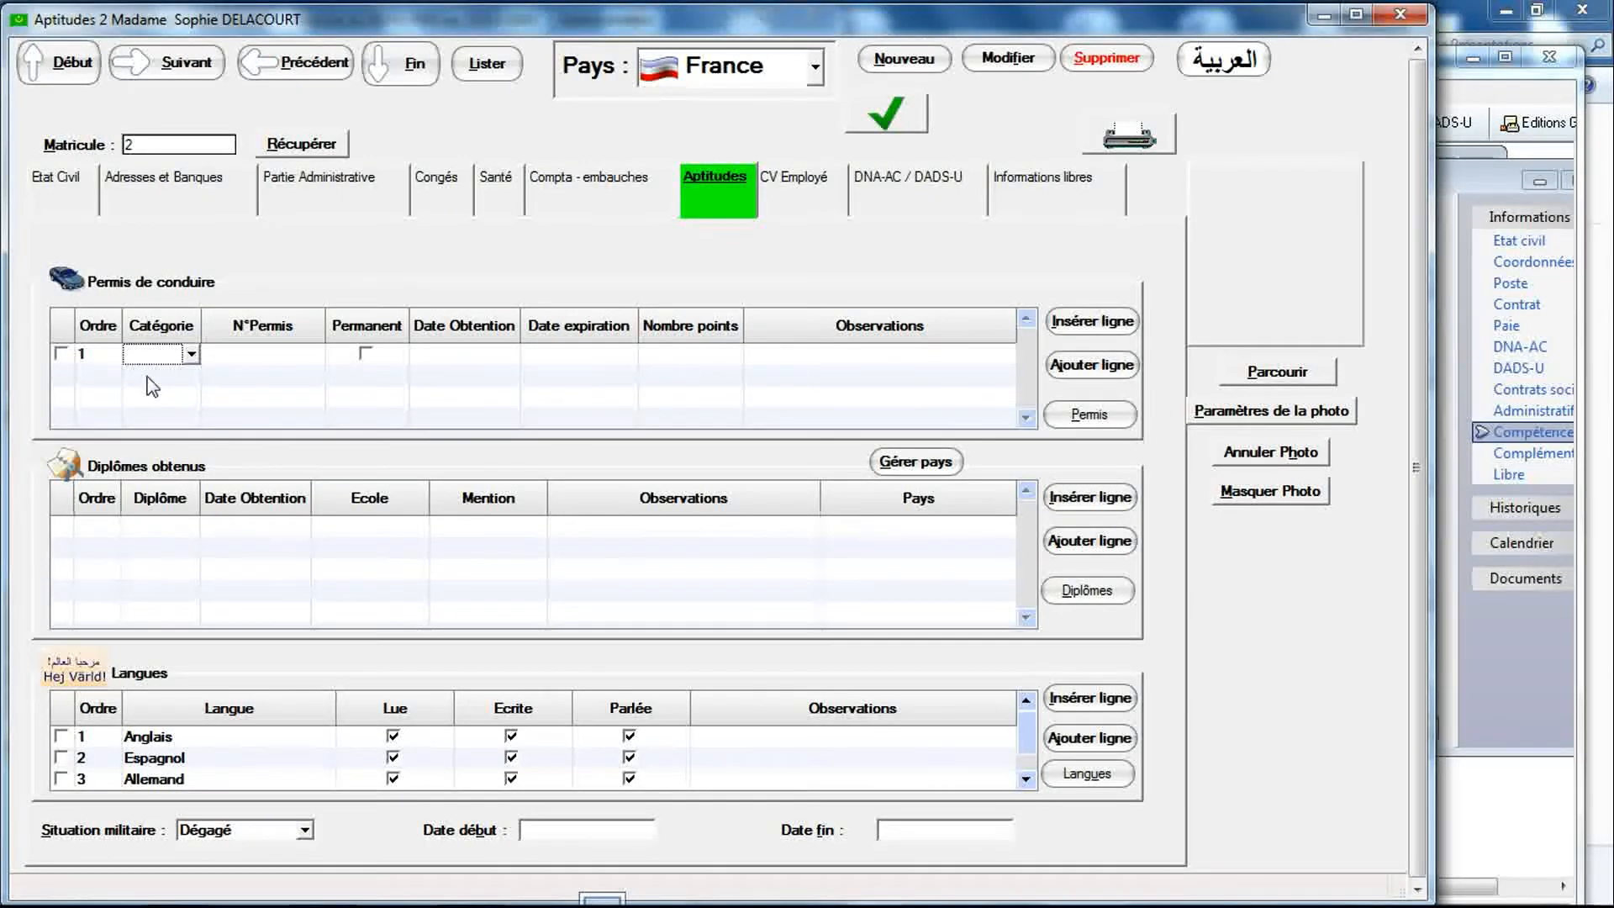
left_click(148, 376)
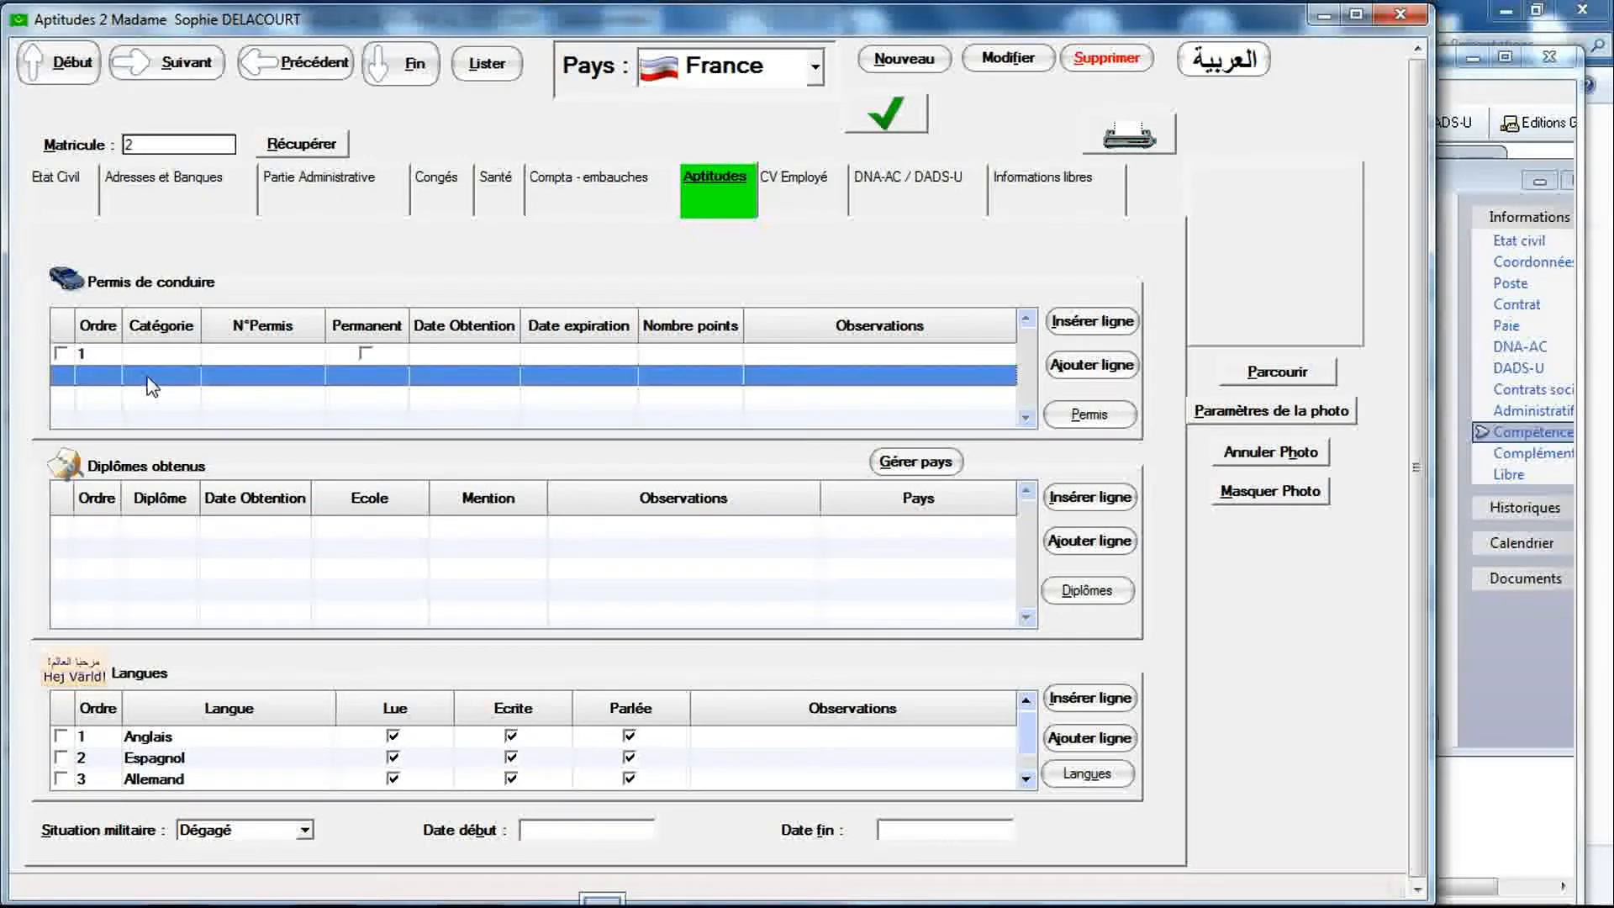
left_click(153, 399)
left_click(154, 418)
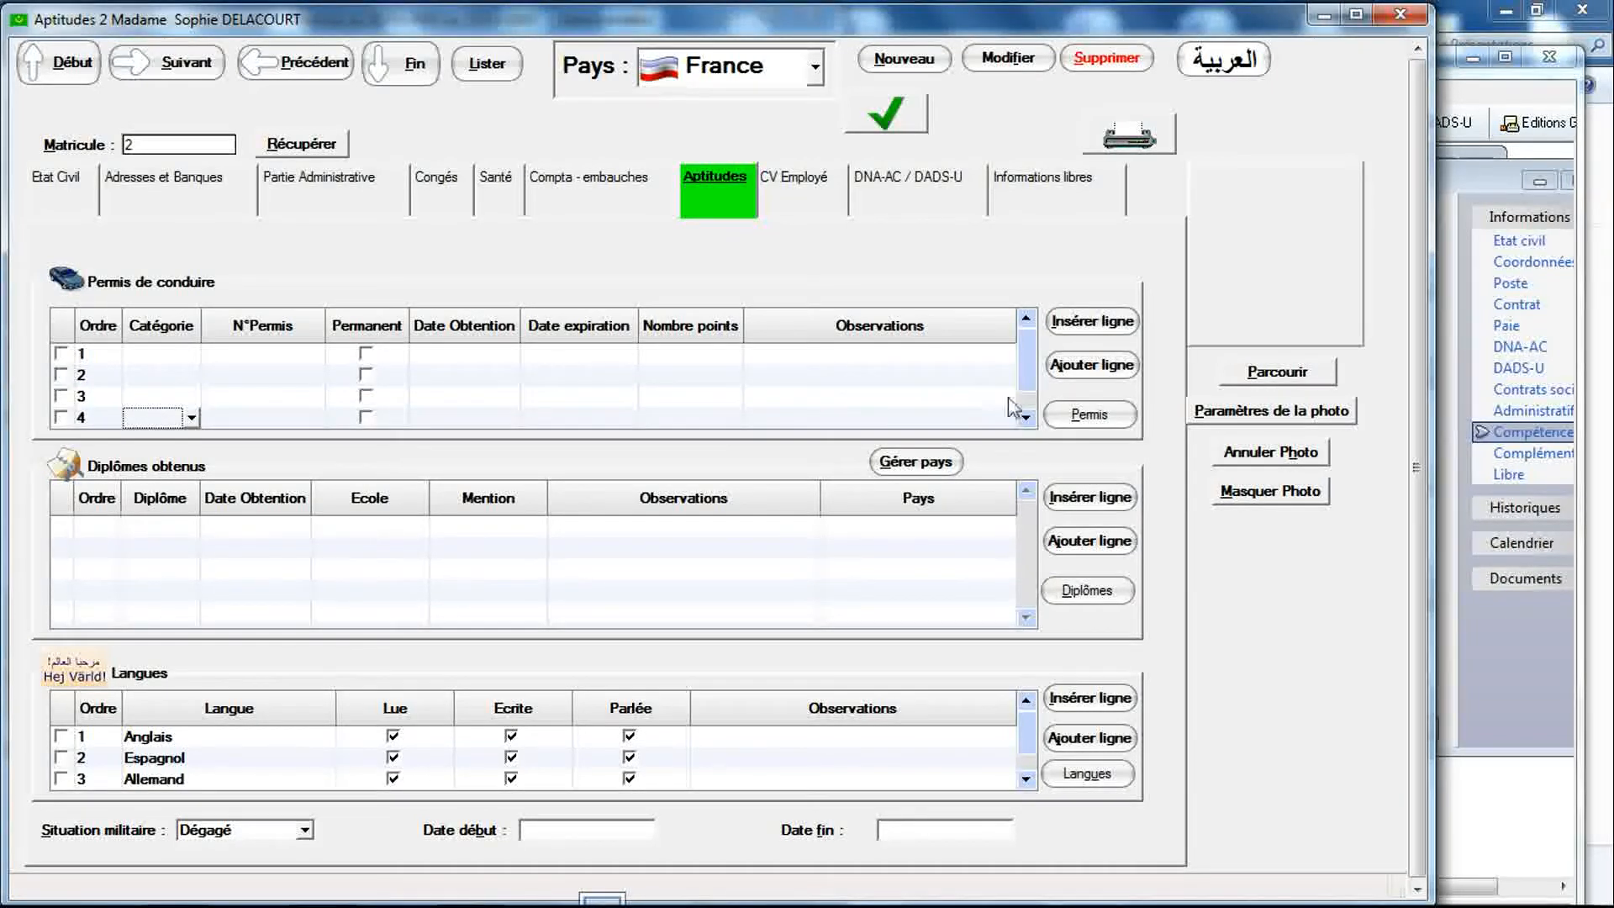
left_click(1025, 417)
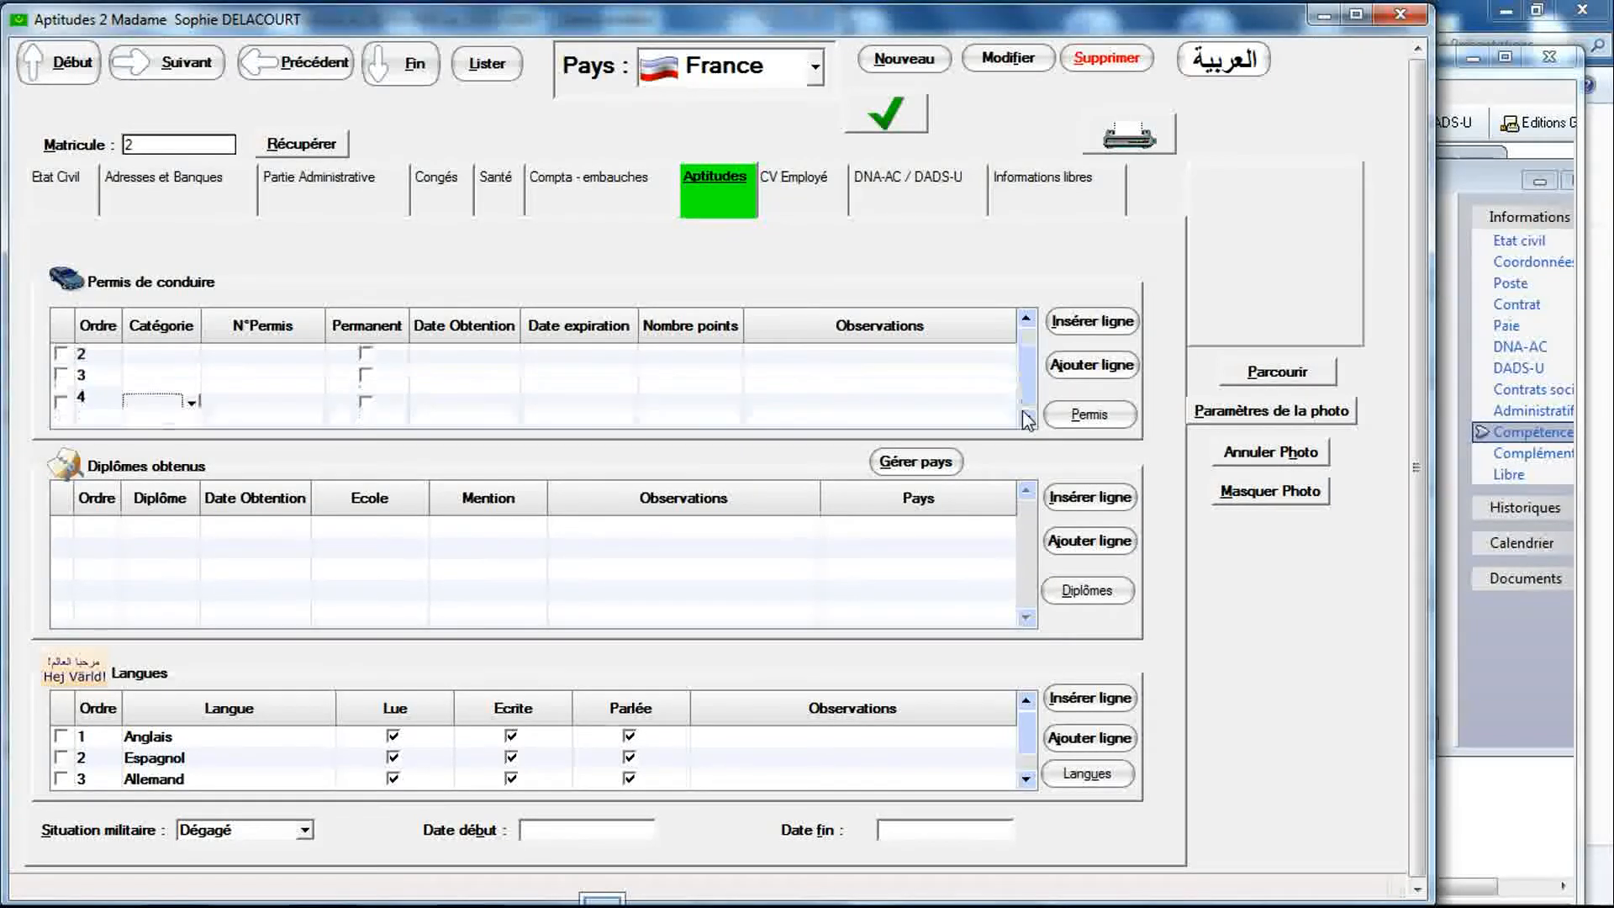
left_click(64, 421)
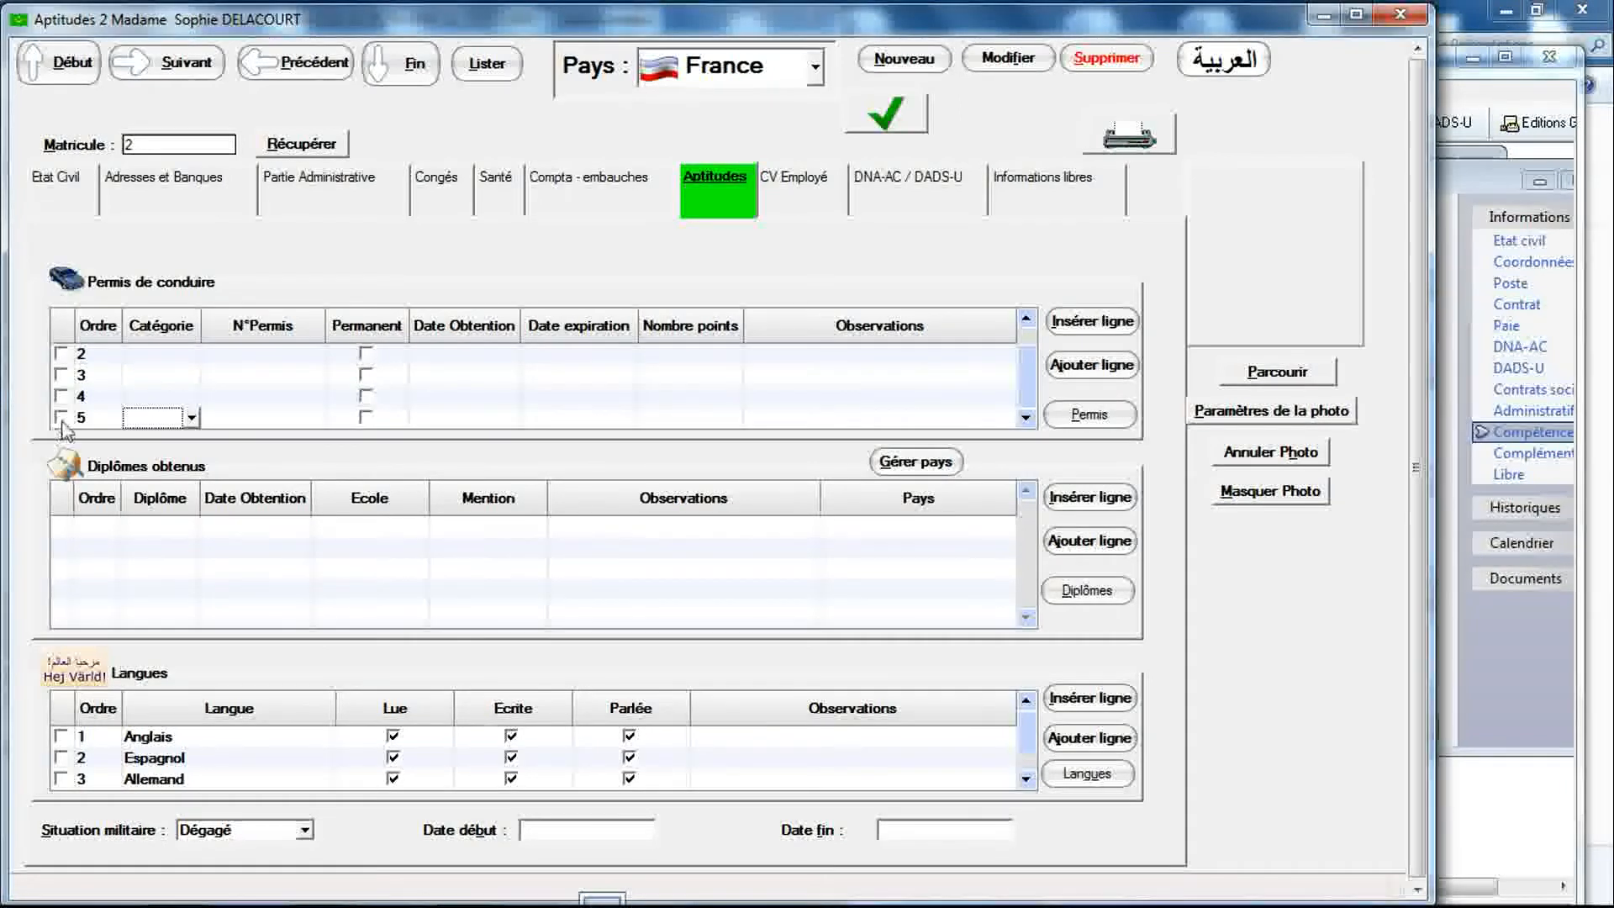
left_click(61, 420)
left_click(63, 396)
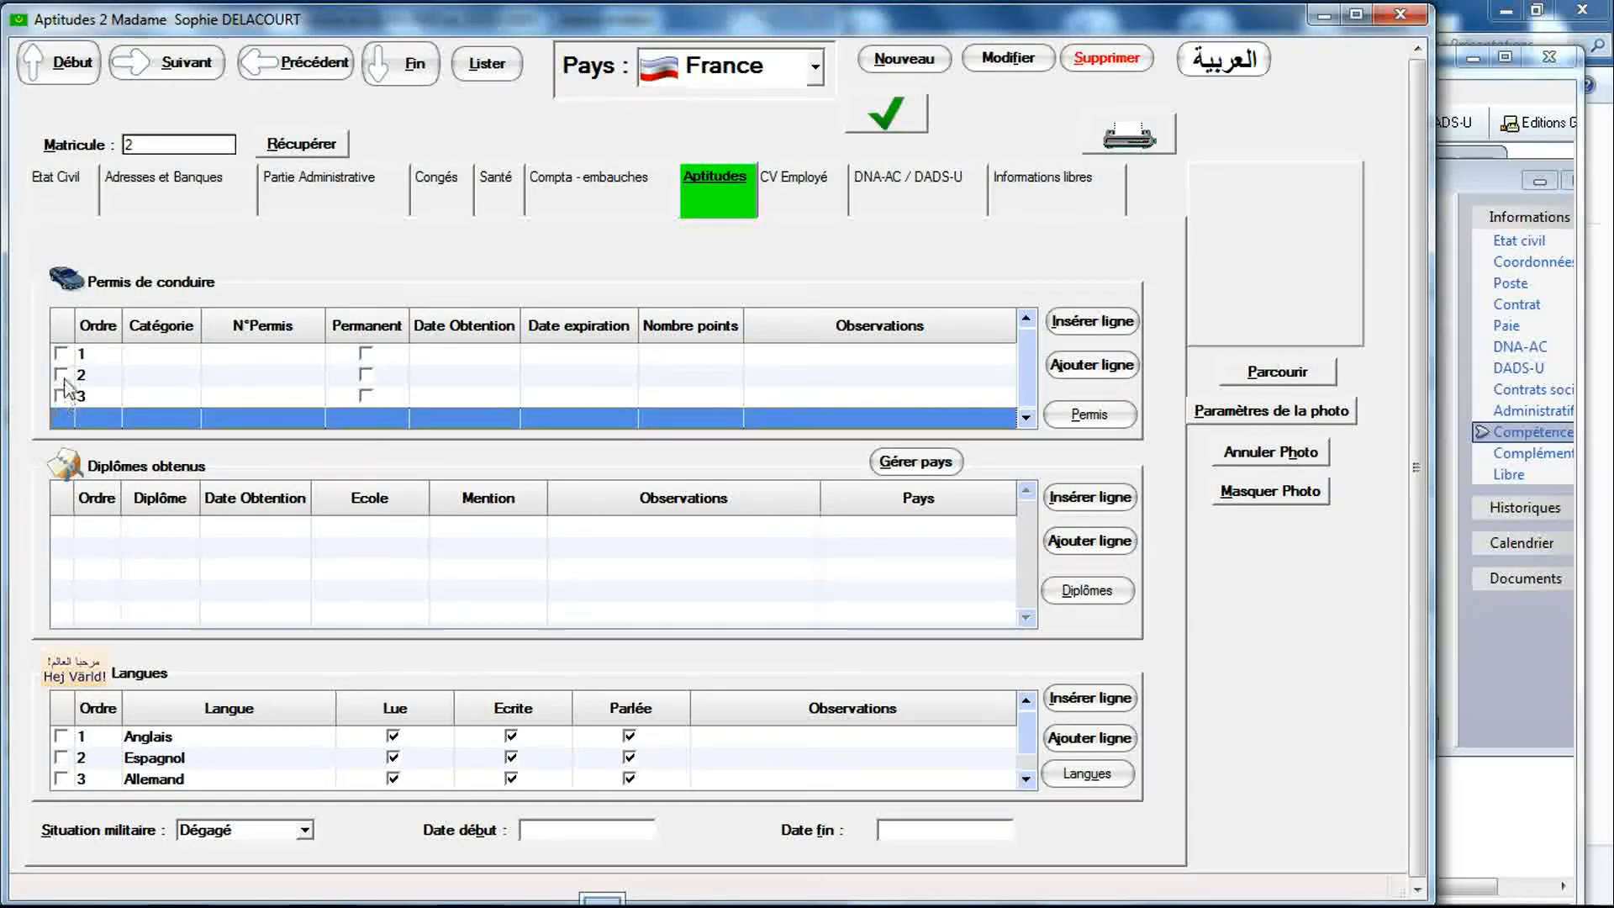
left_click(63, 393)
left_click(61, 376)
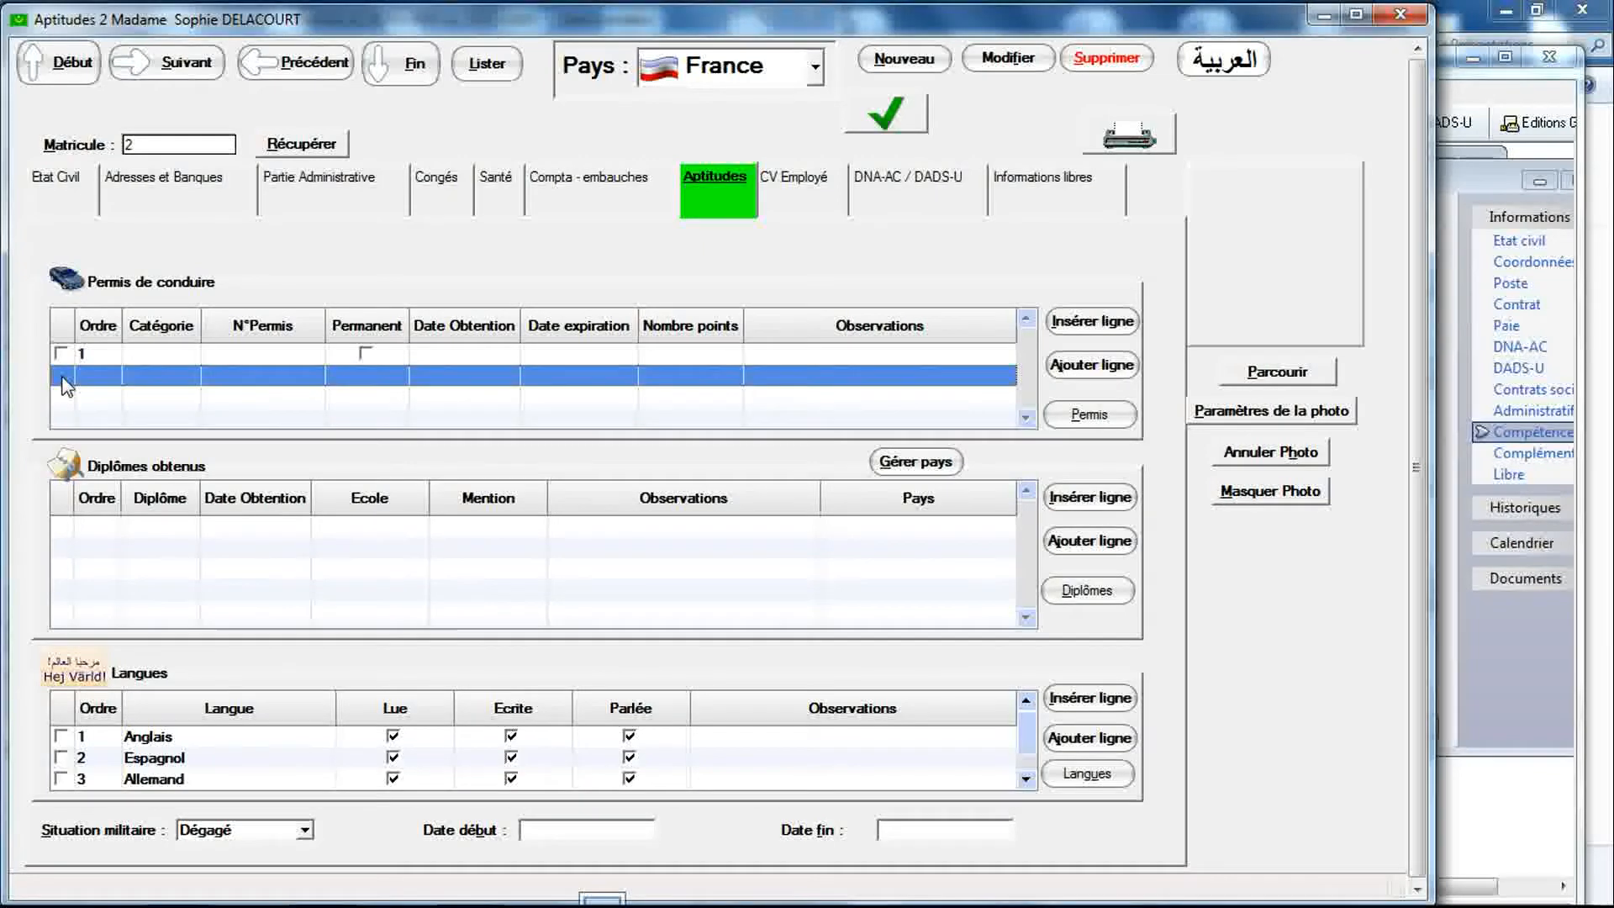
left_click(61, 354)
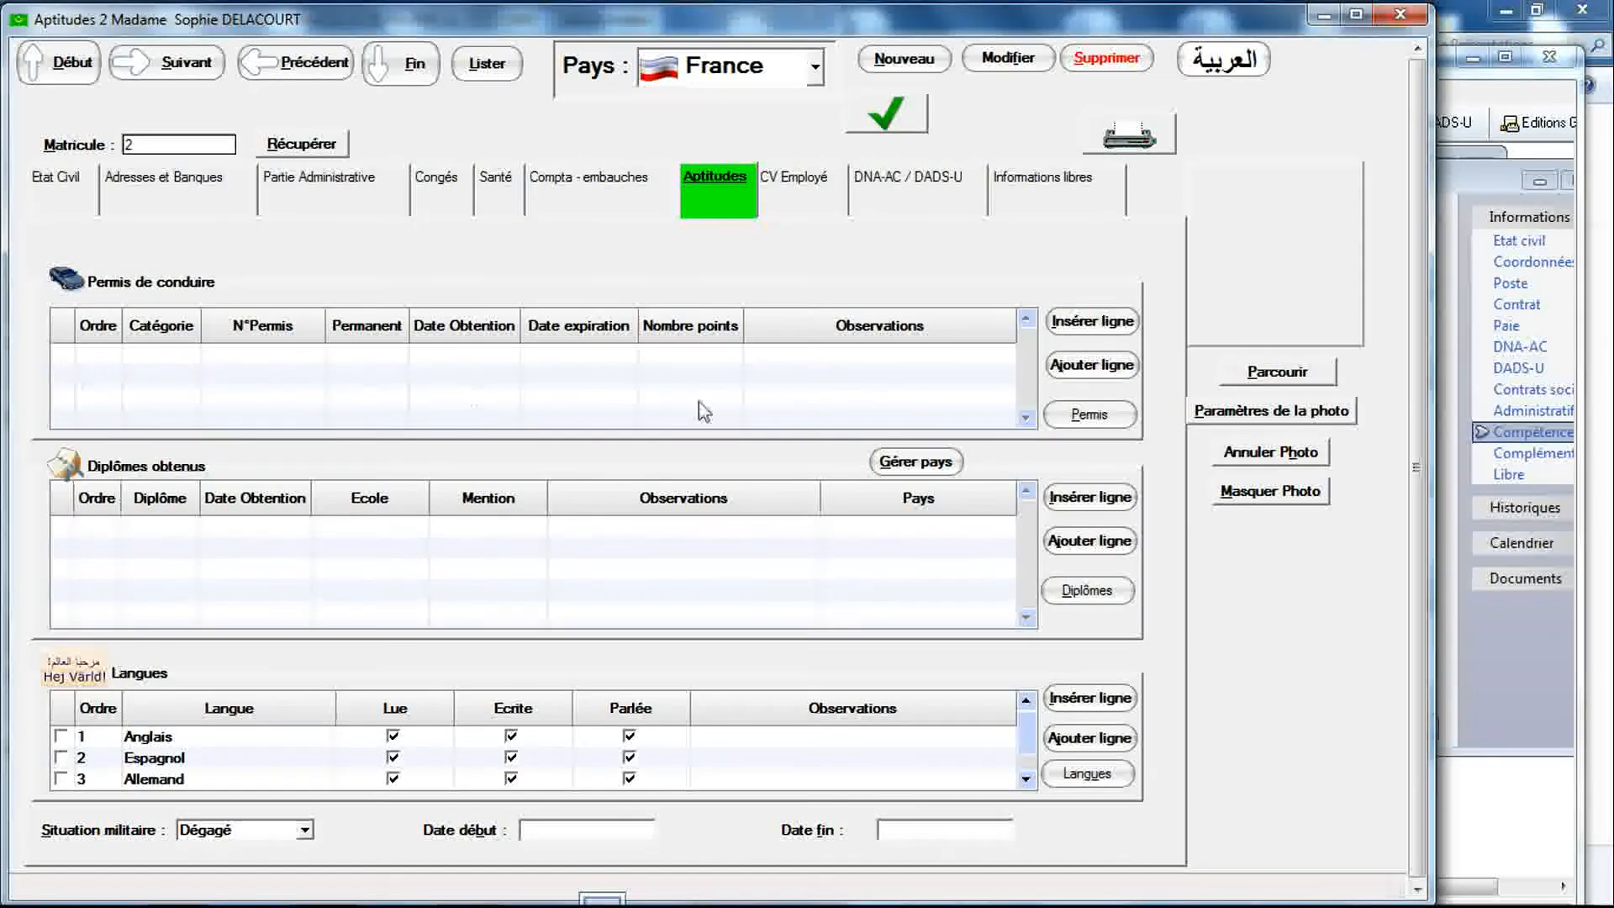
left_click(672, 357)
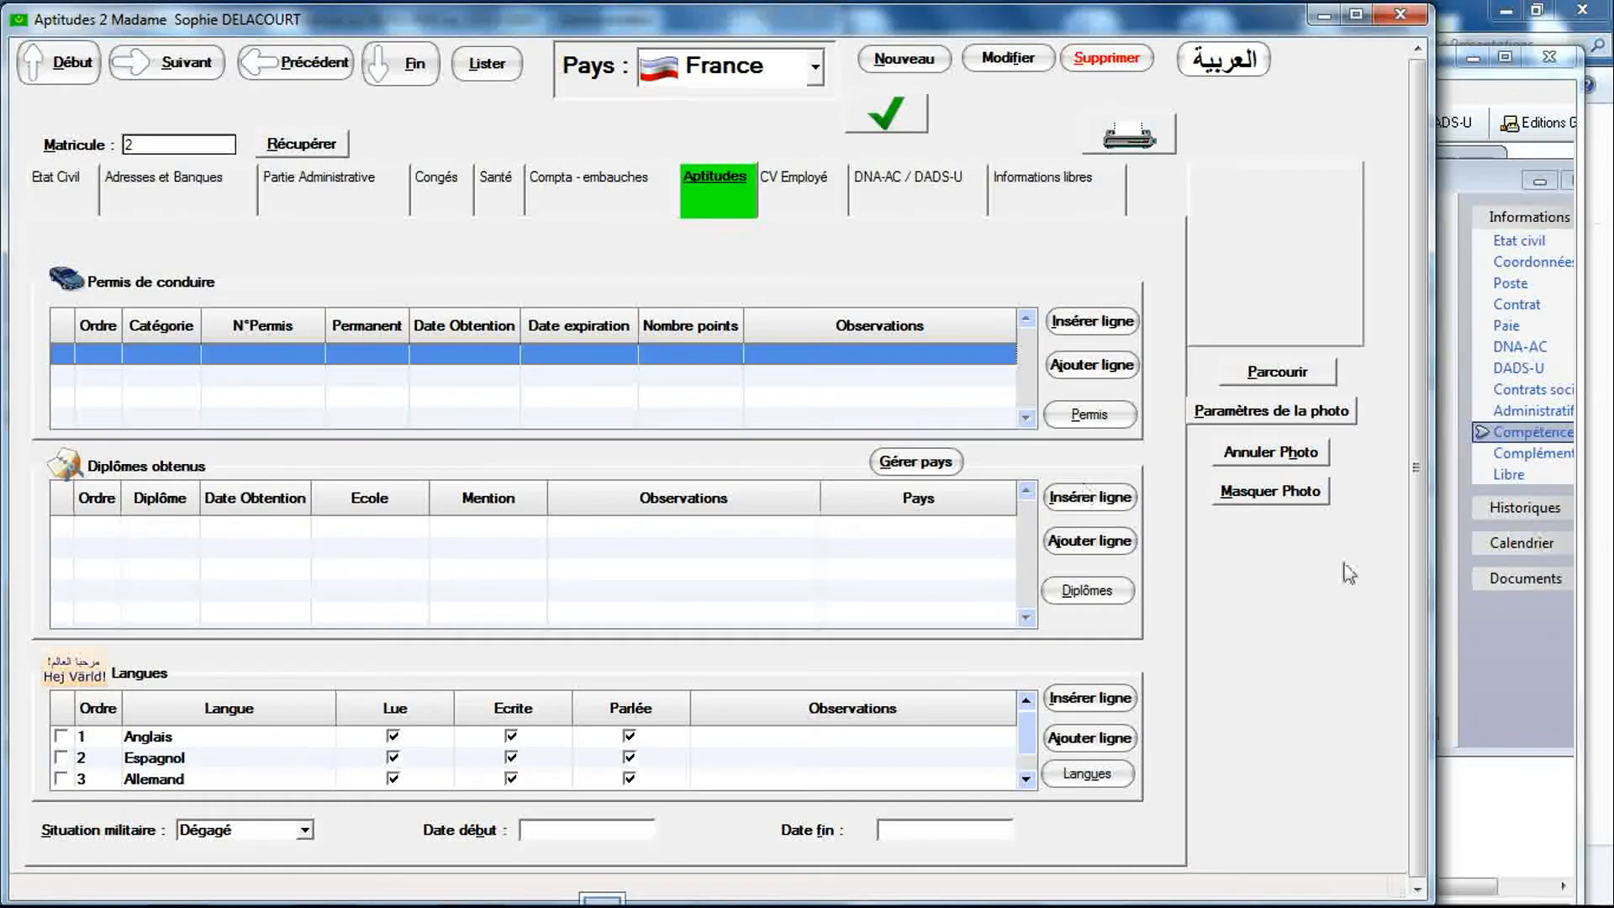
Step: Go back to employee 1 in Sage Paie without reissuing the payslip or saving changes, and display employee 1's Aptitudes in RIMINTEG
left_click(1442, 496)
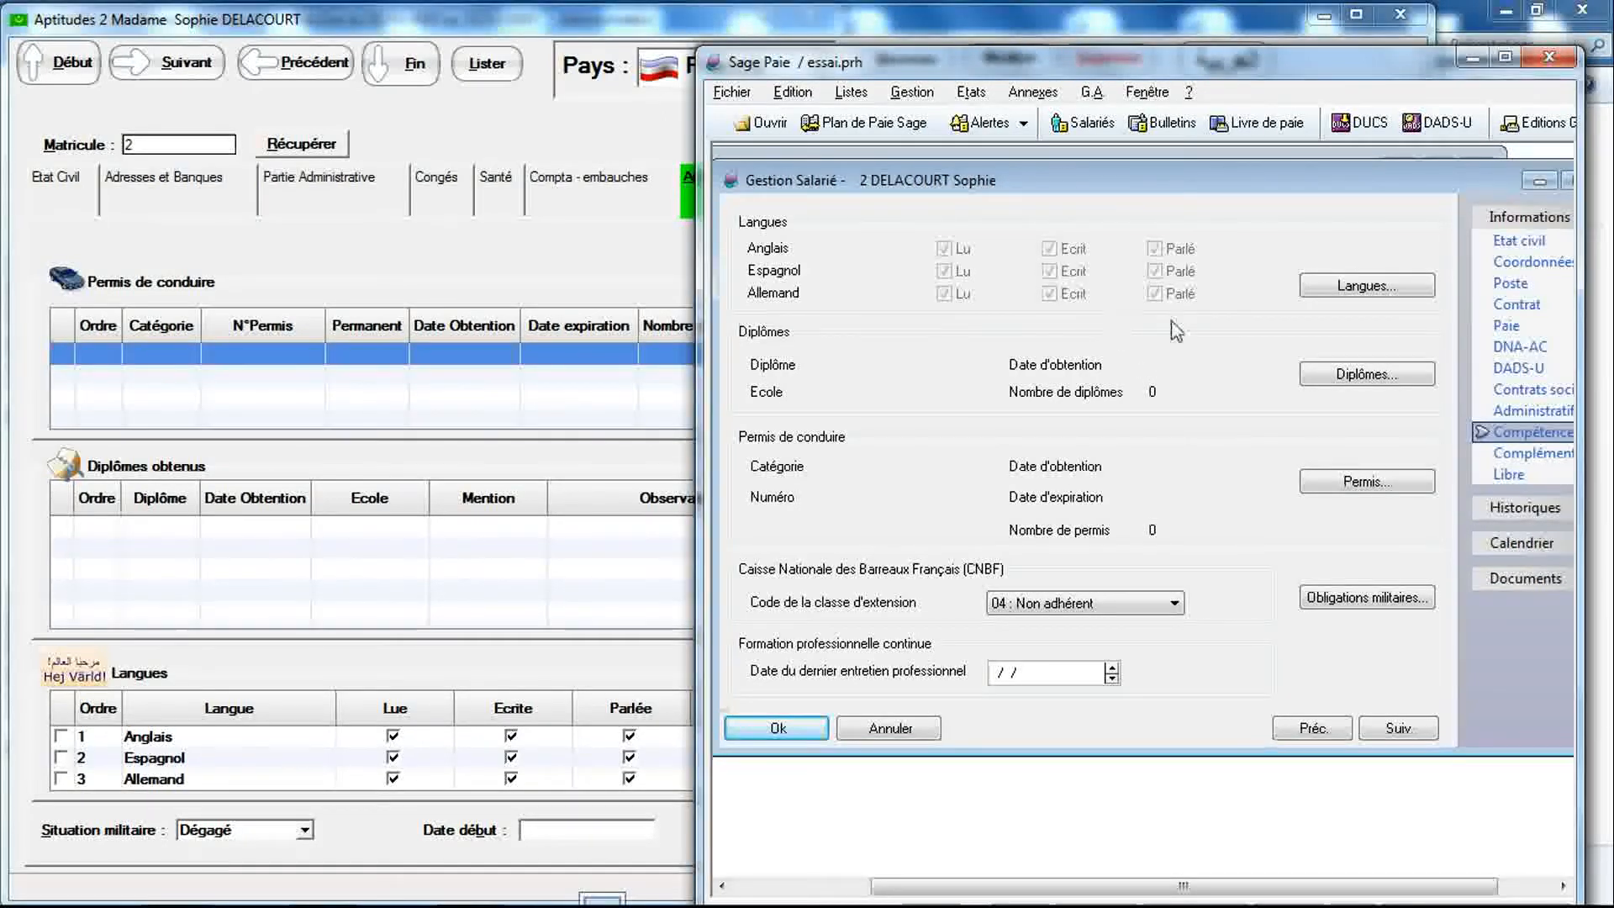
left_click(1309, 730)
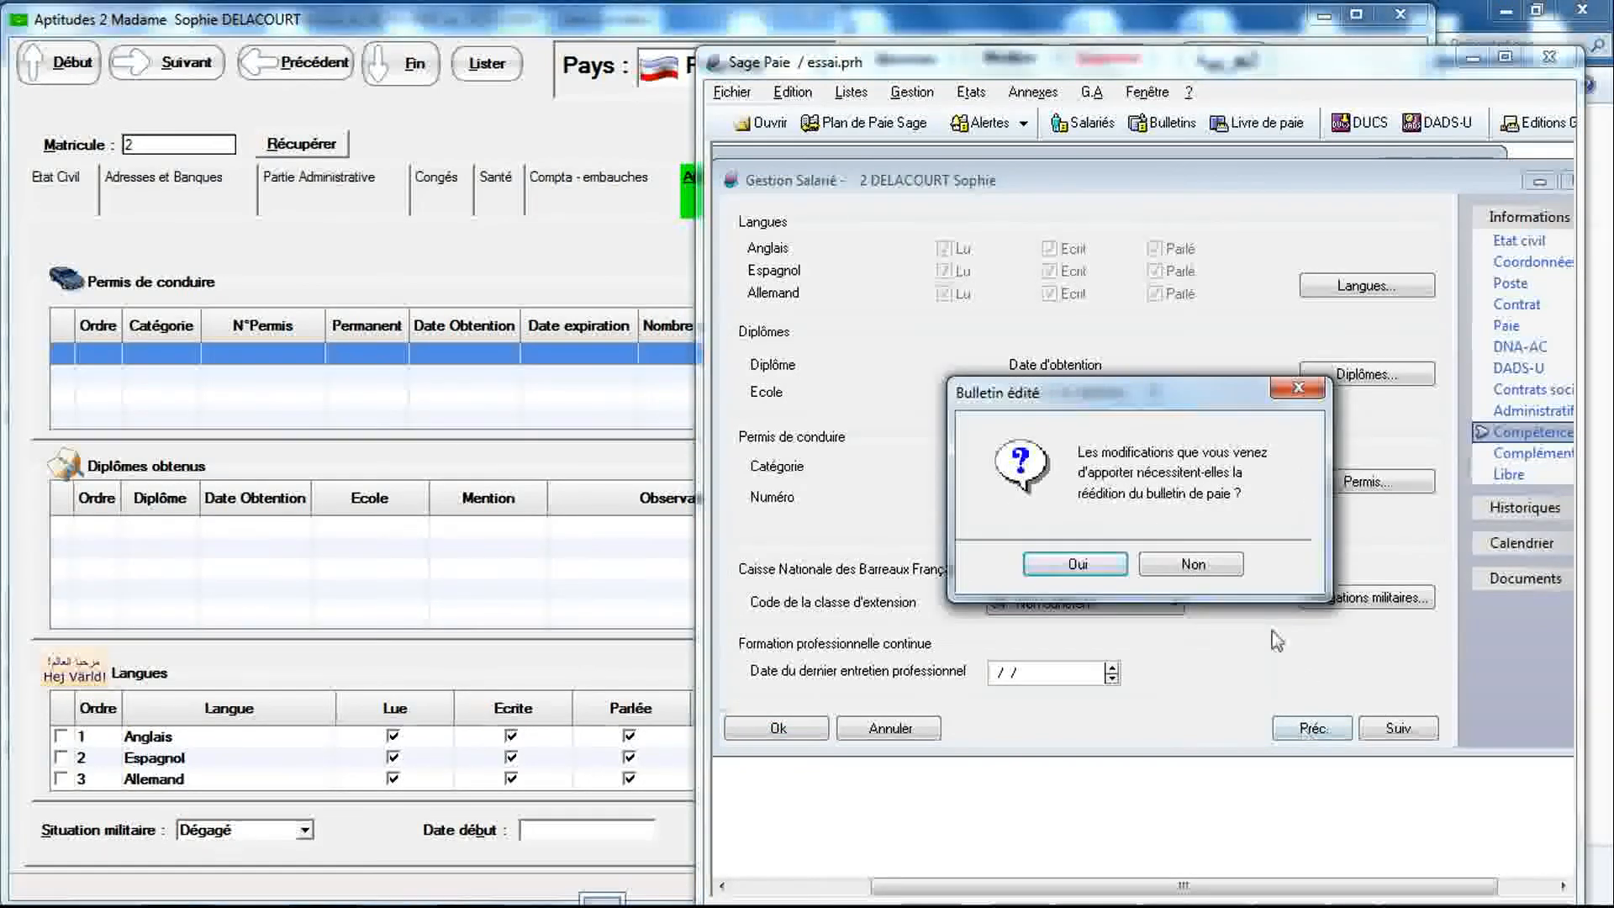
left_click(1192, 564)
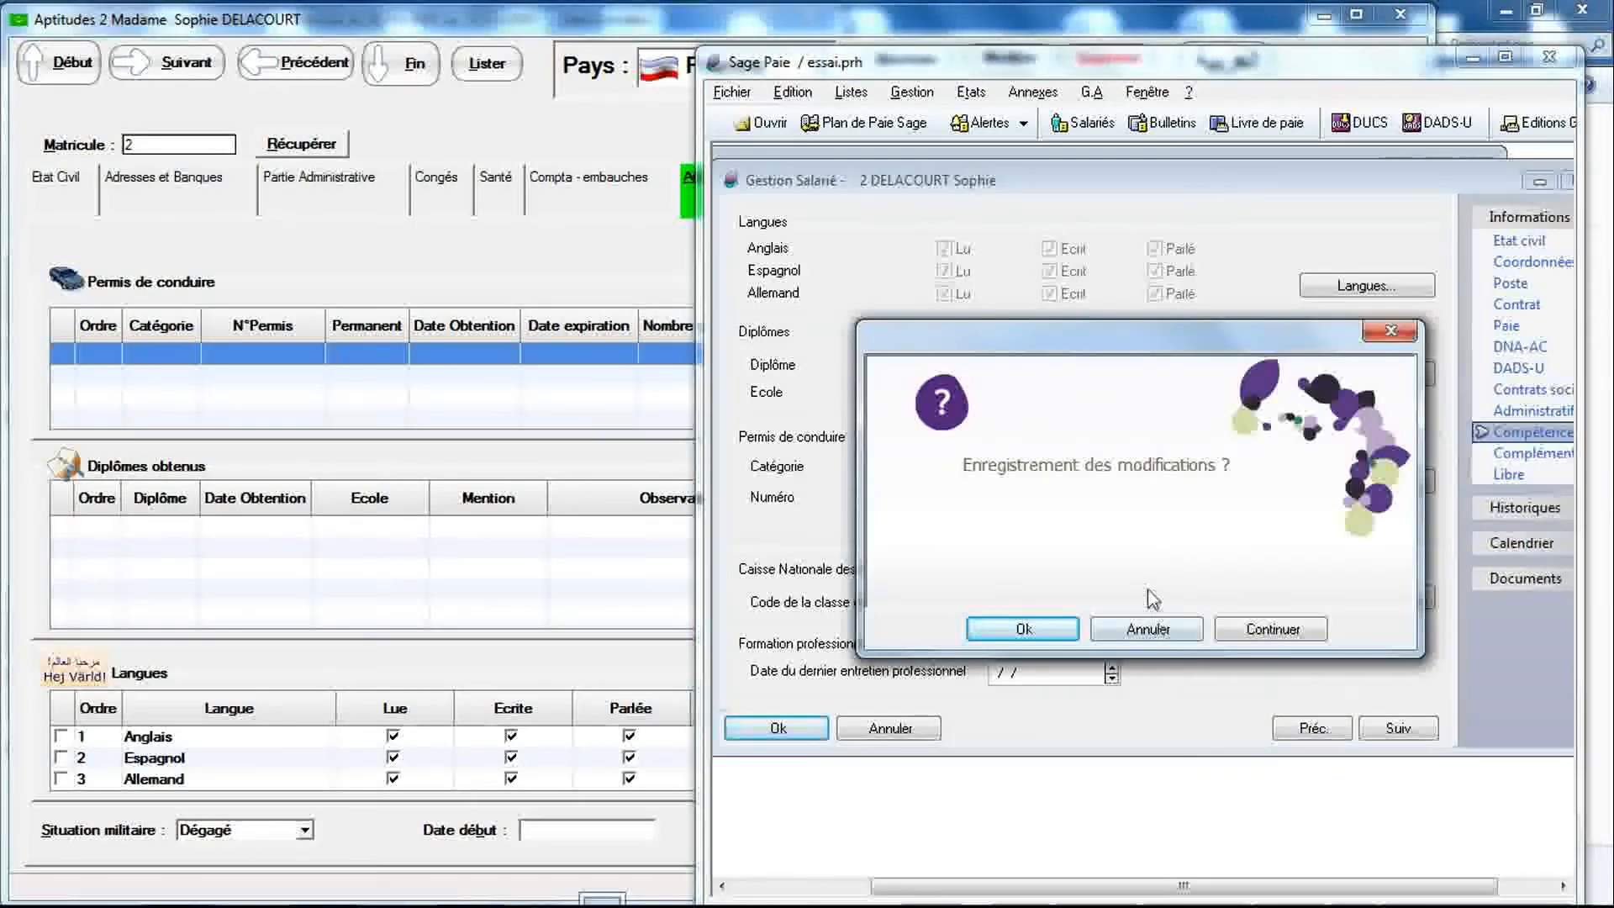
left_click(1148, 630)
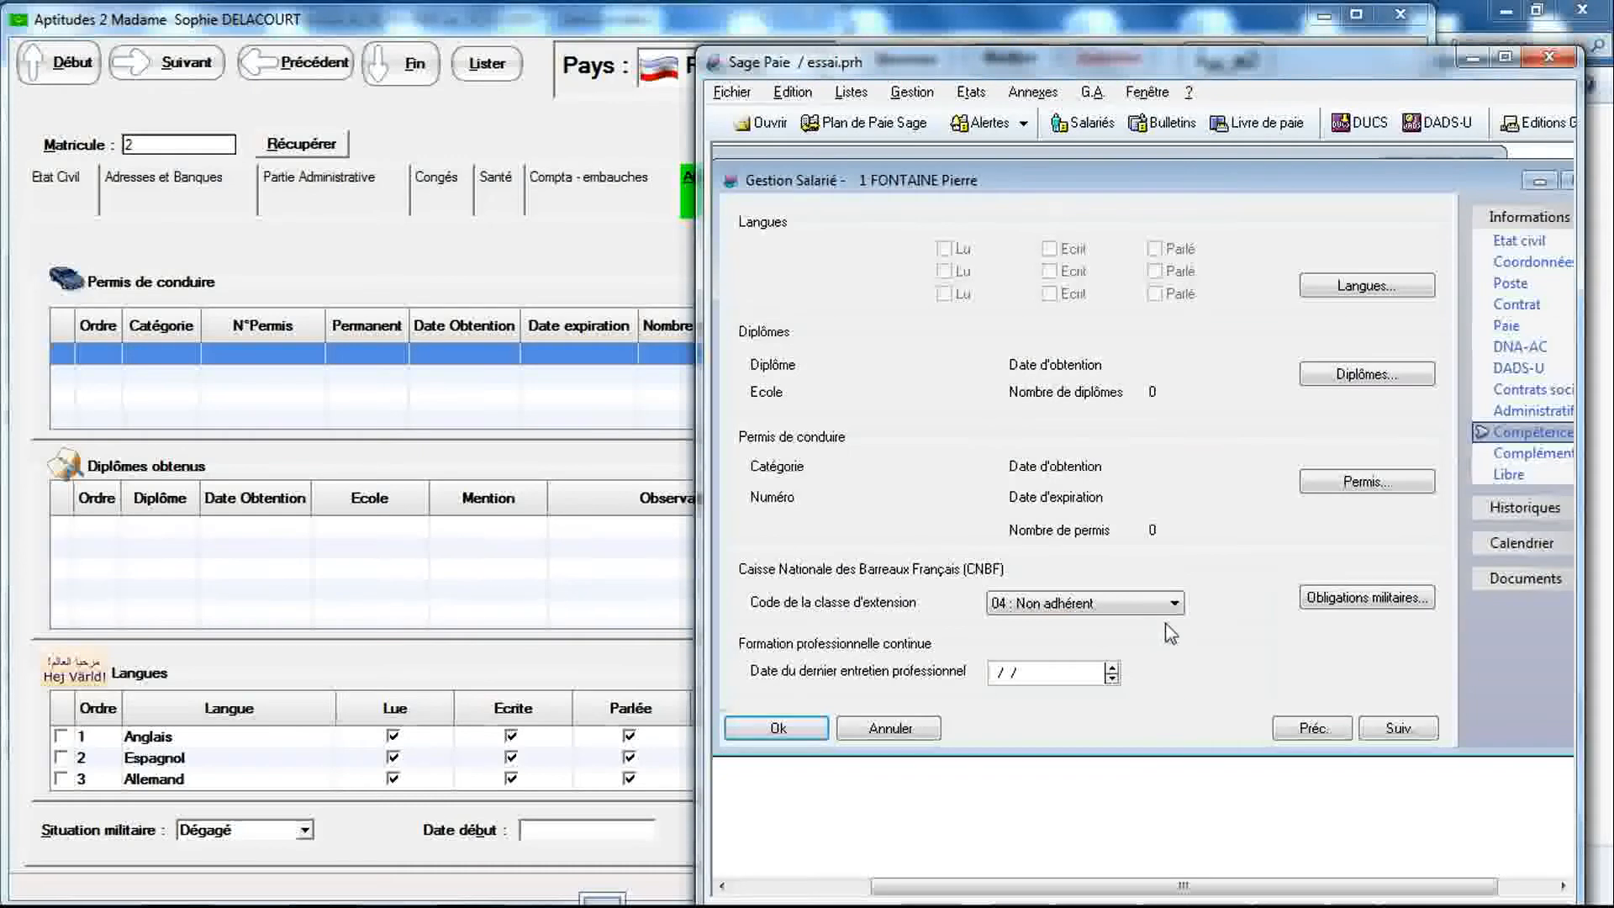
left_click(475, 244)
left_click(282, 74)
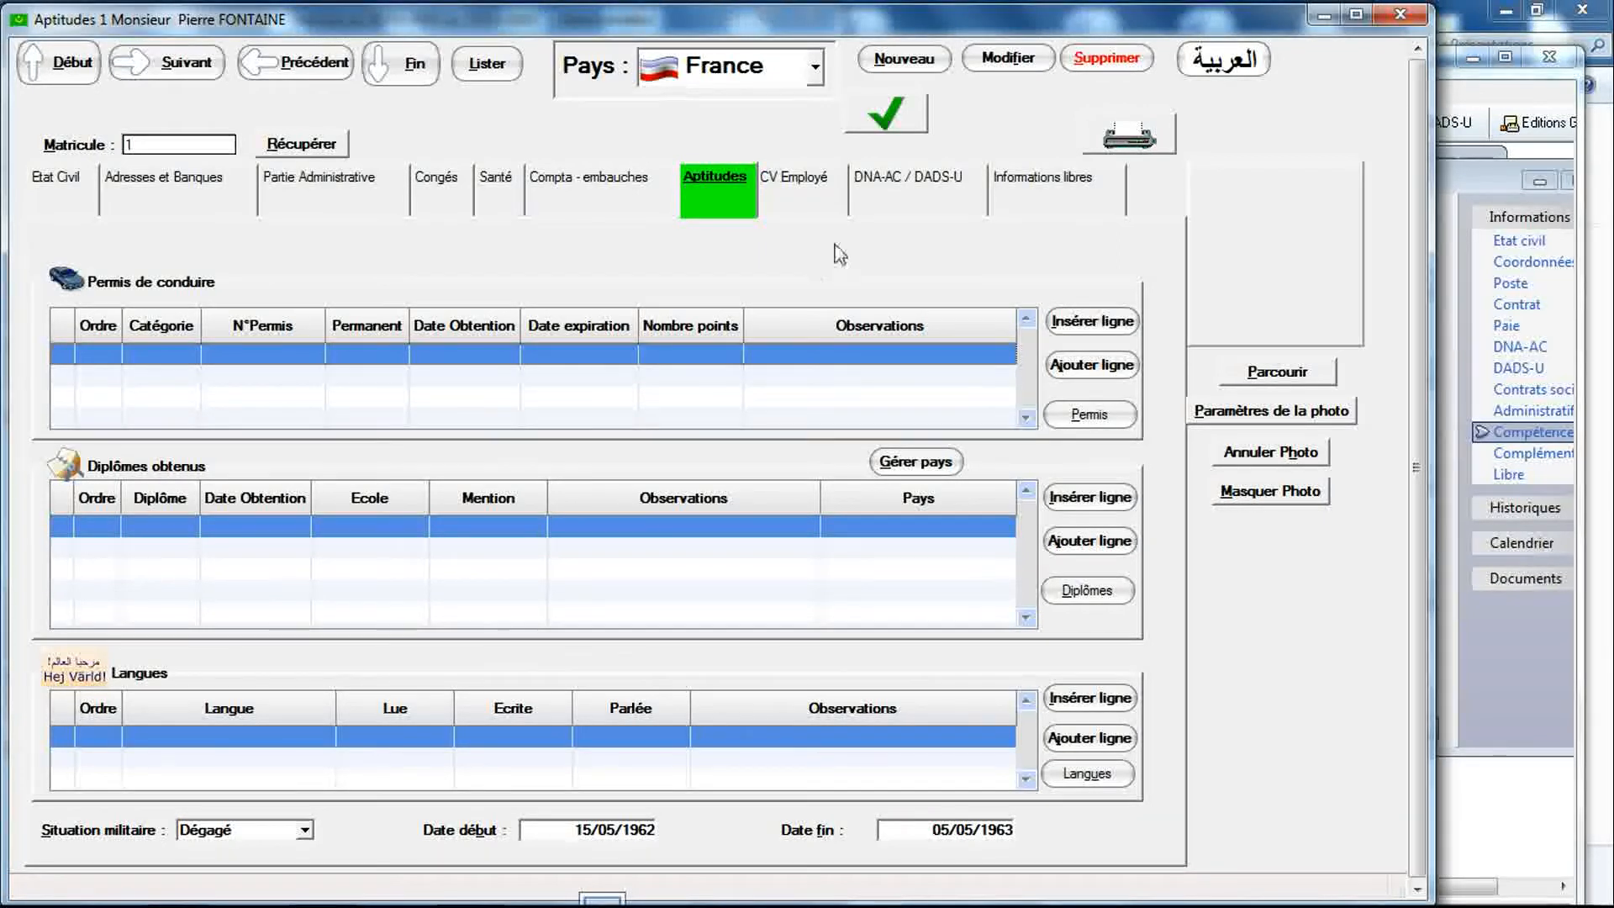
Step: Review employee 1's CV Employé, Aptitudes, Compta - embauches and Etat Civil pages in RIMINTEG
left_click(805, 192)
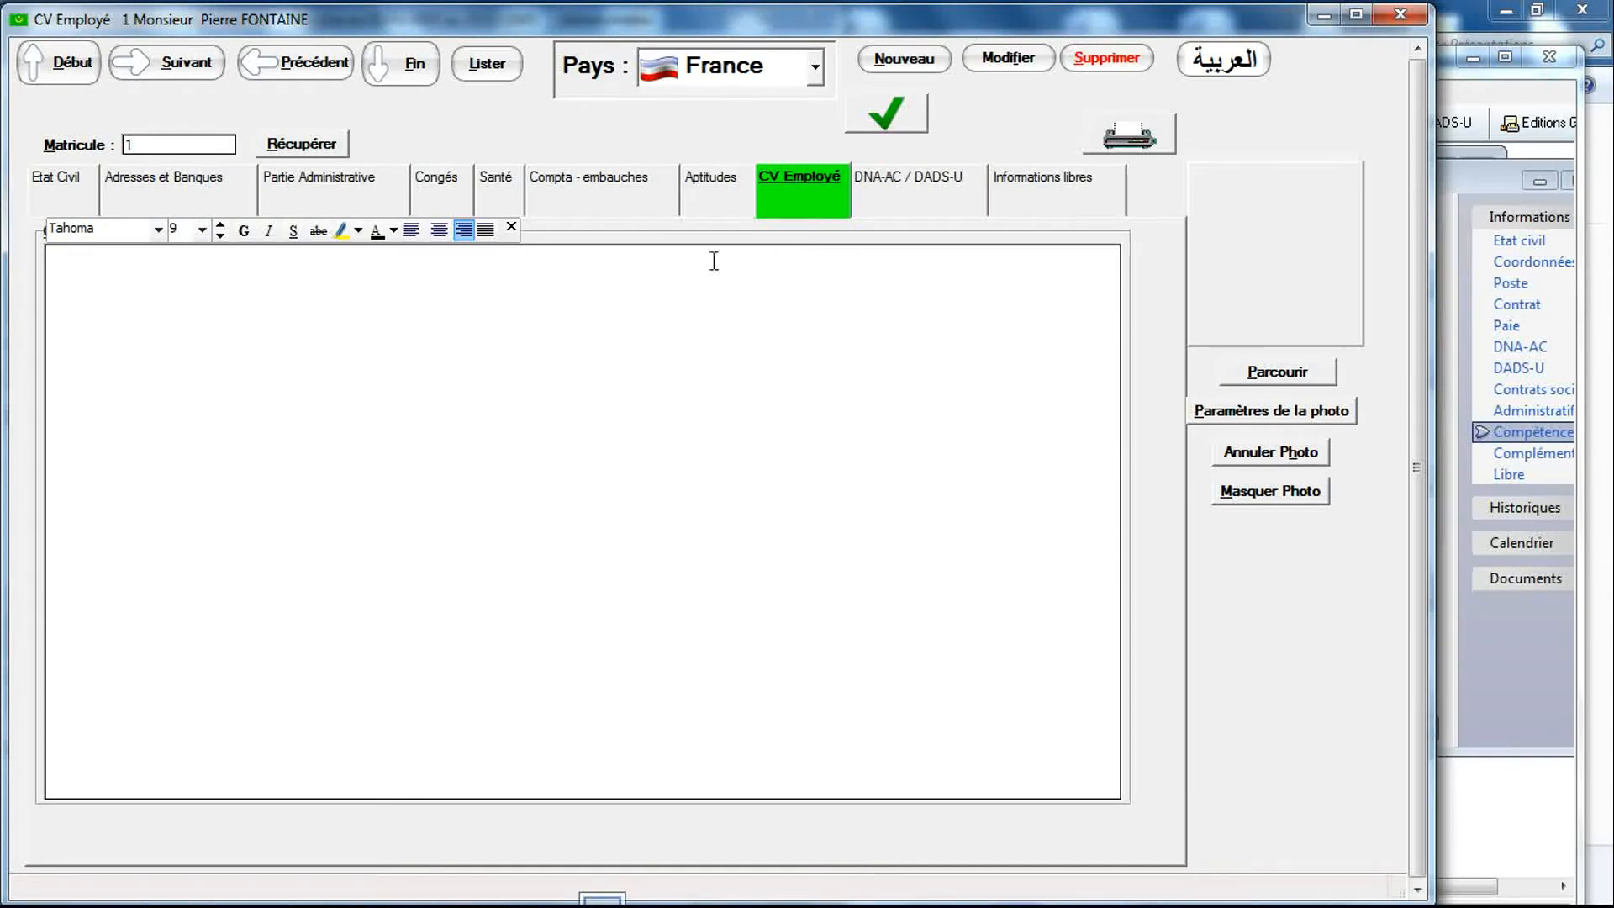
left_click(715, 185)
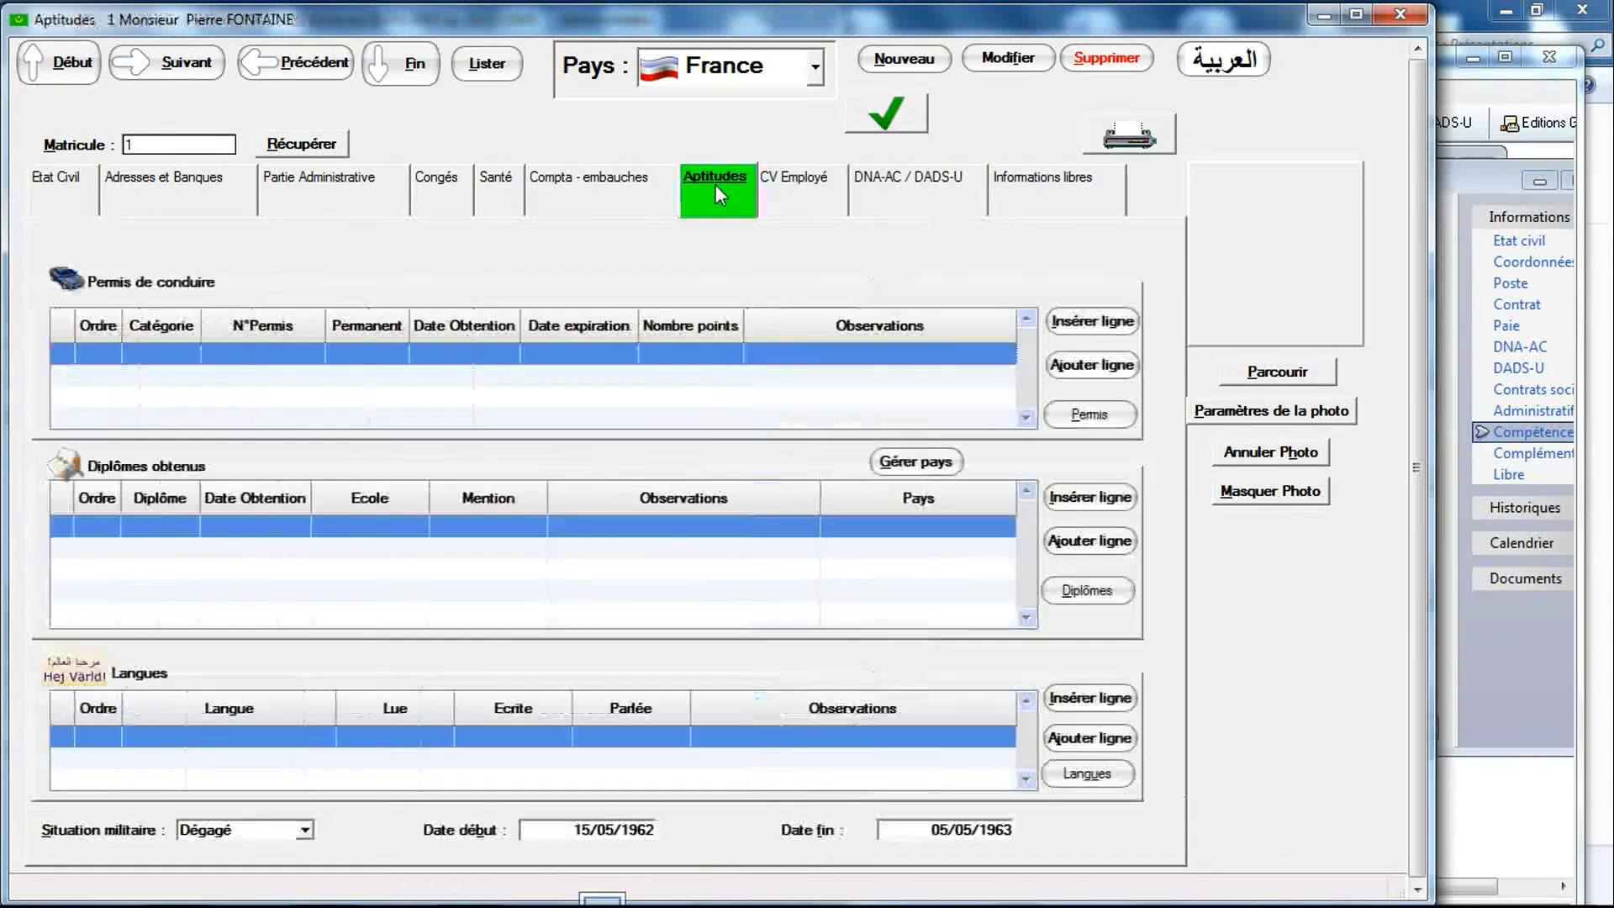
left_click(582, 203)
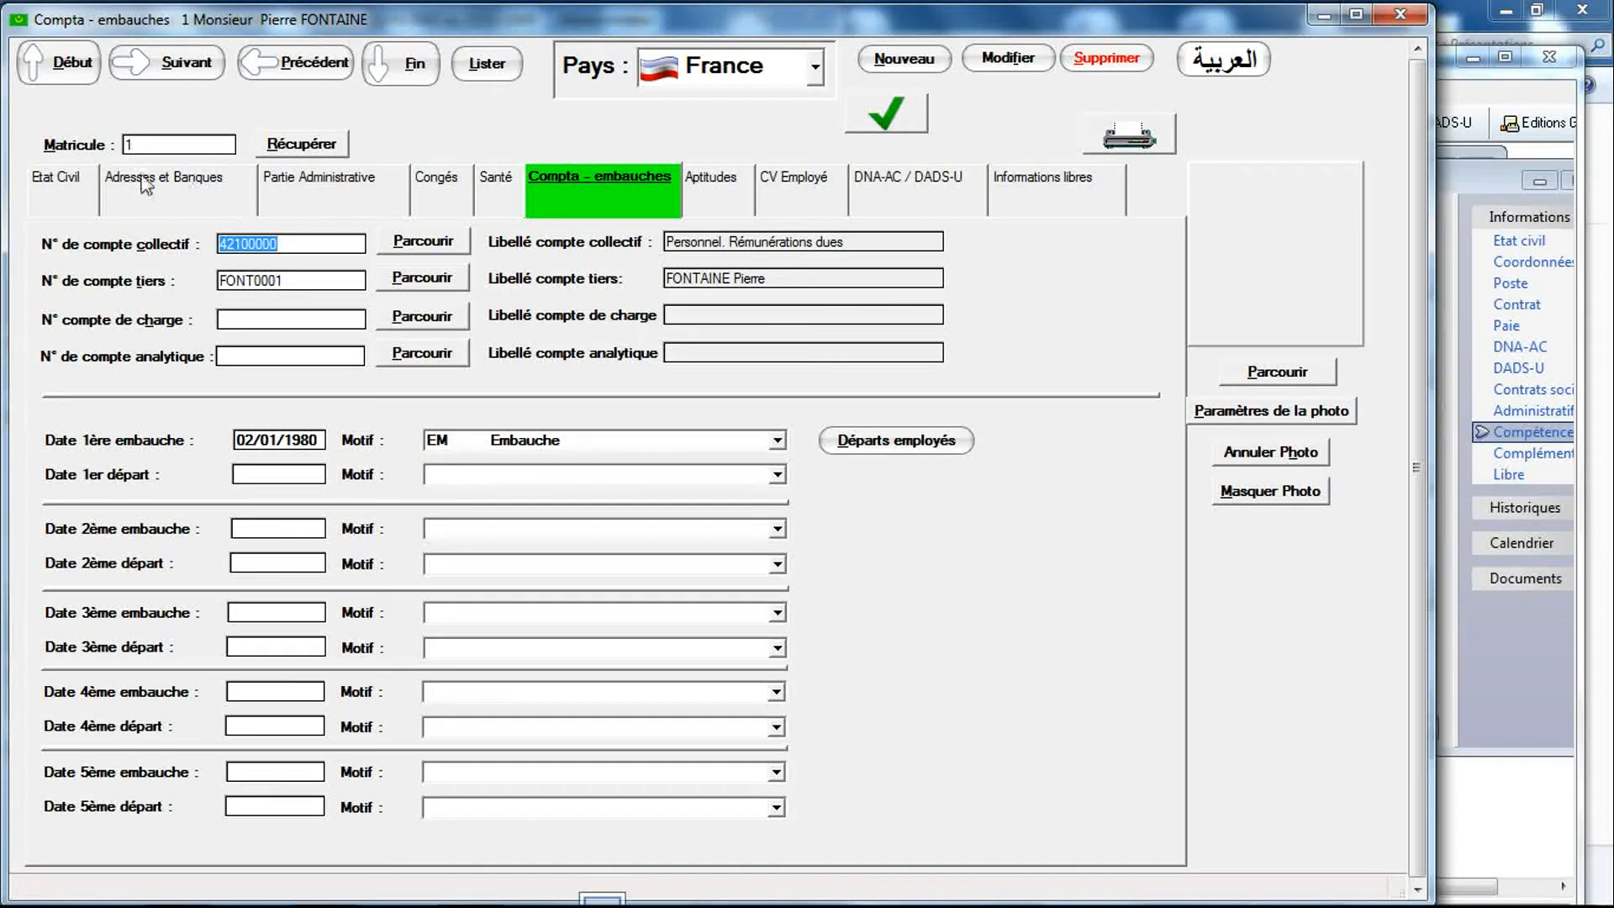
left_click(84, 197)
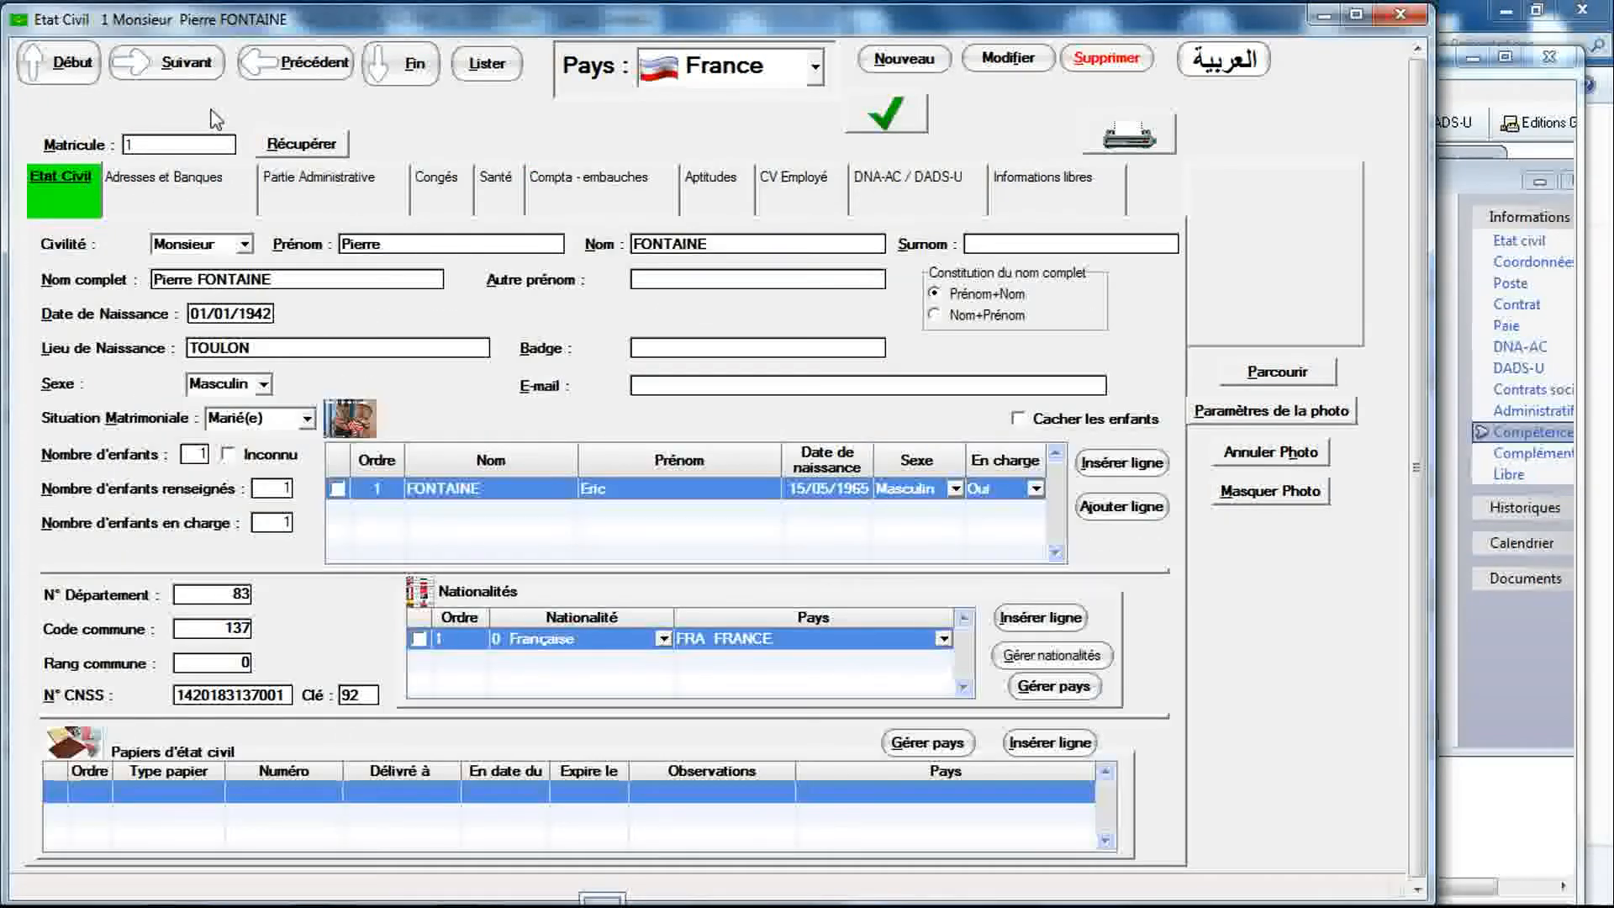
Step: Show civil status for employee 1 and then employee 2 in Sage Paie, and compare employee 2's with Etat Civil in RIMINTEG
left_click(1451, 263)
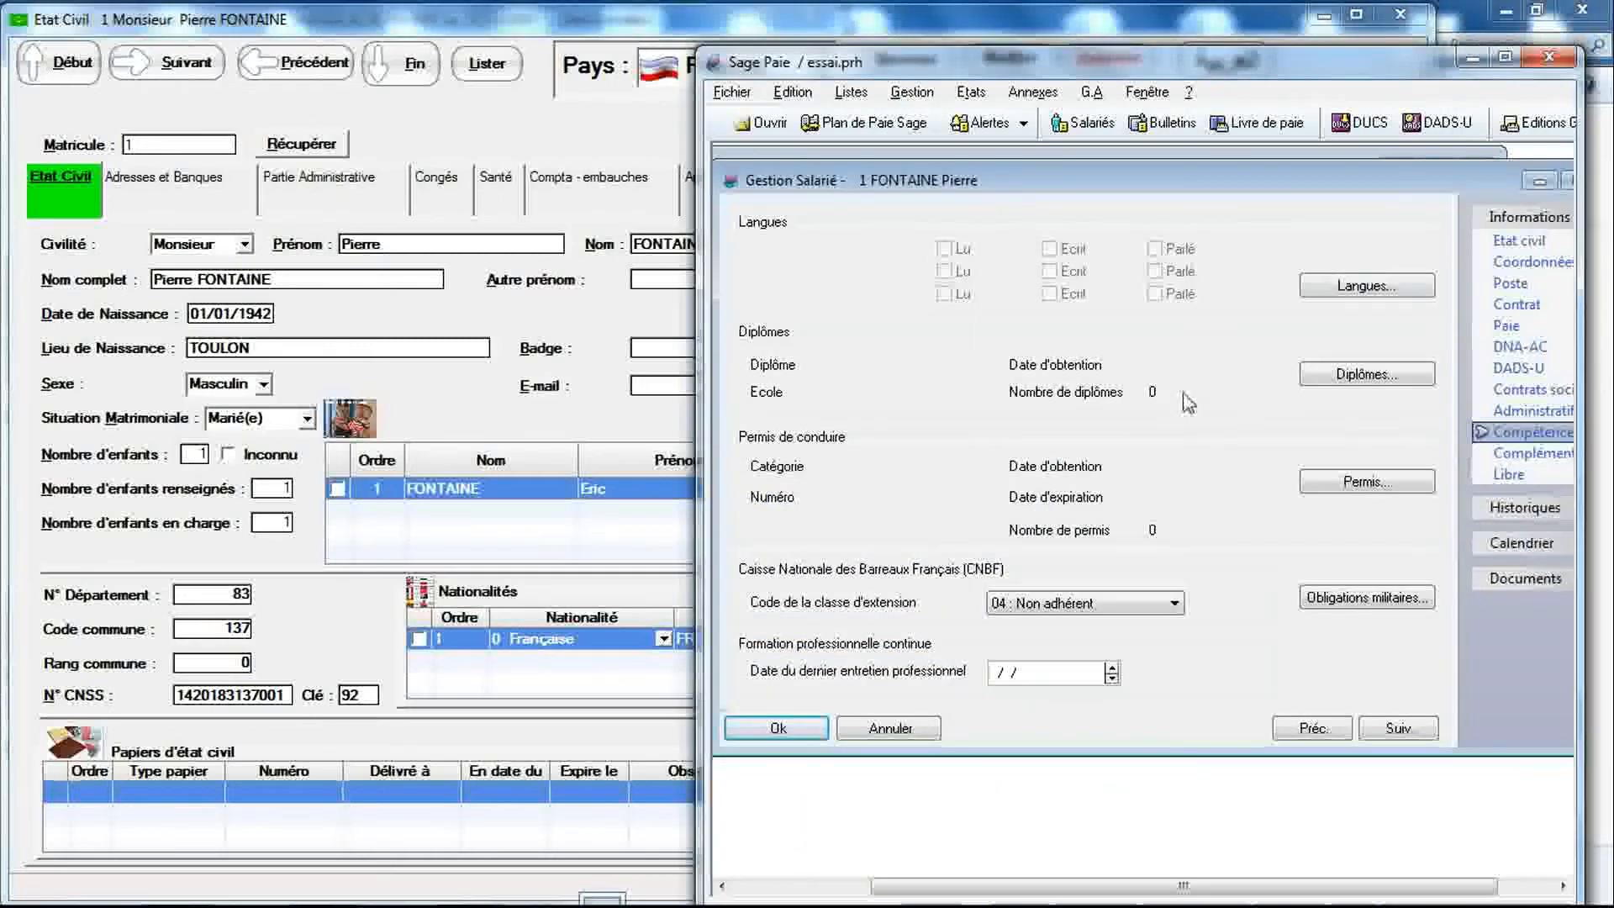
left_click(1395, 728)
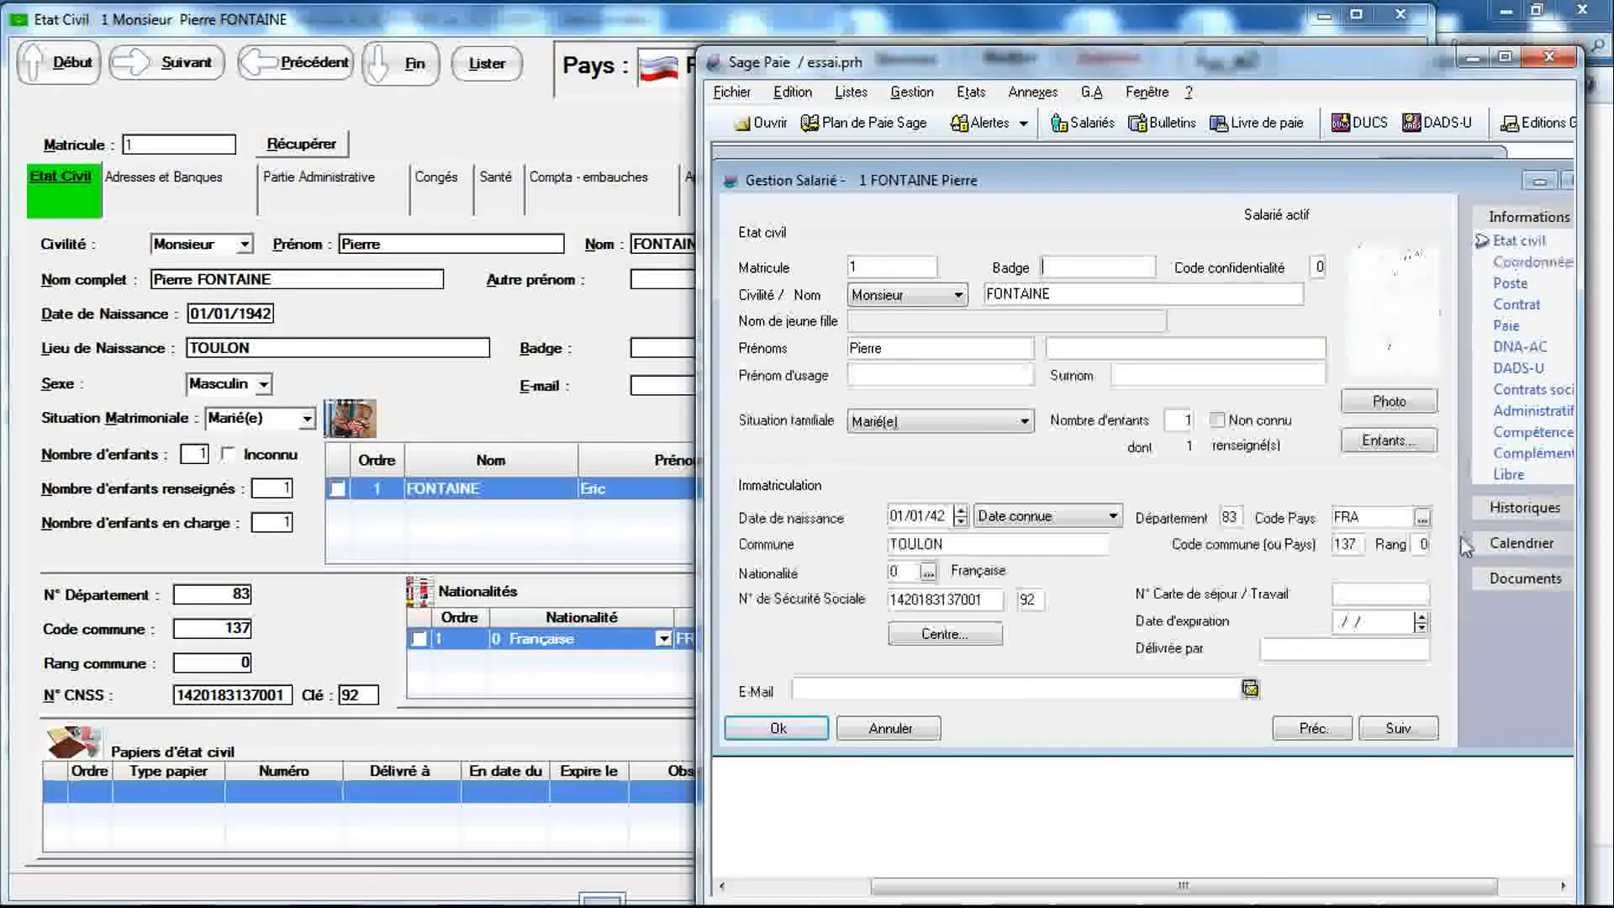
left_click(1399, 728)
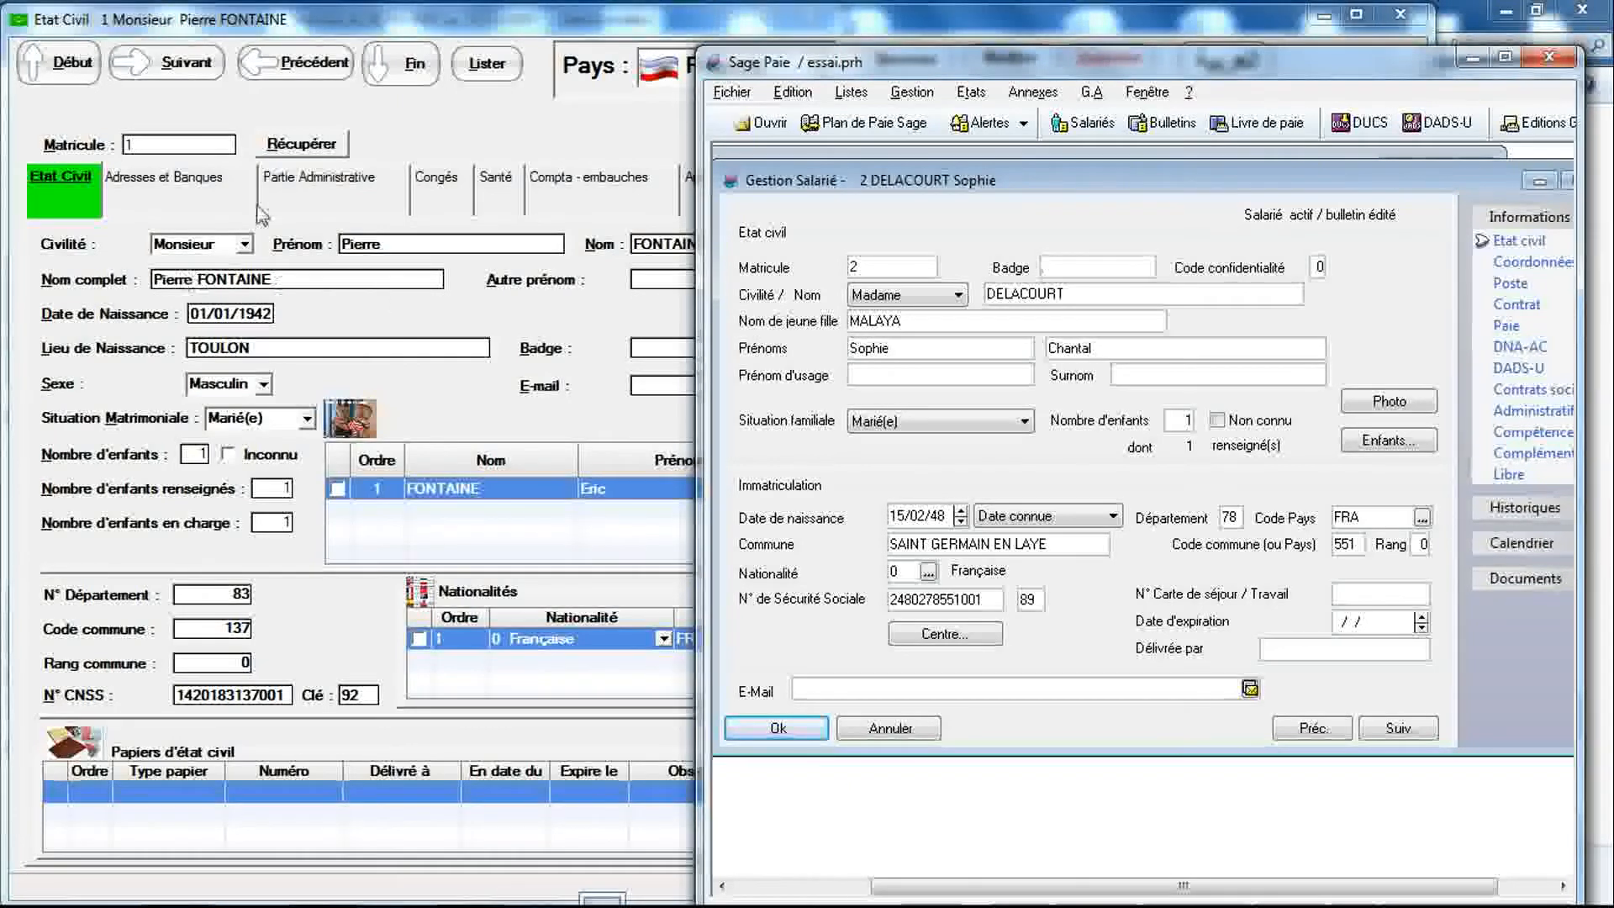
left_click(181, 66)
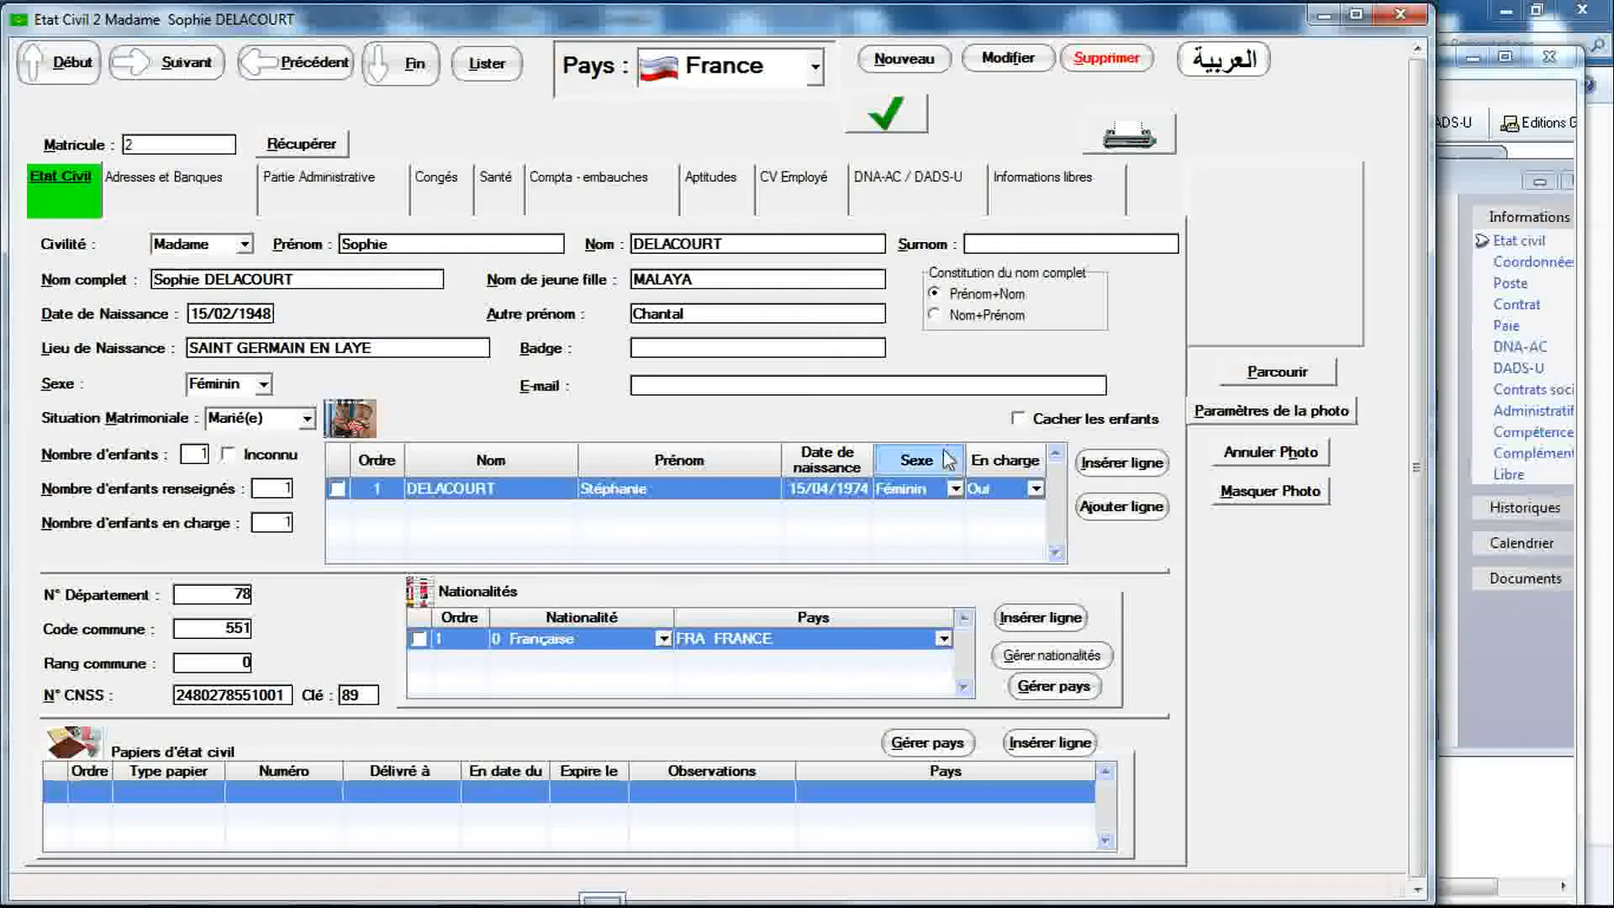
left_click(1453, 385)
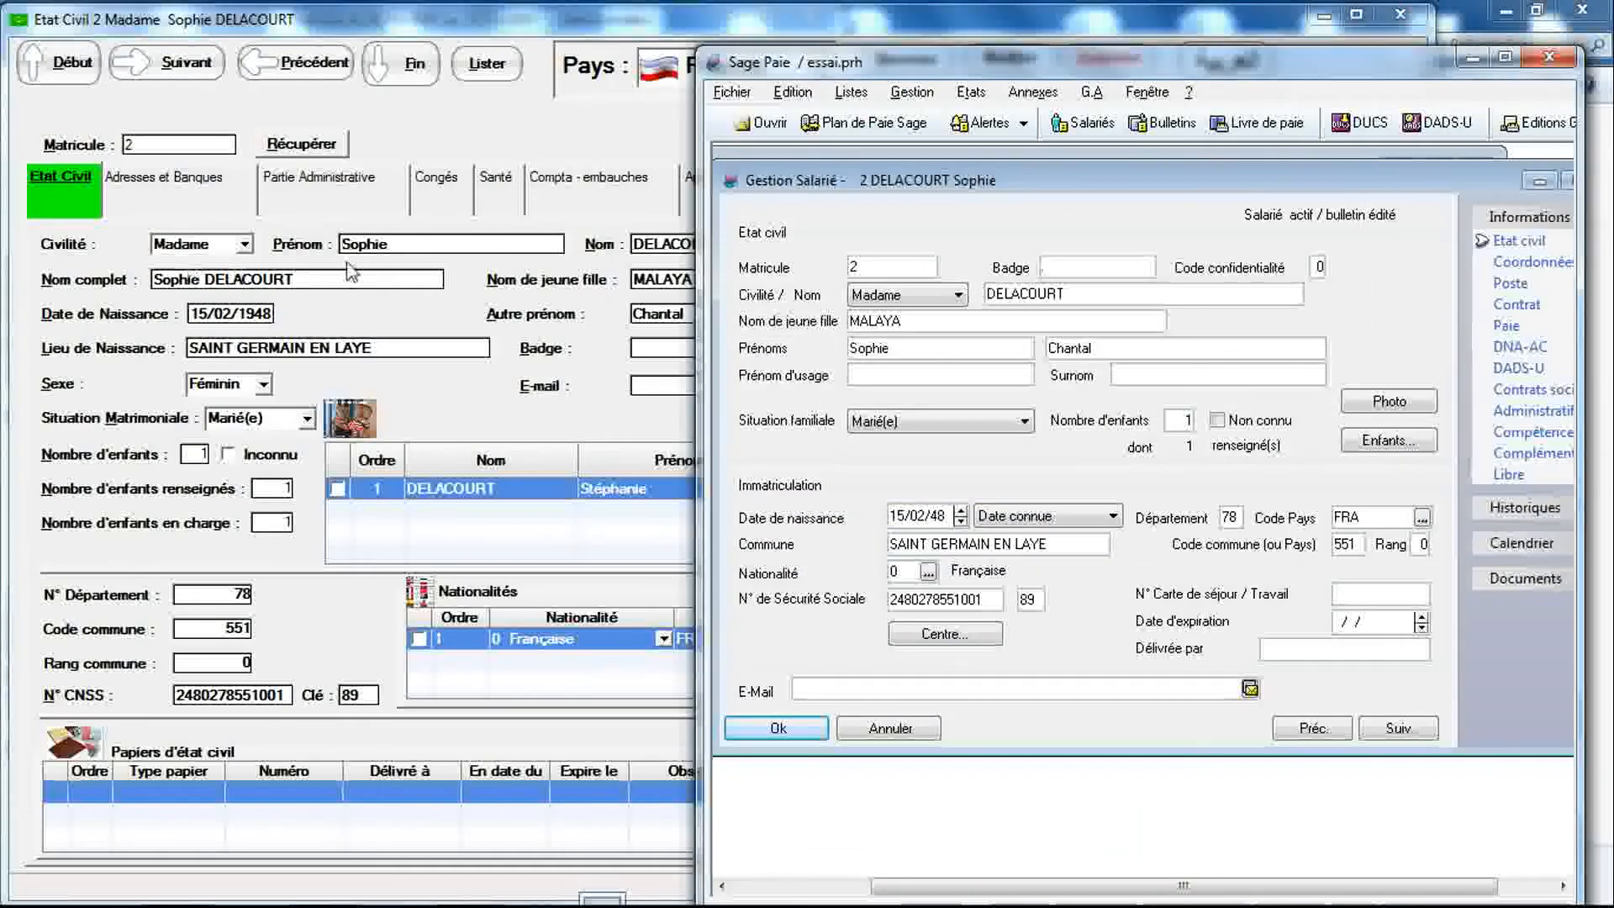
Step: Place Sage Paie beside RIMINTEG and compare employee 2's children list and nationality between them
left_click_drag(1071, 57, 1135, 118)
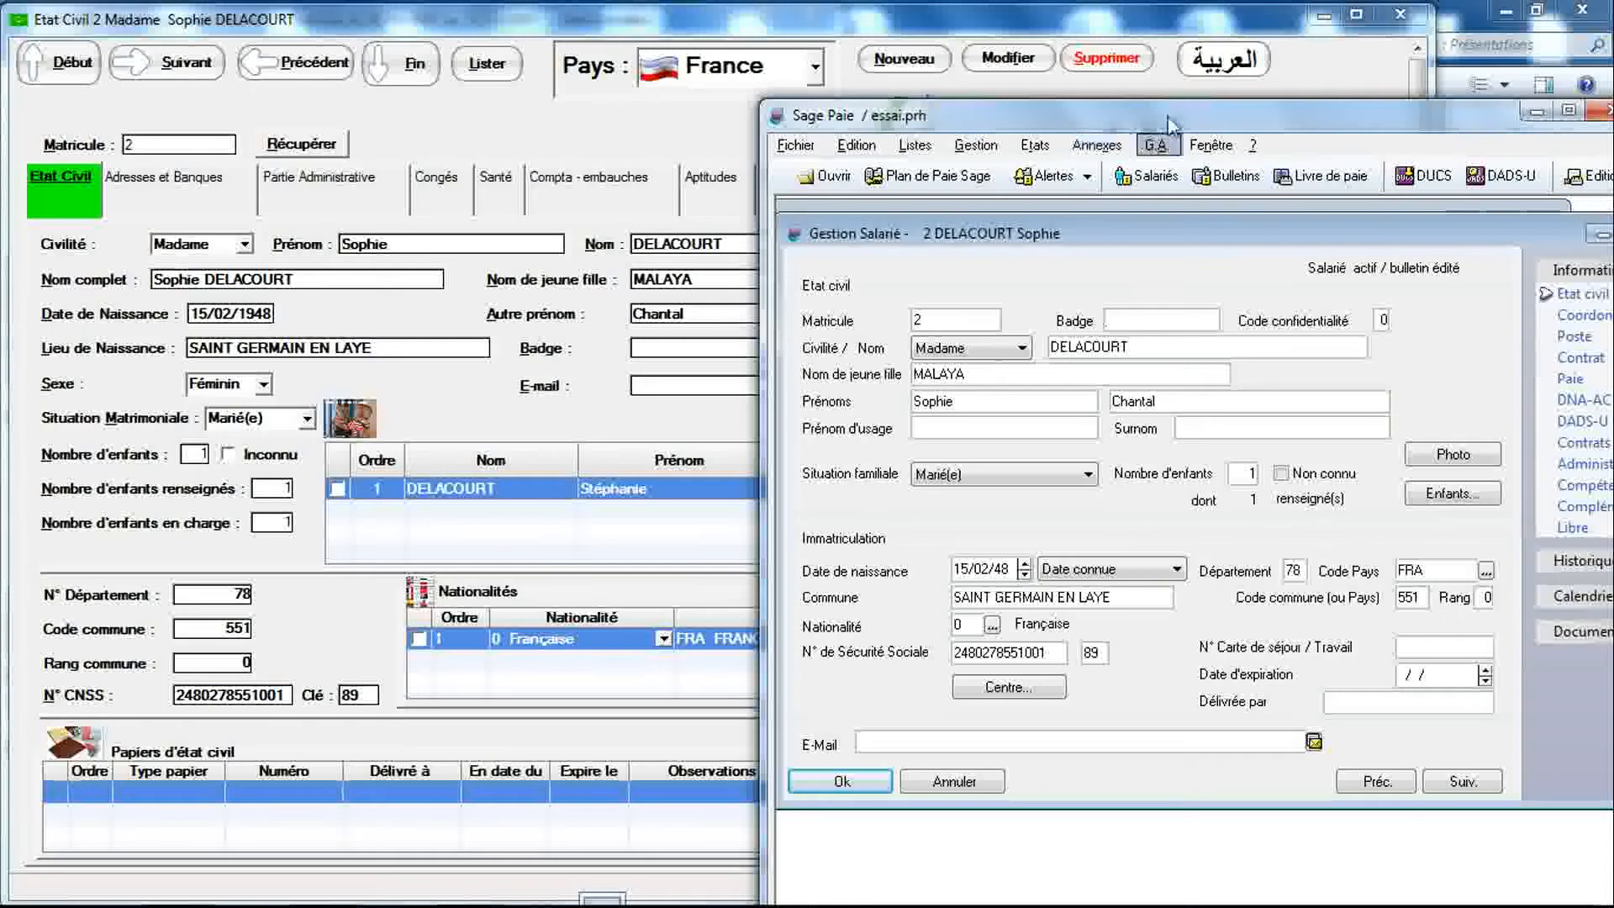
left_click_drag(1171, 120, 1348, 72)
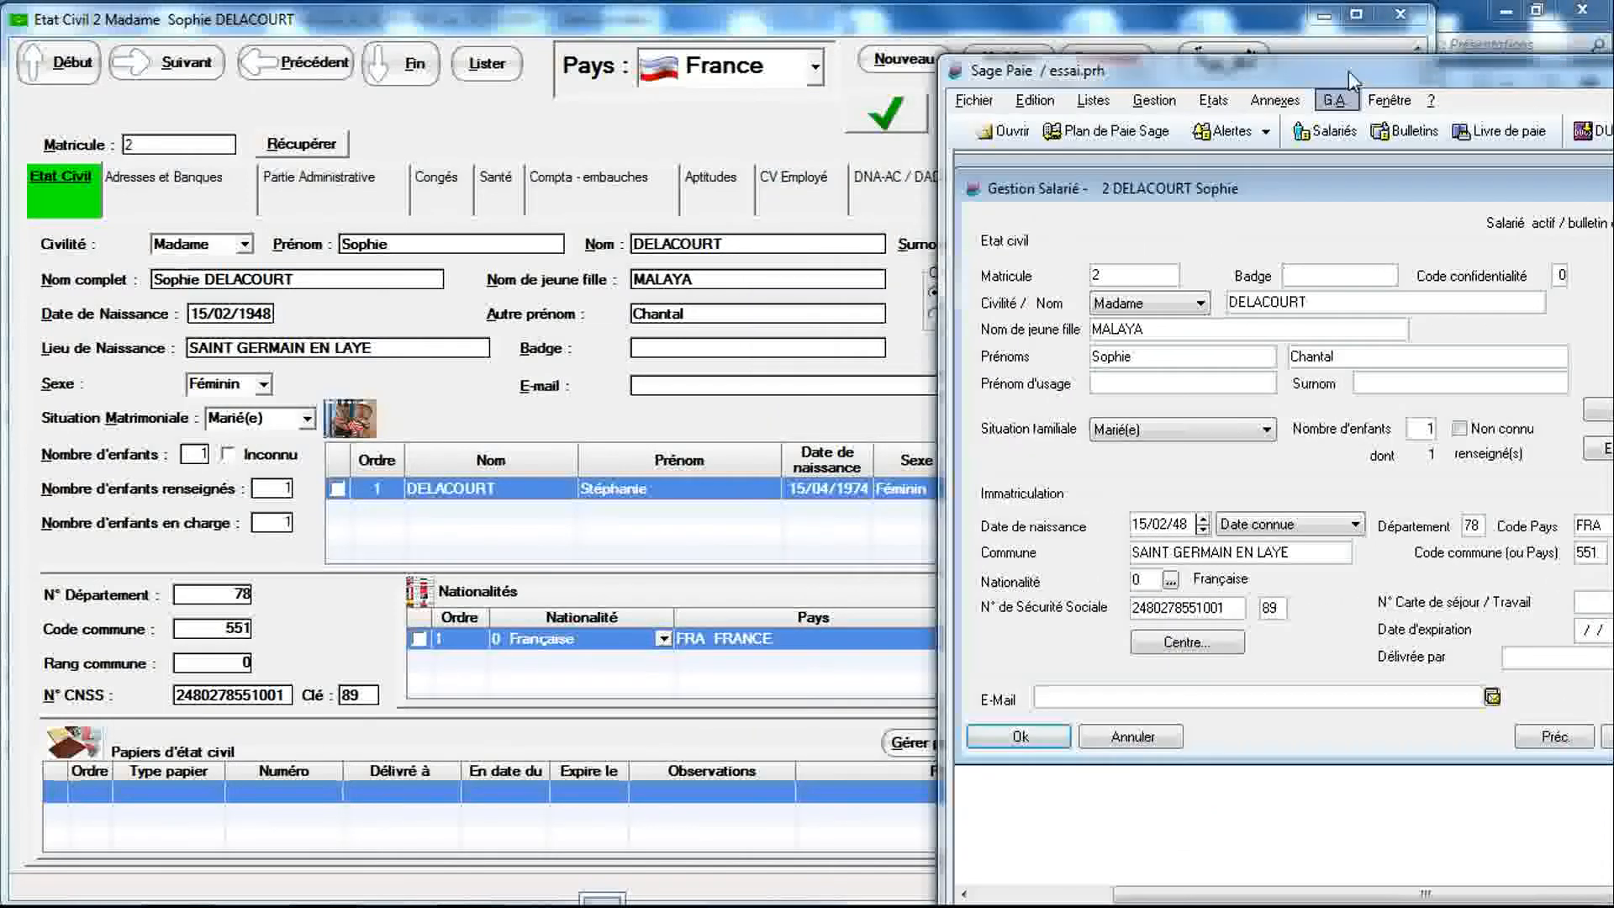
left_click(1604, 452)
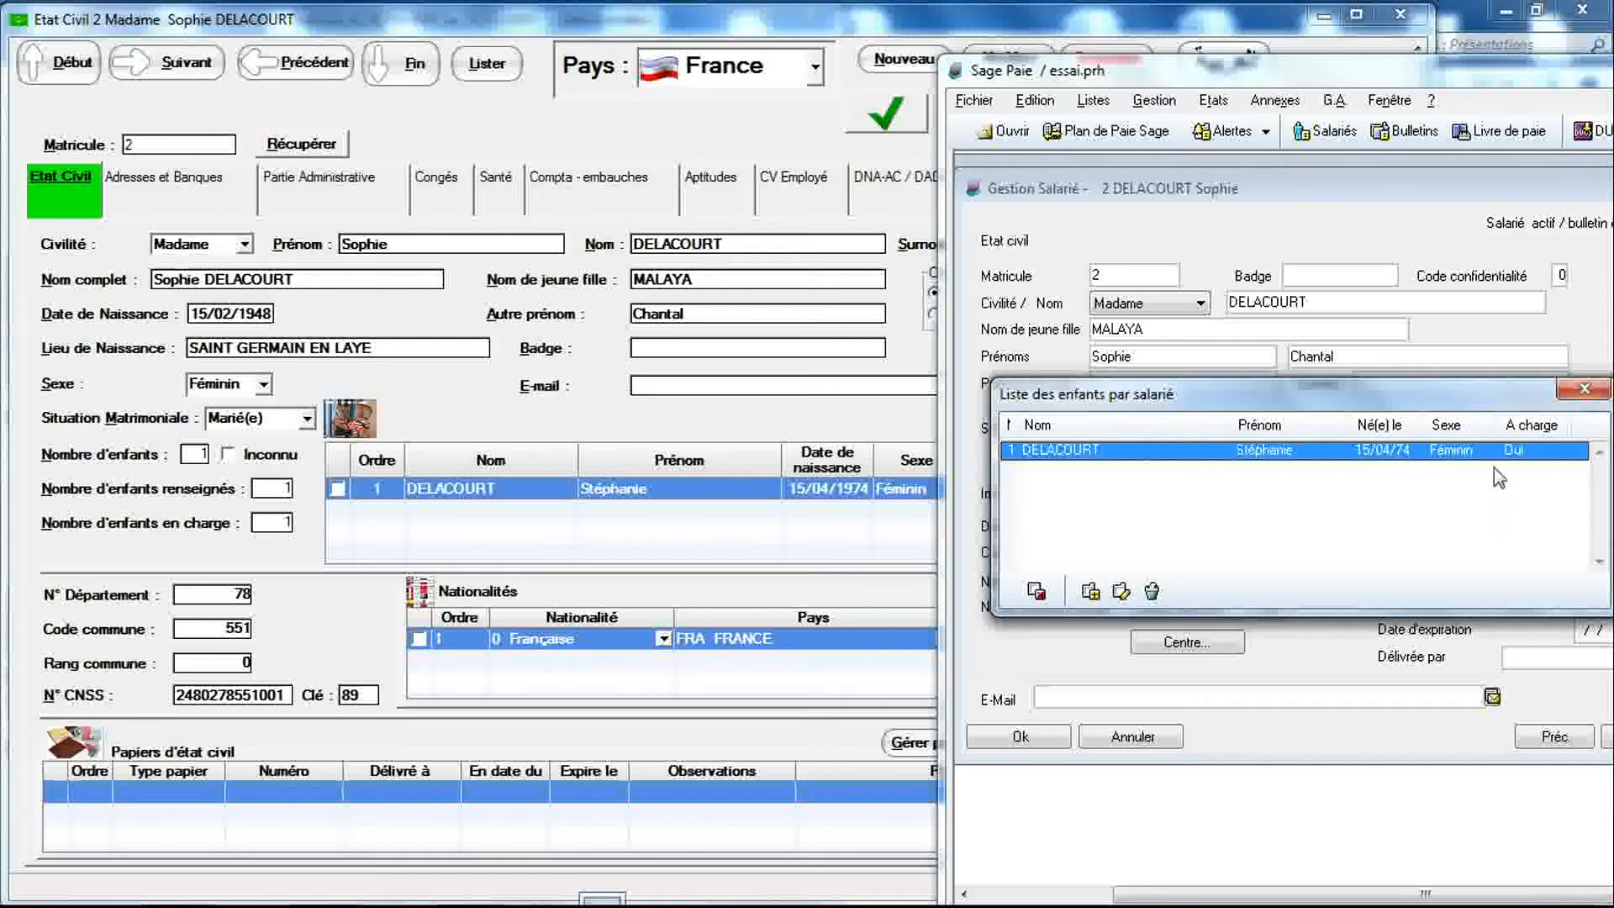
left_click(780, 558)
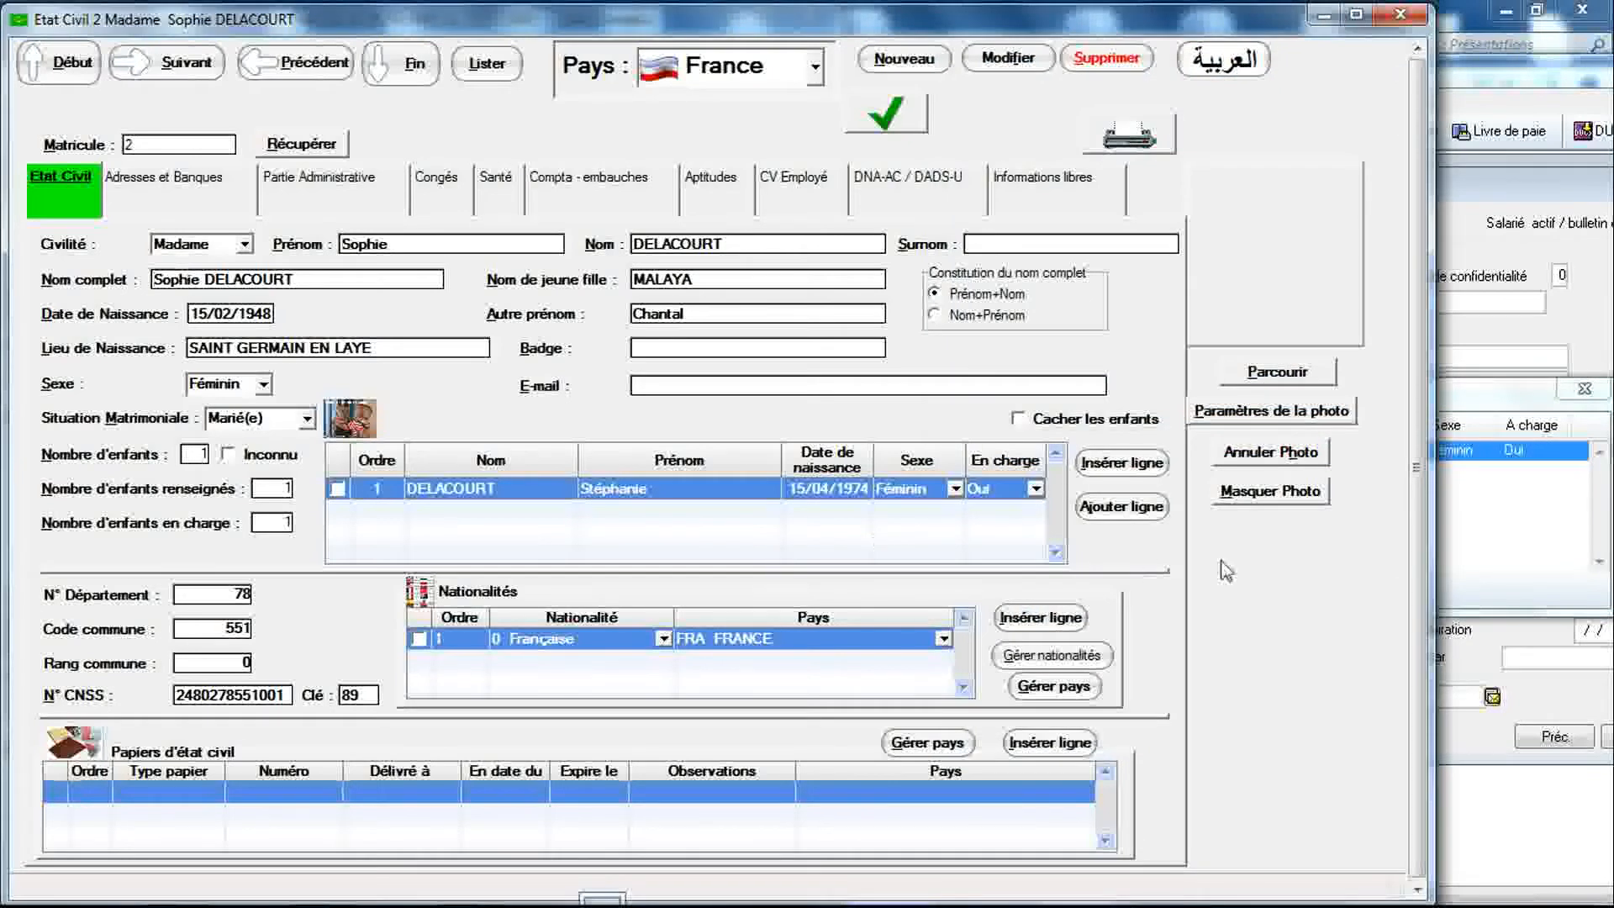
left_click(1501, 338)
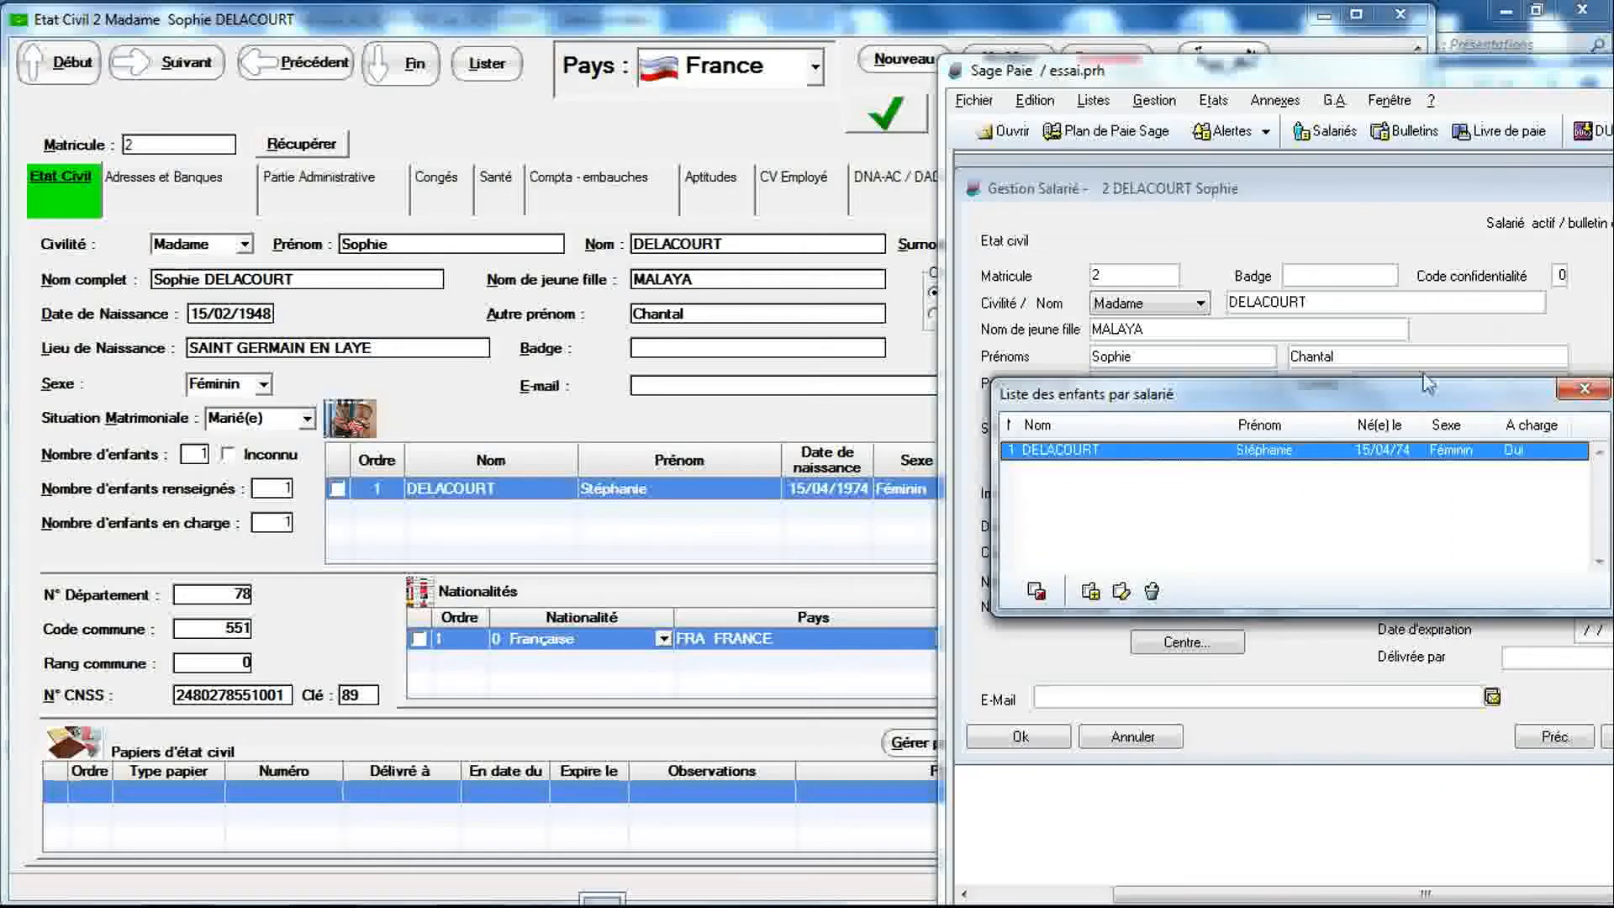
left_click(1584, 389)
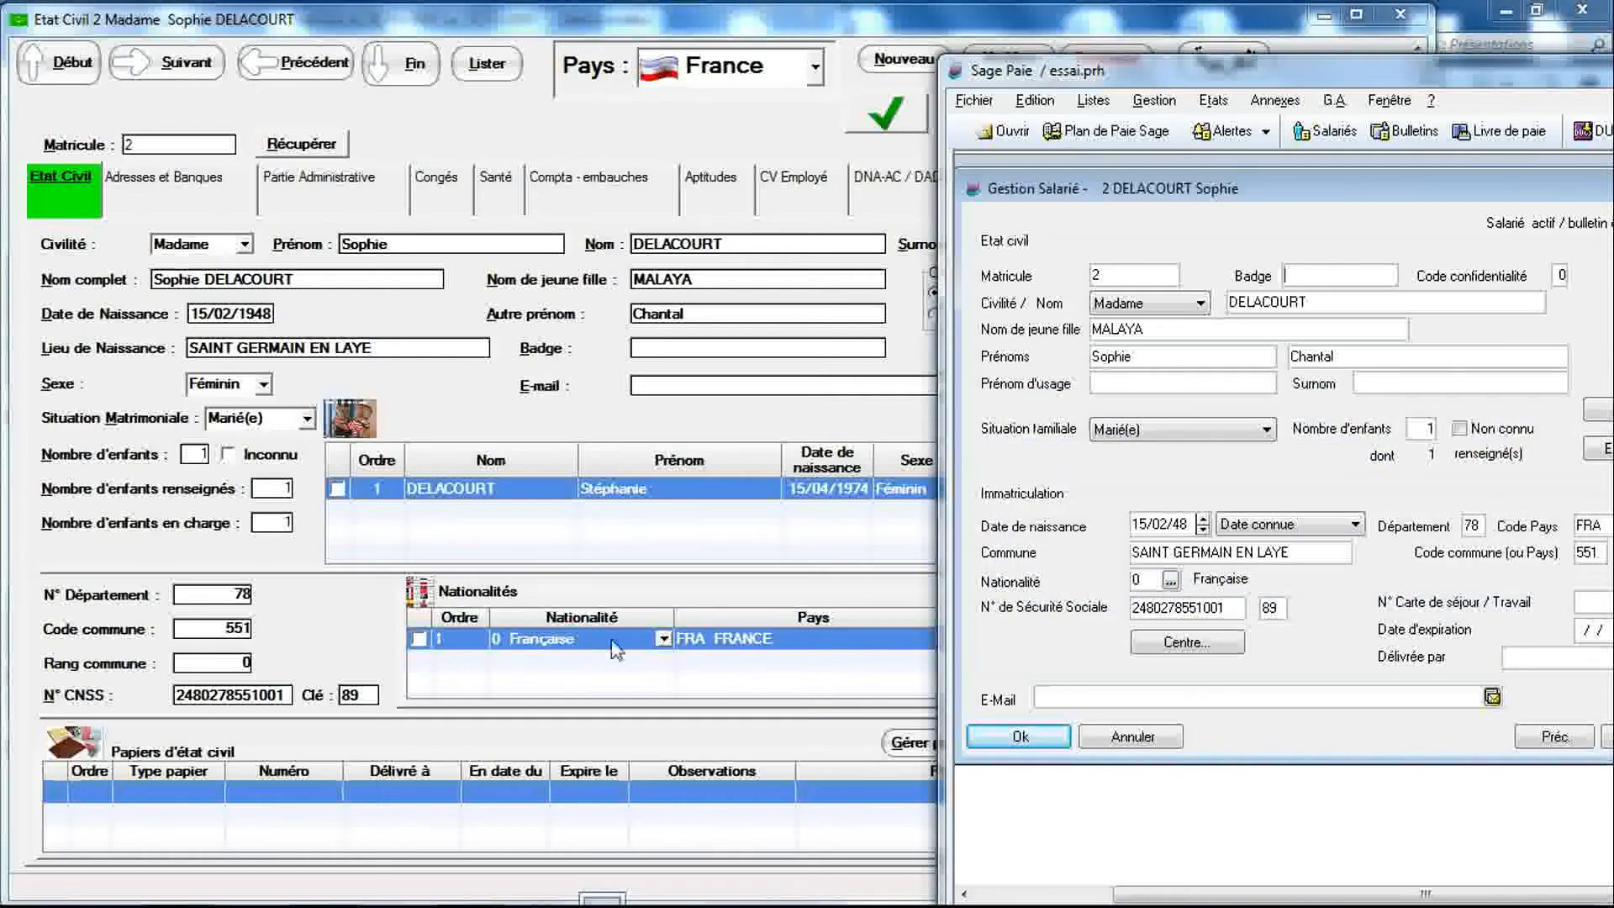
left_click(710, 641)
Step: Compare employee 2's address and bank details in Sage Paie's Coordonnées with Adresses et Banques in RIMINTEG
left_click_drag(1356, 82, 1160, 87)
left_click(1576, 276)
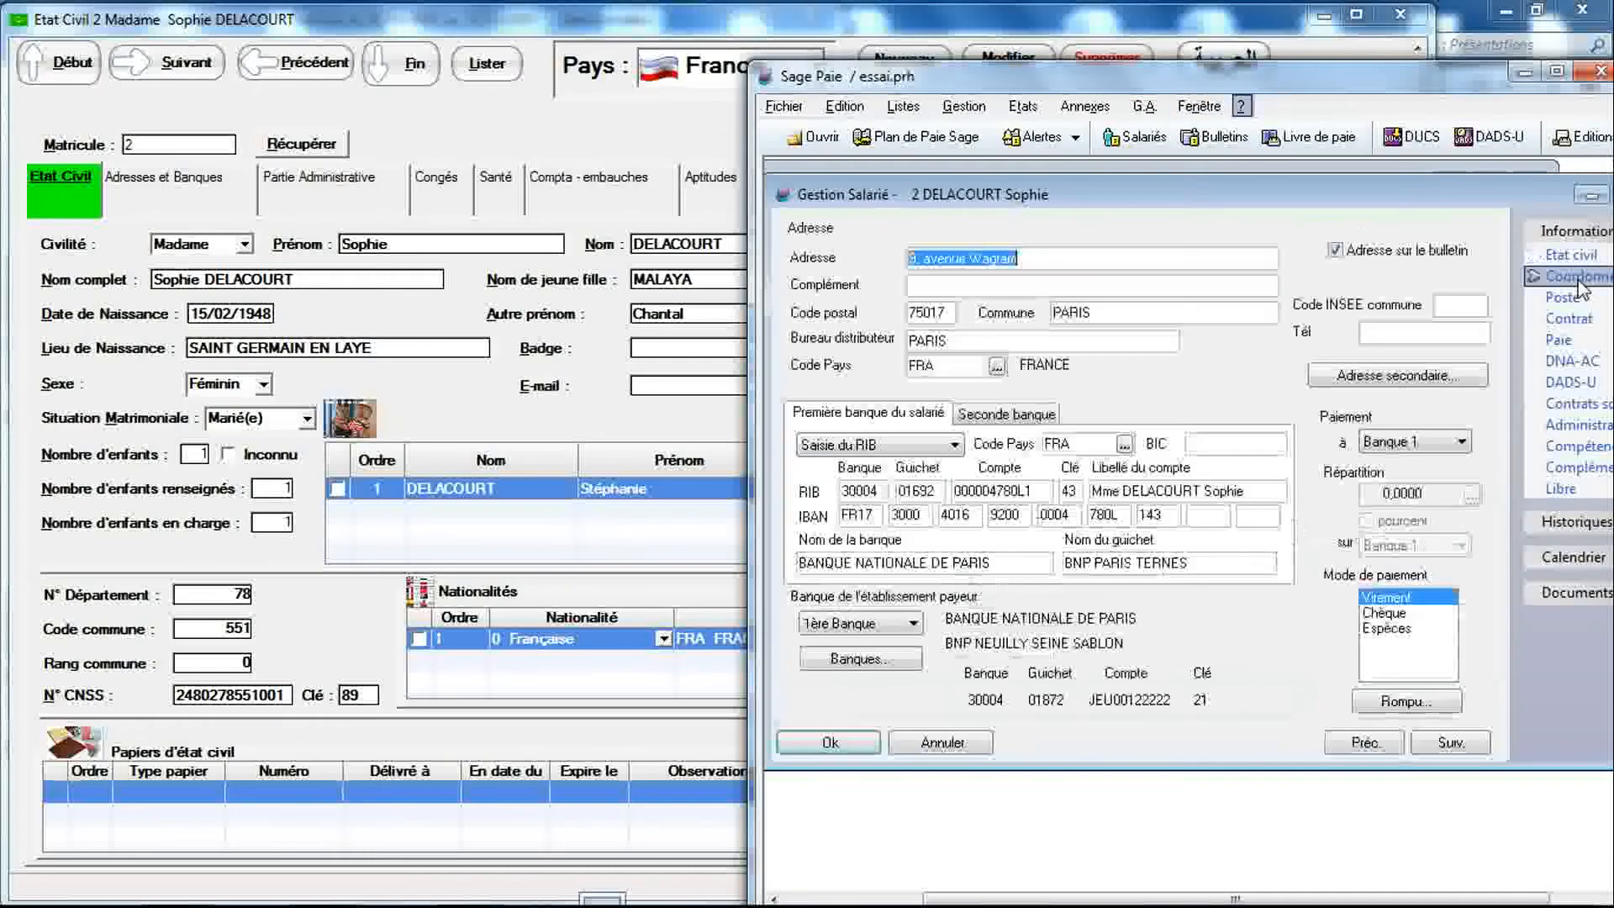
left_click(212, 195)
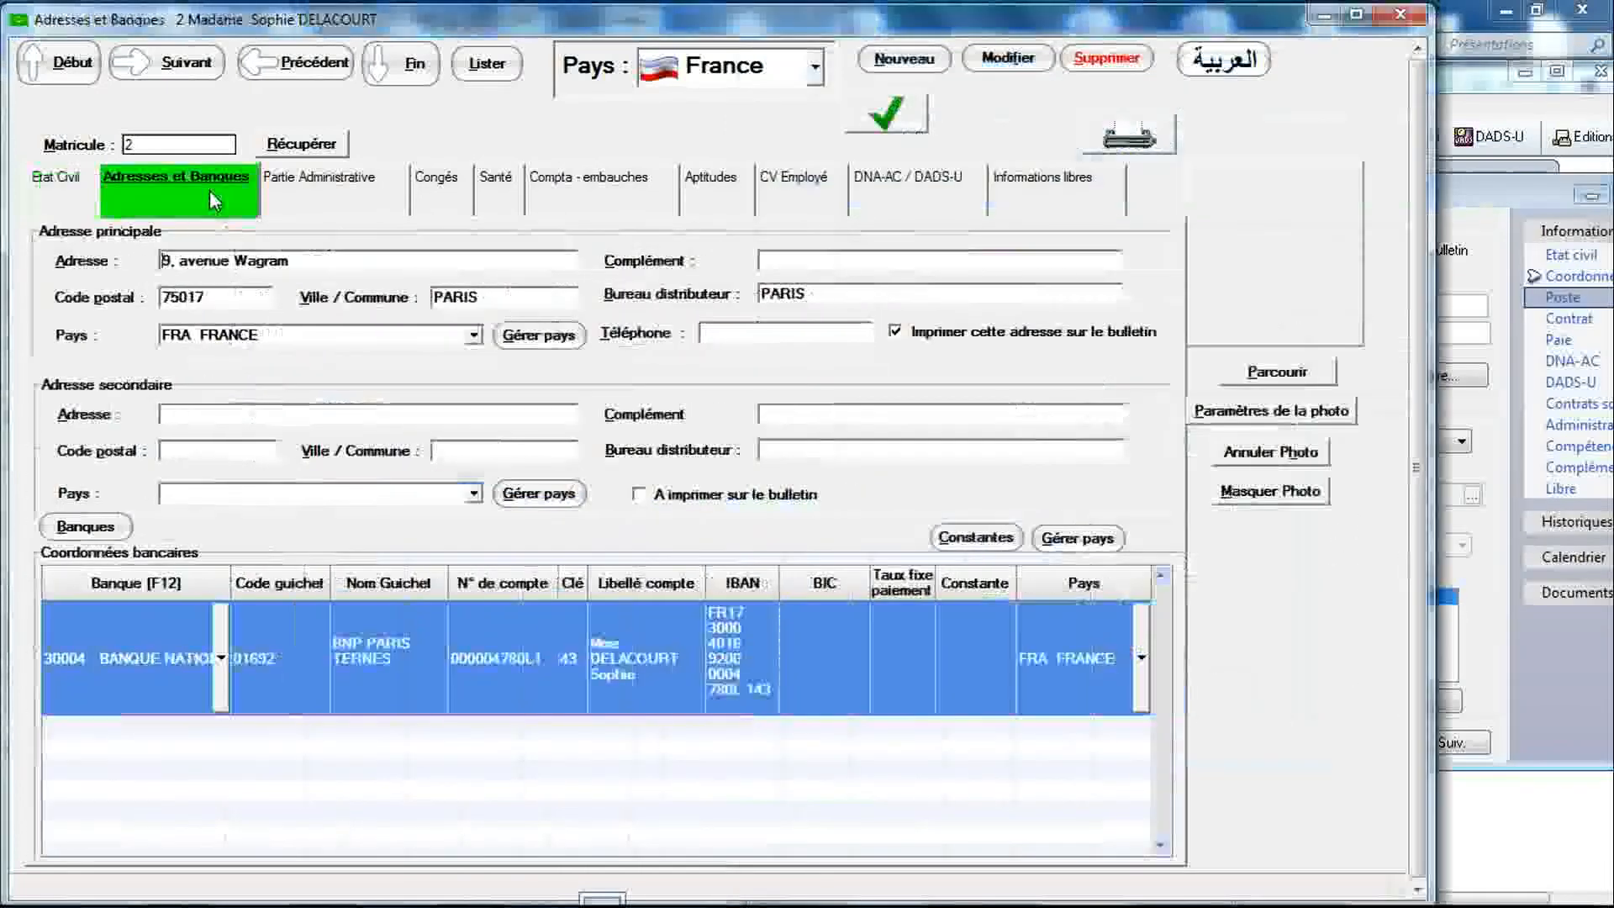
left_click(1470, 227)
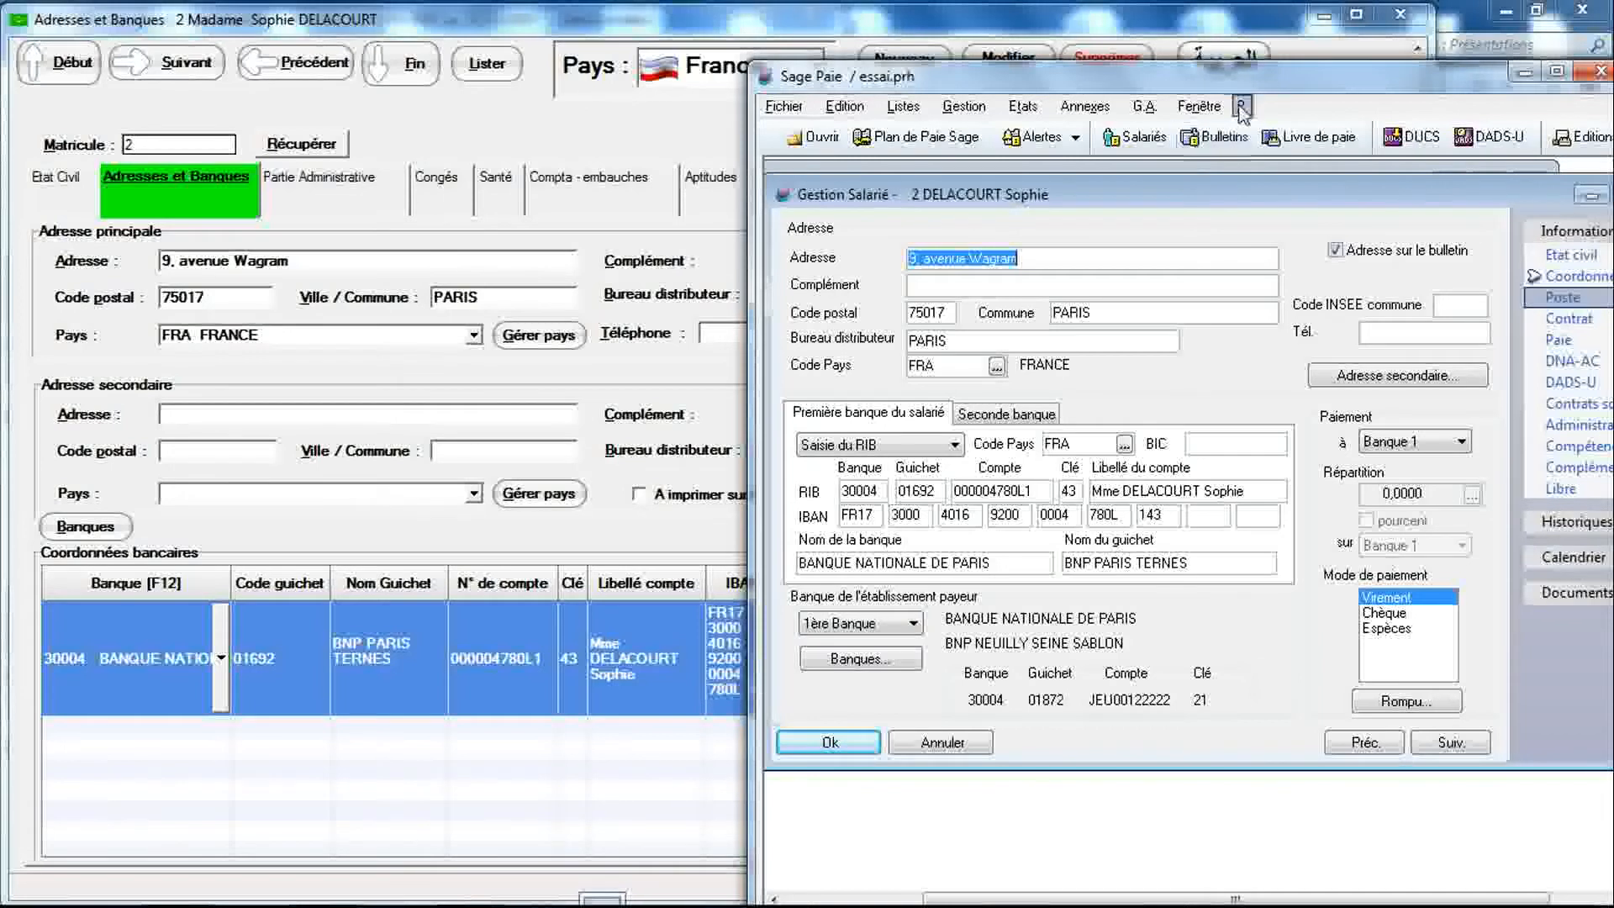
Step: Compare employee 2's hire date, seniority, establishment and position in Sage Paie's Poste with Partie Administrative in RIMINTEG
left_click_drag(1265, 83, 1306, 96)
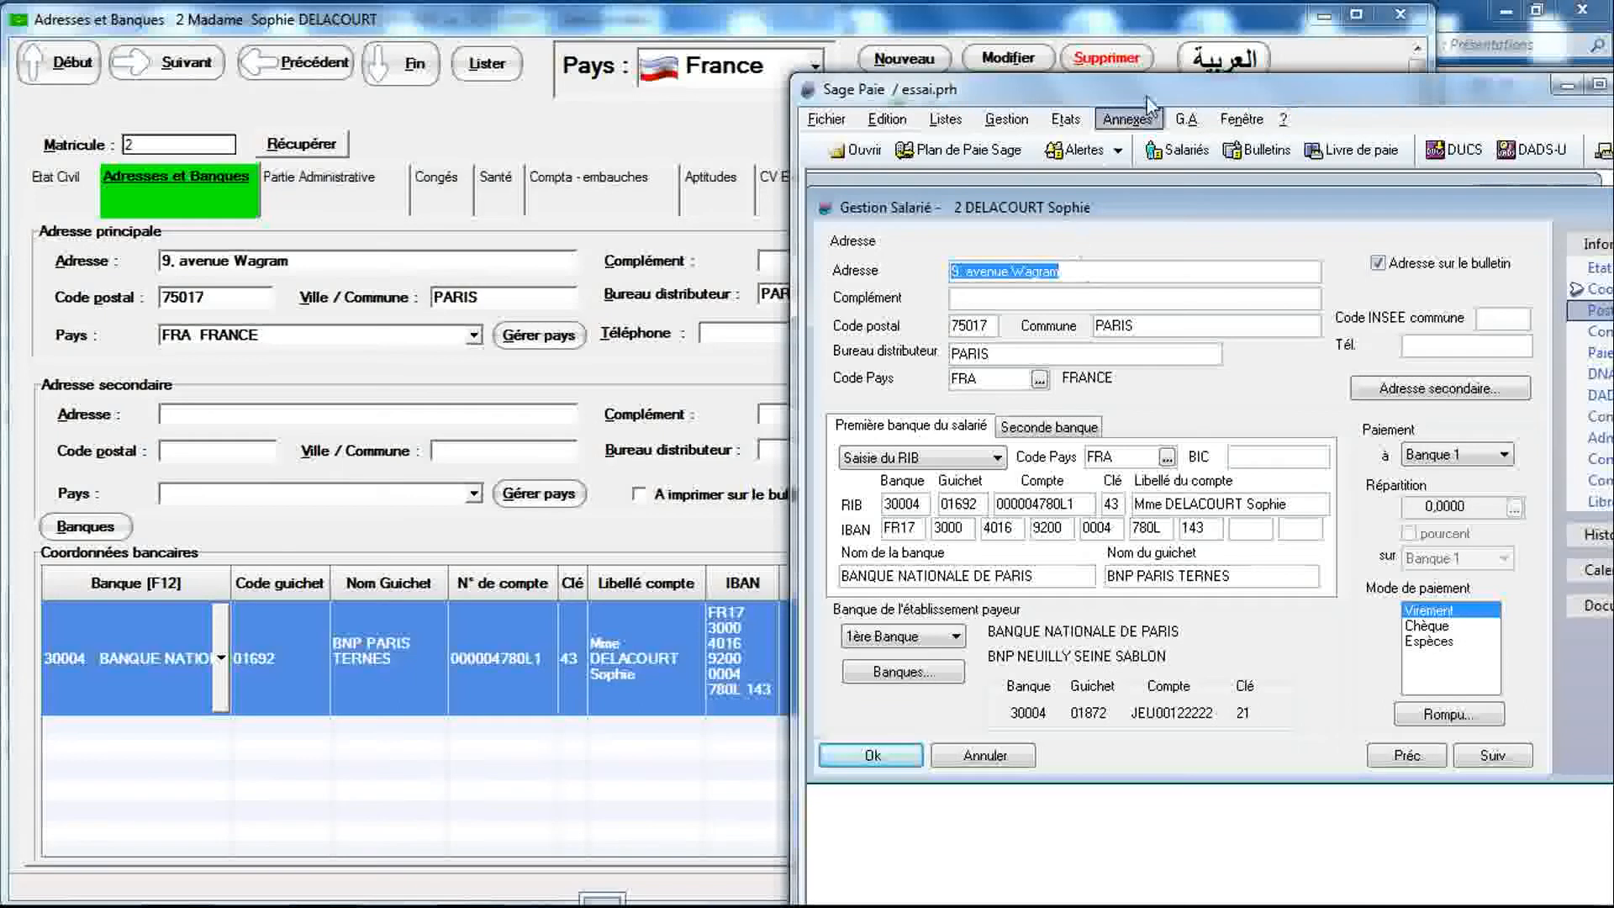
left_click_drag(1146, 96, 1052, 83)
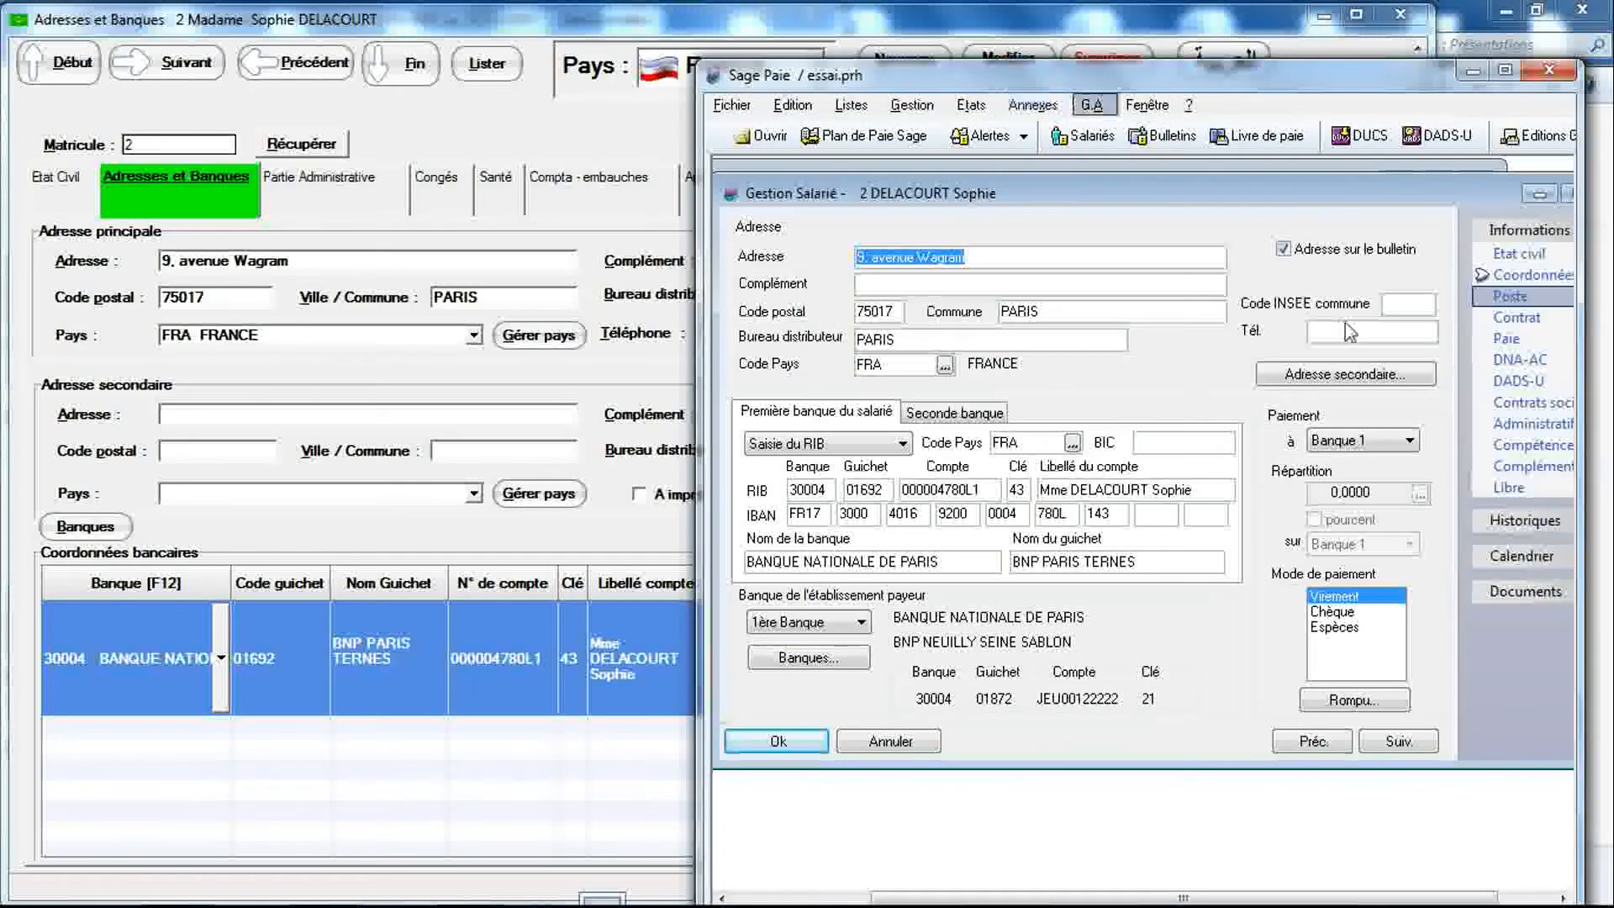
left_click(1500, 301)
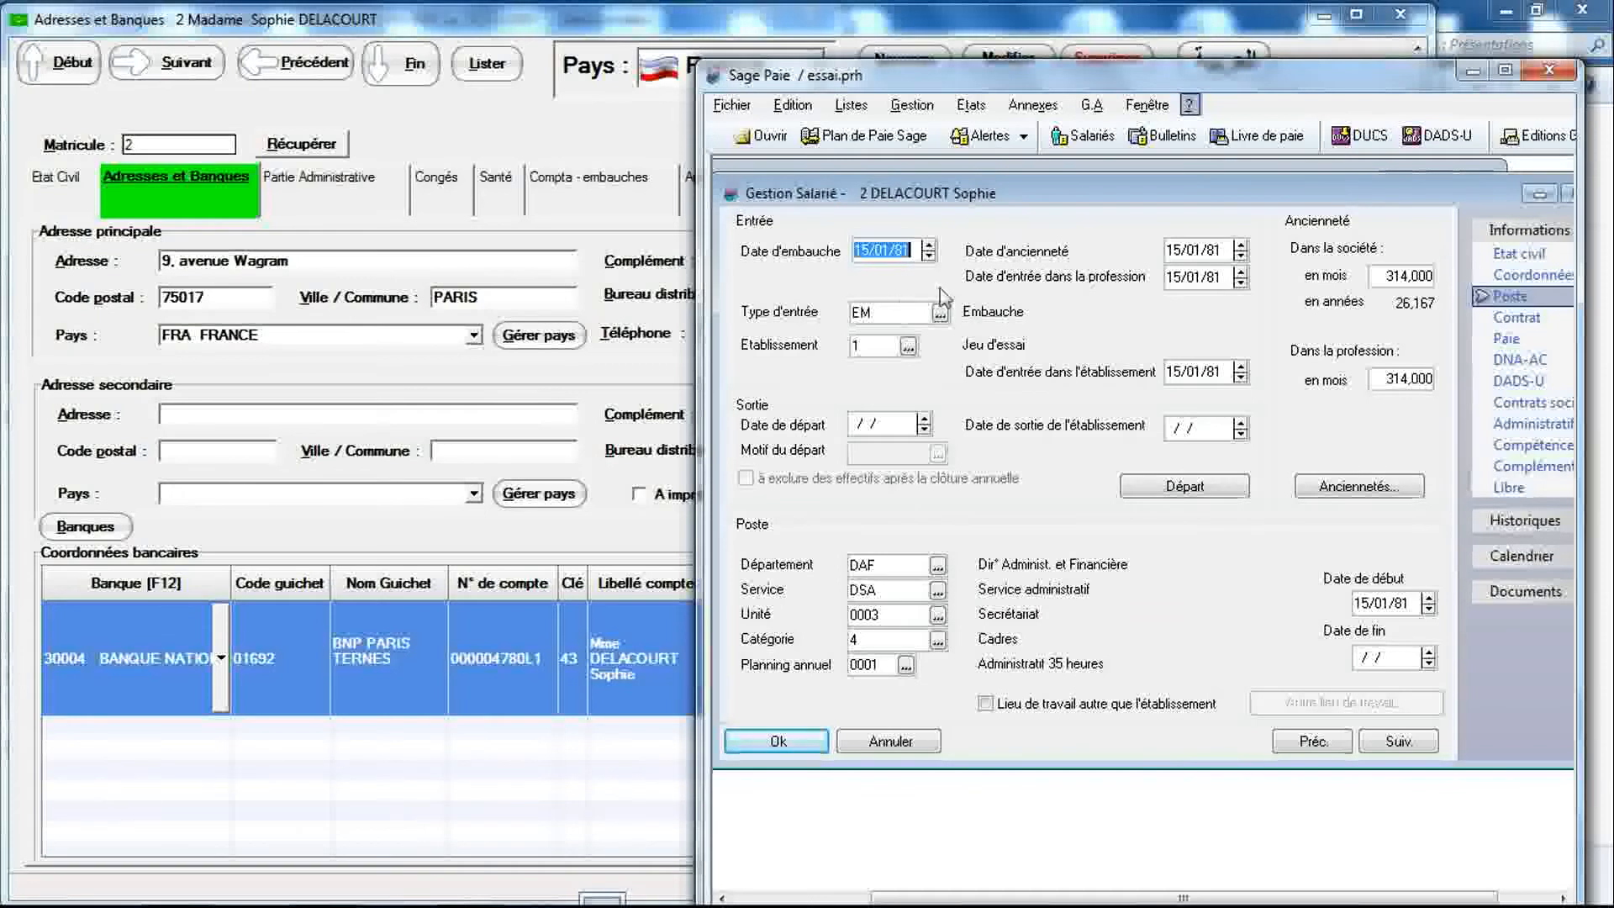
left_click(314, 199)
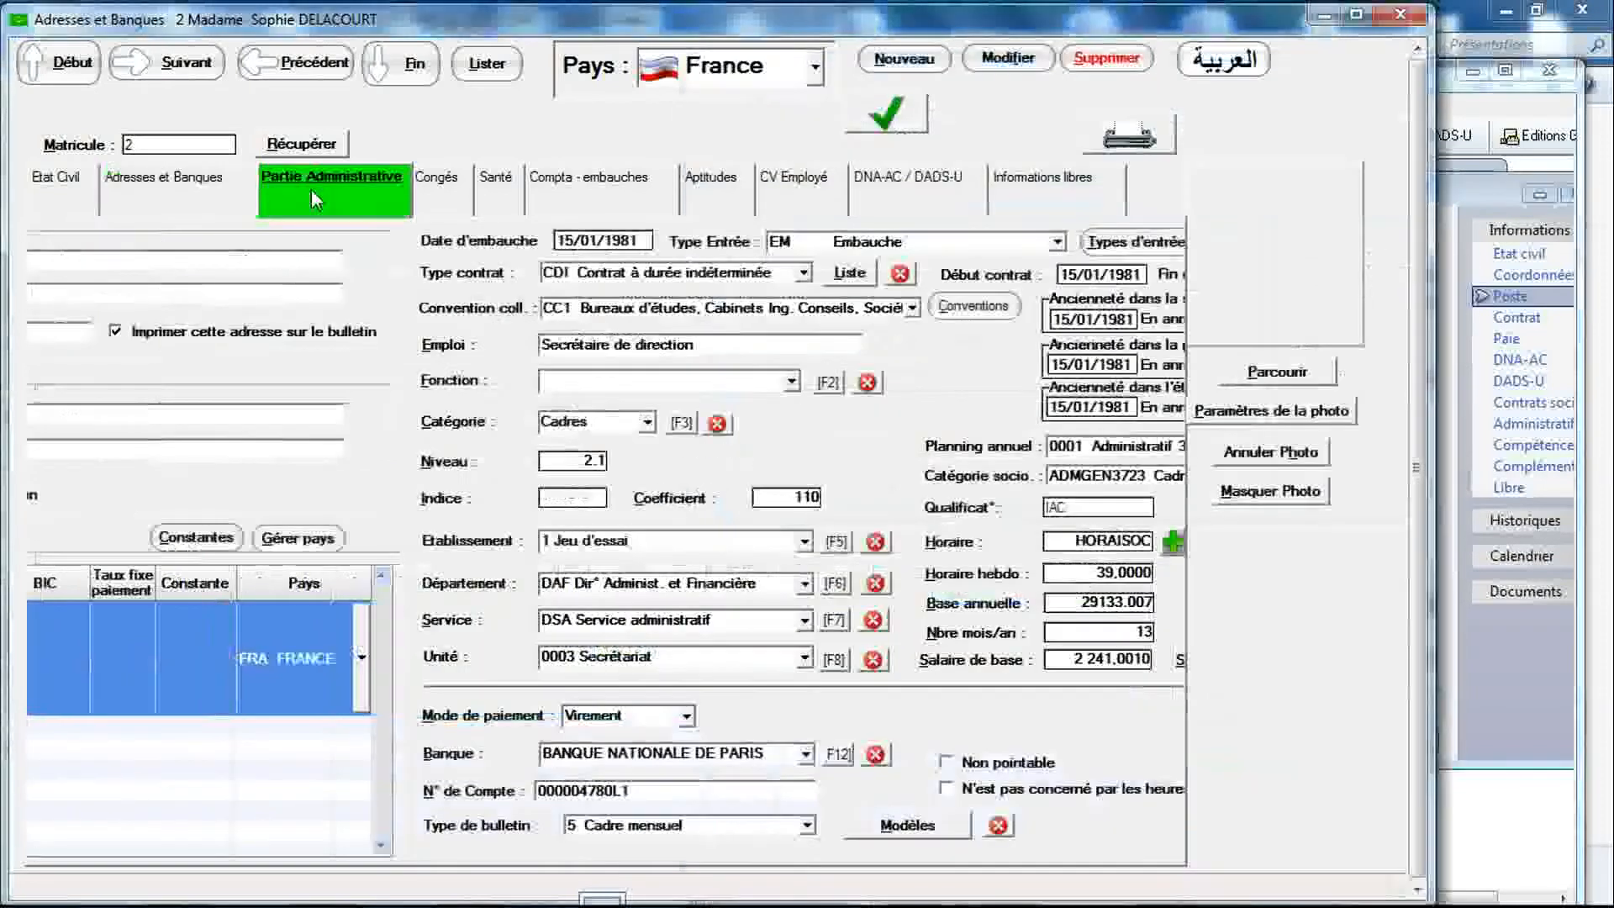
left_click(1449, 200)
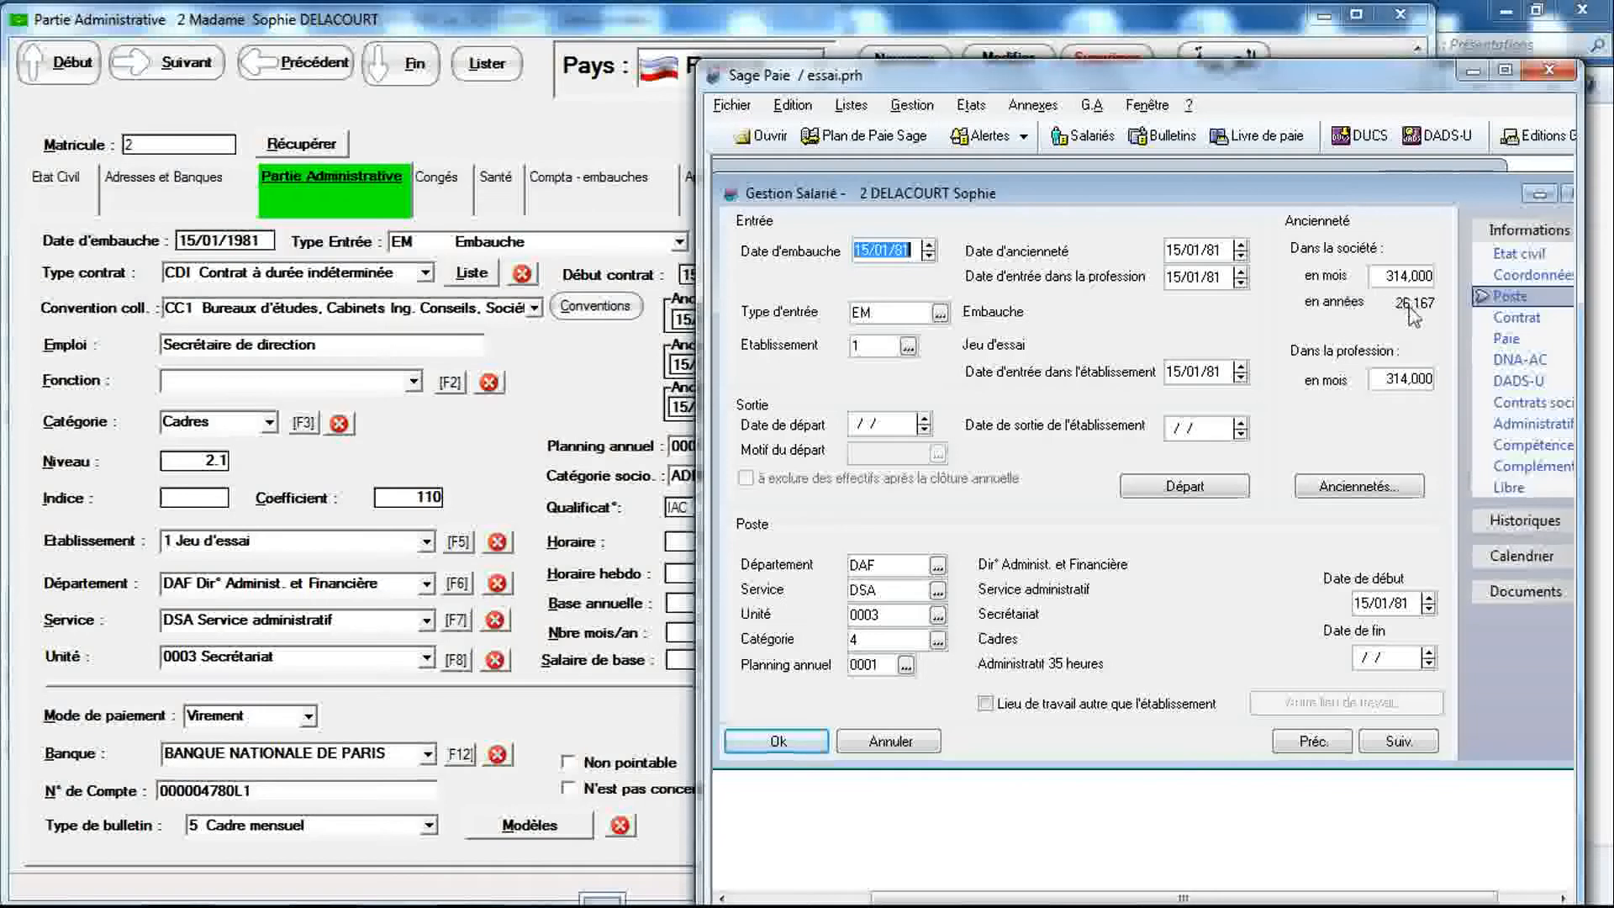
left_click_drag(1151, 84, 1145, 422)
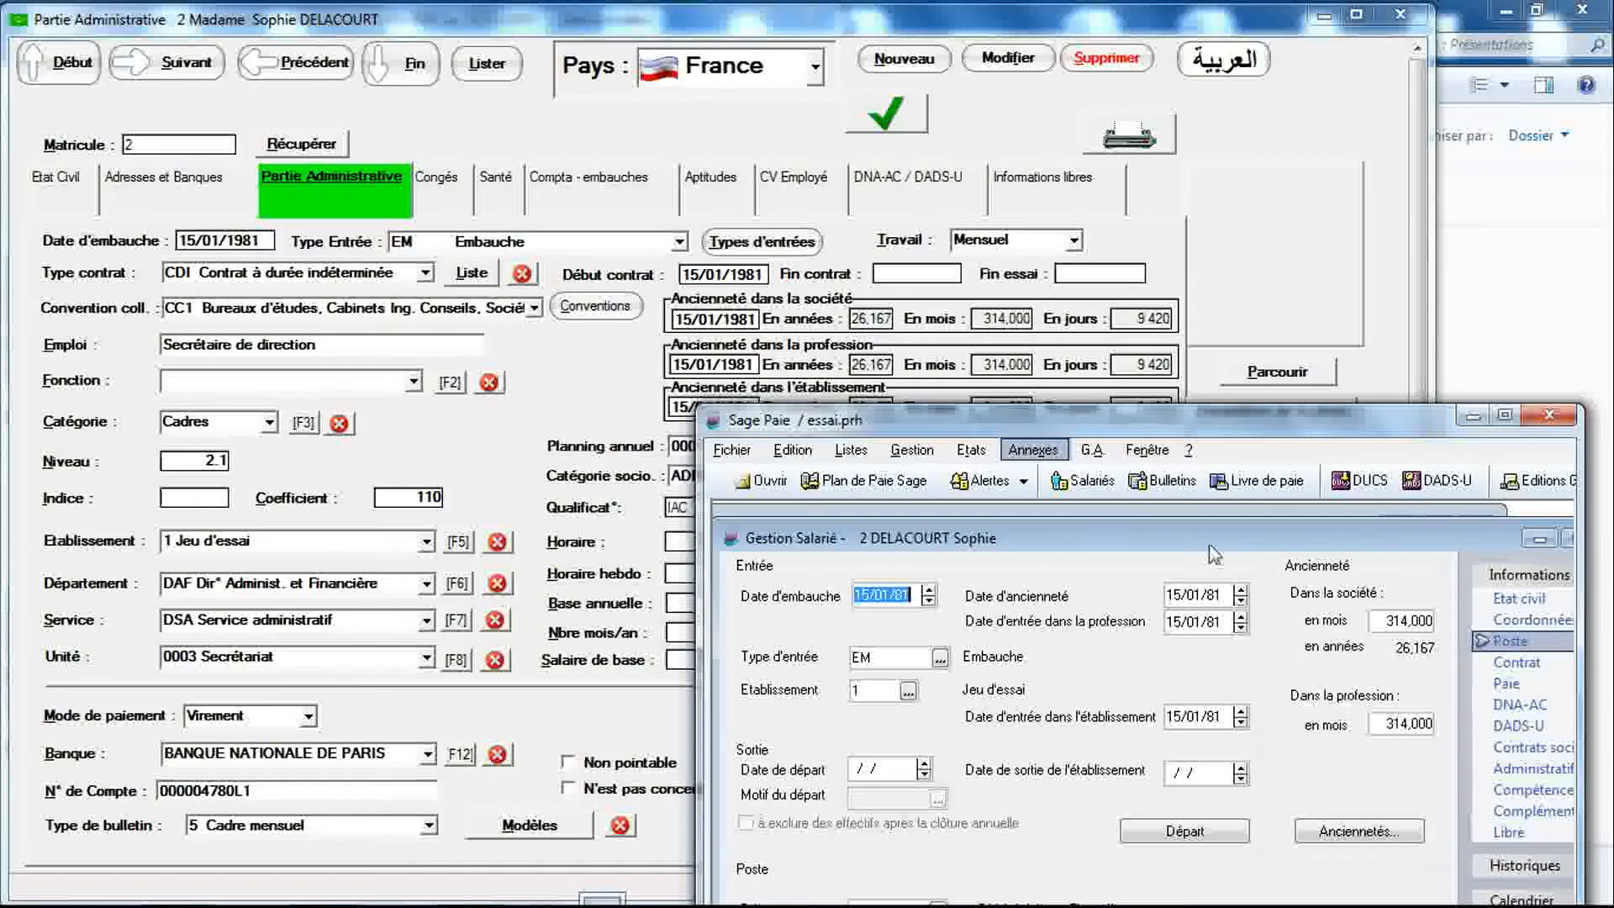
left_click_drag(1212, 430, 1240, 117)
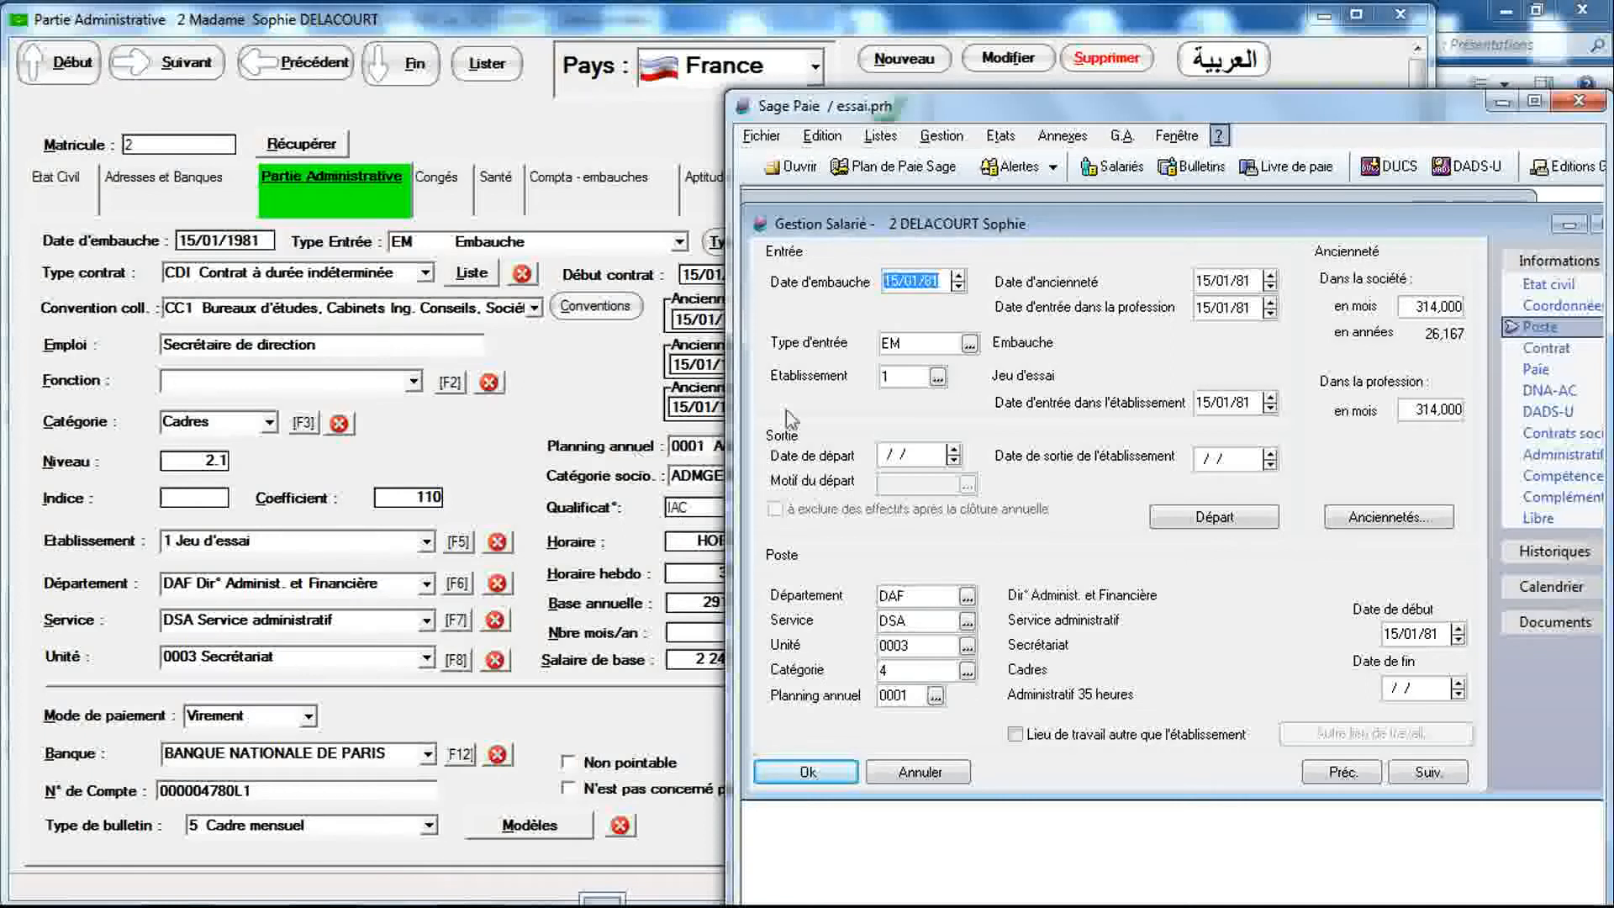
mouse_move(1098, 99)
left_mouse_down()
mouse_move(1267, 77)
mouse_move(1079, 83)
left_mouse_up()
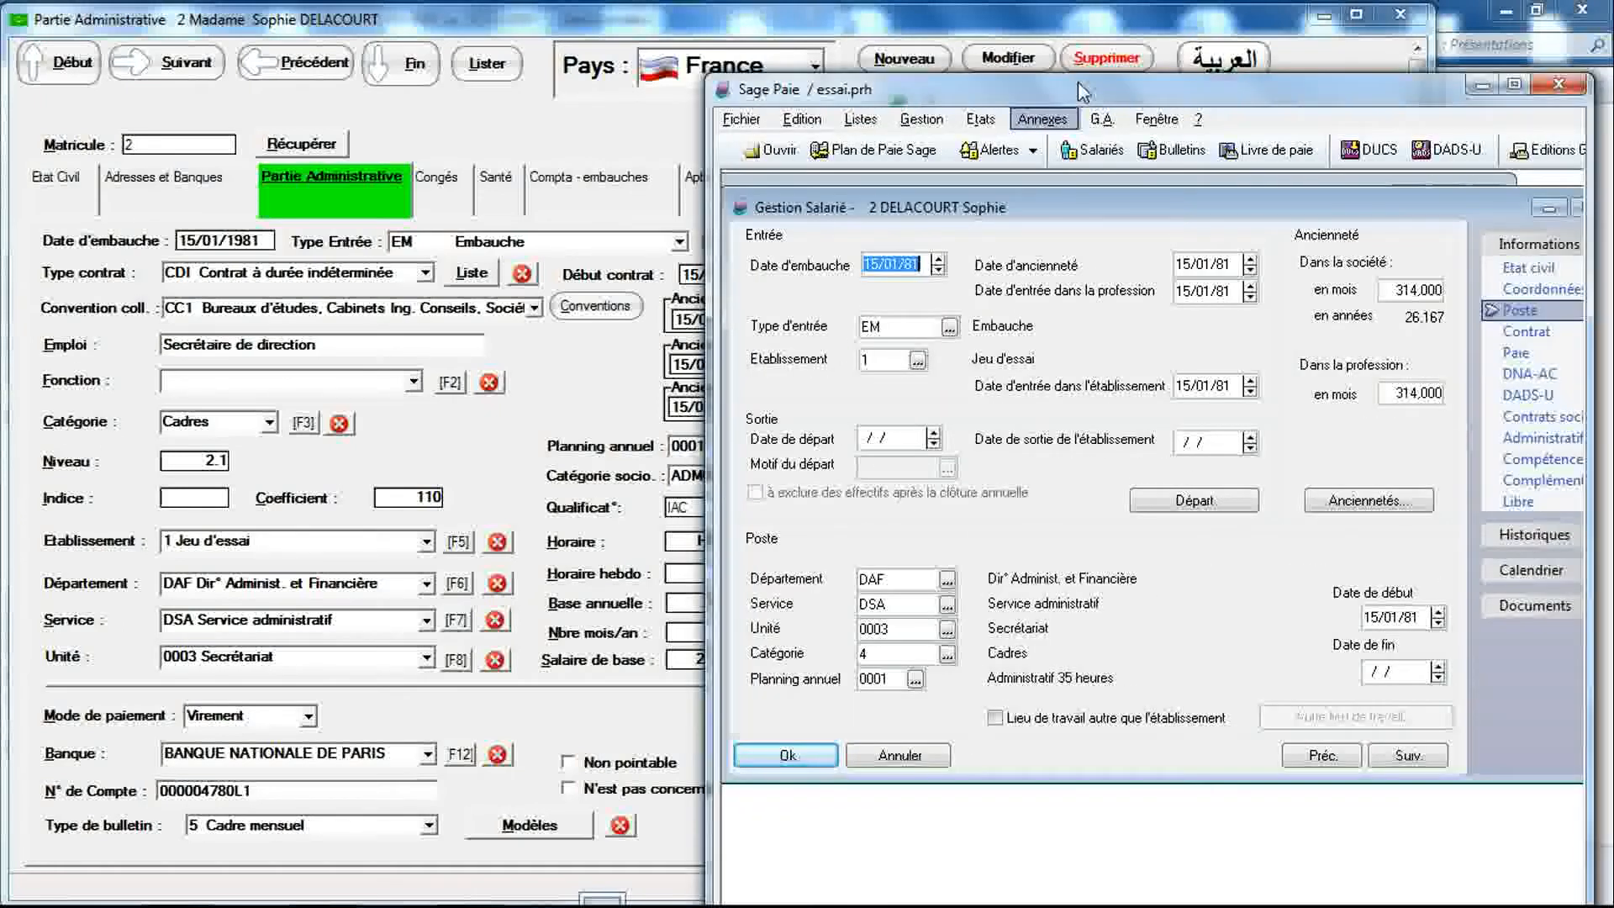
Step: Compare employee 2's Contrat details, including the socio-professional category, in Sage Paie with Partie Administrative in RIMINTEG
left_click_drag(1078, 83, 1140, 44)
left_click(1583, 293)
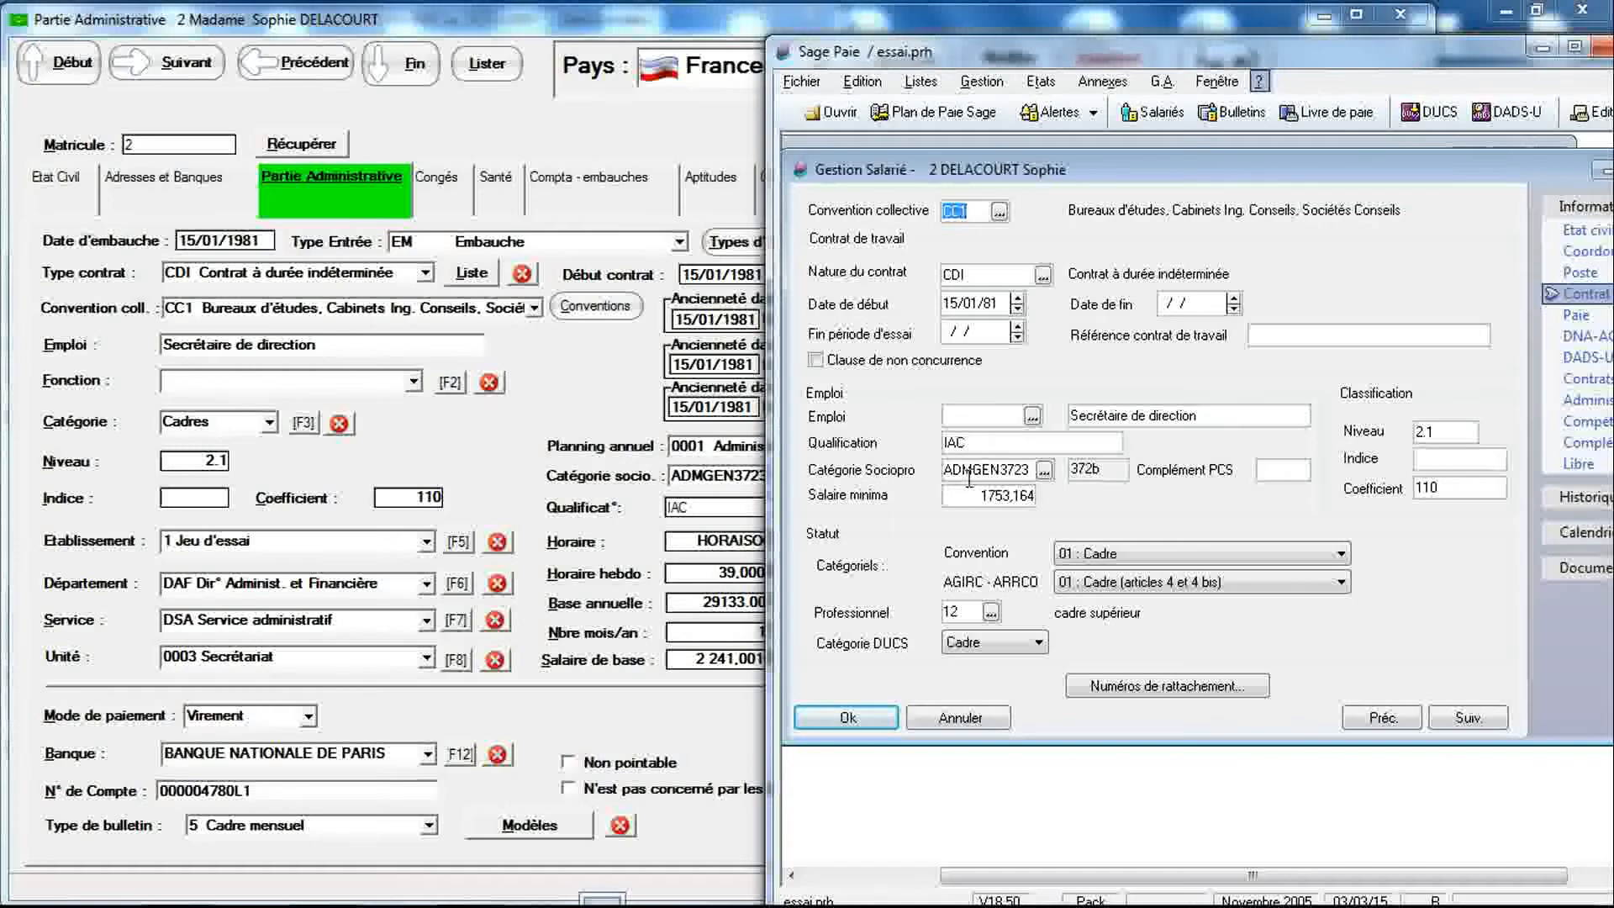
left_click(1044, 473)
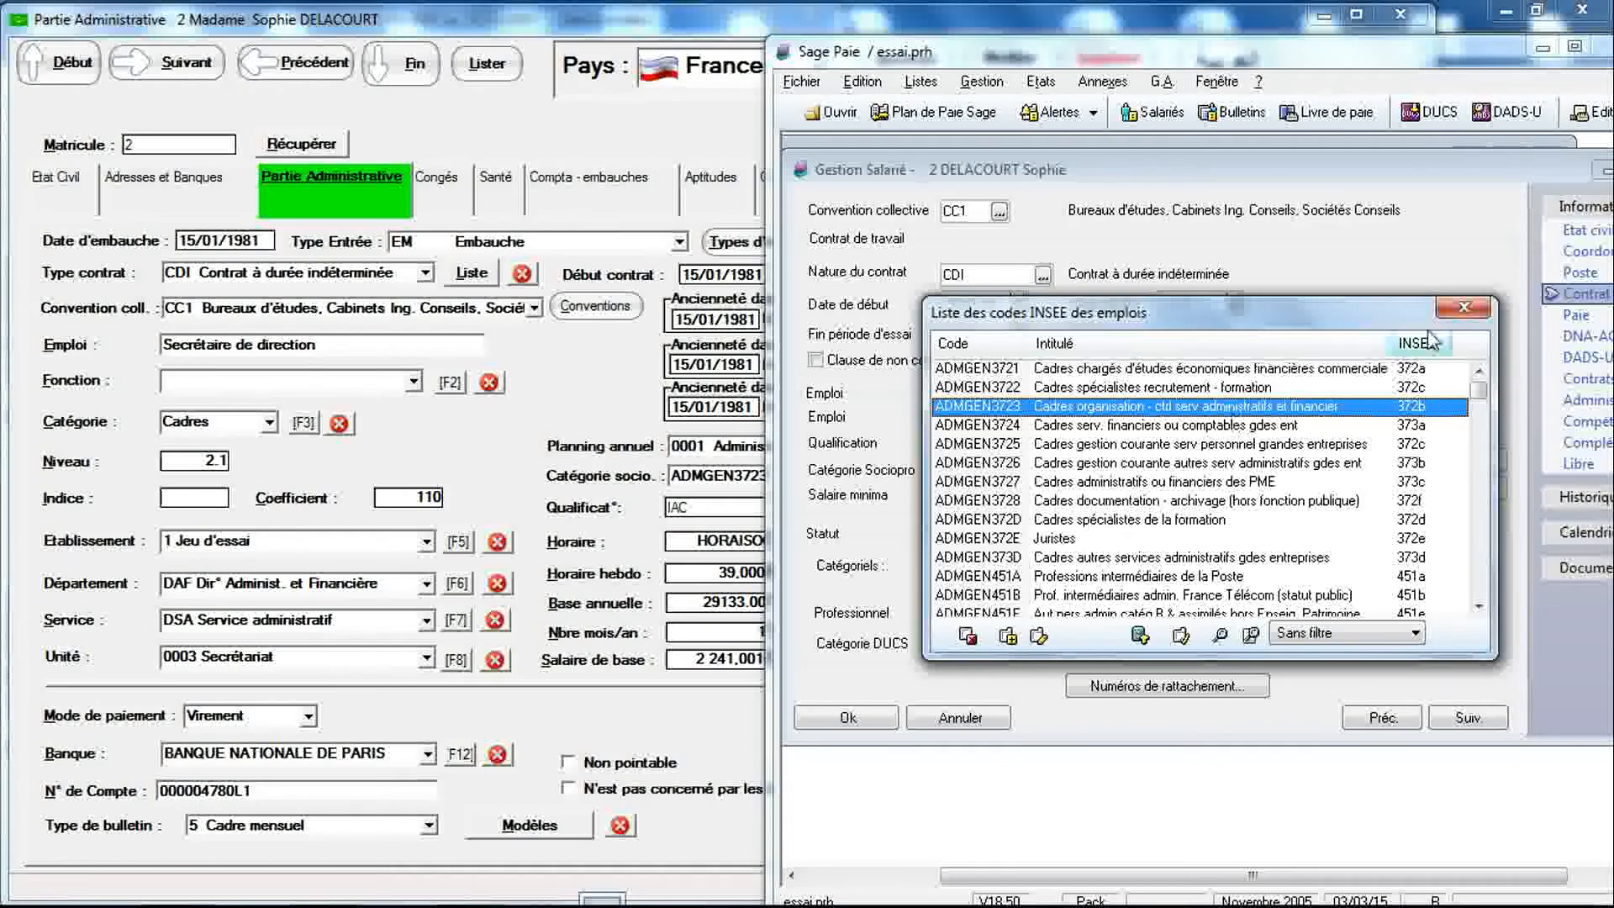
left_click(1461, 312)
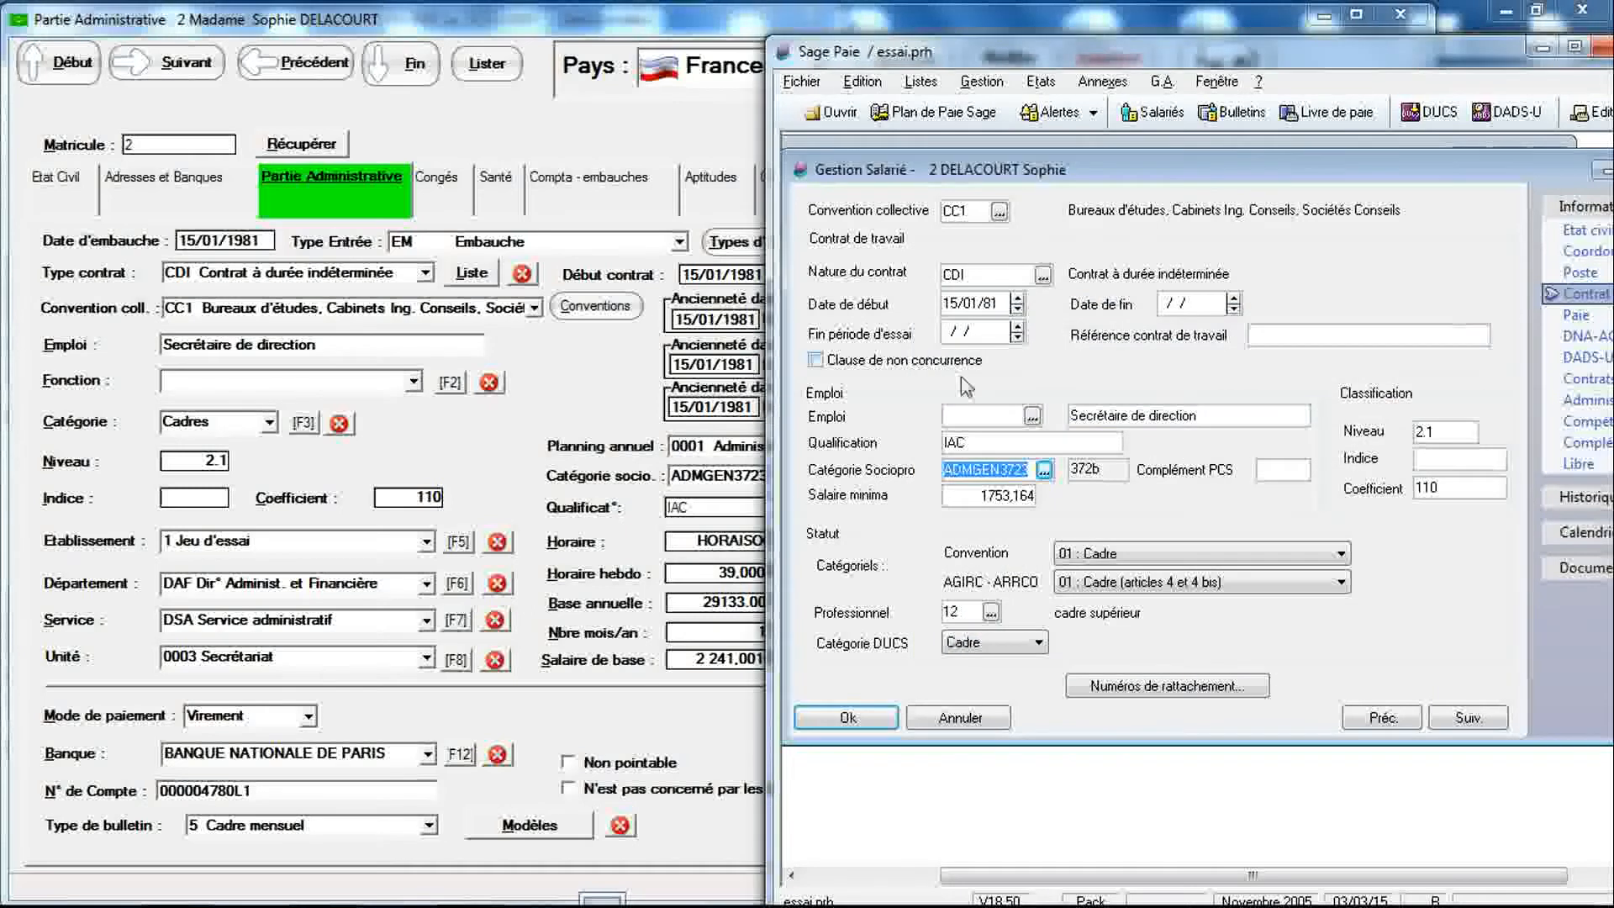
left_click(629, 458)
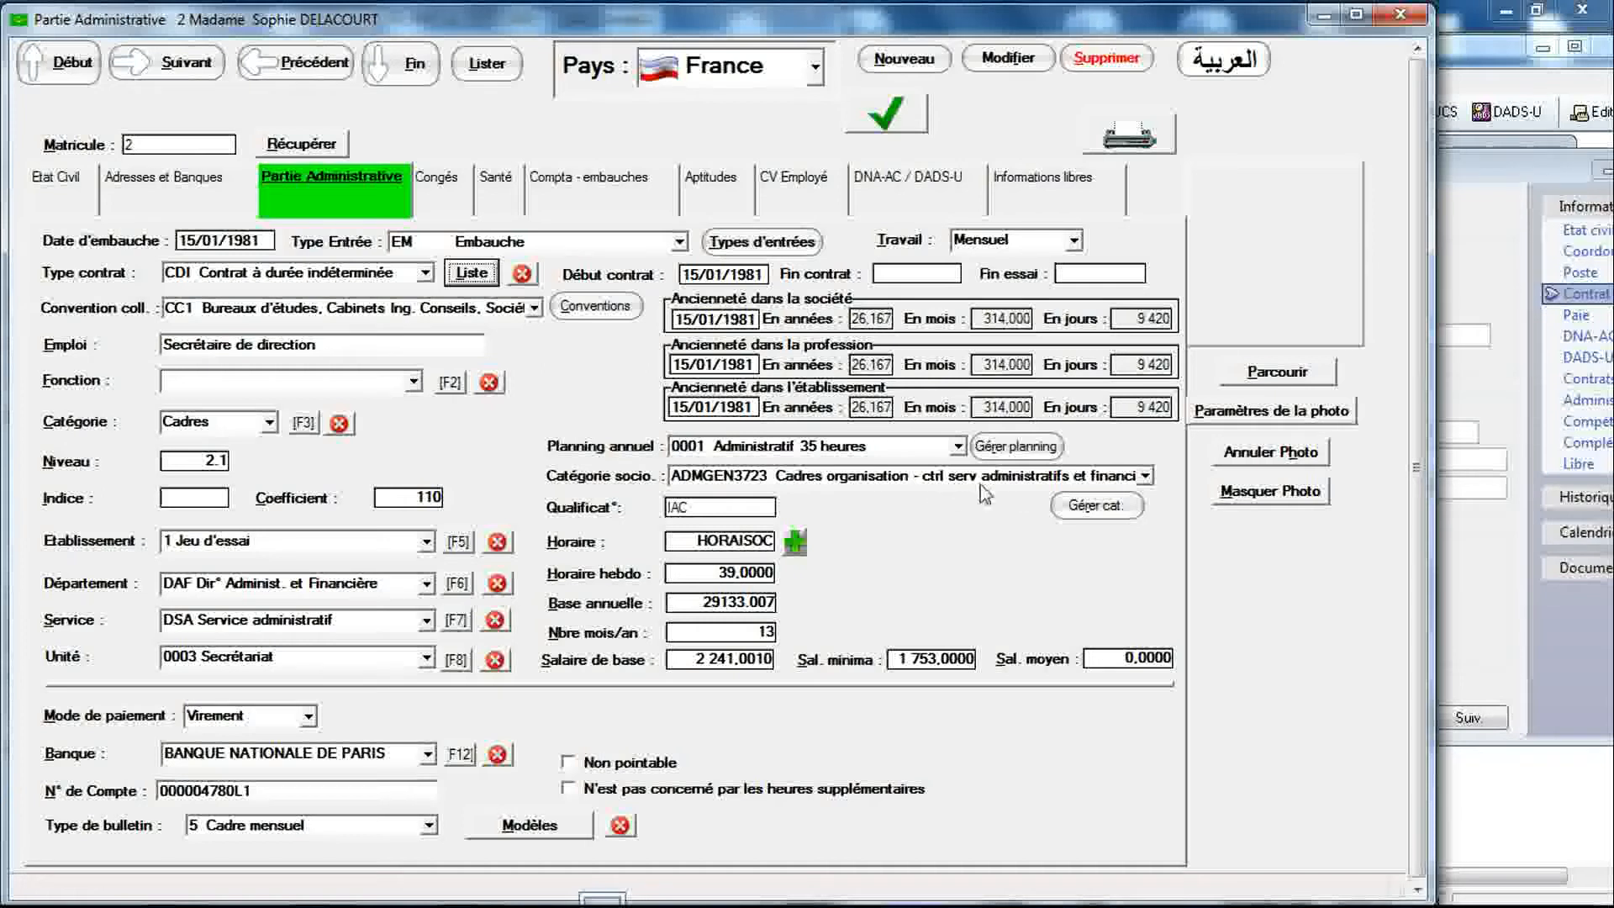
left_click(1146, 478)
left_click(1146, 478)
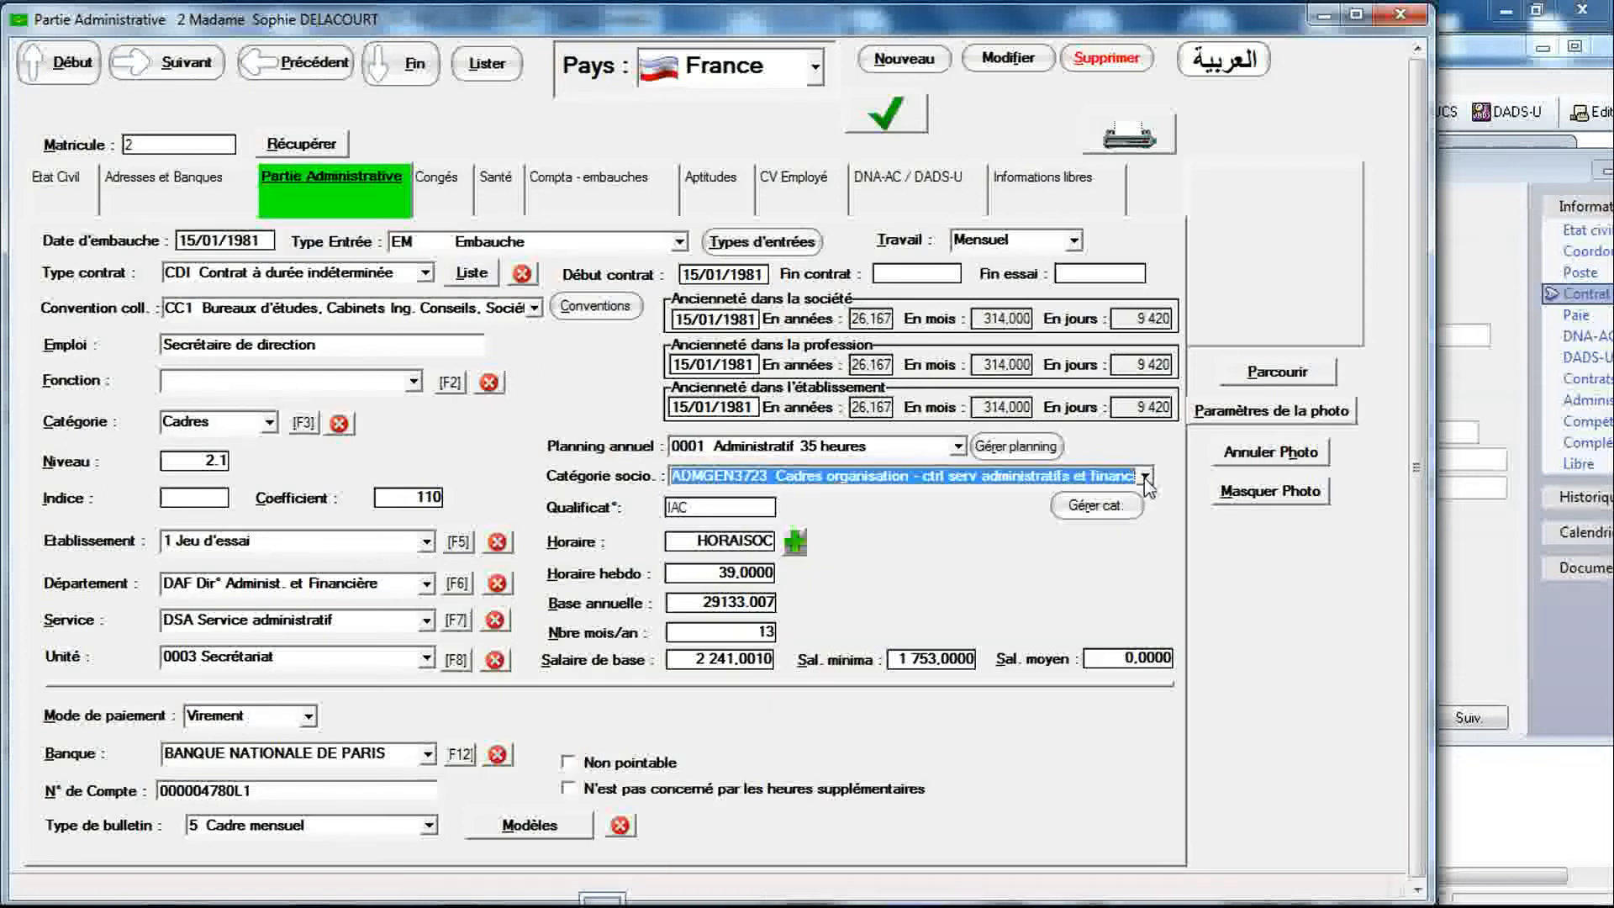
left_click(1477, 421)
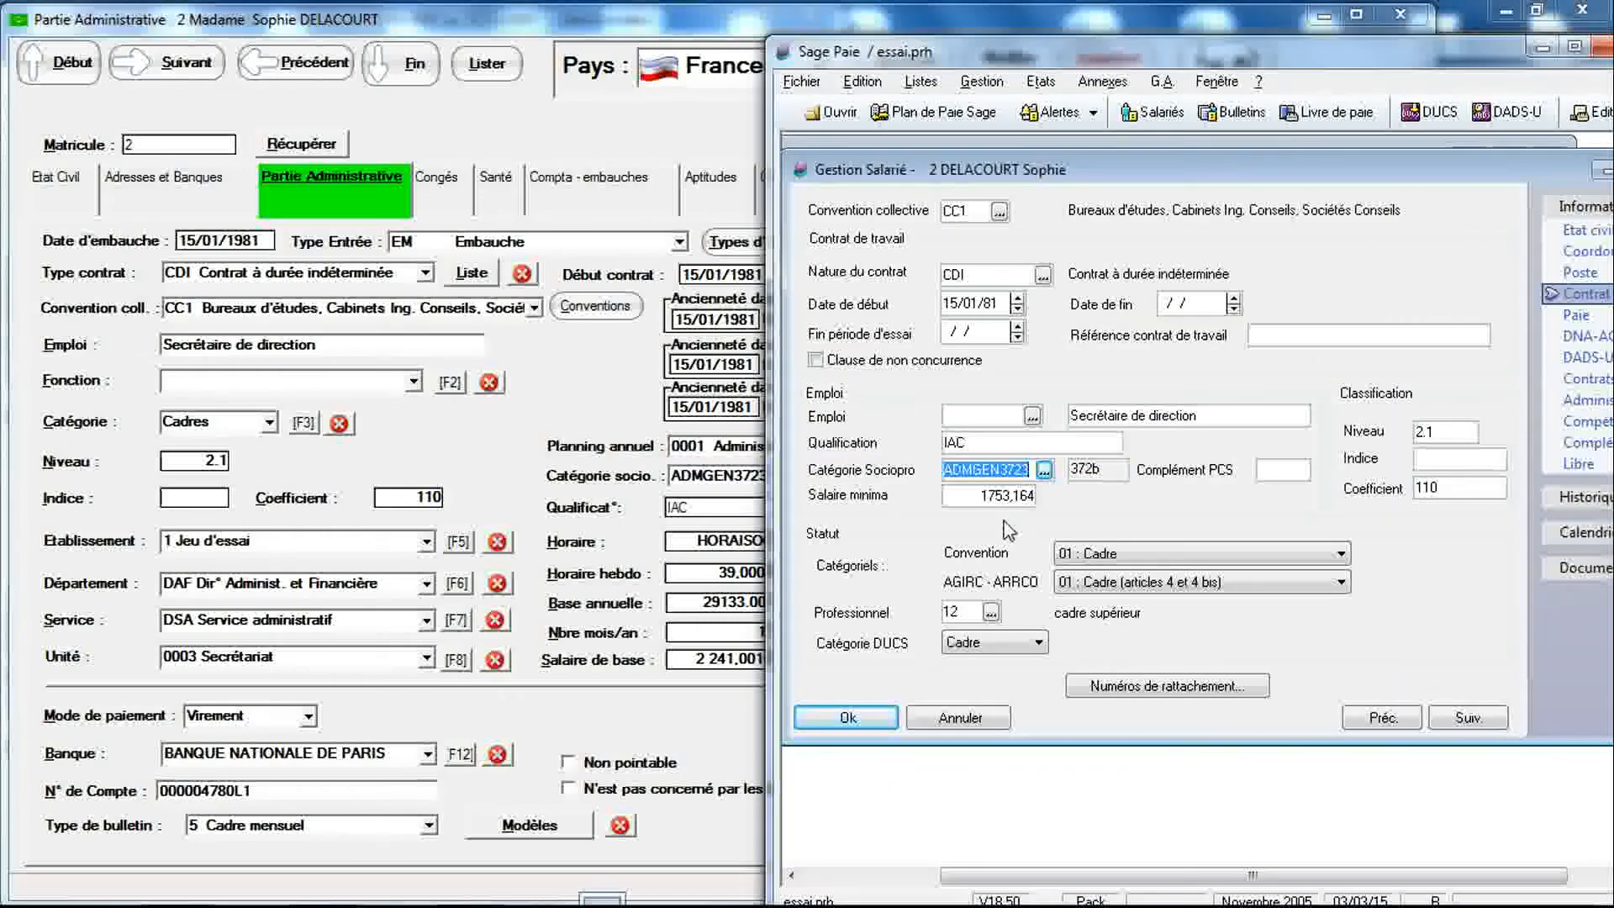
left_click(629, 543)
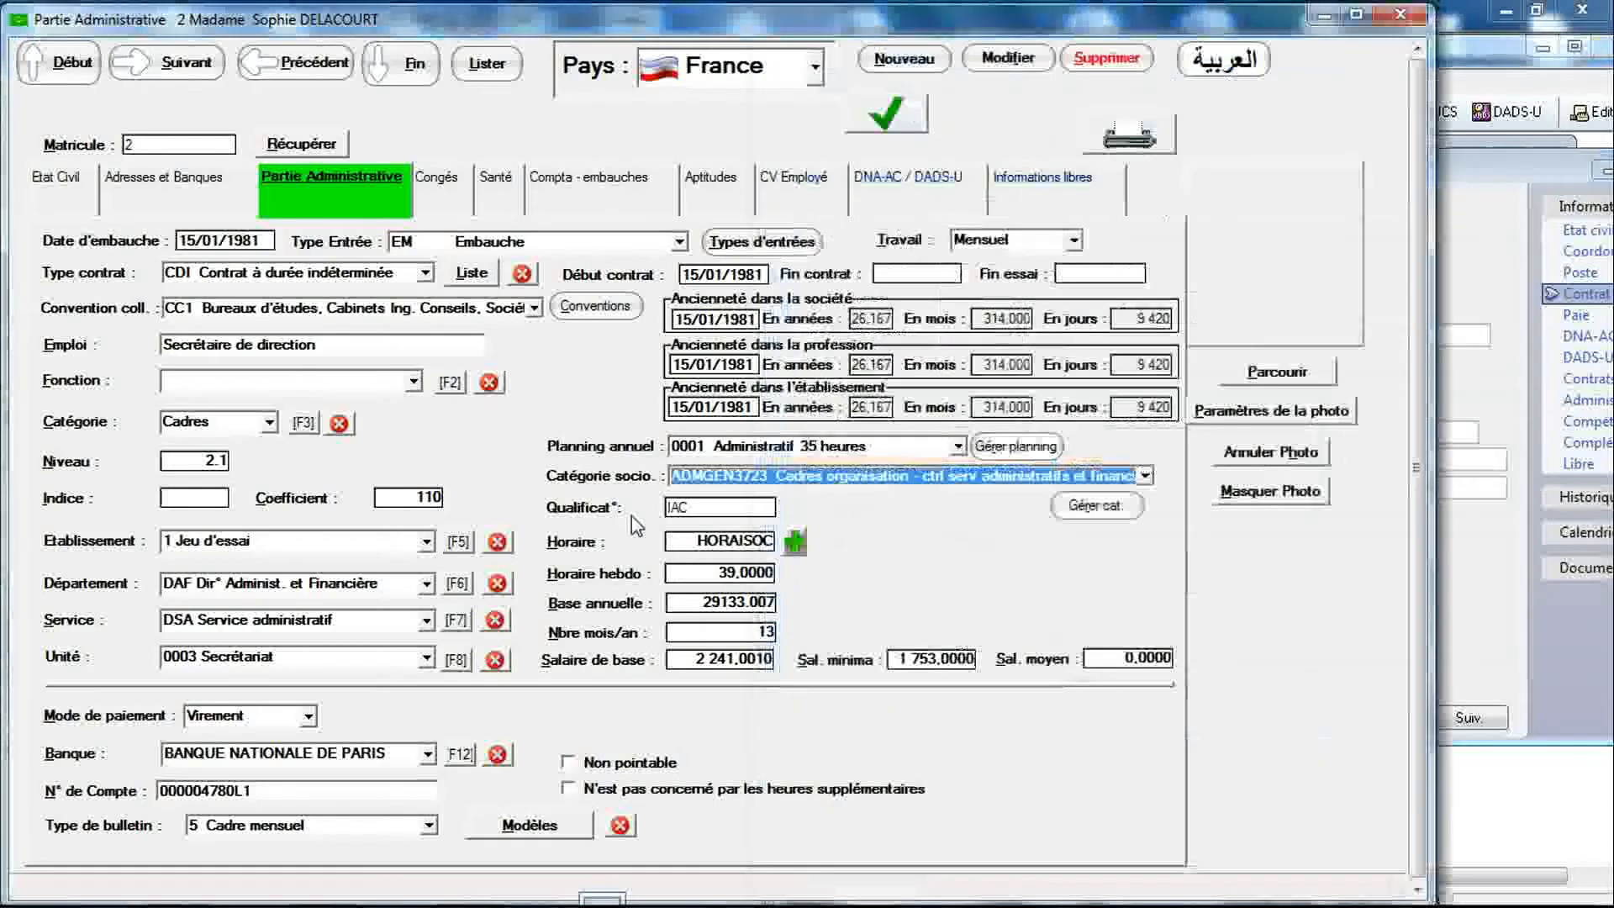
left_click(1473, 387)
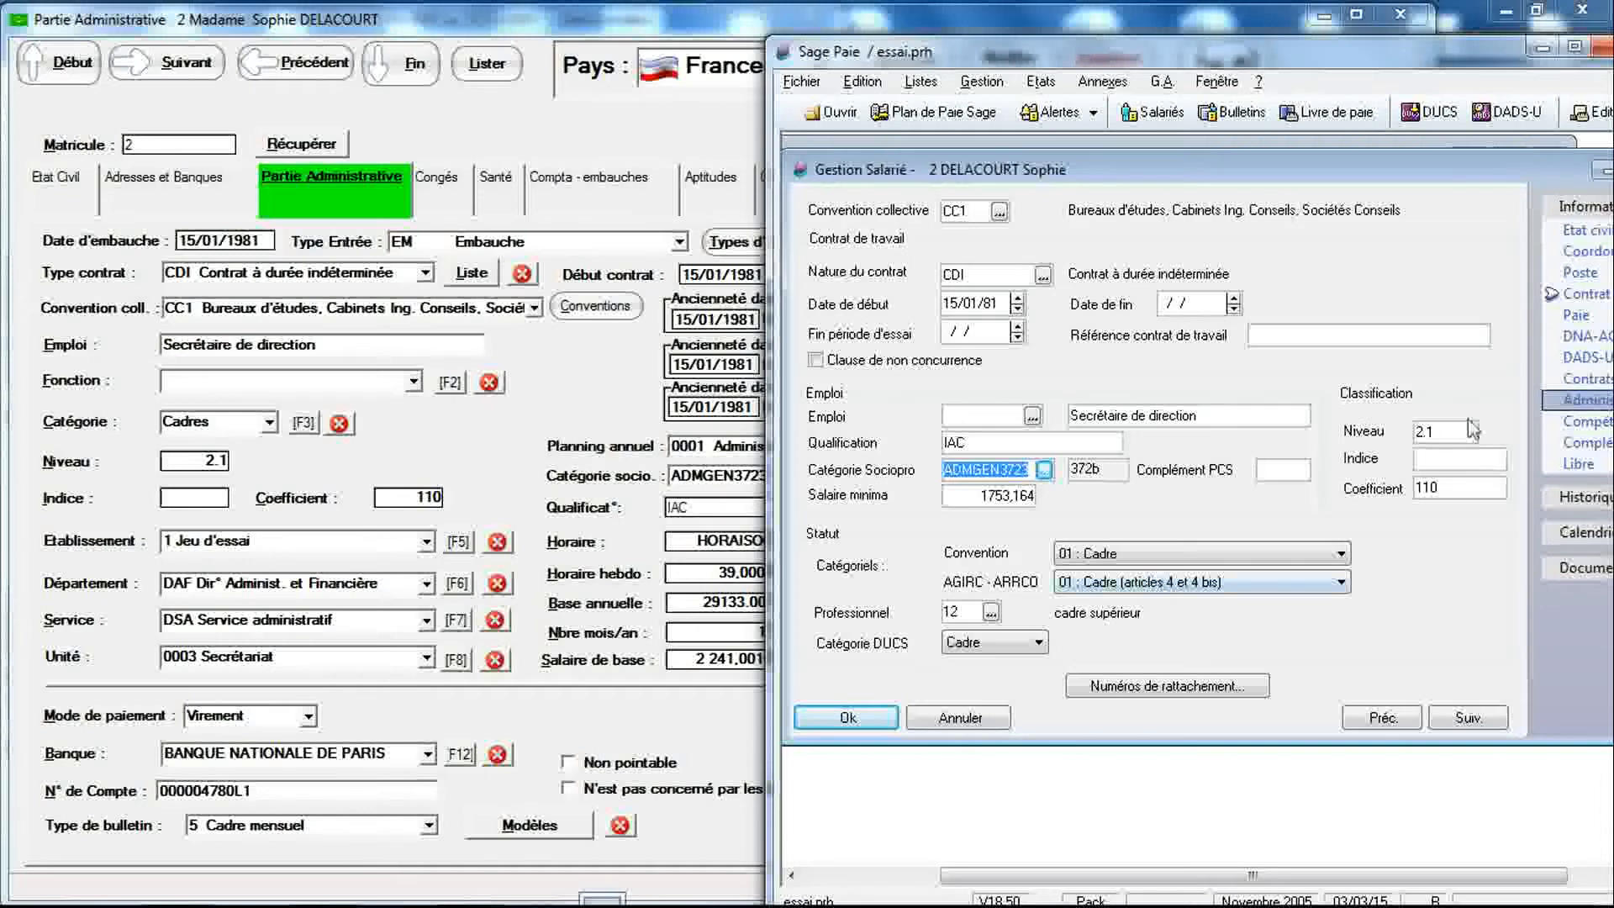
Step: Compare employee 2's salary, working hours and leave in Sage Paie's Paie with Partie Administrative and Congés in RIMINTEG
left_click(1576, 318)
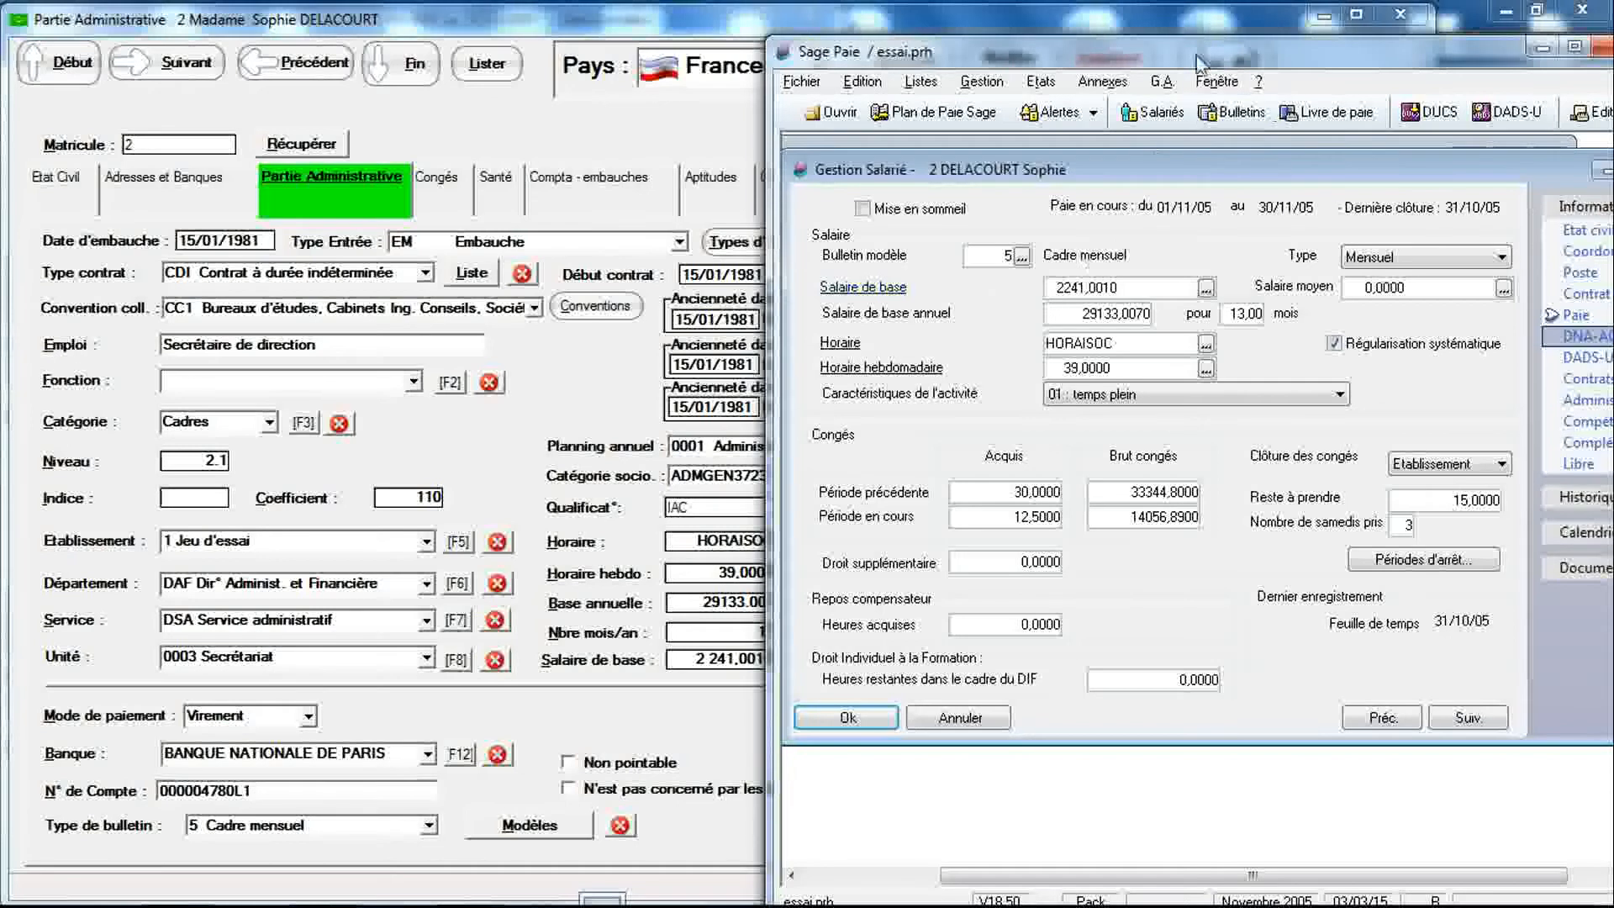
left_click_drag(1176, 54, 1384, 65)
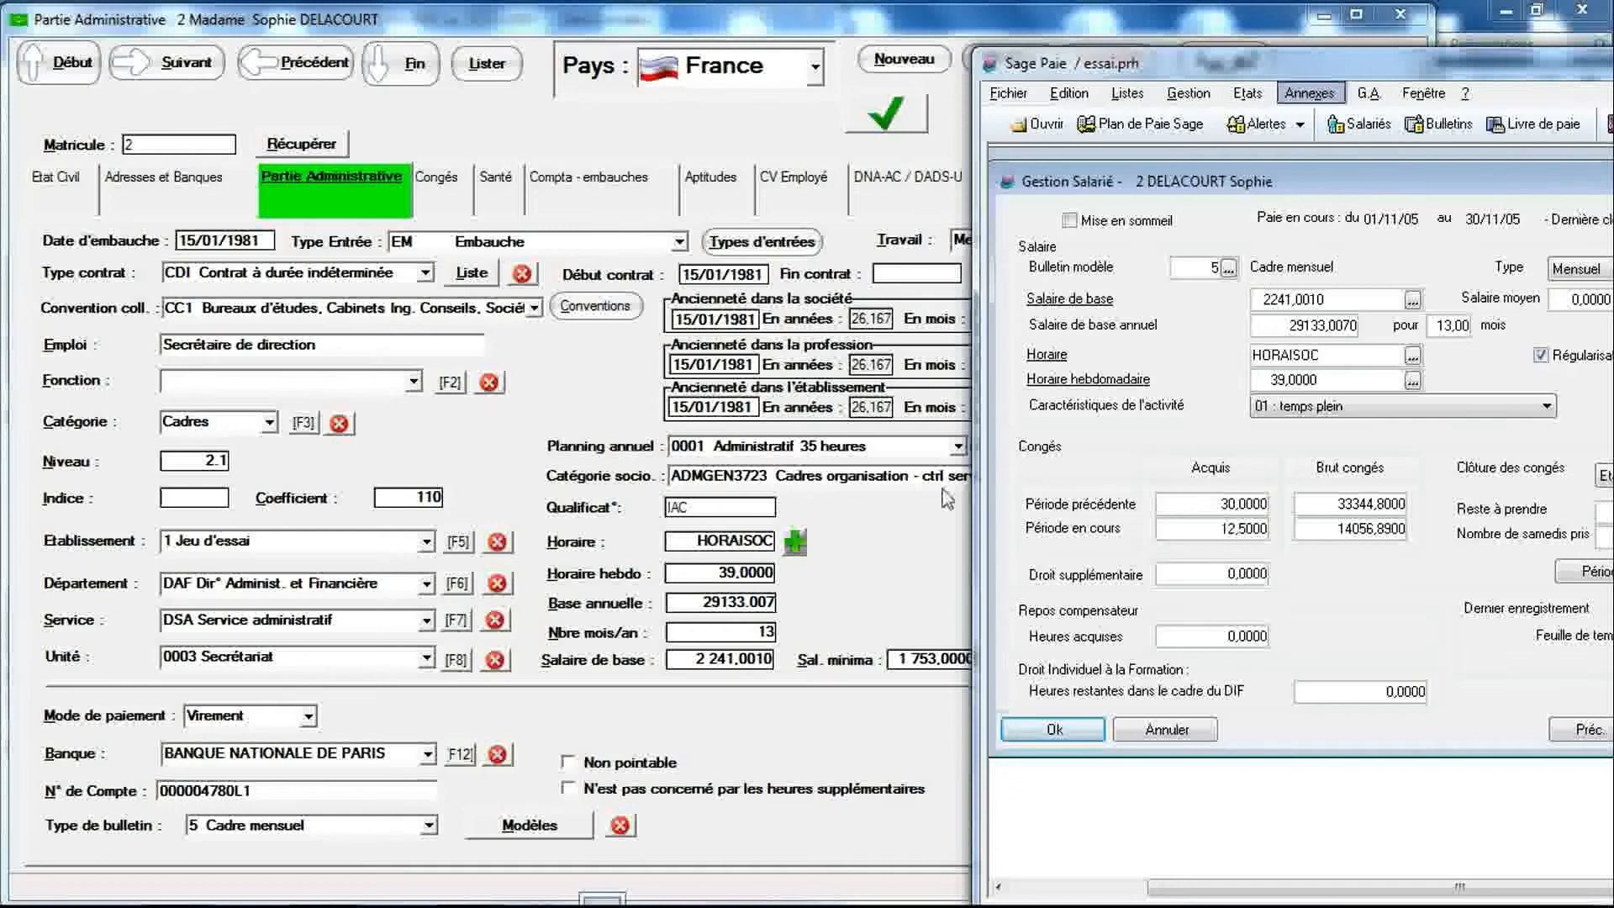
left_click(437, 178)
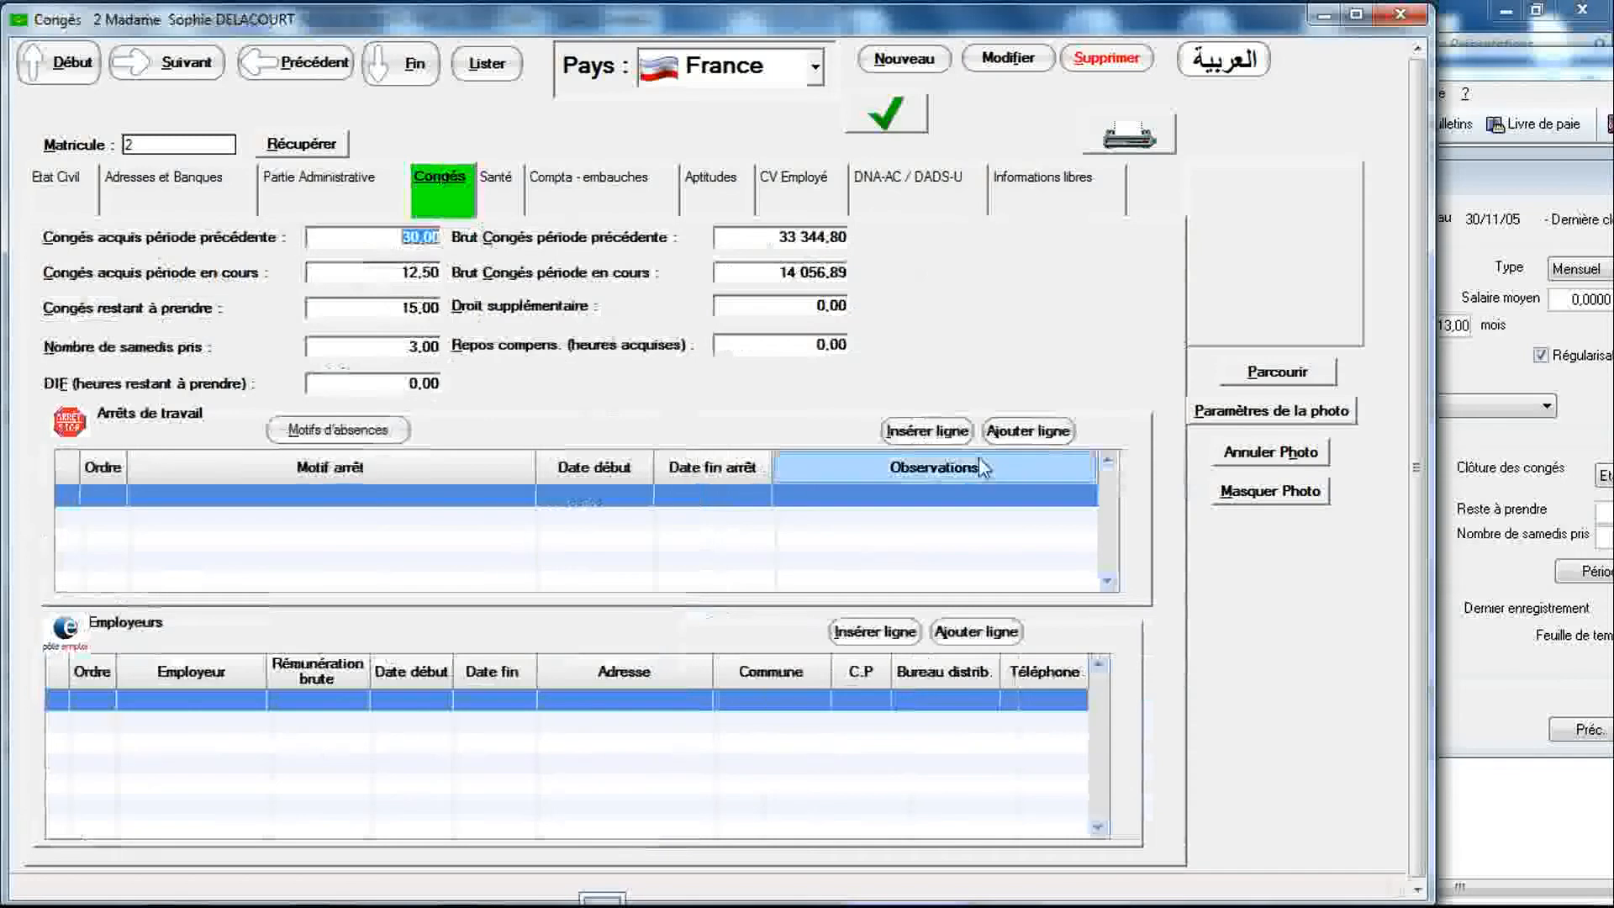
left_click(1485, 362)
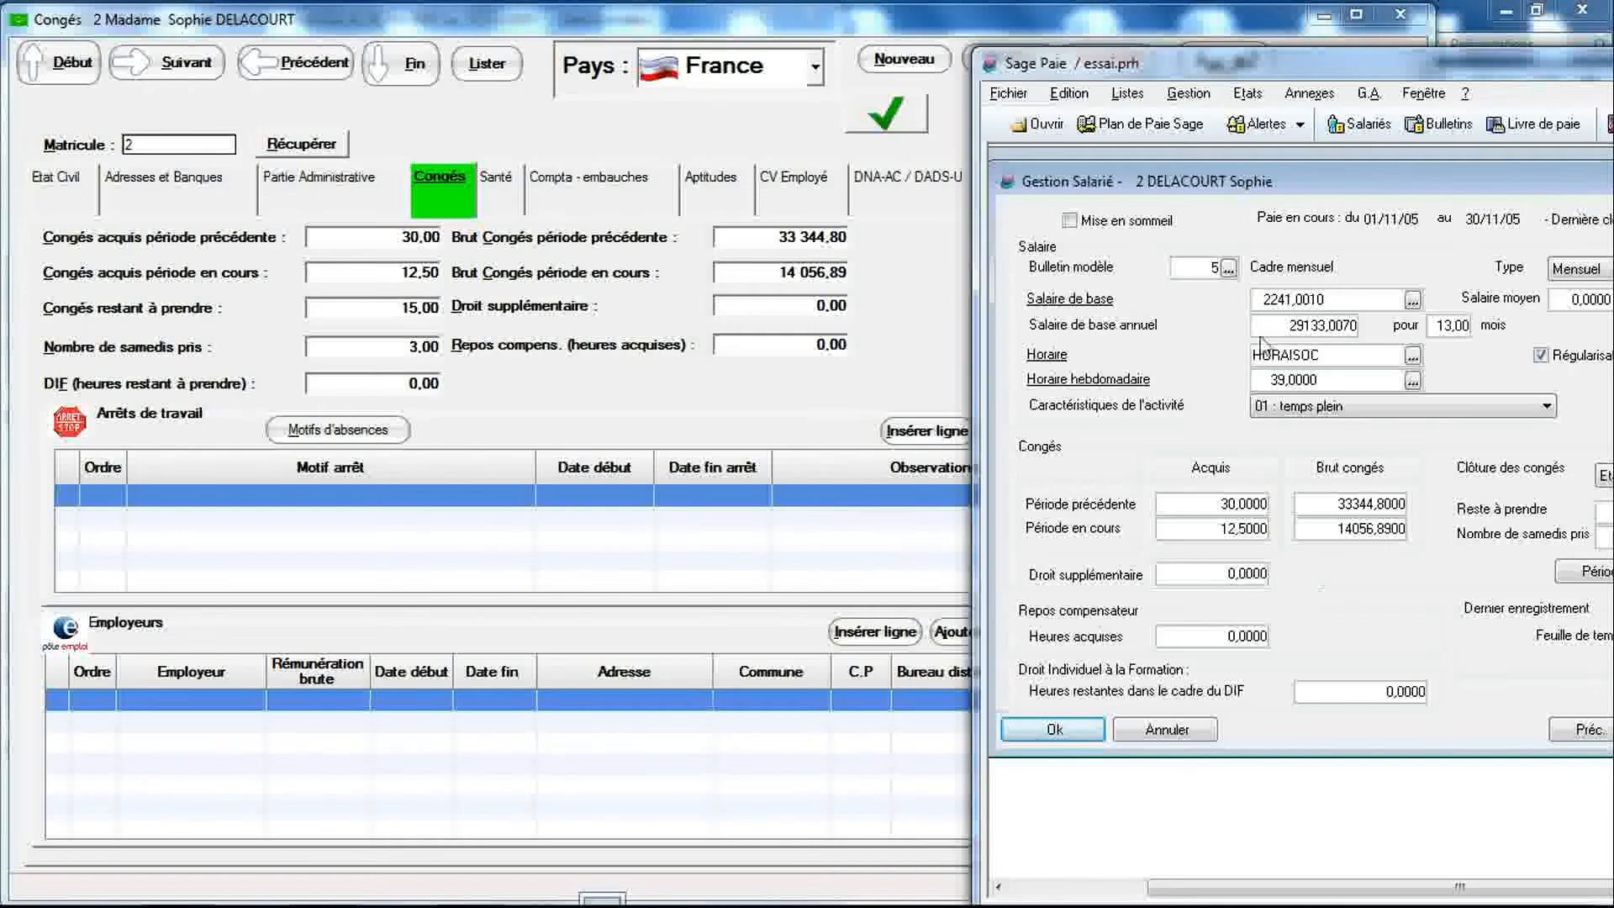
left_click_drag(1240, 67, 1134, 54)
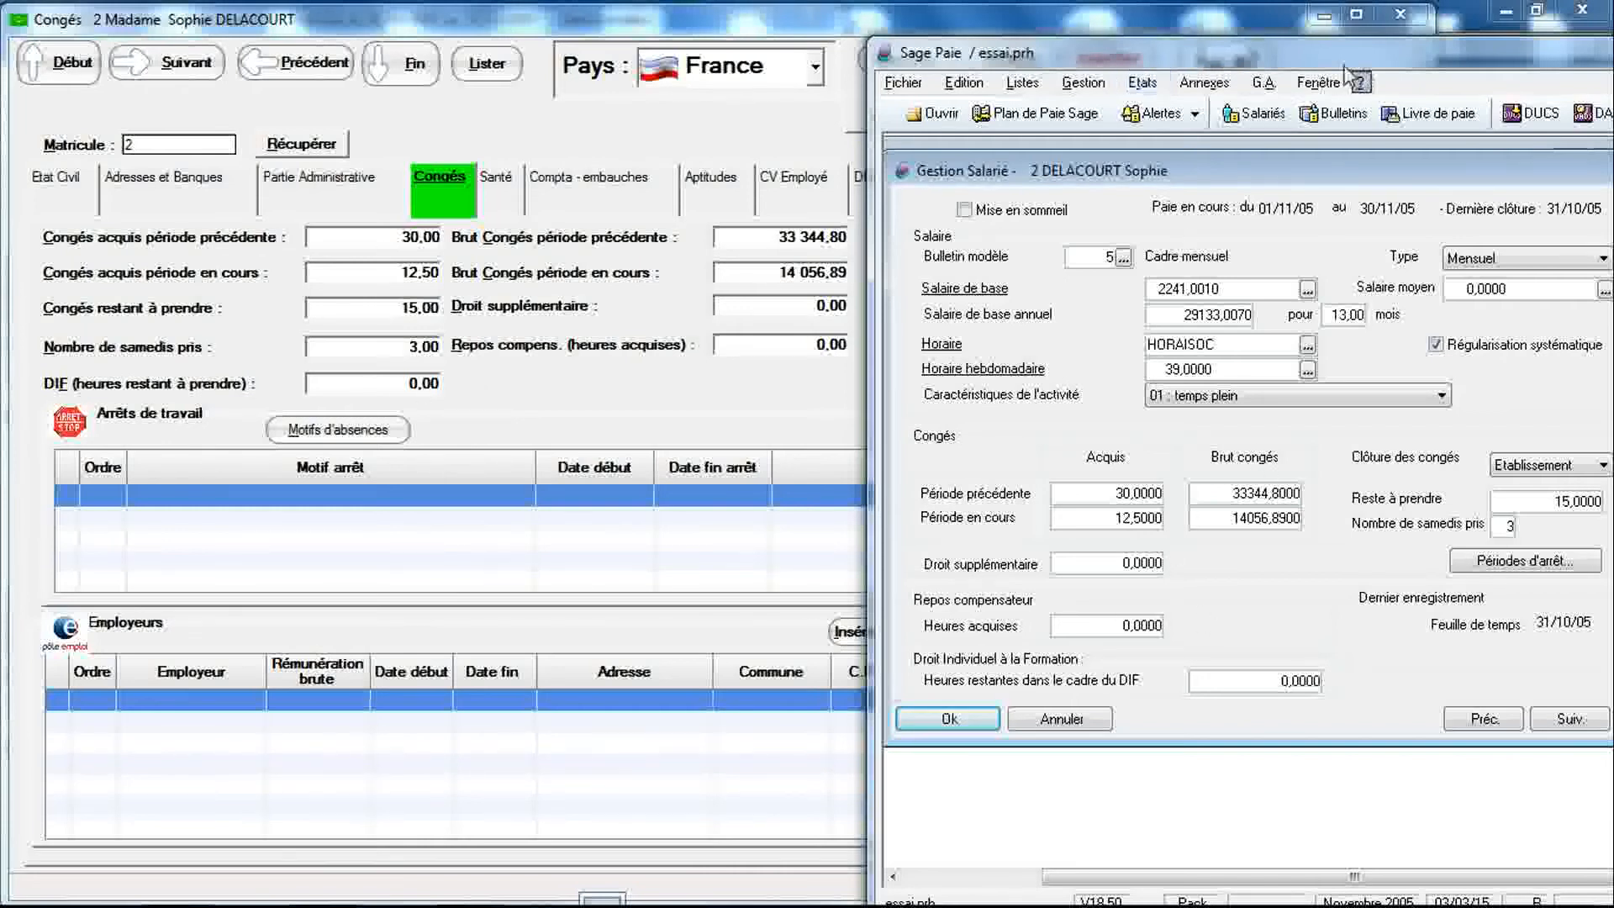
Step: Compare employee 2's health and accounting details in Sage Paie's Administratif with Santé and Compta - embauches in RIMINTEG
left_click_drag(1348, 61, 1161, 41)
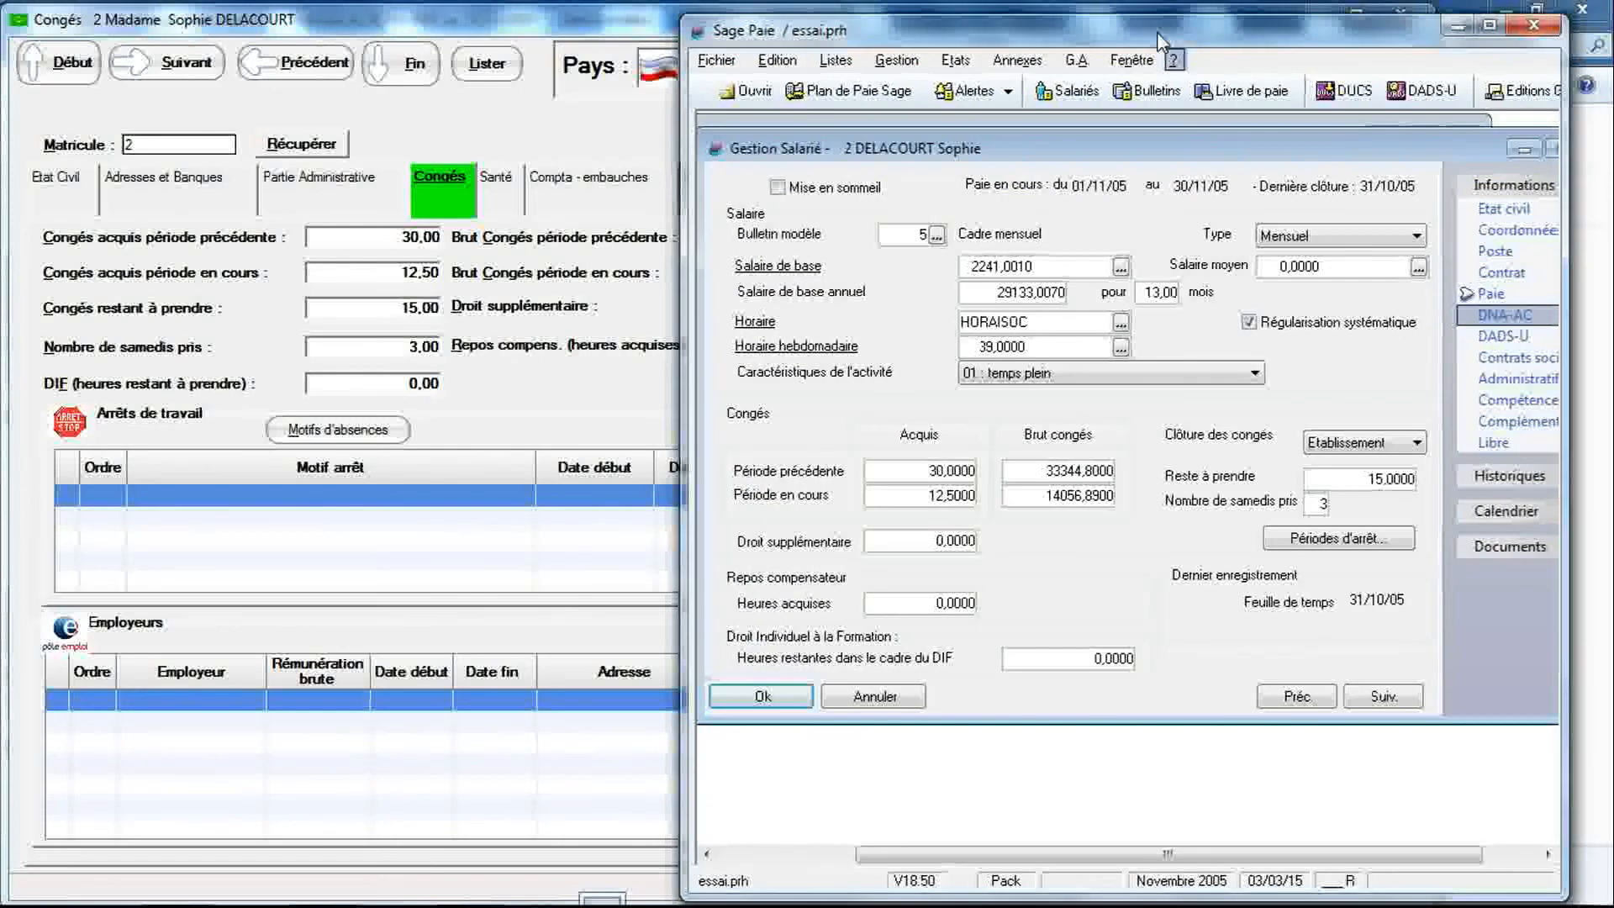
left_click(1486, 396)
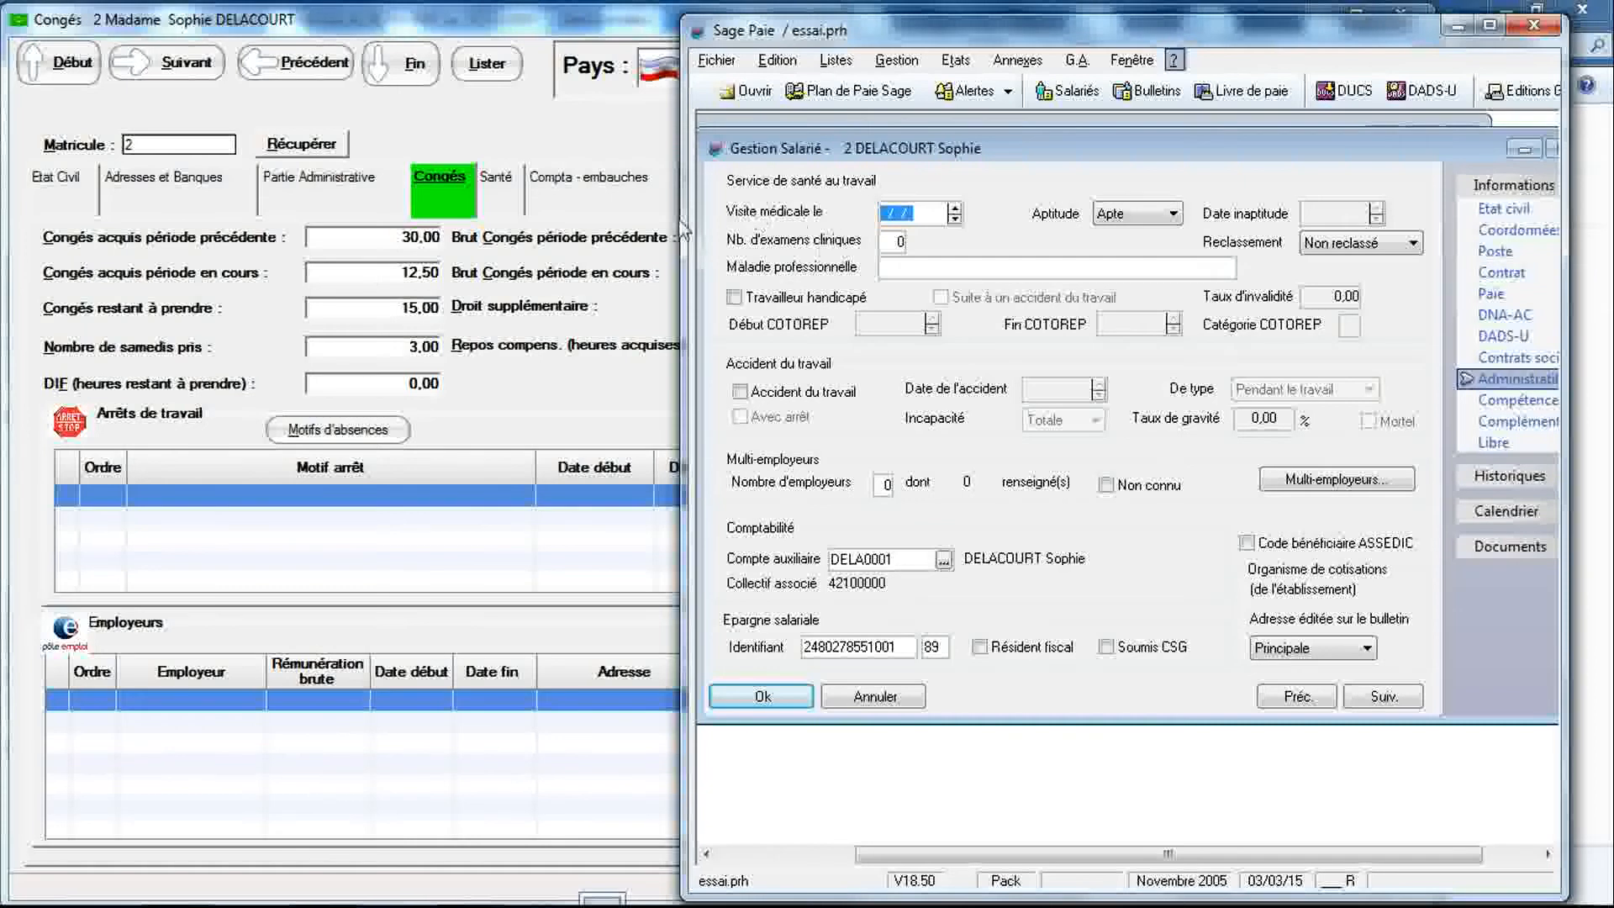
left_click(504, 189)
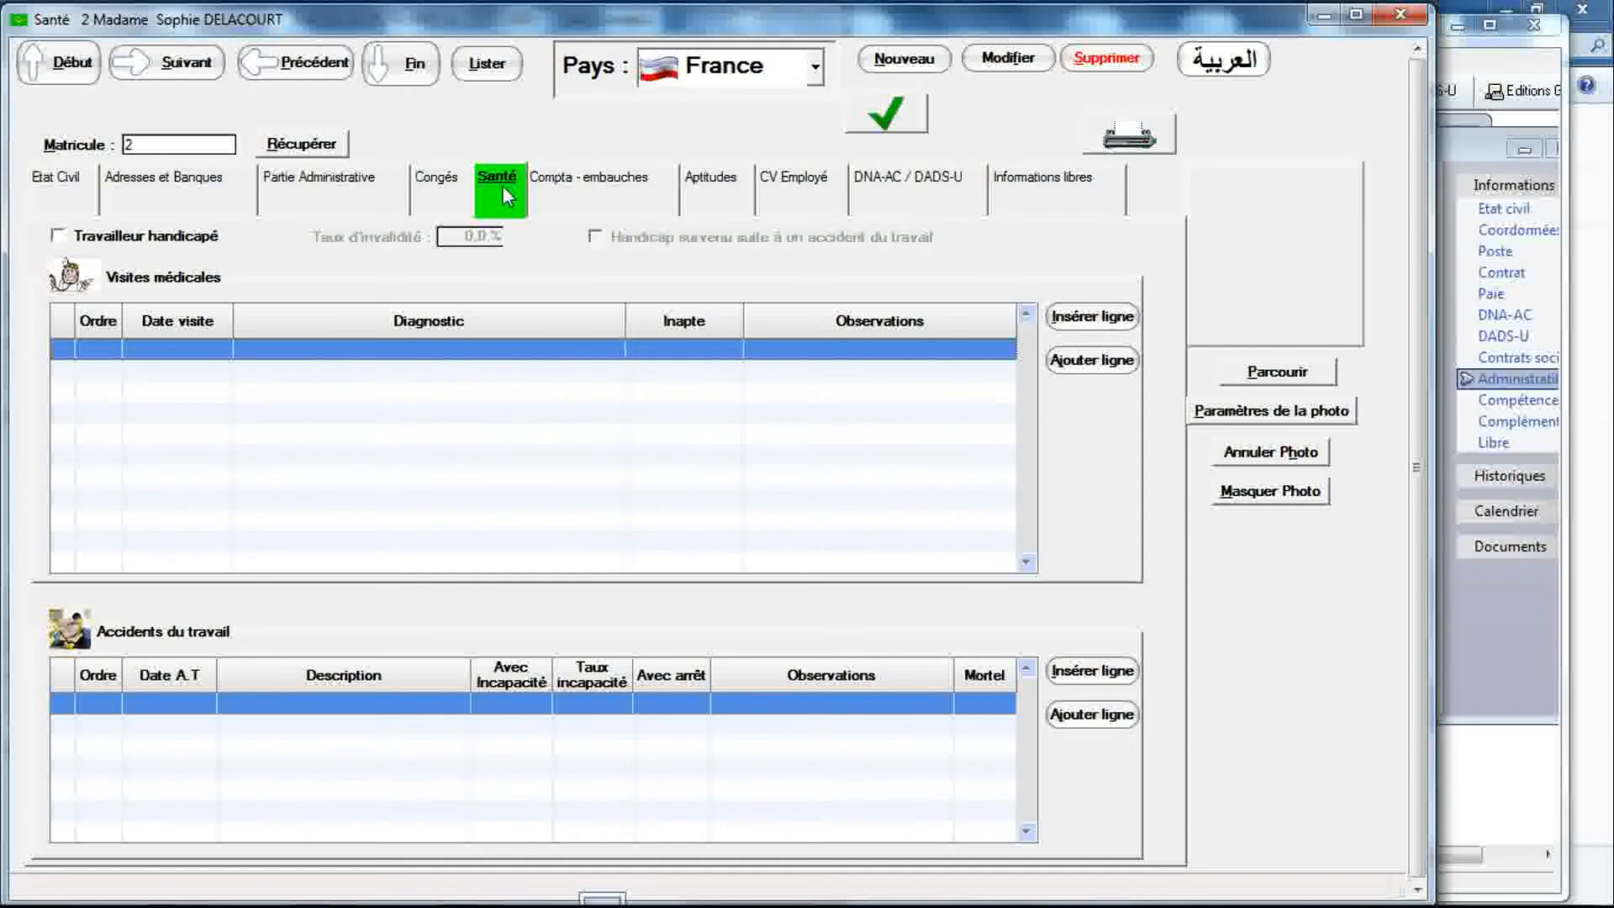
left_click(1448, 284)
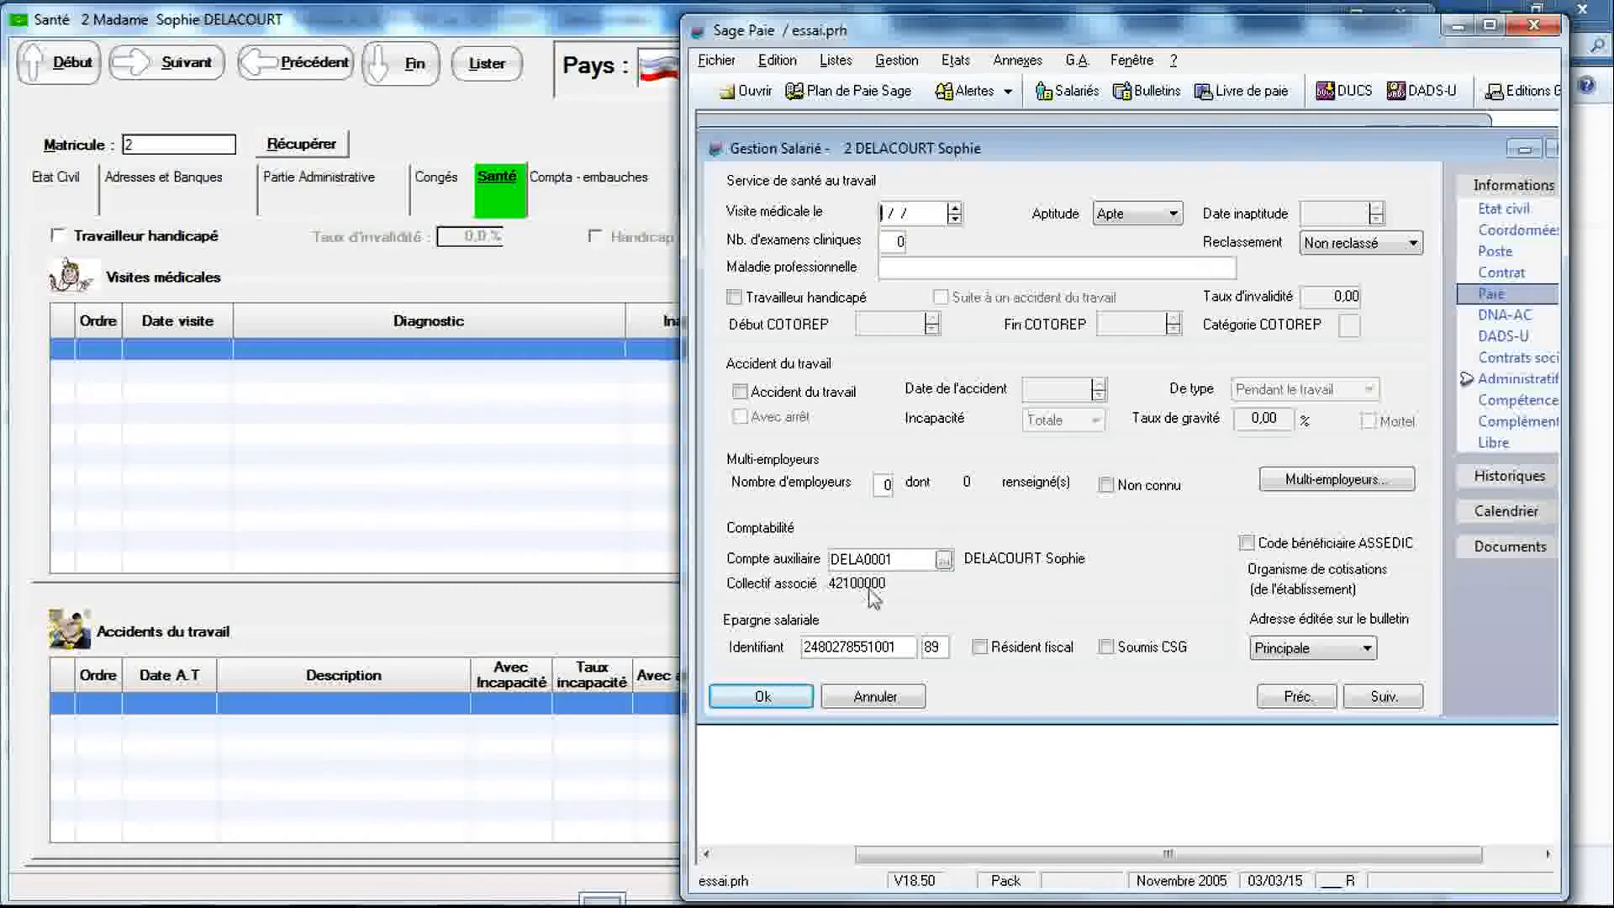
left_click(582, 187)
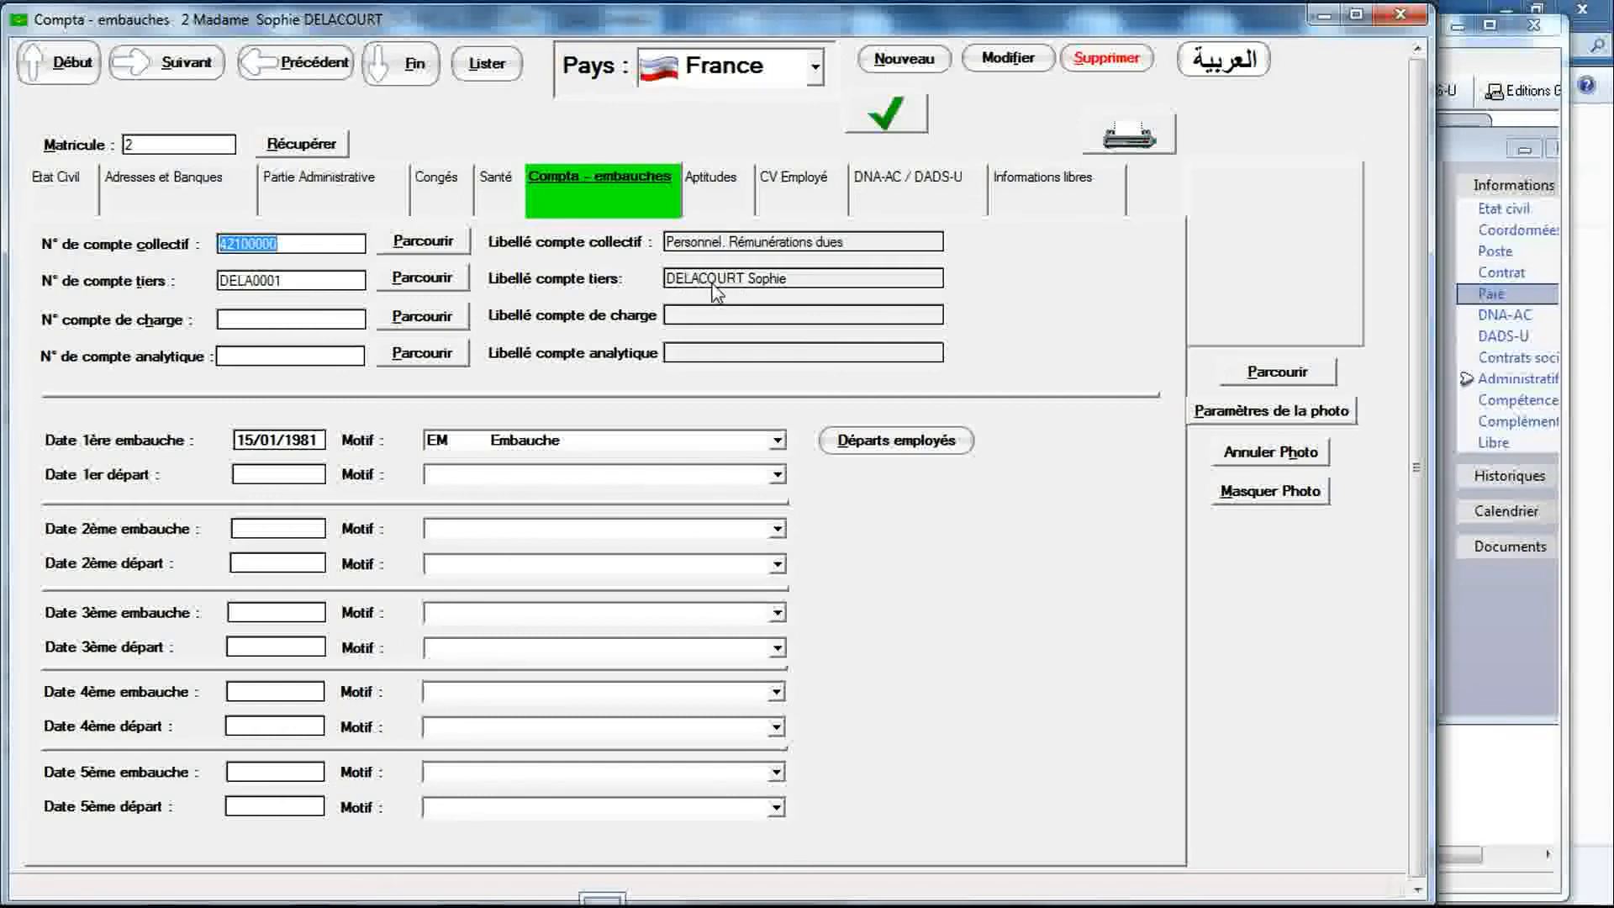
left_click(490, 206)
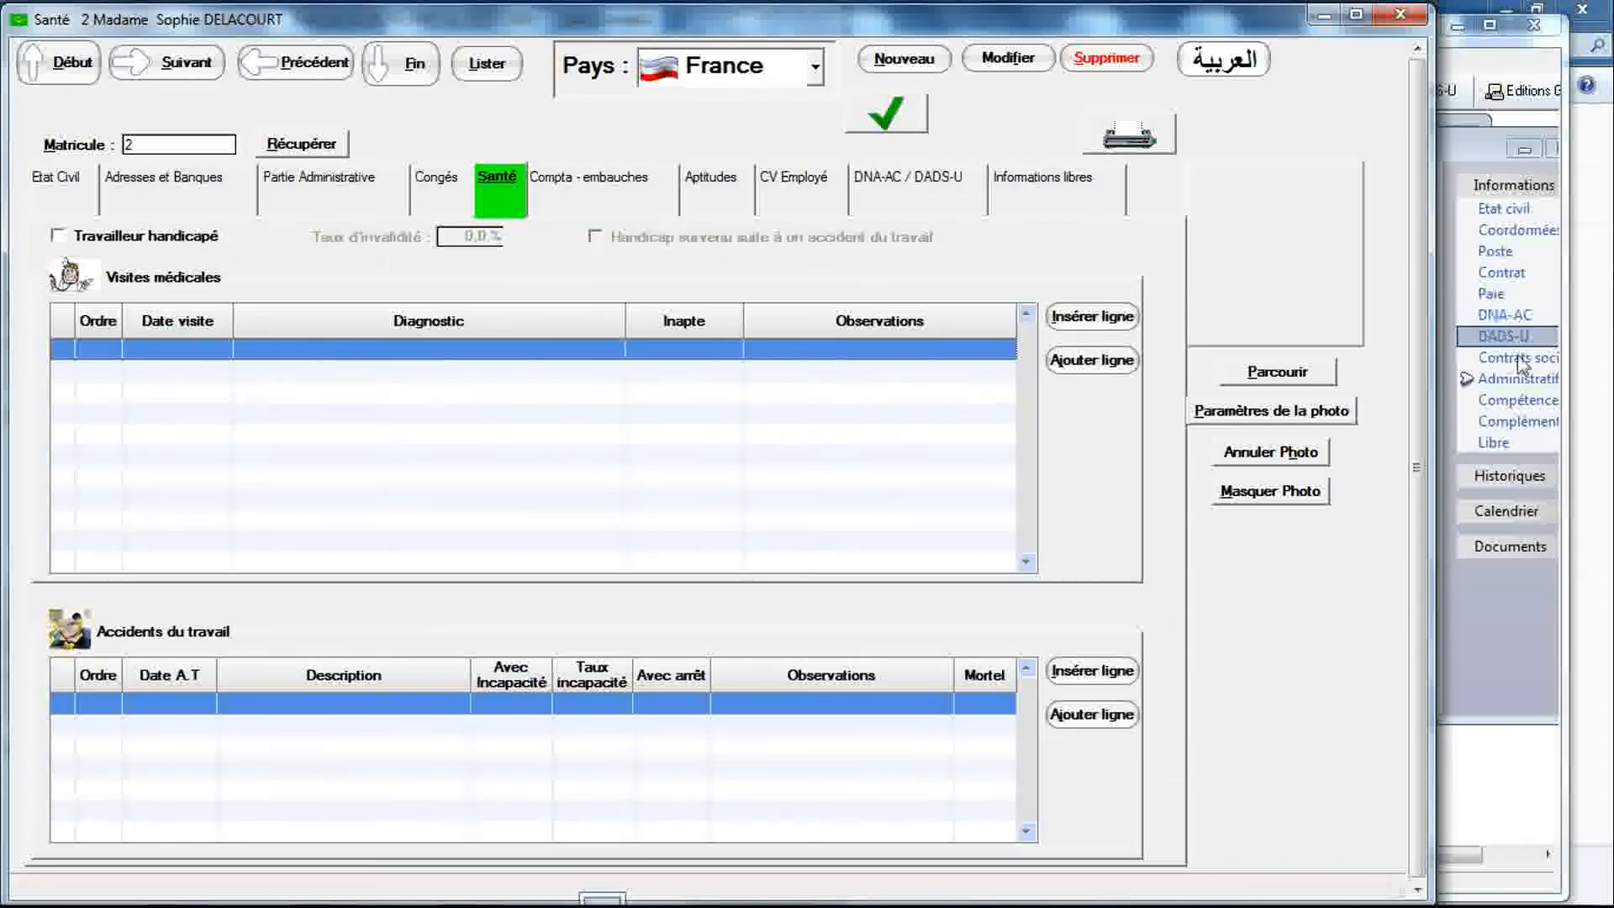
Step: Compare employee 2's languages, diplomas and driving licences in Sage Paie's Compétences with Aptitudes in RIMINTEG
left_click(1516, 401)
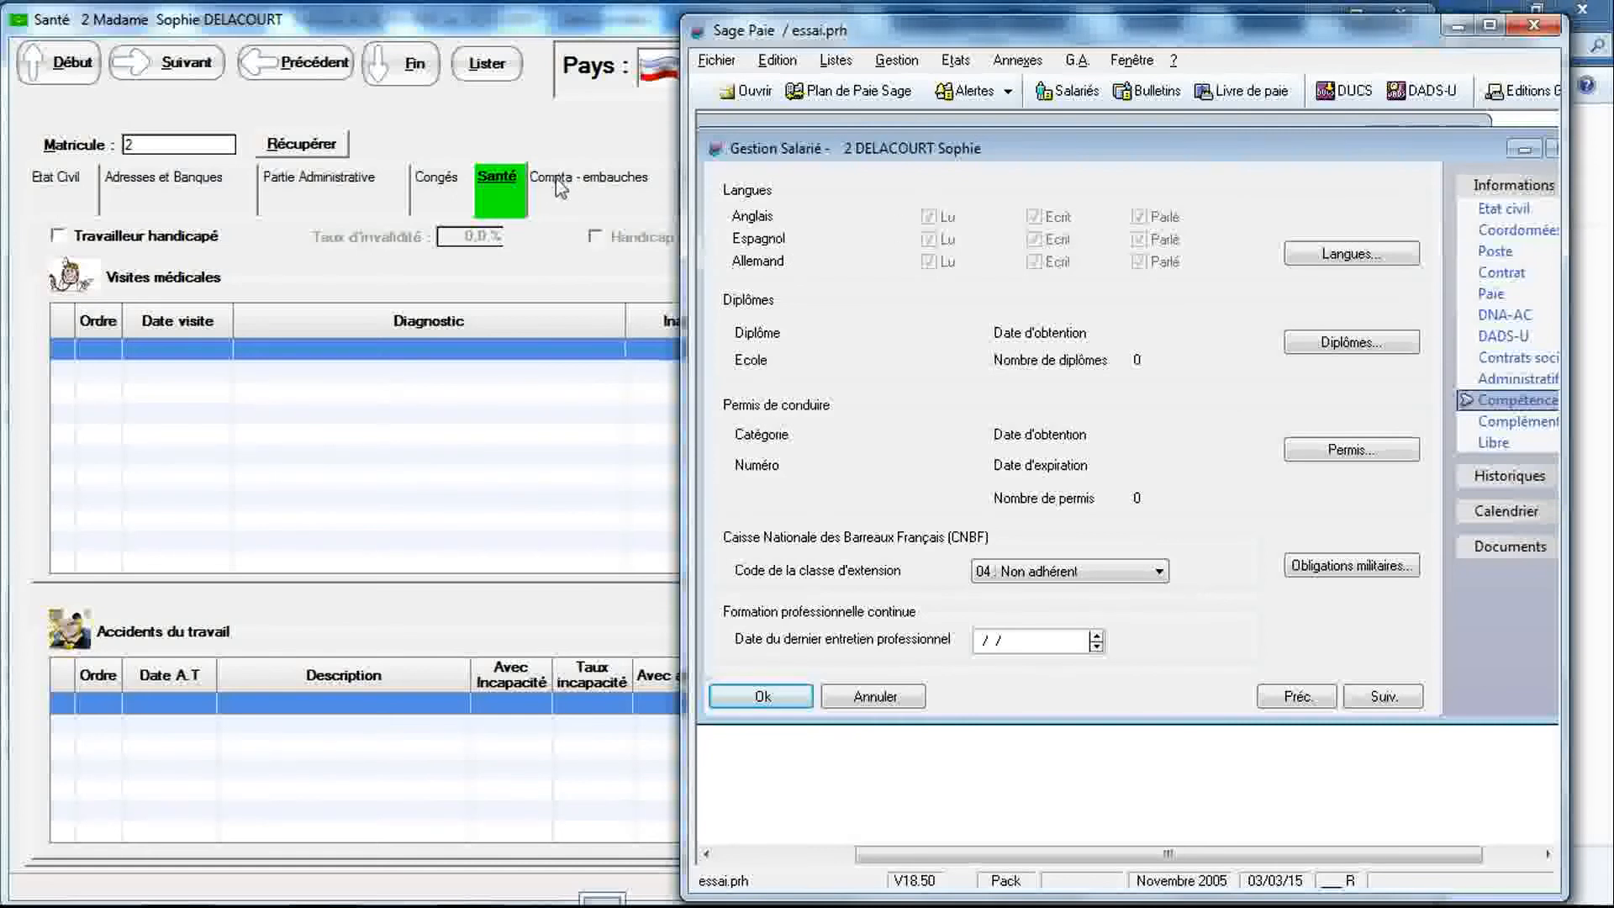
left_click(545, 277)
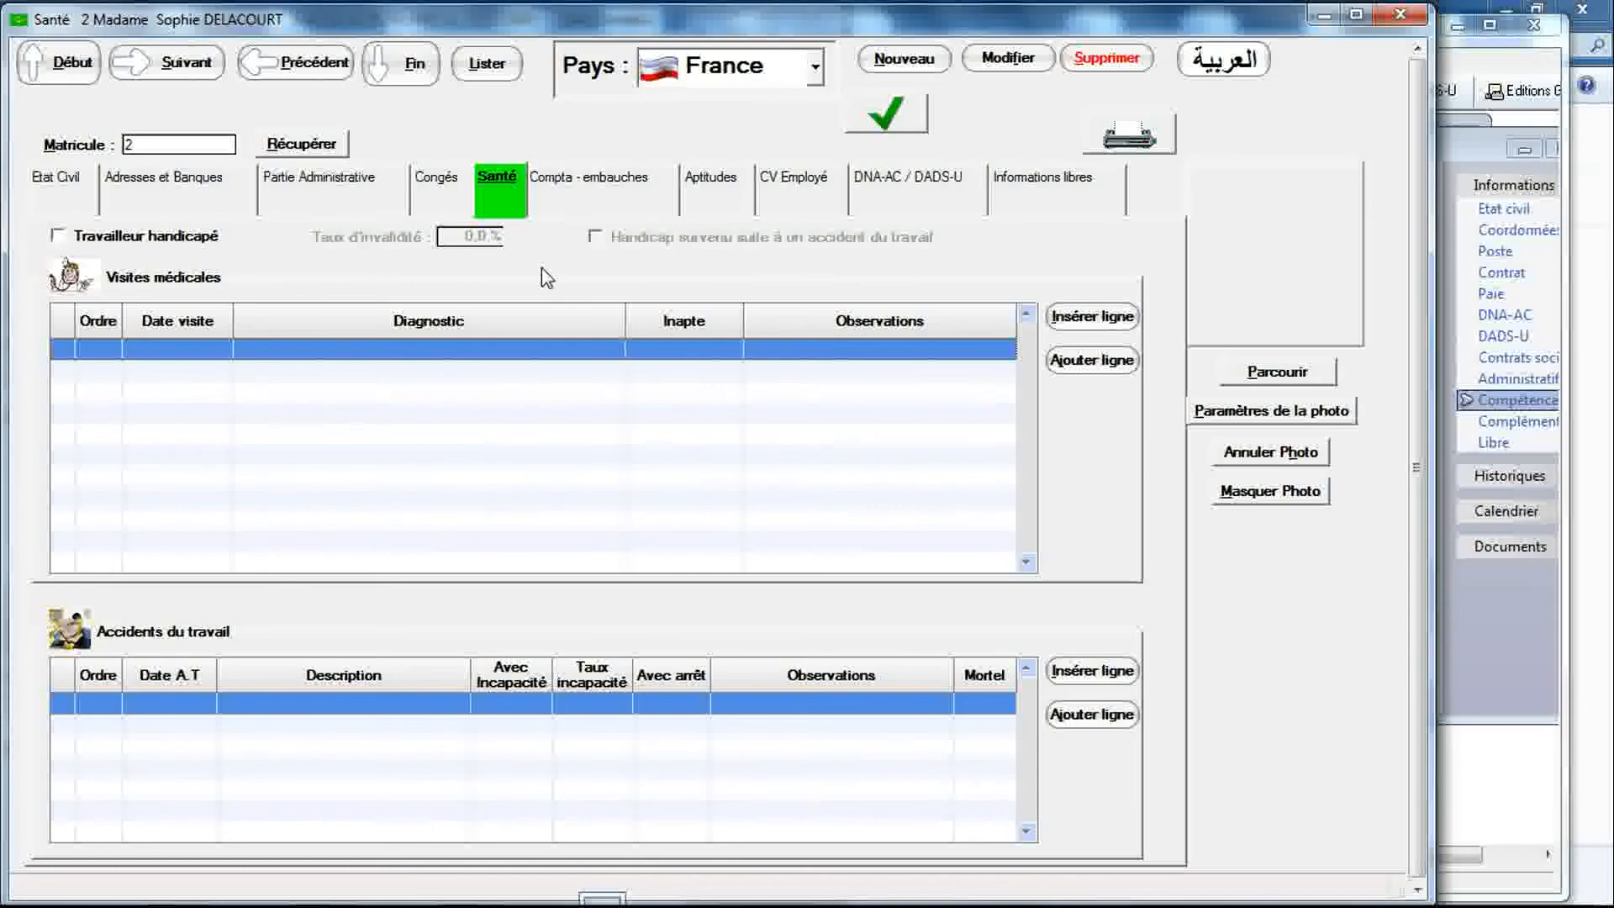
left_click(723, 173)
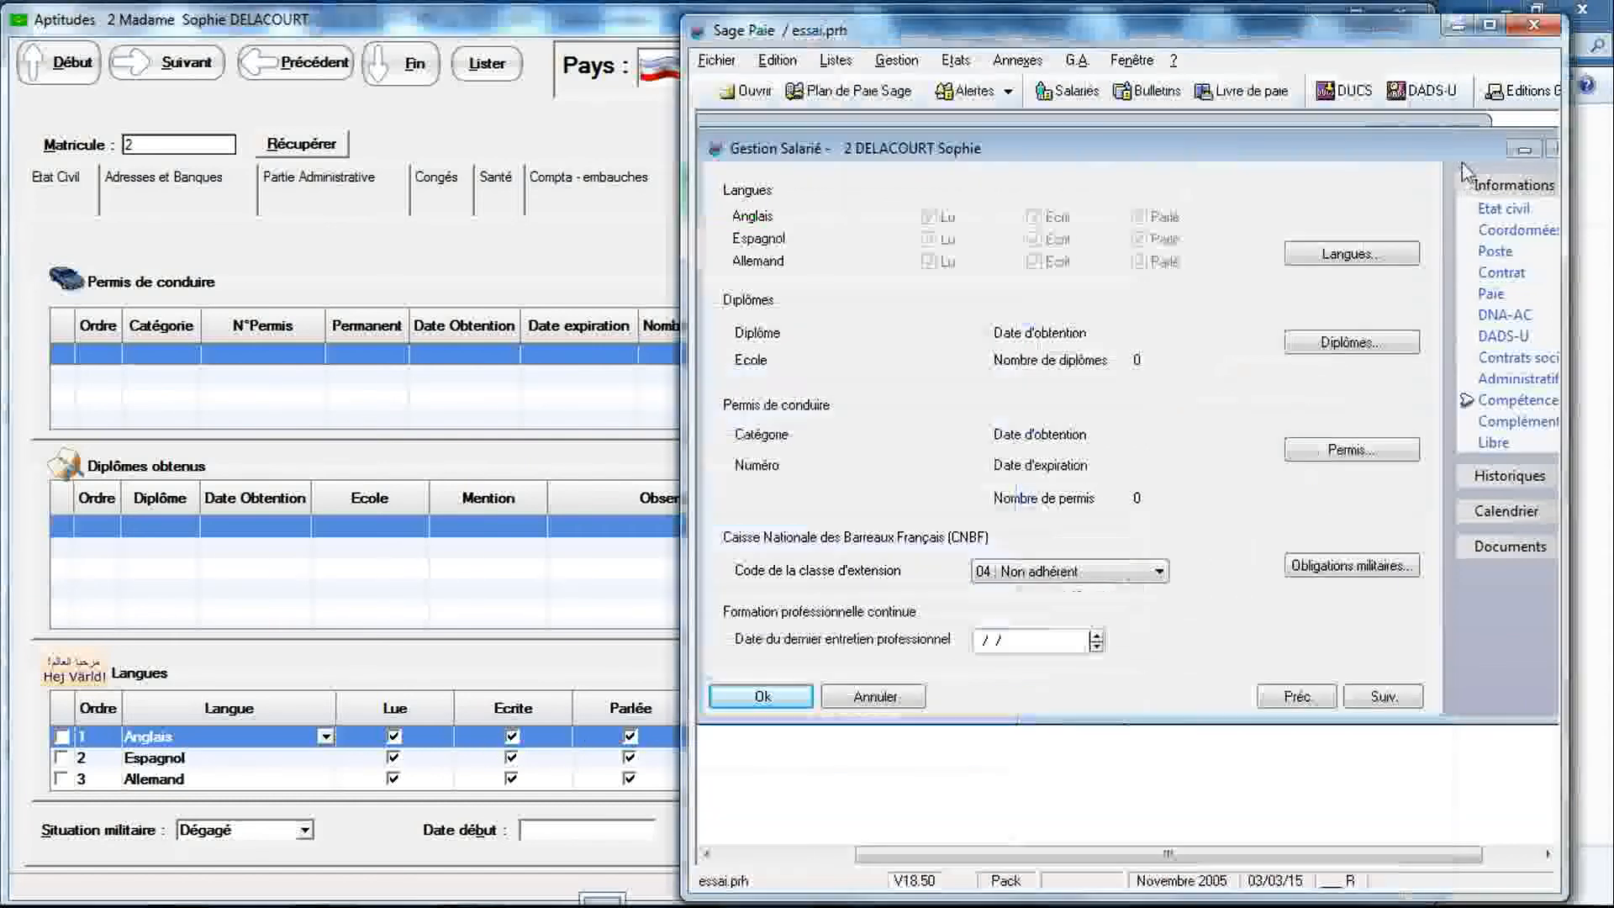
left_click(1461, 163)
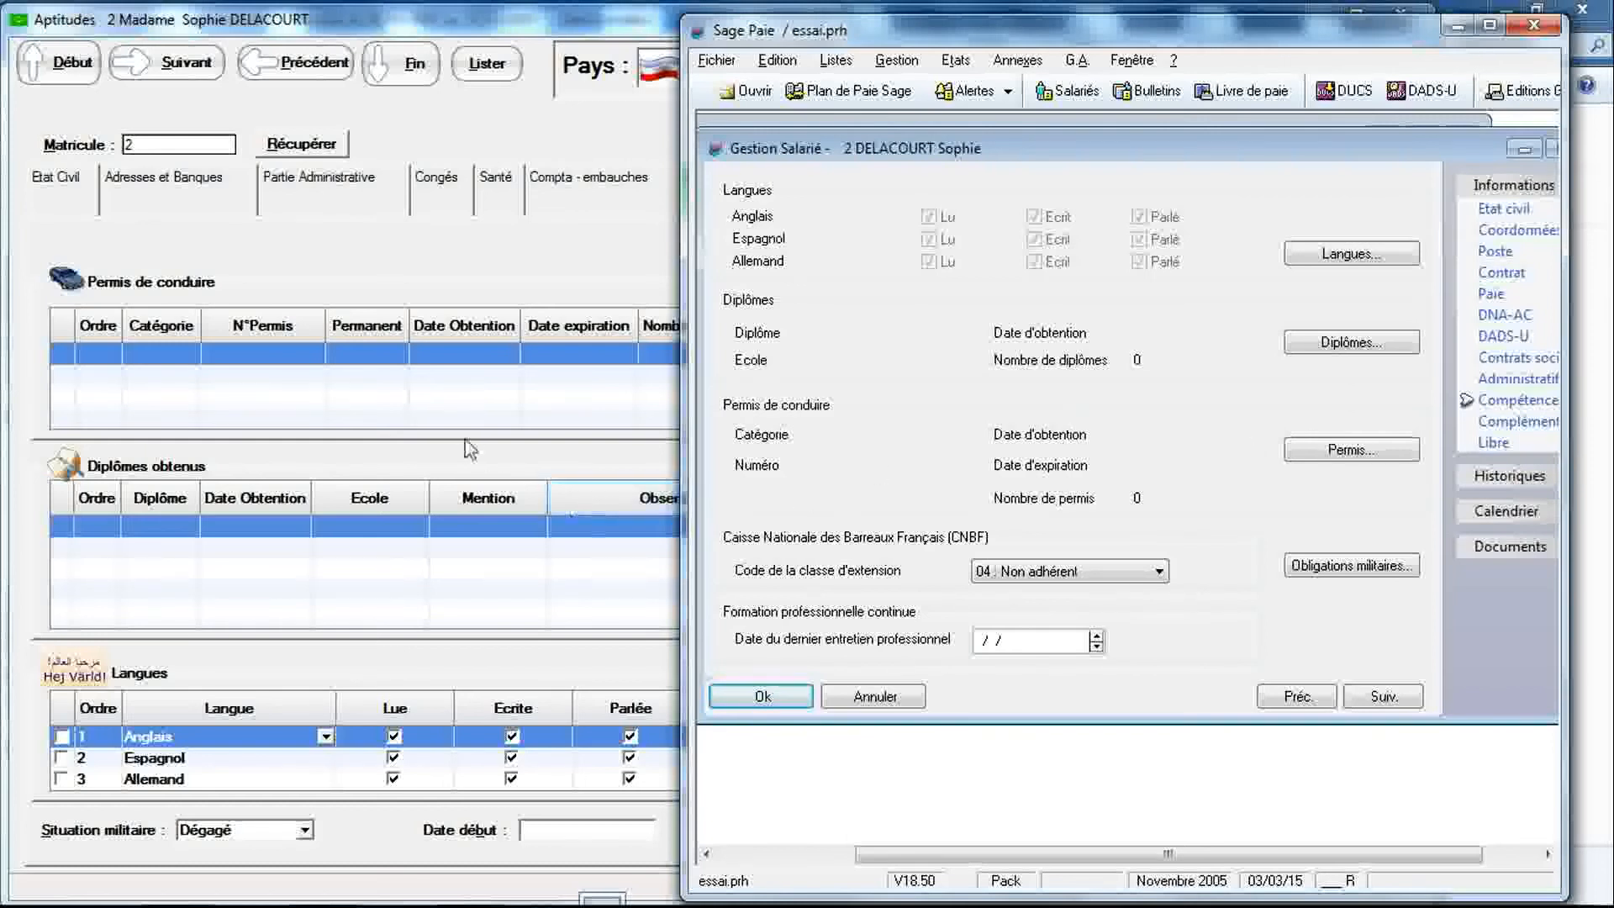
left_click(427, 443)
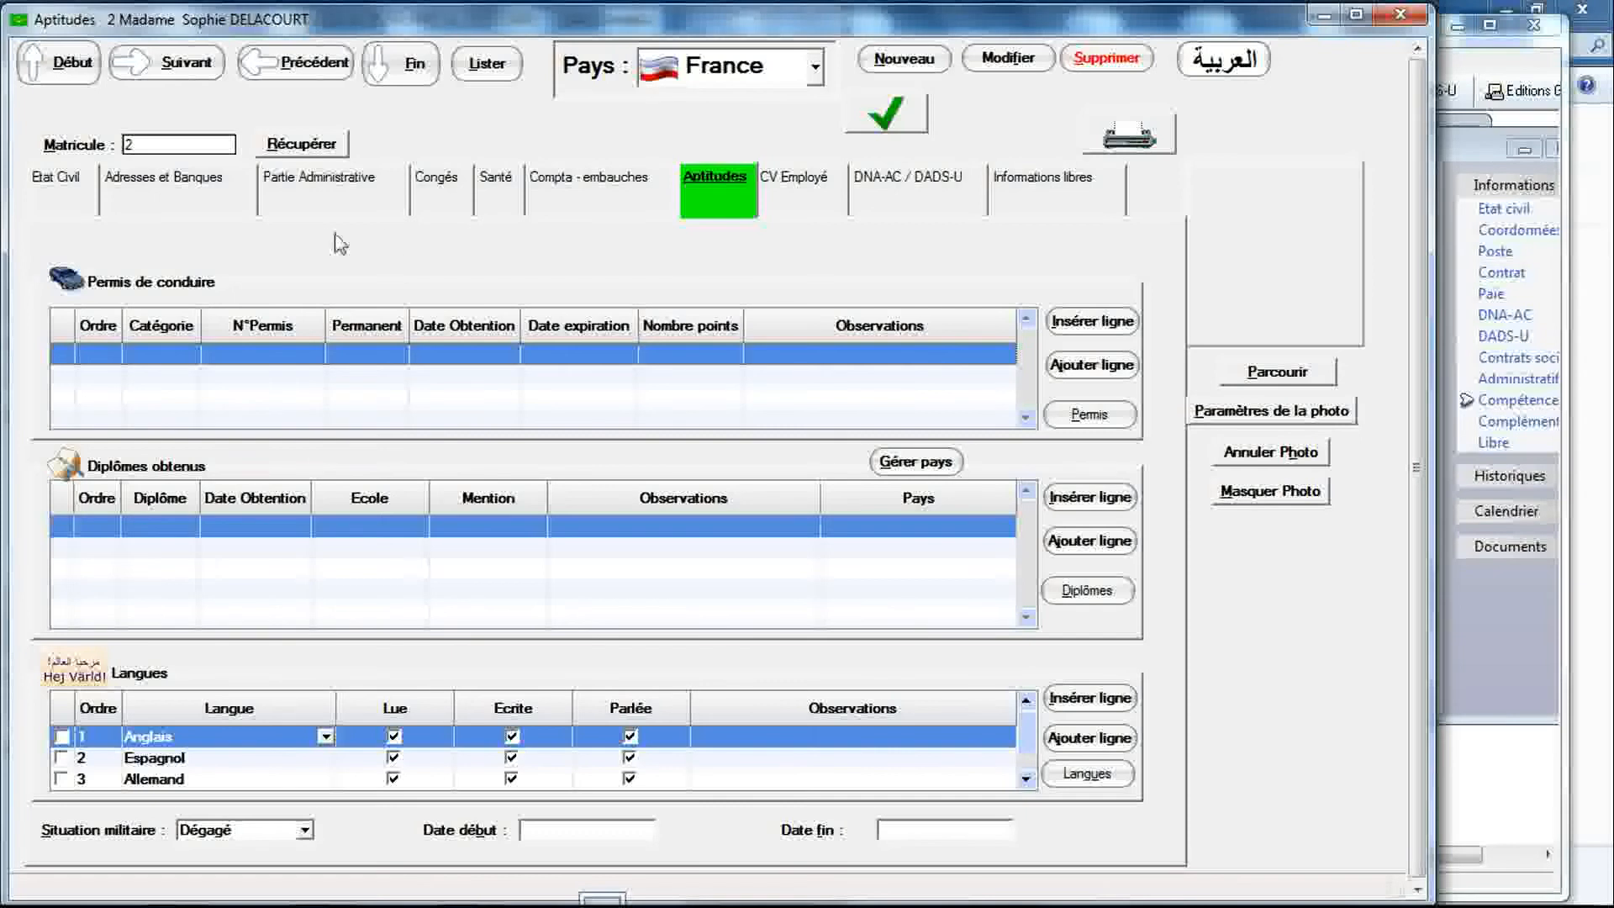
Step: Show employee 1's Etat Civil in RIMINTEG and switch back to Sage Paie
left_click(72, 204)
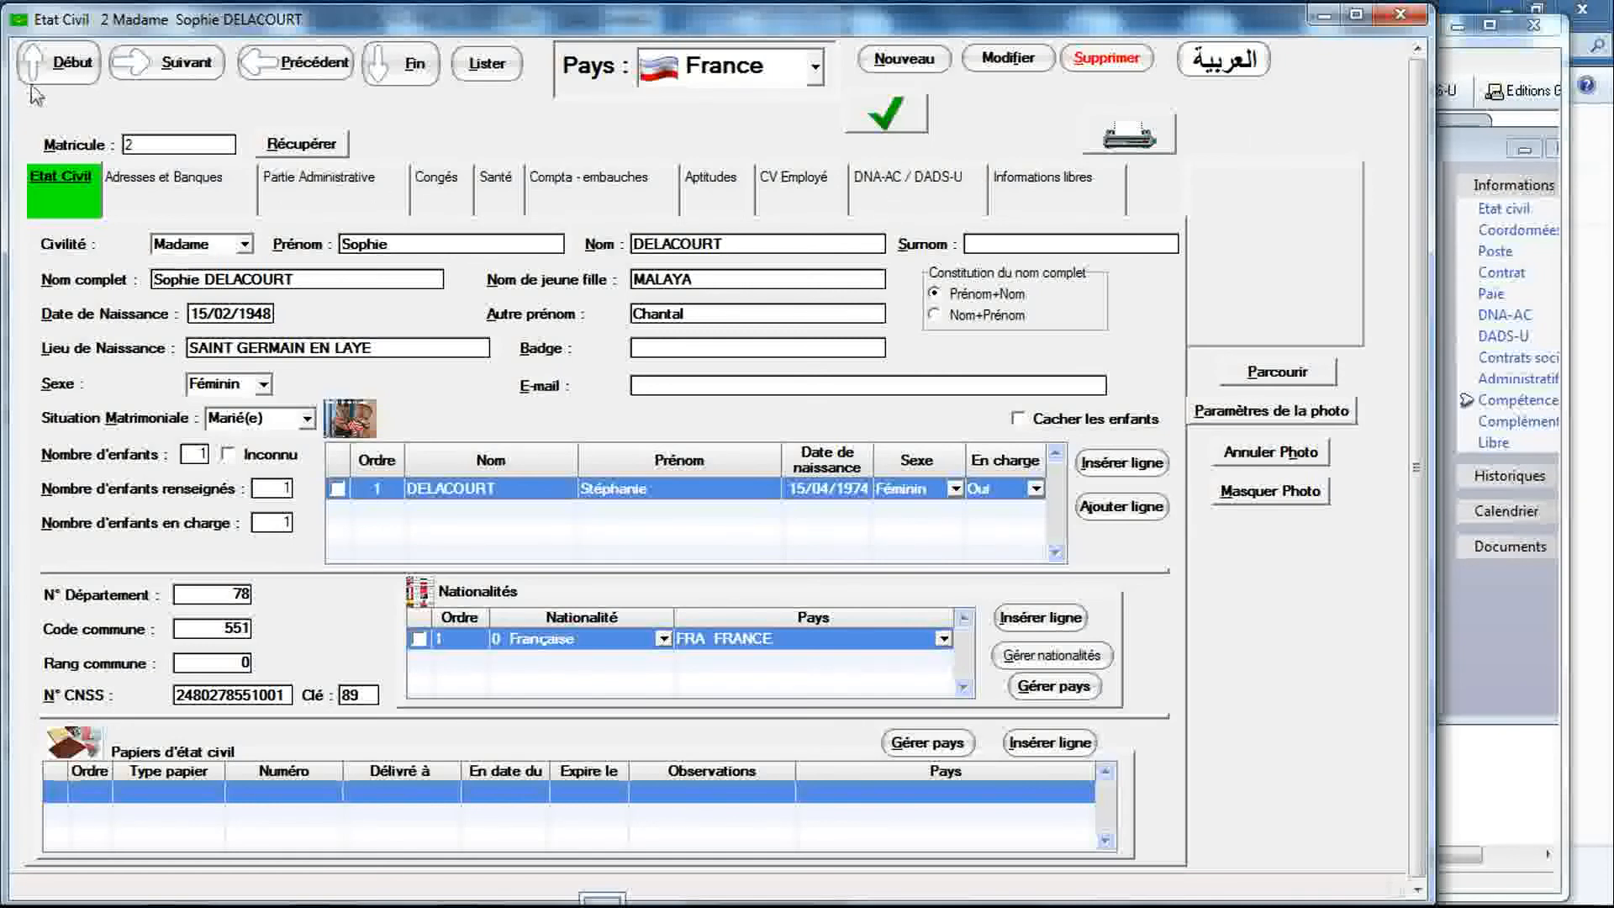
left_click(67, 71)
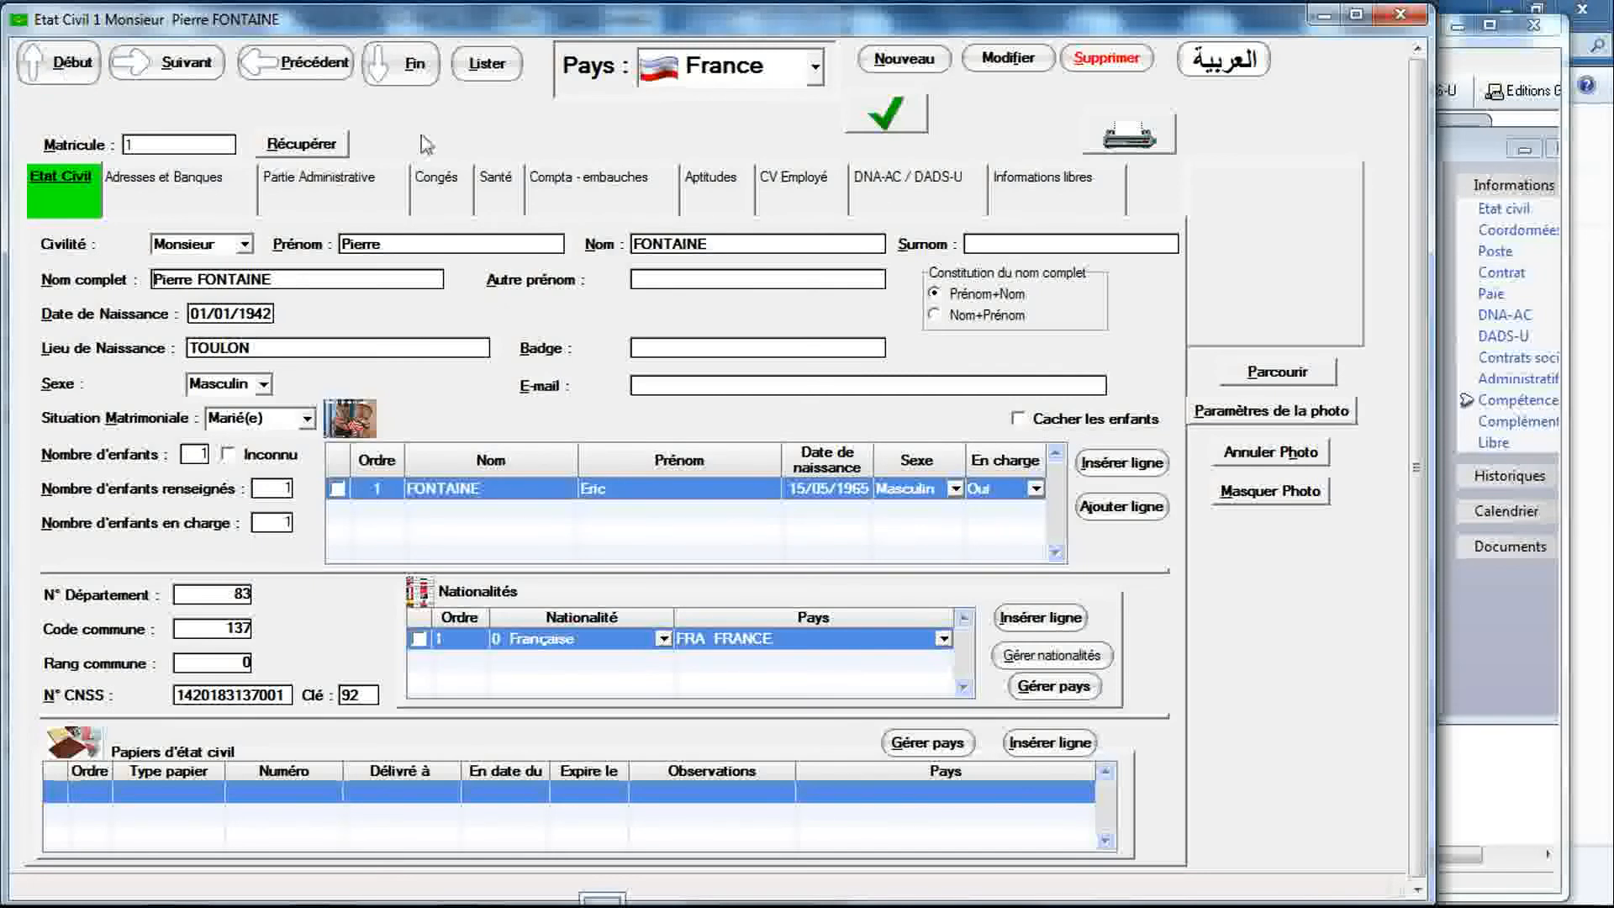
left_click(1465, 156)
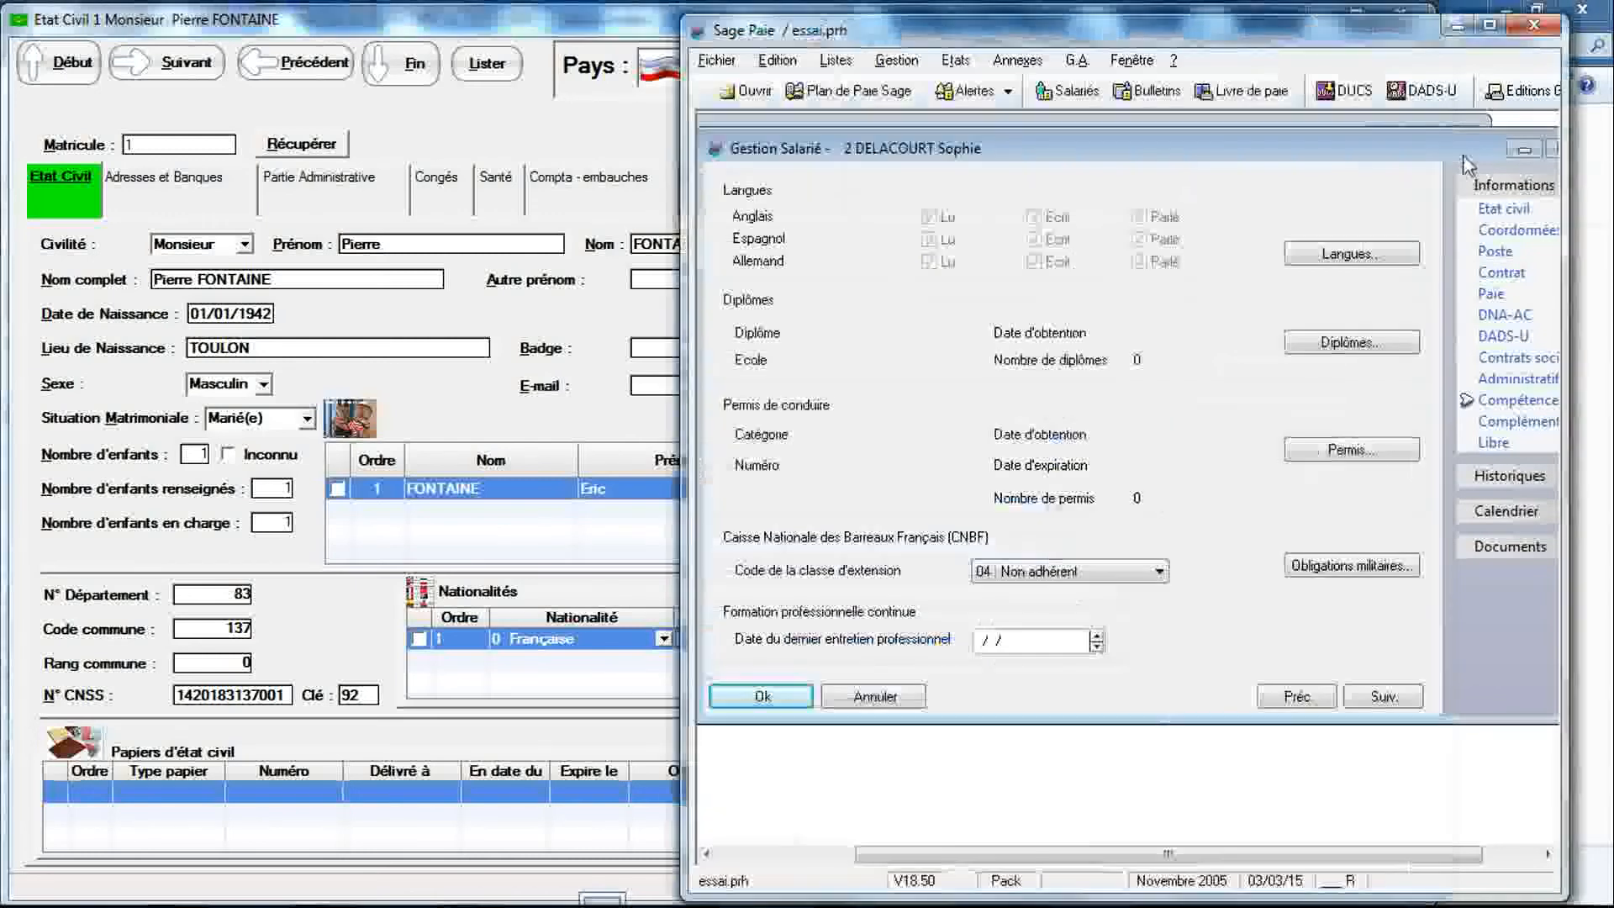
Step: Compare employee 3's Etat civil in Sage Paie with the same employee's Etat Civil in RIMINTEG
left_click(1383, 696)
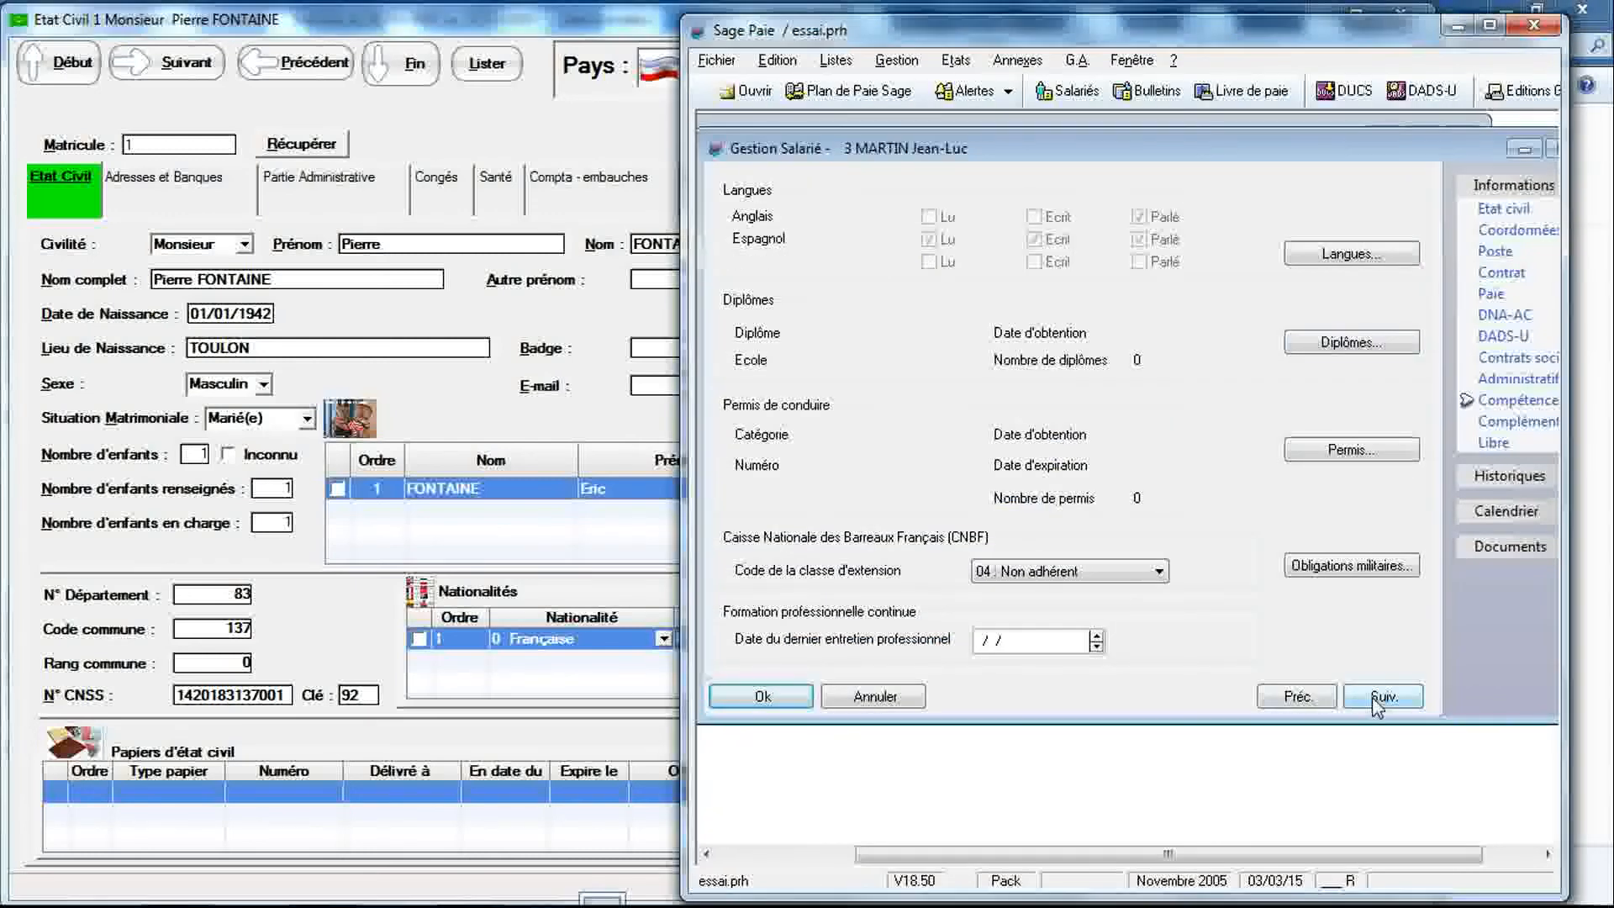
left_click(1504, 208)
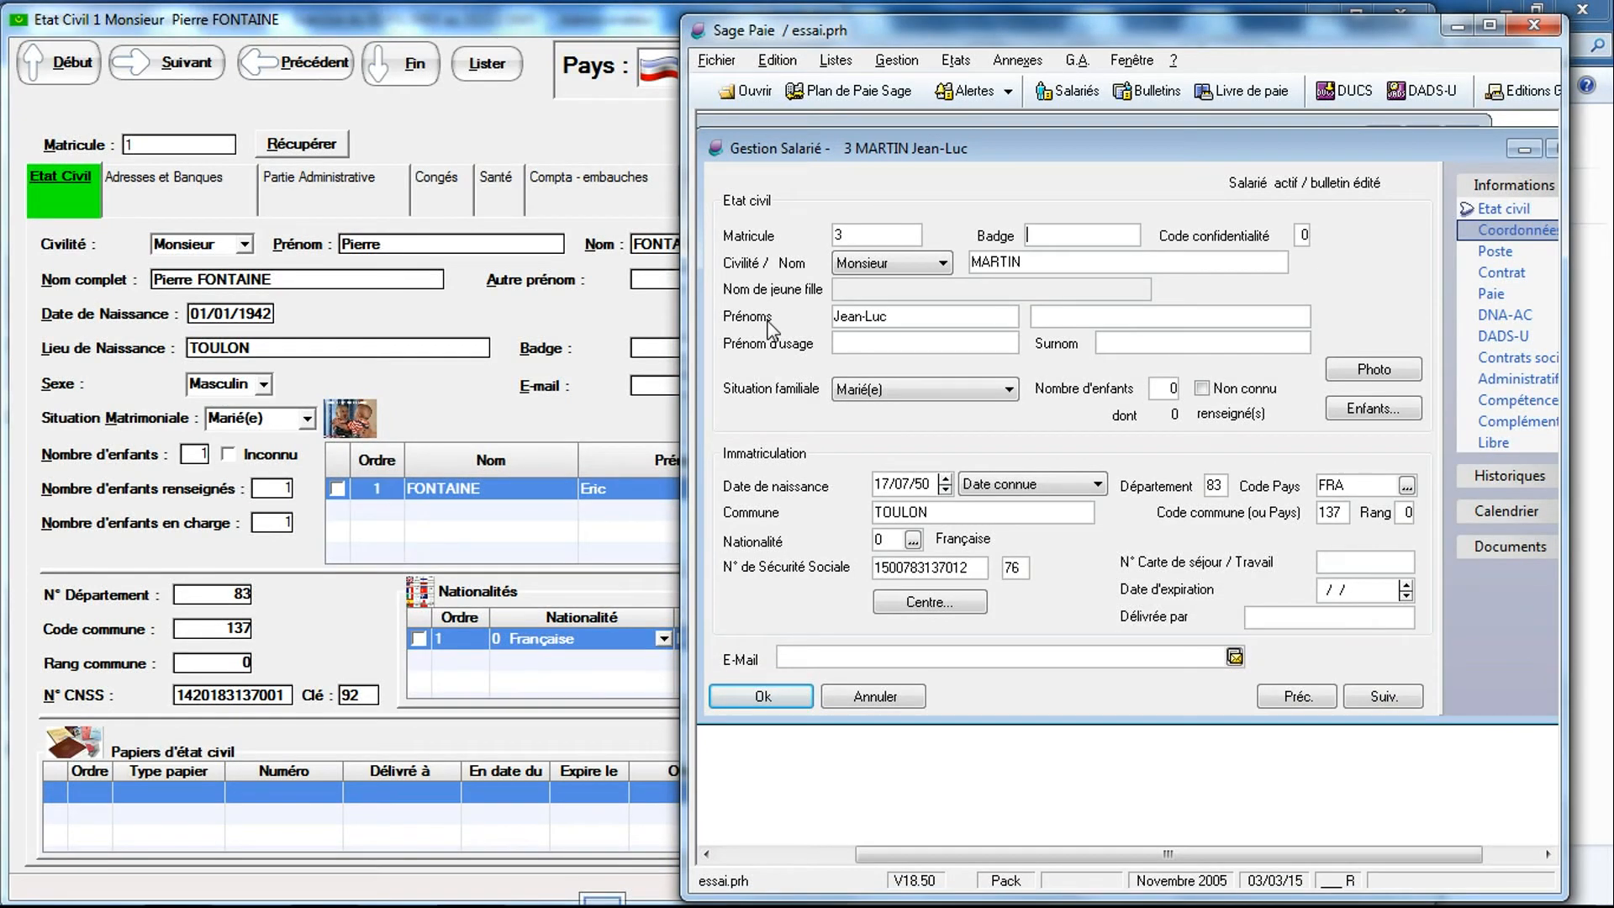
left_click(54, 179)
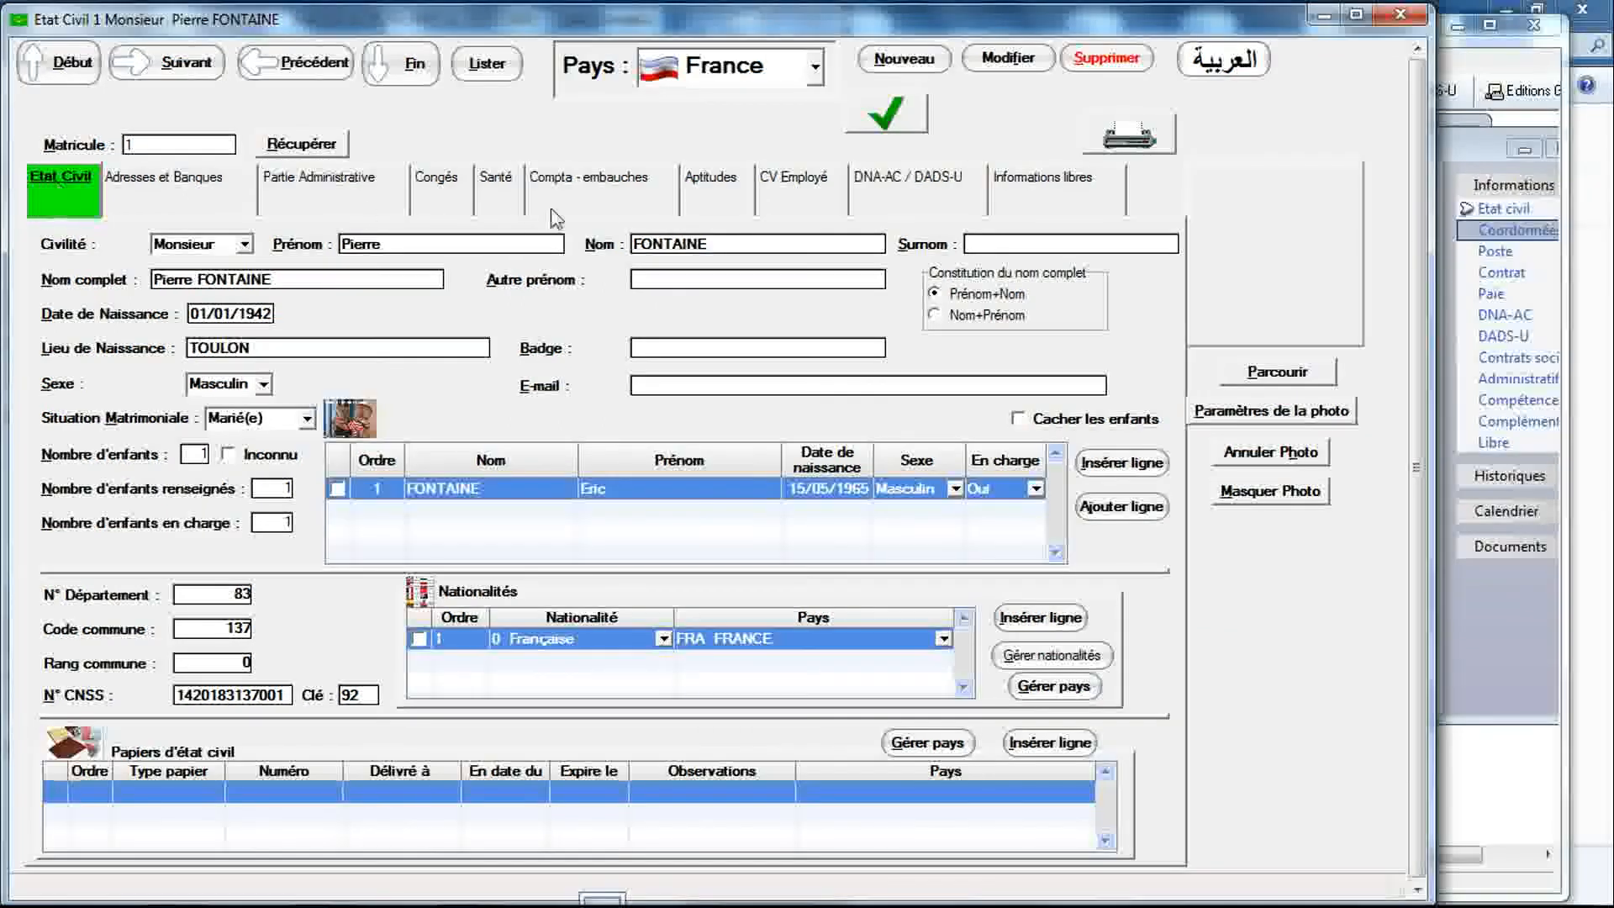
left_click(199, 74)
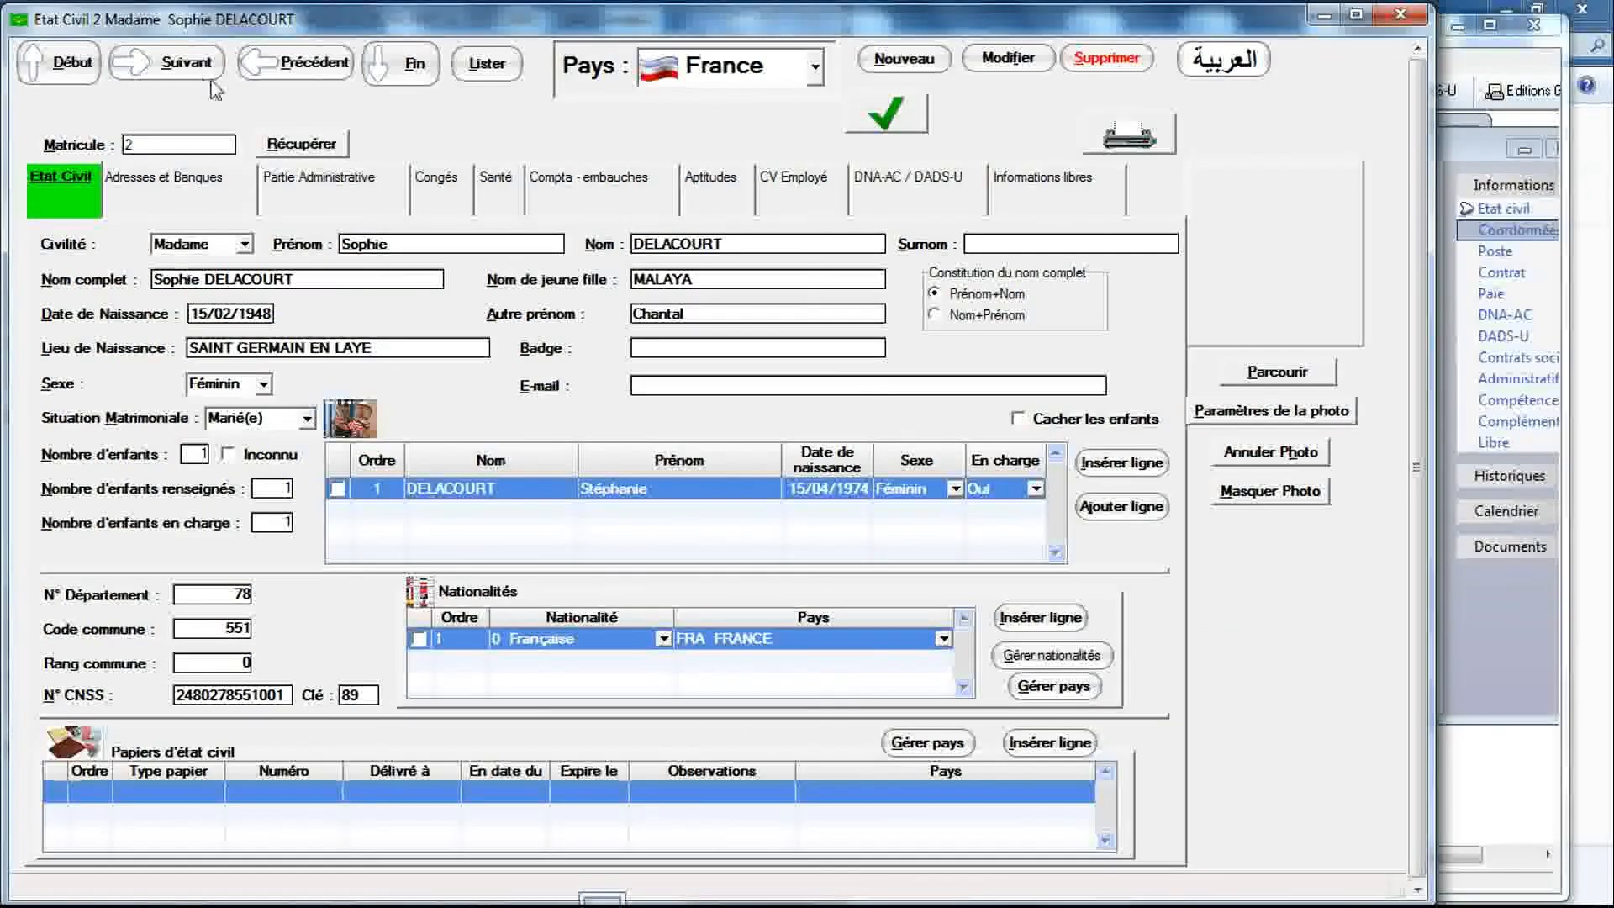
left_click(1459, 153)
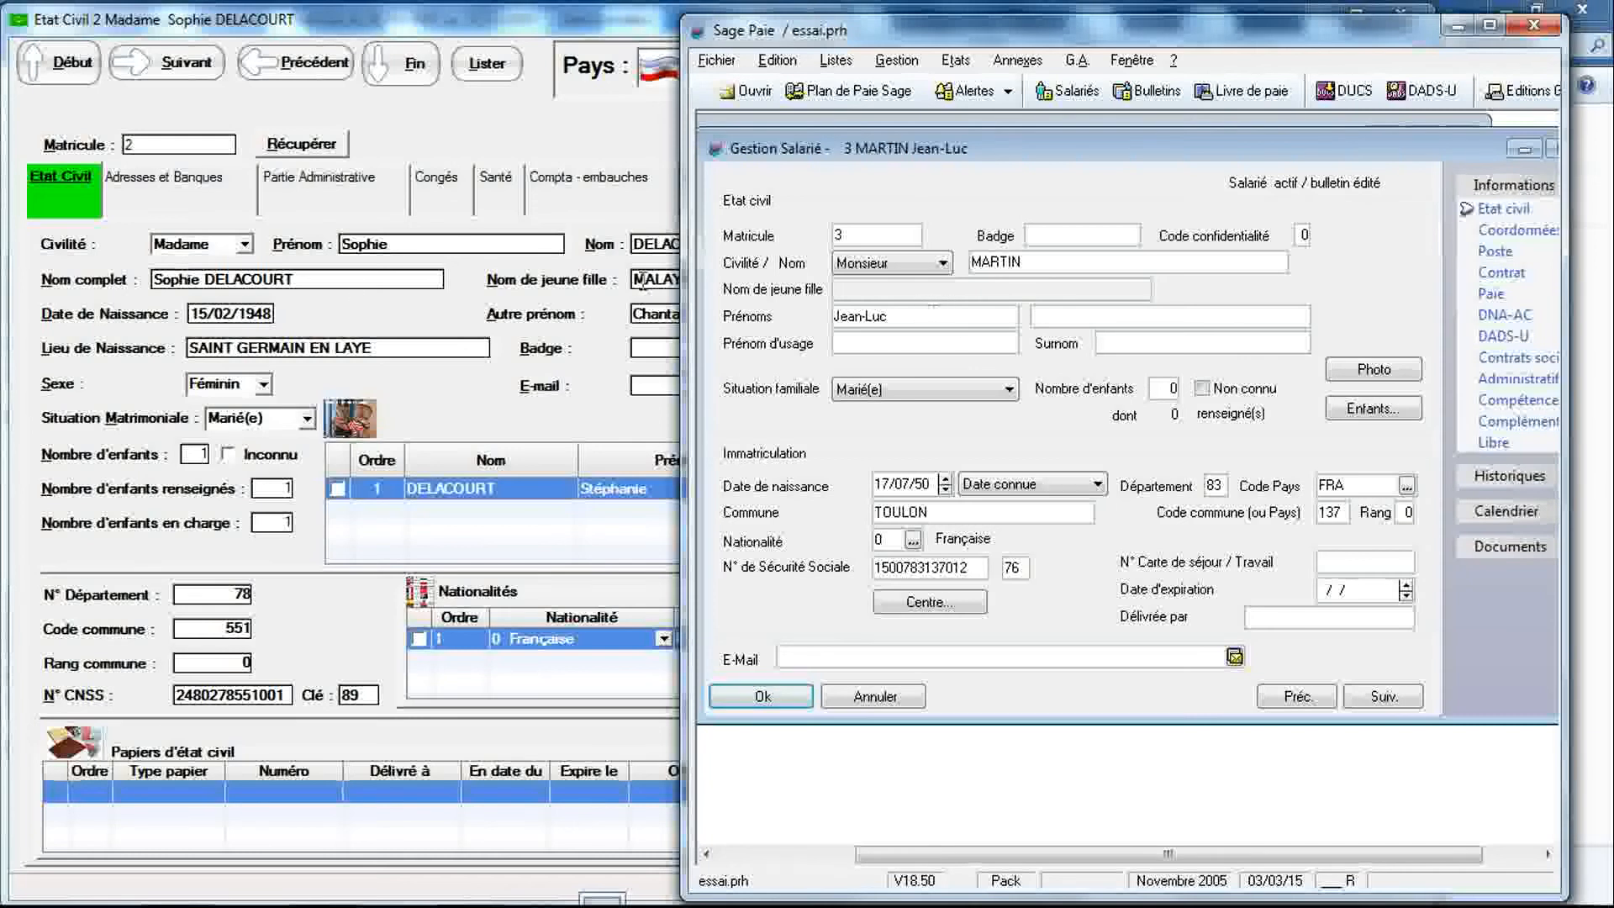
left_click(188, 75)
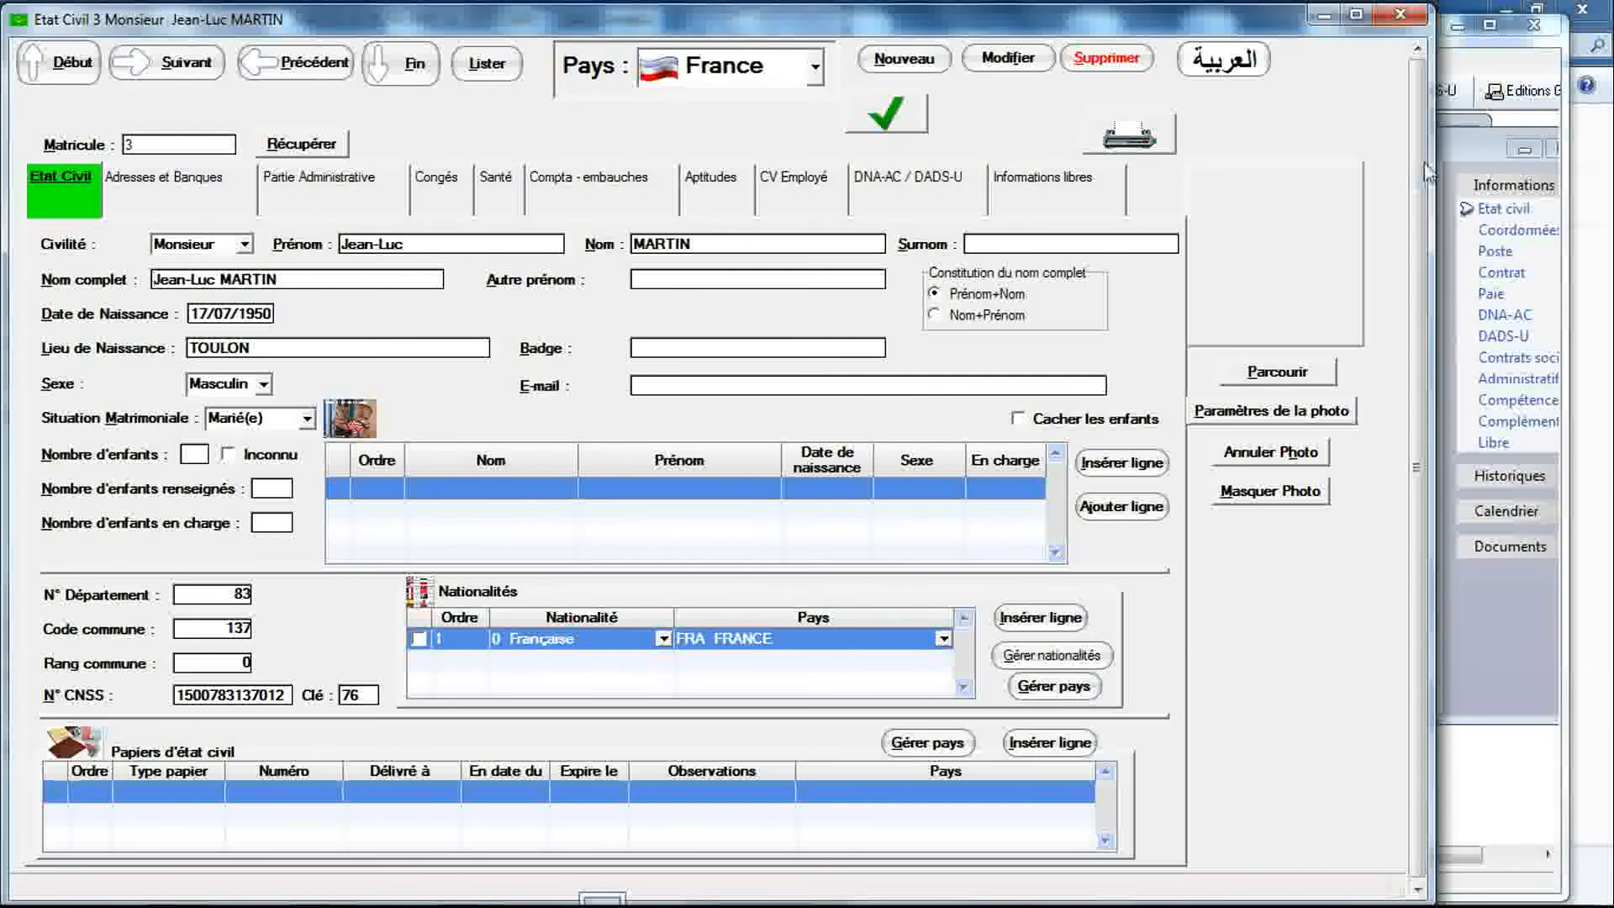
left_click(1466, 154)
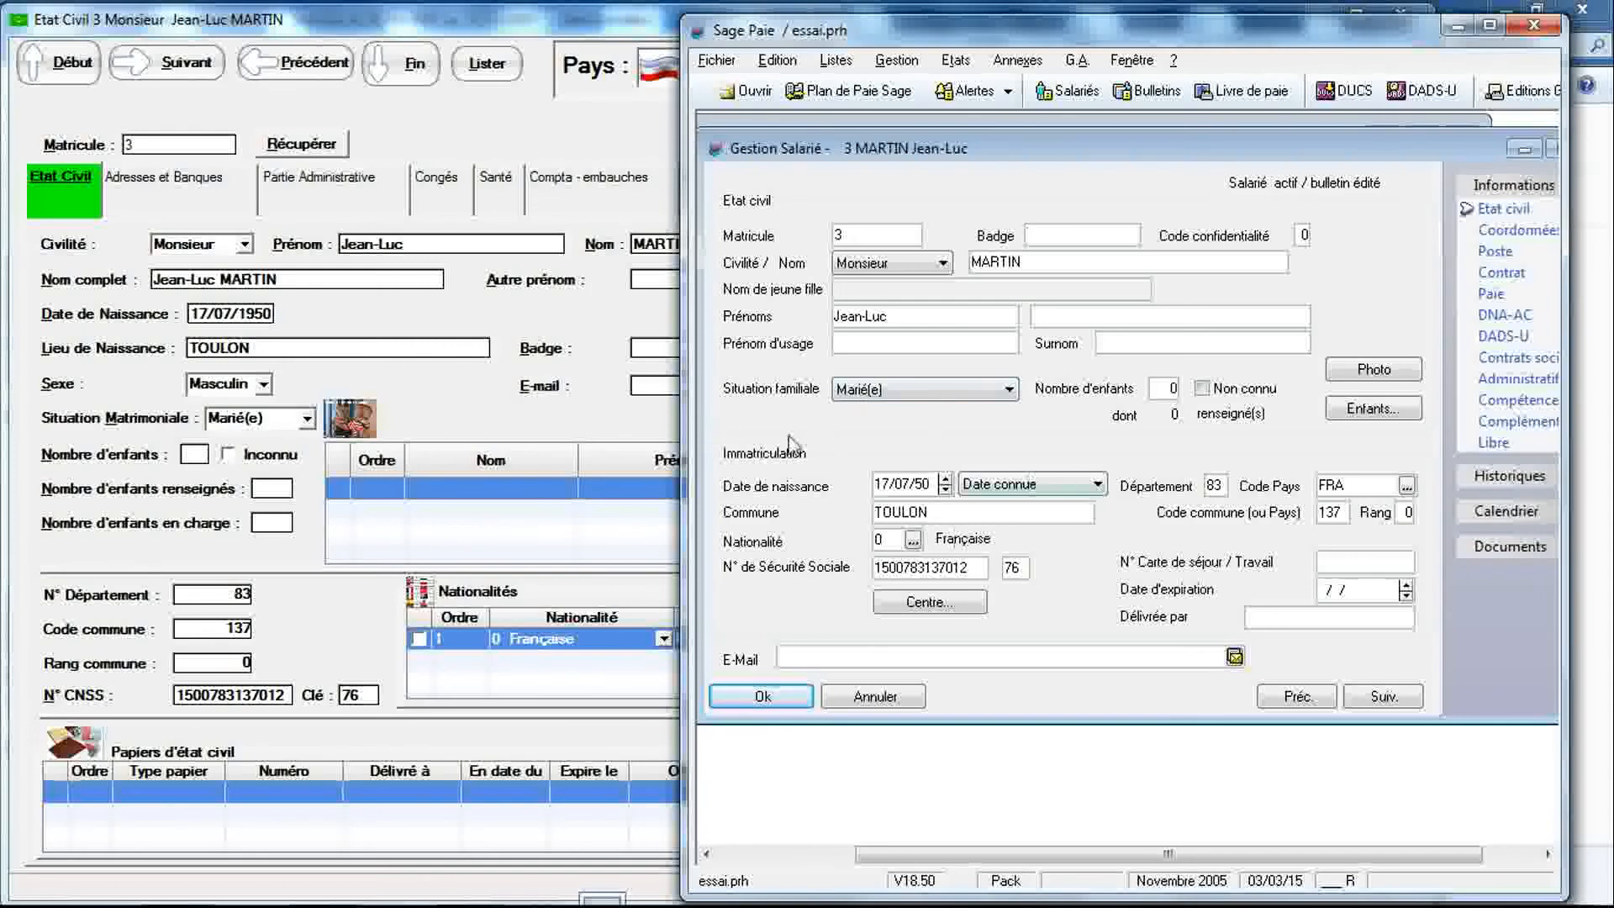
Step: View the first employee's Etat Civil in RIMINTEG's Arabic interface and again in the French interface
left_click(595, 148)
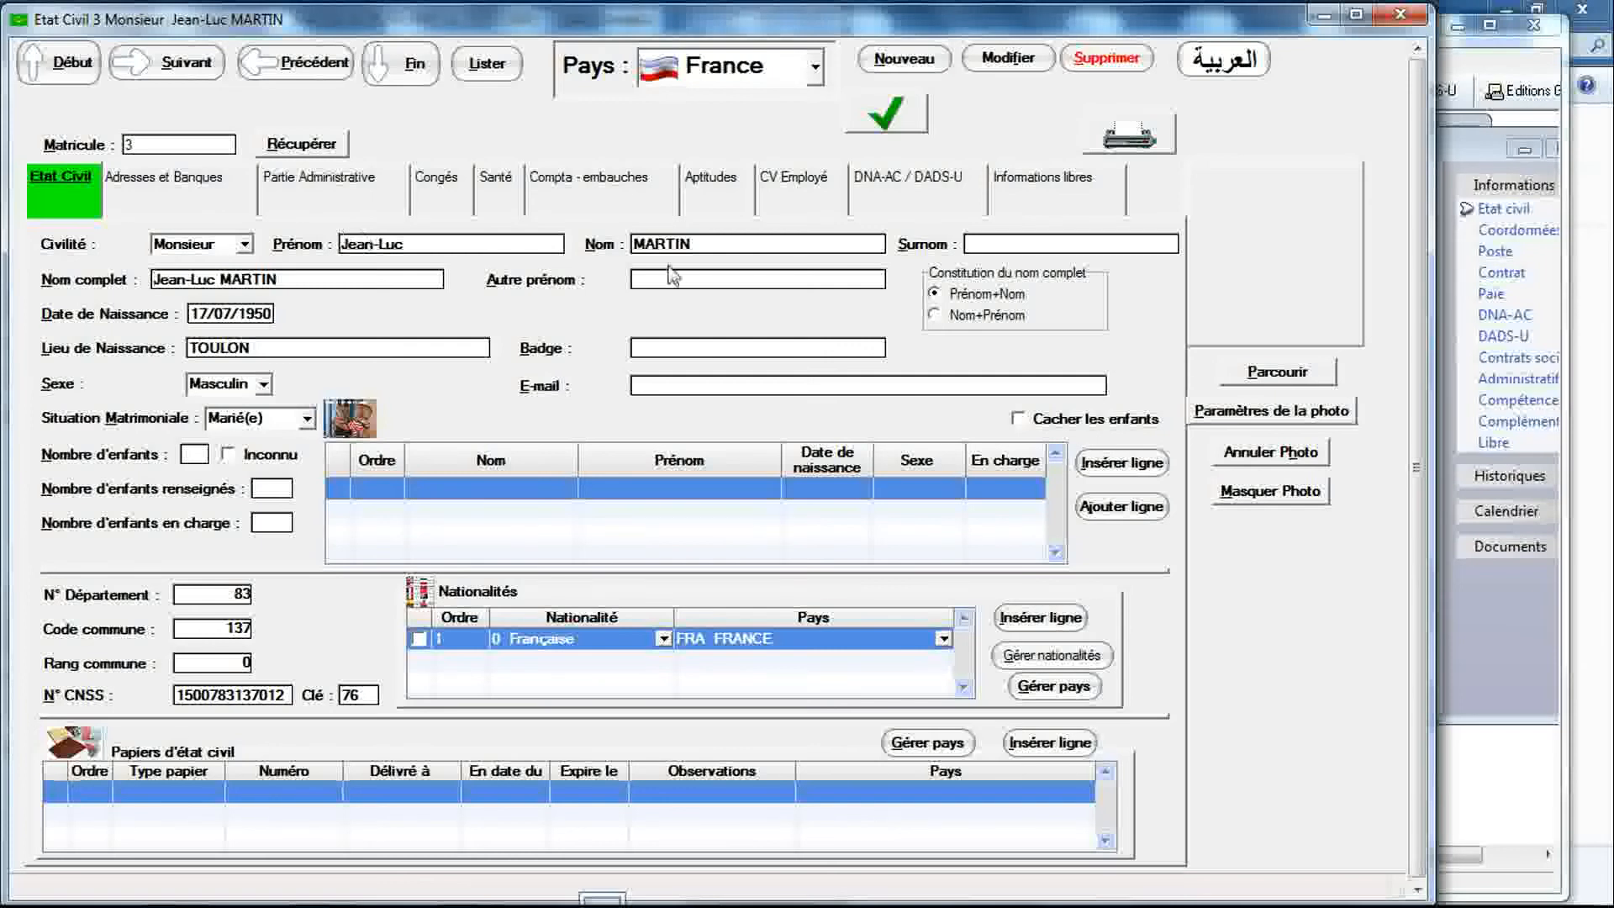
left_click(1224, 63)
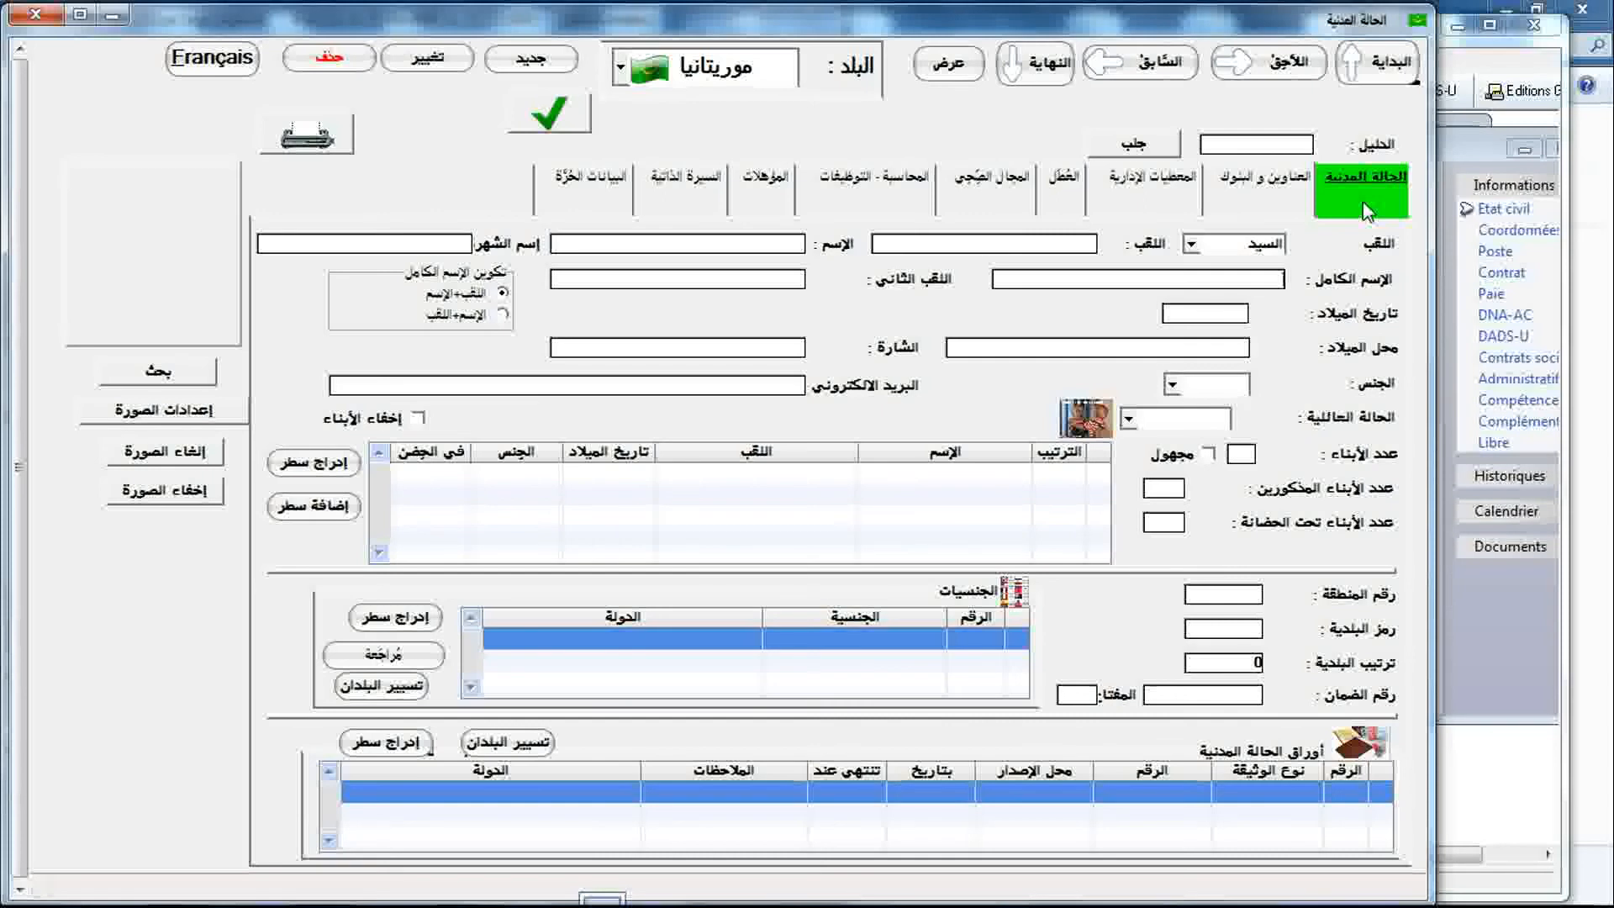
left_click(1389, 78)
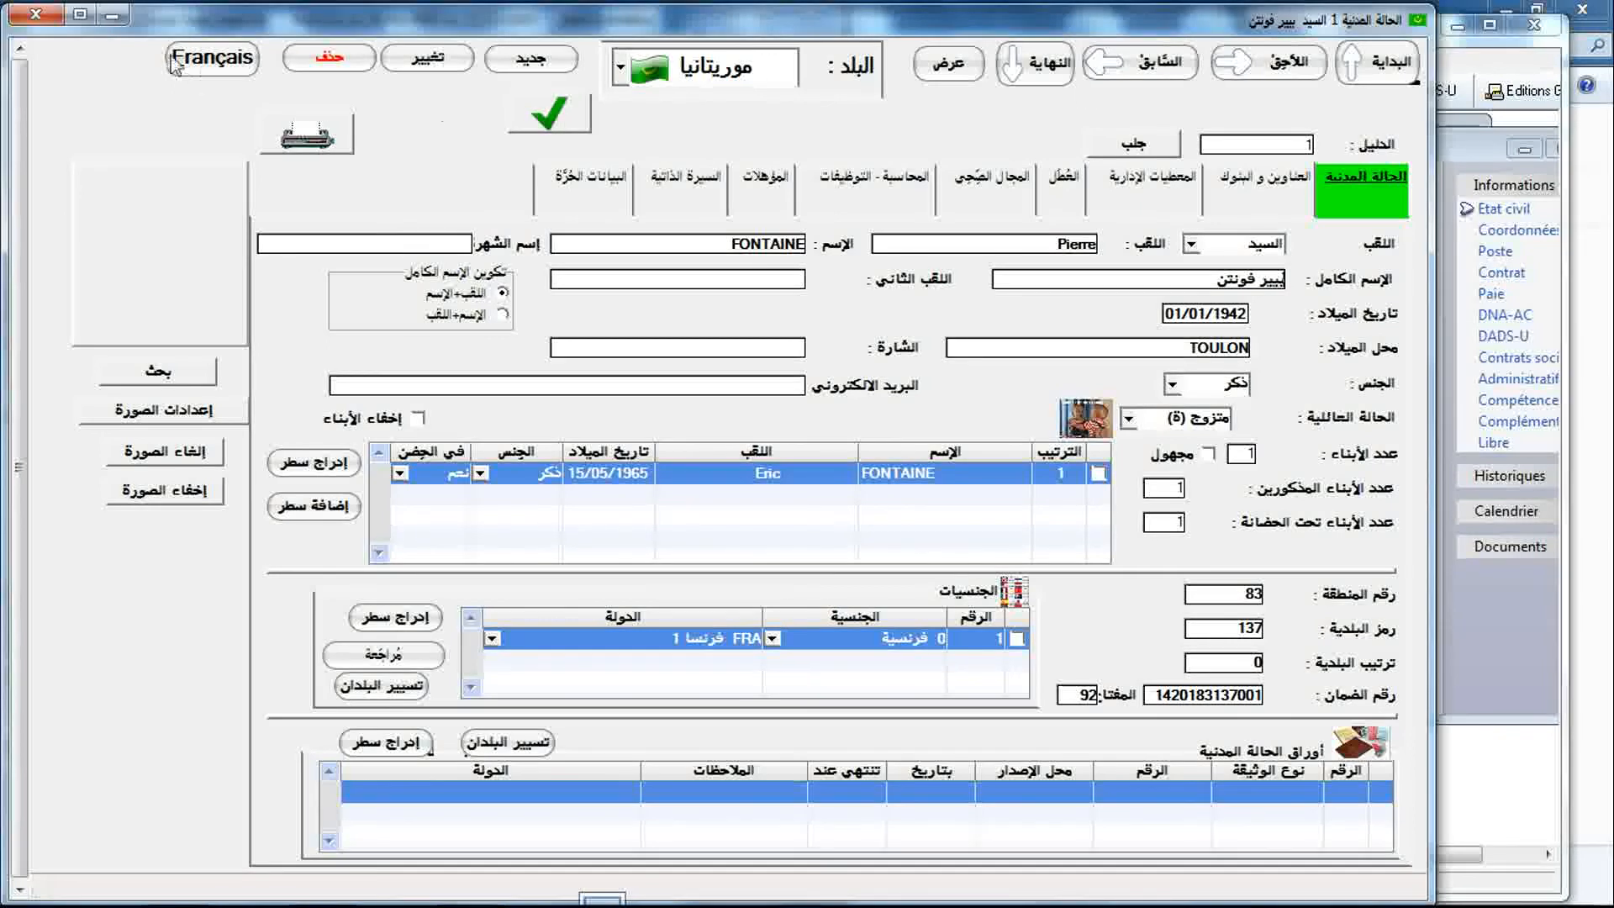
left_click(211, 58)
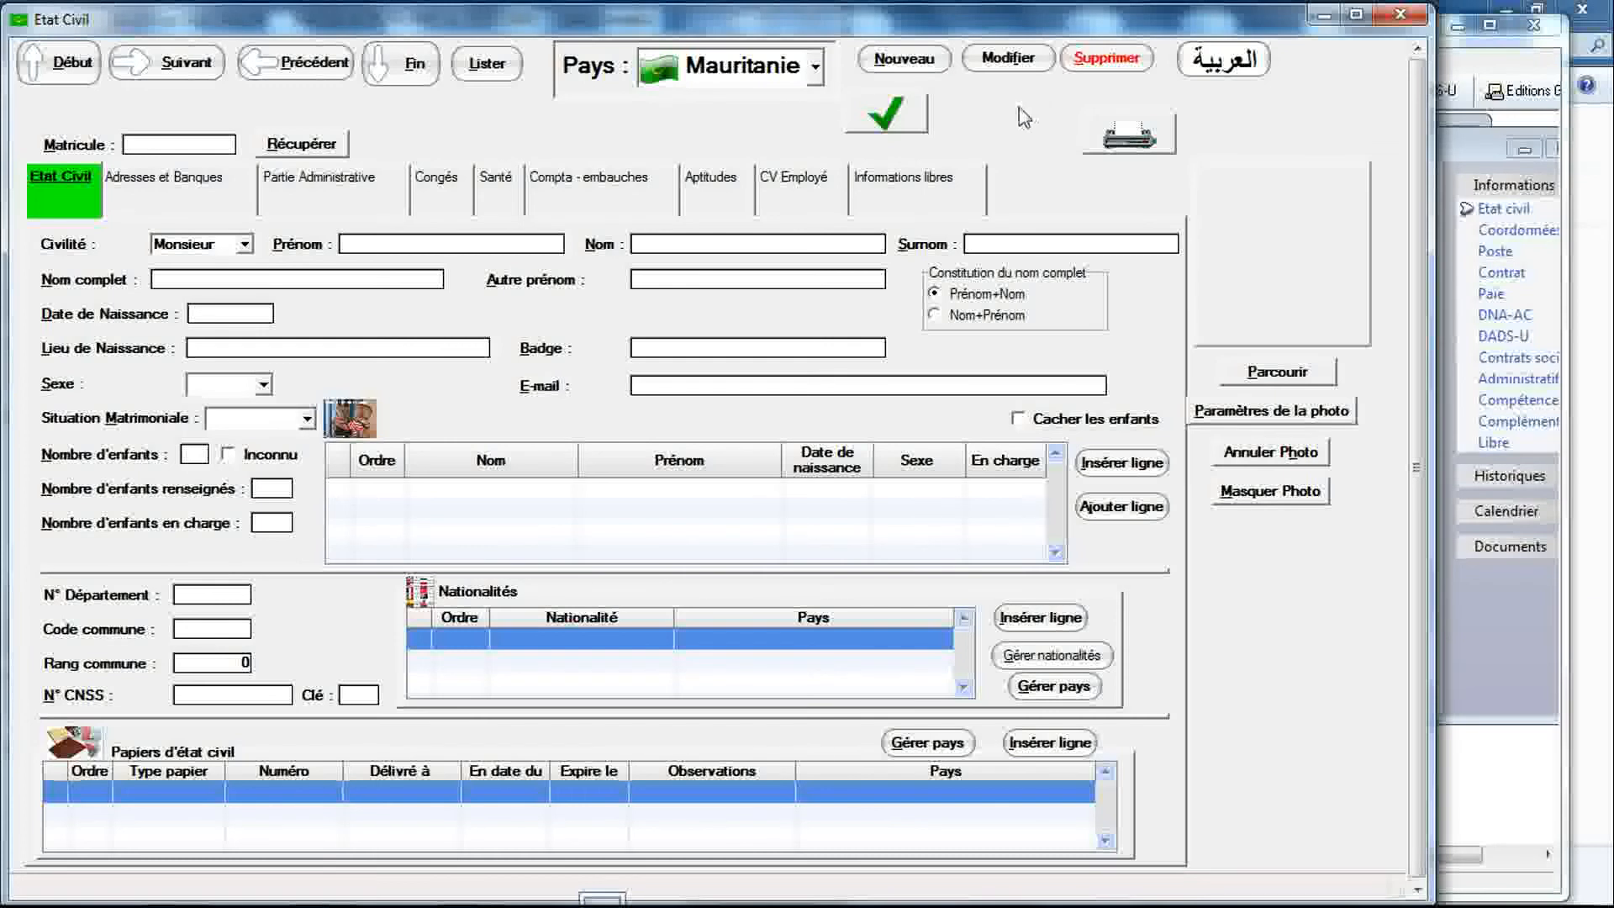
left_click(83, 77)
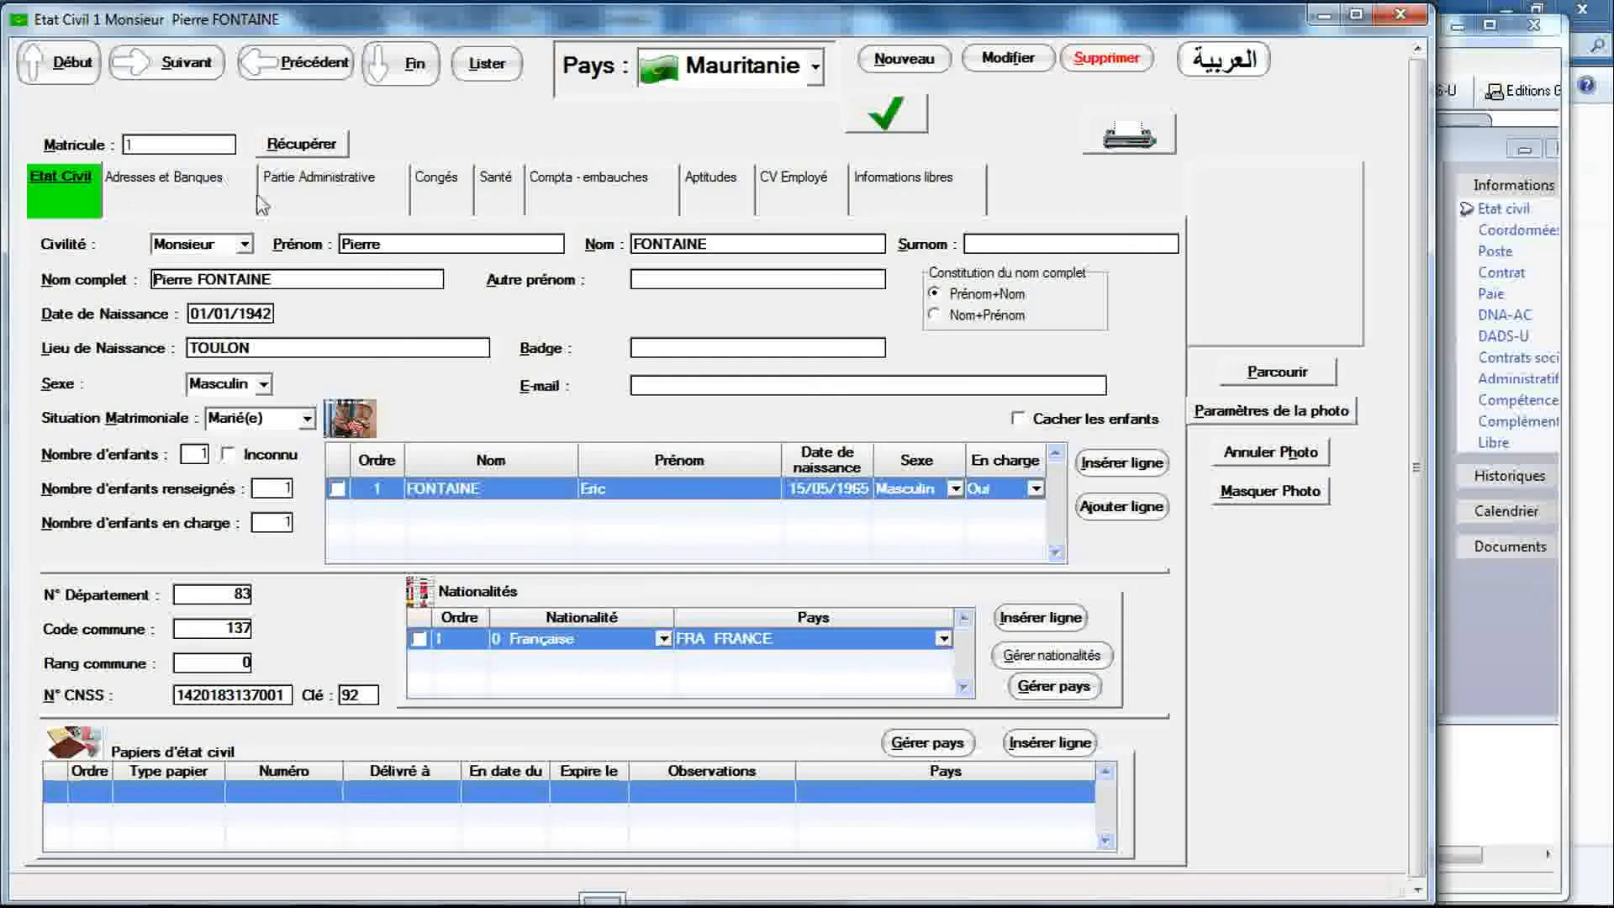
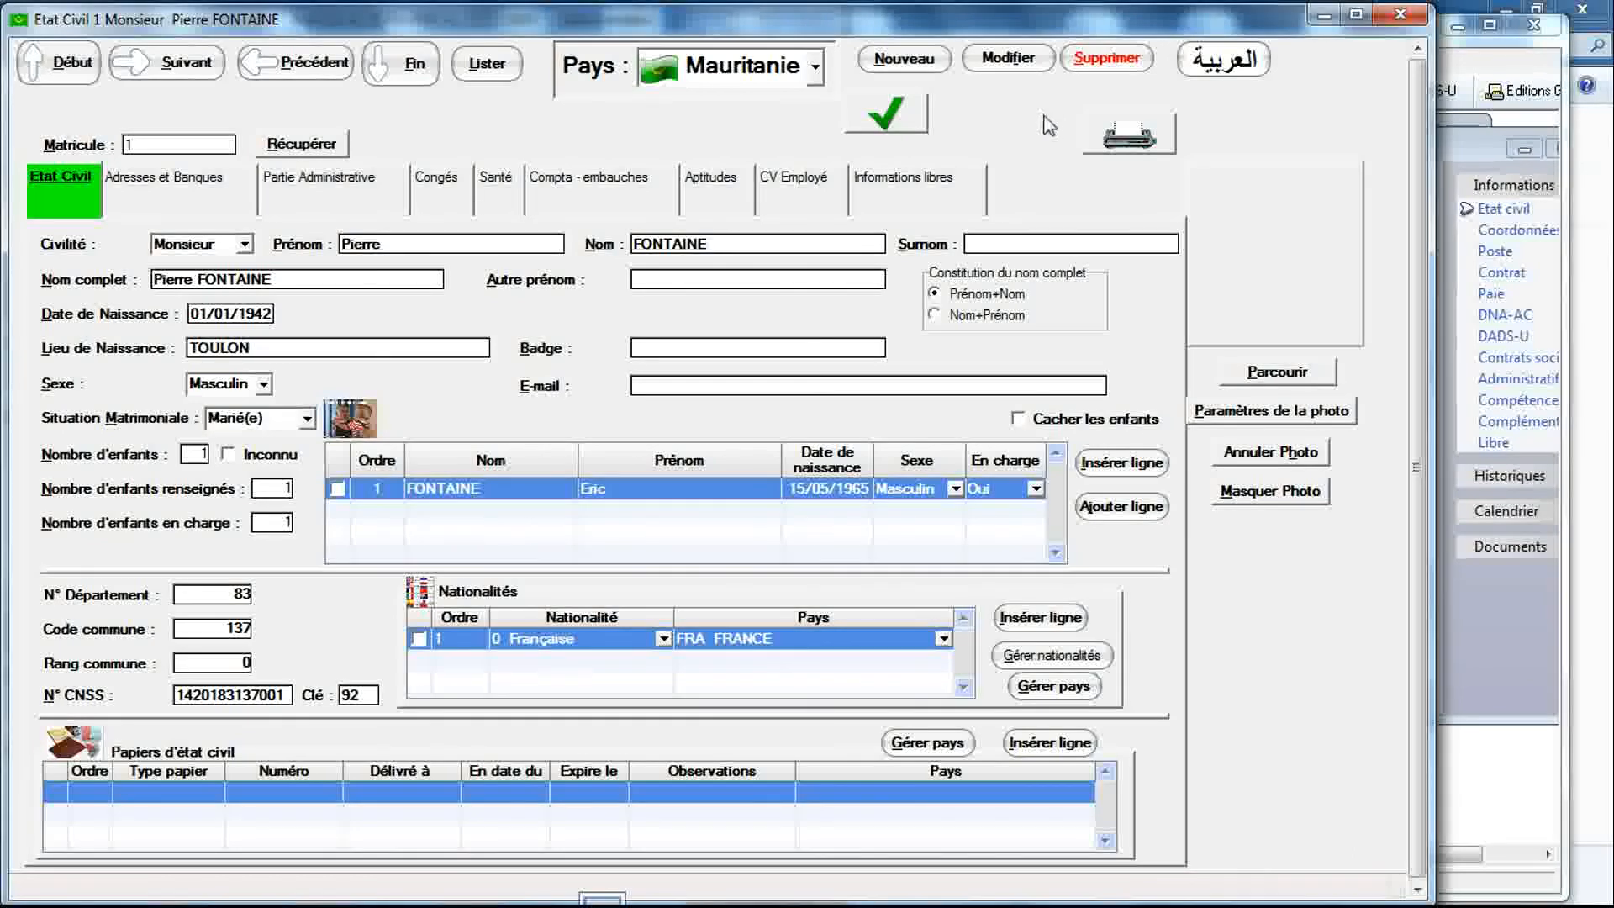
Step: Set the country of the RIMINTEG Etat Civil form to France
left_click(814, 79)
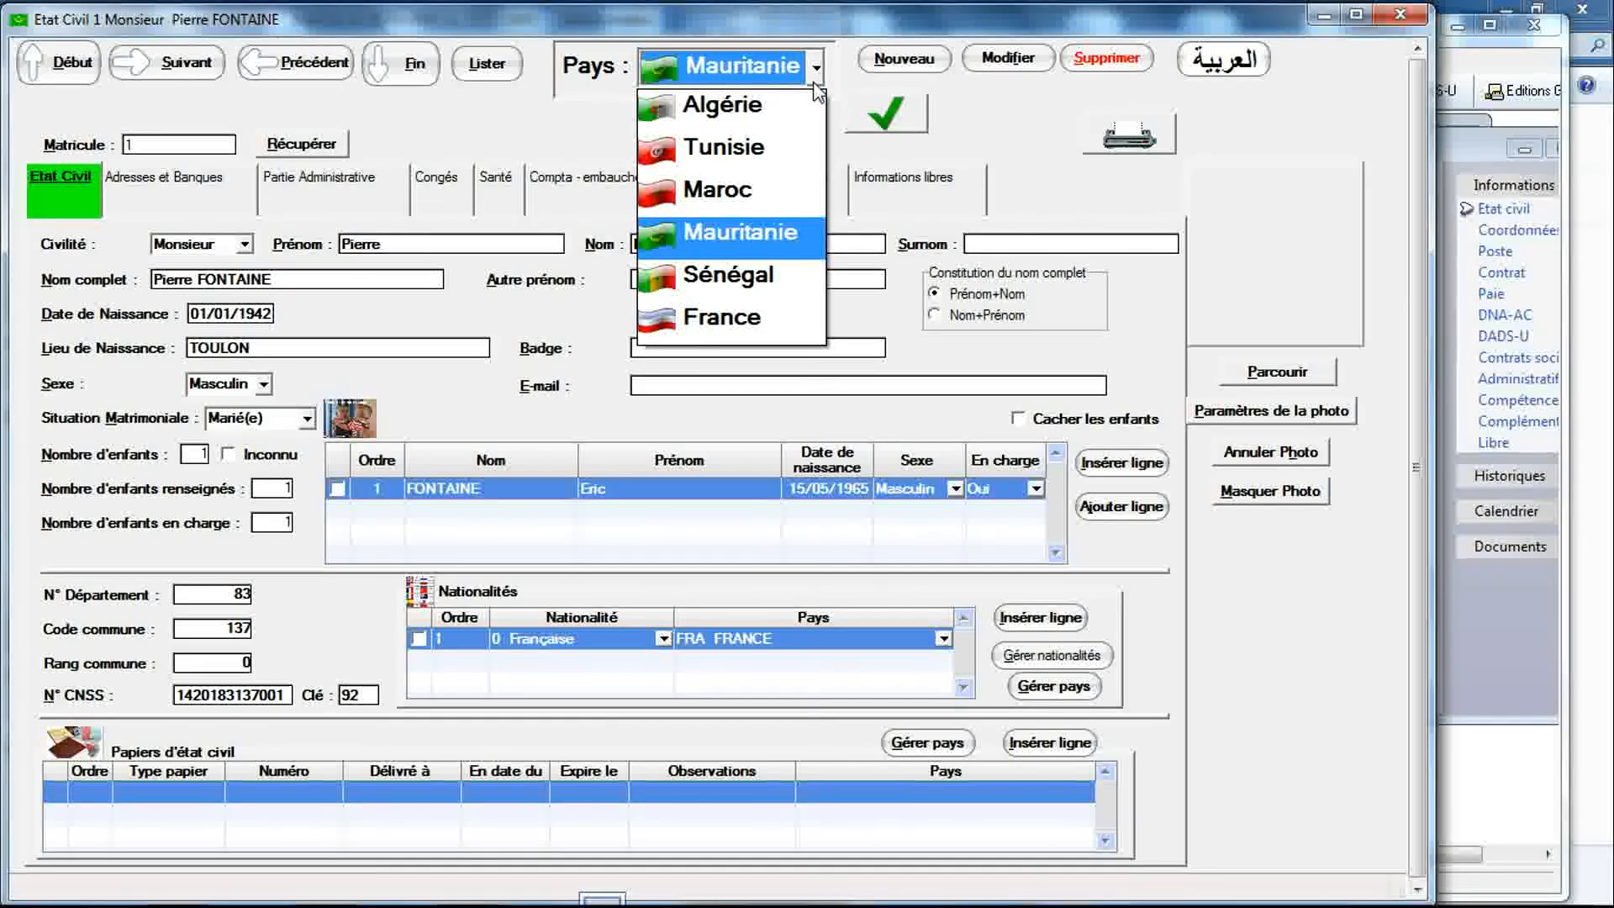
left_click(814, 84)
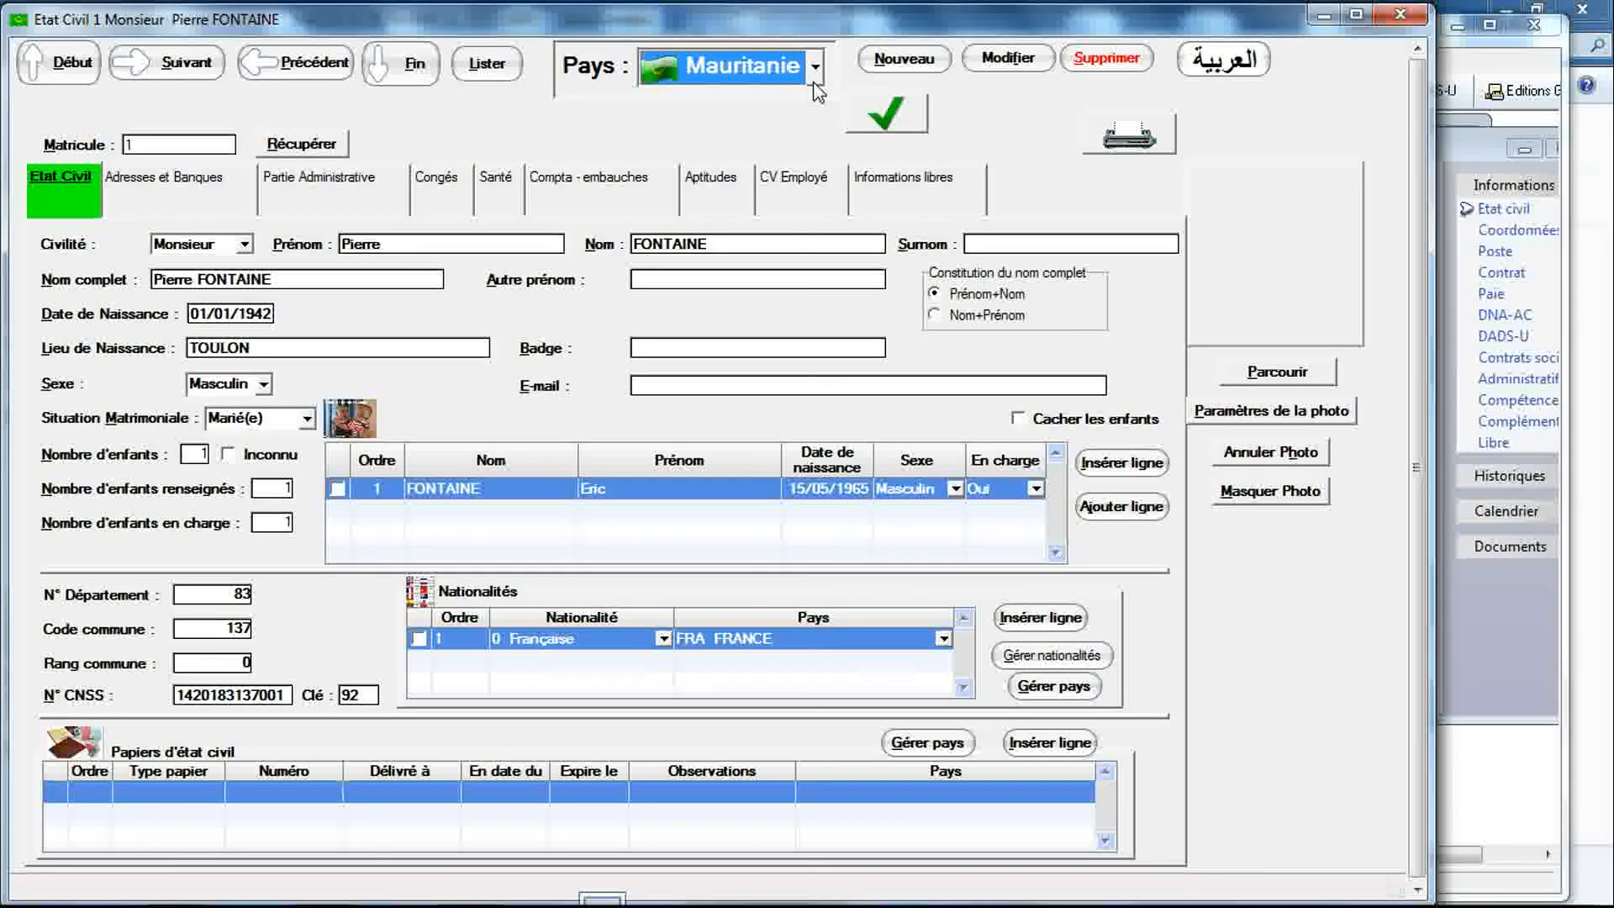
left_click(813, 85)
left_click(813, 85)
left_click(816, 87)
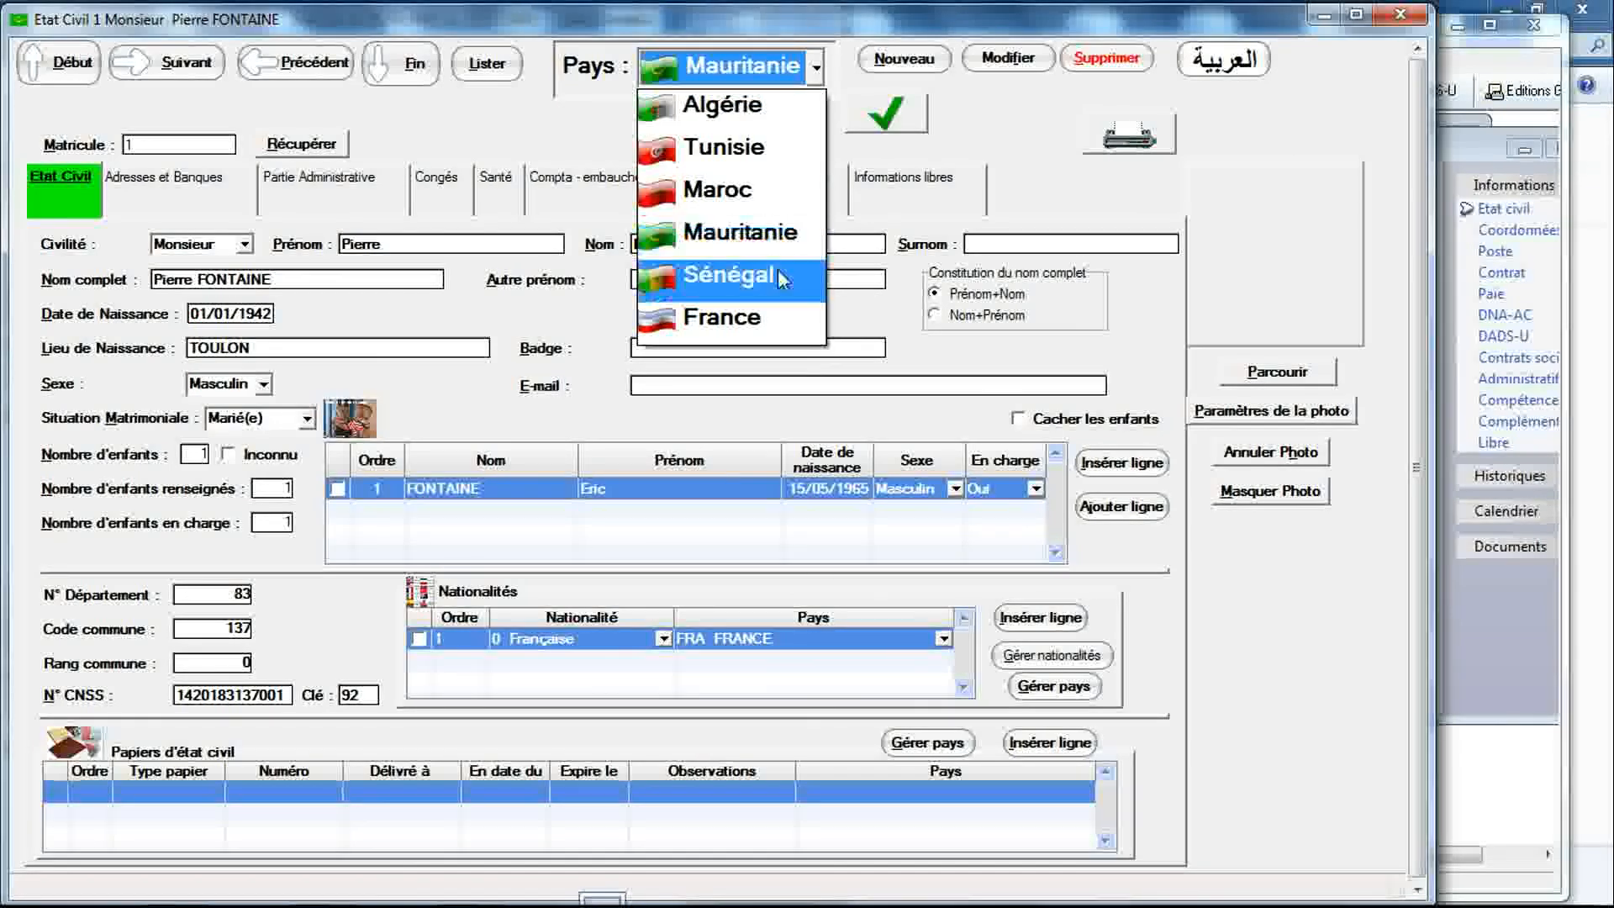
left_click(771, 321)
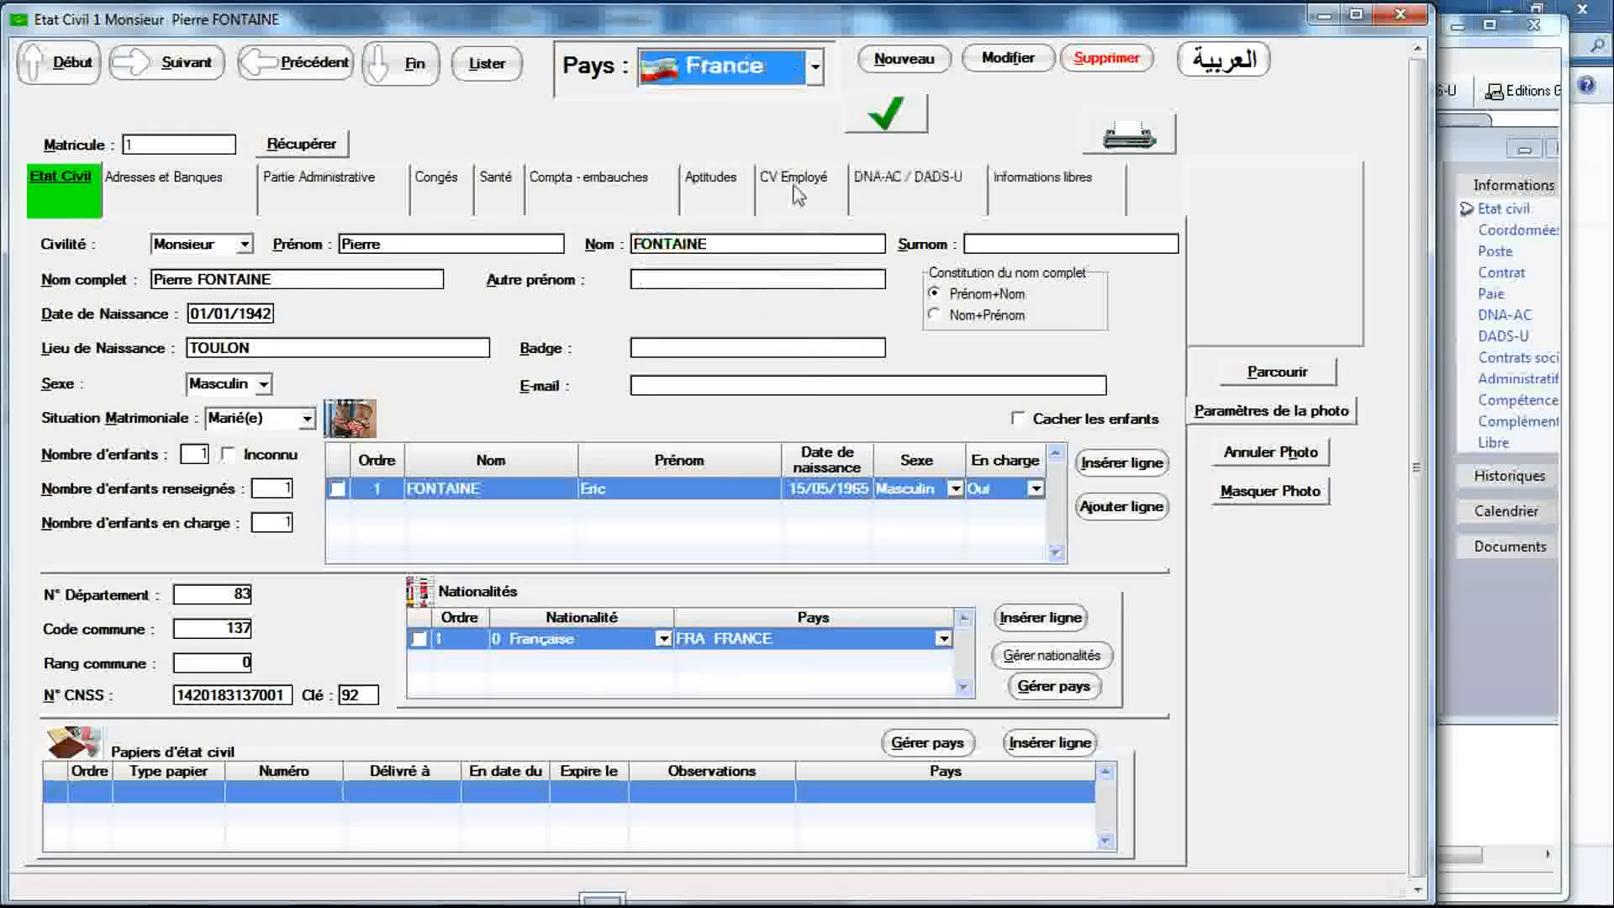
left_click(816, 71)
left_click(815, 71)
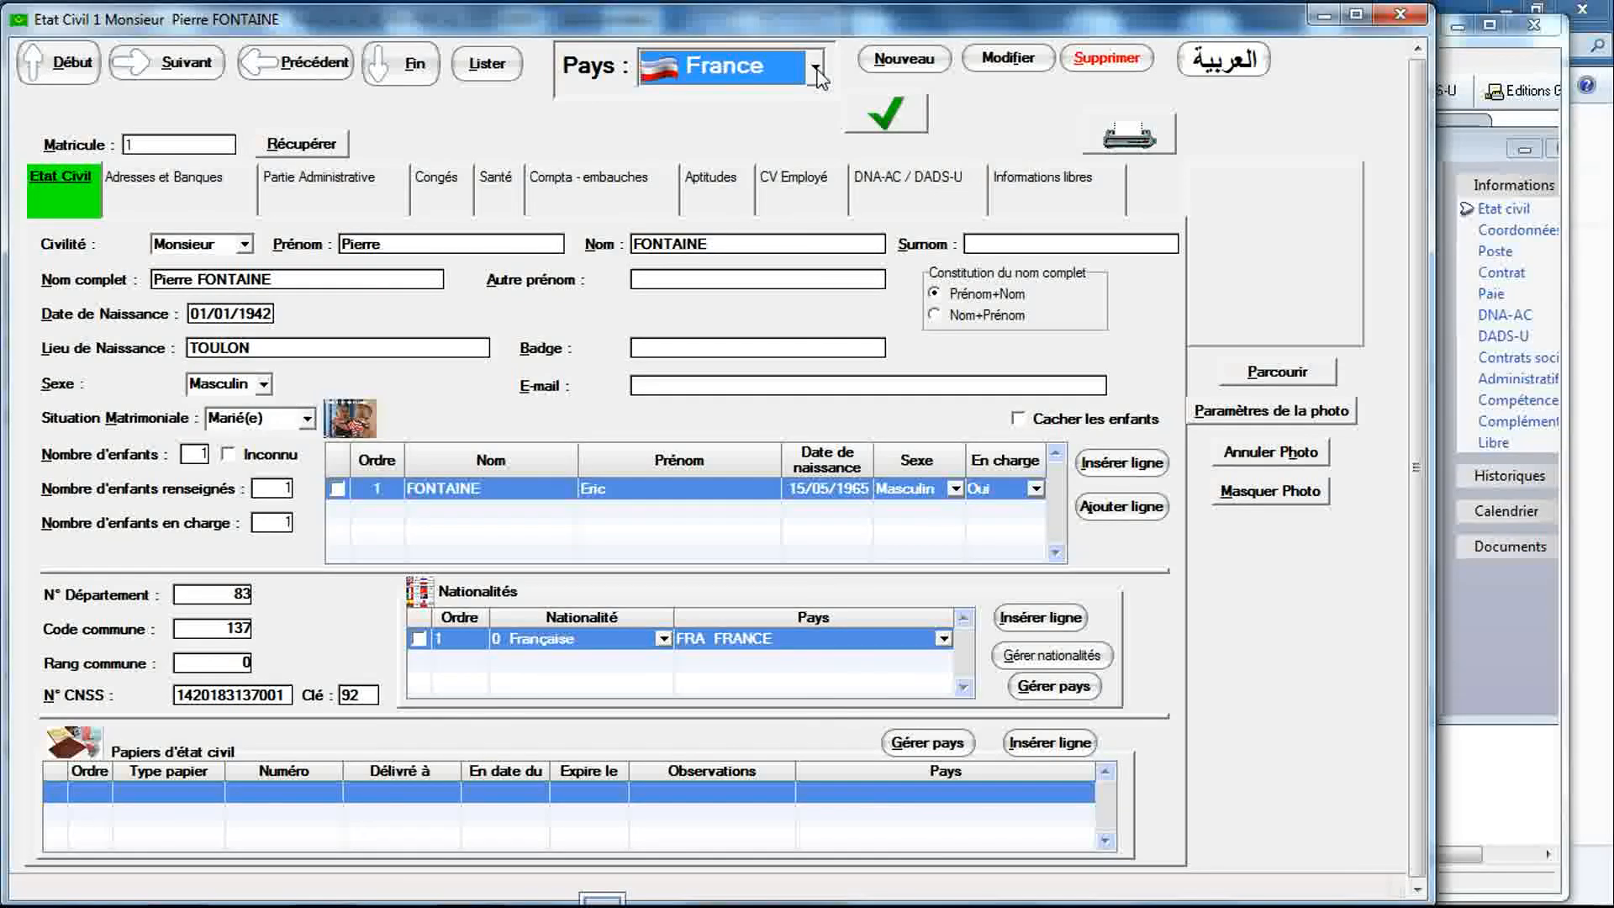
left_click(815, 70)
left_click(816, 70)
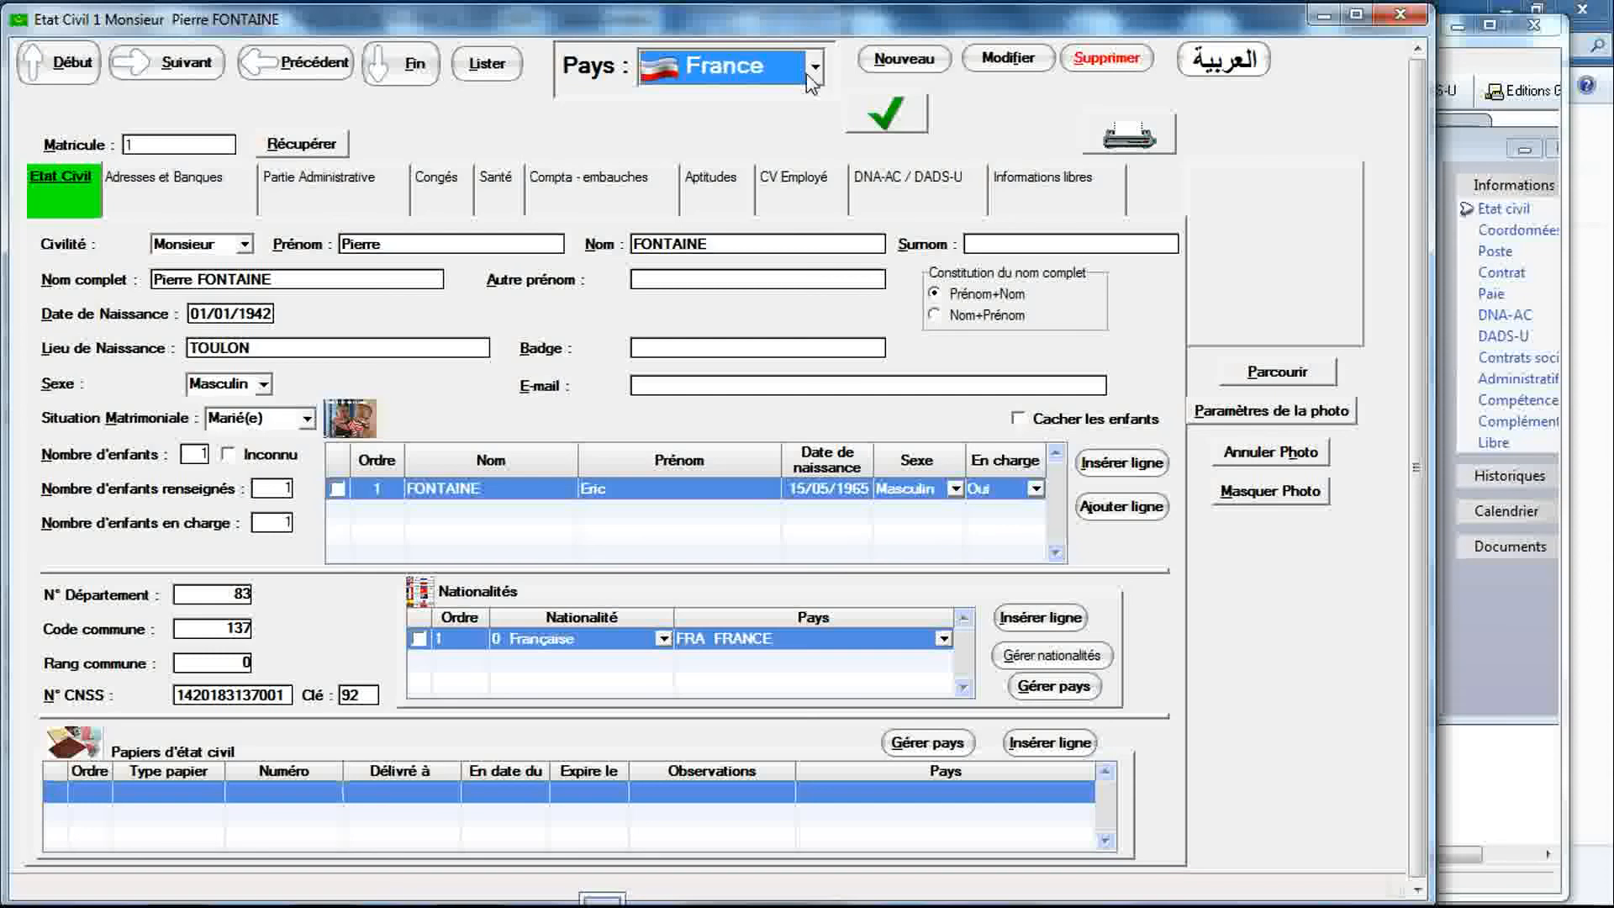
left_click(809, 75)
left_click(807, 74)
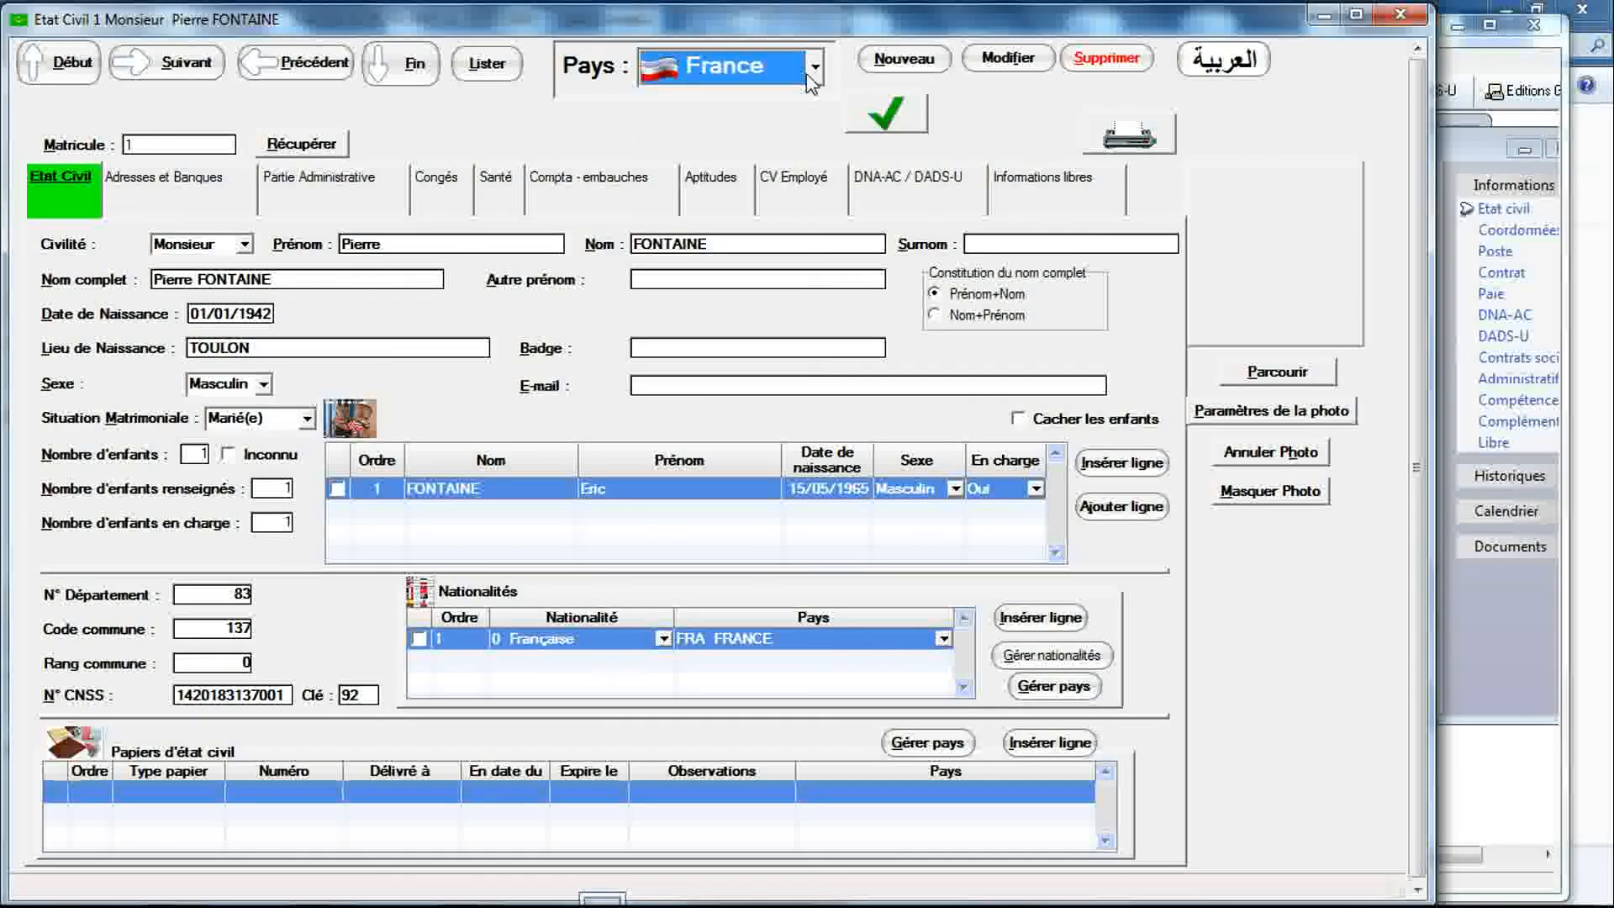